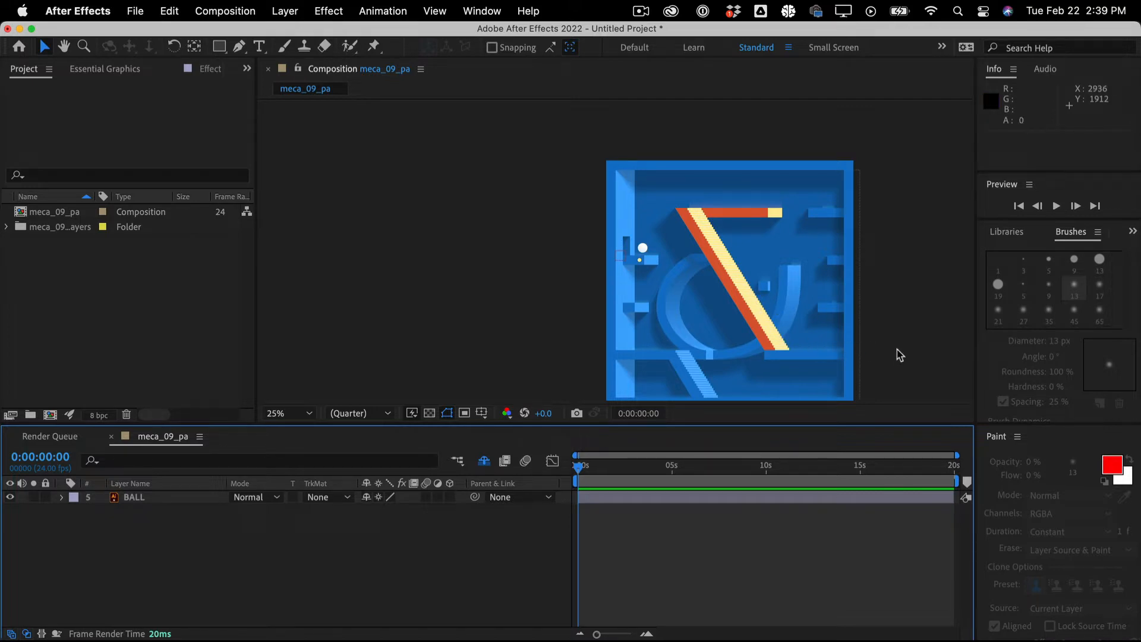
Check the Default Spatial Interpolation to Linear option in the General preferences and accept the settings
{"action": "mouse_move", "coordinate": [315, 635]}
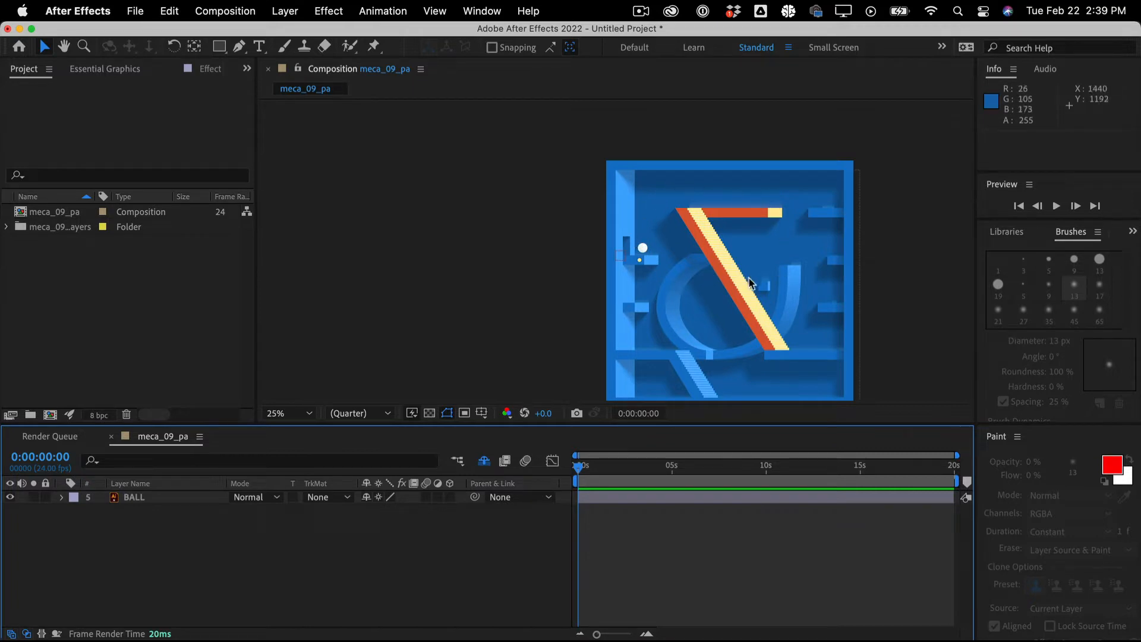
{"action": "left_click", "coordinate": [248, 543]}
{"action": "left_click", "coordinate": [134, 11]}
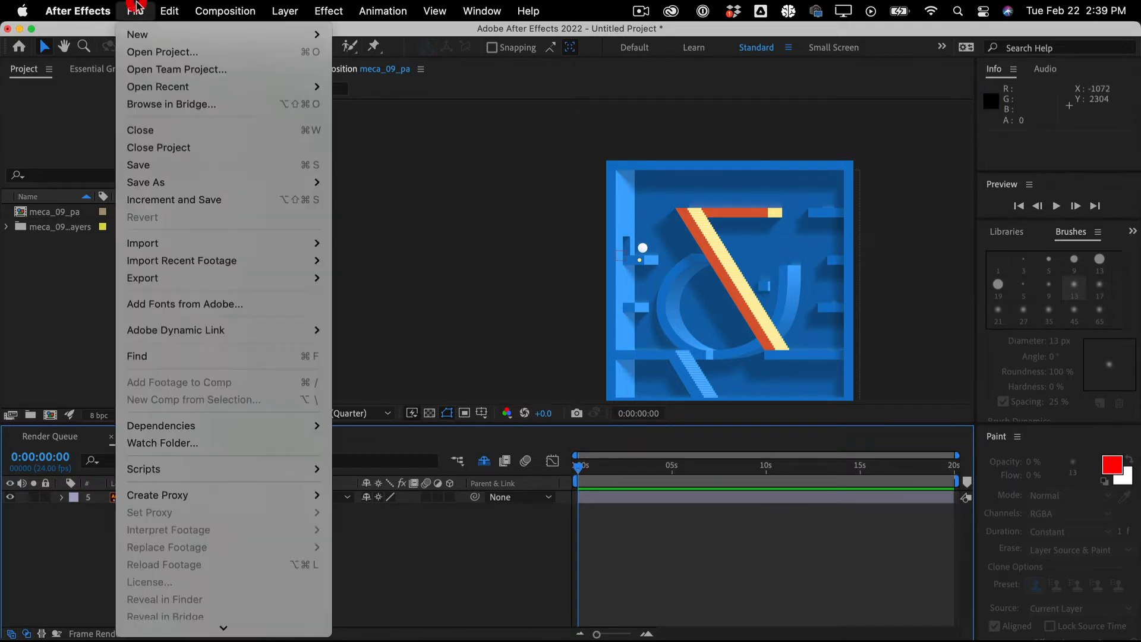
{"action": "mouse_move", "coordinate": [77, 11]}
{"action": "mouse_move", "coordinate": [173, 60]}
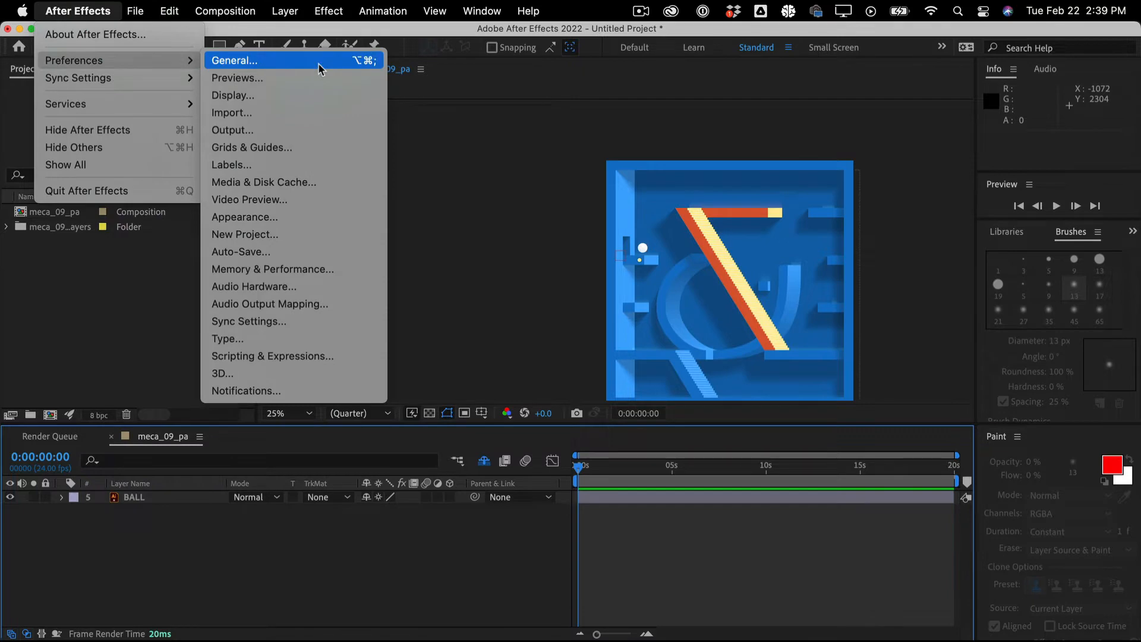
{"action": "left_click", "coordinate": [319, 62]}
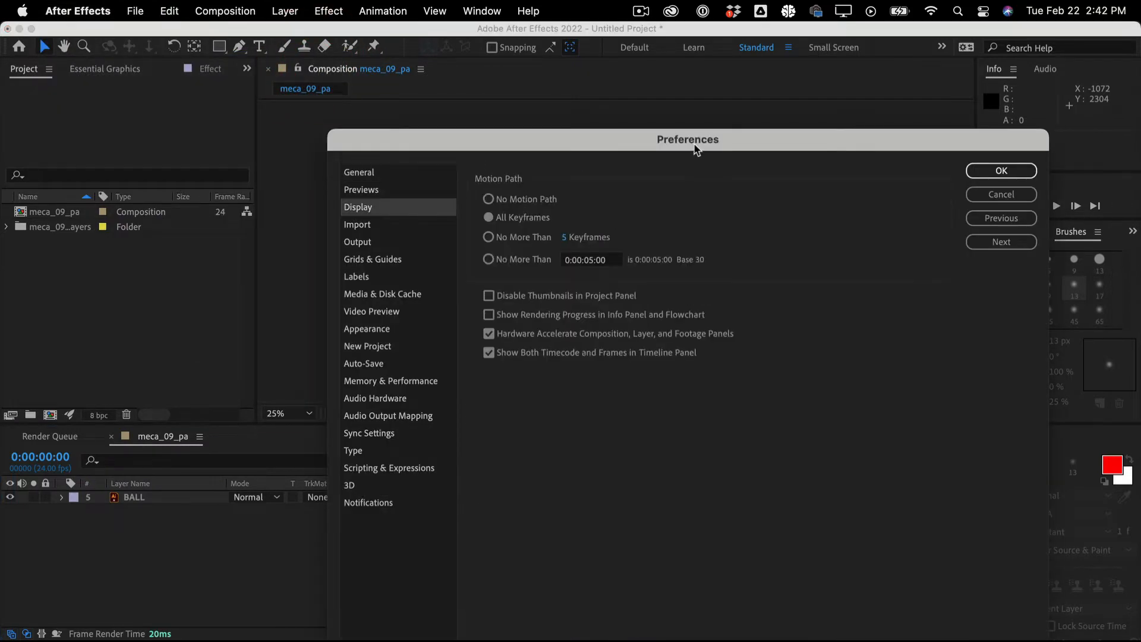
{"action": "left_click_drag", "start_coordinate": [696, 149], "coordinate": [560, 83]}
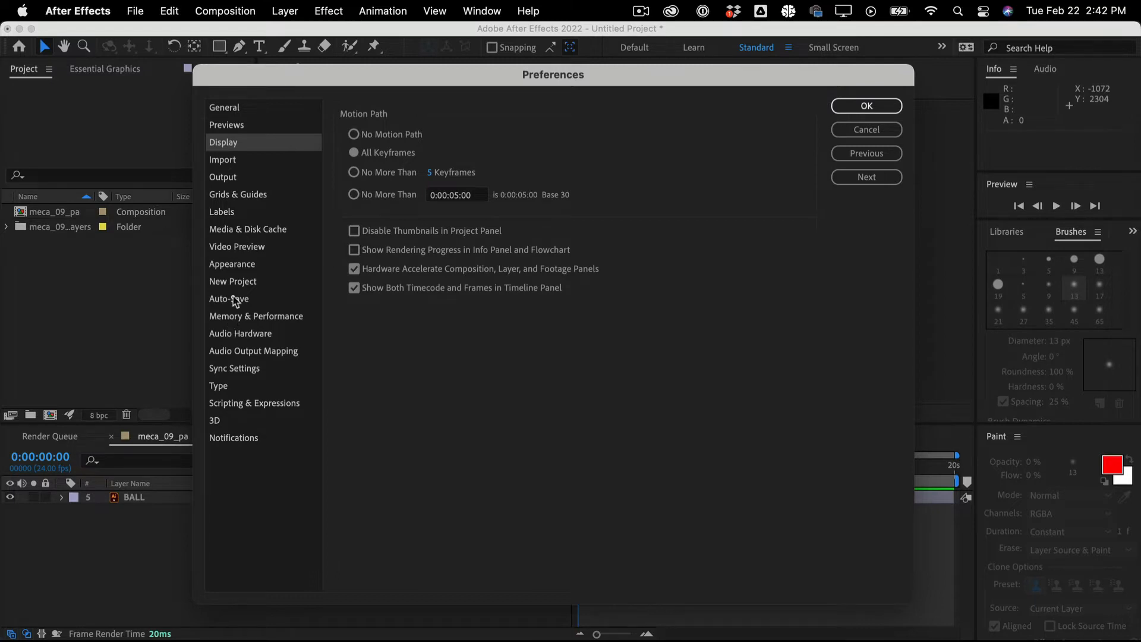
{"action": "left_click", "coordinate": [246, 109]}
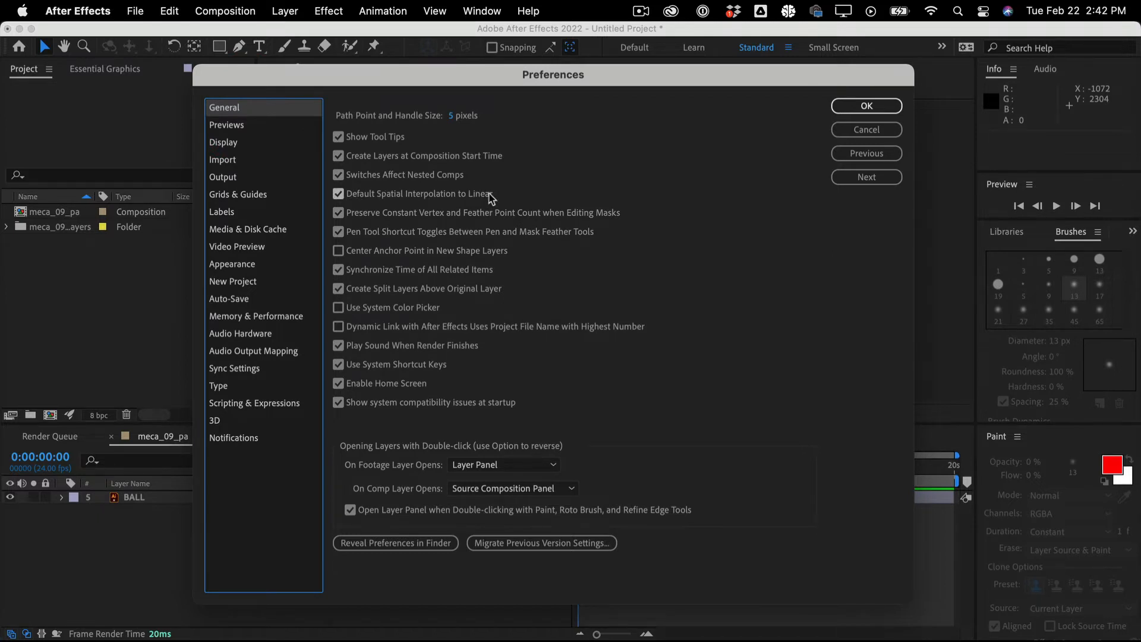
{"action": "left_click", "coordinate": [844, 107]}
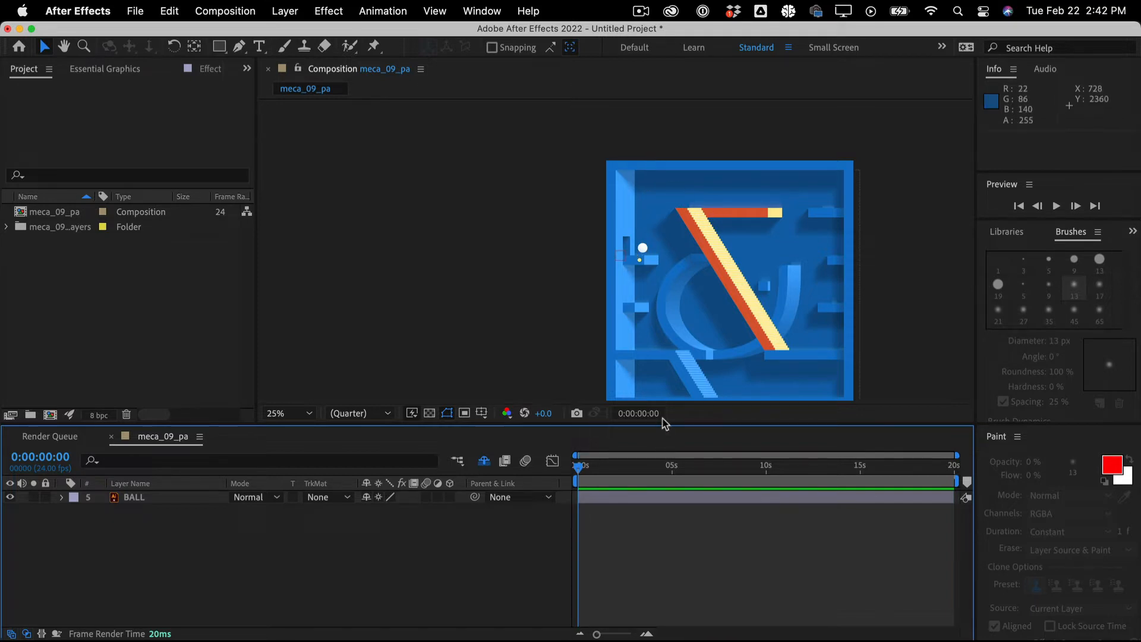
Review the grid spacing in the Grids & Guides preferences and the grid and snapping options for the viewer
{"action": "left_click_drag", "start_coordinate": [667, 426], "coordinate": [665, 433]}
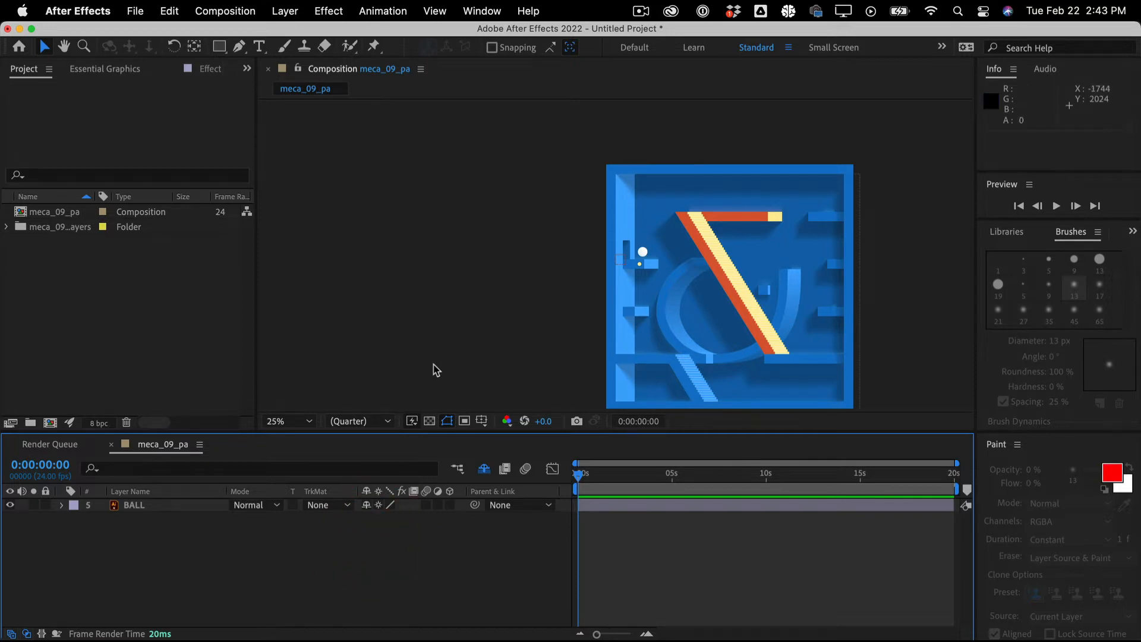
{"action": "key", "text": "super+apostrophe"}
{"action": "key", "text": "super+apostrophe"}
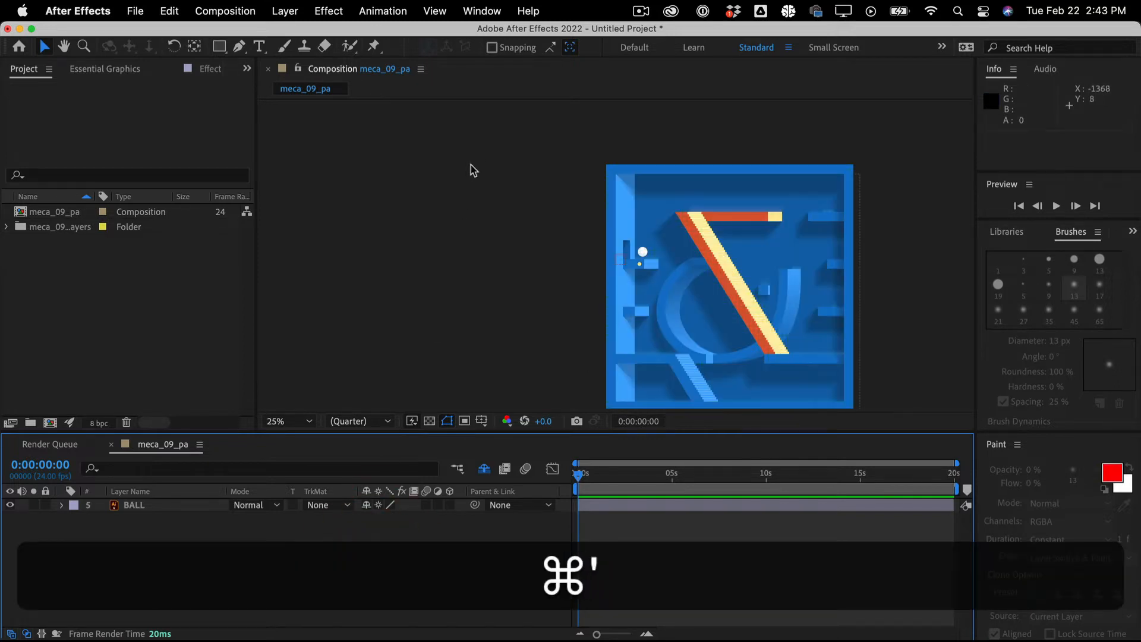
{"action": "left_click", "coordinate": [79, 3]}
{"action": "mouse_move", "coordinate": [107, 60]}
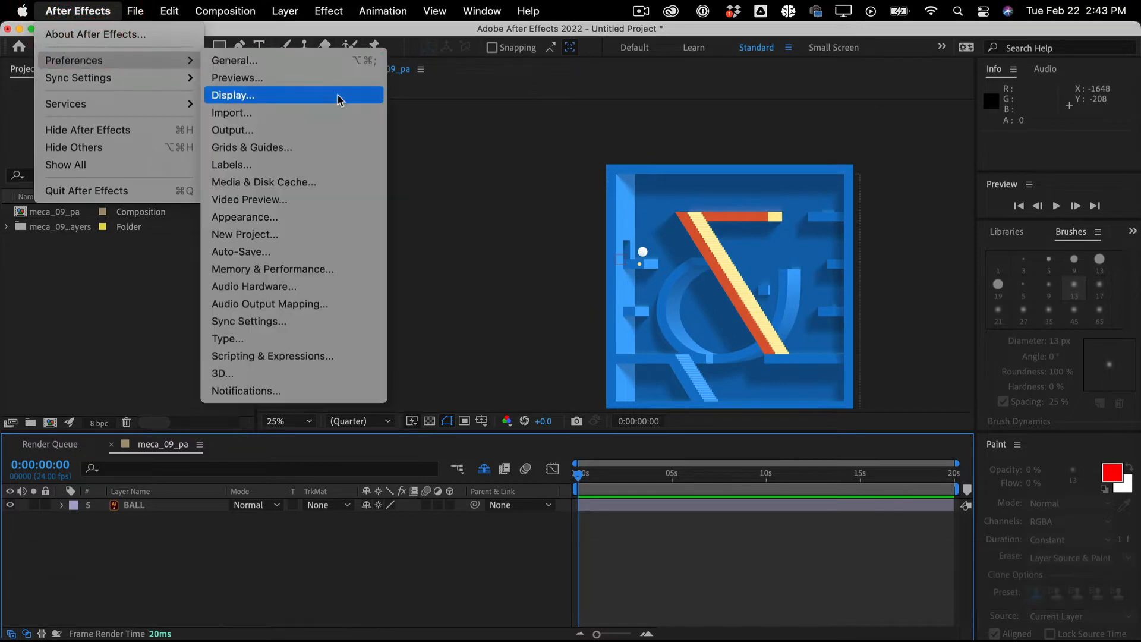
{"action": "left_click", "coordinate": [307, 150]}
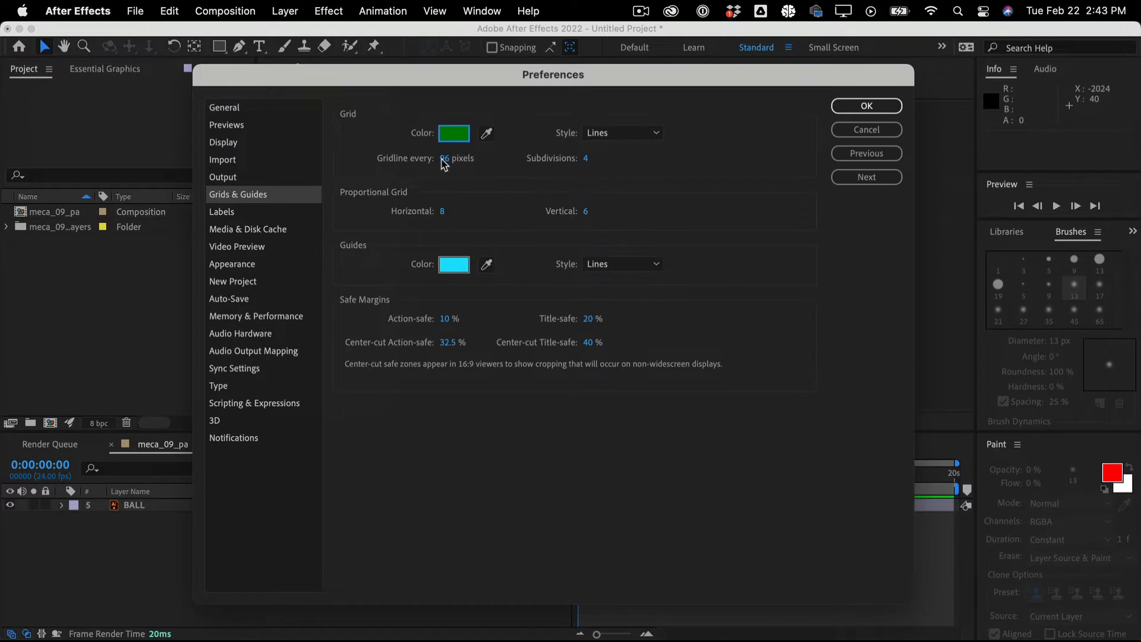
{"action": "left_click", "coordinate": [867, 107]}
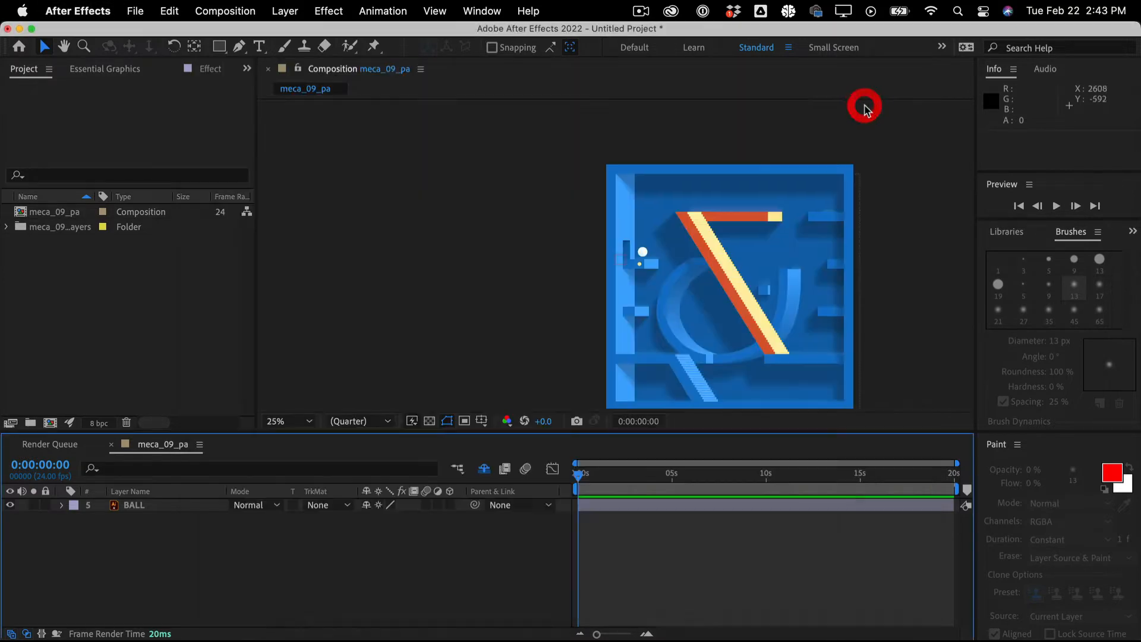
{"action": "left_click", "coordinate": [435, 11]}
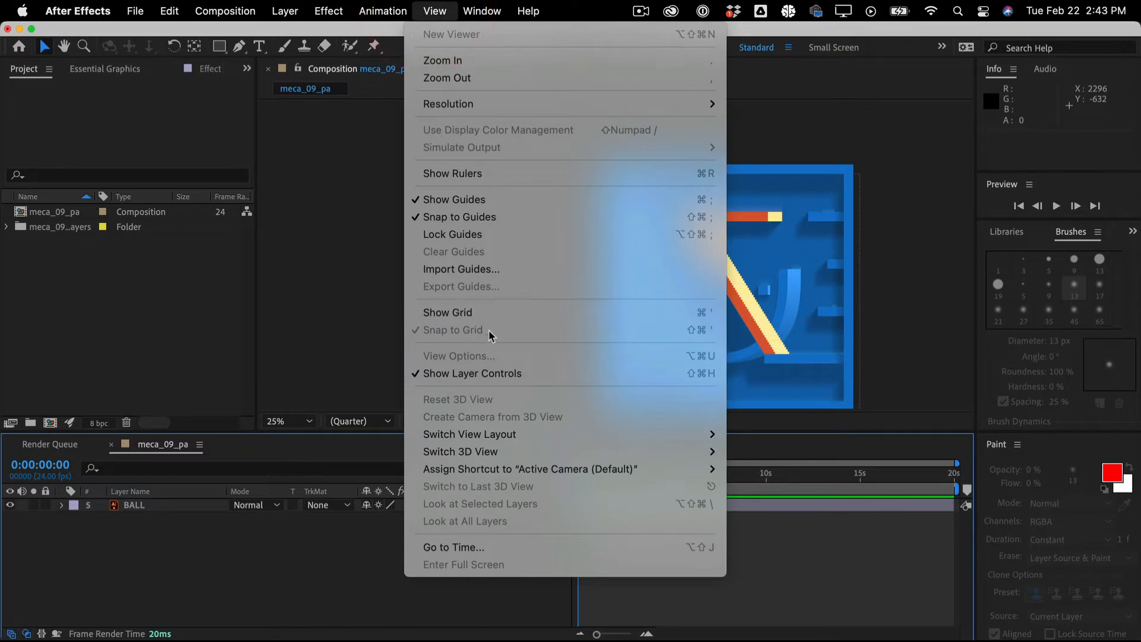
{"action": "left_click", "coordinate": [366, 357]}
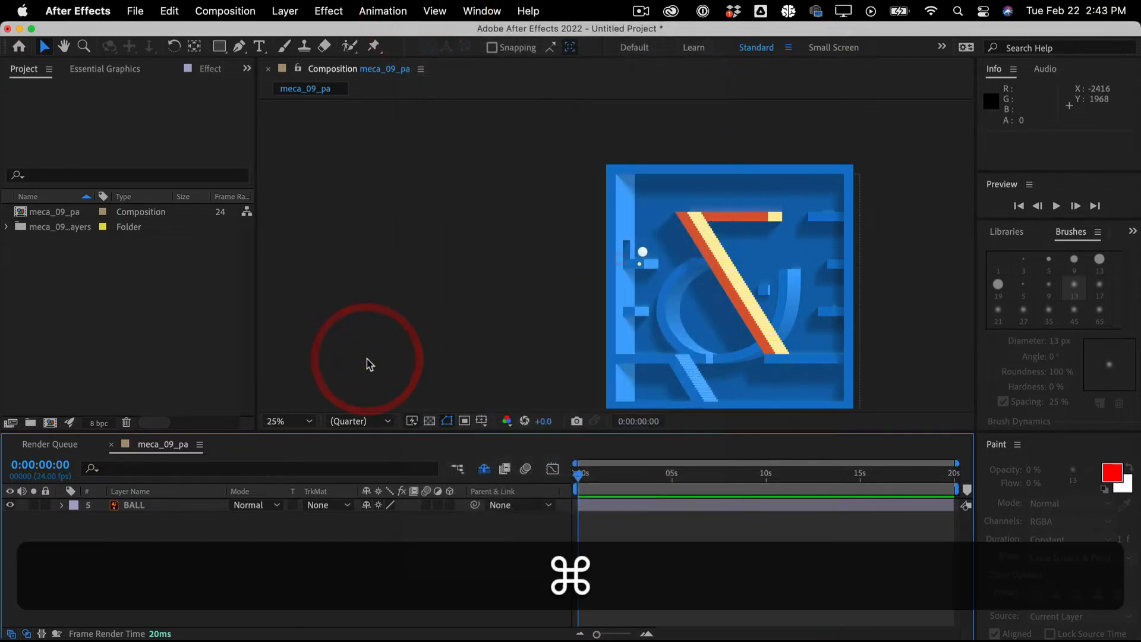
Show the composition grid and move the white ball into the slot in the left wall, at position 239.8, 911.8
{"action": "key", "text": "super+apostrophe"}
{"action": "key", "text": "super+equal"}
{"action": "key", "text": "super+equal"}
{"action": "key", "text": "super+equal"}
{"action": "key", "text": "super+equal"}
{"action": "key", "text": "super+equal"}
{"action": "key", "text": "super+equal"}
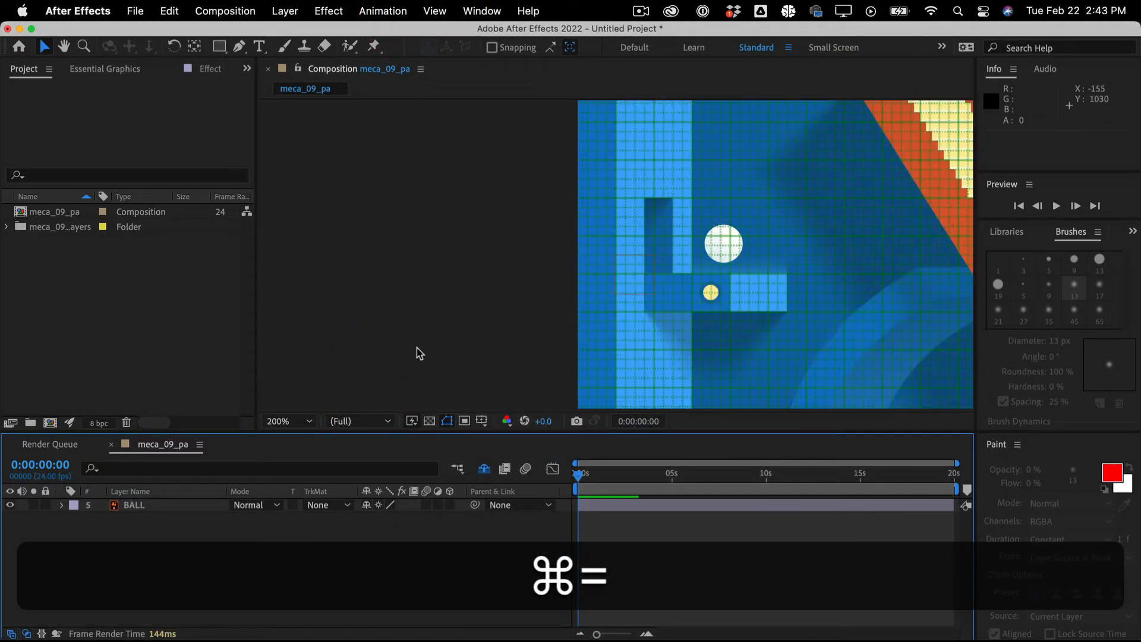
{"action": "key", "text": "space"}
{"action": "left_click_drag", "start_coordinate": [828, 241], "coordinate": [437, 286]}
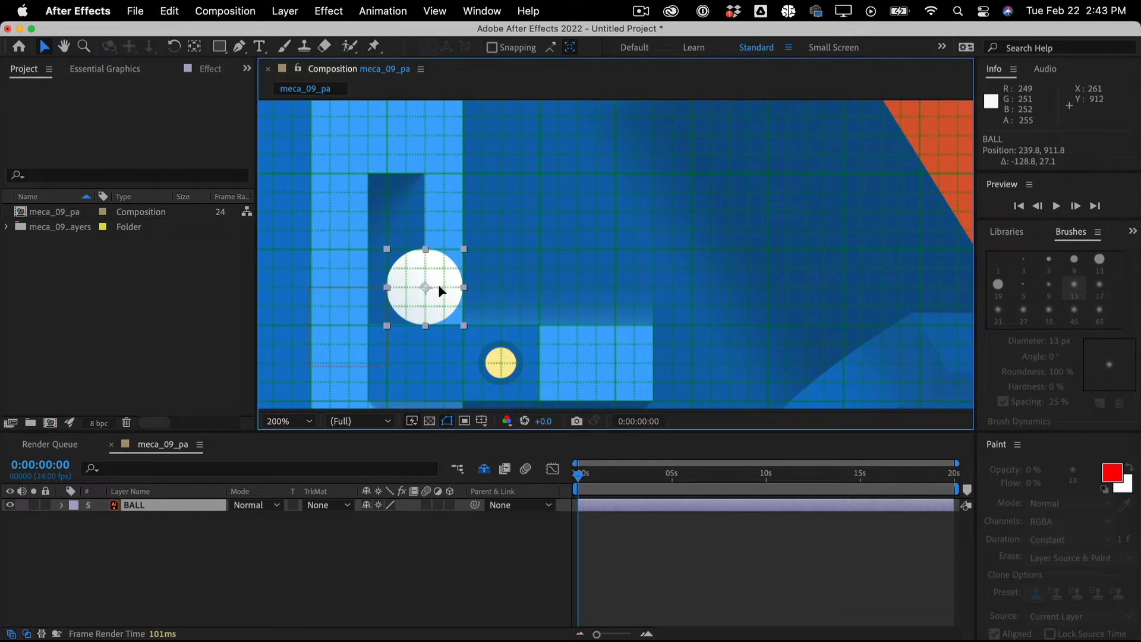
{"action": "left_click", "coordinate": [539, 307]}
{"action": "scroll", "coordinate": [552, 308], "scroll_direction": "down", "scroll_amount": 4}
{"action": "scroll", "coordinate": [553, 308], "scroll_direction": "up", "scroll_amount": 4}
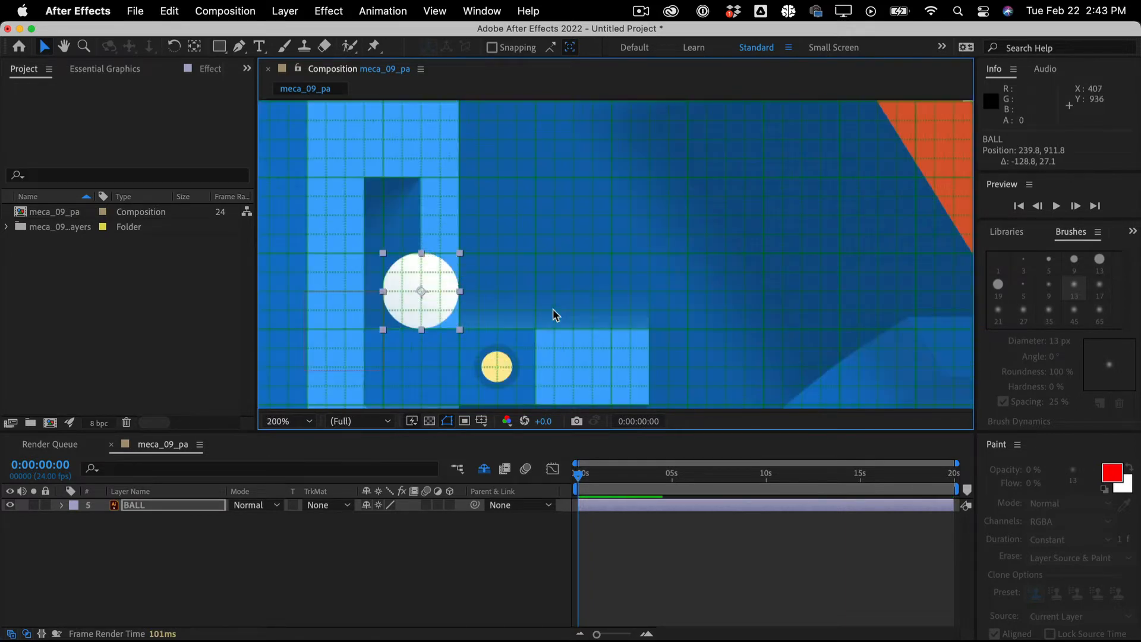
{"action": "scroll", "coordinate": [552, 308], "scroll_direction": "down", "scroll_amount": 3}
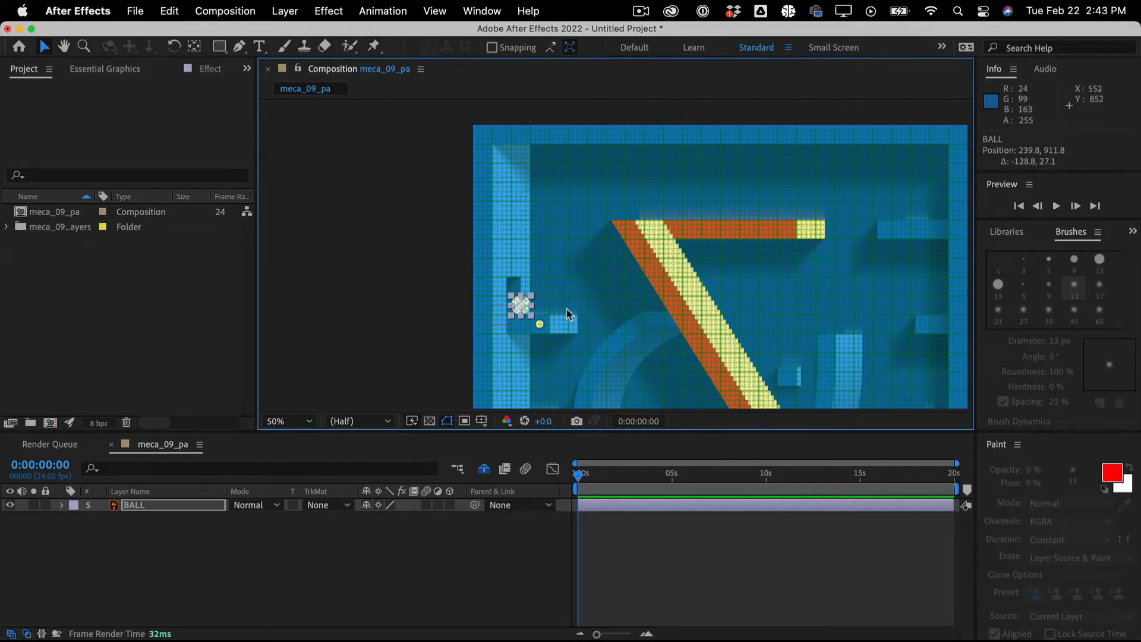
Rename the composition as A in its composition settings
{"action": "left_click", "coordinate": [308, 539]}
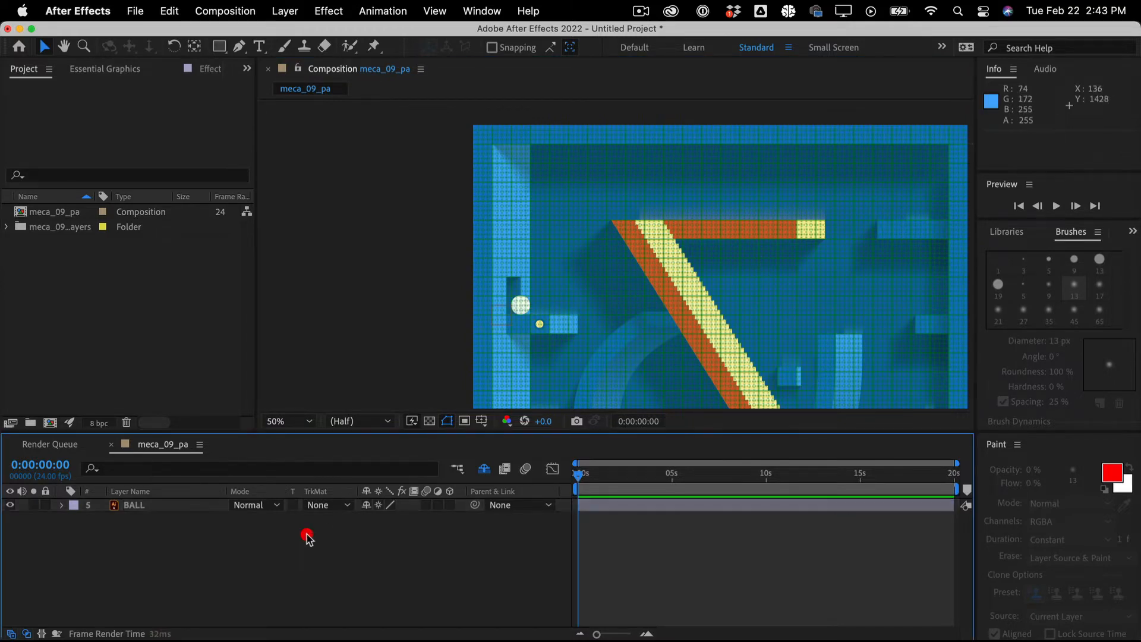
{"action": "left_click", "coordinate": [223, 564]}
{"action": "key", "text": "super+k"}
{"action": "type", "text": "A"}
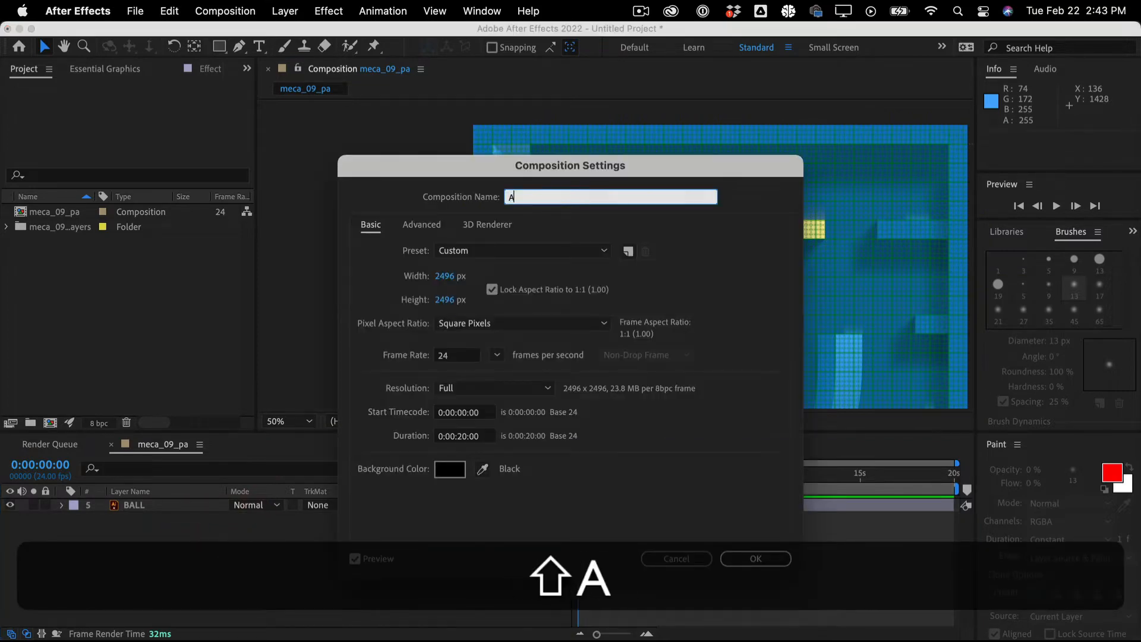
{"action": "key", "text": "shift+Return"}
{"action": "left_click", "coordinate": [166, 581]}
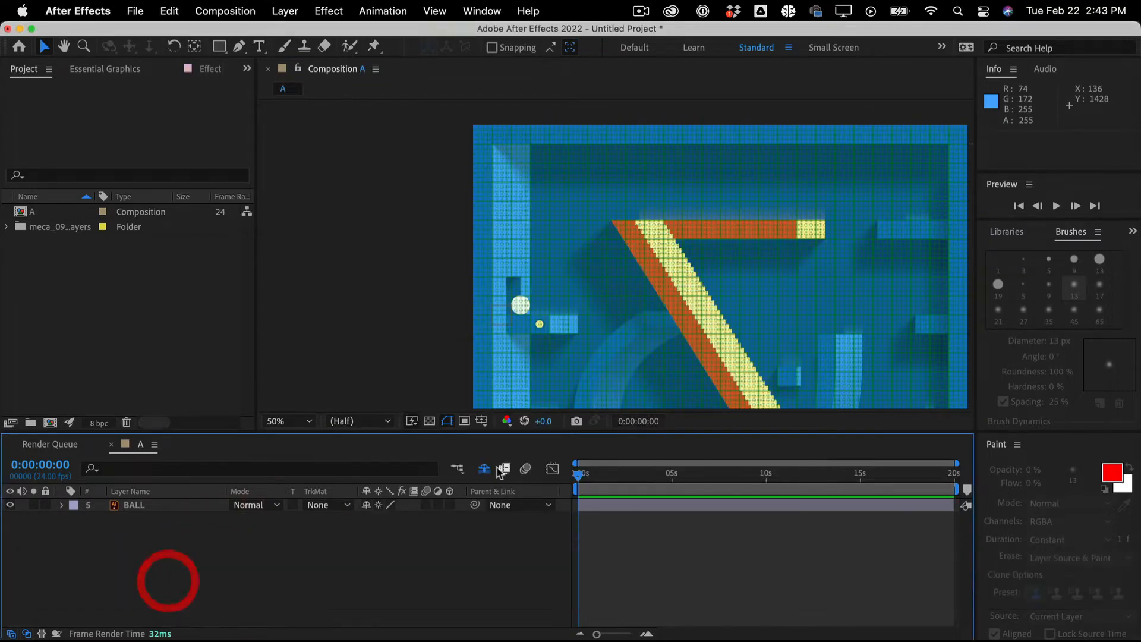
Unlock the REF layer and clear its shy switch, then hide the shy layers again so only REF and BALL are listed
{"action": "left_click", "coordinate": [484, 469]}
{"action": "left_click", "coordinate": [45, 504]}
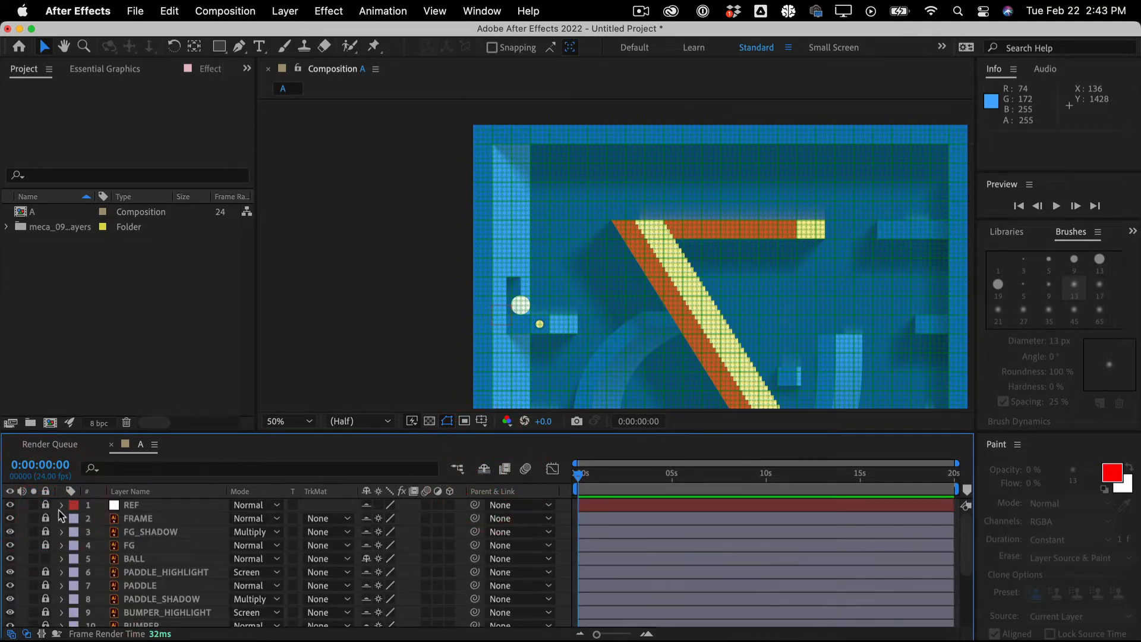
{"action": "left_click", "coordinate": [45, 505]}
{"action": "left_click", "coordinate": [136, 504]}
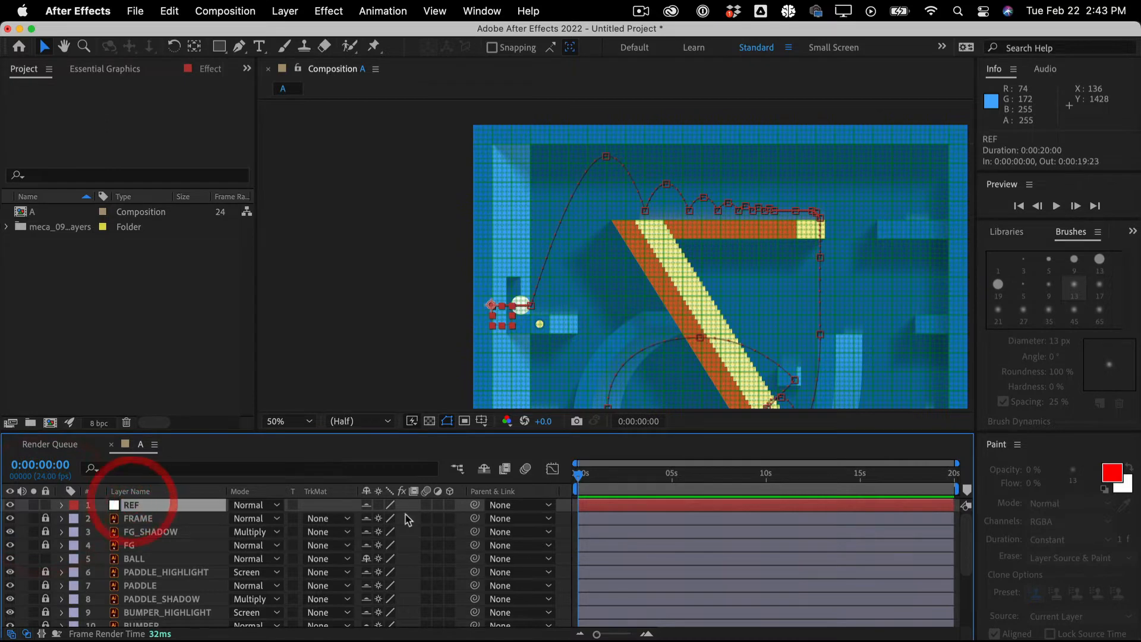
{"action": "left_click", "coordinate": [367, 504]}
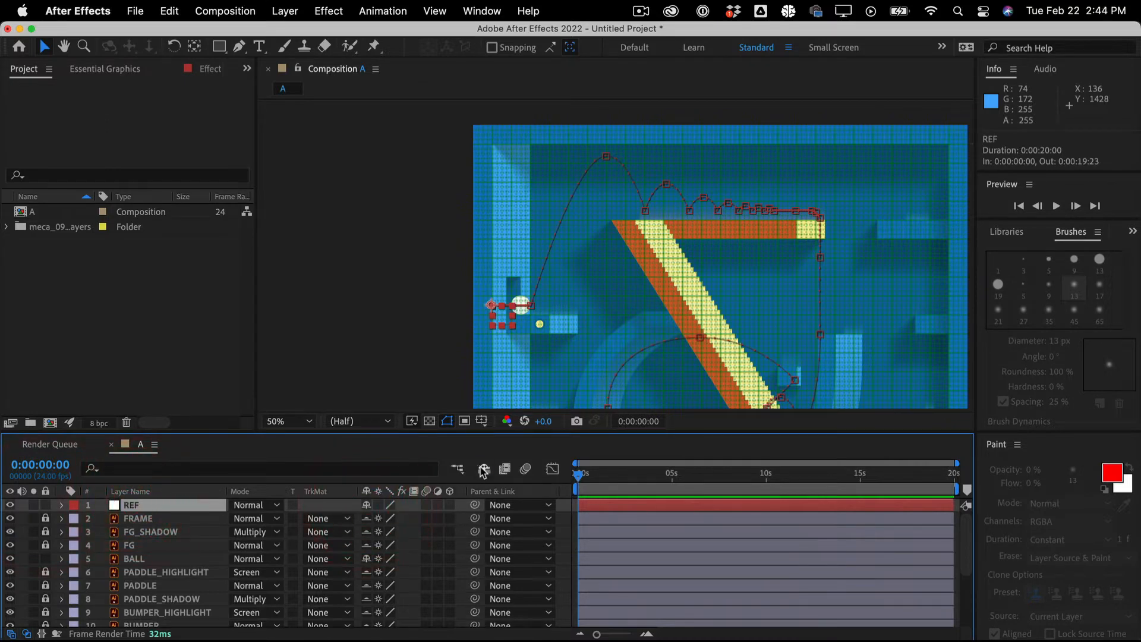
{"action": "left_click", "coordinate": [484, 468]}
{"action": "left_click", "coordinate": [340, 554]}
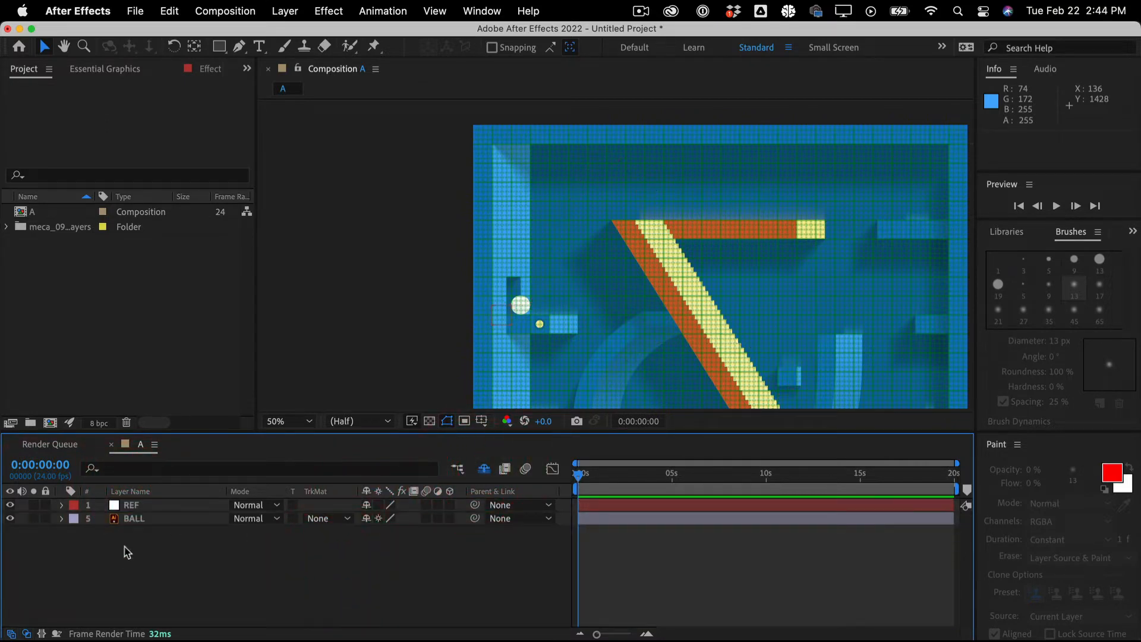
Hide the grid and set a Position keyframe on the BALL layer at 0:00:00:13
{"action": "left_click", "coordinate": [164, 519]}
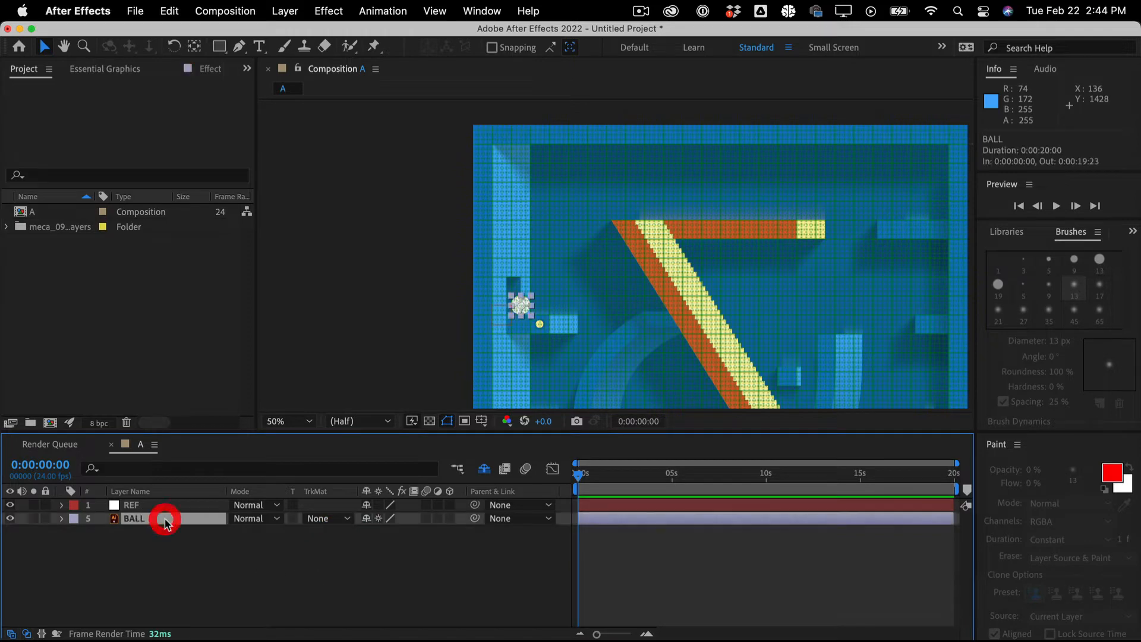
{"action": "left_click", "coordinate": [588, 480]}
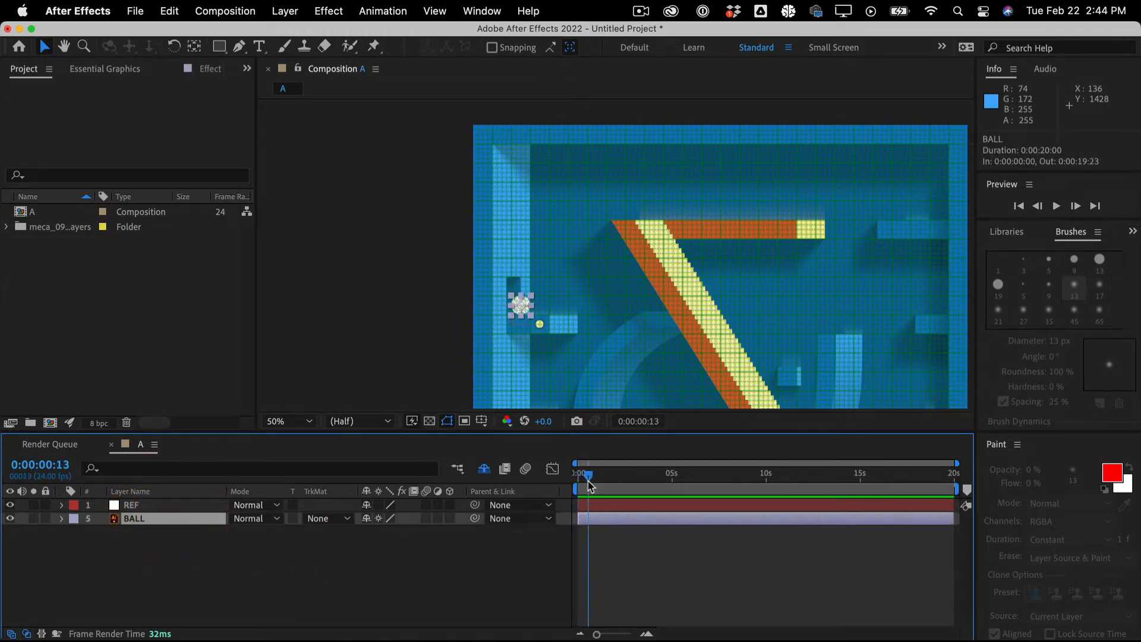
{"action": "key", "text": "super+apostrophe"}
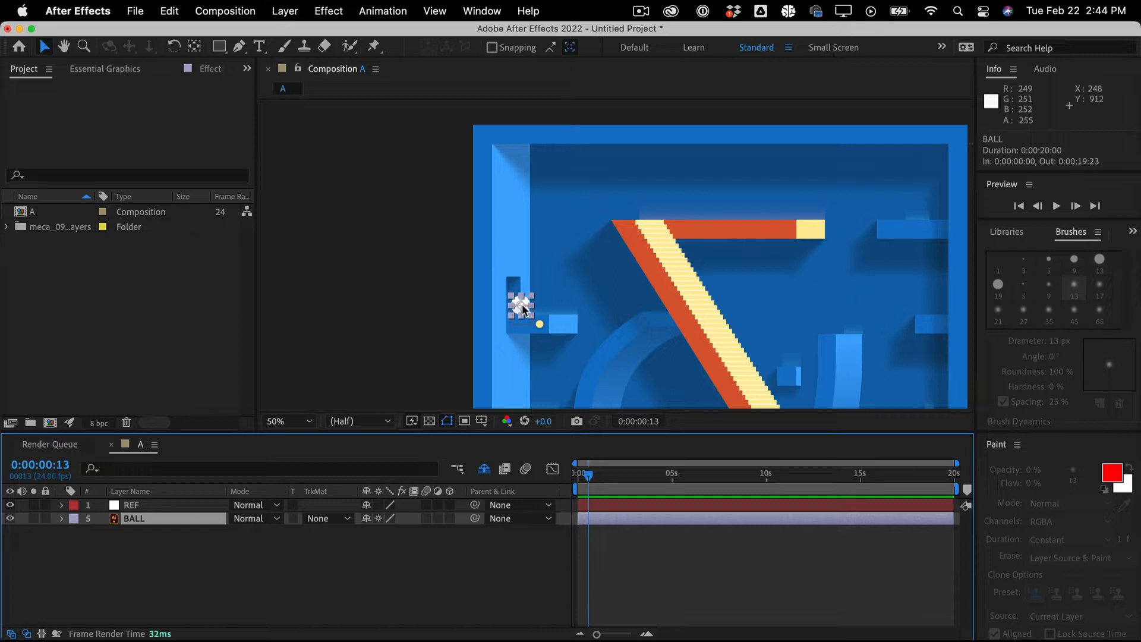
{"action": "key", "text": "alt+shift+p"}
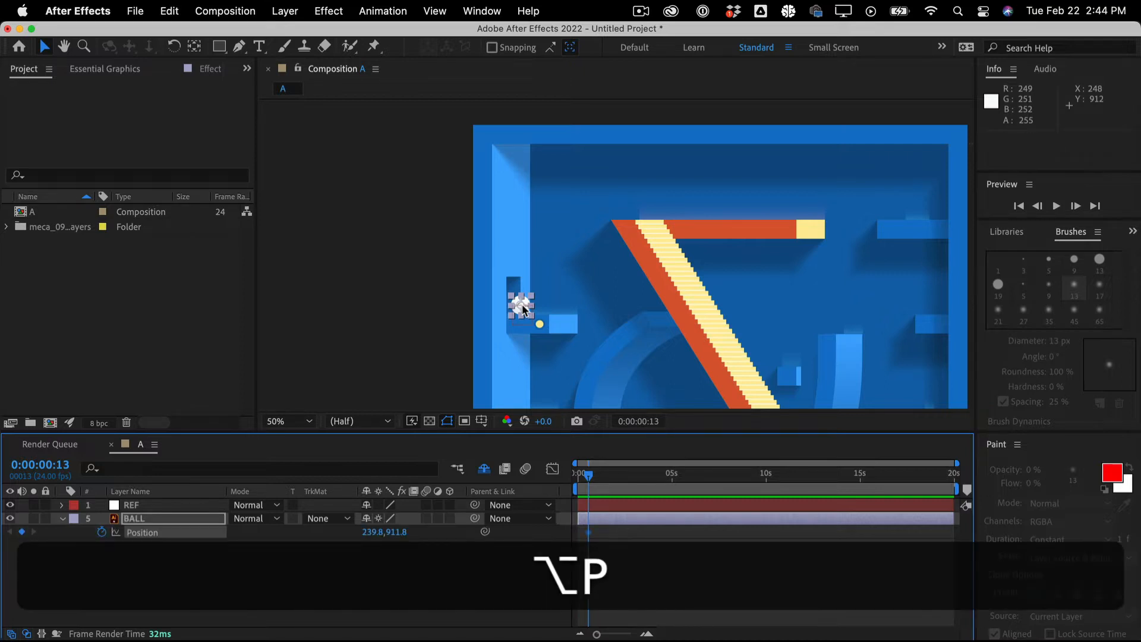
{"action": "left_click_drag", "start_coordinate": [523, 310], "coordinate": [491, 308]}
{"action": "key", "text": "super+z"}
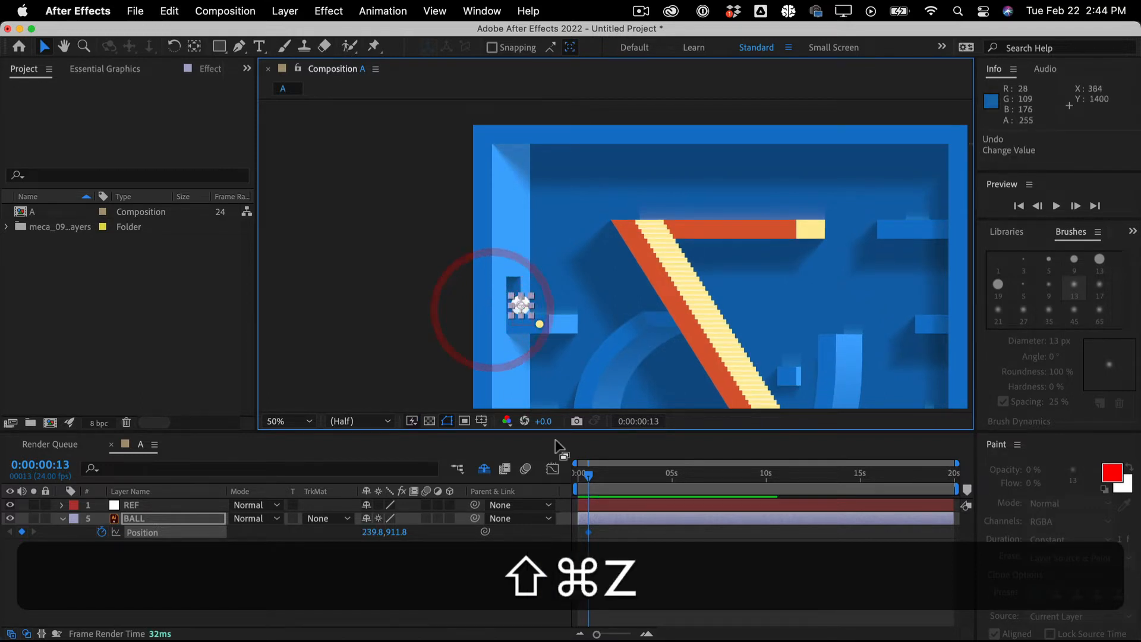
At 0:00:00:00, move the ball 144 px horizontally left into the wall, keyframing its Position at 95.8, 911.8
{"action": "left_click", "coordinate": [590, 480]}
{"action": "left_click_drag", "start_coordinate": [589, 479], "coordinate": [552, 478]}
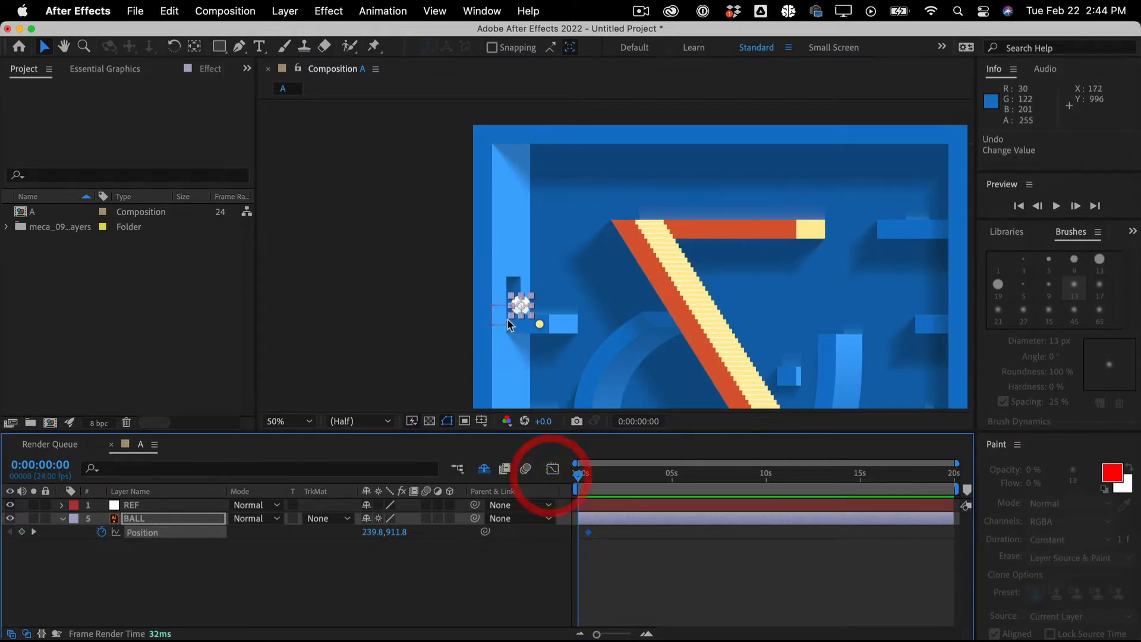
{"action": "left_click_drag", "start_coordinate": [527, 313], "coordinate": [504, 314]}
{"action": "key", "text": "super+shift+z"}
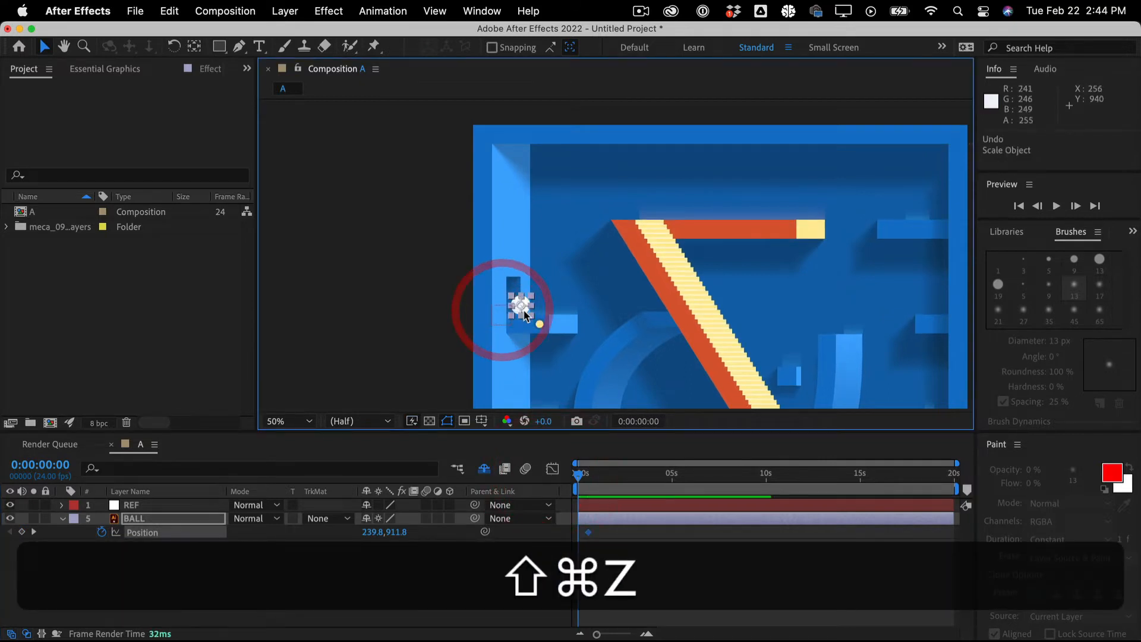
{"action": "left_click", "coordinate": [505, 313]}
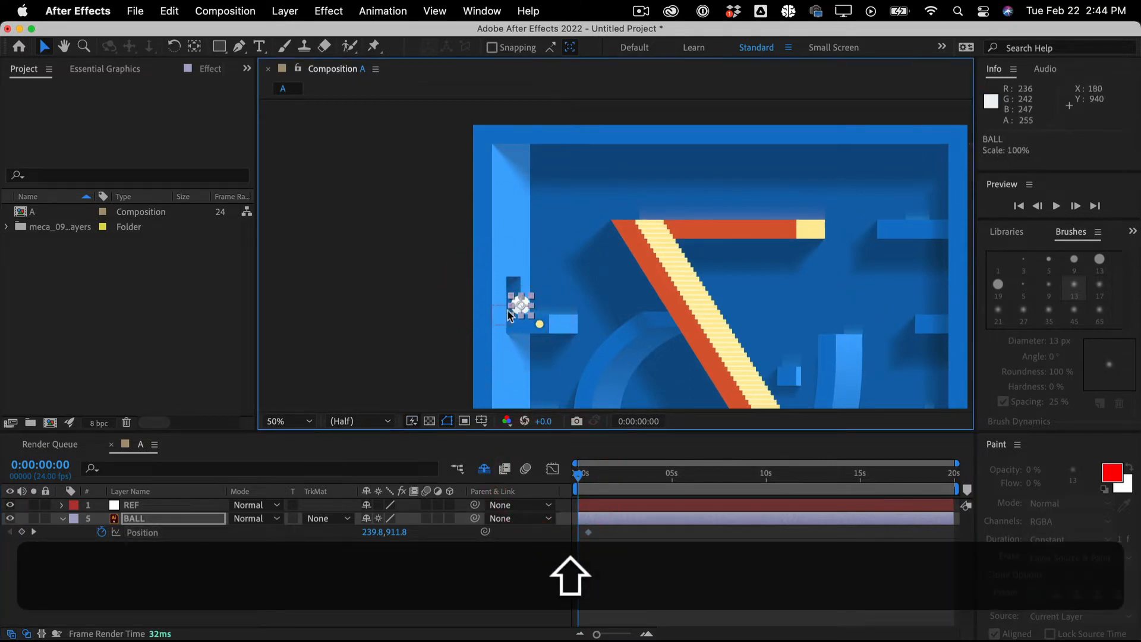
{"action": "left_click", "coordinate": [500, 309]}
{"action": "left_click_drag", "start_coordinate": [522, 313], "coordinate": [492, 308]}
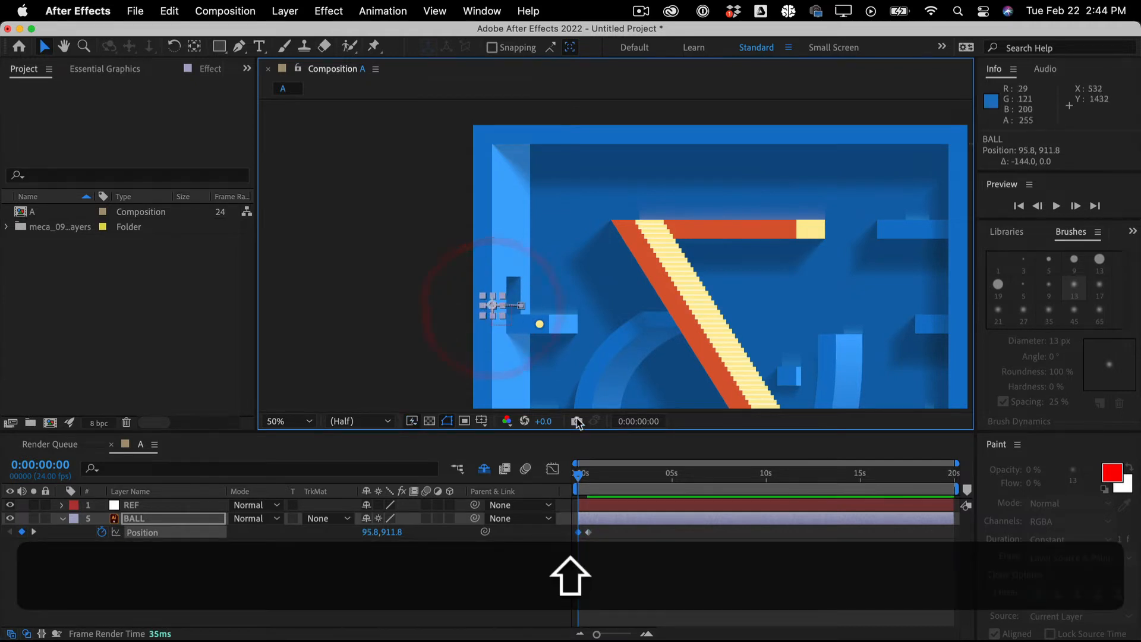
{"action": "mouse_move", "coordinate": [576, 474]}
{"action": "left_mouse_down"}
{"action": "mouse_move", "coordinate": [590, 475]}
{"action": "mouse_move", "coordinate": [577, 473]}
{"action": "left_mouse_up"}
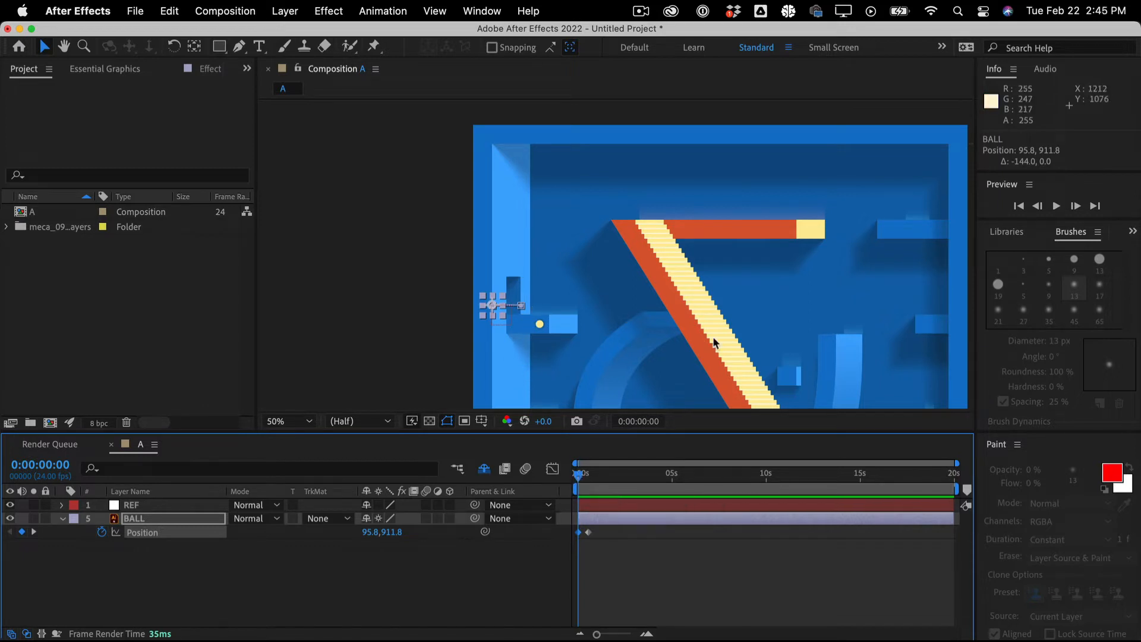
Preview the ball's entrance and slow it by moving its second Position keyframe to just before the one-second mark, checking the new timing
{"action": "mouse_move", "coordinate": [581, 477]}
{"action": "left_mouse_down"}
{"action": "mouse_move", "coordinate": [594, 479]}
{"action": "mouse_move", "coordinate": [580, 477]}
{"action": "left_mouse_up"}
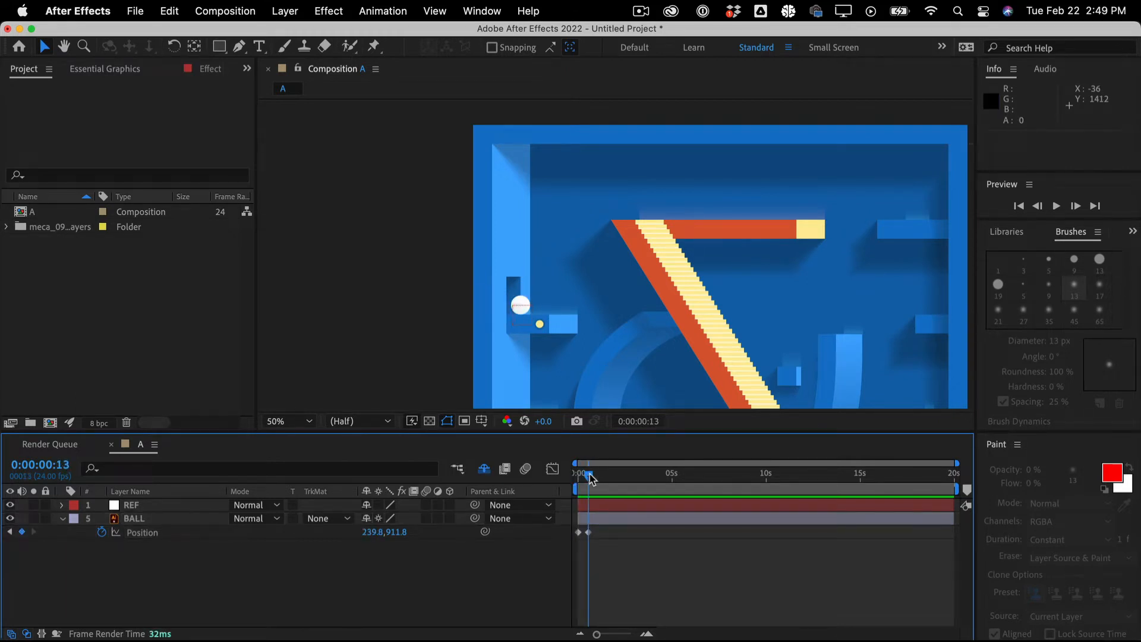
{"action": "key", "text": "space"}
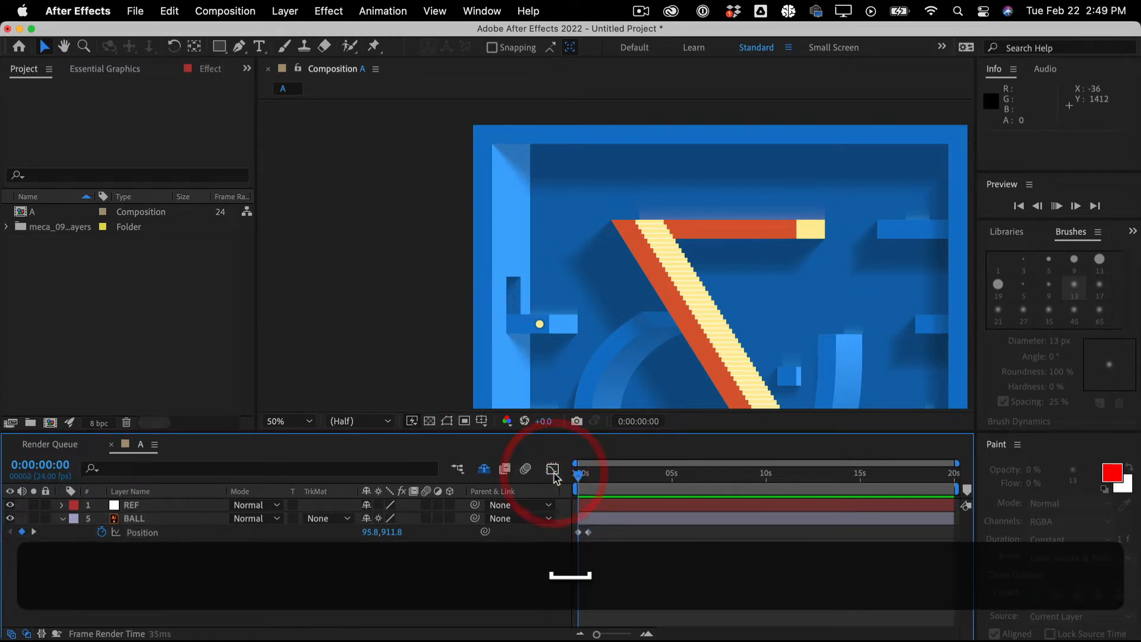
{"action": "key", "text": "space"}
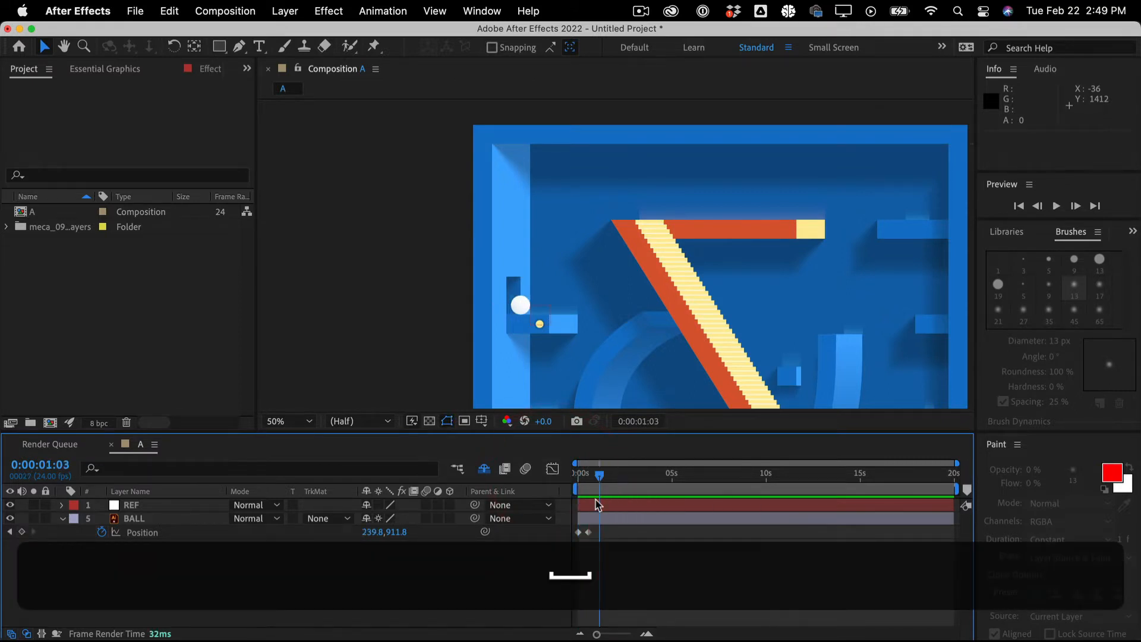
{"action": "left_click", "coordinate": [588, 533]}
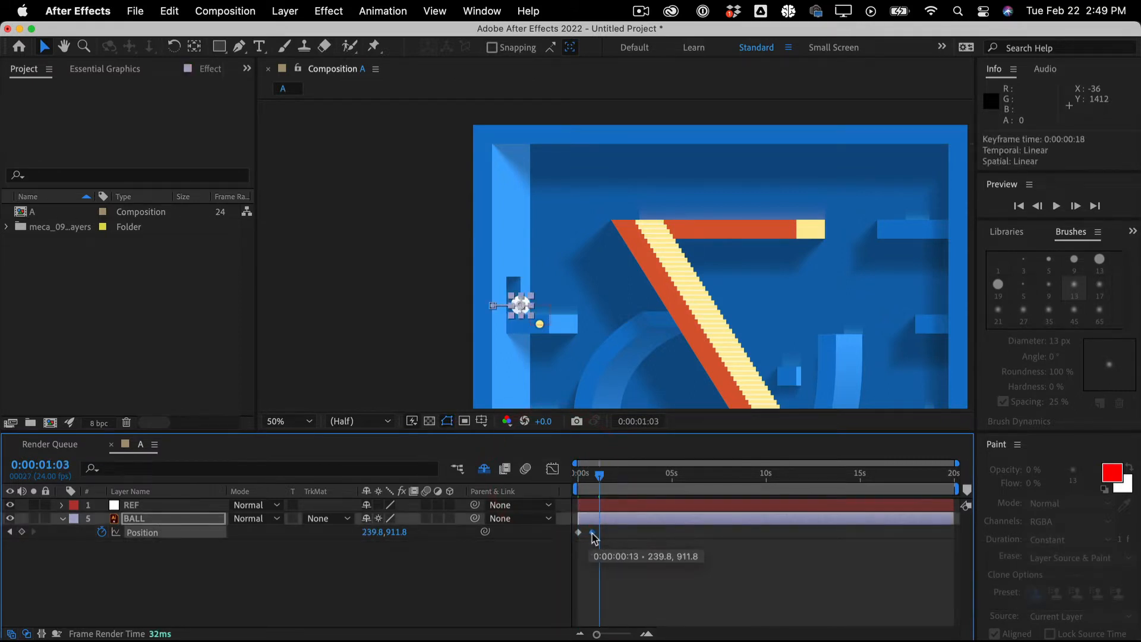
{"action": "left_click", "coordinate": [594, 533]}
{"action": "key", "text": "space"}
{"action": "left_click", "coordinate": [522, 469]}
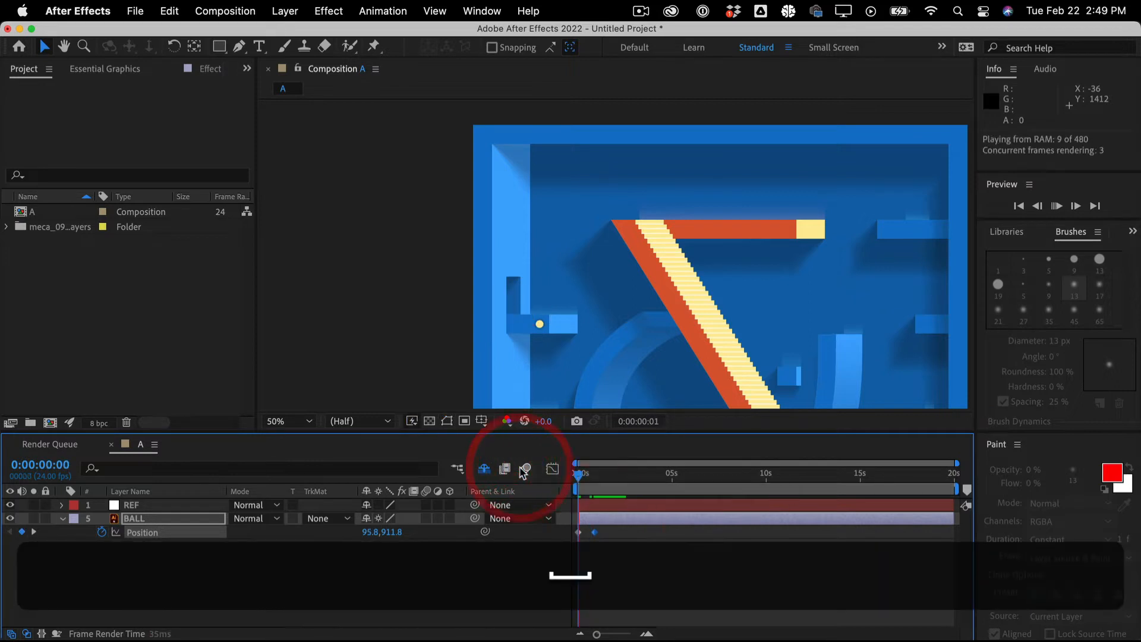
{"action": "key", "text": "space"}
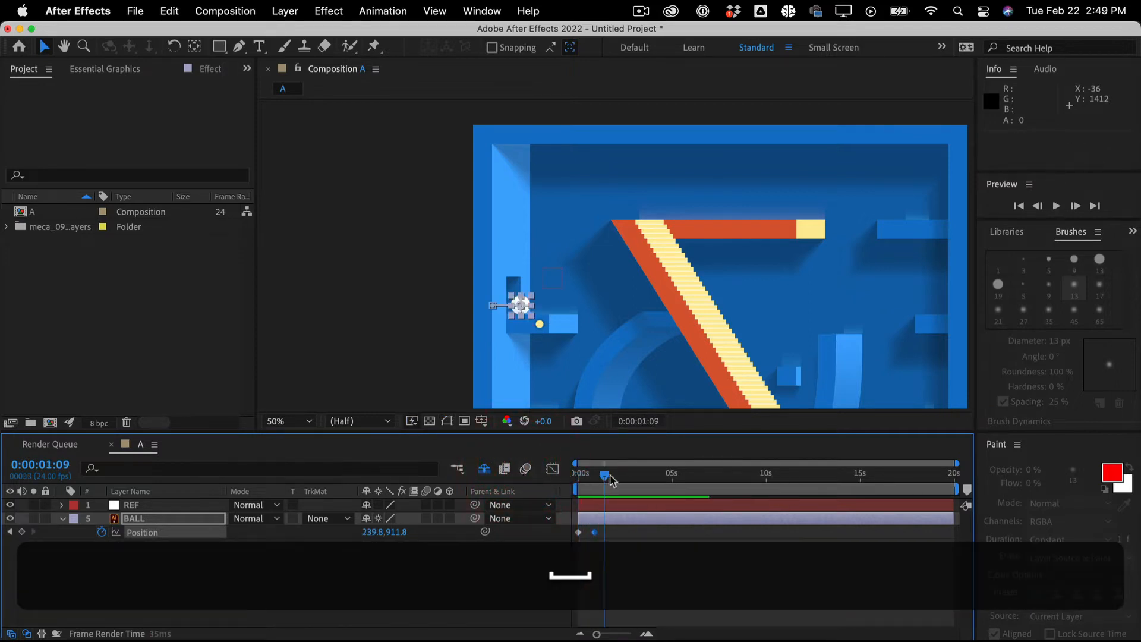
Replay the ball's entrance and, at 0:00:02:08, move the ball up near the upper wall, keyframing its Position at 659.8, 187.8
{"action": "left_click_drag", "start_coordinate": [615, 478], "coordinate": [553, 471]}
{"action": "key", "text": "space"}
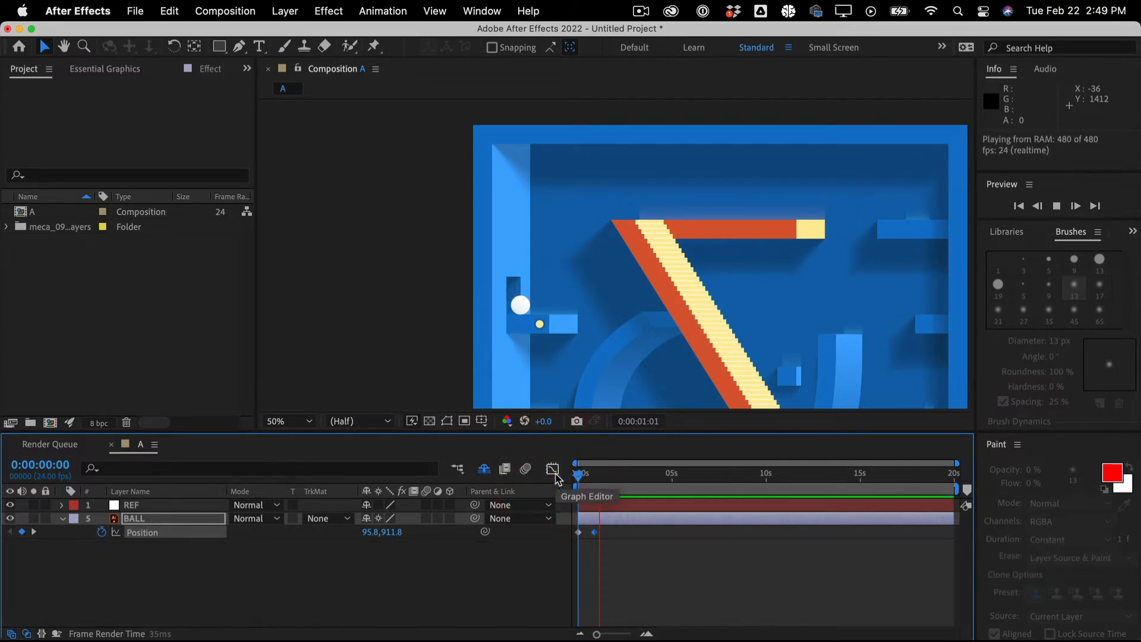
{"action": "key", "text": "space"}
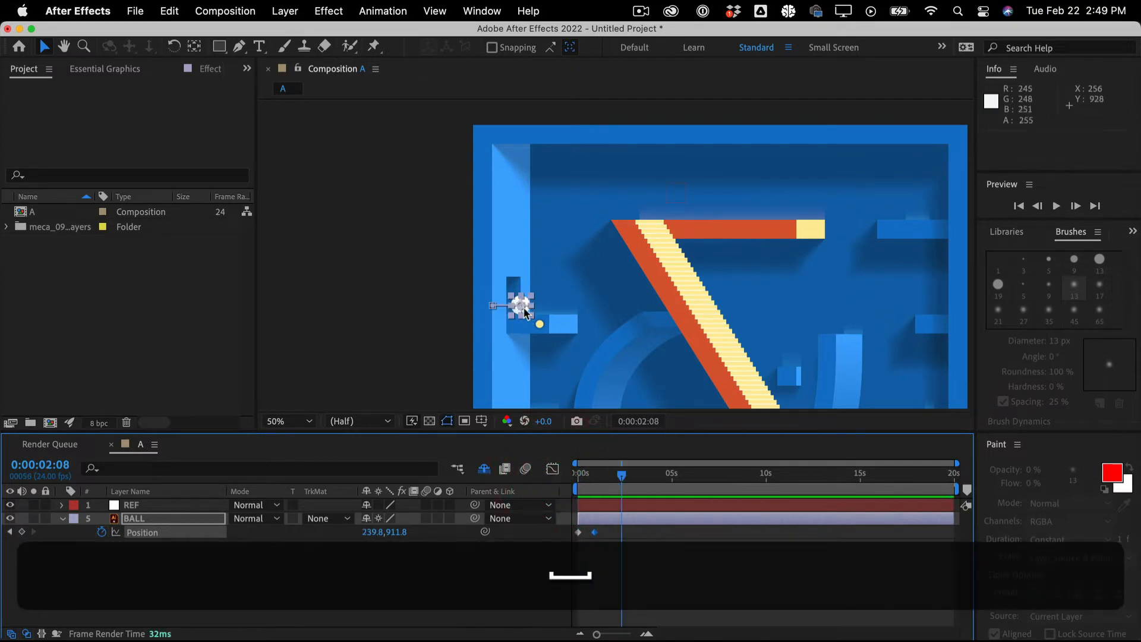
{"action": "left_click_drag", "start_coordinate": [521, 302], "coordinate": [609, 170]}
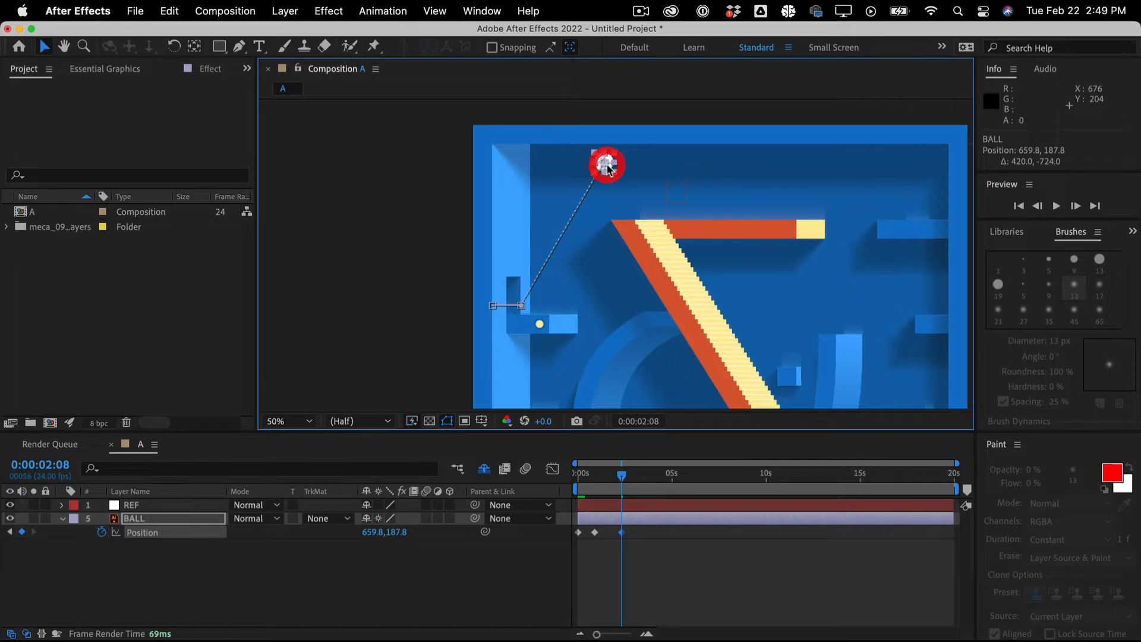
Show the grid and, at 0:00:03:09, lower the ball onto the upper end of the orange ramp, keyframing its Position at 815.8, 431.8
{"action": "left_click_drag", "start_coordinate": [622, 476], "coordinate": [642, 480]}
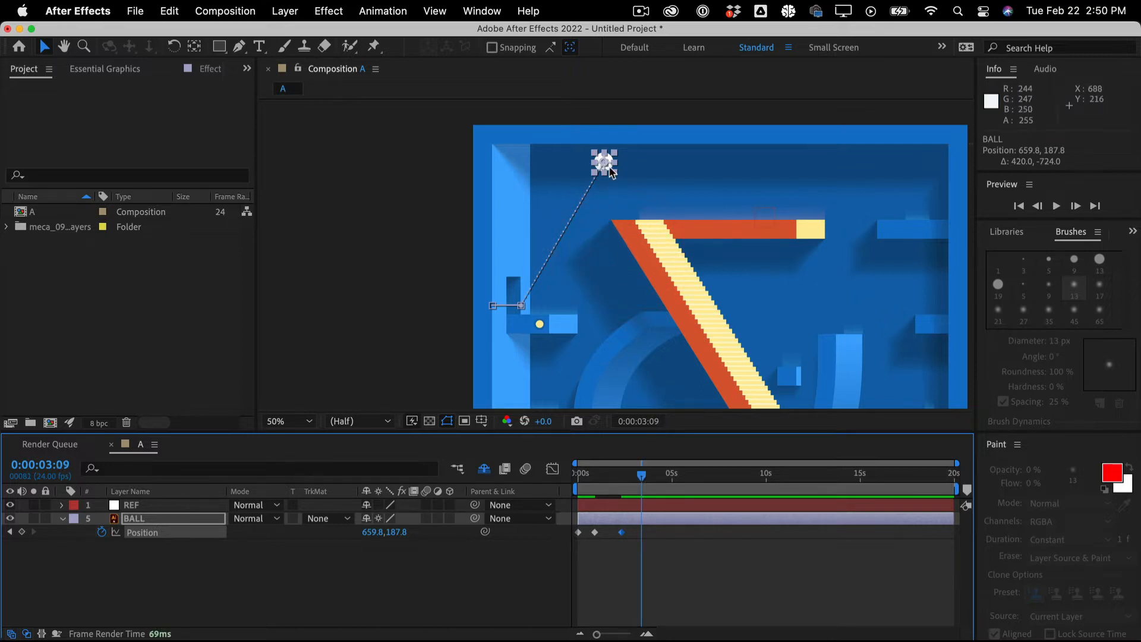
{"action": "left_click_drag", "start_coordinate": [616, 174], "coordinate": [627, 196]}
{"action": "key", "text": "super+z"}
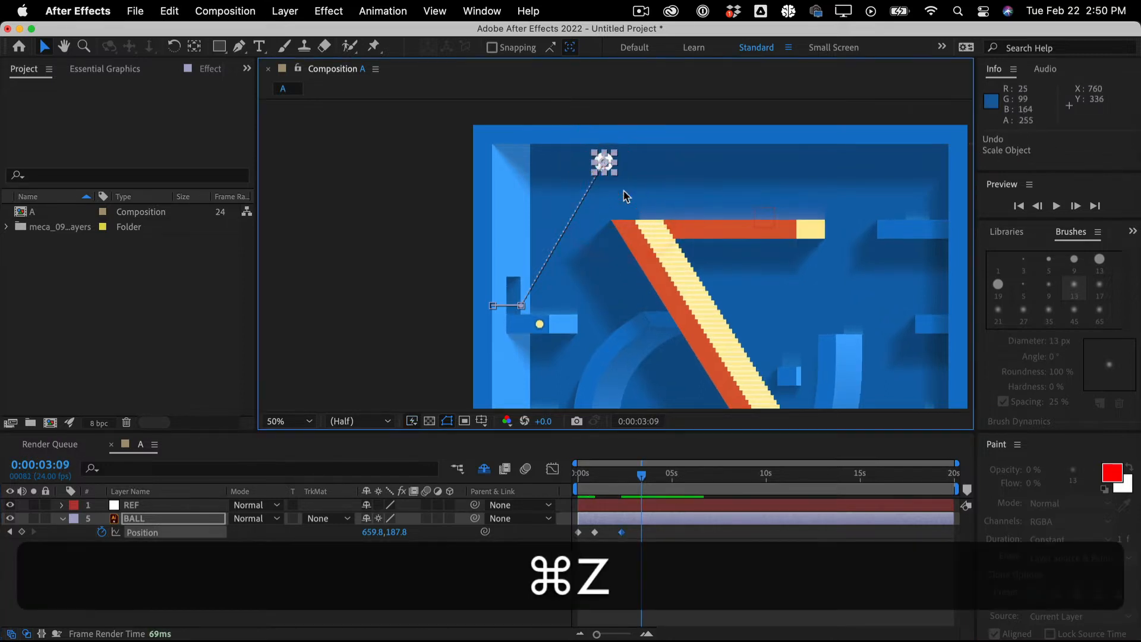
{"action": "key", "text": "super+equal"}
{"action": "key", "text": "space"}
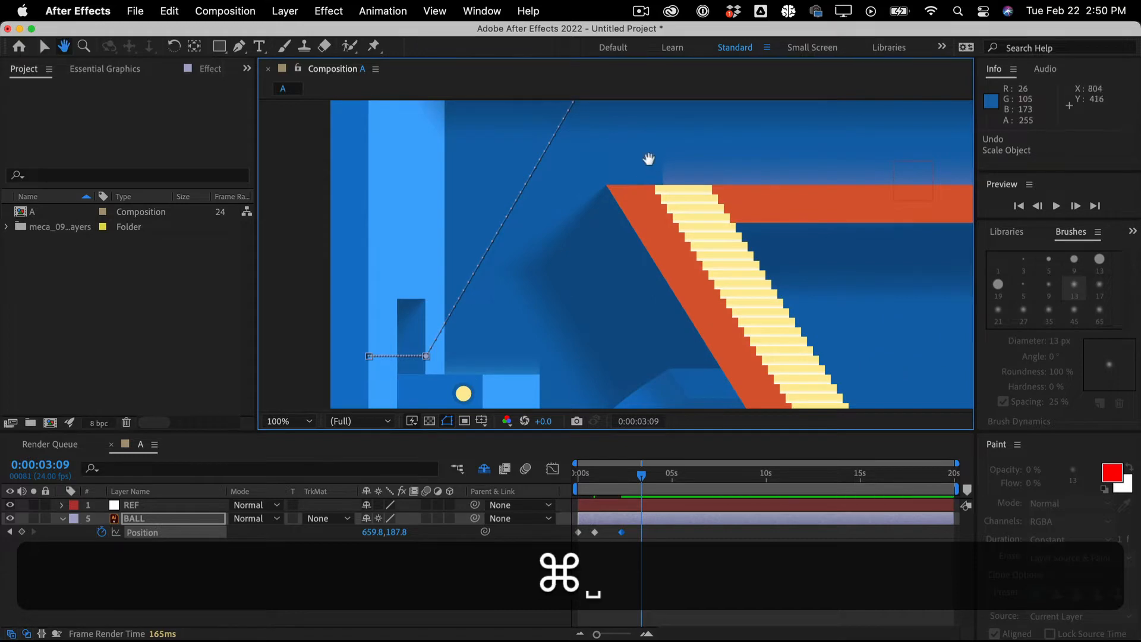
{"action": "left_click_drag", "start_coordinate": [647, 158], "coordinate": [511, 254]}
{"action": "key", "text": "super+apostrophe"}
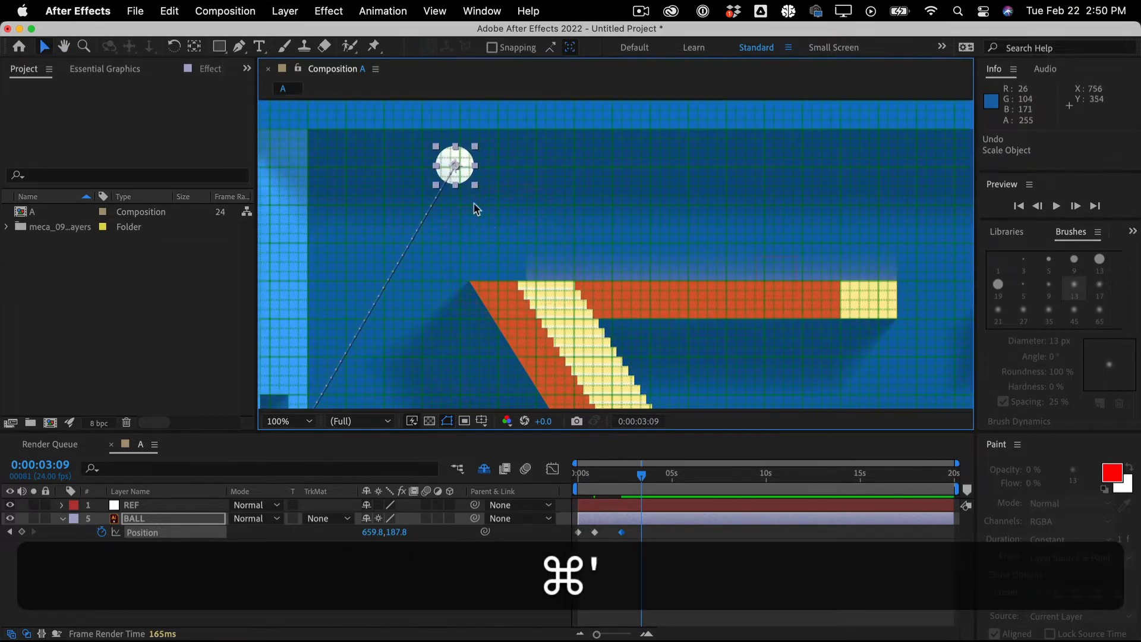
{"action": "left_click_drag", "start_coordinate": [463, 178], "coordinate": [524, 273]}
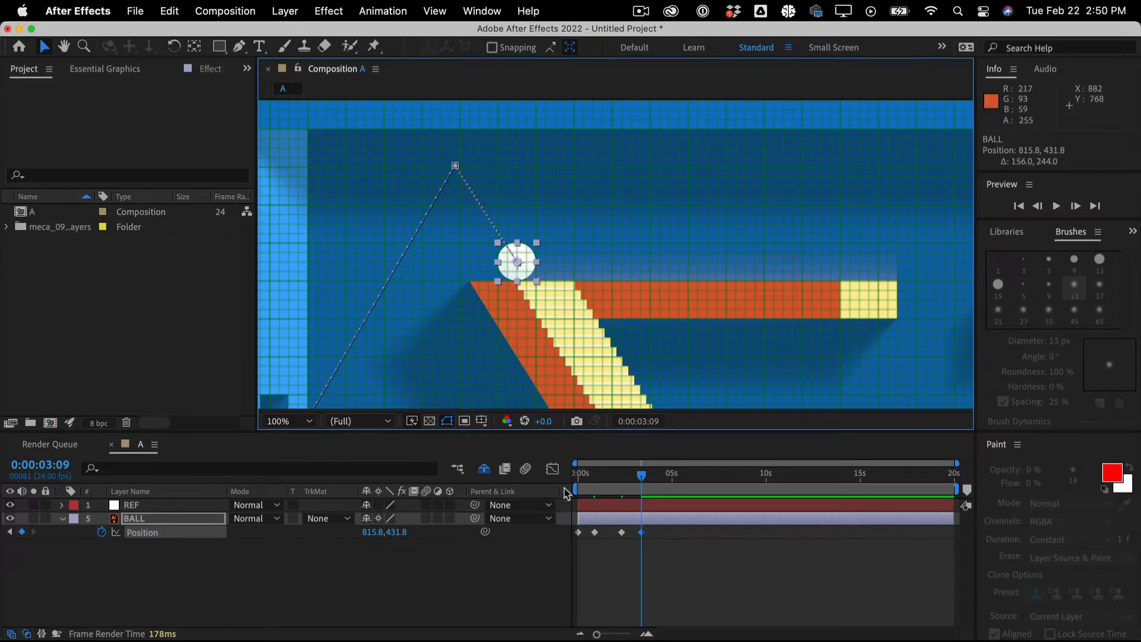
Move the ball's landing keyframe on the ramp to 0:00:02:19 and preview the animation from the start
{"action": "left_click_drag", "start_coordinate": [645, 538], "coordinate": [635, 539]}
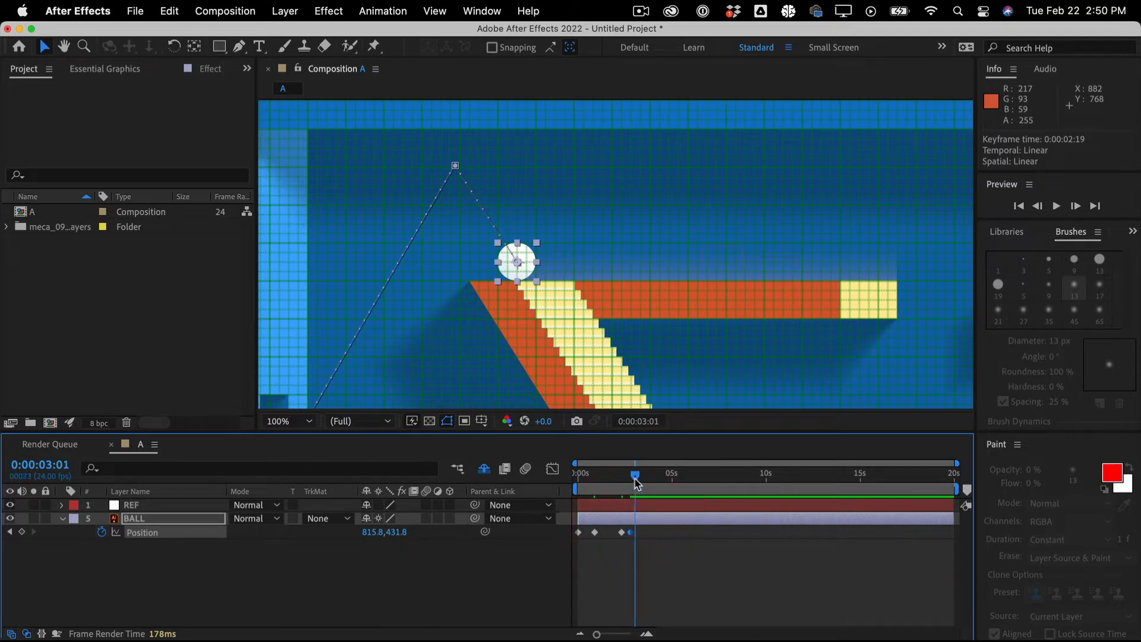
{"action": "left_click_drag", "start_coordinate": [636, 483], "coordinate": [542, 486]}
{"action": "key", "text": "space"}
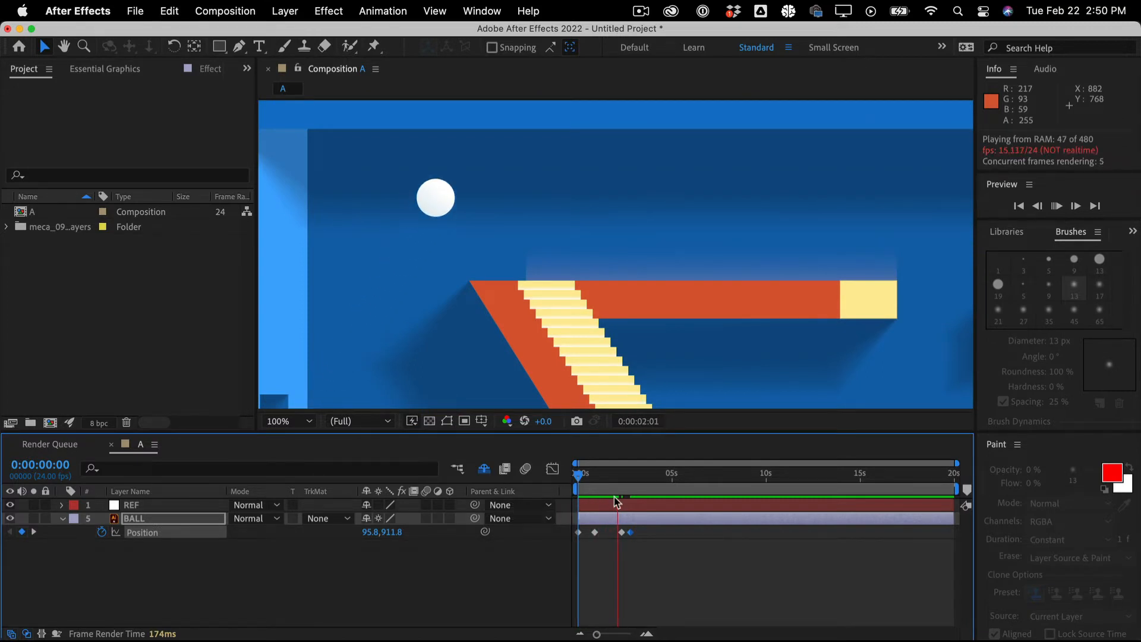
{"action": "key", "text": "space"}
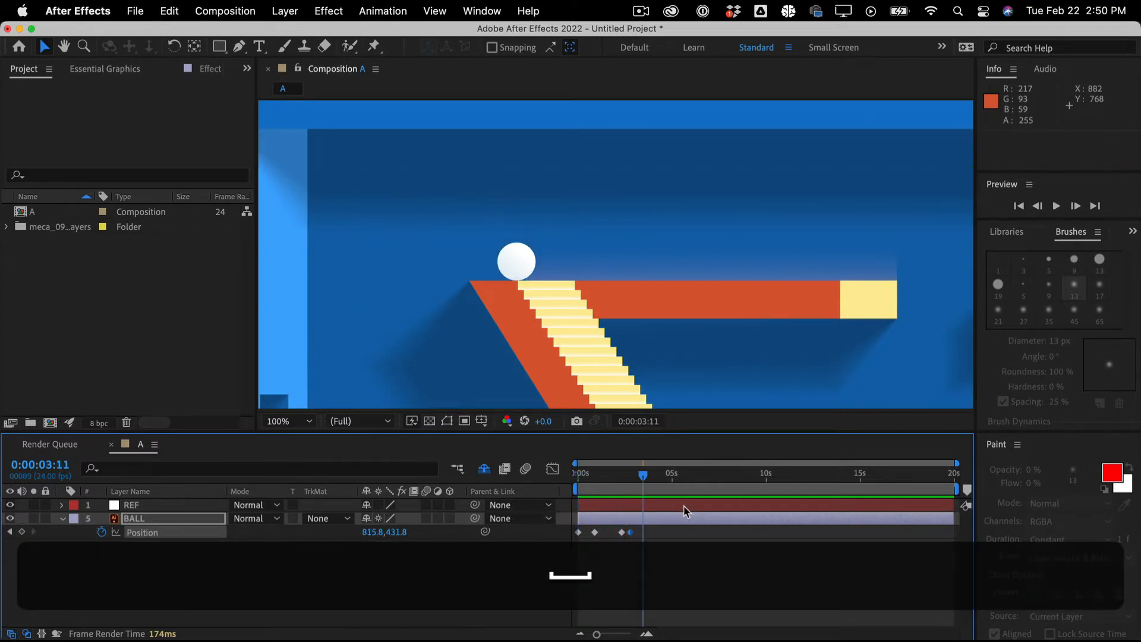
End the work area at 0:00:05:11 and preview the shortened range from the beginning
{"action": "left_click", "coordinate": [682, 475]}
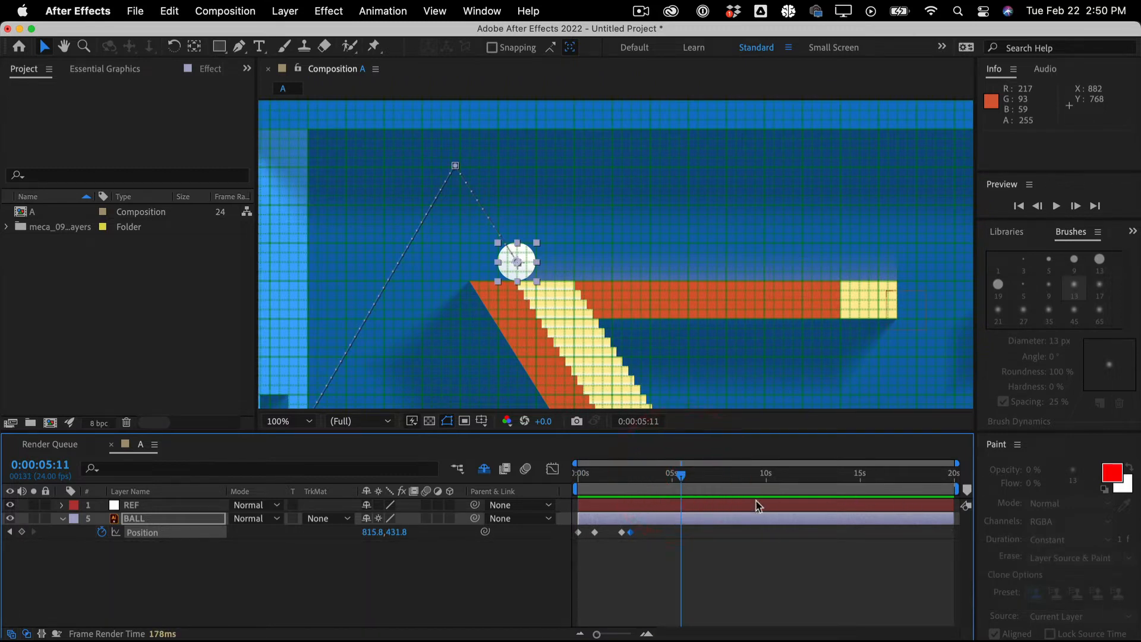
{"action": "key", "text": "n"}
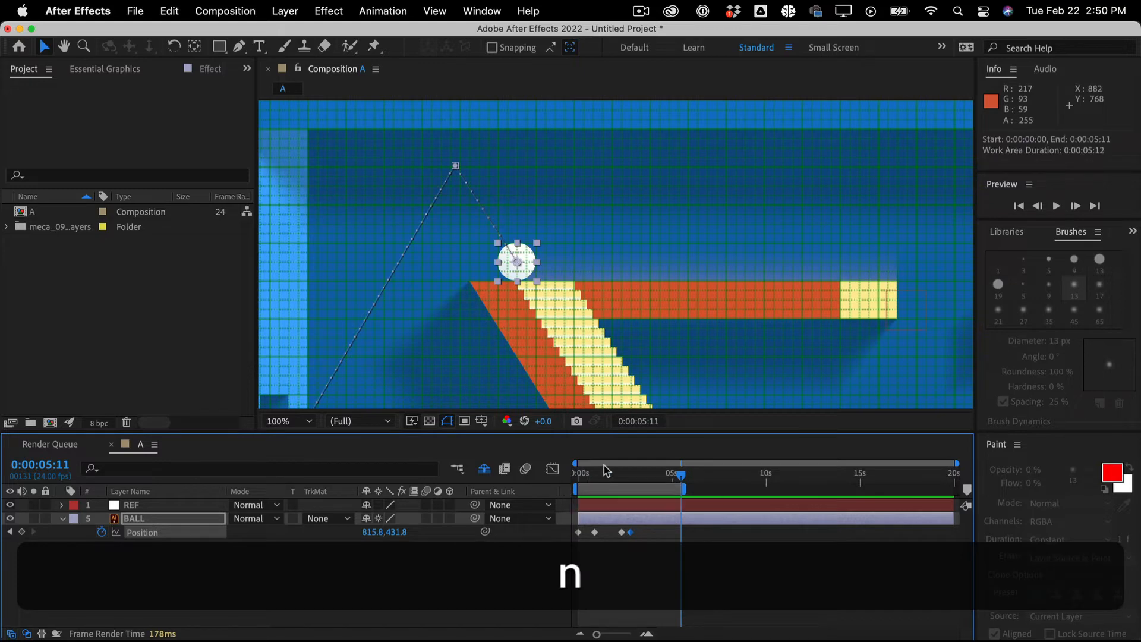
{"action": "key", "text": "space"}
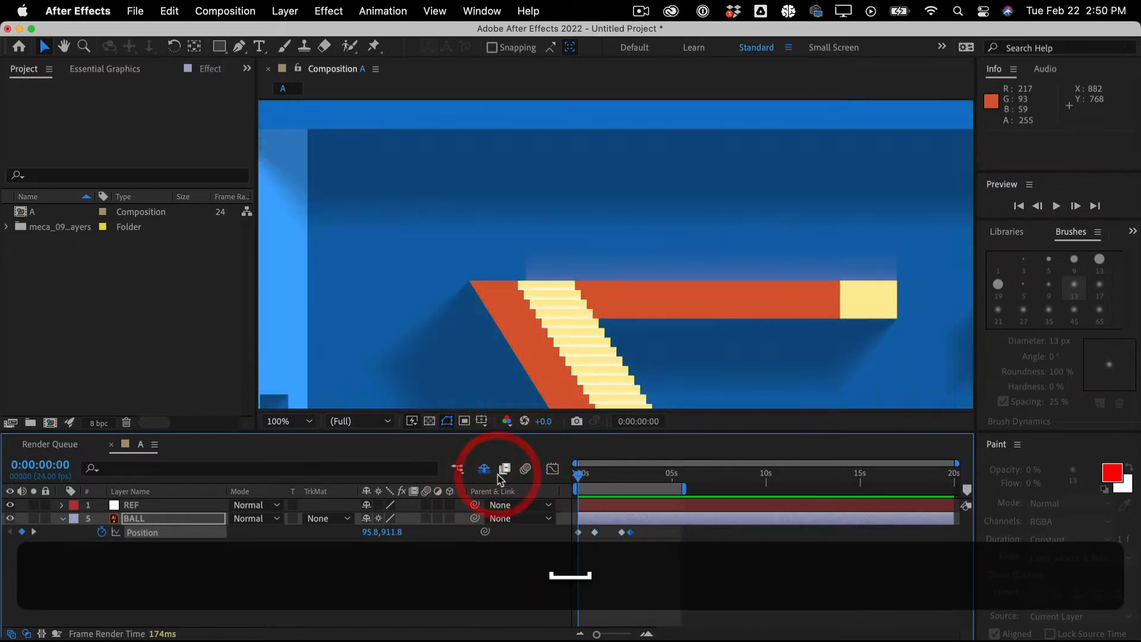
{"action": "key", "text": "space"}
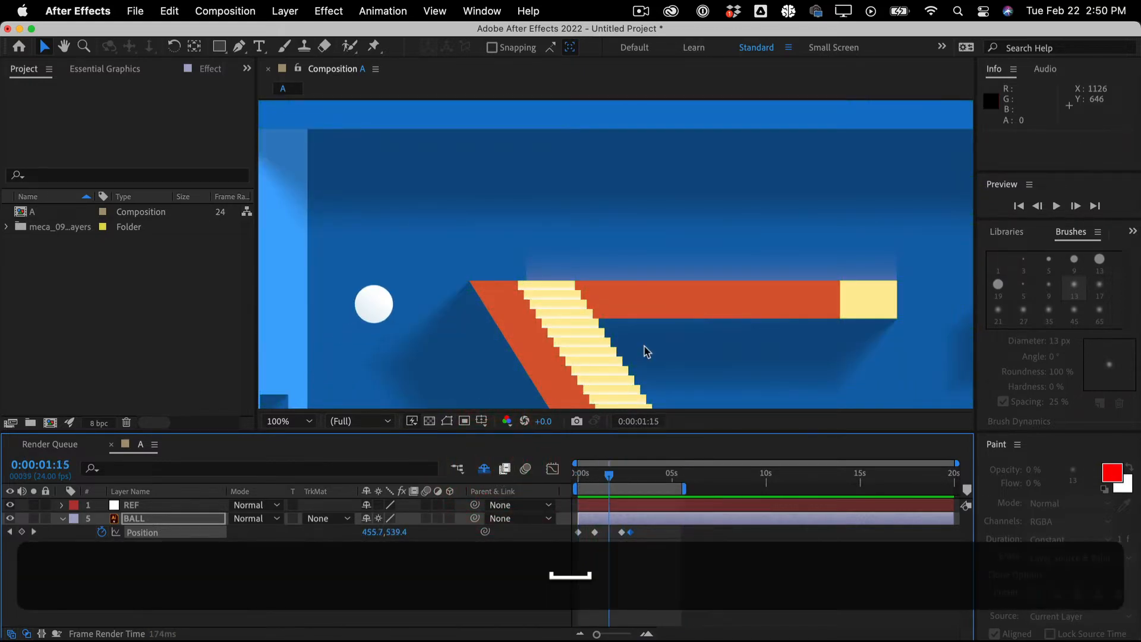
Enlarge the composition viewer in height and play back the ball's motion from the start
{"action": "left_click_drag", "start_coordinate": [735, 209], "coordinate": [758, 196]}
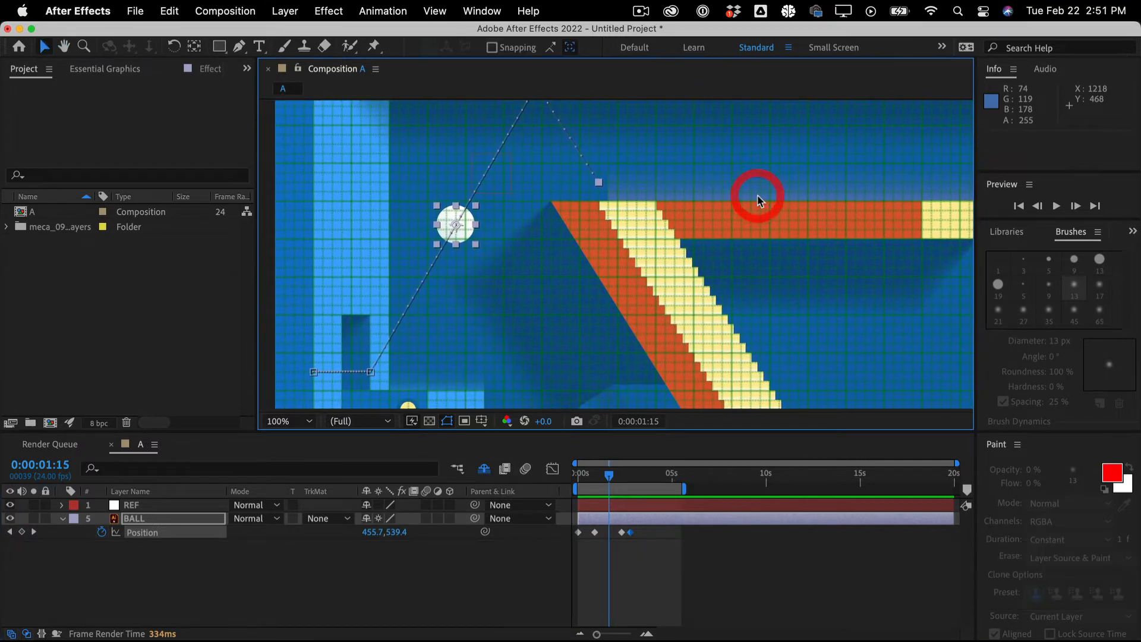
{"action": "left_click_drag", "start_coordinate": [707, 437], "coordinate": [683, 507]}
{"action": "key", "text": "space"}
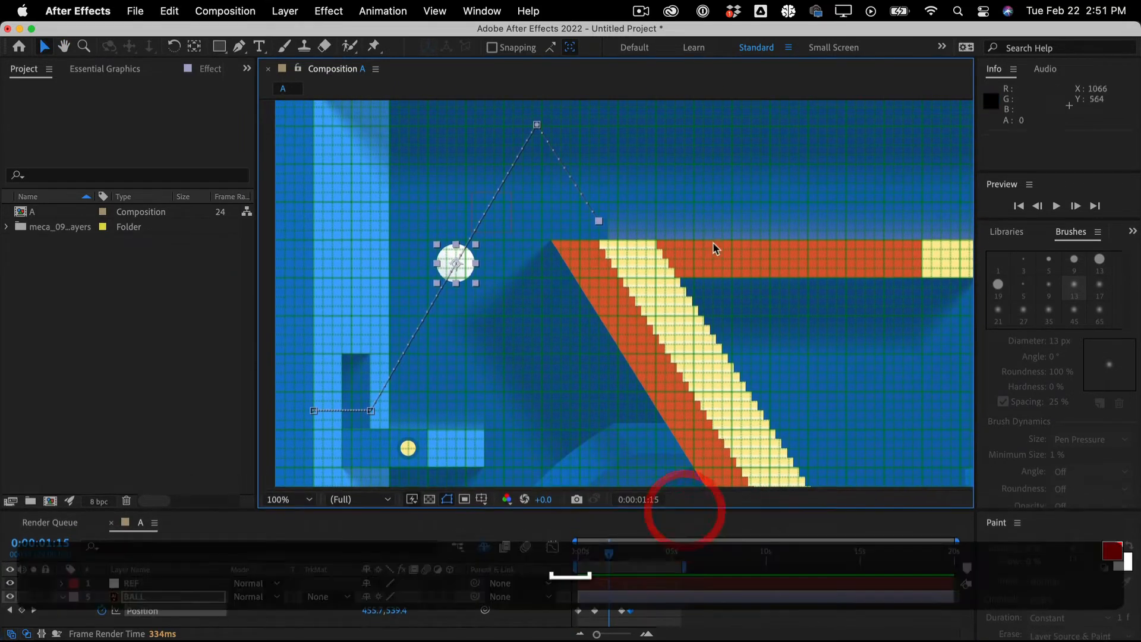
{"action": "left_click_drag", "start_coordinate": [712, 242], "coordinate": [715, 271]}
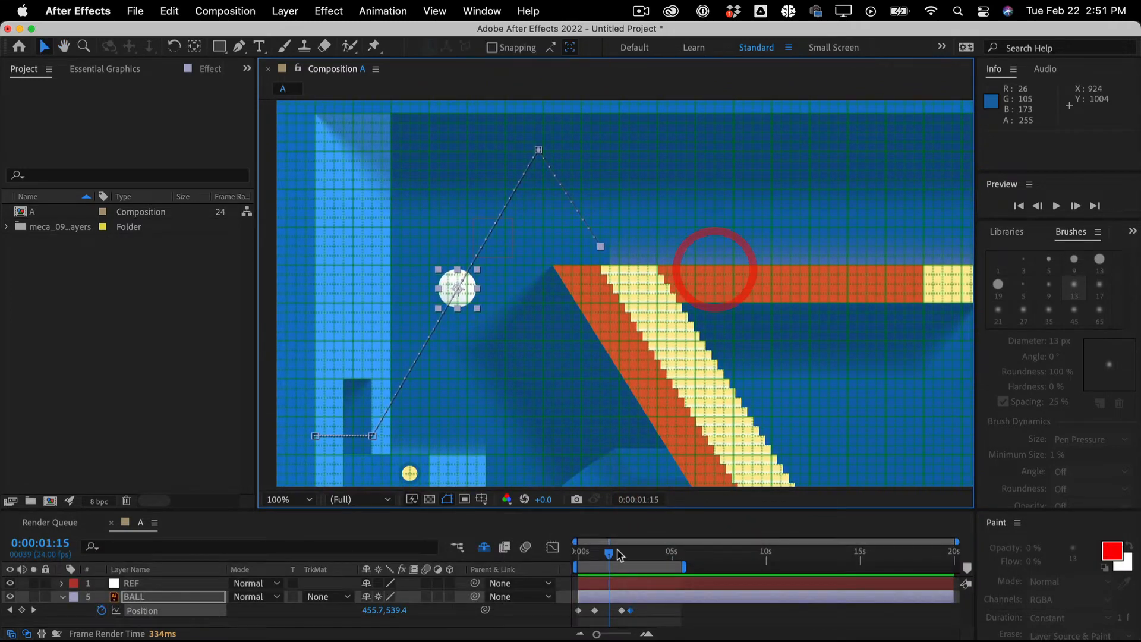
{"action": "left_click_drag", "start_coordinate": [610, 551], "coordinate": [560, 549]}
{"action": "key", "text": "space"}
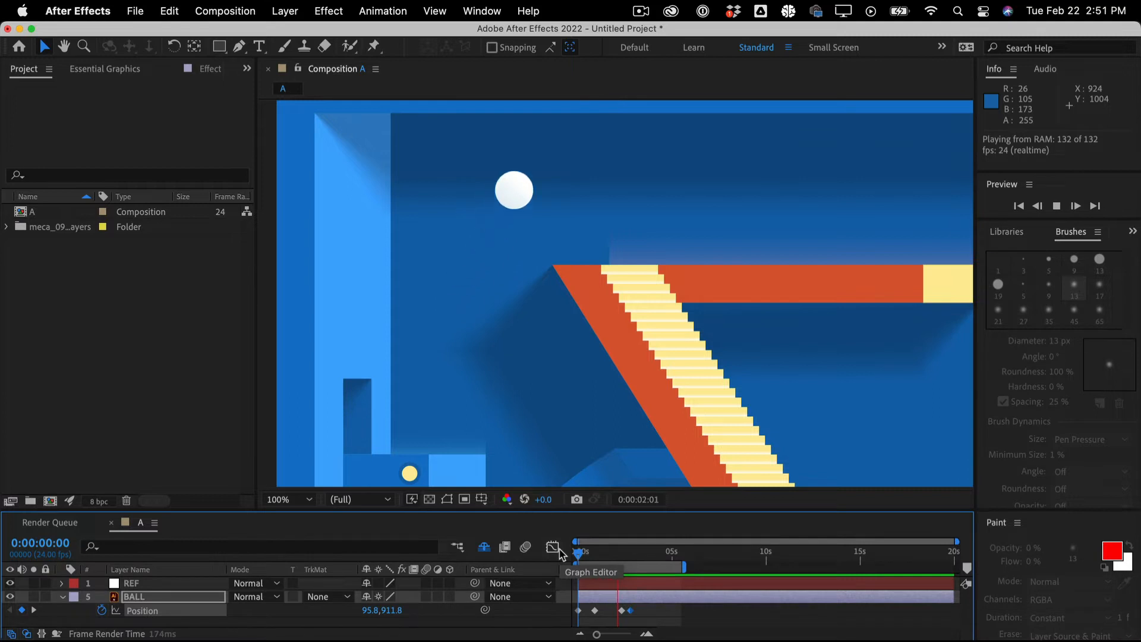
{"action": "key", "text": "space"}
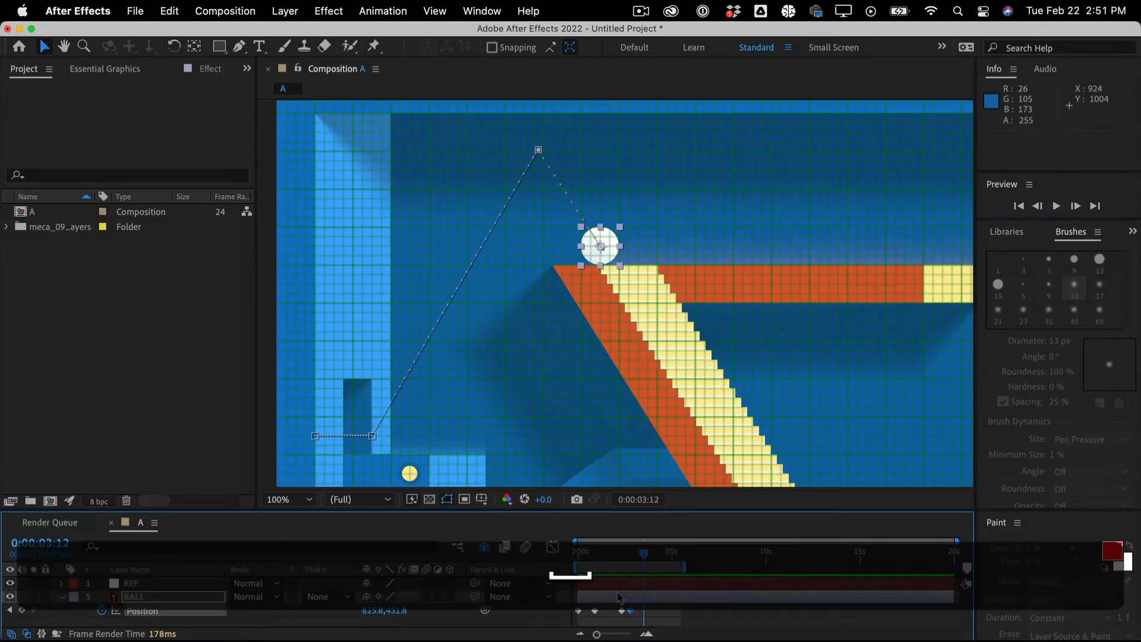
At 0:00:03:11, bounce the ball off the ramp by 96 px horizontally and -144 px vertically, keyframing its Position at 911.8, 287.8
{"action": "left_click_drag", "start_coordinate": [637, 610], "coordinate": [595, 618]}
{"action": "left_click", "coordinate": [594, 618]}
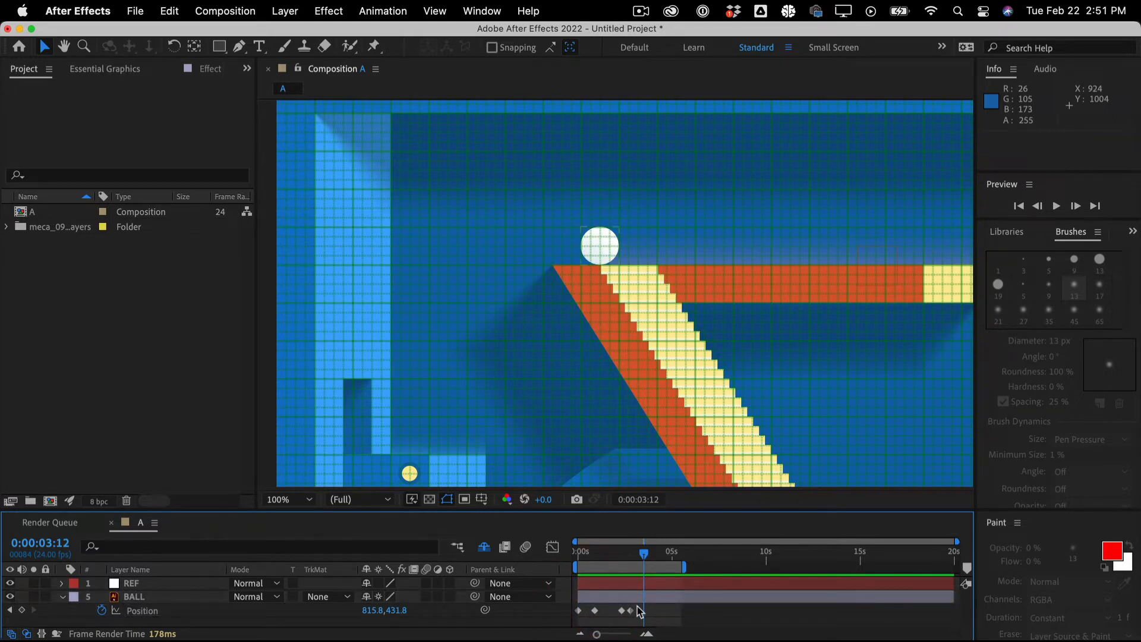
{"action": "key", "text": "equal"}
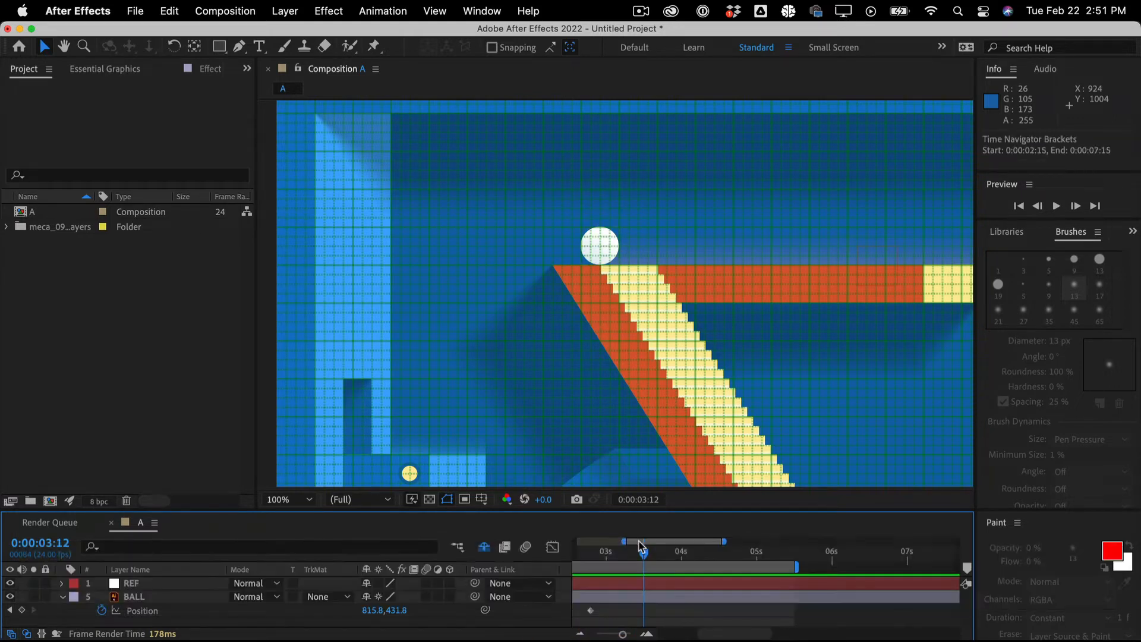
{"action": "left_click_drag", "start_coordinate": [625, 540], "coordinate": [528, 532]}
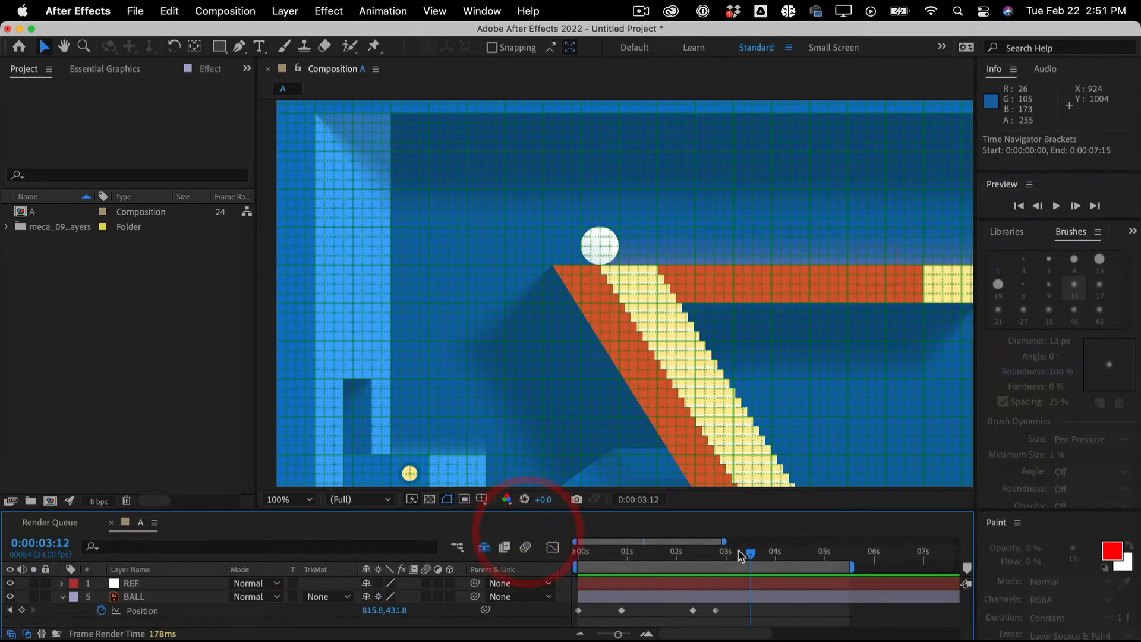
{"action": "left_click_drag", "start_coordinate": [746, 555], "coordinate": [724, 534]}
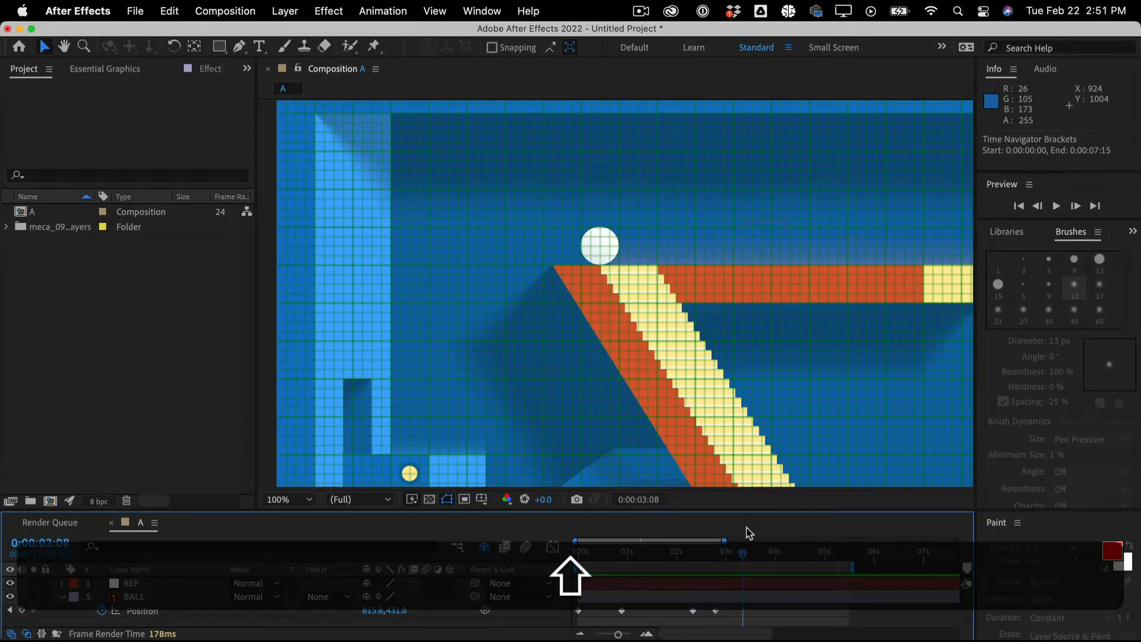
{"action": "left_click", "coordinate": [747, 528]}
{"action": "left_click", "coordinate": [683, 598]}
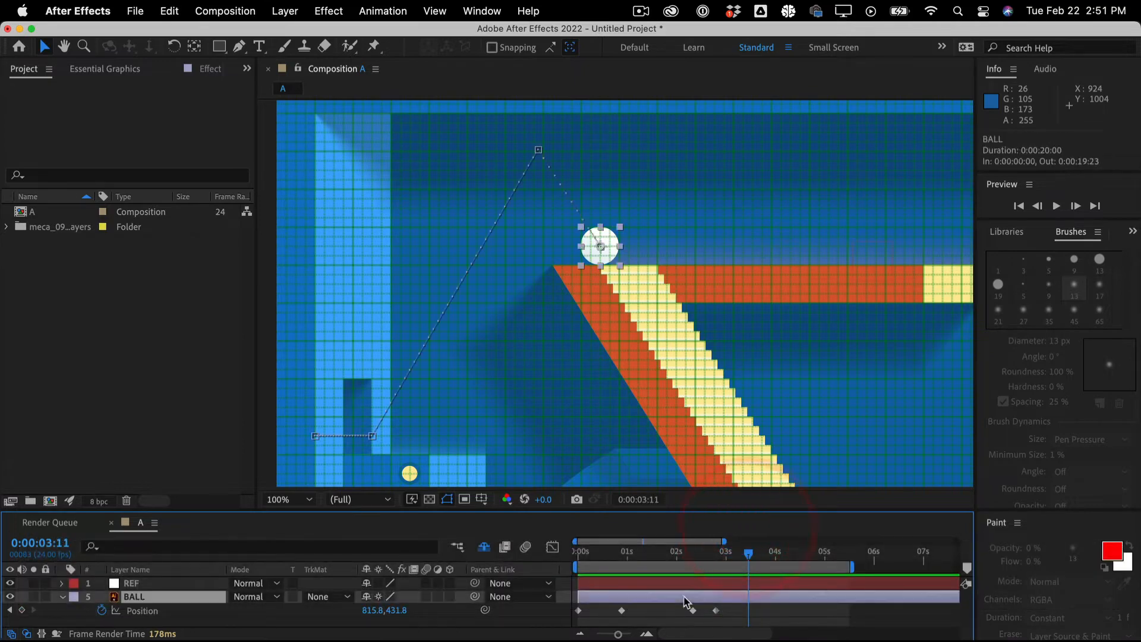
{"action": "left_click_drag", "start_coordinate": [615, 259], "coordinate": [650, 202]}
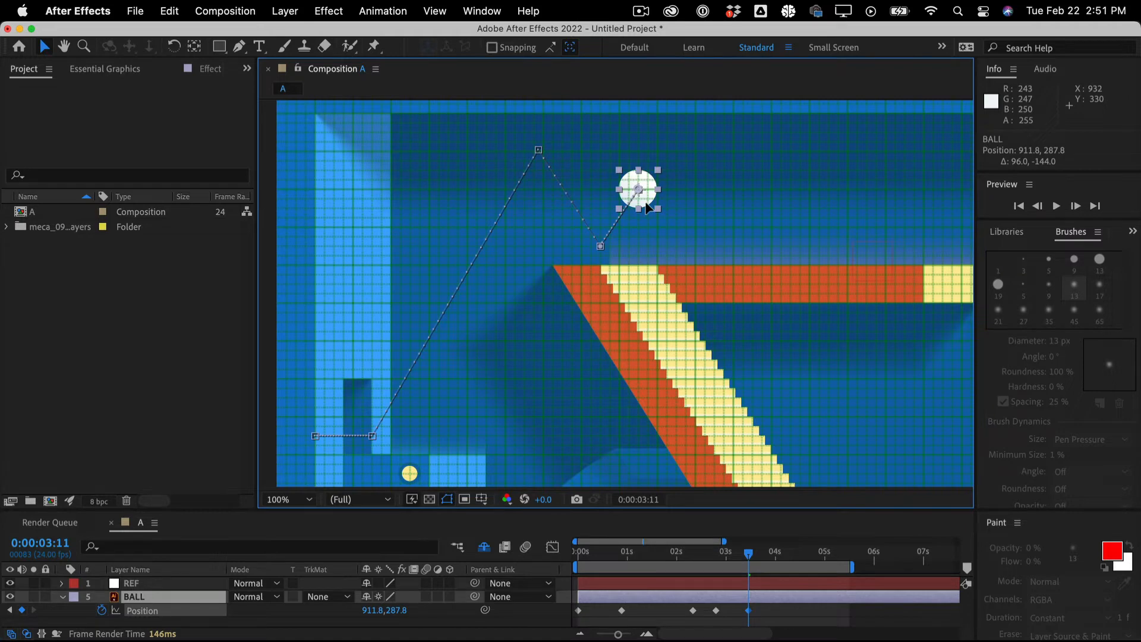
Move the ball's rebound Position keyframe to 0:00:03:02 to speed up the bounce
{"action": "left_click", "coordinate": [647, 207]}
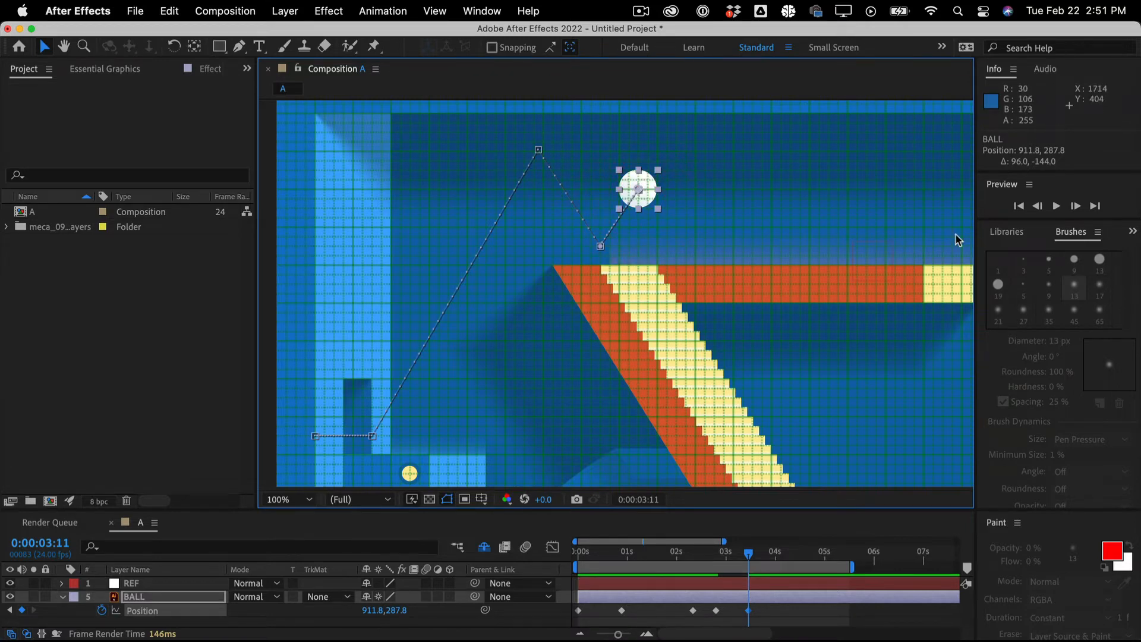
{"action": "mouse_move", "coordinate": [740, 560]}
{"action": "left_mouse_down"}
{"action": "mouse_move", "coordinate": [726, 560]}
{"action": "mouse_move", "coordinate": [745, 553]}
{"action": "left_mouse_up"}
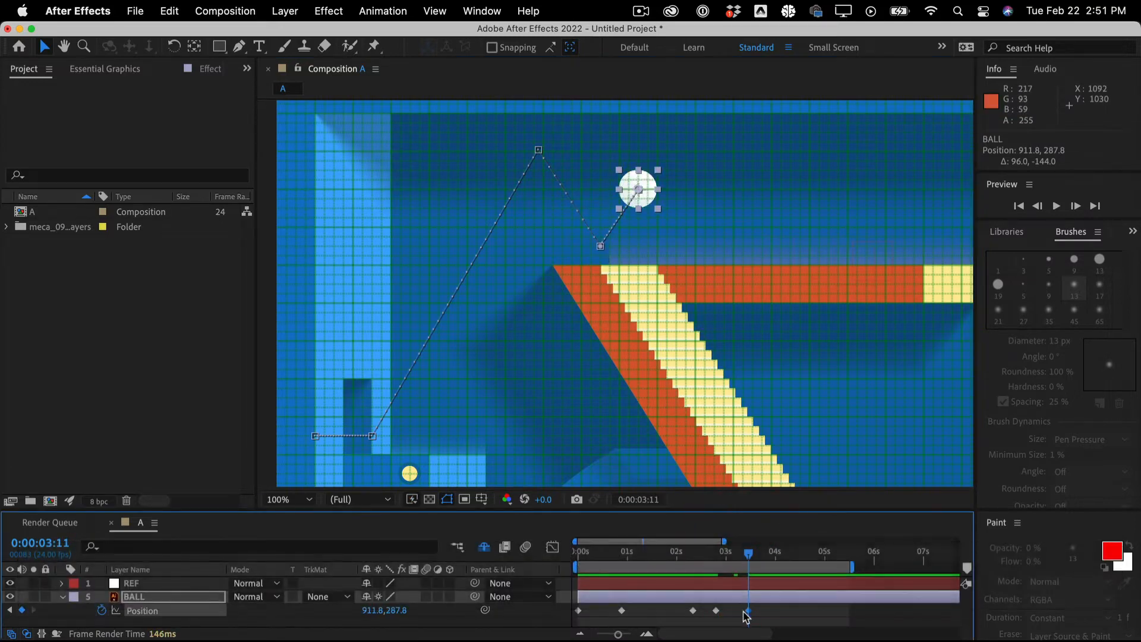
{"action": "left_click_drag", "start_coordinate": [746, 611], "coordinate": [728, 616]}
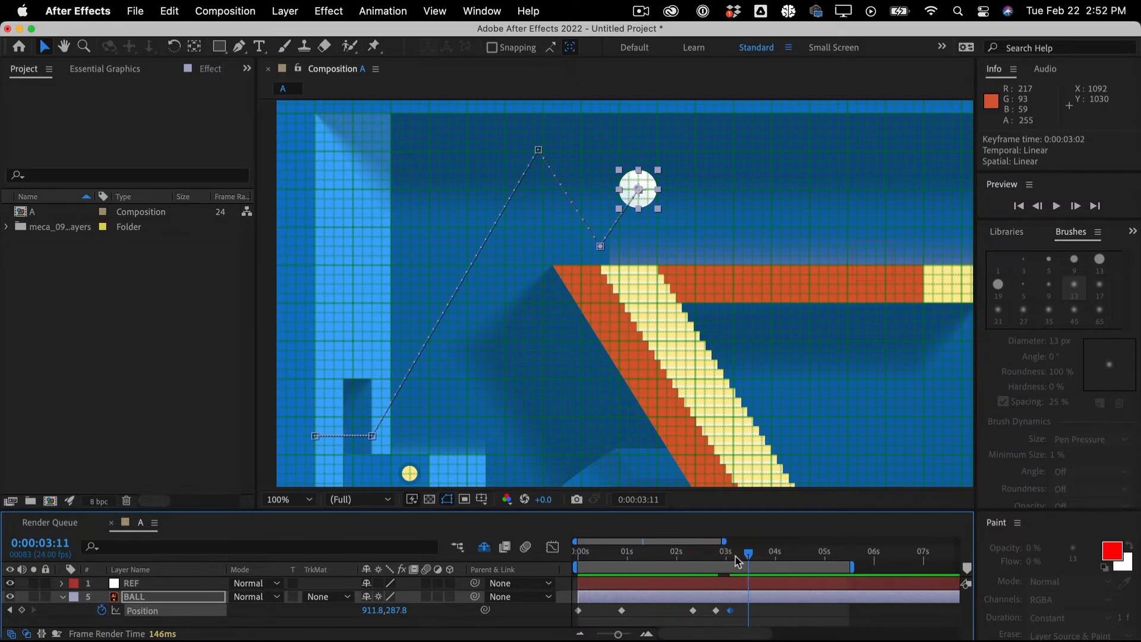
Check the timing of the ball's rebound frame by frame between its Position keyframes at 0:00:02:19 and 0:00:03:02
{"action": "left_click_drag", "start_coordinate": [735, 556], "coordinate": [714, 558]}
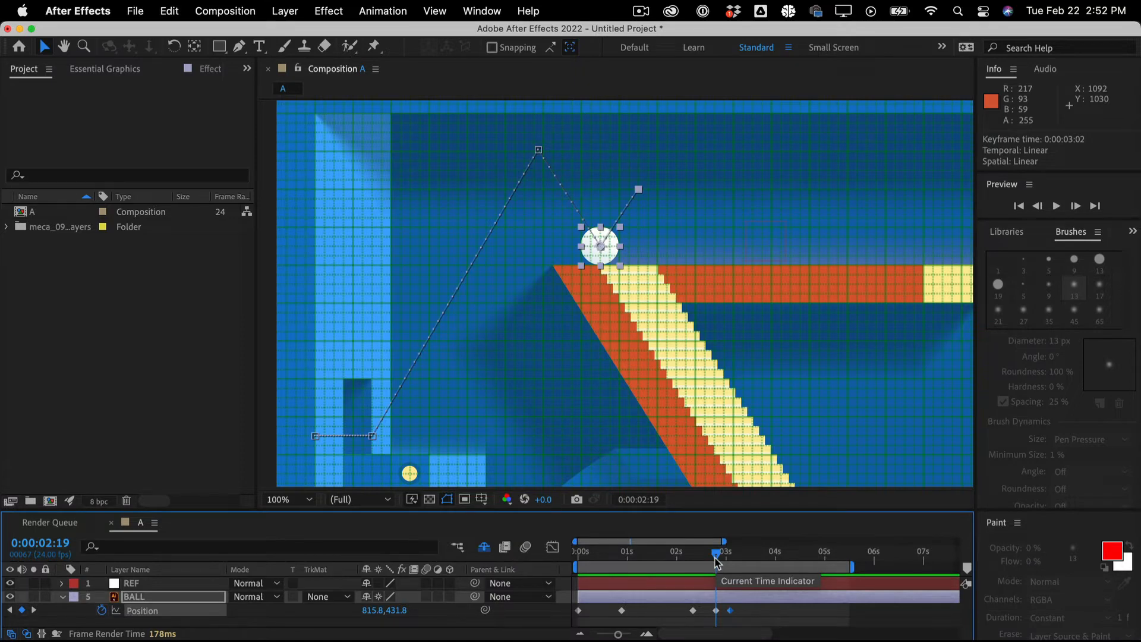
{"action": "key", "text": "space"}
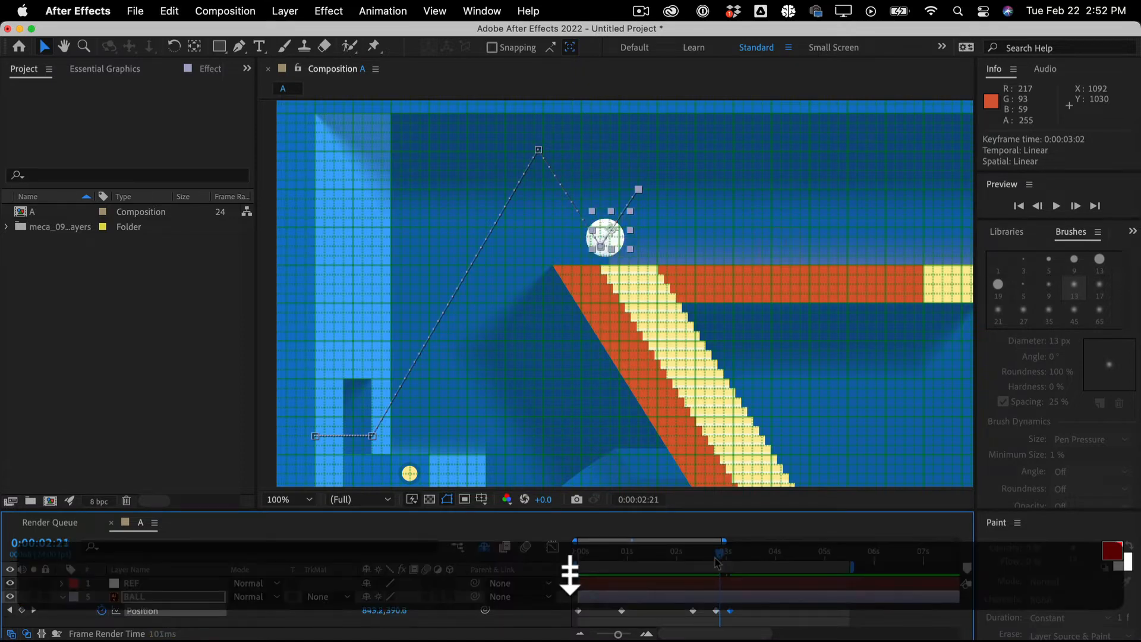
{"action": "key", "text": "Page_Up"}
{"action": "key", "text": "Page_Up"}
{"action": "key", "text": "Page_Up"}
{"action": "key", "text": "Page_Up"}
{"action": "key", "text": "Page_Up"}
{"action": "key", "text": "Page_Up"}
{"action": "key", "text": "Page_Up"}
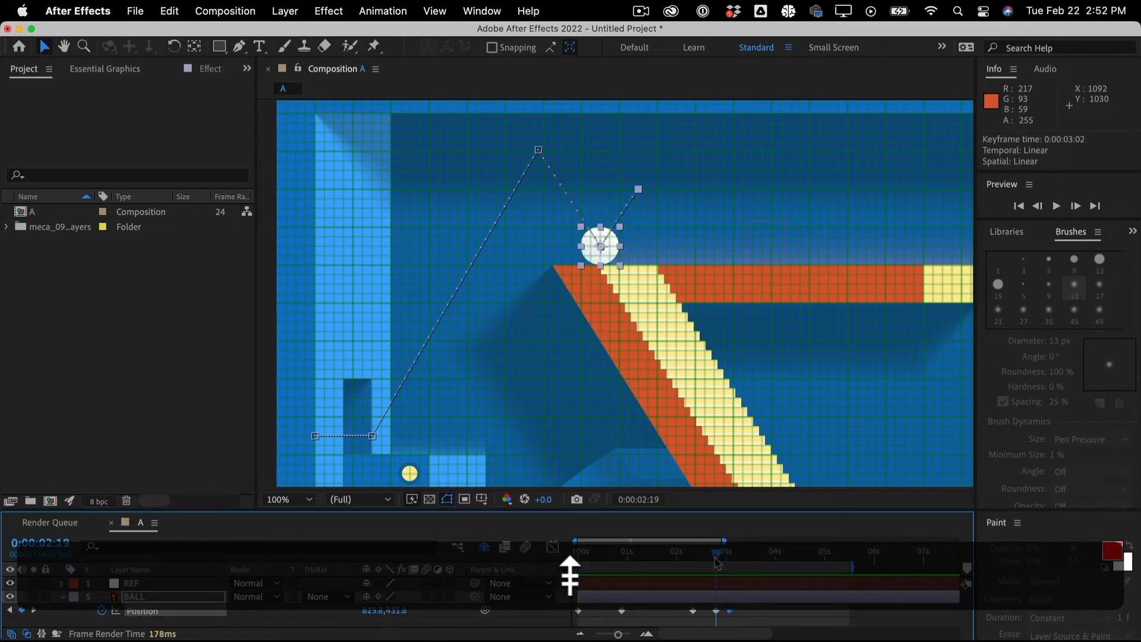
{"action": "key", "text": "j"}
{"action": "key", "text": "k"}
{"action": "key", "text": "k"}
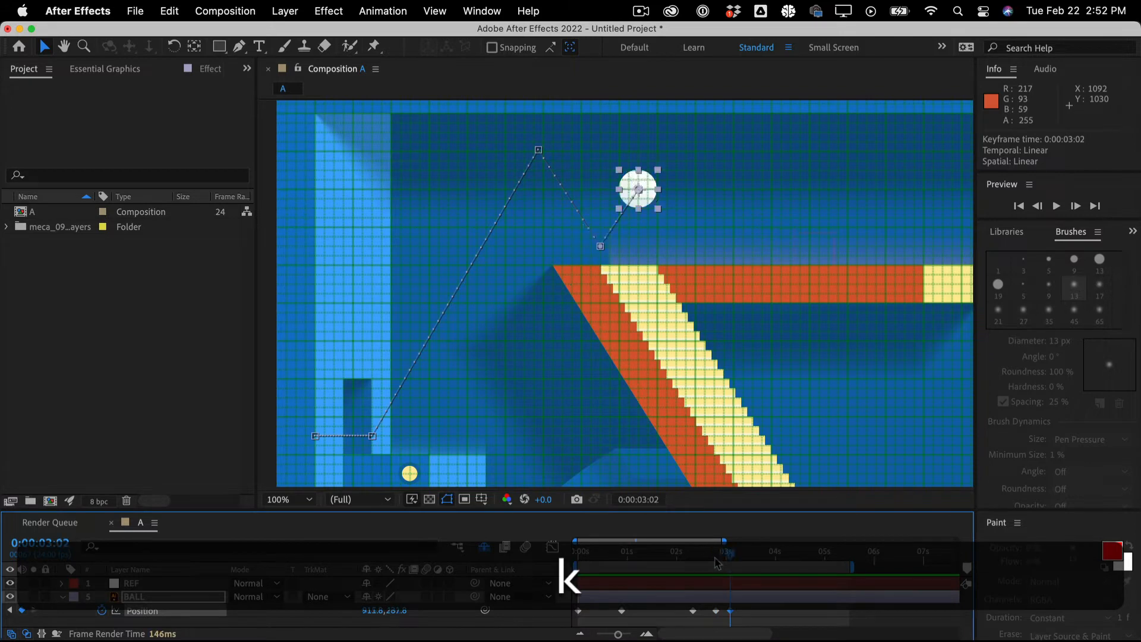
{"action": "key", "text": "j"}
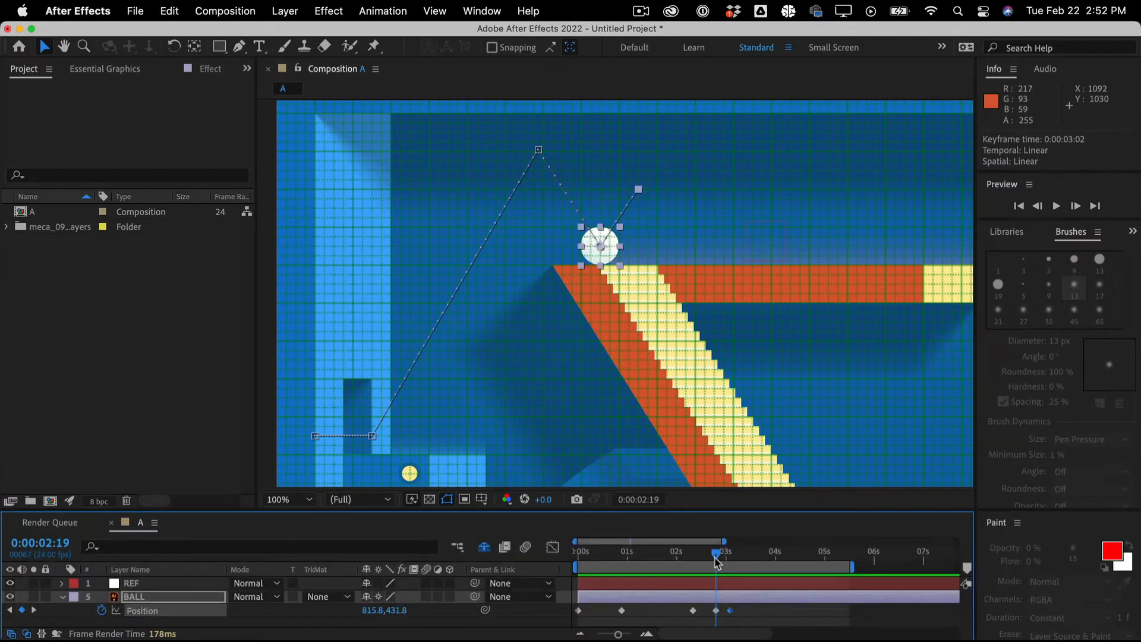
At 0:00:03:10, bring the ball down from its rebound peak by 72 px horizontally and 120 px vertically, keyframing Position at 983.8, 407.8
{"action": "key", "text": "Page_Down"}
{"action": "key", "text": "Page_Down"}
{"action": "key", "text": "Page_Down"}
{"action": "key", "text": "Page_Down"}
{"action": "key", "text": "Page_Down"}
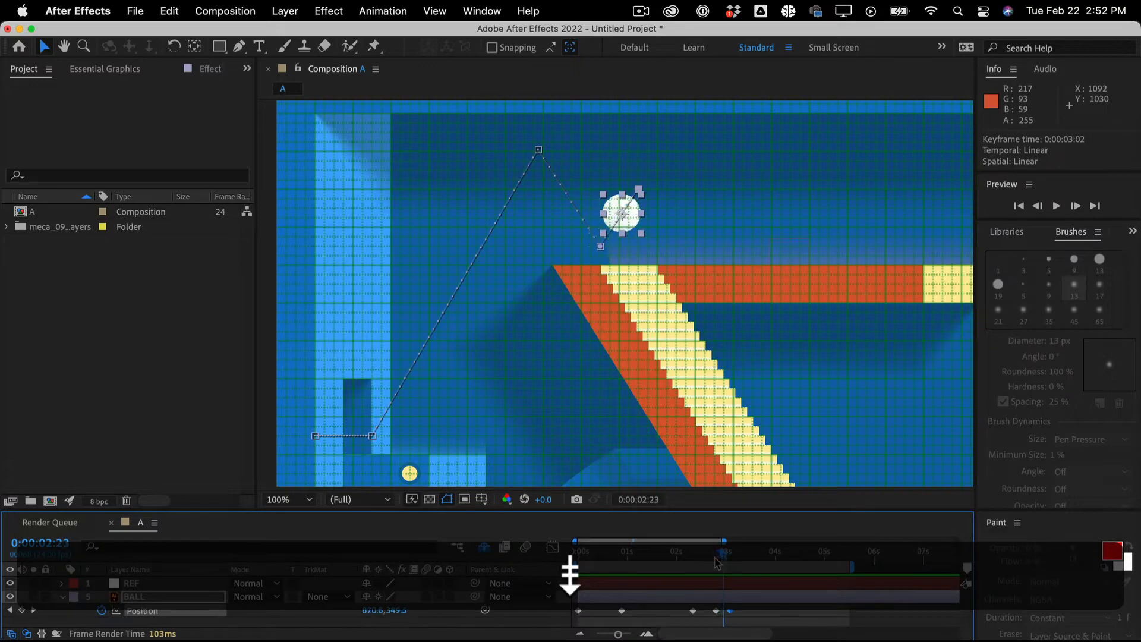
{"action": "key", "text": "Page_Down"}
{"action": "key", "text": "Page_Down"}
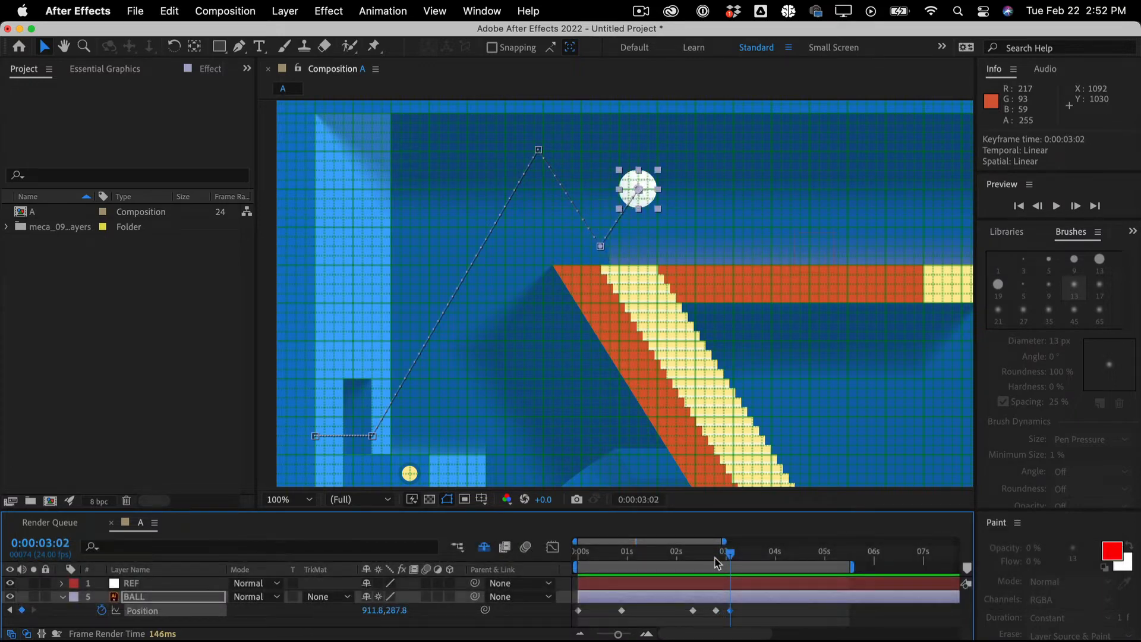
{"action": "key", "text": "Page_Down"}
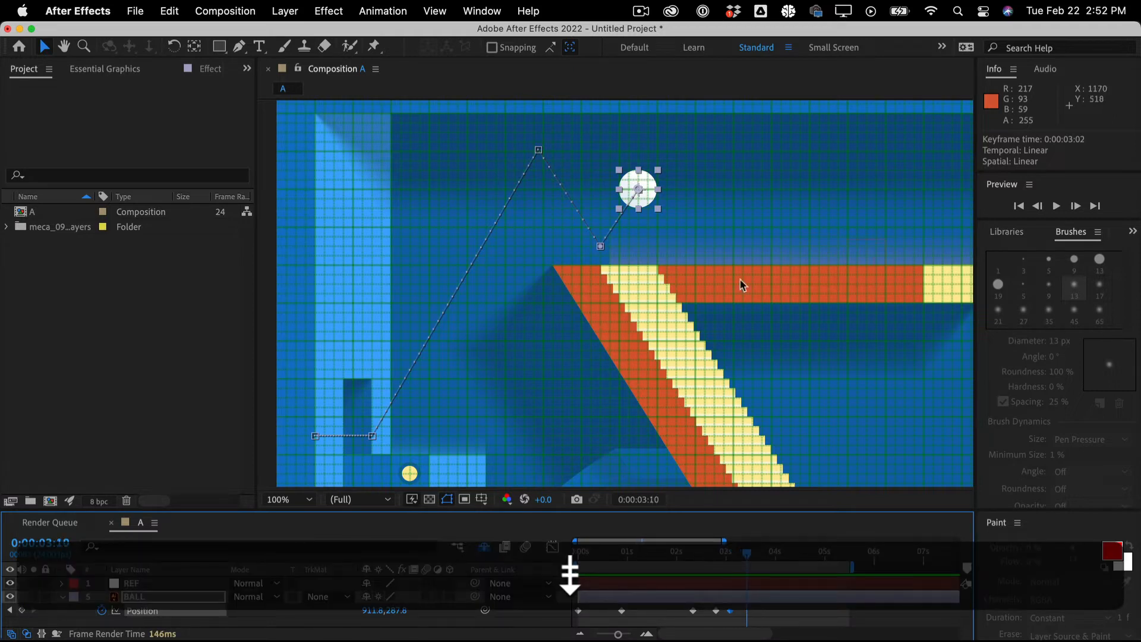
{"action": "left_click_drag", "start_coordinate": [654, 240], "coordinate": [683, 255]}
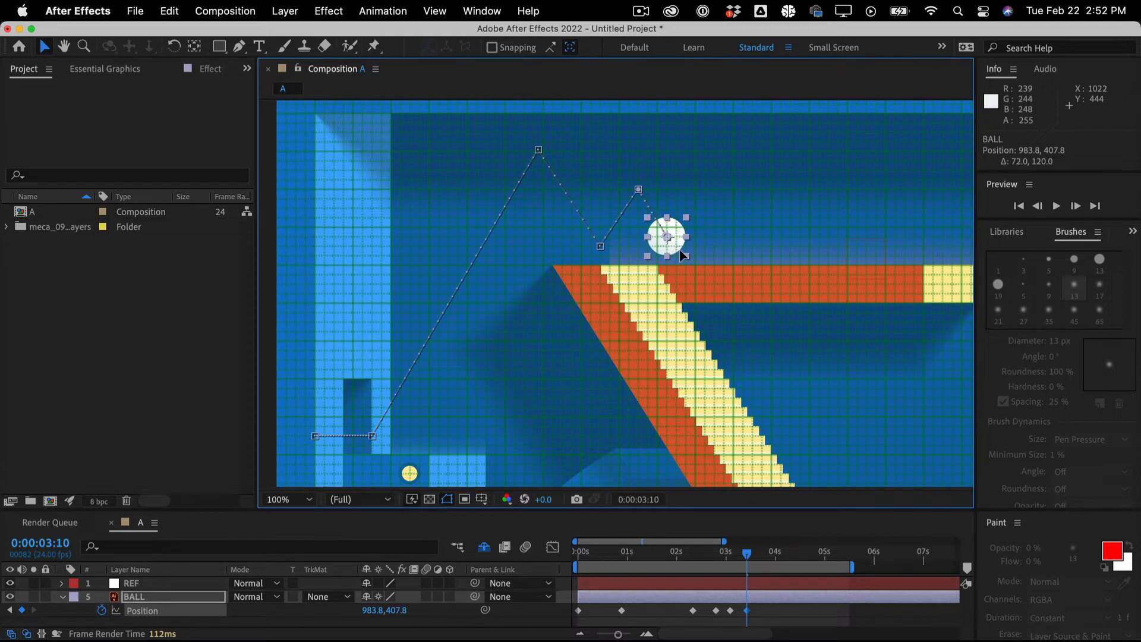
{"action": "left_click_drag", "start_coordinate": [681, 250], "coordinate": [680, 251]}
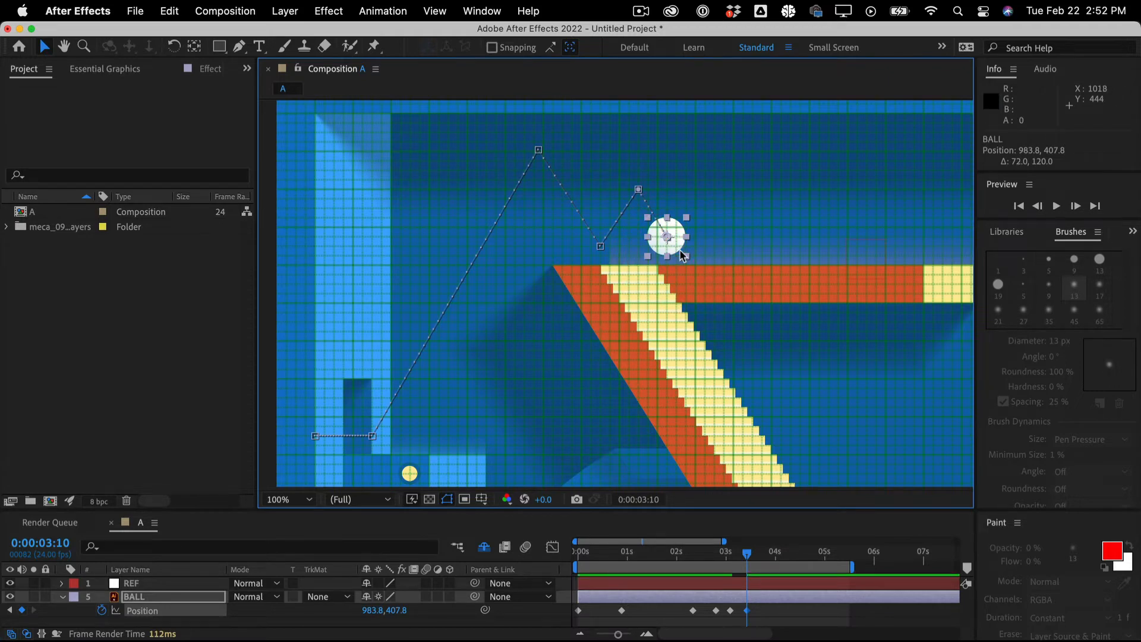
Review the ball's descent frame by frame between the Position keyframes at 0:00:03:02 and 0:00:03:10
{"action": "key", "text": "Page_Up"}
{"action": "key", "text": "Page_Up"}
{"action": "key", "text": "Page_Up"}
{"action": "key", "text": "Page_Up"}
{"action": "key", "text": "Page_Up"}
{"action": "key", "text": "Page_Up"}
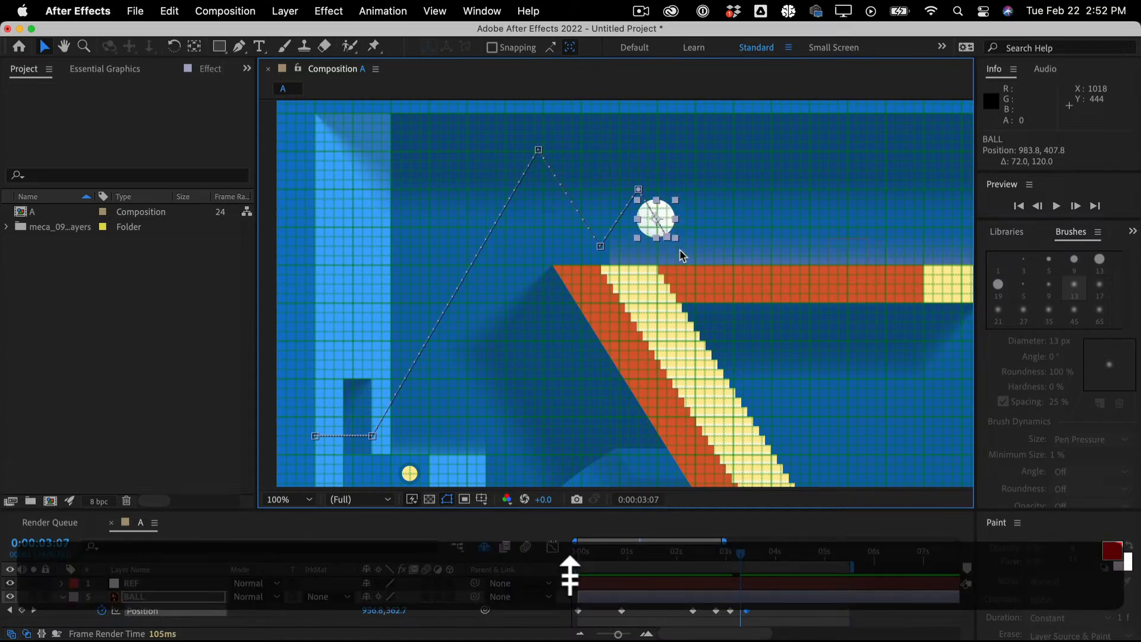
{"action": "key", "text": "Page_Up"}
{"action": "key", "text": "Page_Up"}
{"action": "key", "text": "Page_Down"}
{"action": "key", "text": "Page_Down"}
{"action": "key", "text": "Page_Down"}
{"action": "key", "text": "Page_Down"}
{"action": "key", "text": "Page_Down"}
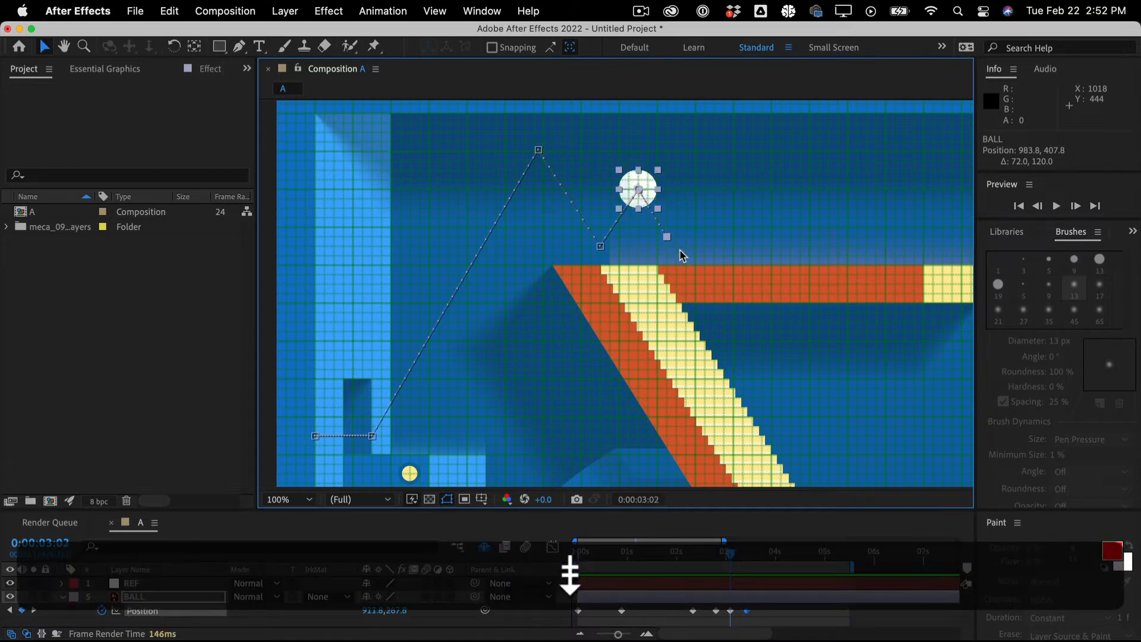
{"action": "key", "text": "Page_Down"}
{"action": "key", "text": "Page_Down"}
{"action": "key", "text": "Page_Down"}
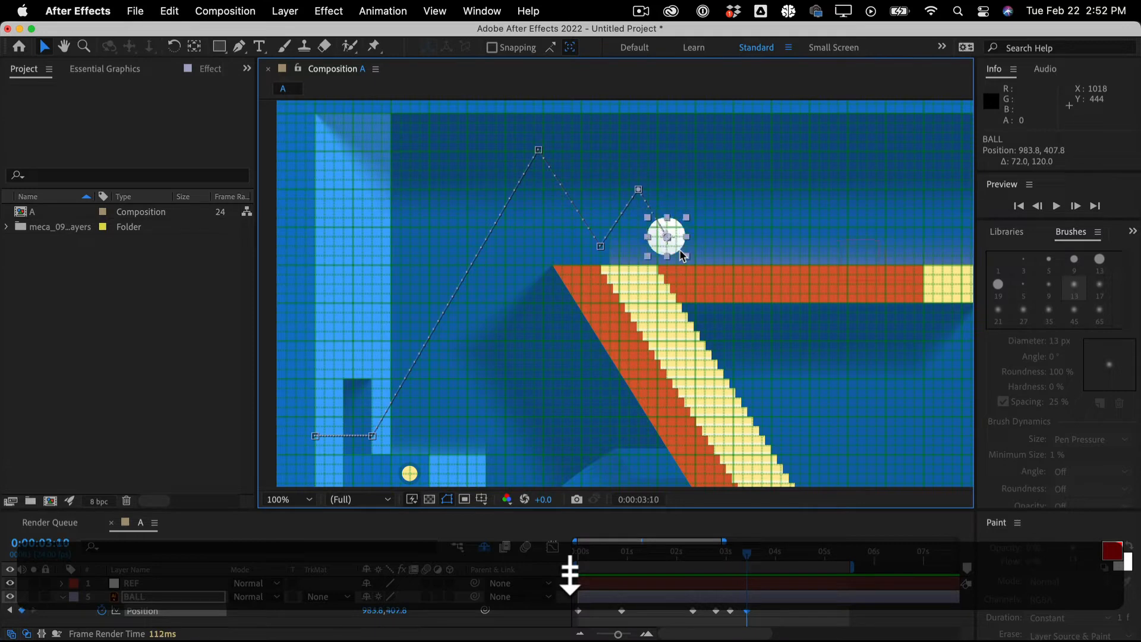
At 0:00:03:17, bounce the ball up by 48 px horizontally and -72 px vertically, keyframing Position at 1031.8, 335.8
{"action": "key", "text": "Page_Down"}
{"action": "key", "text": "Page_Down"}
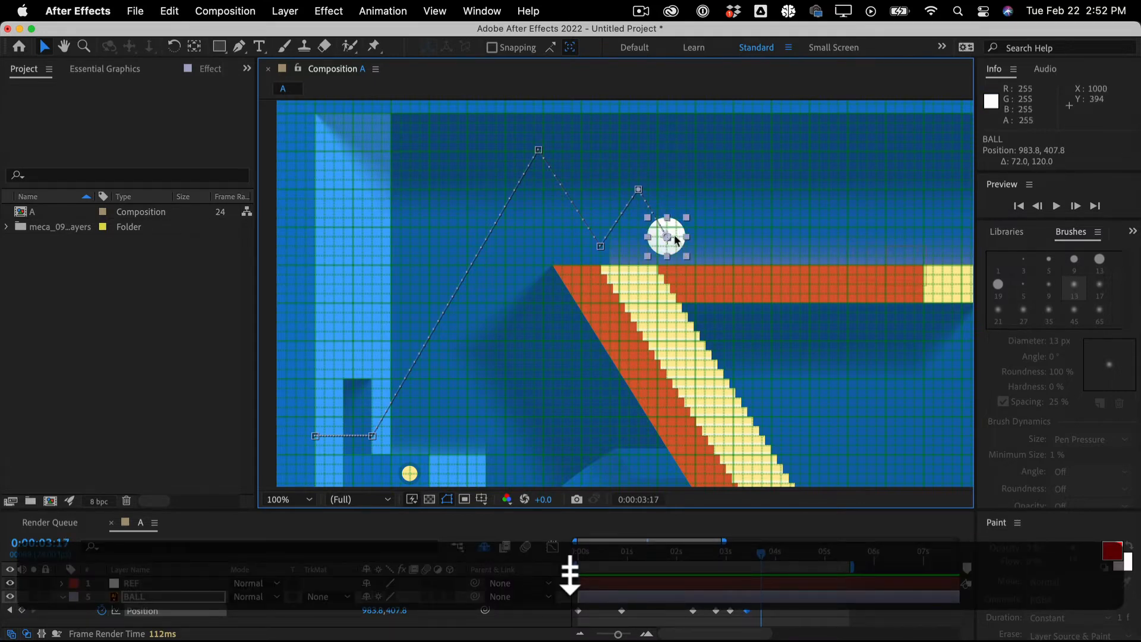
{"action": "left_click_drag", "start_coordinate": [681, 242], "coordinate": [700, 211]}
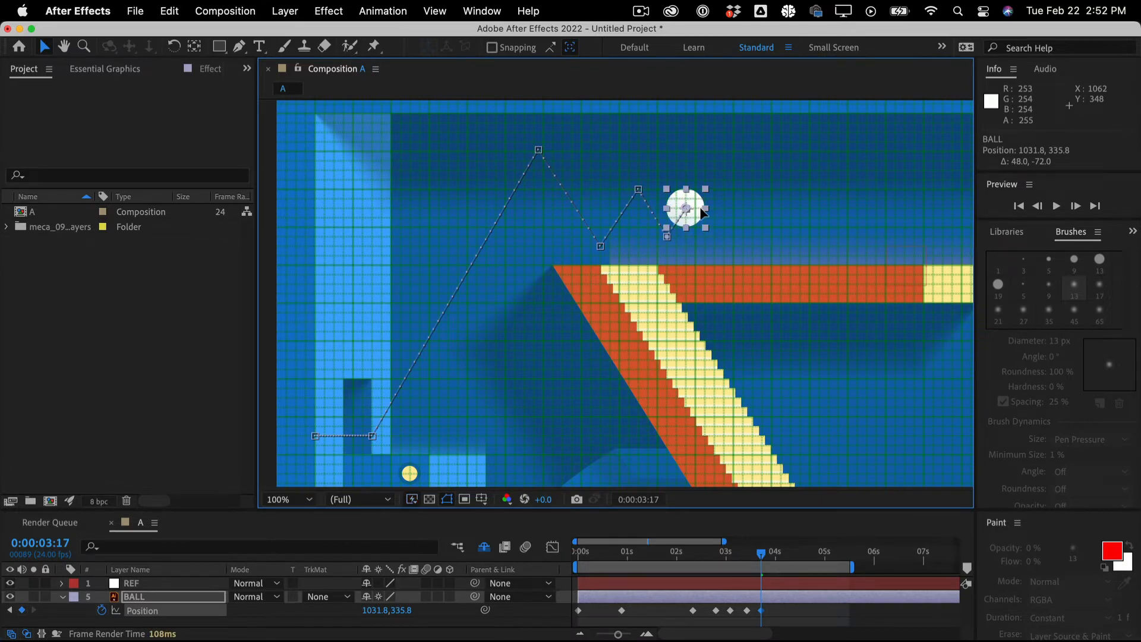
{"action": "left_click", "coordinate": [701, 212]}
At 0:00:04:00, land the ball on the orange platform, keyframing its Position at 1079.8, 431.8
{"action": "key", "text": "Page_Down"}
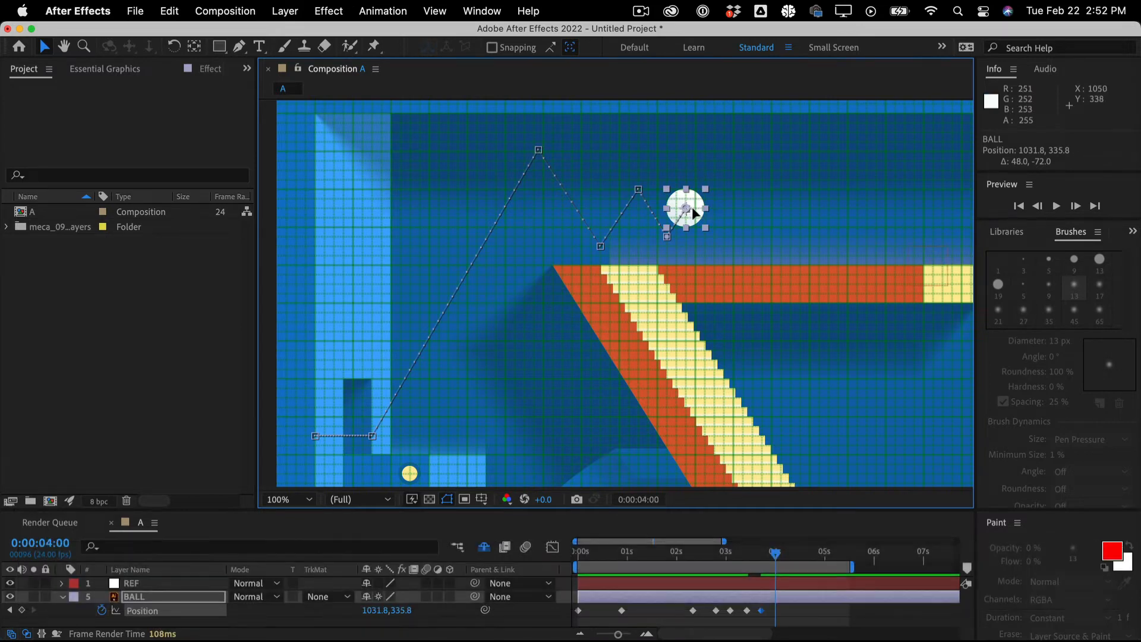
{"action": "left_click_drag", "start_coordinate": [698, 221], "coordinate": [717, 240]}
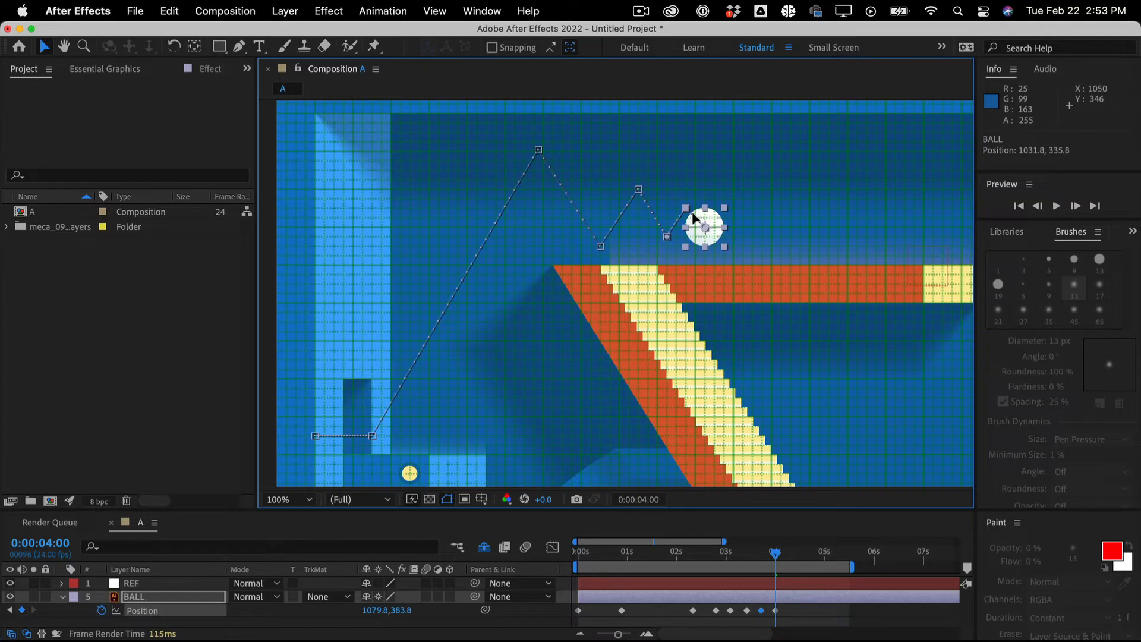
{"action": "left_click", "coordinate": [694, 218]}
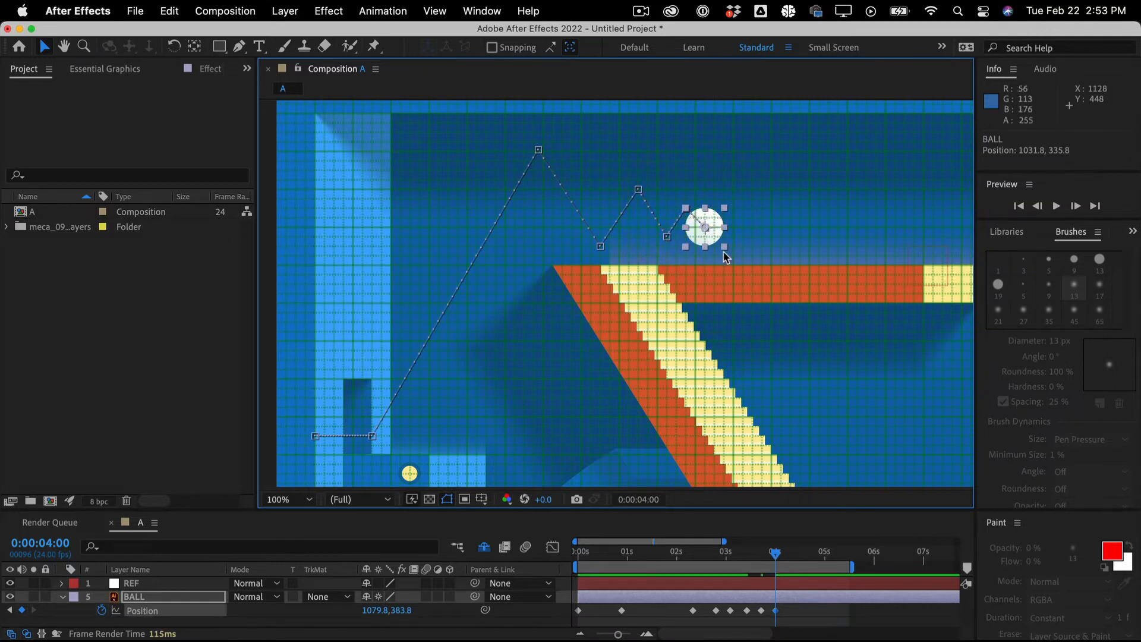
{"action": "left_click_drag", "start_coordinate": [712, 239], "coordinate": [715, 256]}
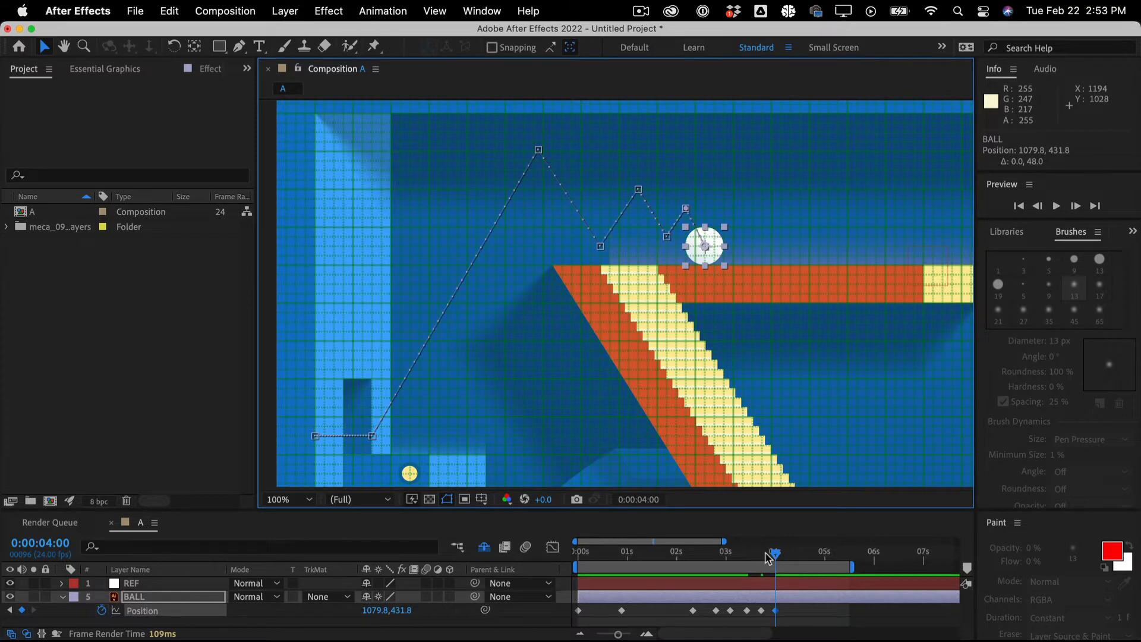
Reshape the last small bounce on the motion path, with landings at 1007.8, 431.8 and 1151.8, 431.8 and its peak at 1079.8, 359.8
{"action": "left_click_drag", "start_coordinate": [768, 557], "coordinate": [747, 552]}
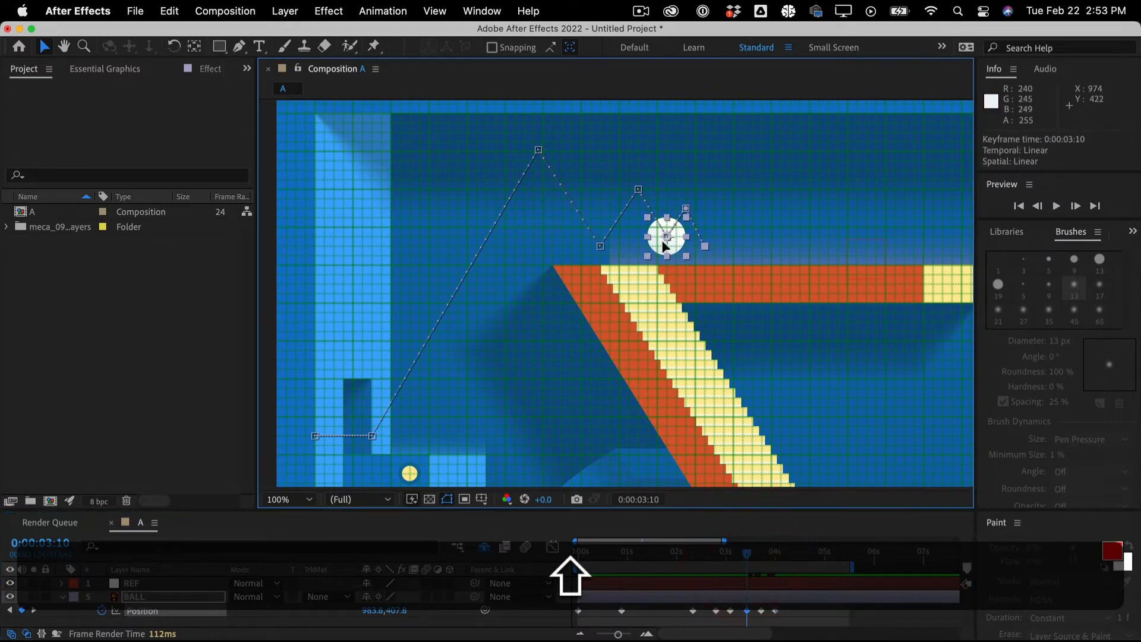
{"action": "left_click_drag", "start_coordinate": [664, 245], "coordinate": [738, 246]}
{"action": "left_click", "coordinate": [704, 246]}
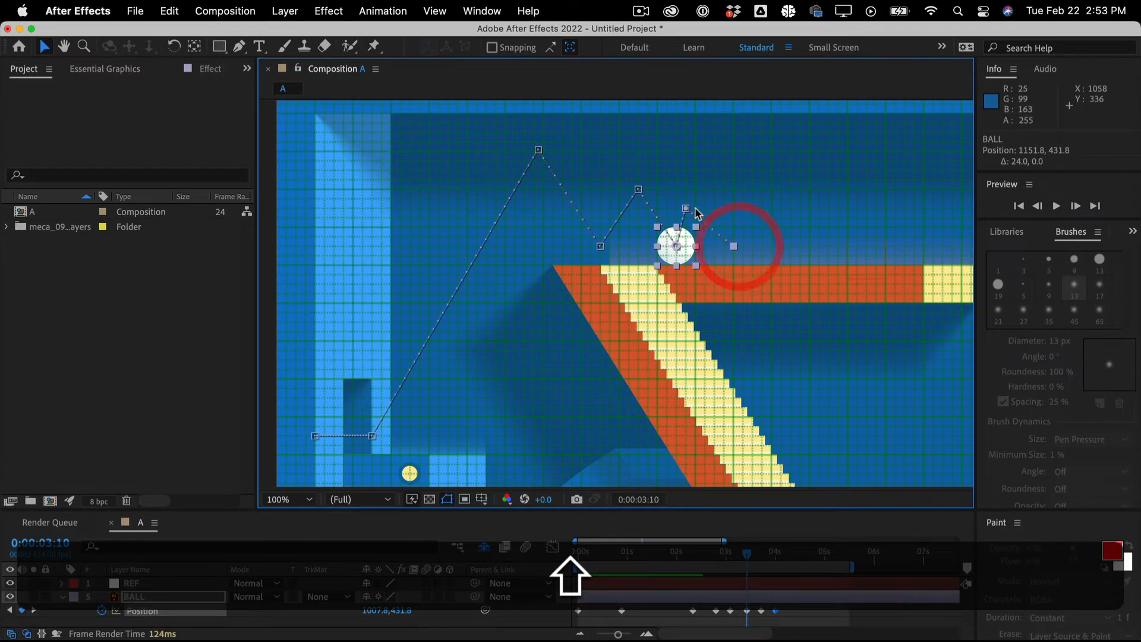
{"action": "left_click_drag", "start_coordinate": [685, 209], "coordinate": [695, 209]}
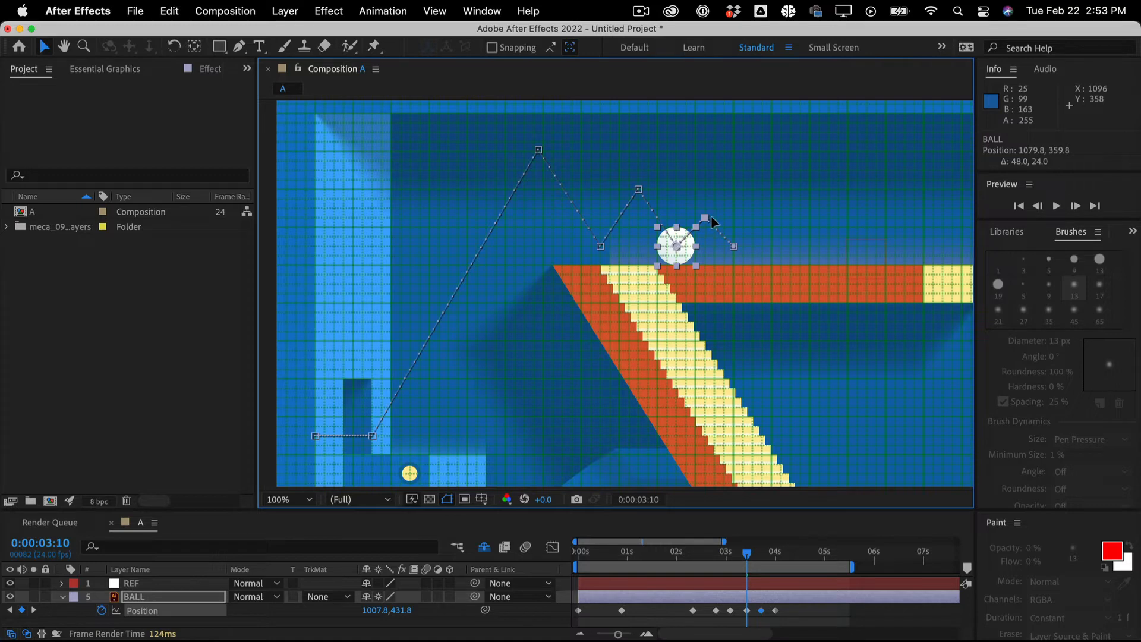
{"action": "left_click", "coordinate": [707, 217]}
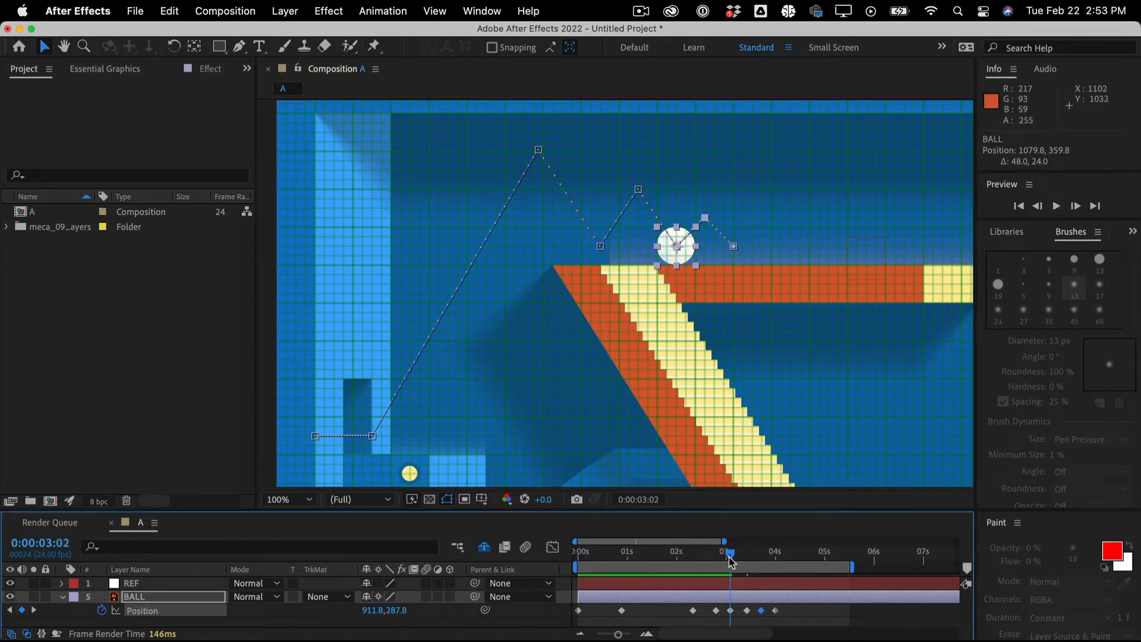
Preview the ball's animation from the beginning and return the current time to 0:00:04:00
{"action": "key", "text": "Home"}
{"action": "key", "text": "space"}
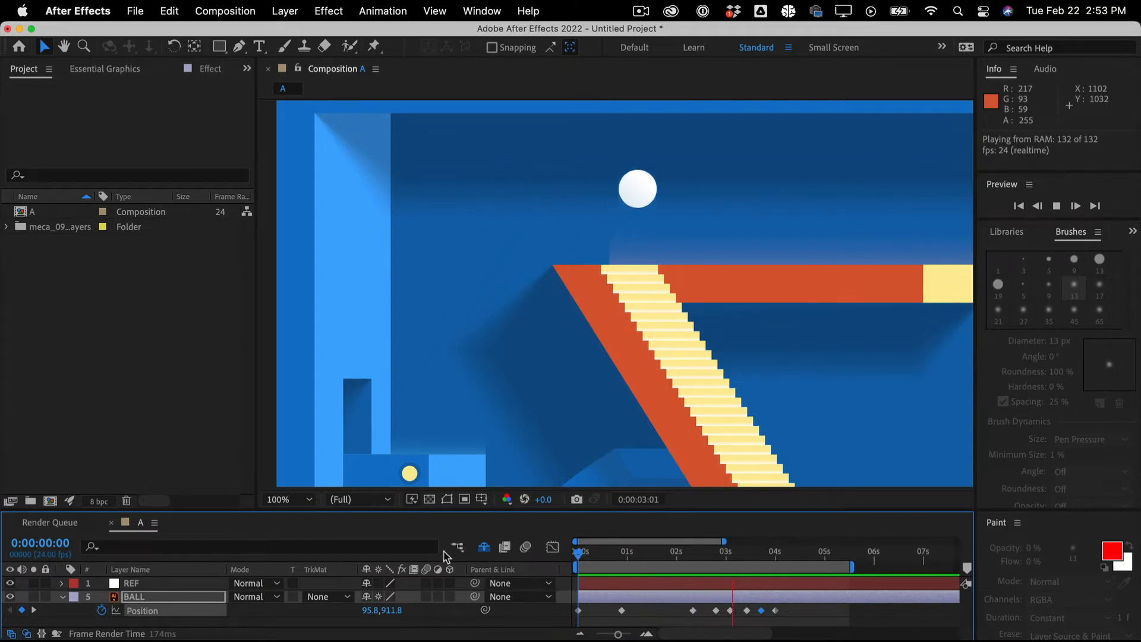
{"action": "key", "text": "space"}
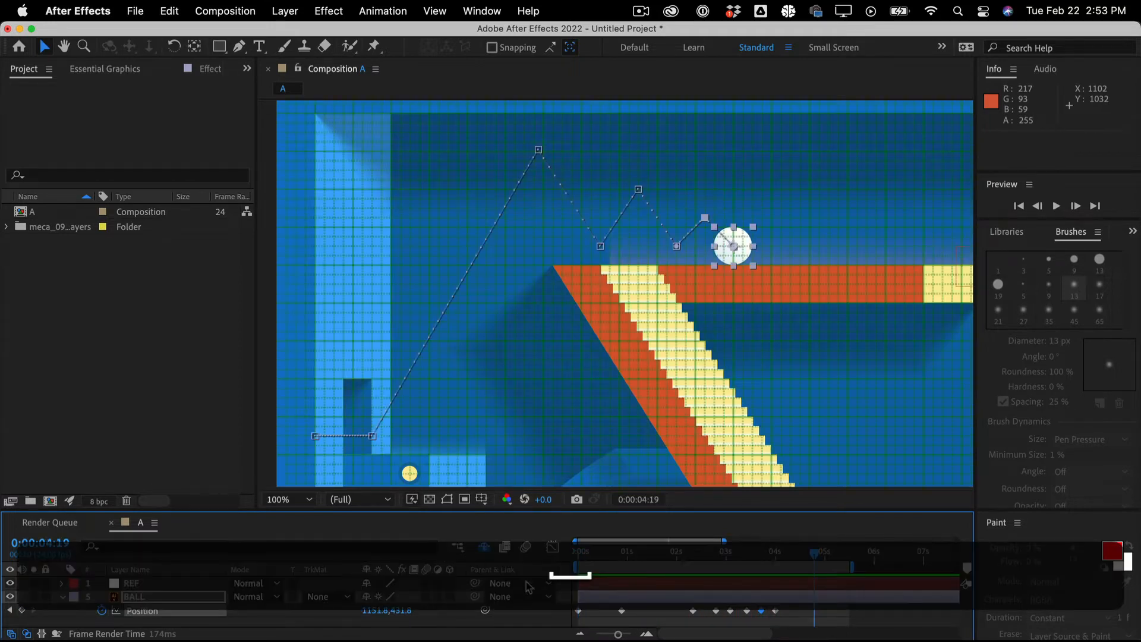
{"action": "mouse_move", "coordinate": [789, 554]}
{"action": "left_mouse_down"}
{"action": "mouse_move", "coordinate": [764, 555]}
{"action": "mouse_move", "coordinate": [776, 555]}
{"action": "left_mouse_up"}
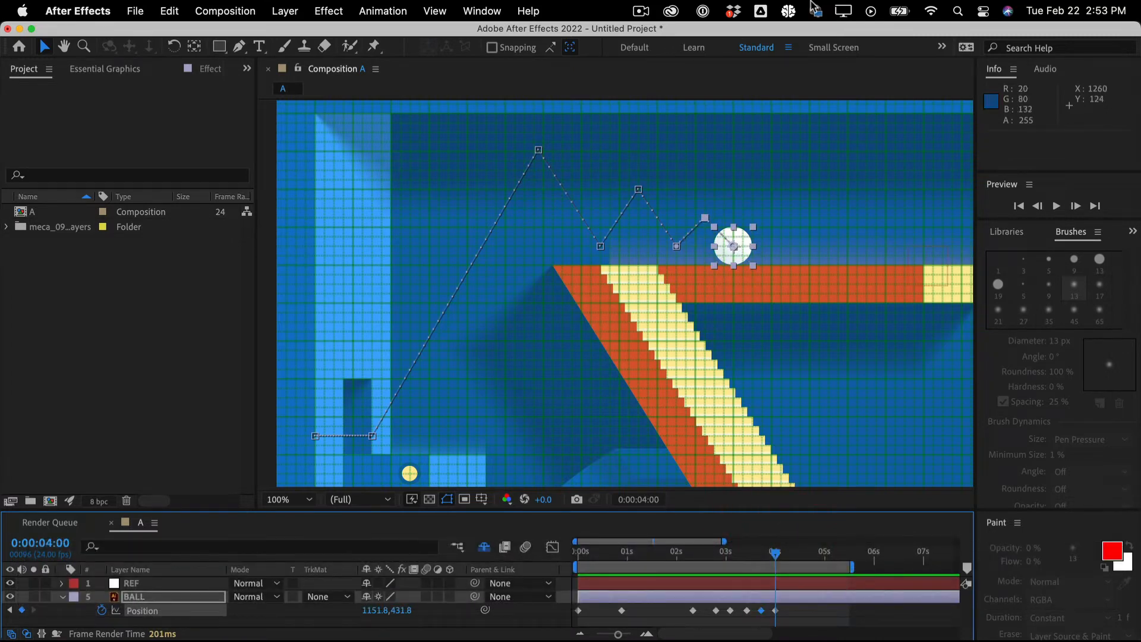
{"action": "left_click", "coordinate": [640, 11]}
{"action": "left_click", "coordinate": [652, 48]}
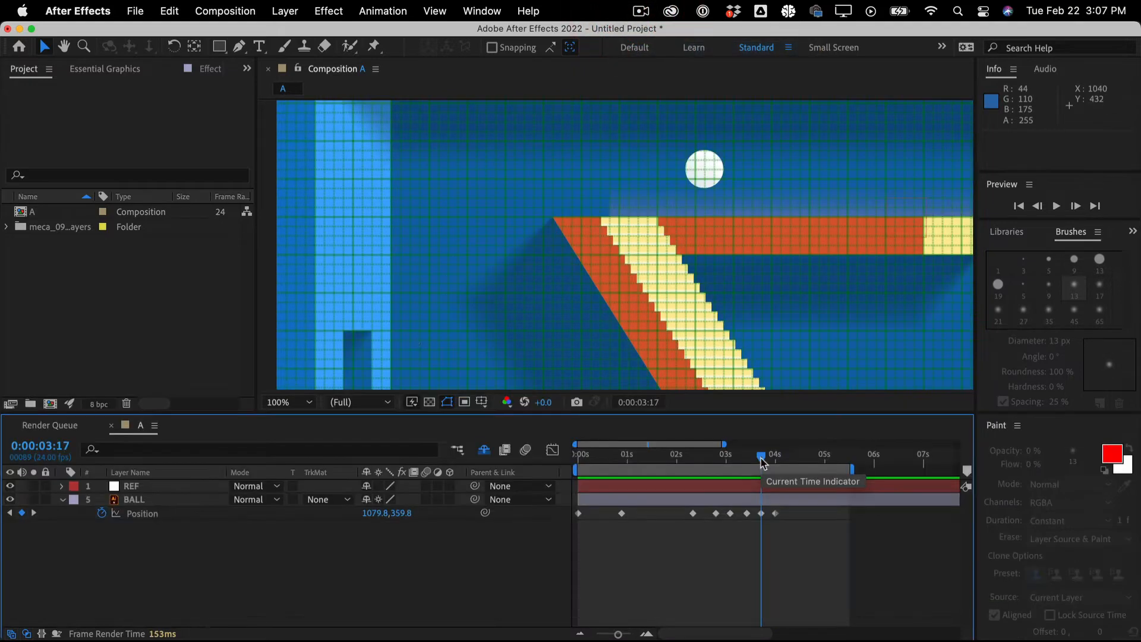
Step through the ball's fall from 0:00:03:17 to its landing keyframe at 0:00:04:00 with the timeline magnified
{"action": "key", "text": "Page_Down"}
{"action": "key", "text": "Page_Down"}
{"action": "key", "text": "Page_Down"}
{"action": "key", "text": "Page_Down"}
{"action": "key", "text": "Page_Down"}
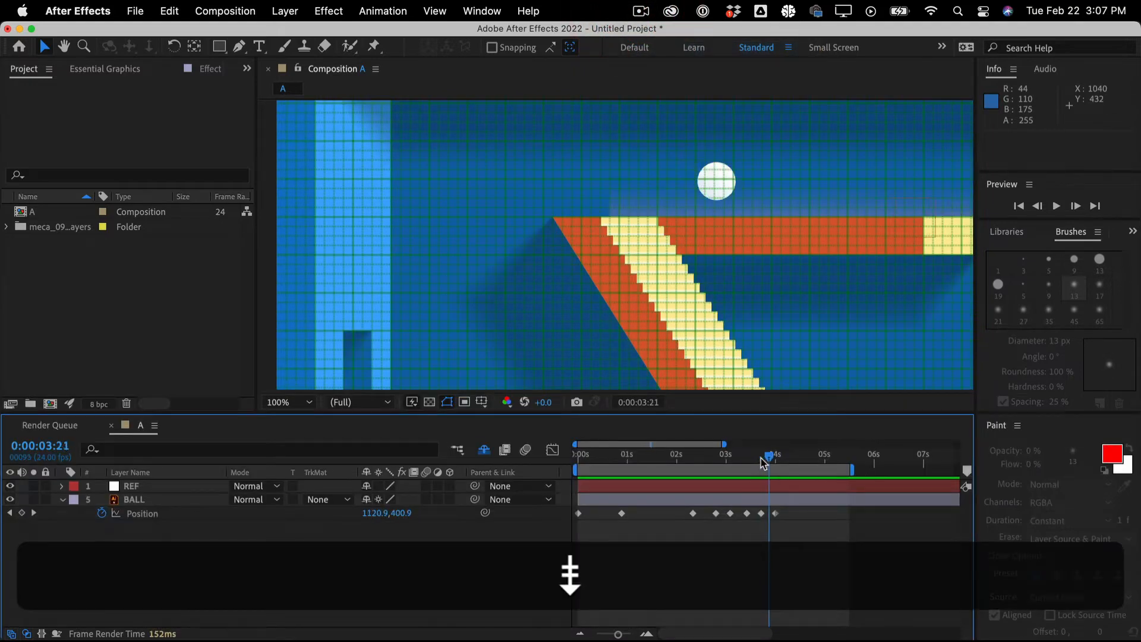
{"action": "key", "text": "Page_Down"}
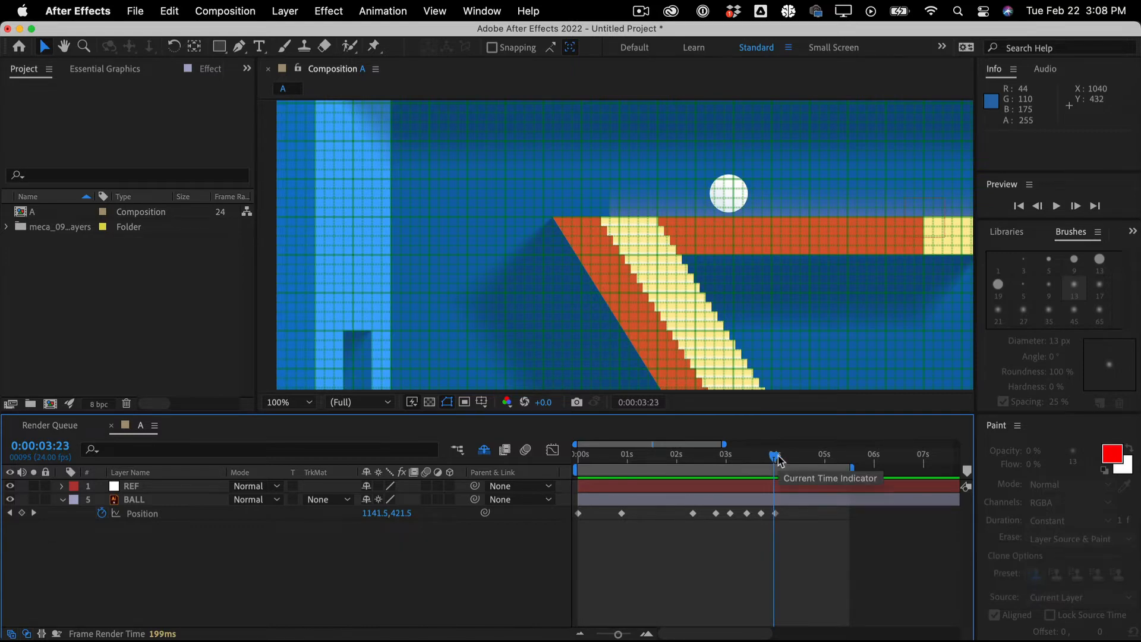
{"action": "key", "text": "equal"}
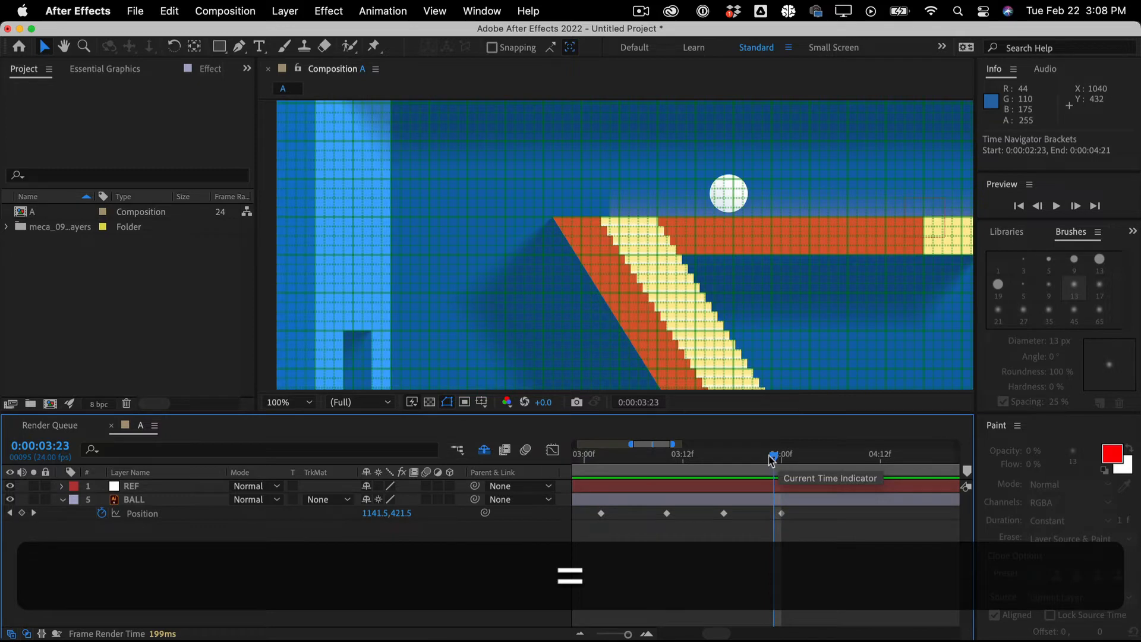
{"action": "mouse_move", "coordinate": [771, 459]}
{"action": "left_mouse_down"}
{"action": "mouse_move", "coordinate": [719, 460]}
{"action": "mouse_move", "coordinate": [782, 455]}
{"action": "left_mouse_up"}
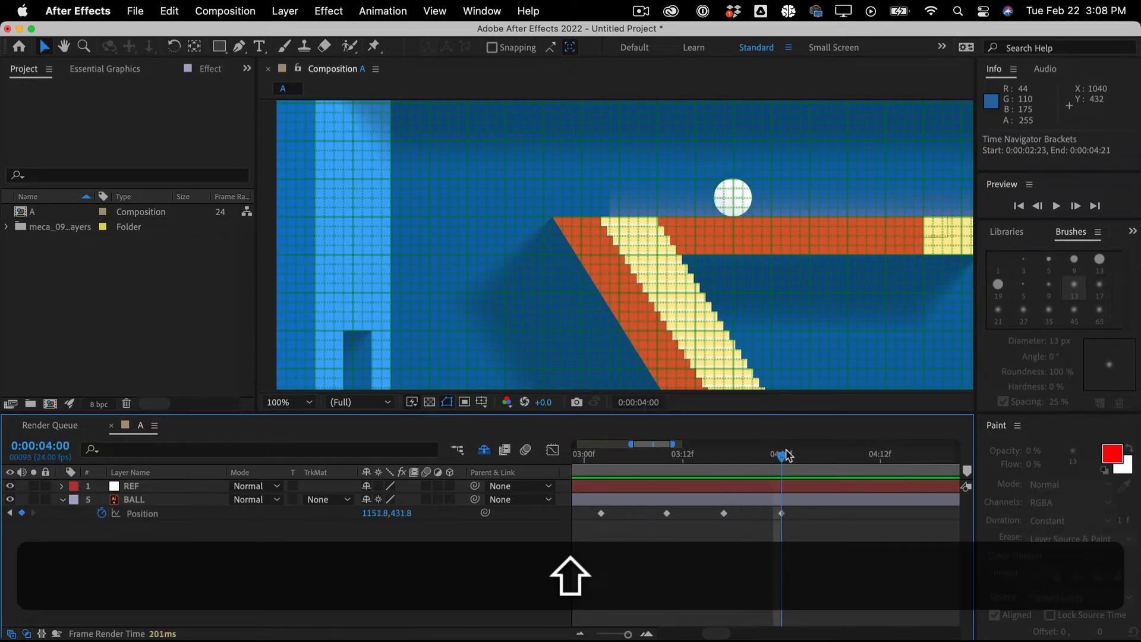
At 0:00:04:05, bounce the ball by 48 px horizontally and -48 px vertically, keyframing its Position at 1199.8, 383.8
{"action": "key", "text": "Page_Down"}
{"action": "key", "text": "Page_Down"}
{"action": "key", "text": "Page_Down"}
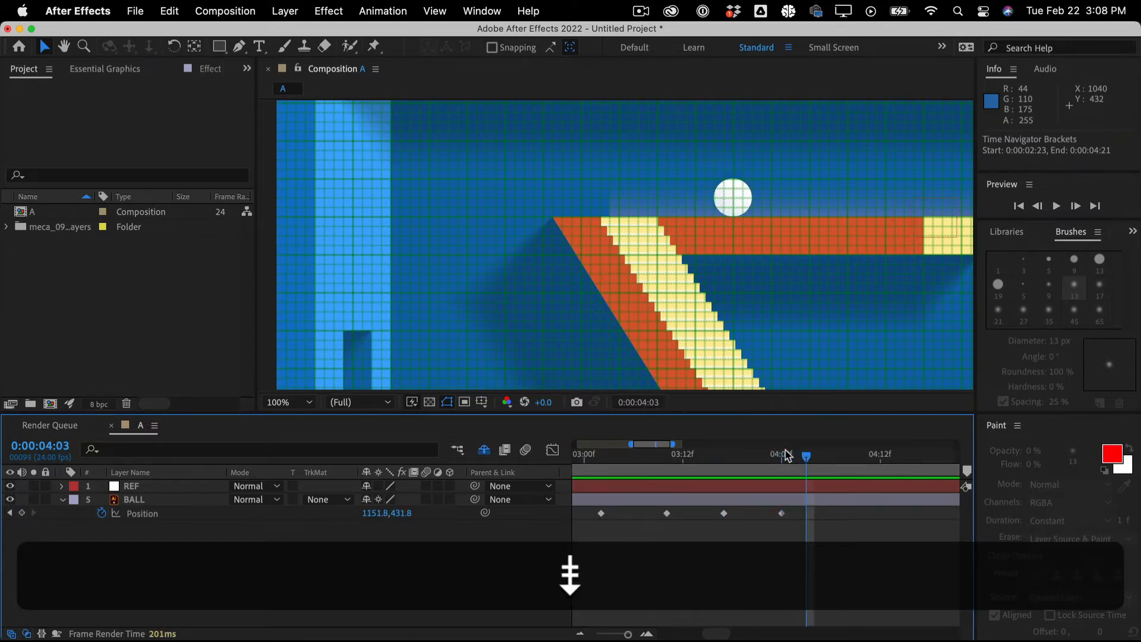
{"action": "key", "text": "Page_Down"}
{"action": "key", "text": "Page_Down"}
{"action": "left_click", "coordinate": [737, 194]}
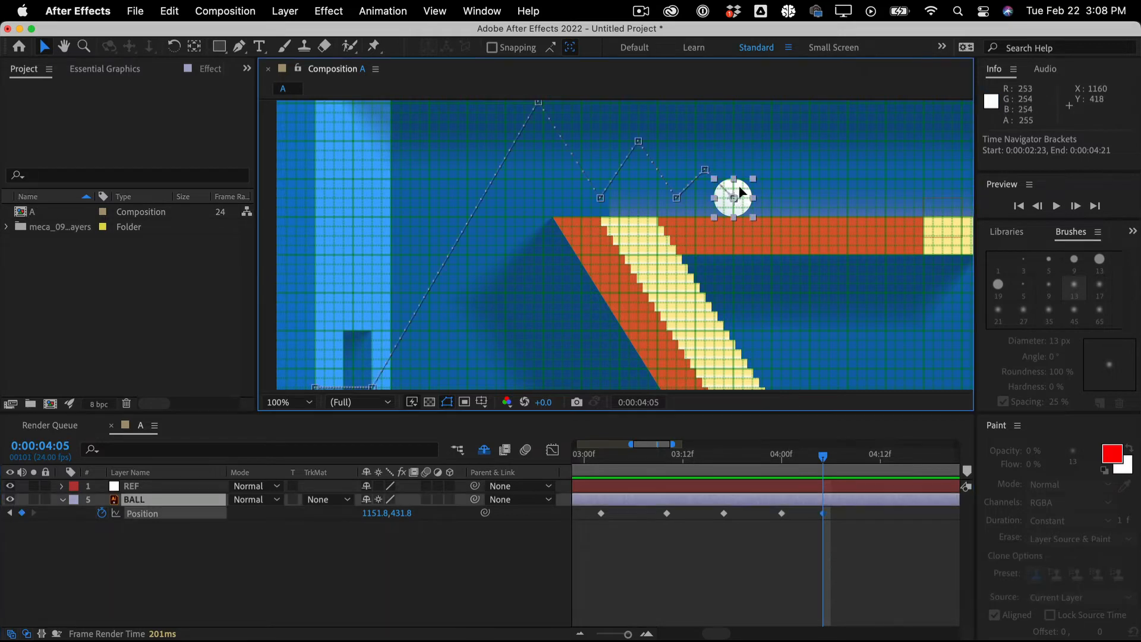
{"action": "left_click_drag", "start_coordinate": [740, 191], "coordinate": [769, 189]}
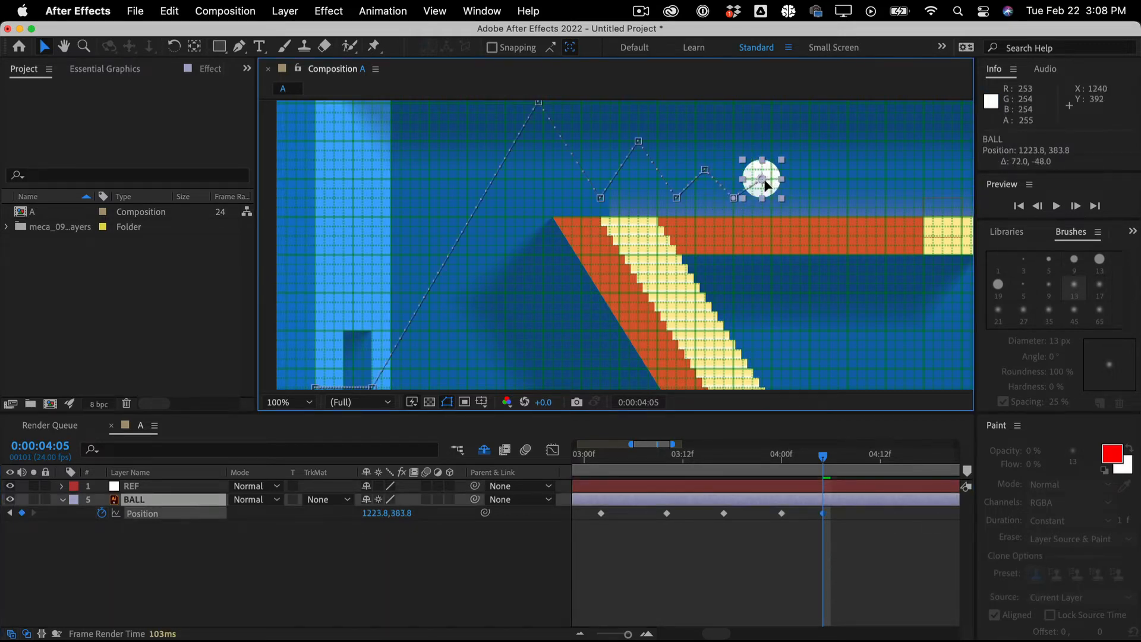
{"action": "left_click_drag", "start_coordinate": [766, 185], "coordinate": [765, 186]}
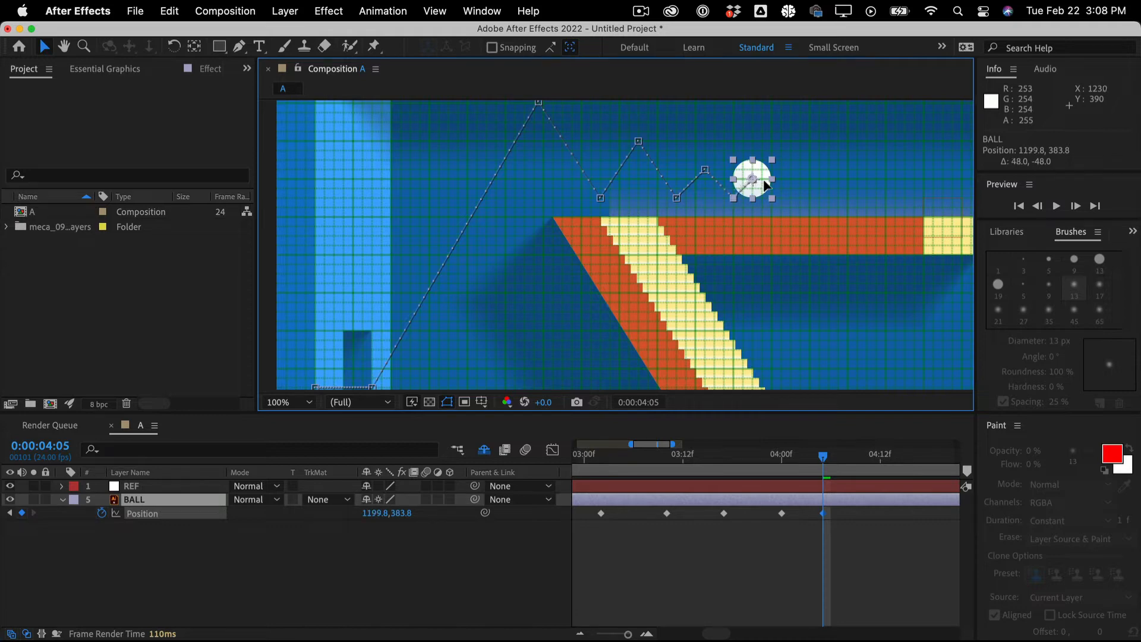
At 0:00:04:10, land the ball on the platform by moving it 48 px in both directions, keyframing its Position at 1247.8, 431.8
{"action": "left_click", "coordinate": [766, 185]}
{"action": "key", "text": "Page_Down"}
{"action": "key", "text": "Page_Down"}
{"action": "key", "text": "Page_Down"}
{"action": "key", "text": "Page_Down"}
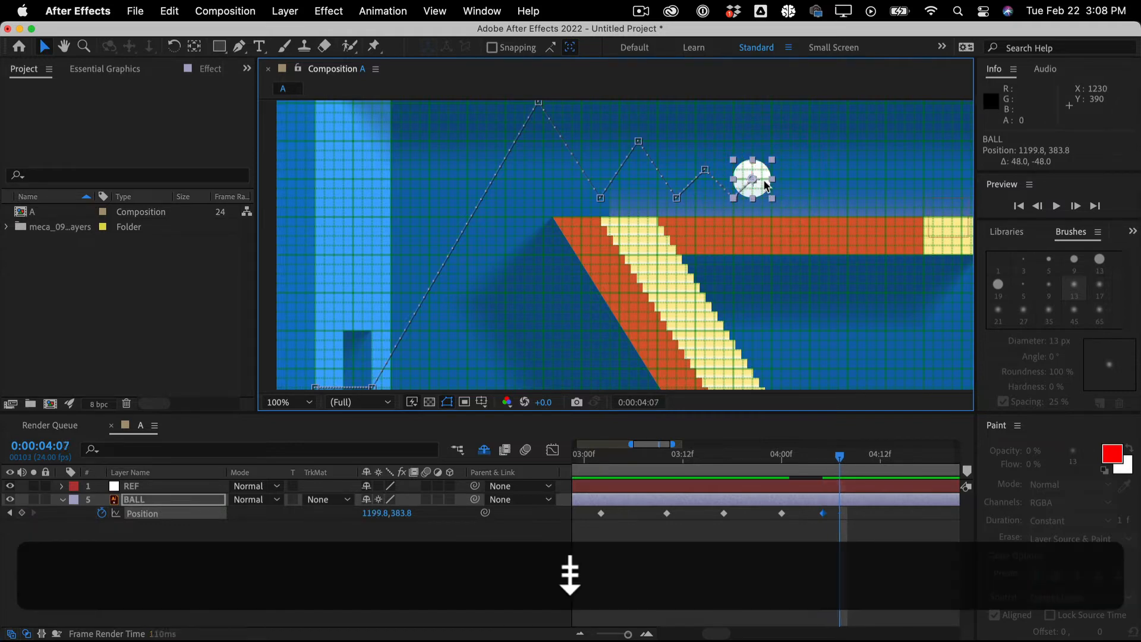
{"action": "key", "text": "Page_Down"}
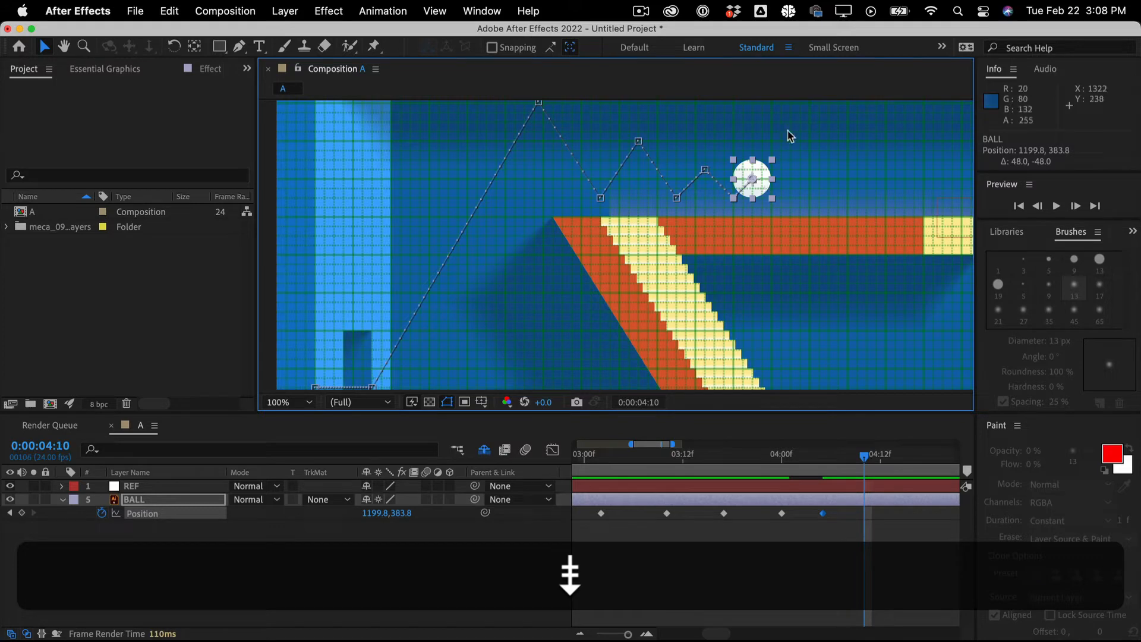
{"action": "left_click_drag", "start_coordinate": [760, 195], "coordinate": [782, 204]}
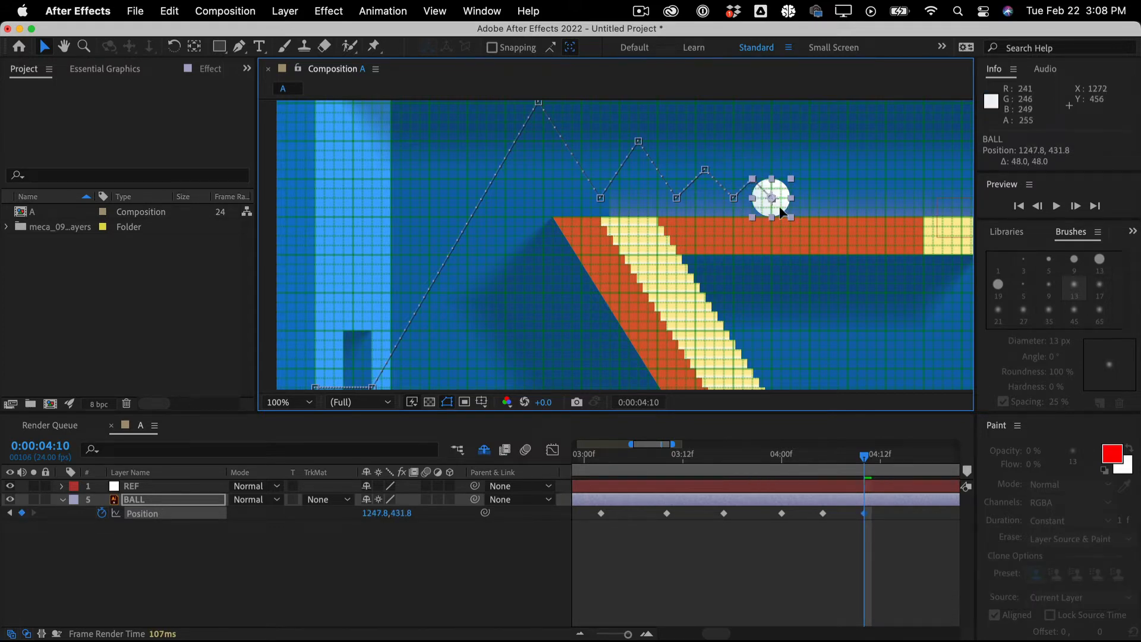
At 0:00:04:14, lift the ball 48 px and forward 48 px, keyframing the bounce peak at 1295.8, 383.8
{"action": "left_click", "coordinate": [782, 211]}
{"action": "key", "text": "Page_Down"}
{"action": "key", "text": "Page_Down"}
{"action": "key", "text": "Page_Down"}
{"action": "key", "text": "Page_Down"}
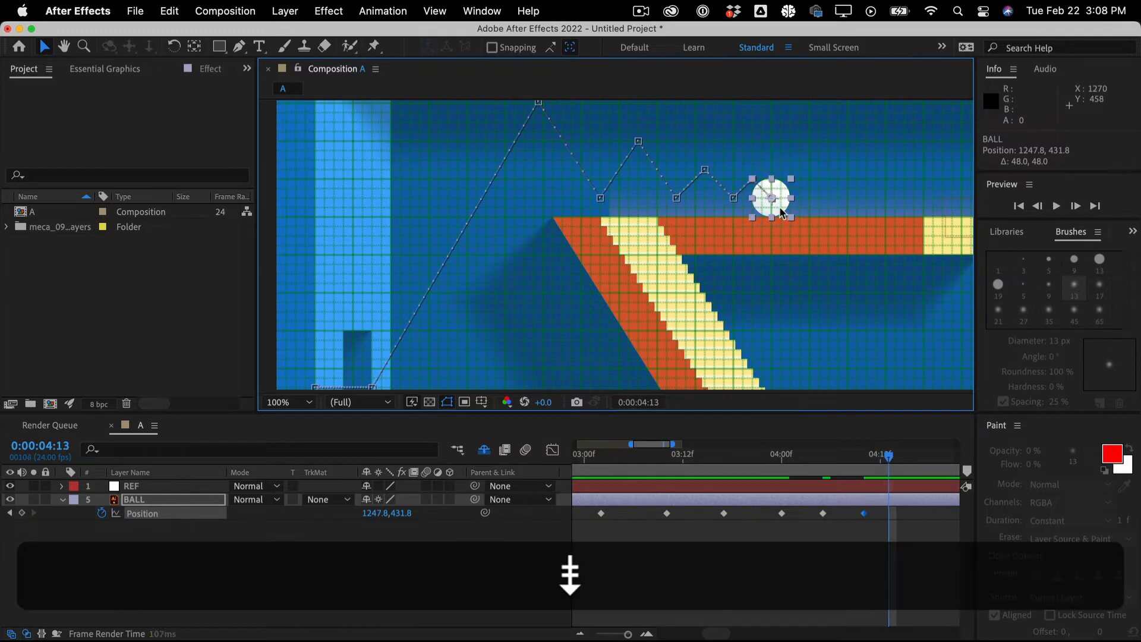
{"action": "left_click_drag", "start_coordinate": [781, 211], "coordinate": [800, 201]}
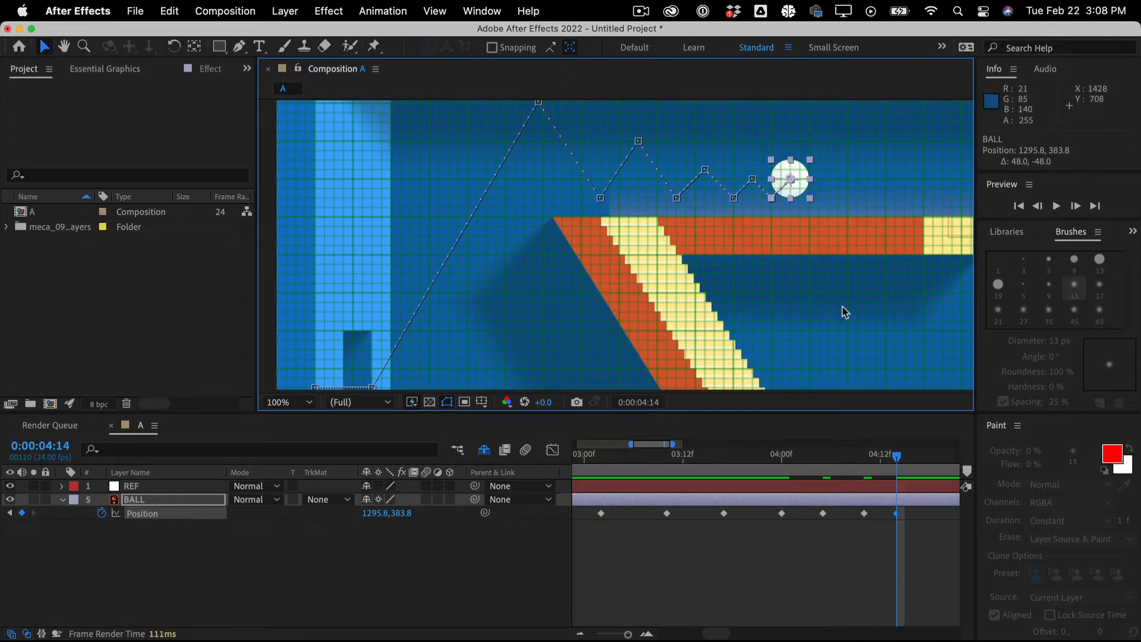
At 0:00:04:18, bring the ball back down onto the platform, keyframing its Position at 1343.8, 431.8
{"action": "key", "text": "Page_Down"}
{"action": "key", "text": "Page_Down"}
{"action": "key", "text": "Page_Down"}
{"action": "key", "text": "Page_Down"}
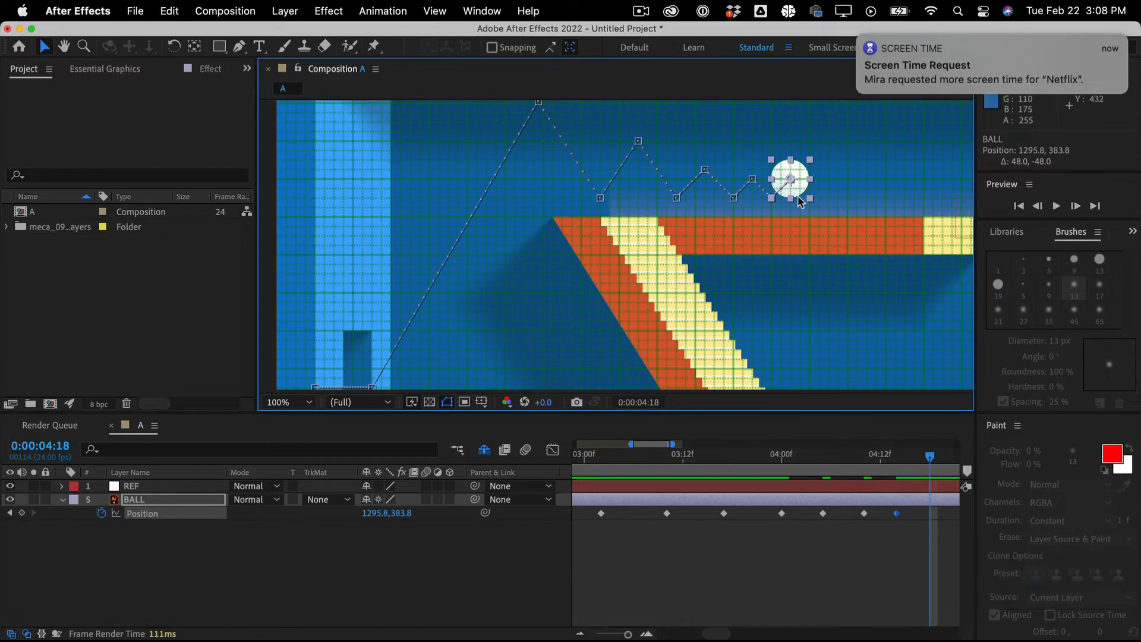
{"action": "left_click_drag", "start_coordinate": [805, 196], "coordinate": [825, 215]}
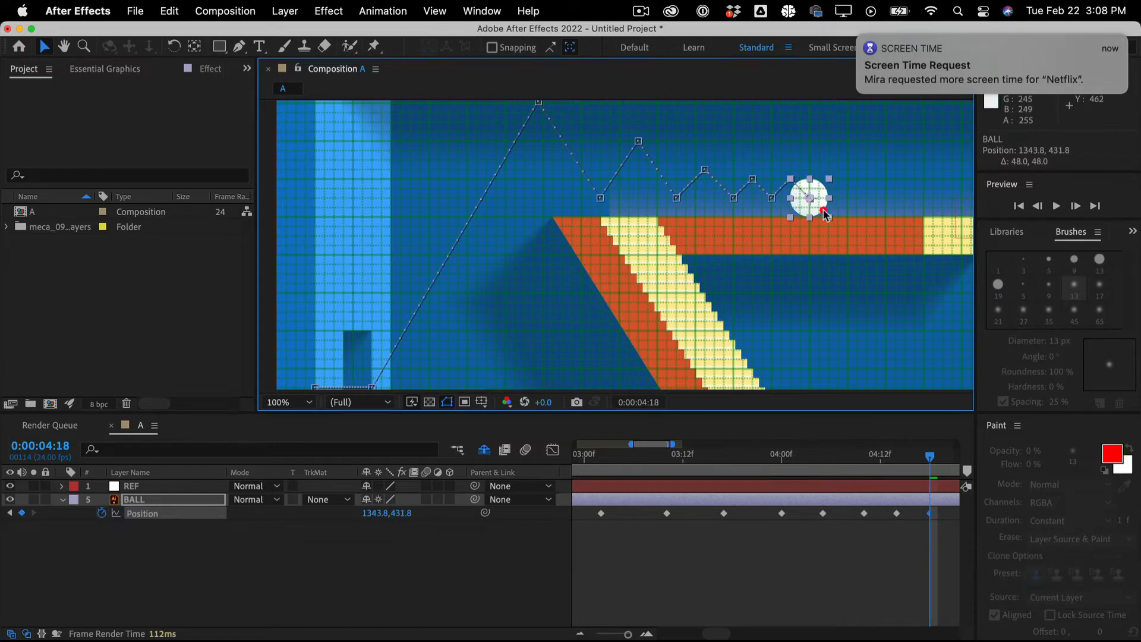
Dismiss the Screen Time request notification
{"action": "mouse_move", "coordinate": [1017, 62]}
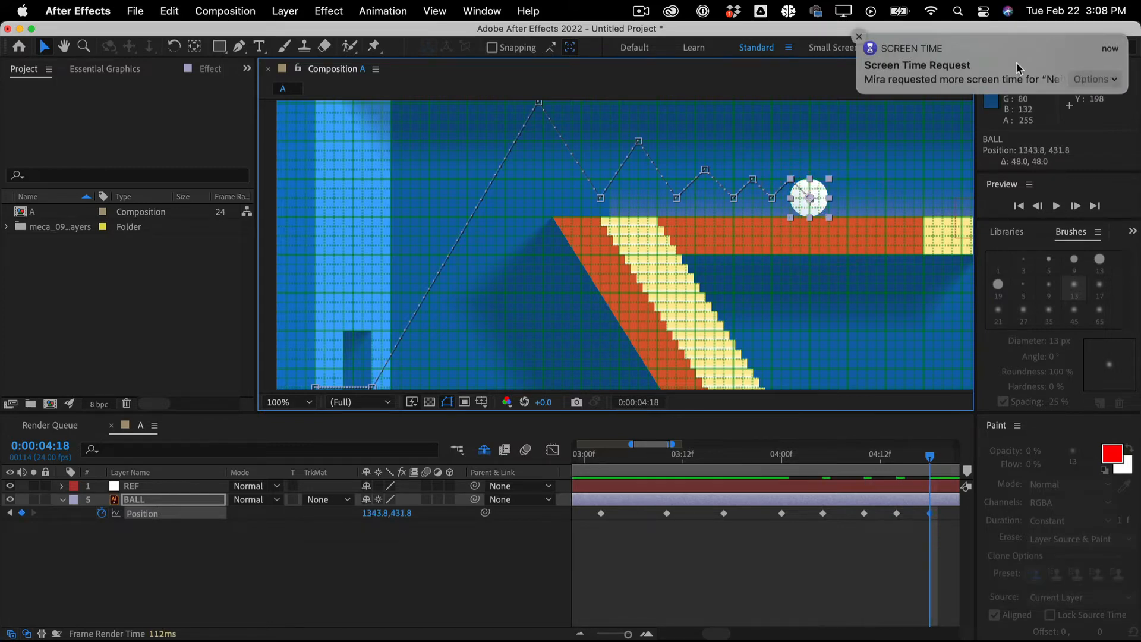
{"action": "left_click", "coordinate": [1083, 76]}
{"action": "left_click", "coordinate": [1025, 113]}
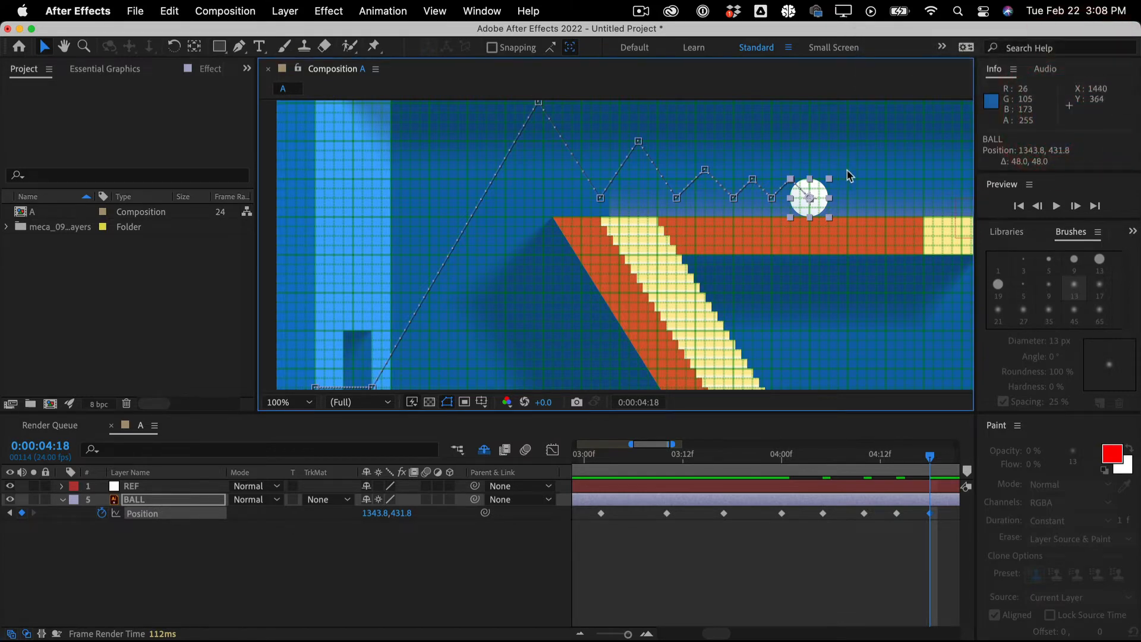
Turn off snapping to the grid while keeping the grid displayed
{"action": "key", "text": "space"}
{"action": "left_click_drag", "start_coordinate": [866, 171], "coordinate": [722, 171]}
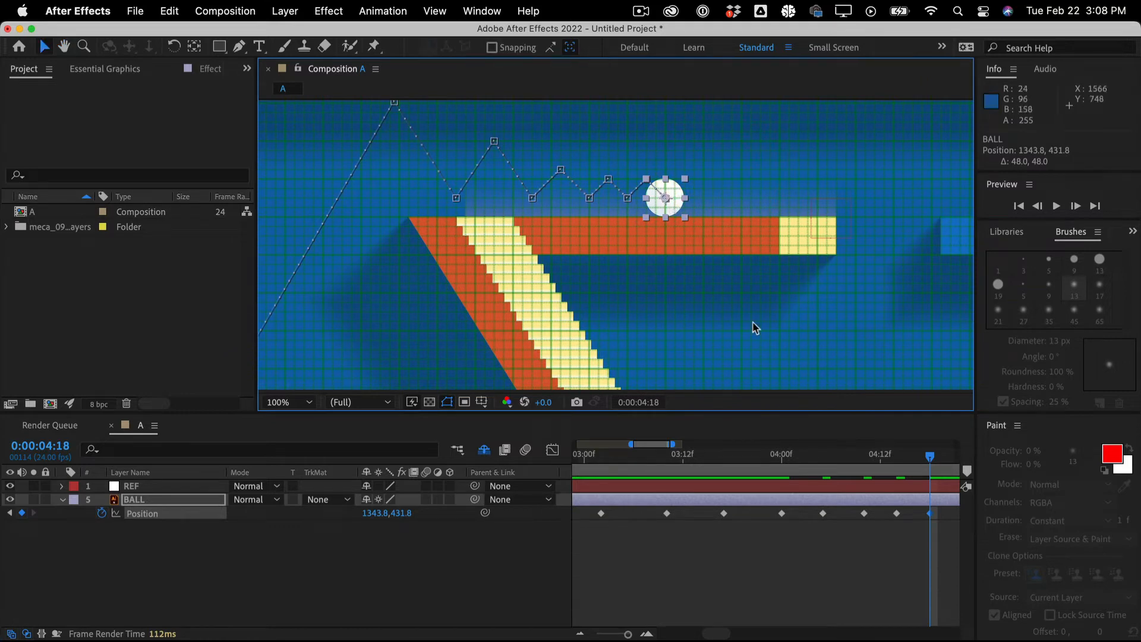
{"action": "left_click", "coordinate": [424, 9]}
{"action": "left_click", "coordinate": [431, 330]}
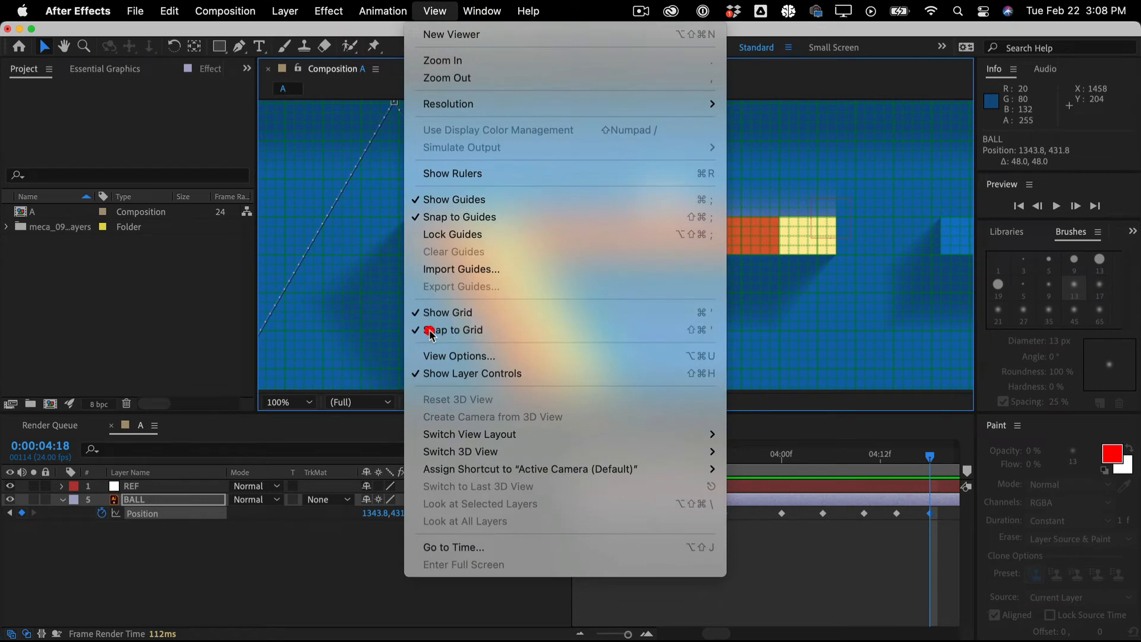
Keyframe a lower bounce of the ball, peaking at 0:00:04:20 and landing at 0:00:04:22 at 1417.8, 431.8
{"action": "key", "text": "Page_Down"}
{"action": "key", "text": "Page_Down"}
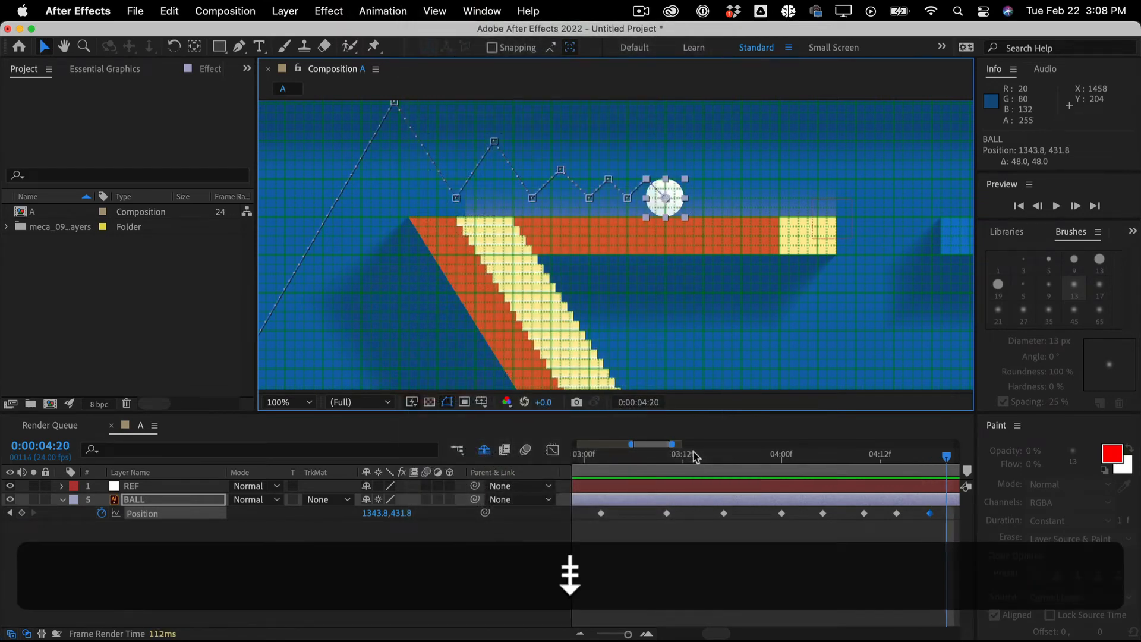
{"action": "left_click_drag", "start_coordinate": [667, 205], "coordinate": [698, 199]}
{"action": "key", "text": "Page_Down"}
{"action": "key", "text": "Page_Down"}
{"action": "key", "text": "Up"}
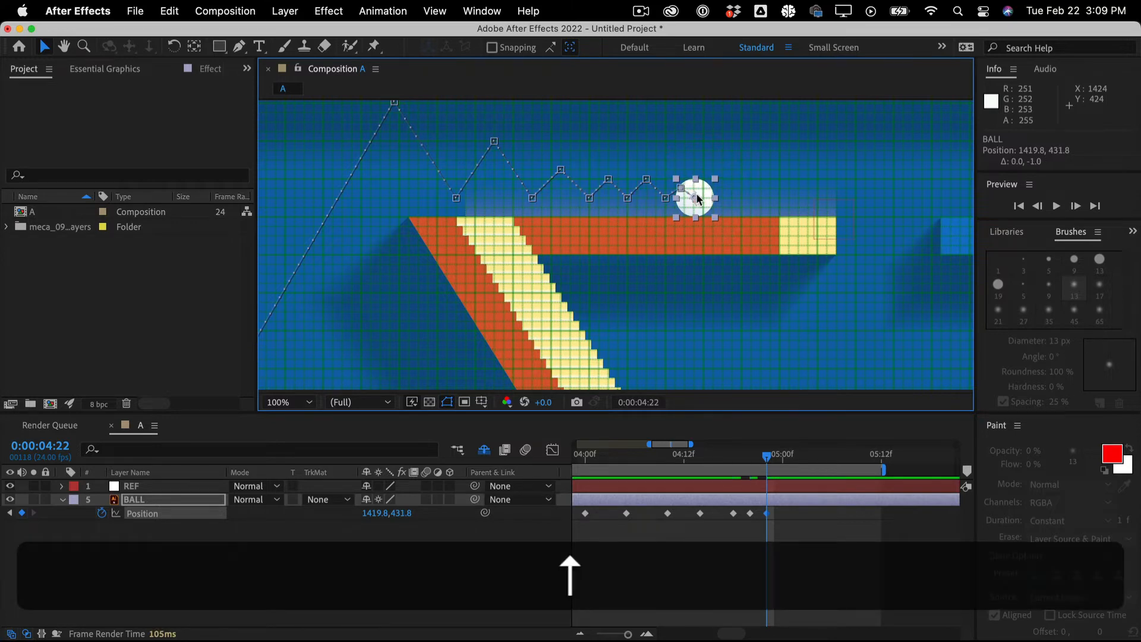
{"action": "key", "text": "Left"}
Keyframe a final tiny bounce of the ball, peaking at 0:00:04:23 and landing at 0:00:05:00 at 1471.8, 429.8
{"action": "key", "text": "Page_Down"}
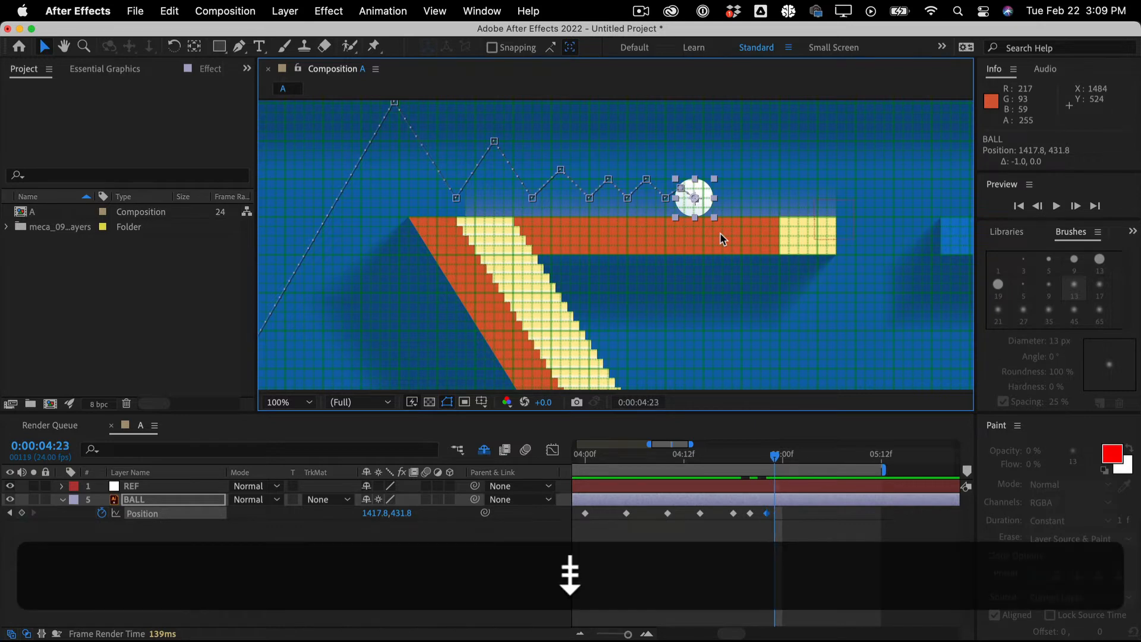
{"action": "mouse_move", "coordinate": [709, 205]}
{"action": "left_mouse_down"}
{"action": "mouse_move", "coordinate": [720, 193]}
{"action": "mouse_move", "coordinate": [728, 202]}
{"action": "left_mouse_up"}
{"action": "key", "text": "Page_Down"}
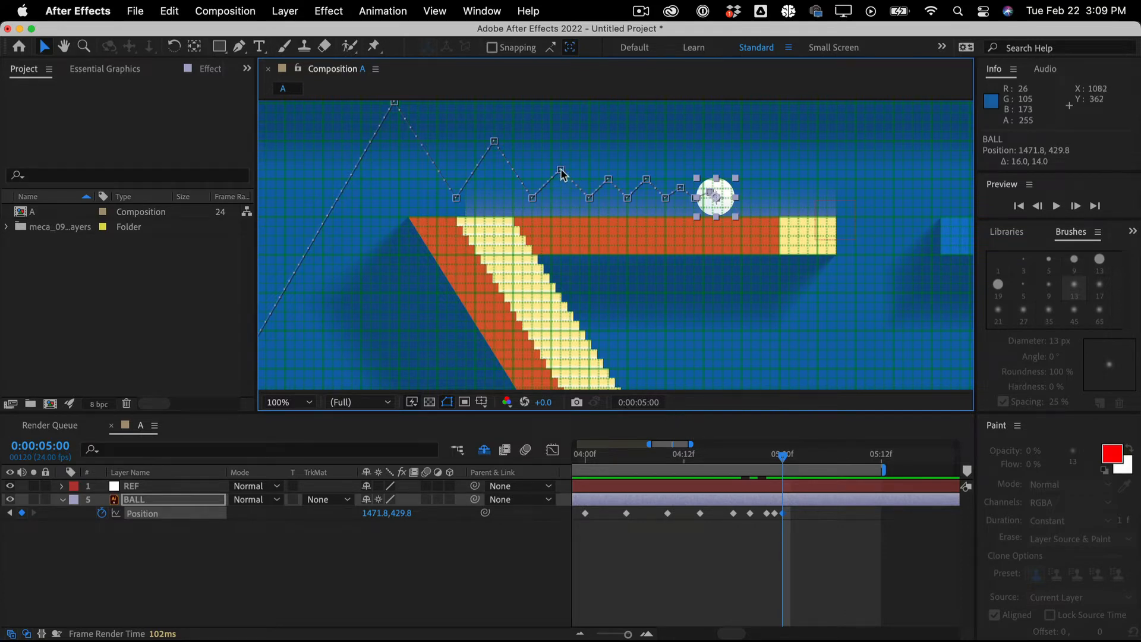
Fine-tune the small bounces on the motion path, moving the 0:00:04:18 landing to 1341.8, 429.8 and the last peak to 1453.8, 415.8
{"action": "left_click_drag", "start_coordinate": [562, 173], "coordinate": [647, 185]}
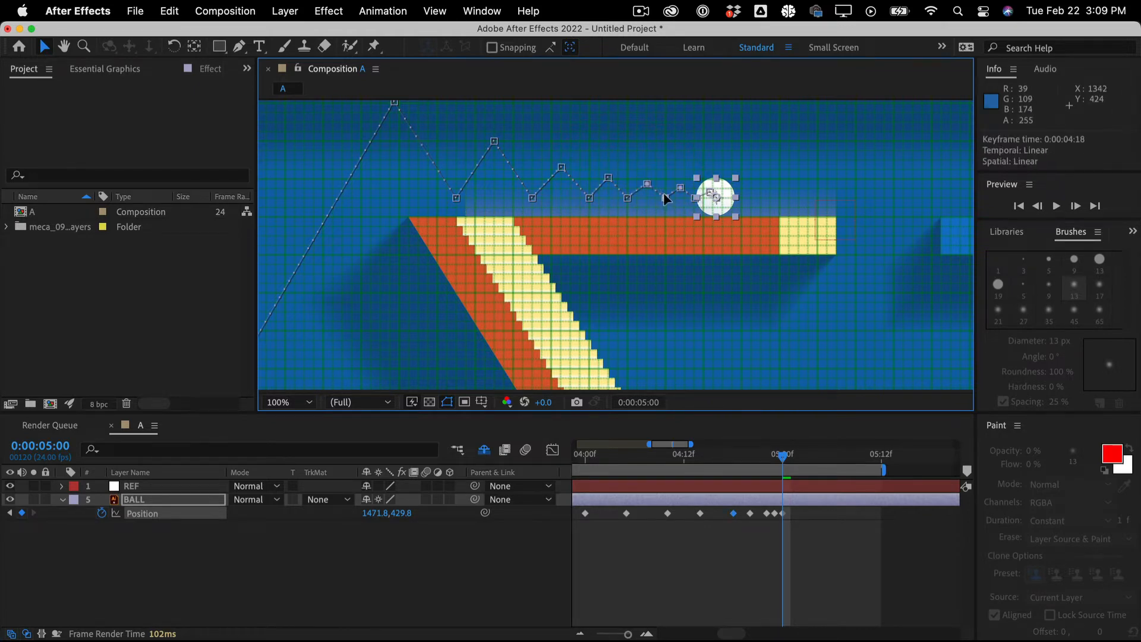
{"action": "left_click_drag", "start_coordinate": [664, 196], "coordinate": [664, 198]}
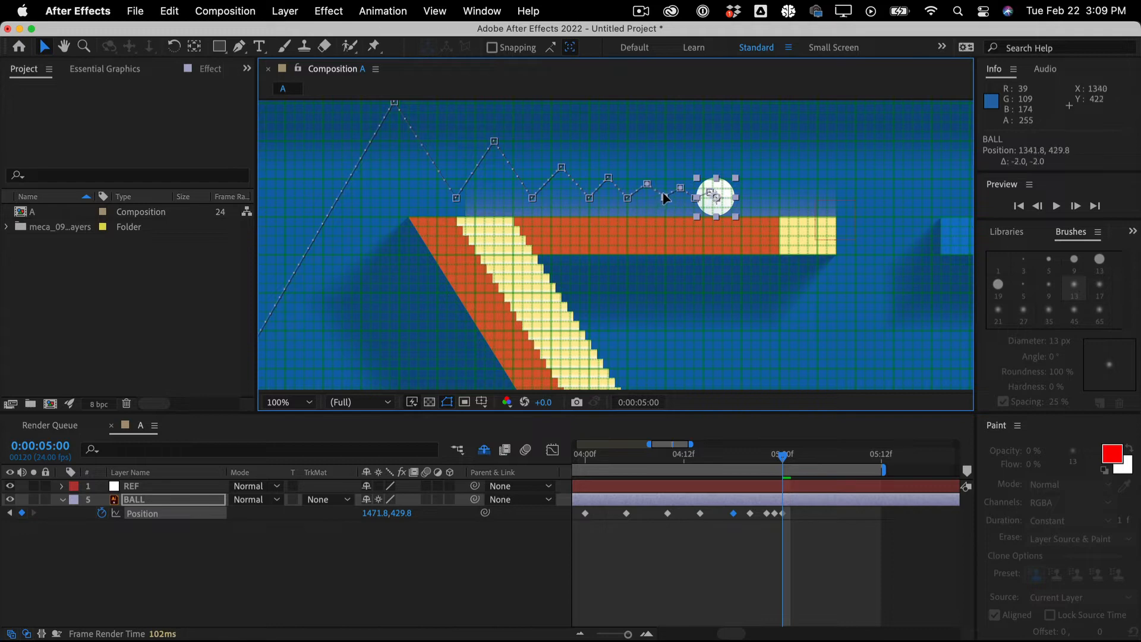
{"action": "left_click", "coordinate": [664, 194]}
{"action": "left_click", "coordinate": [681, 188]}
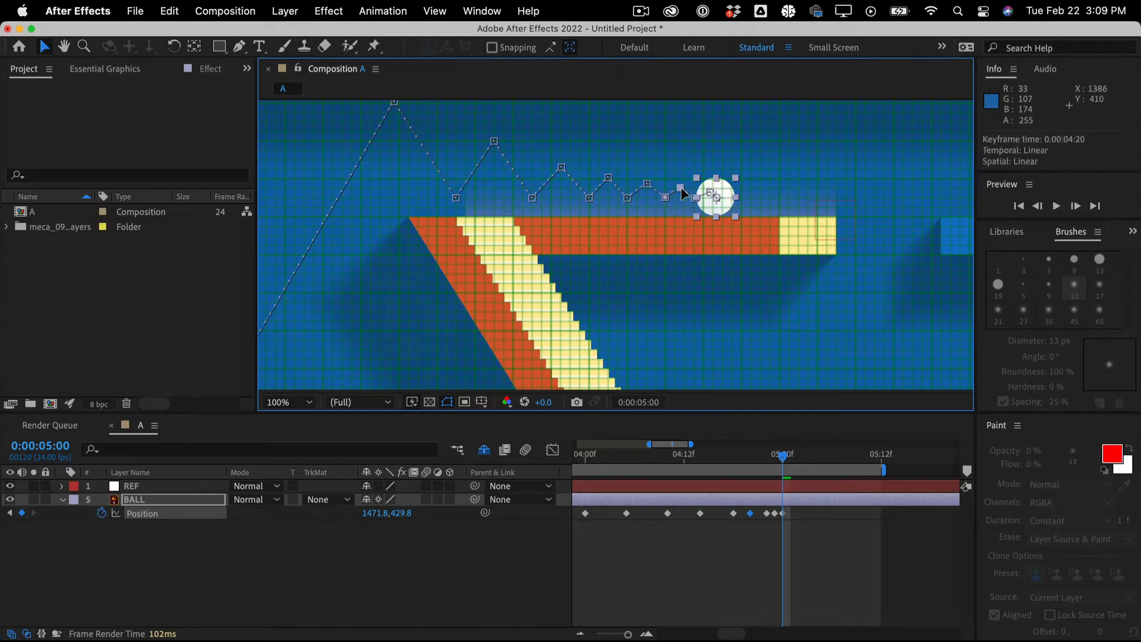
{"action": "left_click_drag", "start_coordinate": [682, 189], "coordinate": [708, 190]}
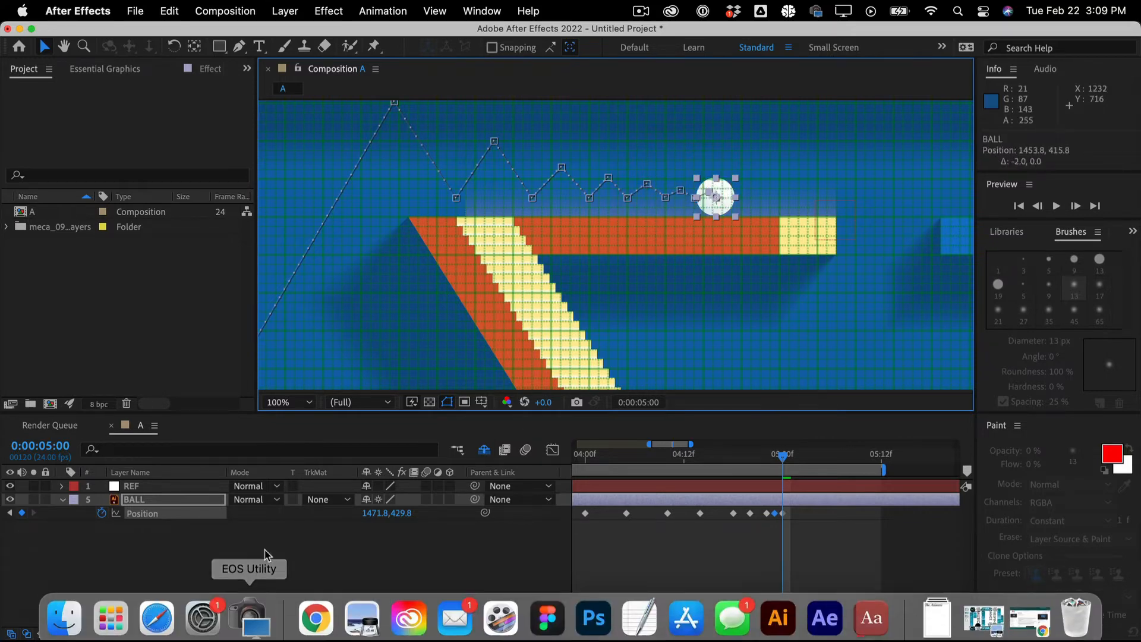
Deselect the ball layer and reset the Standard workspace to its saved layout
{"action": "left_click", "coordinate": [255, 586]}
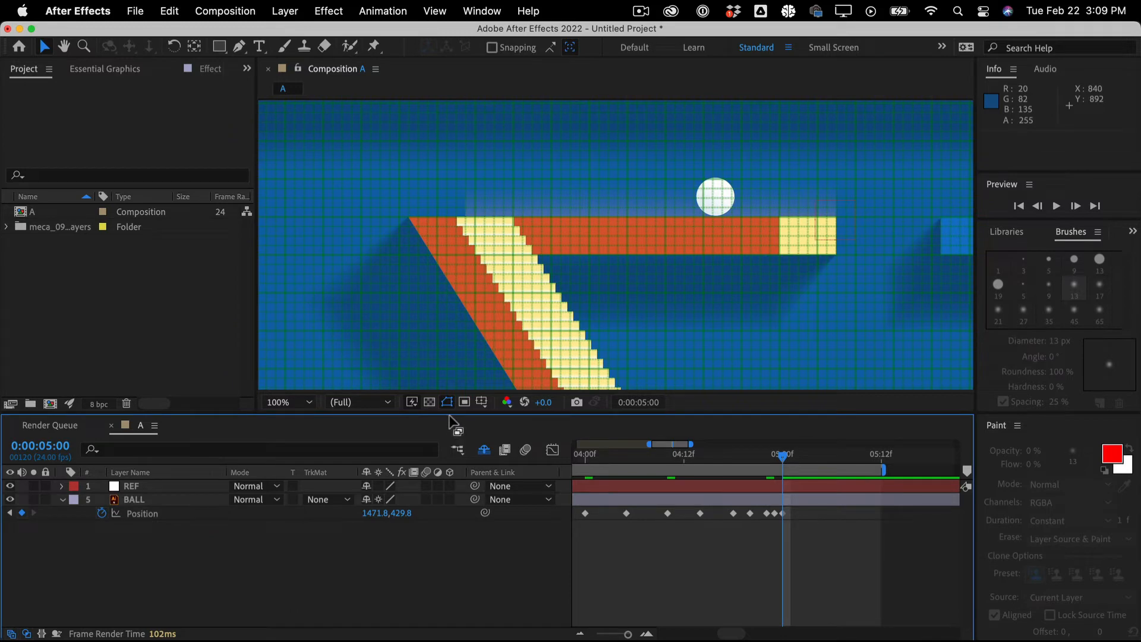
{"action": "left_click_drag", "start_coordinate": [451, 414], "coordinate": [440, 473]}
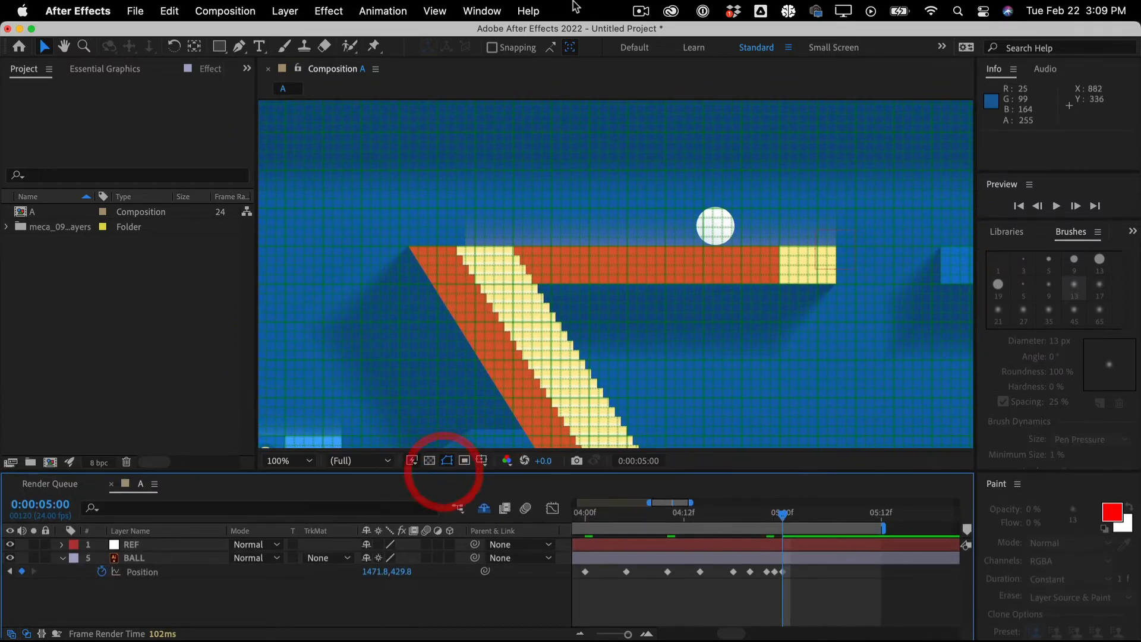
{"action": "left_click", "coordinate": [479, 11]}
{"action": "mouse_move", "coordinate": [496, 37]}
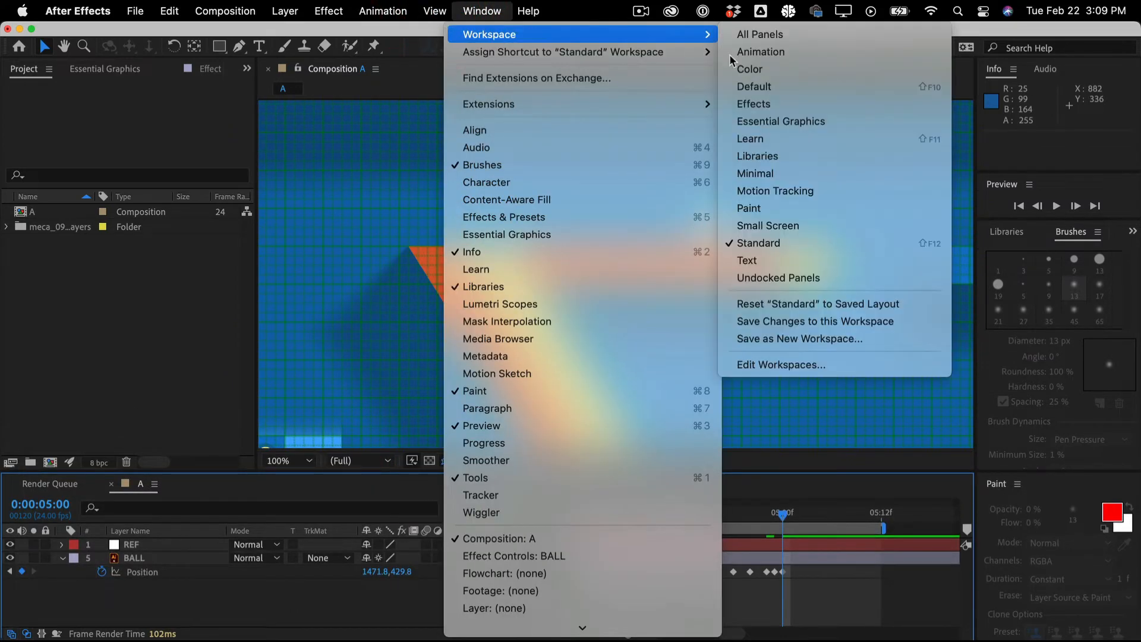
{"action": "left_click", "coordinate": [788, 303]}
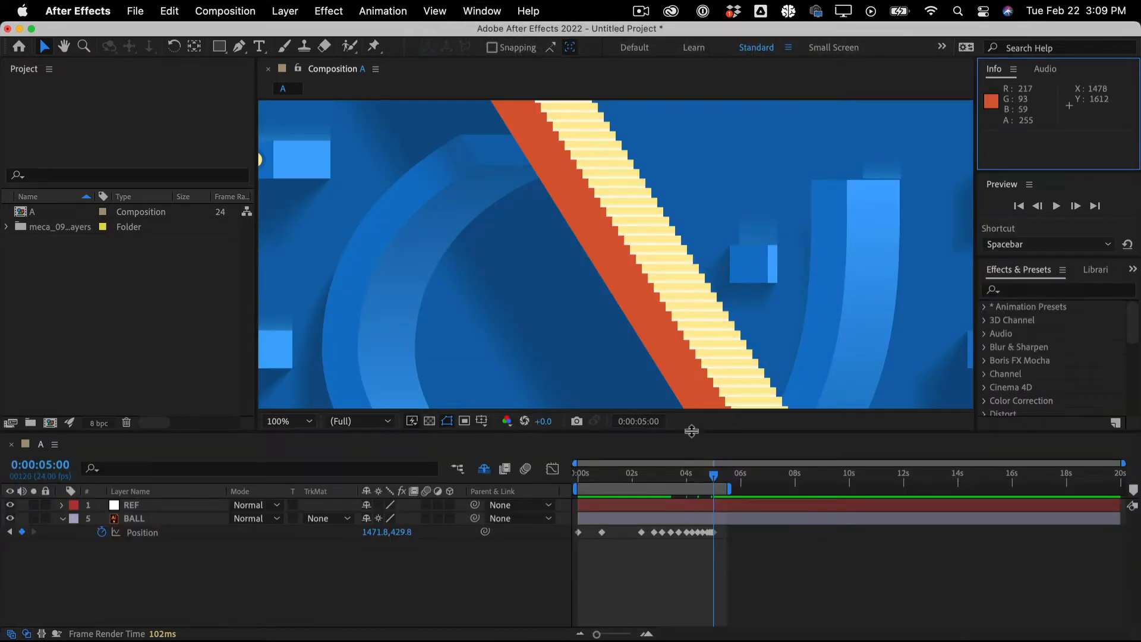
Enlarge the composition view at the timeline's expense and frame the launch column, platform and ball at 100% magnification
{"action": "left_click_drag", "start_coordinate": [684, 456], "coordinate": [672, 515]}
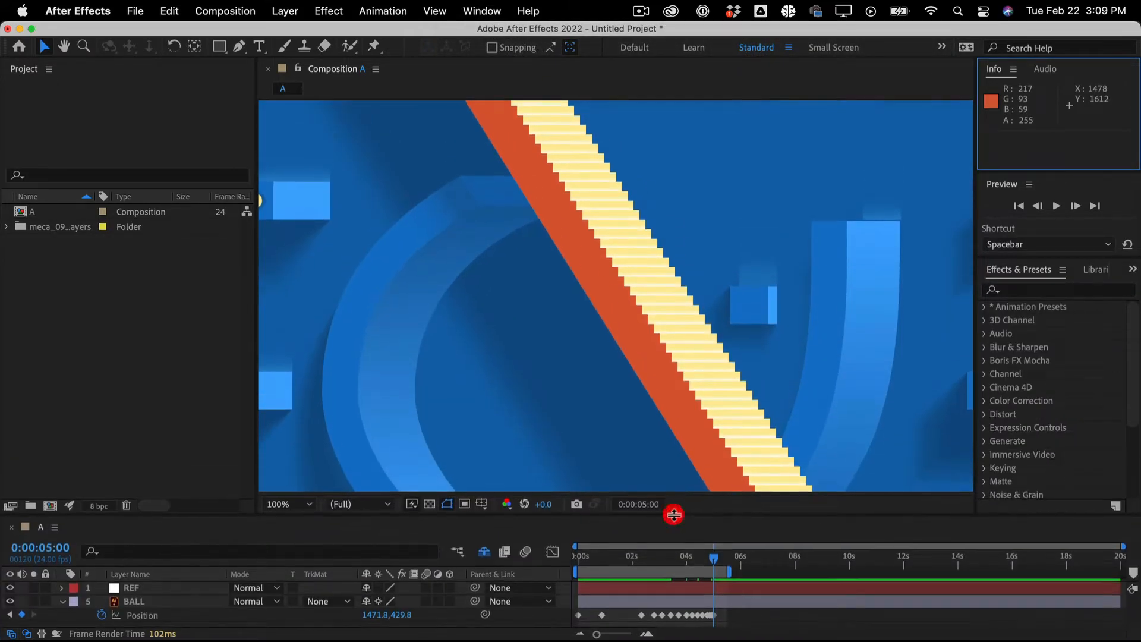
{"action": "key", "text": "h"}
{"action": "left_click_drag", "start_coordinate": [540, 219], "coordinate": [704, 479]}
{"action": "key", "text": "v"}
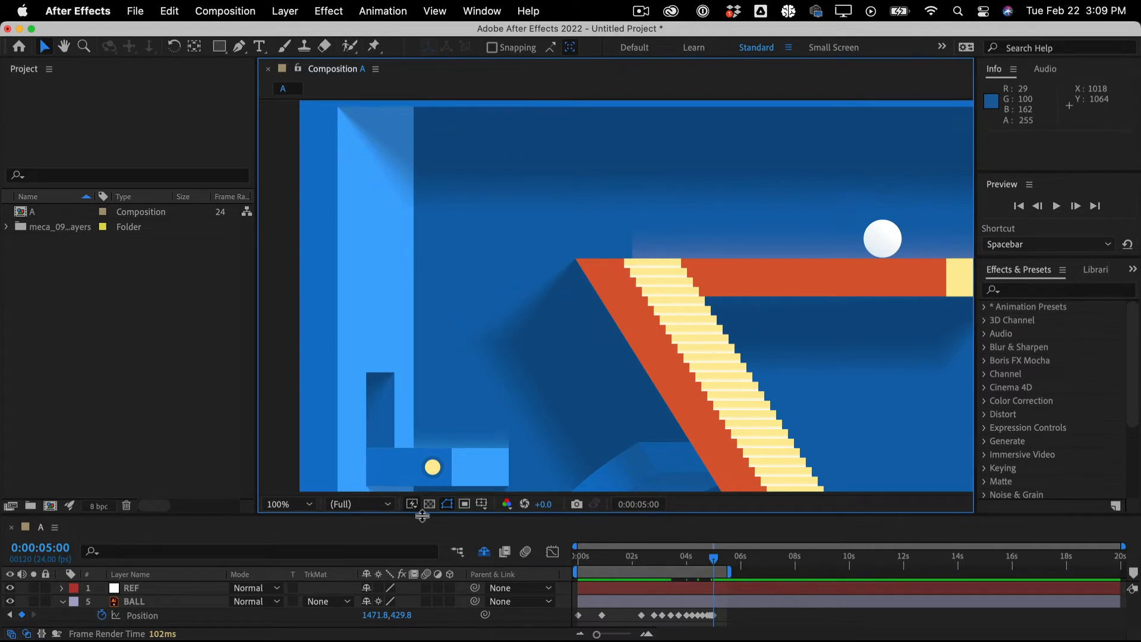
{"action": "left_click", "coordinate": [309, 504]}
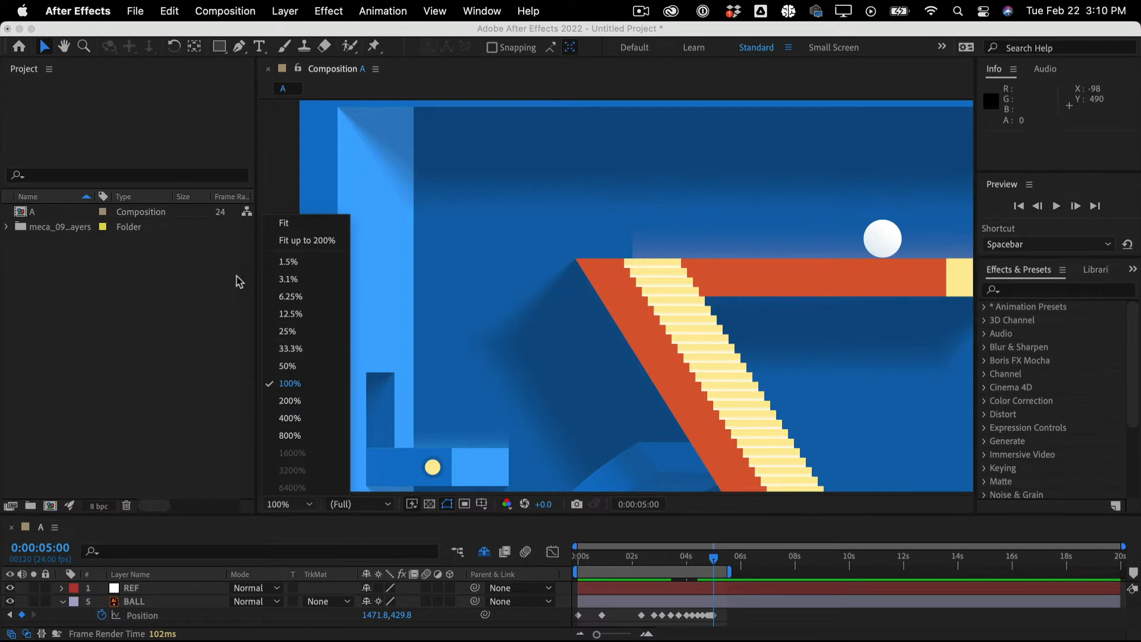
{"action": "left_click", "coordinate": [232, 297]}
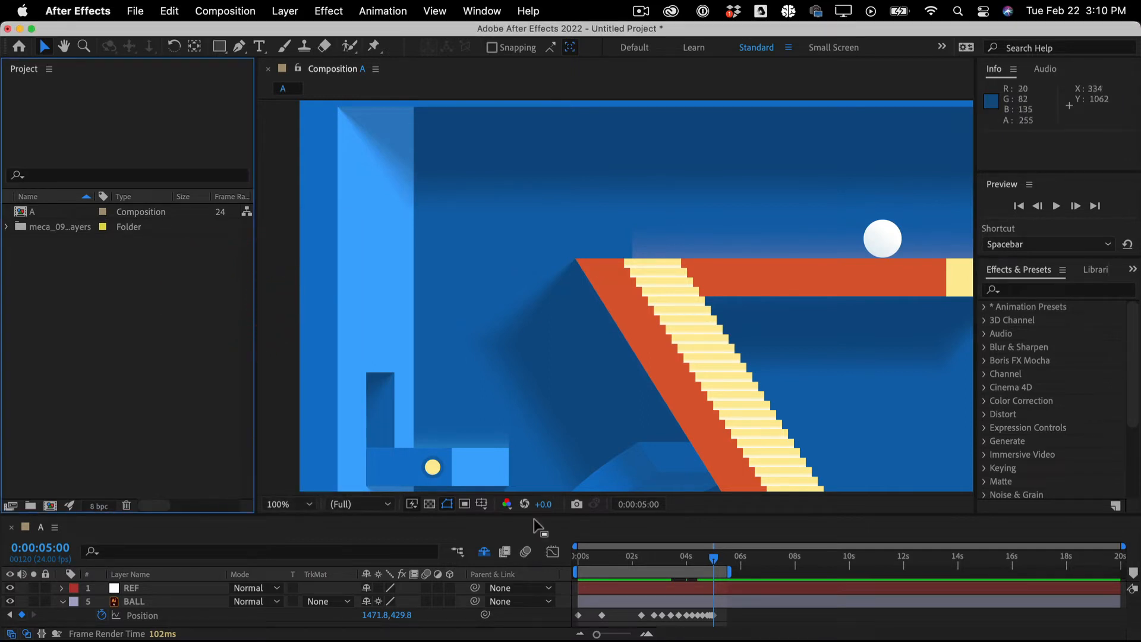
Preview the ball's animation from the beginning and set the current time to 0:00:00:21
{"action": "left_click_drag", "start_coordinate": [619, 558], "coordinate": [552, 557]}
{"action": "key", "text": "space"}
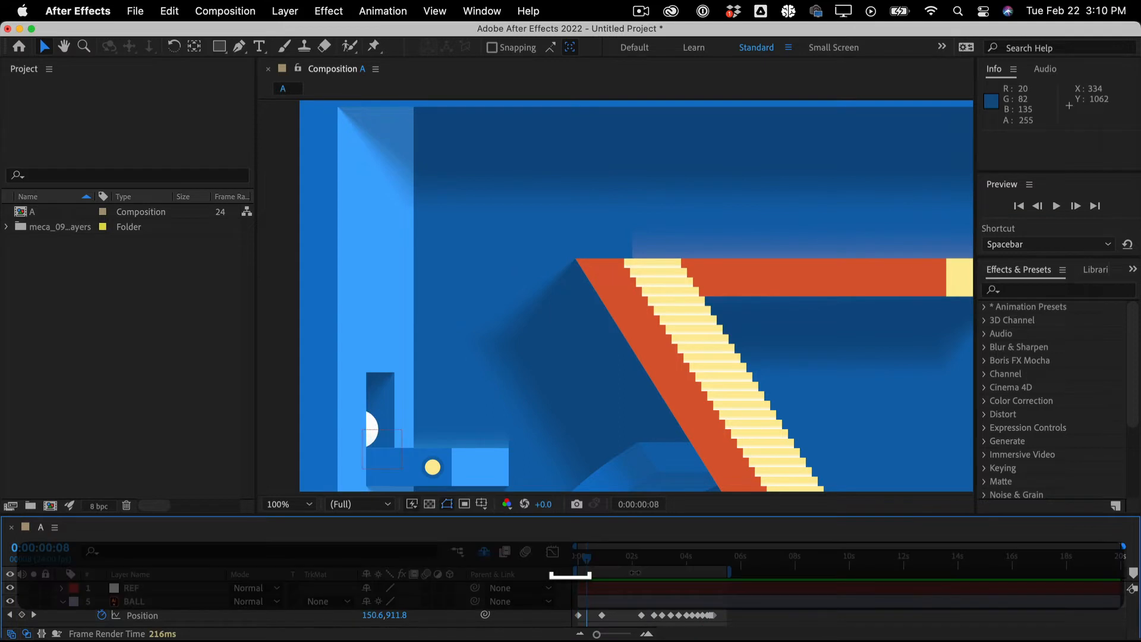
{"action": "left_click_drag", "start_coordinate": [595, 553], "coordinate": [542, 542]}
{"action": "key", "text": "space"}
{"action": "left_click", "coordinate": [599, 560]}
{"action": "left_click", "coordinate": [601, 560]}
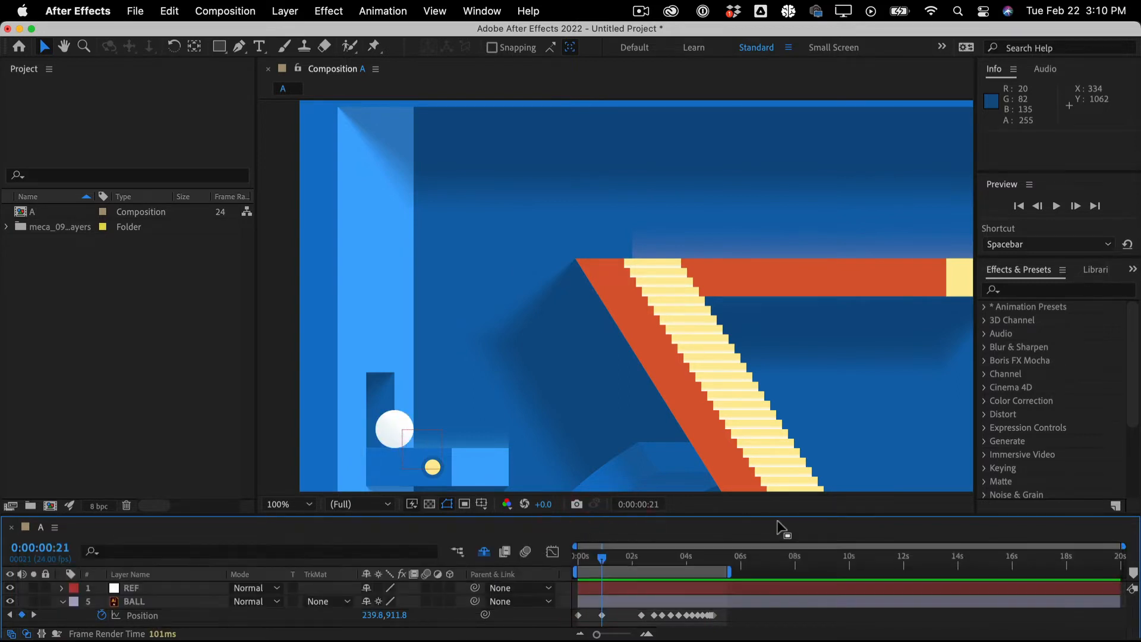
Give the timeline more height and switch its time display from timecode to frame numbers
{"action": "left_click_drag", "start_coordinate": [780, 516], "coordinate": [780, 504]}
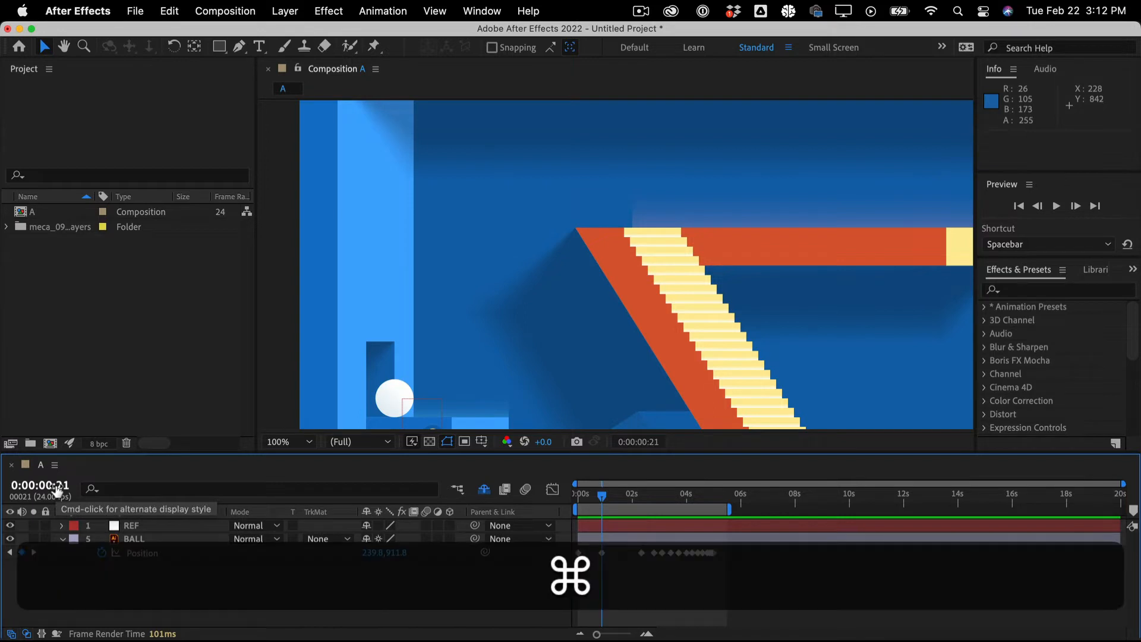
{"action": "left_click", "coordinate": [57, 490], "text": "super"}
{"action": "left_click", "coordinate": [57, 490], "text": "super"}
{"action": "left_click", "coordinate": [57, 490], "text": "super"}
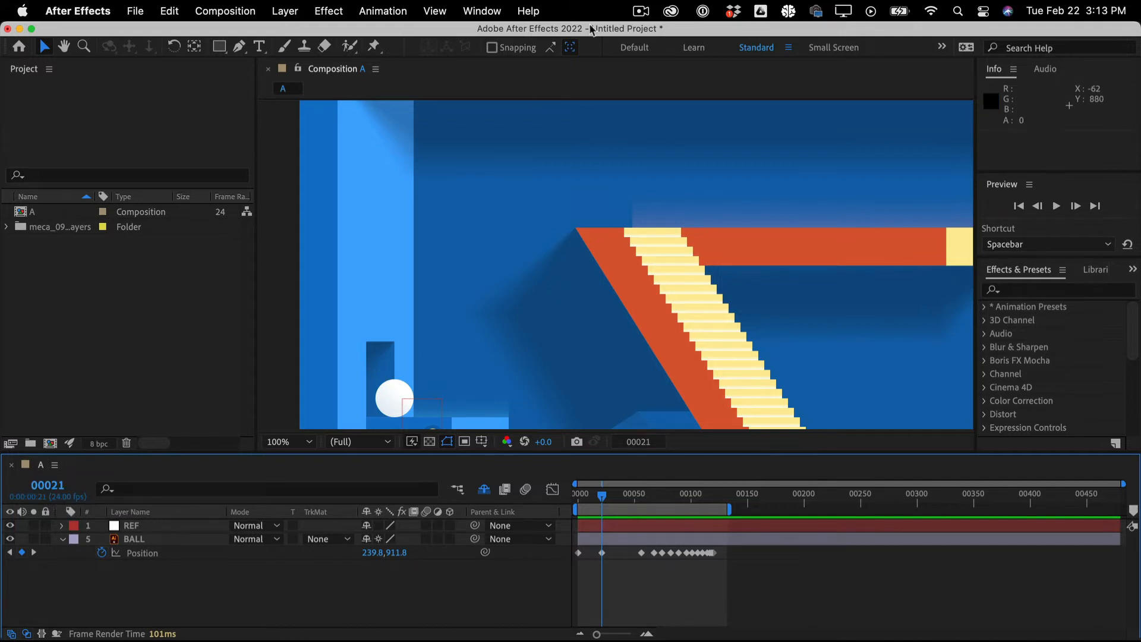
{"action": "left_click", "coordinate": [641, 11]}
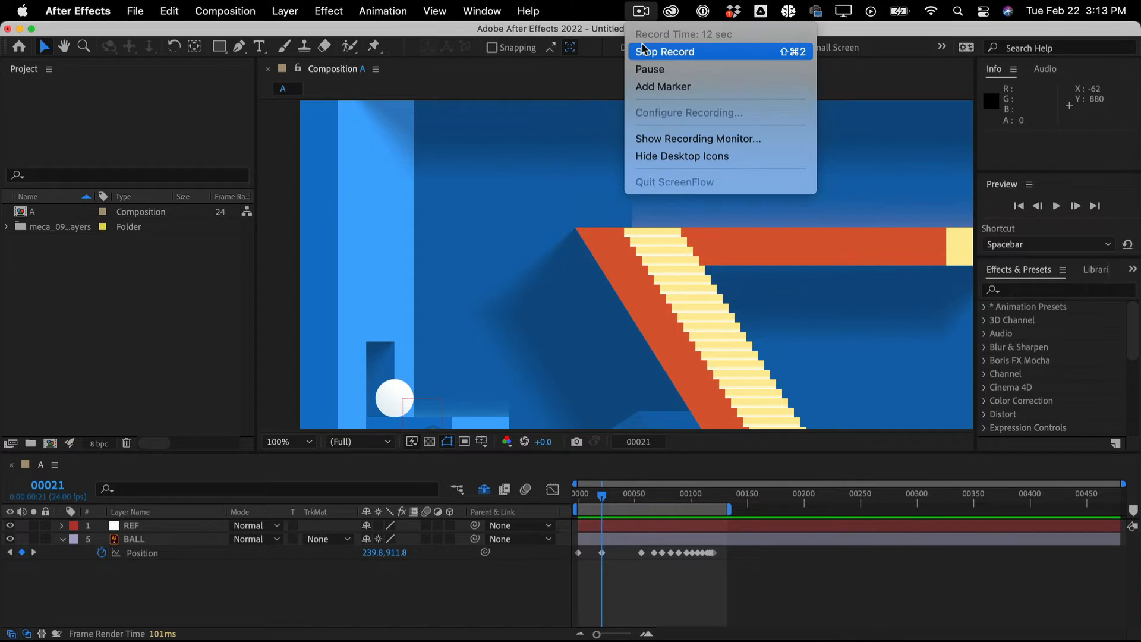
{"action": "left_click", "coordinate": [642, 68]}
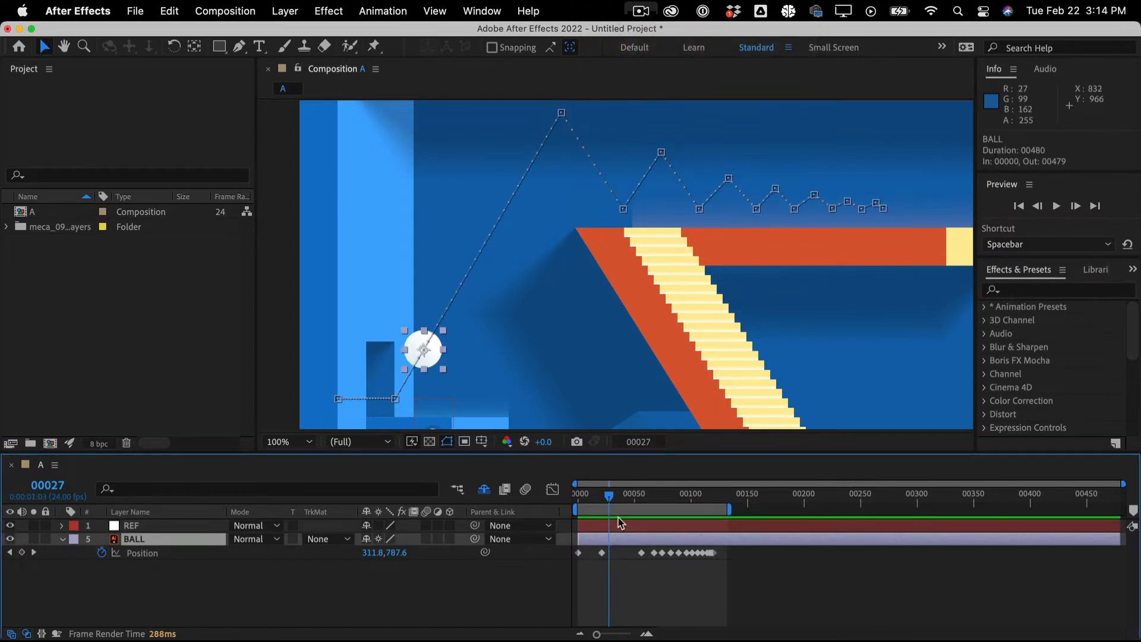
Move the ball's Position keyframe at frame 21 to the current time at frame 27
{"action": "left_click", "coordinate": [601, 553]}
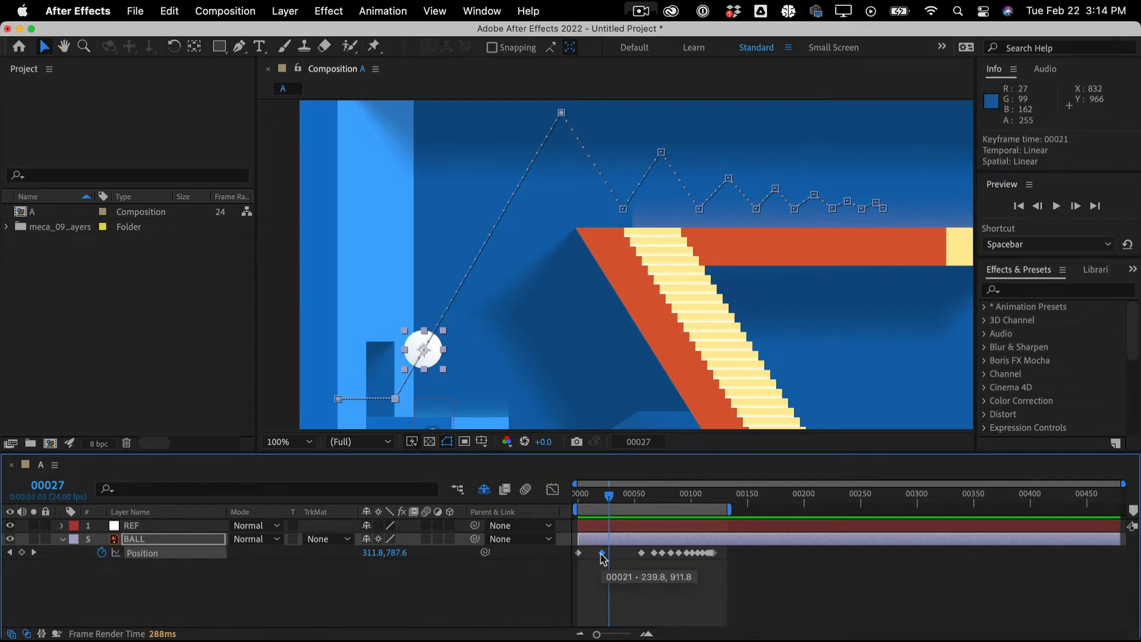
{"action": "left_click_drag", "start_coordinate": [601, 555], "coordinate": [607, 556]}
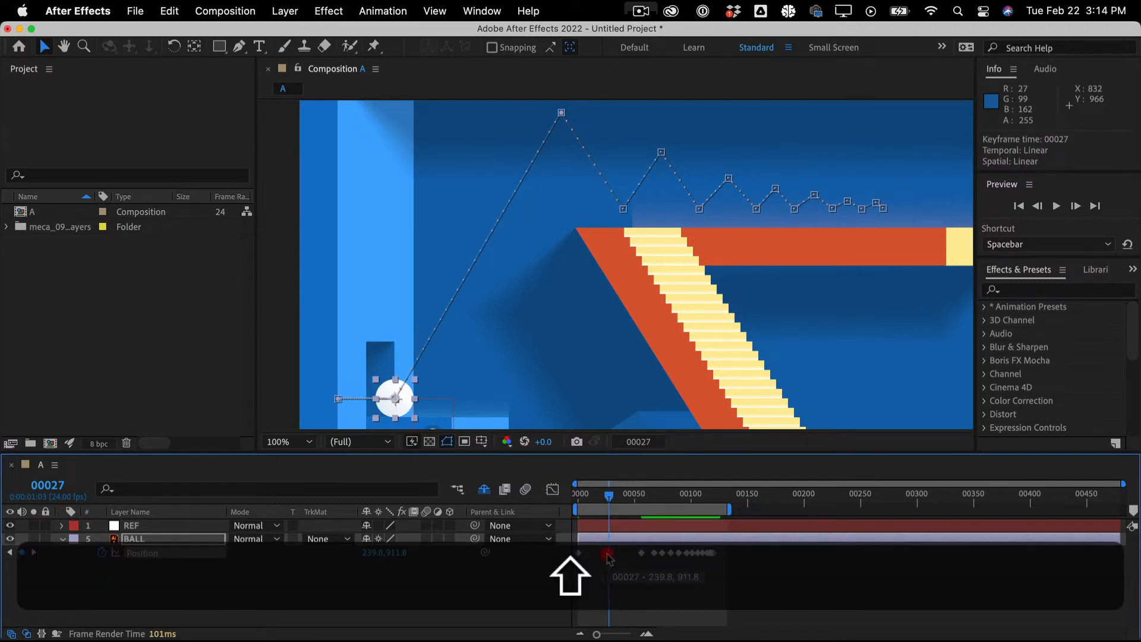
Preview the ball's launch from frame 0 and return the current time to frame 27
{"action": "left_click", "coordinate": [588, 496]}
{"action": "left_click_drag", "start_coordinate": [585, 498], "coordinate": [549, 494]}
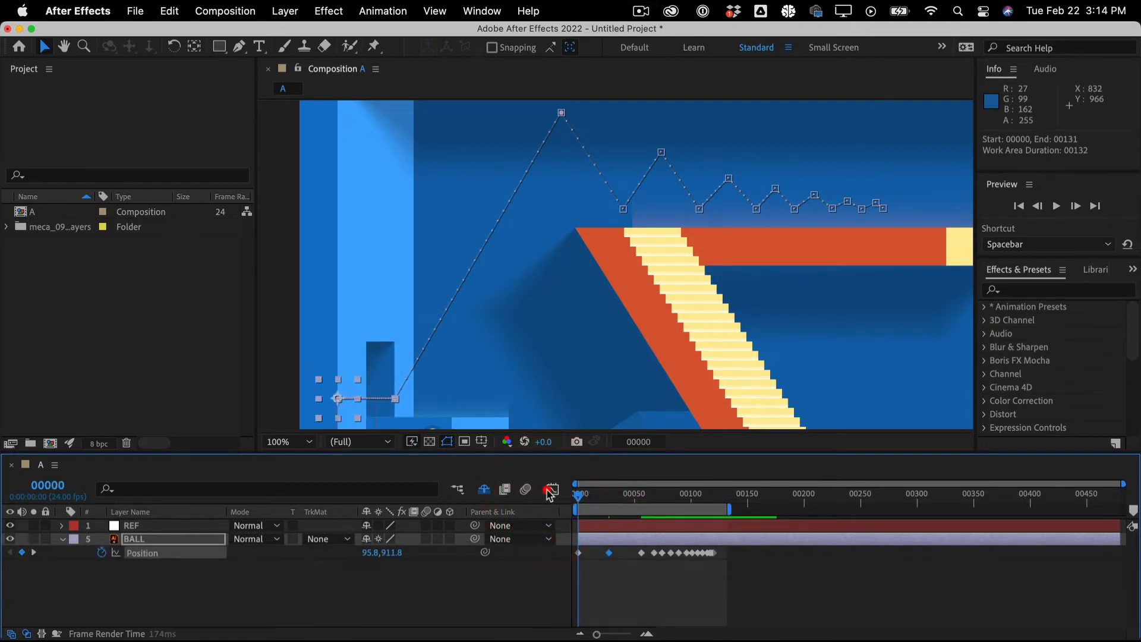
{"action": "key", "text": "space"}
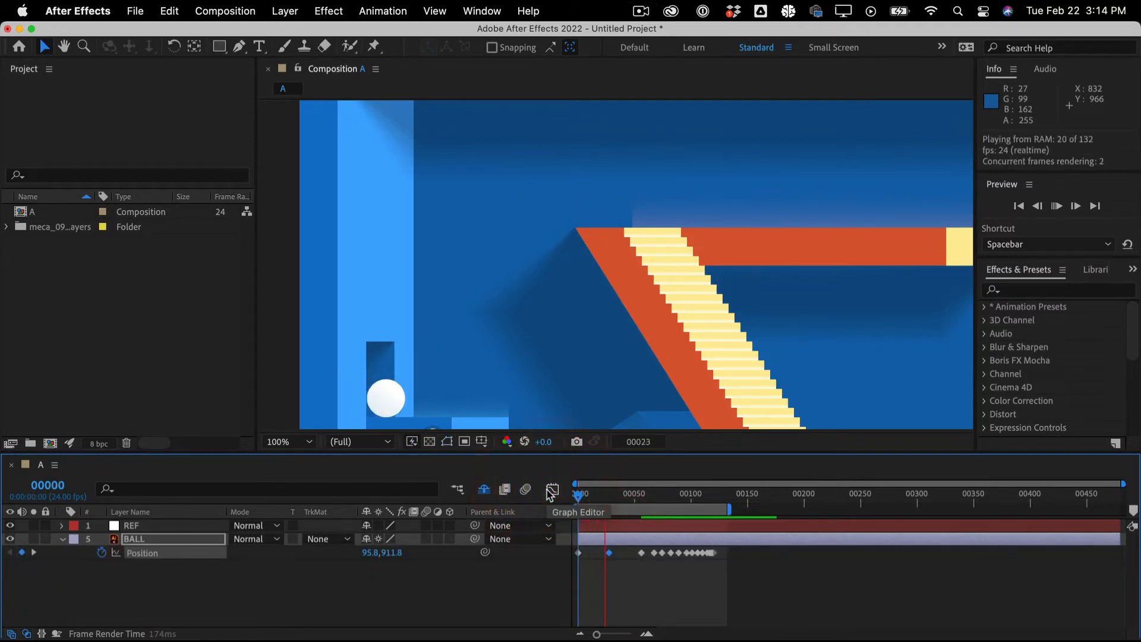
{"action": "key", "text": "shift"}
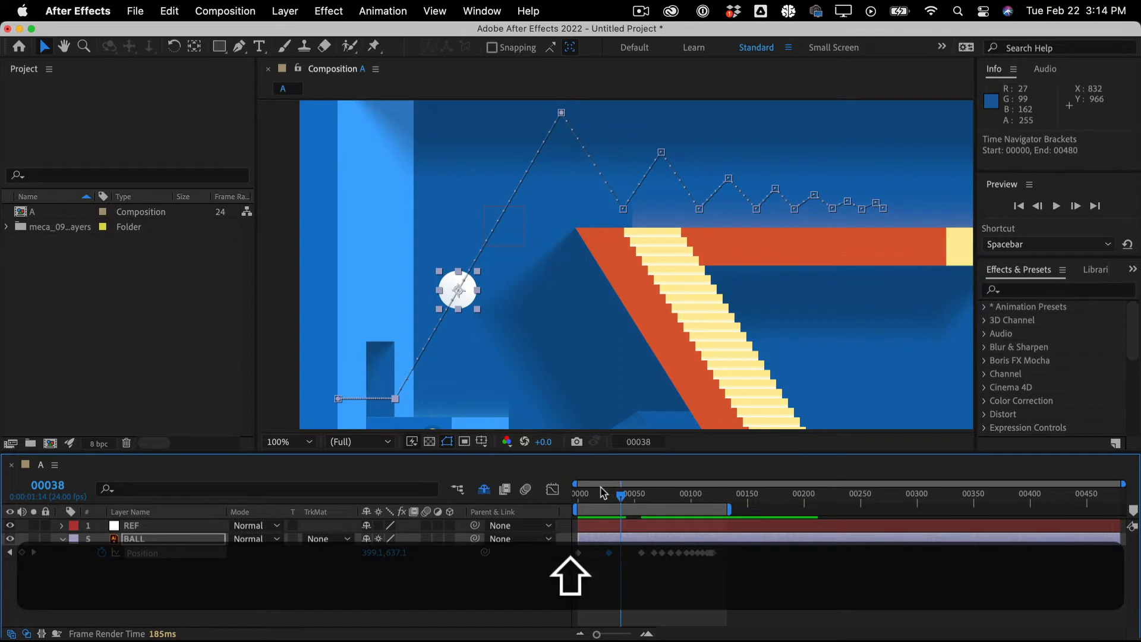
{"action": "left_click_drag", "start_coordinate": [604, 493], "coordinate": [611, 504]}
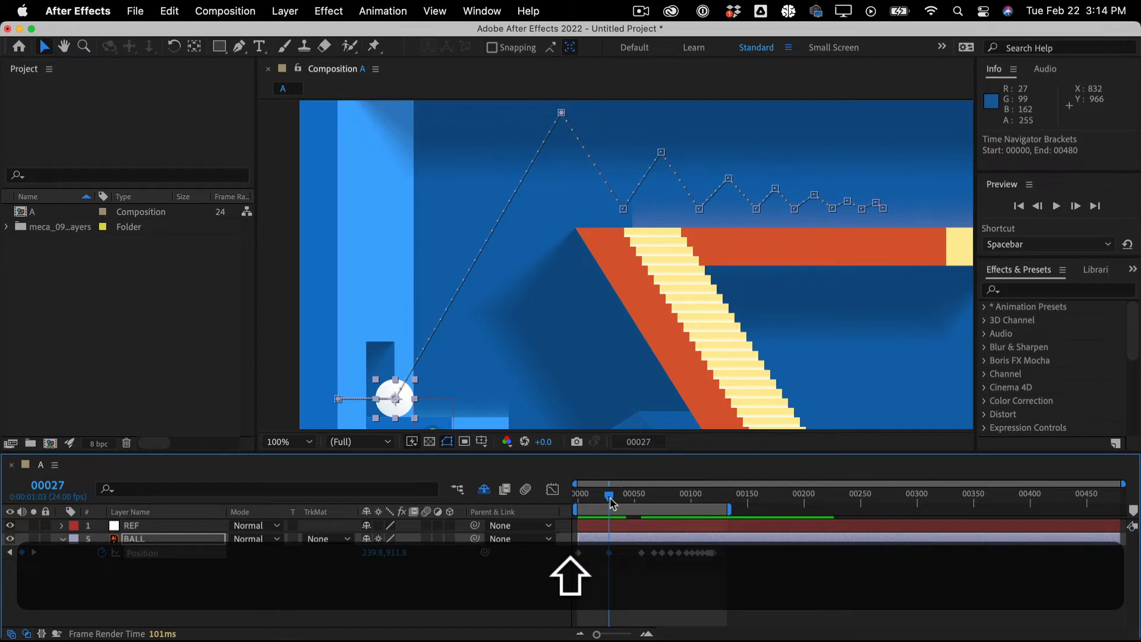
Move all of the ball's Position keyframes after frame 27 earlier as a group, with the first one at frame 43
{"action": "left_click_drag", "start_coordinate": [612, 502], "coordinate": [629, 502]}
{"action": "left_click_drag", "start_coordinate": [744, 543], "coordinate": [632, 559]}
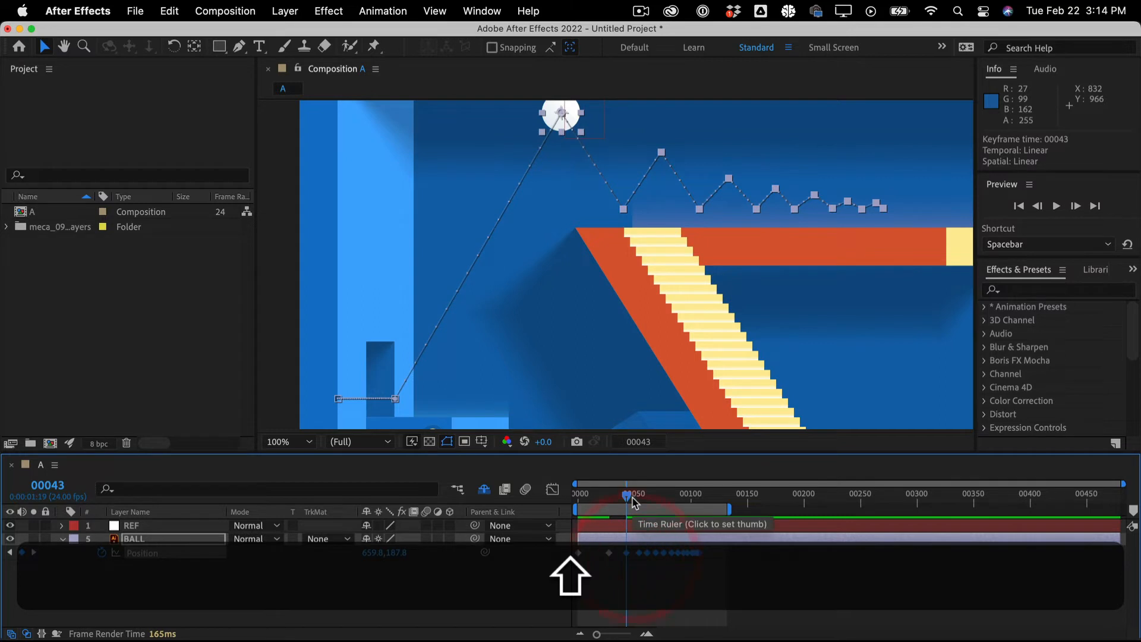
{"action": "left_click", "coordinate": [697, 582]}
Preview the ball's animation from frame 0 and set the current time to frame 43
{"action": "left_click_drag", "start_coordinate": [626, 495], "coordinate": [516, 491]}
{"action": "key", "text": "space"}
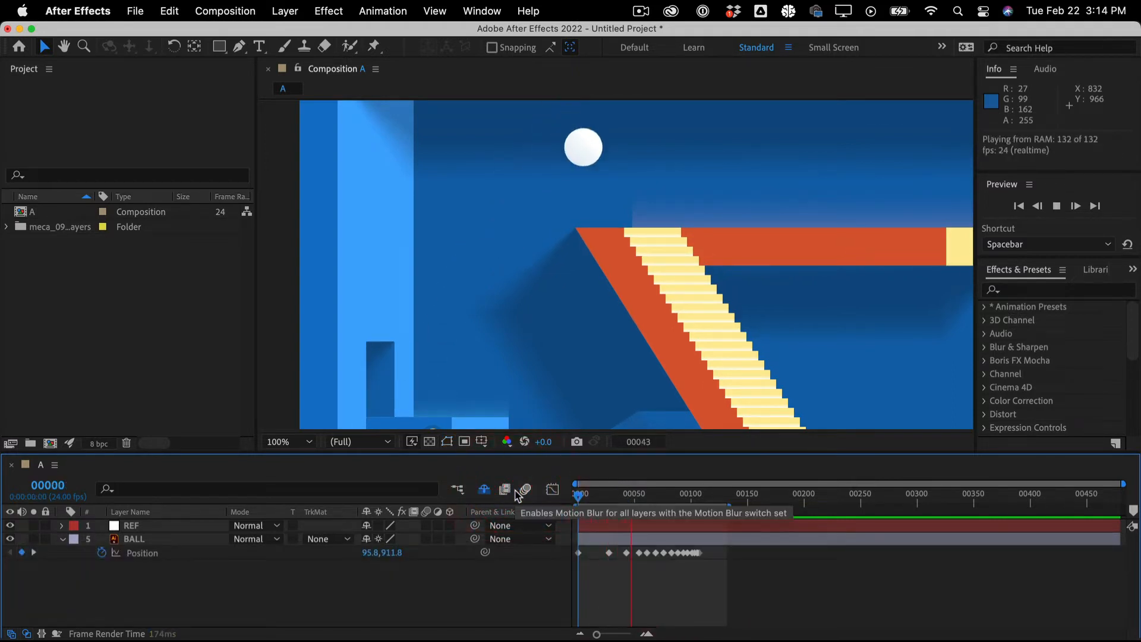
{"action": "left_click", "coordinate": [635, 494]}
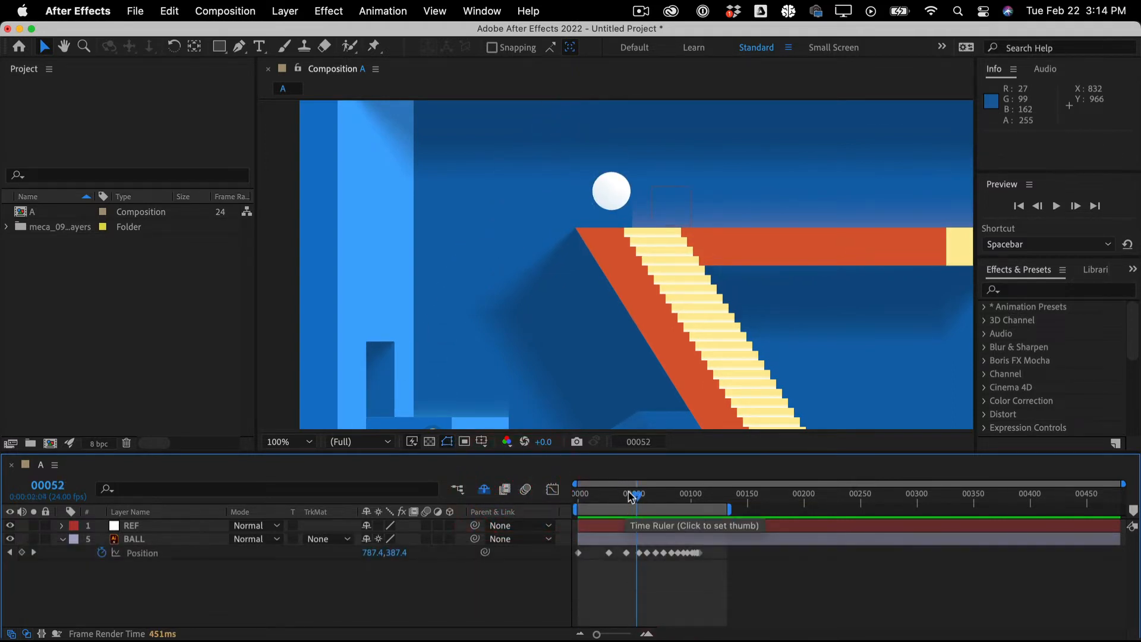
{"action": "left_click_drag", "start_coordinate": [632, 496], "coordinate": [623, 497]}
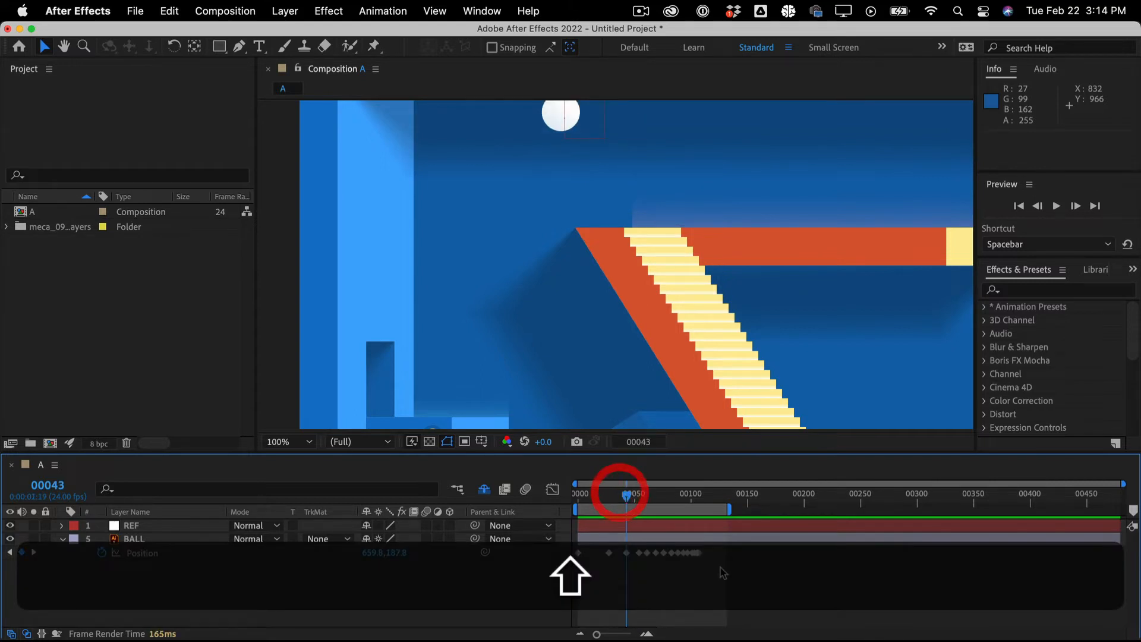
Select the ball's Position keyframes from frame 43 onward and magnify the timeline around them, keeping the composition view at 100%
{"action": "left_click_drag", "start_coordinate": [725, 572], "coordinate": [621, 556]}
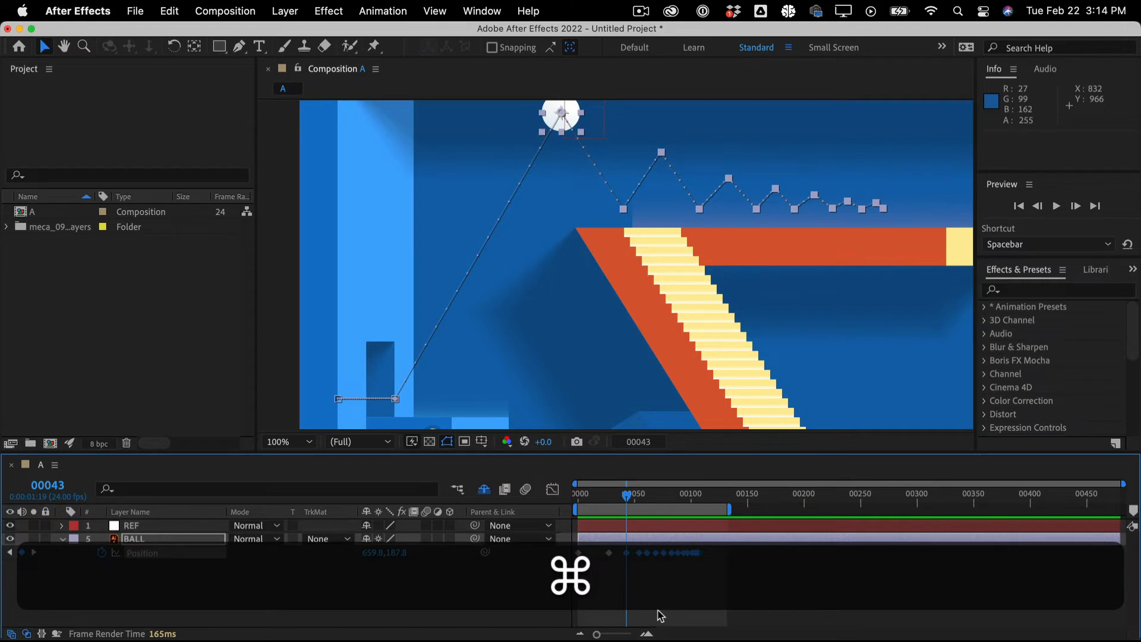
{"action": "key", "text": "cmd+equal"}
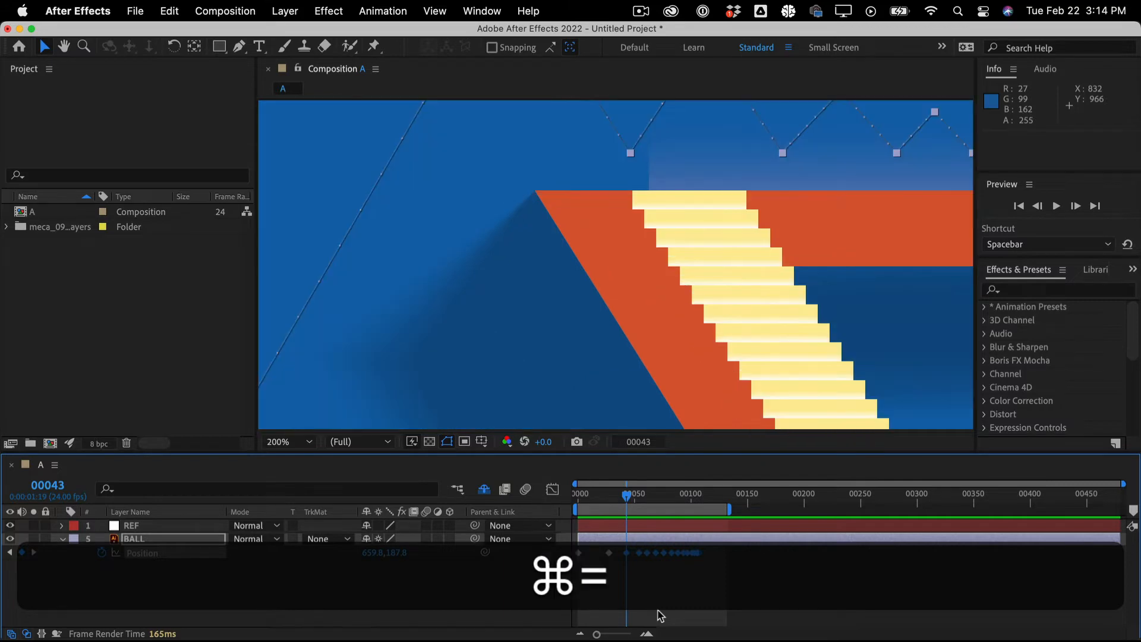
{"action": "key", "text": "super+minus"}
{"action": "key", "text": "super+minus"}
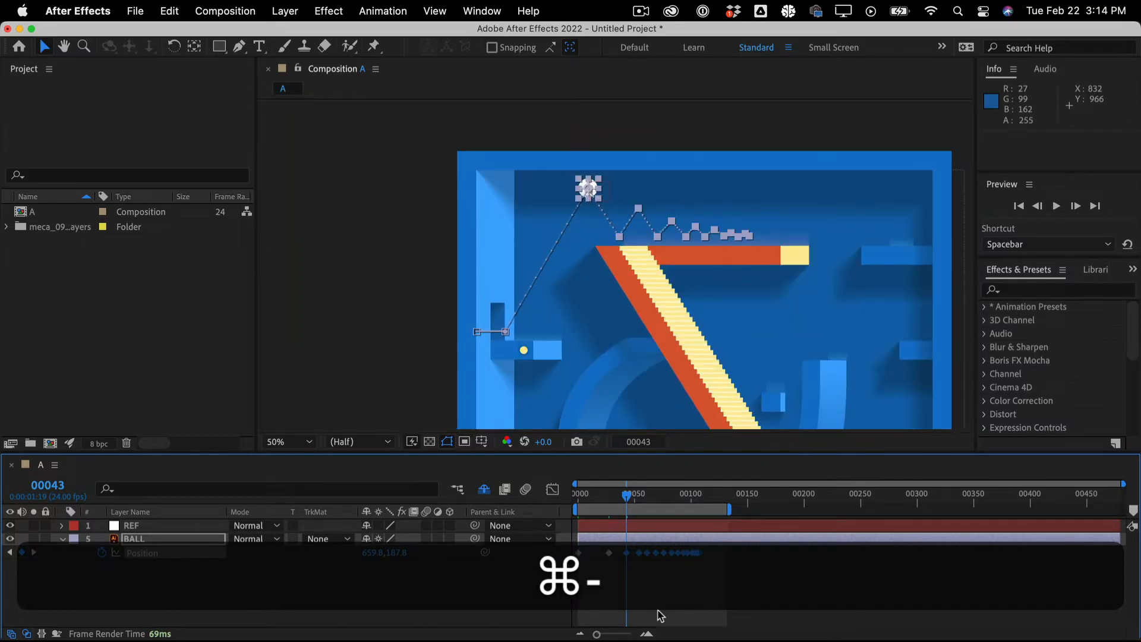
{"action": "key", "text": "super+equal"}
{"action": "key", "text": "super+minus"}
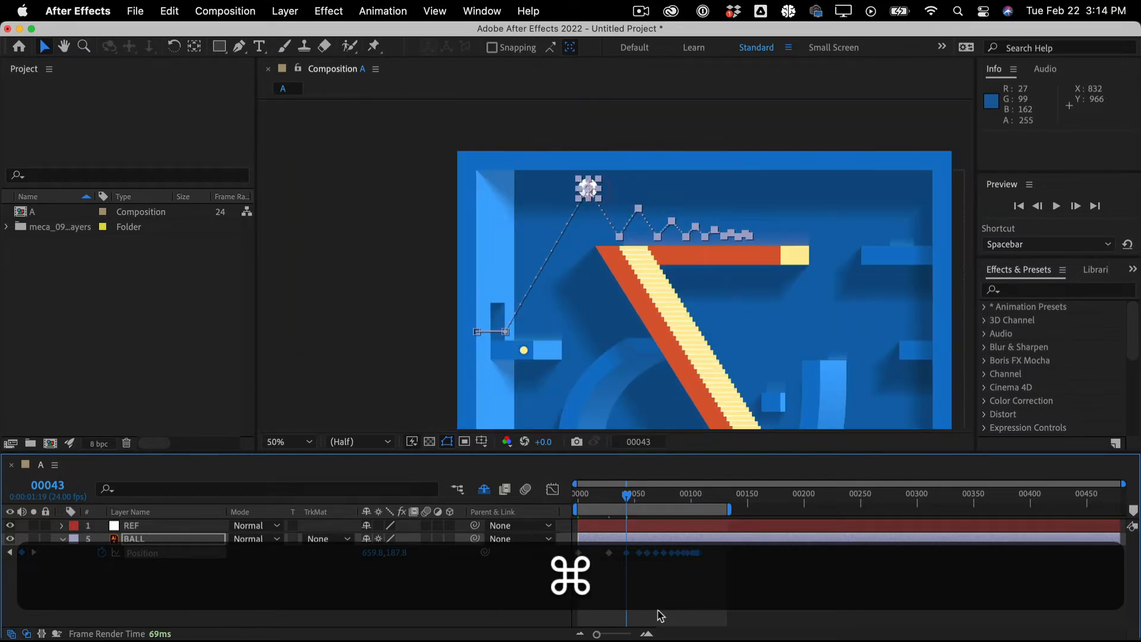
{"action": "key", "text": "super+equal"}
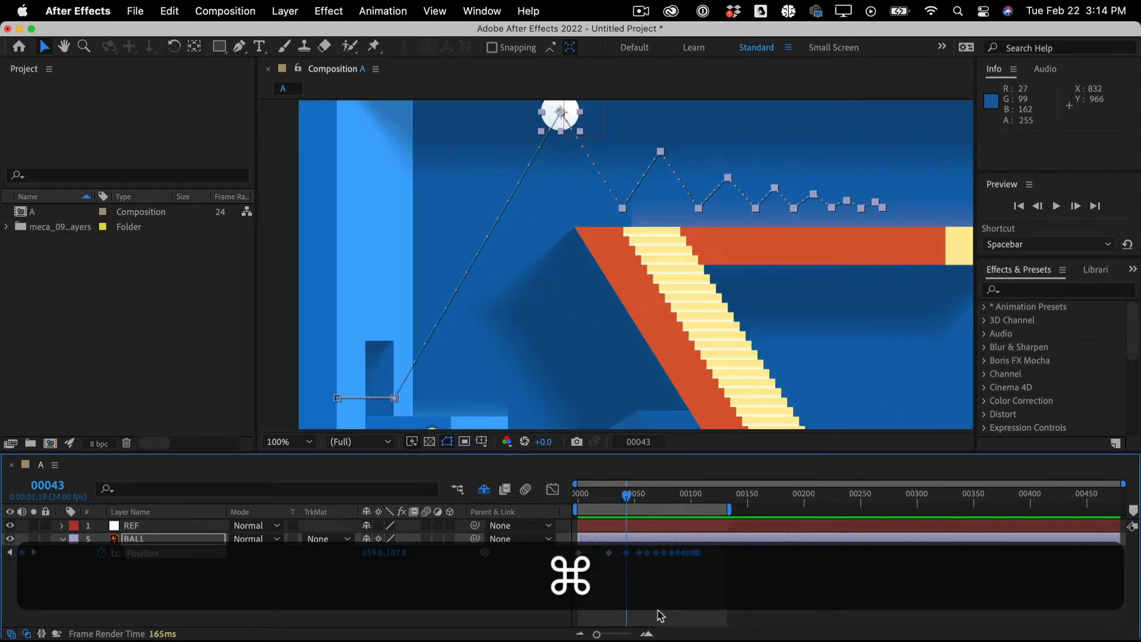
{"action": "key", "text": "super+equal"}
{"action": "key", "text": "equal"}
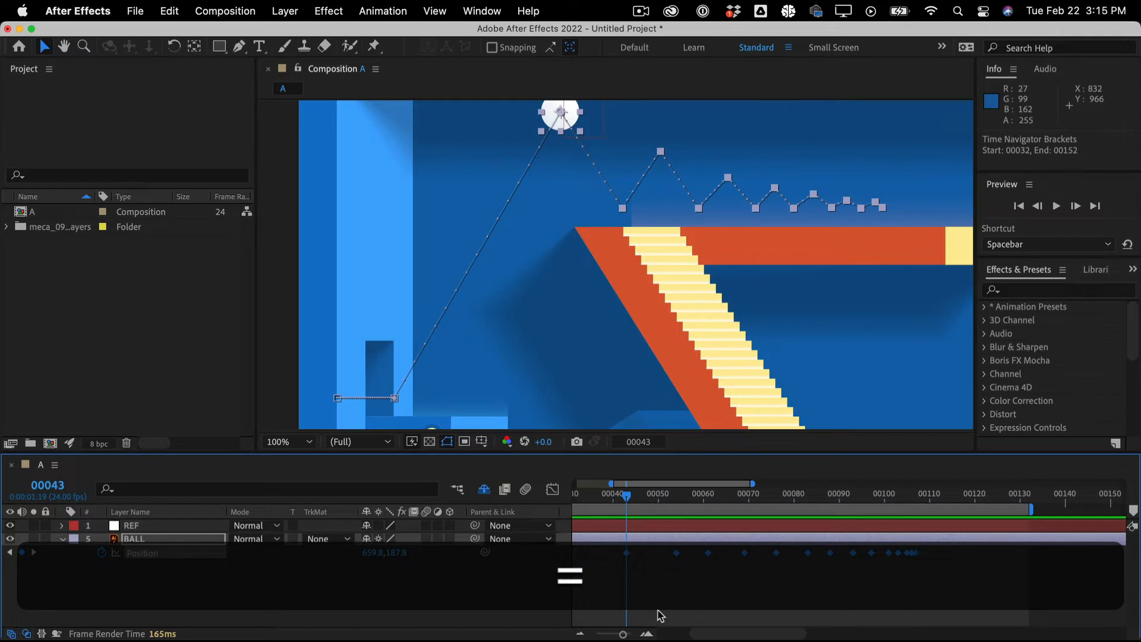
{"action": "key", "text": "minus"}
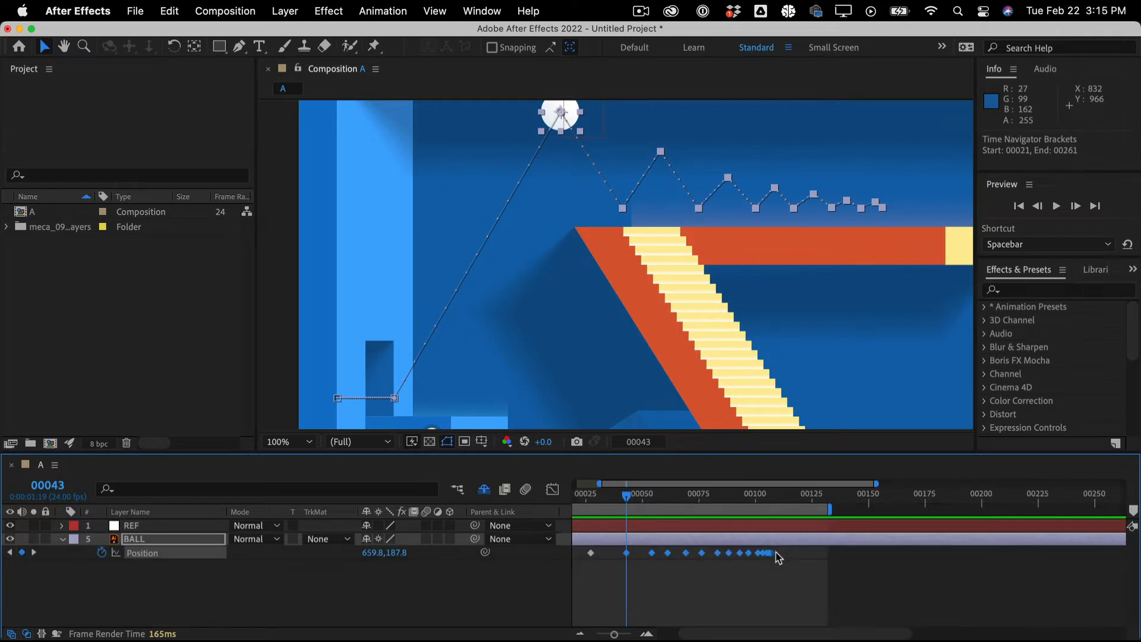
{"action": "left_click_drag", "start_coordinate": [772, 555], "coordinate": [765, 556]}
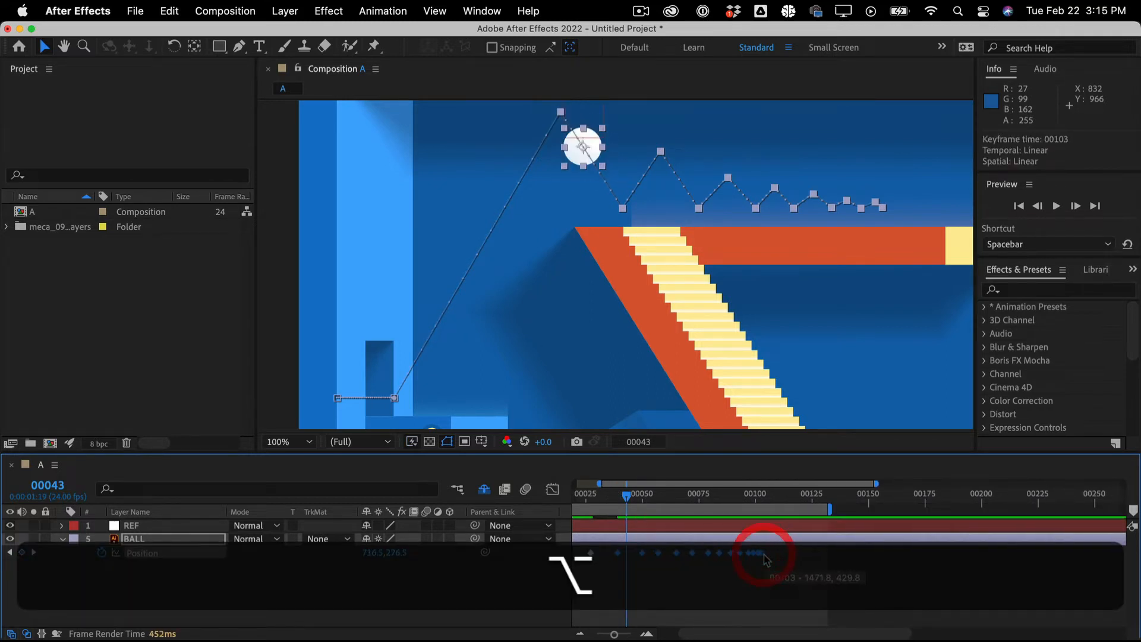
{"action": "key", "text": "super+z"}
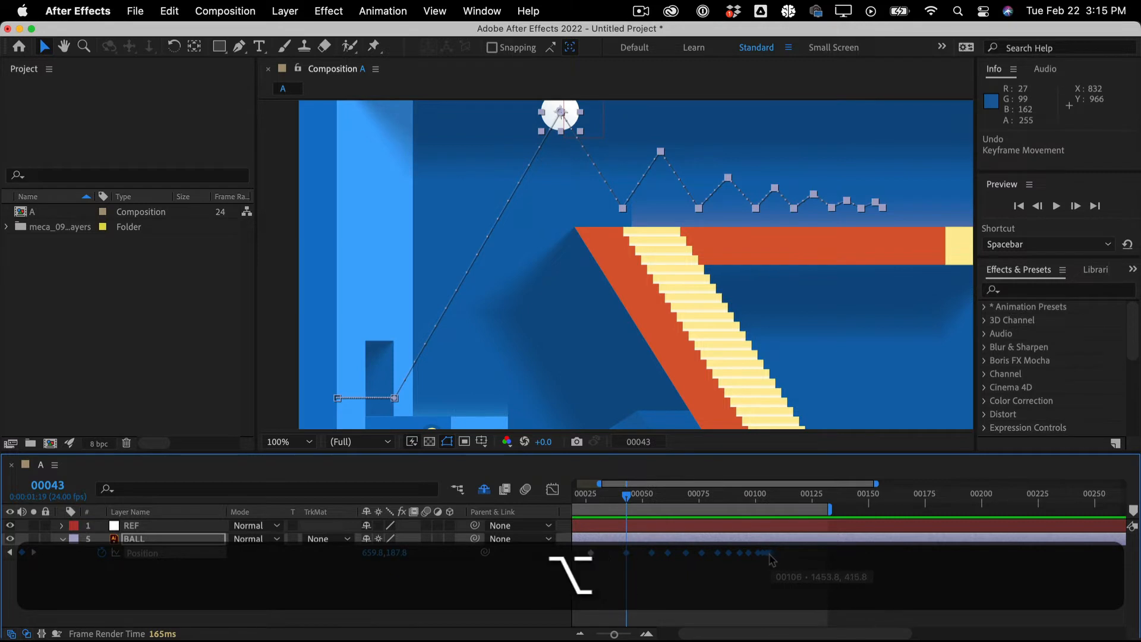
{"action": "key", "text": "alt+super+z"}
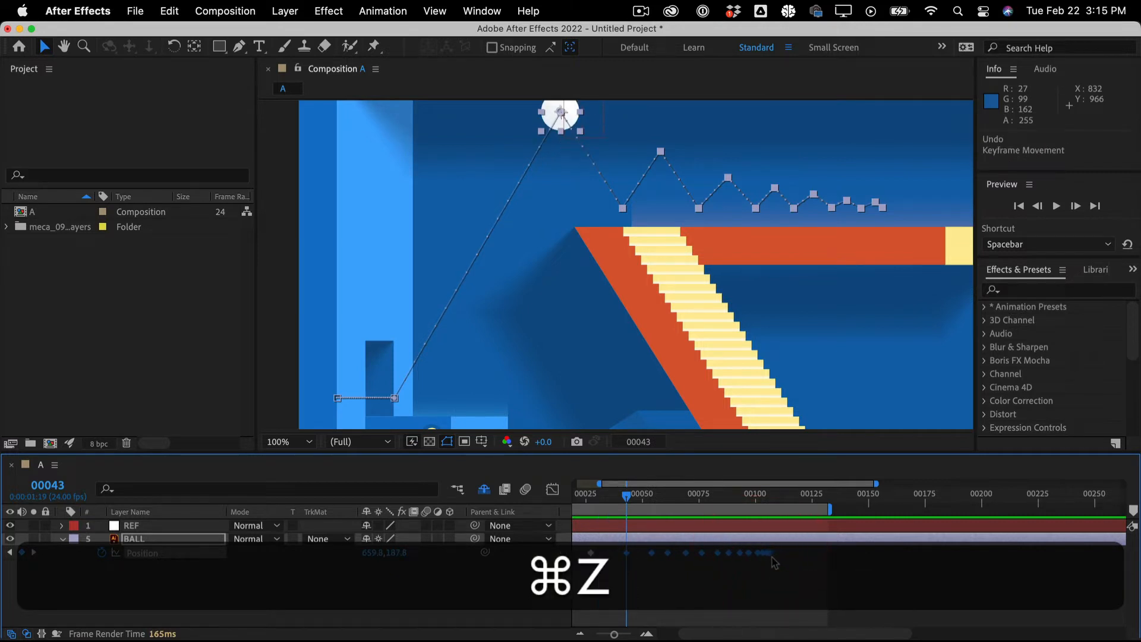
Compress the selected Position keyframes proportionally, keeping the first at frame 43 and bringing the last to about frame 91
{"action": "left_click_drag", "start_coordinate": [771, 555], "coordinate": [747, 559]}
{"action": "key", "text": "super+z"}
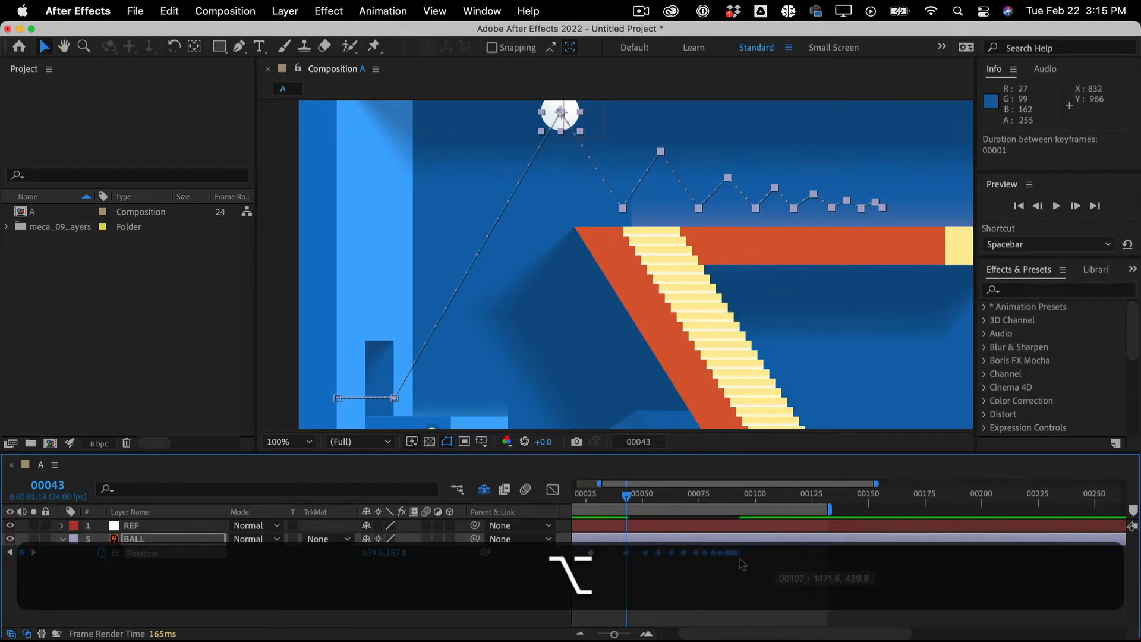
Preview the ball's compressed bounces from the beginning and return the current time to frame 0
{"action": "left_click", "coordinate": [608, 485]}
{"action": "left_click_drag", "start_coordinate": [610, 493], "coordinate": [502, 493]}
{"action": "key", "text": "space"}
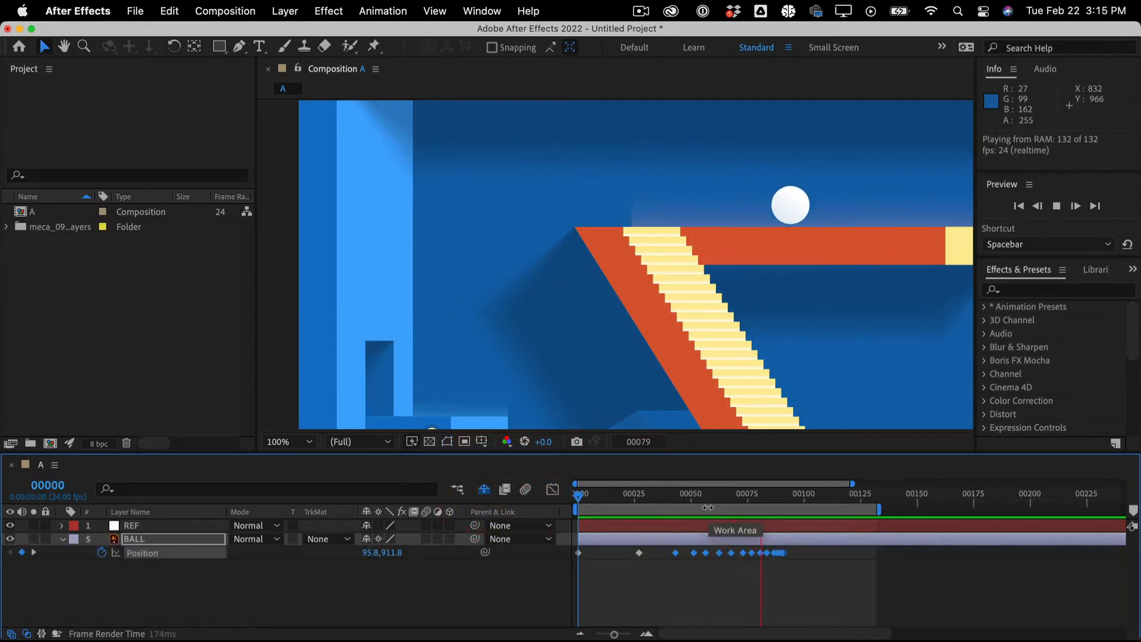
{"action": "key", "text": "space"}
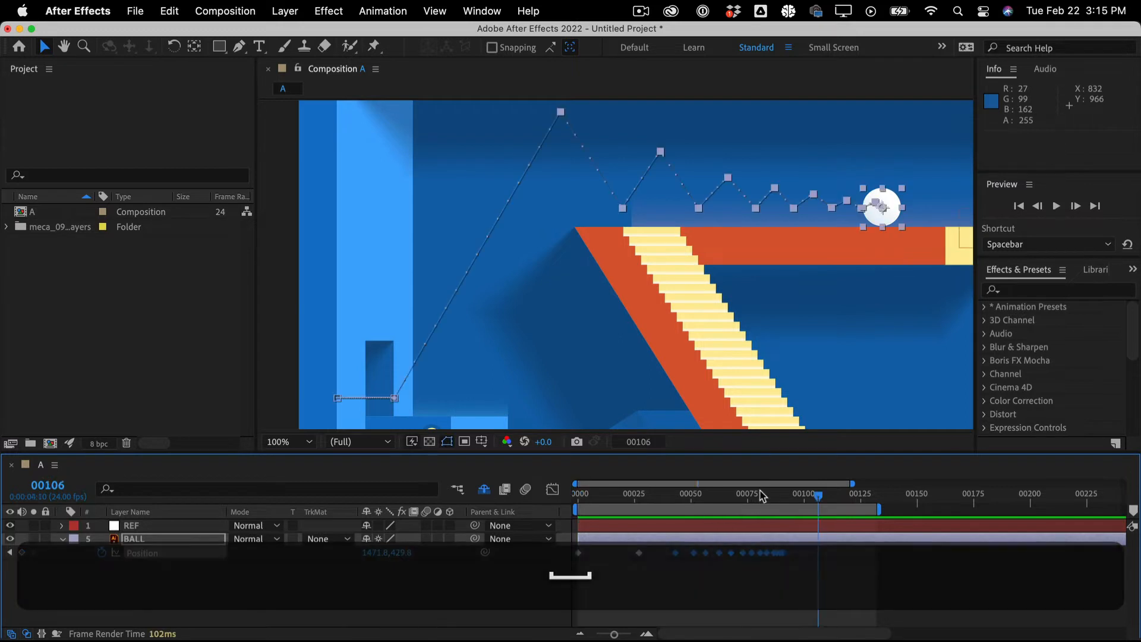
{"action": "left_click_drag", "start_coordinate": [754, 491], "coordinate": [523, 504]}
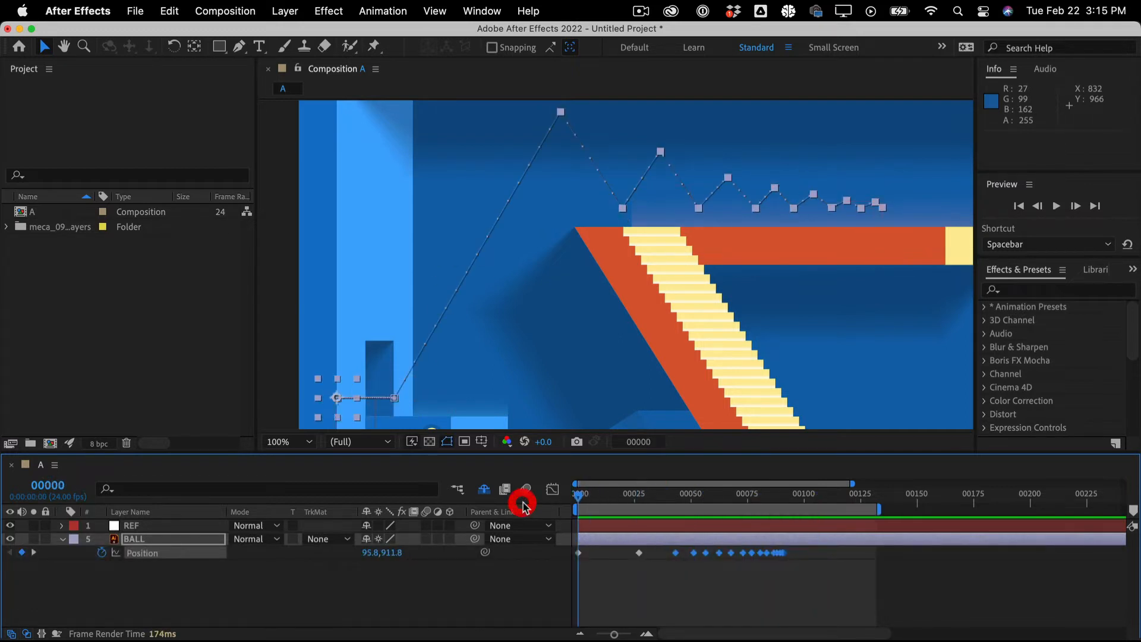
Give the composition view more height and replay the ball's animation from frame 0
{"action": "left_click_drag", "start_coordinate": [708, 464], "coordinate": [708, 492]}
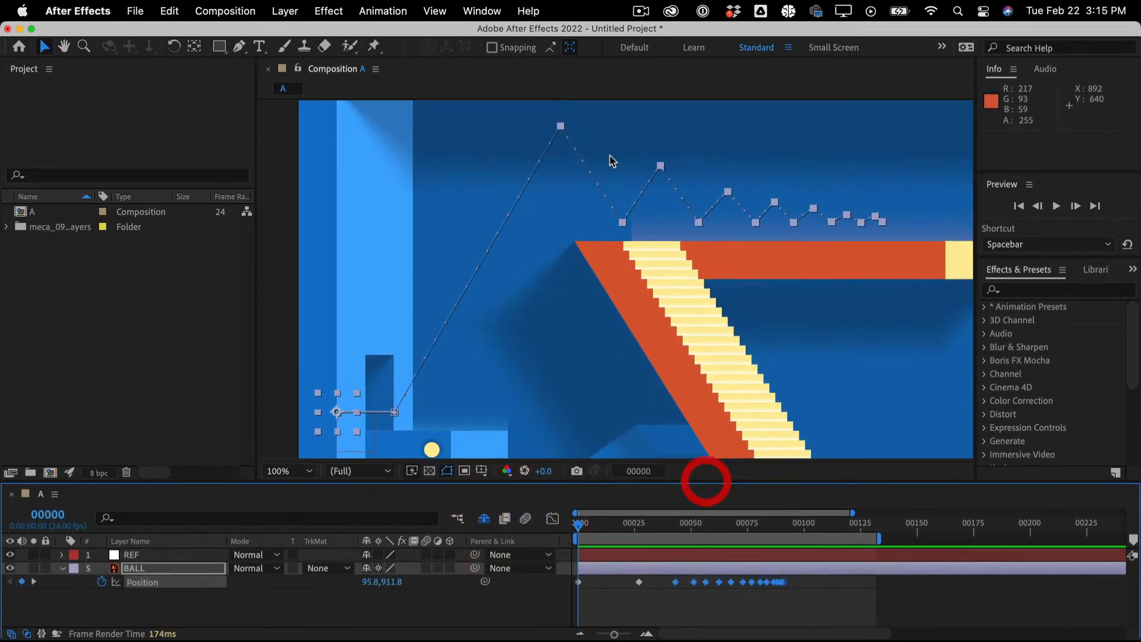
{"action": "key", "text": "space"}
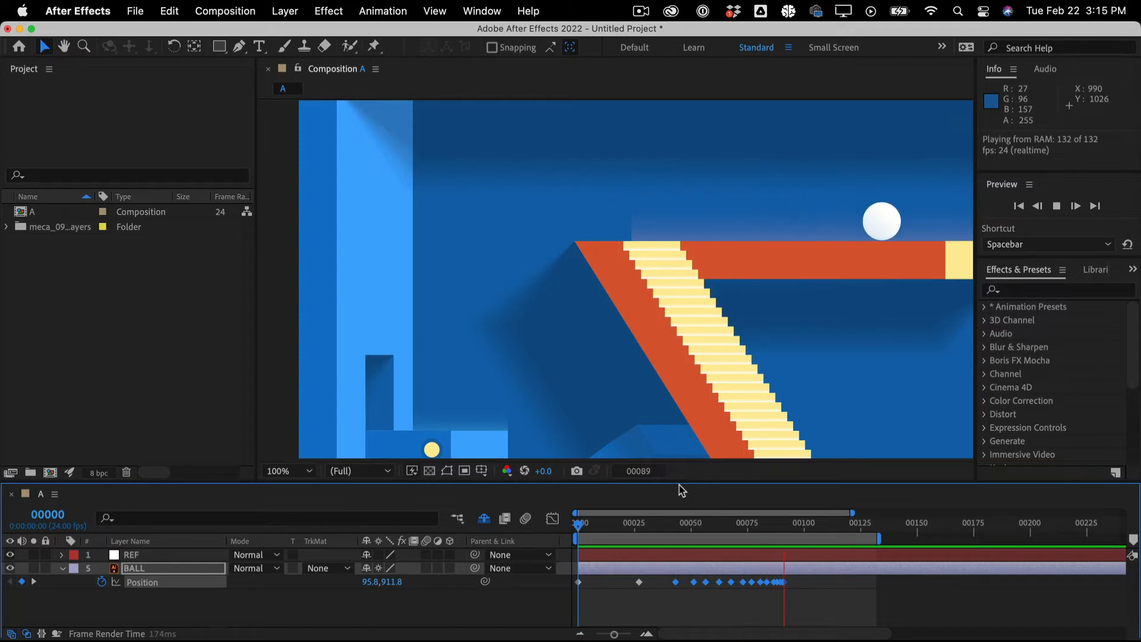
{"action": "key", "text": "space"}
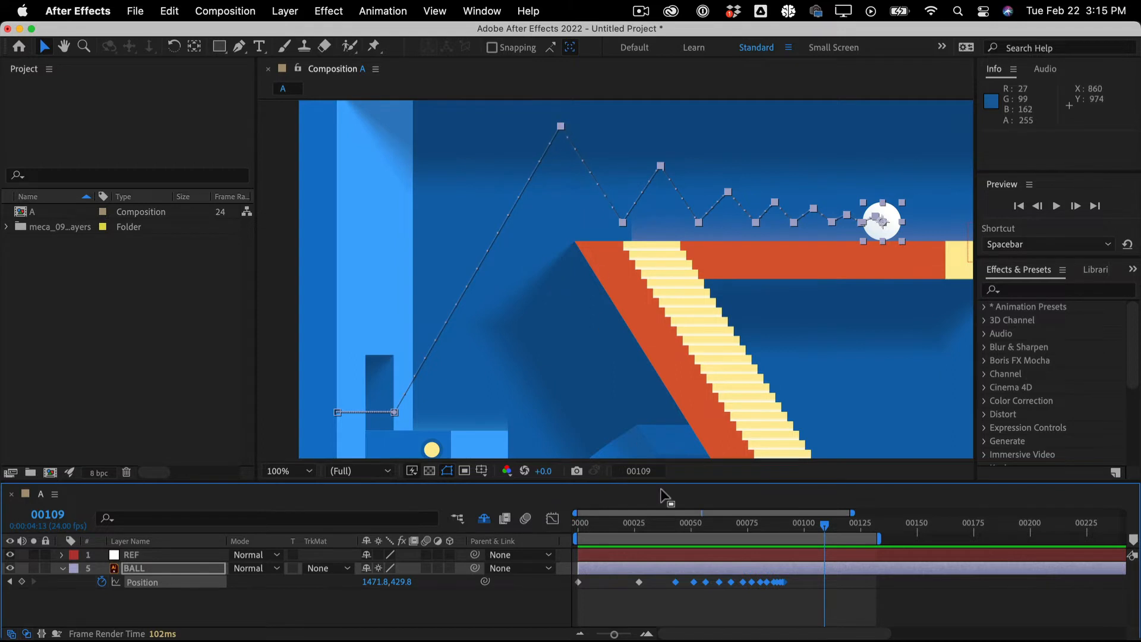
At frame 43, round every bounce peak of the BALL layer's motion path with the Convert Vertex tool, keeping the platform contact points sharp
{"action": "mouse_move", "coordinate": [659, 535]}
{"action": "left_mouse_down"}
{"action": "mouse_move", "coordinate": [634, 532]}
{"action": "mouse_move", "coordinate": [678, 529]}
{"action": "left_mouse_up"}
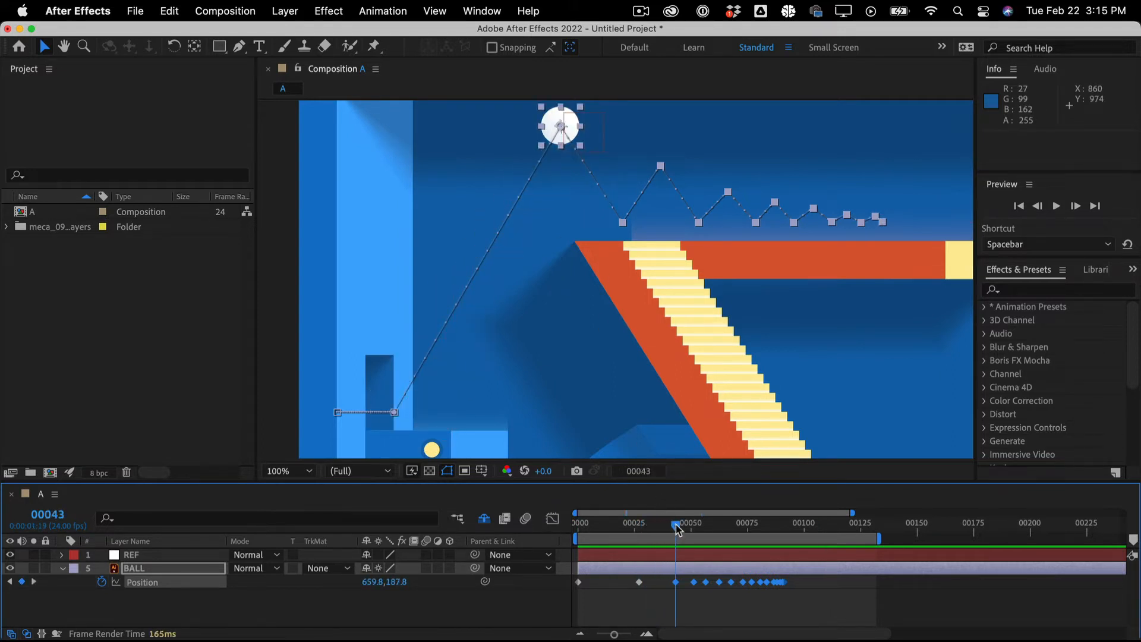
{"action": "left_click", "coordinate": [547, 604]}
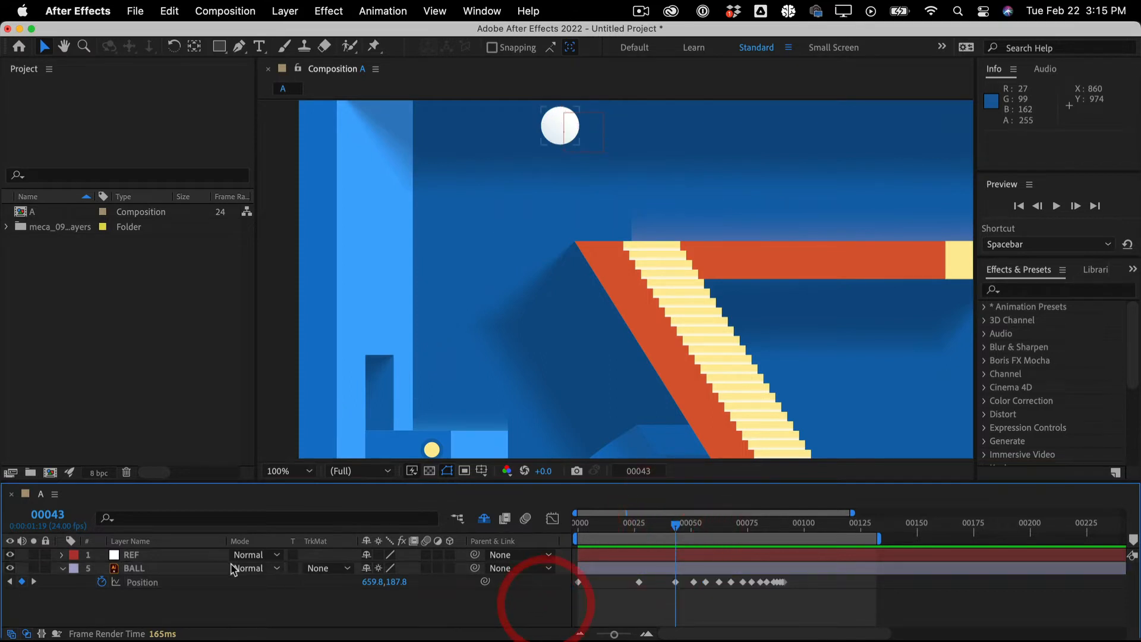
{"action": "left_click", "coordinate": [182, 569]}
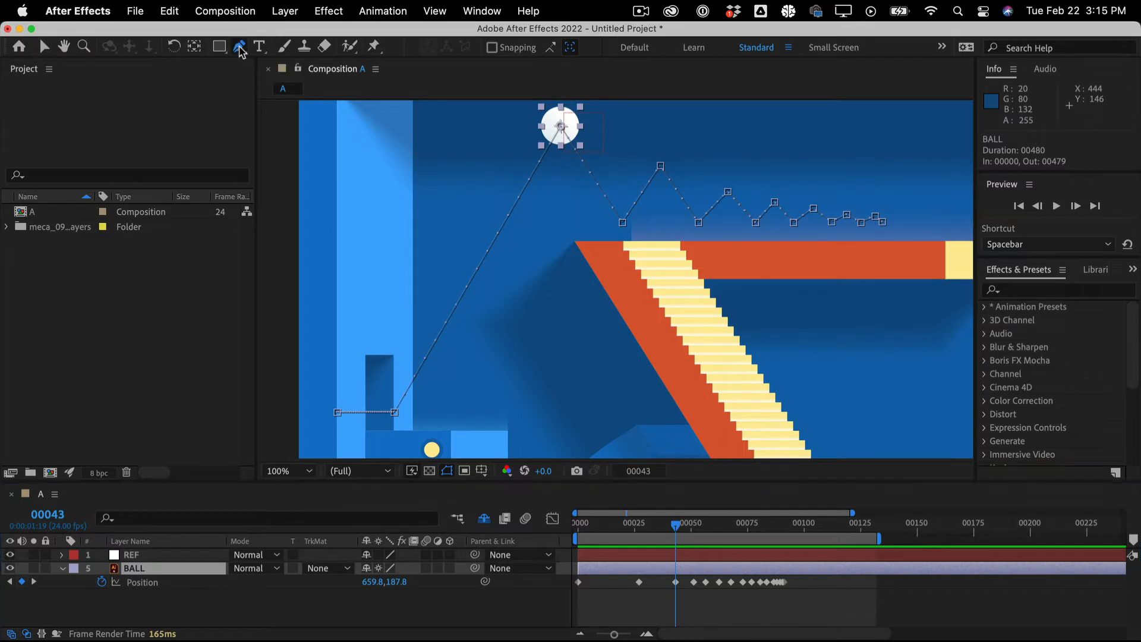
{"action": "left_click", "coordinate": [240, 51]}
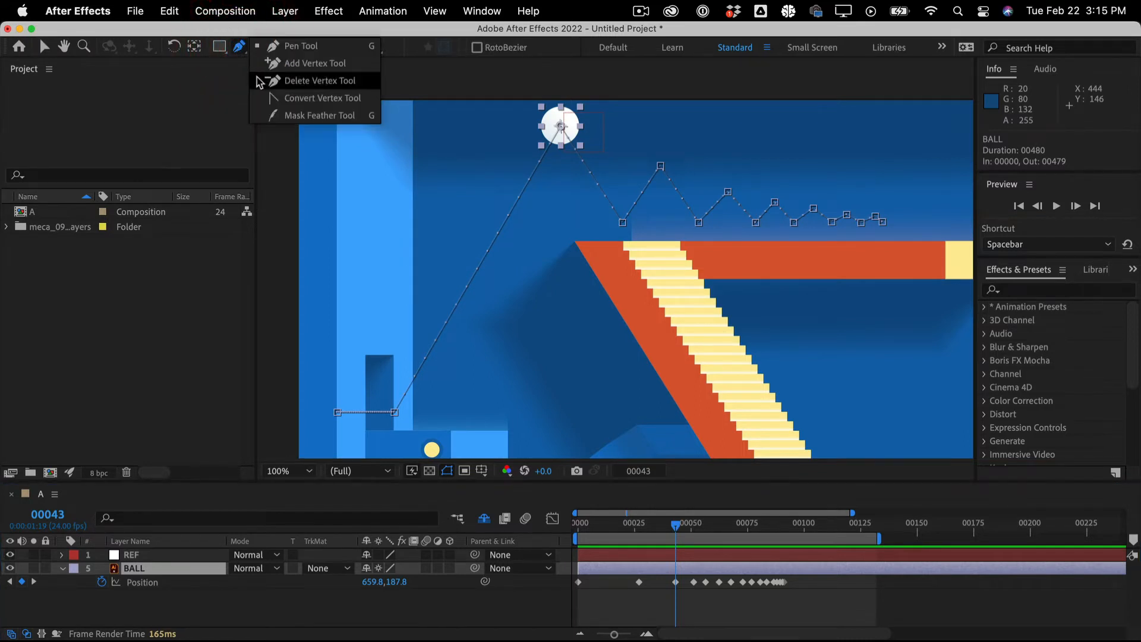
{"action": "left_click", "coordinate": [277, 99]}
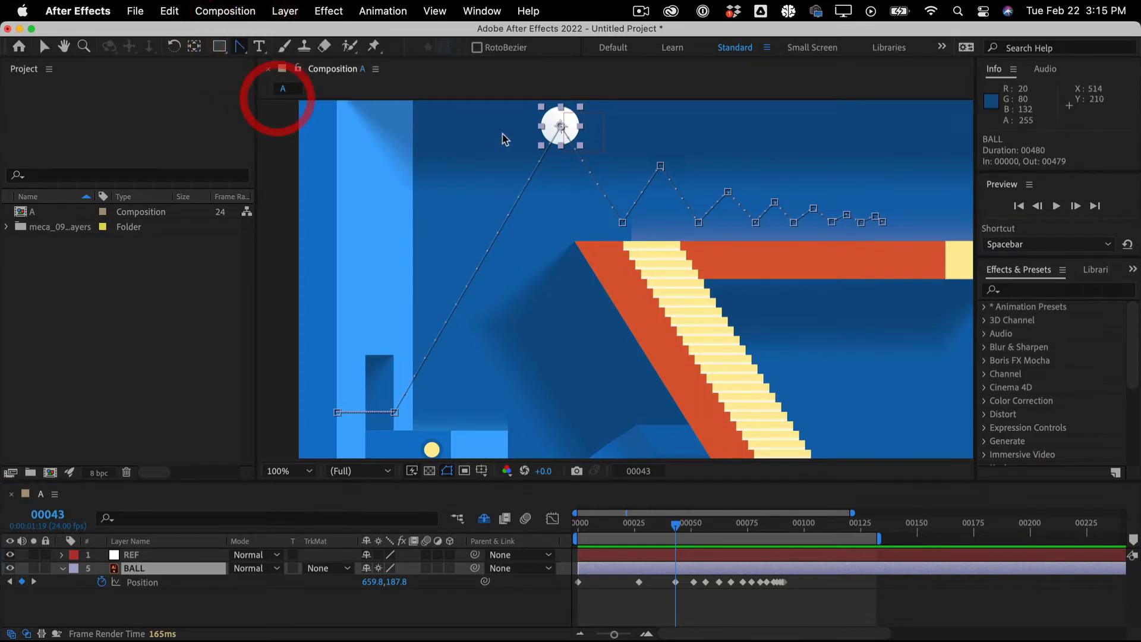
{"action": "left_click_drag", "start_coordinate": [562, 127], "coordinate": [598, 126]}
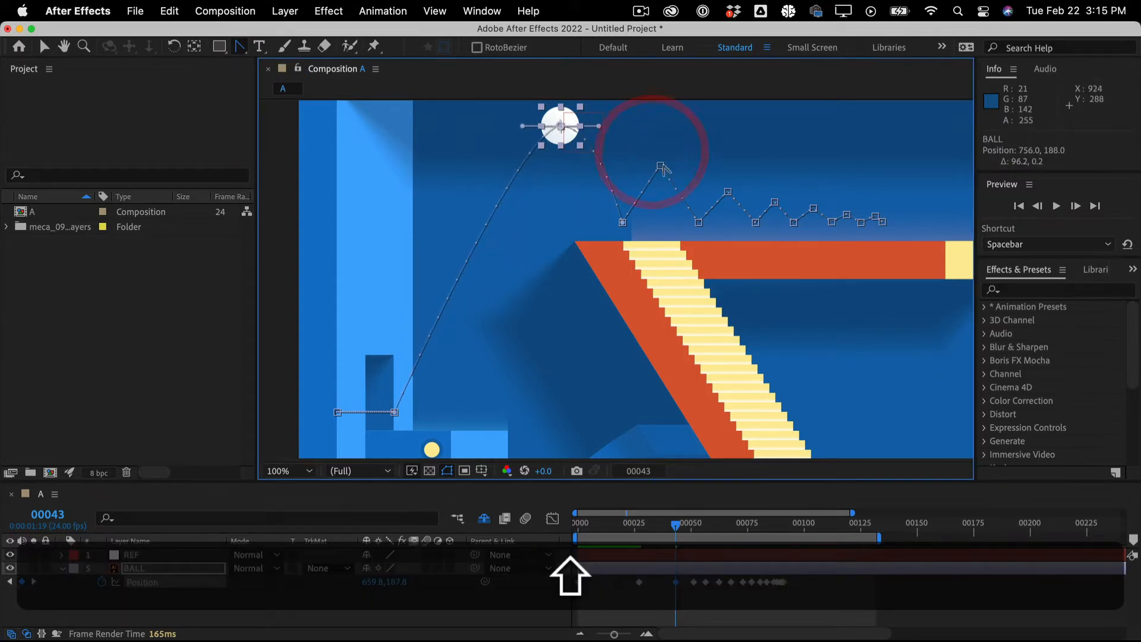
{"action": "left_click_drag", "start_coordinate": [660, 166], "coordinate": [686, 169]}
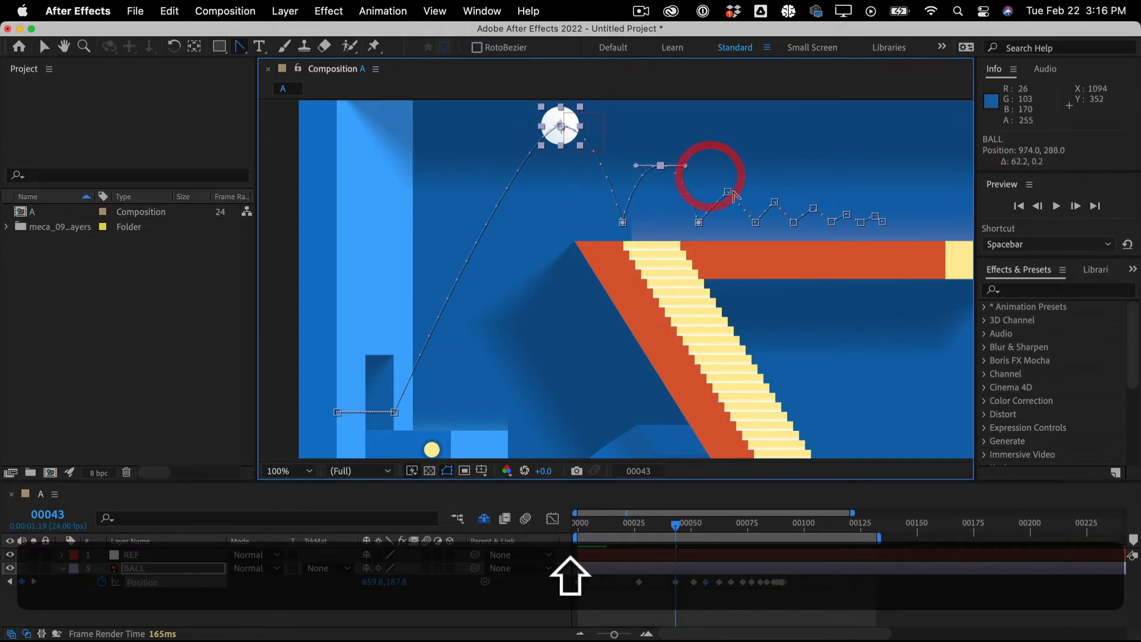
{"action": "left_click_drag", "start_coordinate": [728, 191], "coordinate": [882, 215]}
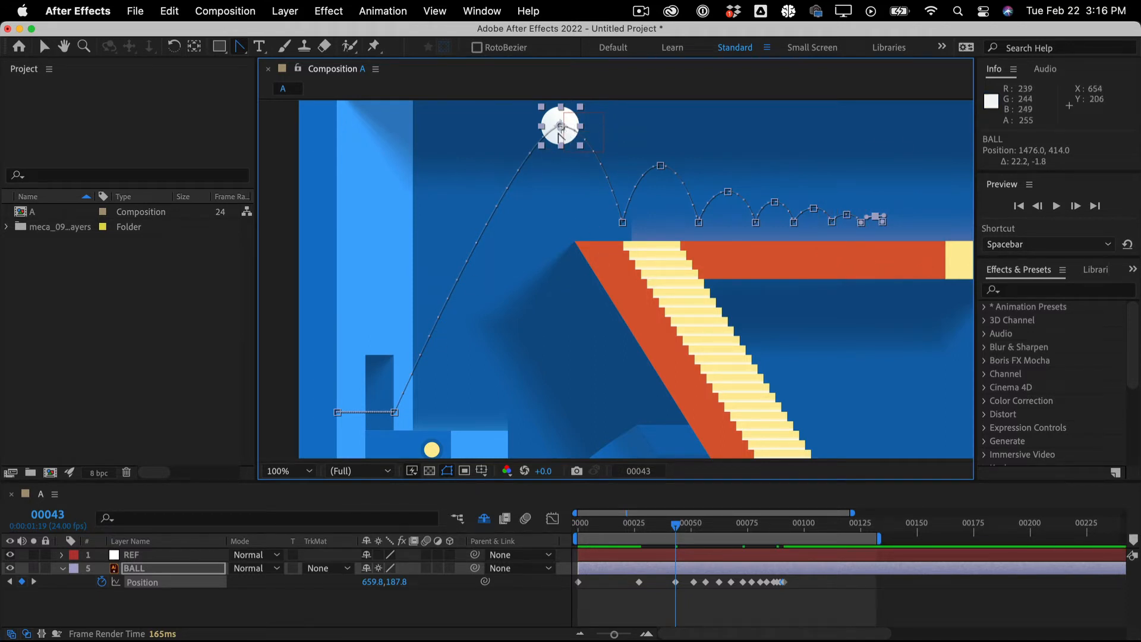
{"action": "key", "text": "a"}
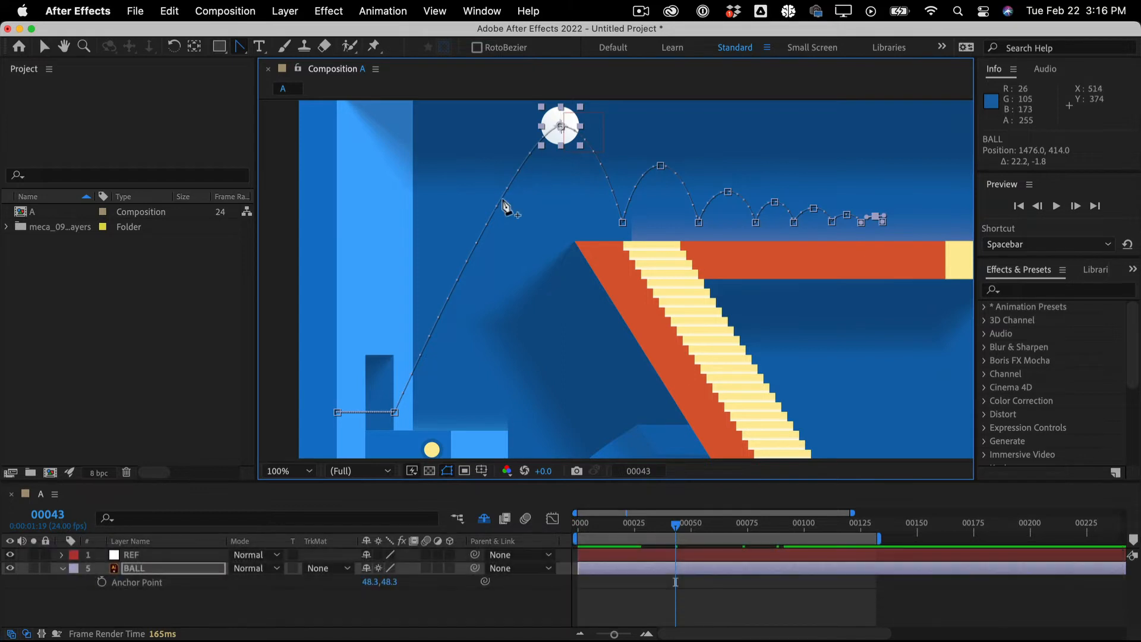
{"action": "left_click", "coordinate": [503, 202]}
{"action": "key", "text": "super+z"}
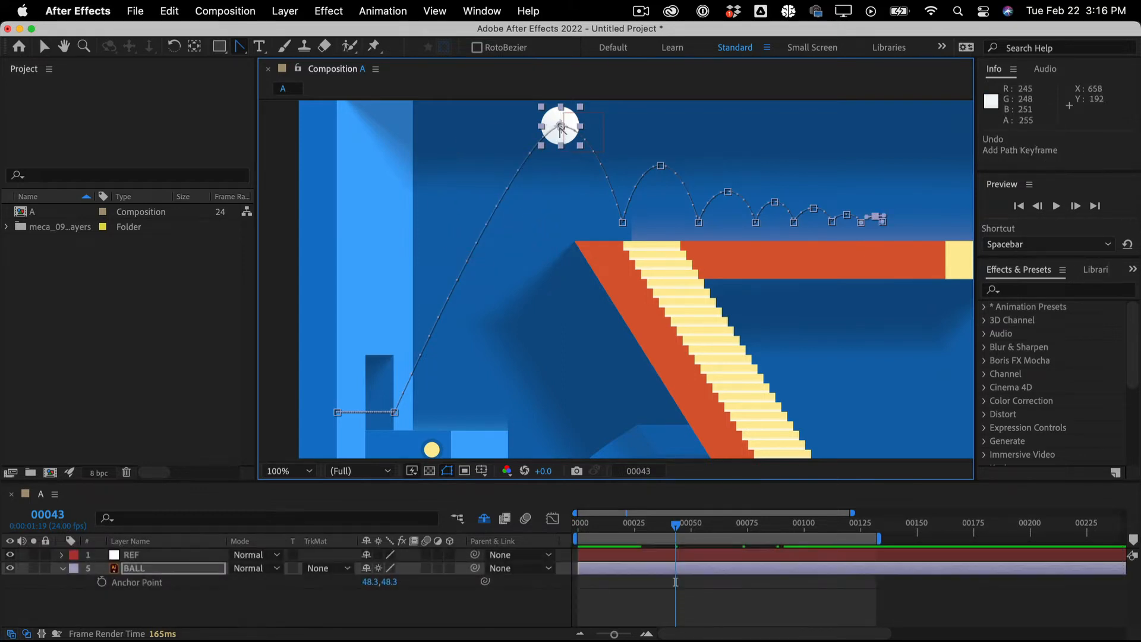
Extend only the incoming handle of the BALL path's frame 43 peak outward by about 54 px and preview the arc from the beginning
{"action": "left_click", "coordinate": [159, 565]}
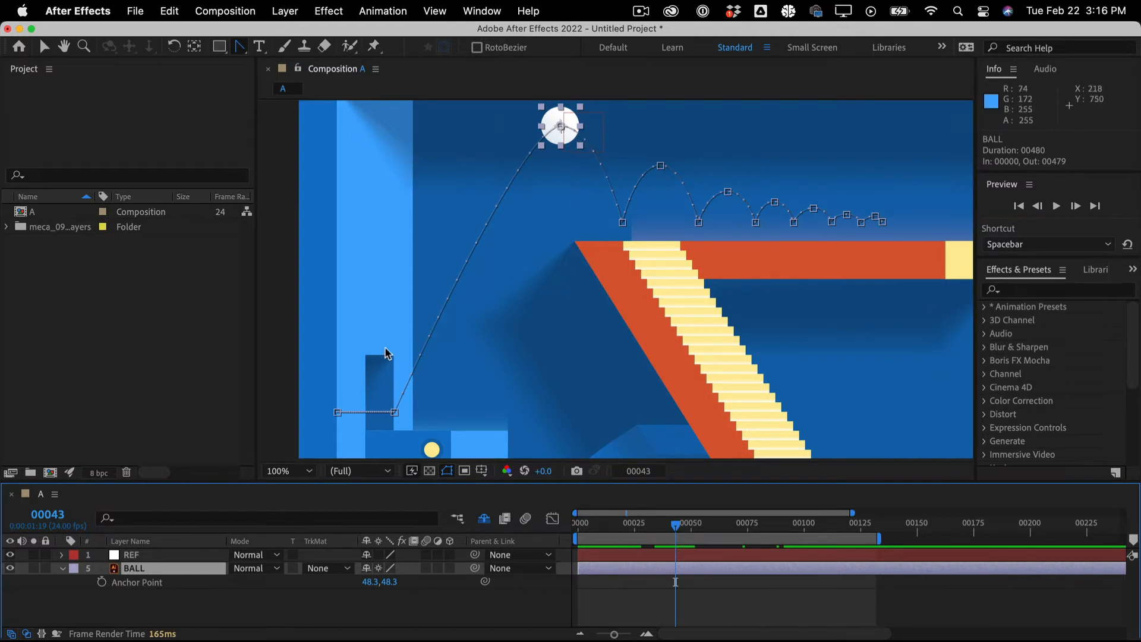
{"action": "key", "text": "v"}
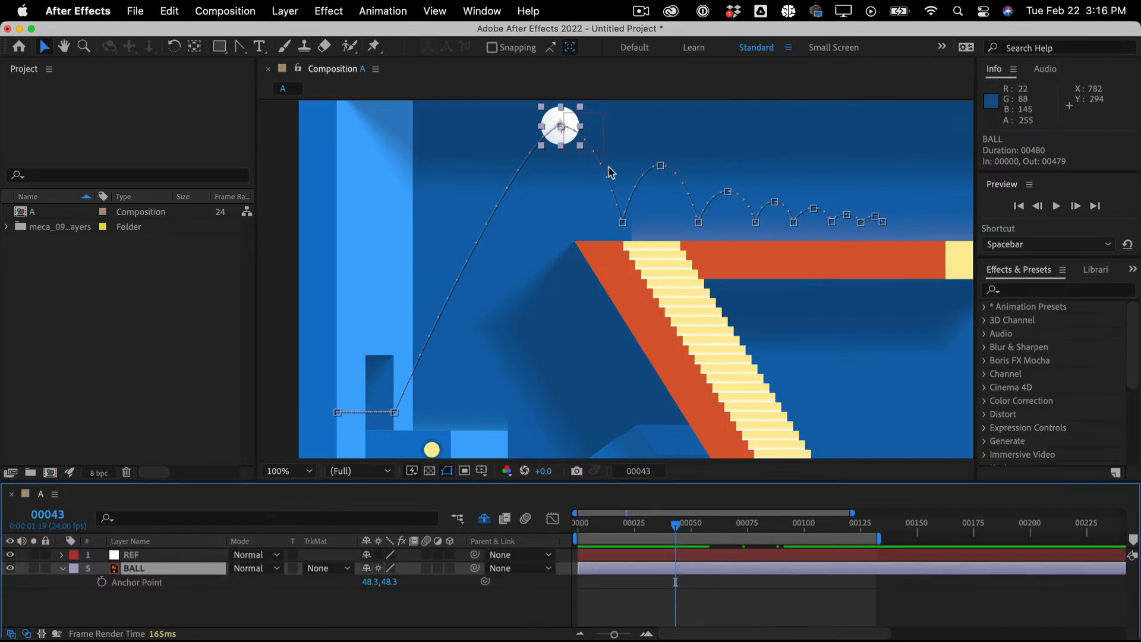
{"action": "left_click", "coordinate": [605, 173]}
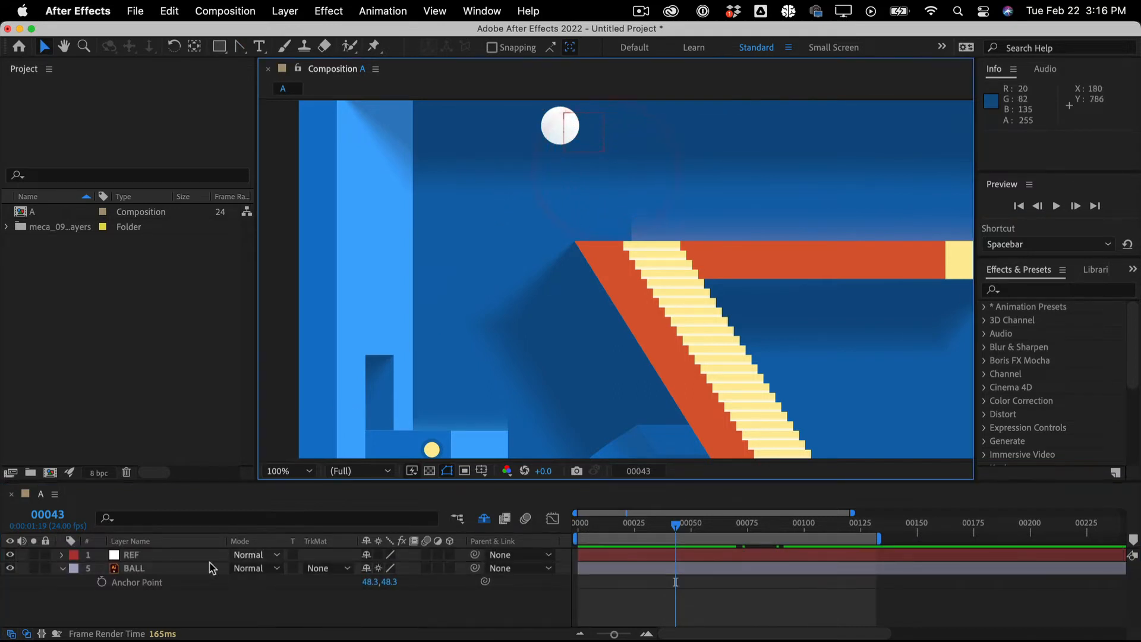
{"action": "left_click", "coordinate": [173, 568]}
{"action": "left_click", "coordinate": [561, 127]}
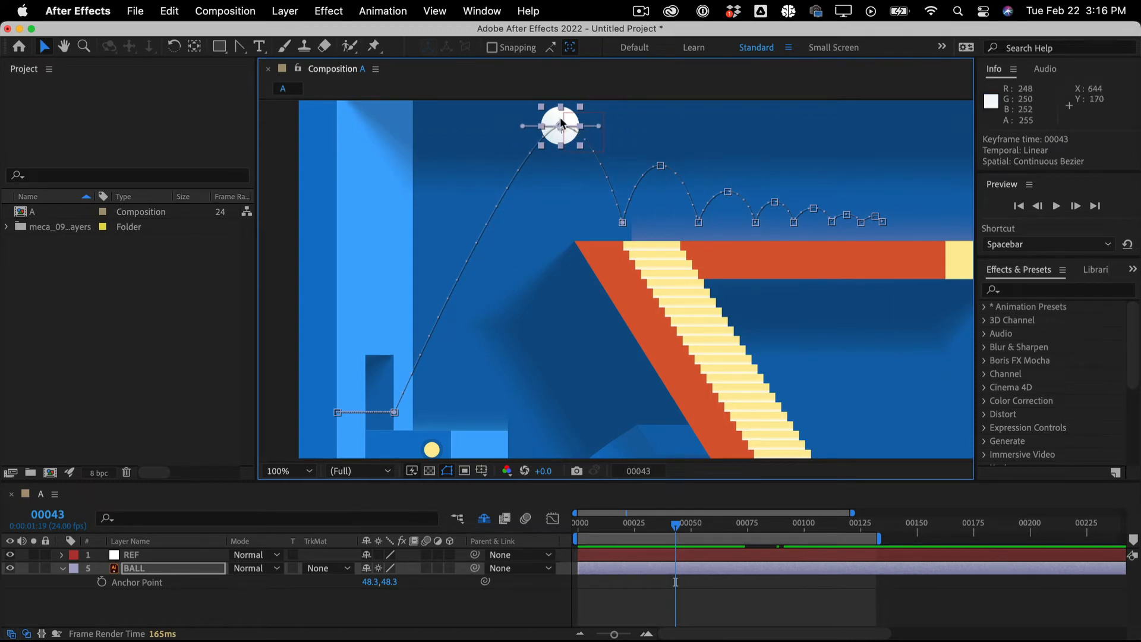
{"action": "key", "text": "alt"}
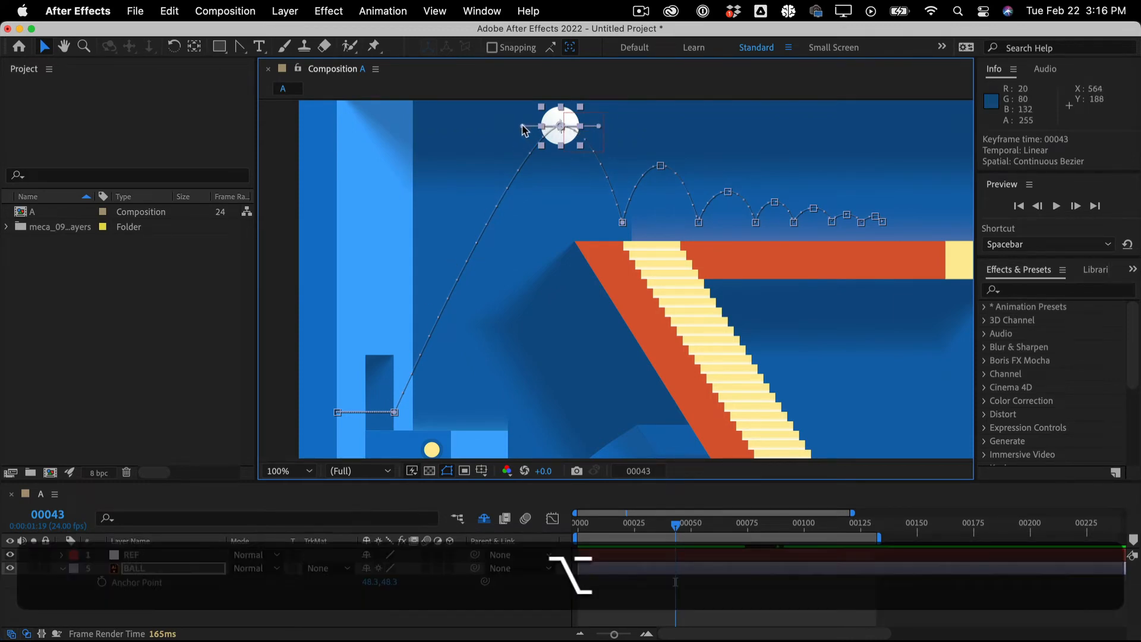
{"action": "left_click_drag", "start_coordinate": [521, 127], "coordinate": [508, 127]}
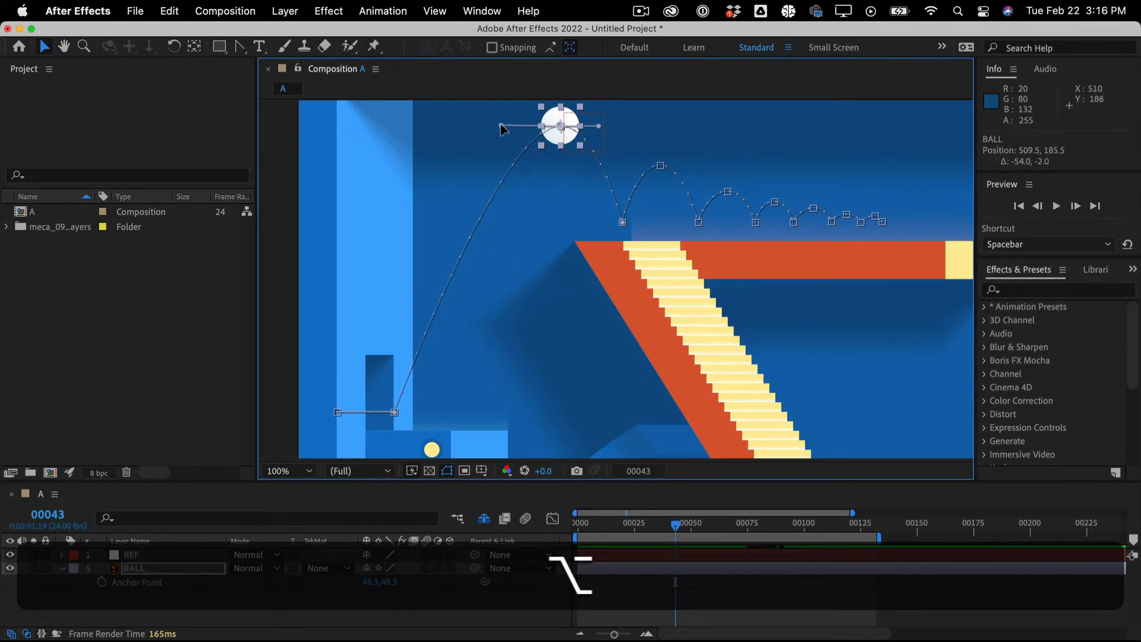
{"action": "left_click_drag", "start_coordinate": [500, 125], "coordinate": [501, 124]}
{"action": "left_click_drag", "start_coordinate": [644, 524], "coordinate": [488, 530]}
{"action": "key", "text": "space"}
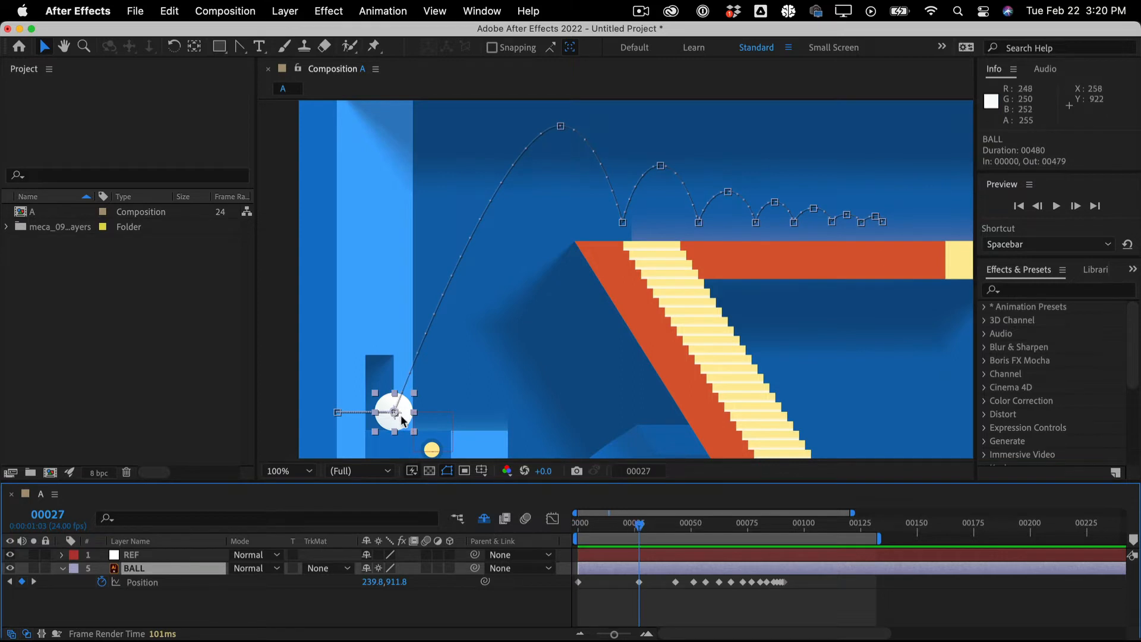
Move the BALL's frame 27 Position keyframe to 267.8, 911.8 and raise the frame 43 peak to about 657.8, 163.8
{"action": "left_click_drag", "start_coordinate": [402, 419], "coordinate": [412, 420]}
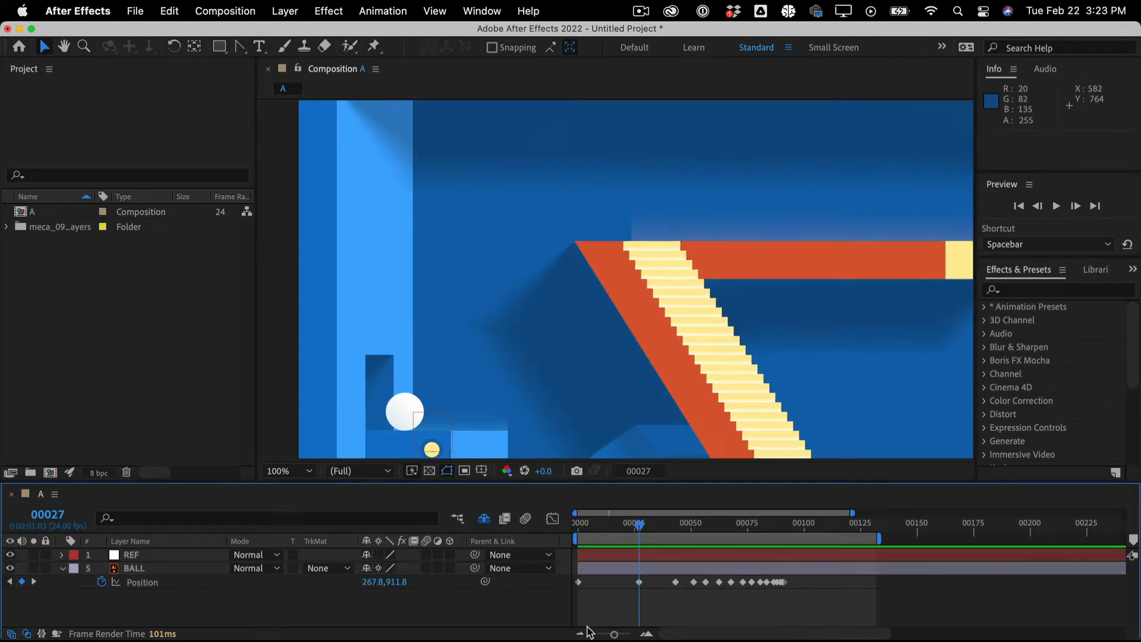
{"action": "left_click", "coordinate": [635, 523]}
{"action": "left_click", "coordinate": [657, 572]}
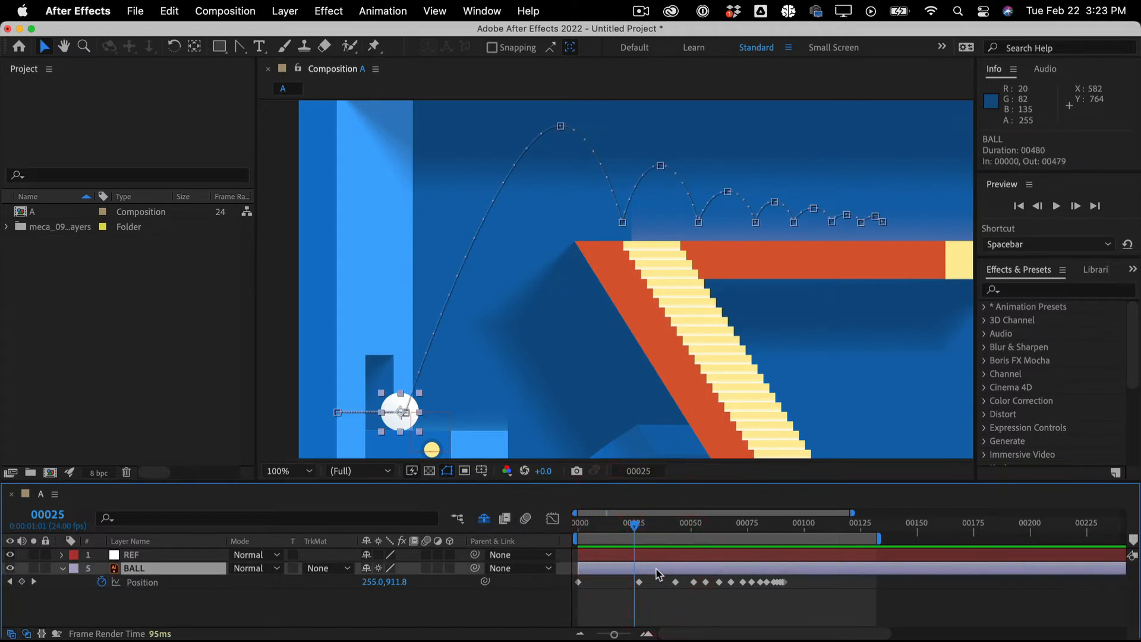
{"action": "key", "text": "k"}
{"action": "left_click_drag", "start_coordinate": [561, 126], "coordinate": [561, 118]}
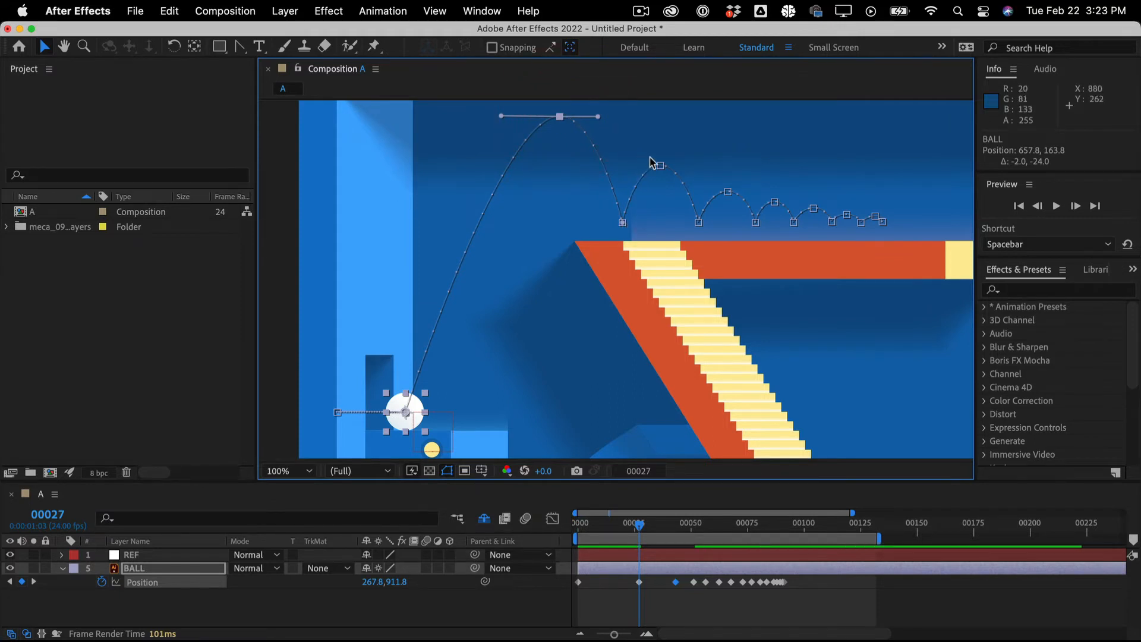
Try to shift all of the BALL's Position keyframes from frame 43 onward up together by about 12 px
{"action": "left_click_drag", "start_coordinate": [812, 594], "coordinate": [670, 578]}
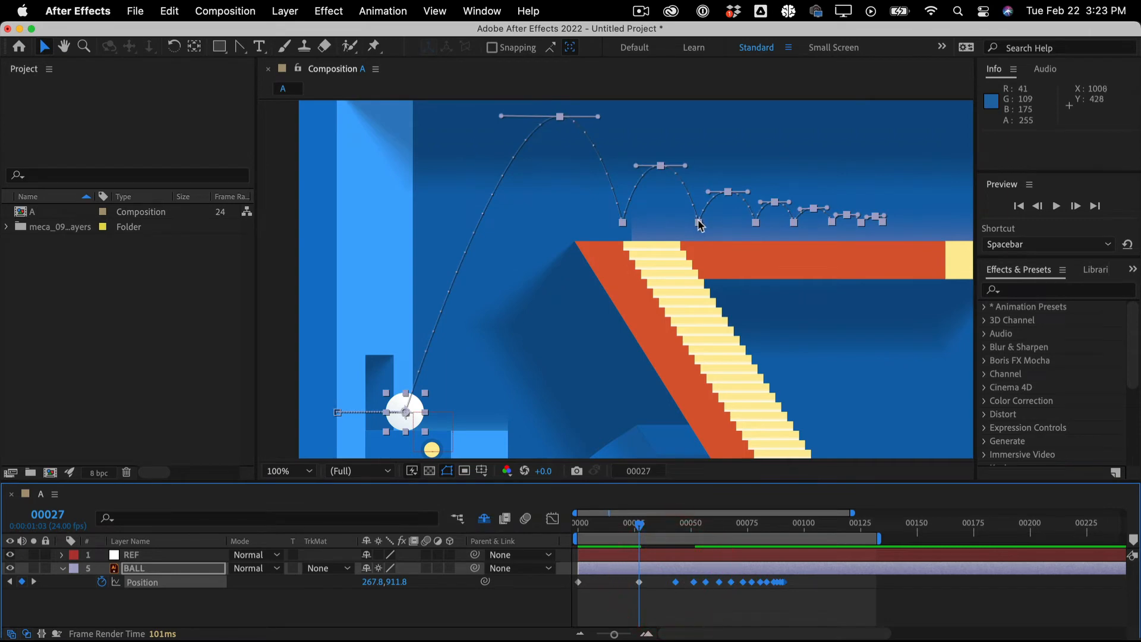
{"action": "left_click_drag", "start_coordinate": [700, 224], "coordinate": [700, 214]}
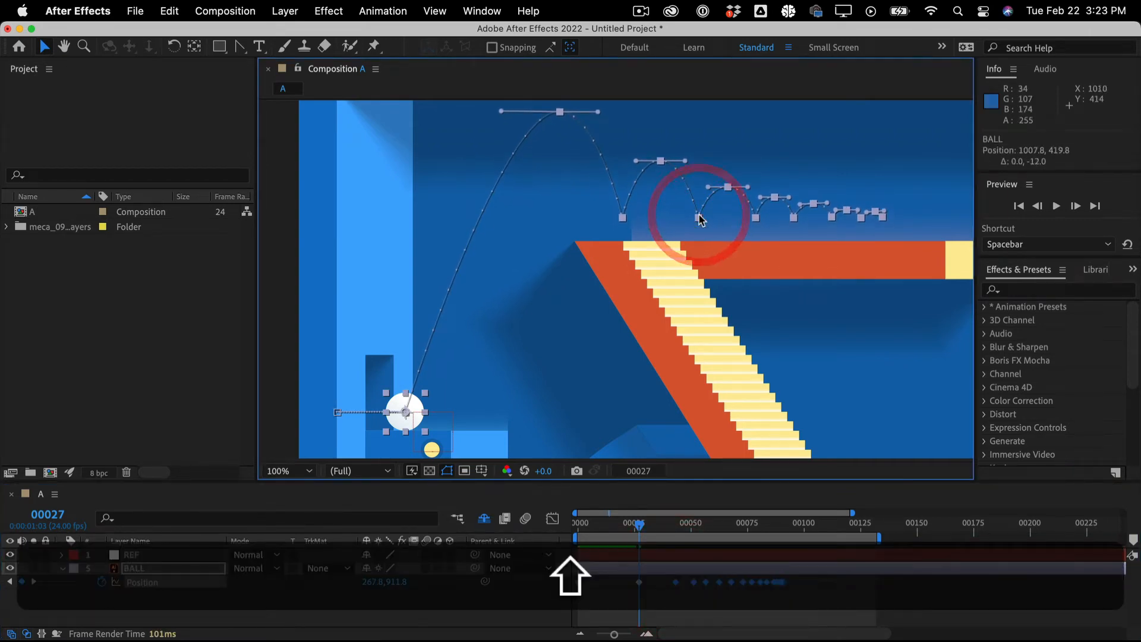
{"action": "key", "text": "shift+super+minus"}
{"action": "key", "text": "super+z"}
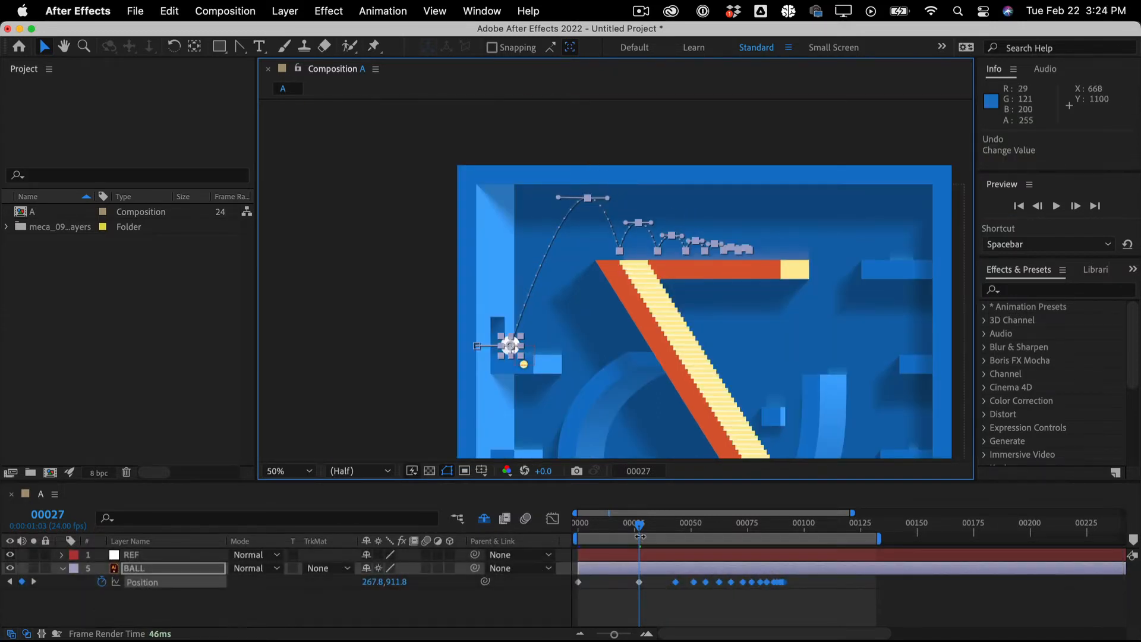
At frame 91, shift all BALL Position keyframes after the frame 43 peak horizontally to the right by 24 px
{"action": "left_click_drag", "start_coordinate": [639, 531], "coordinate": [677, 523]}
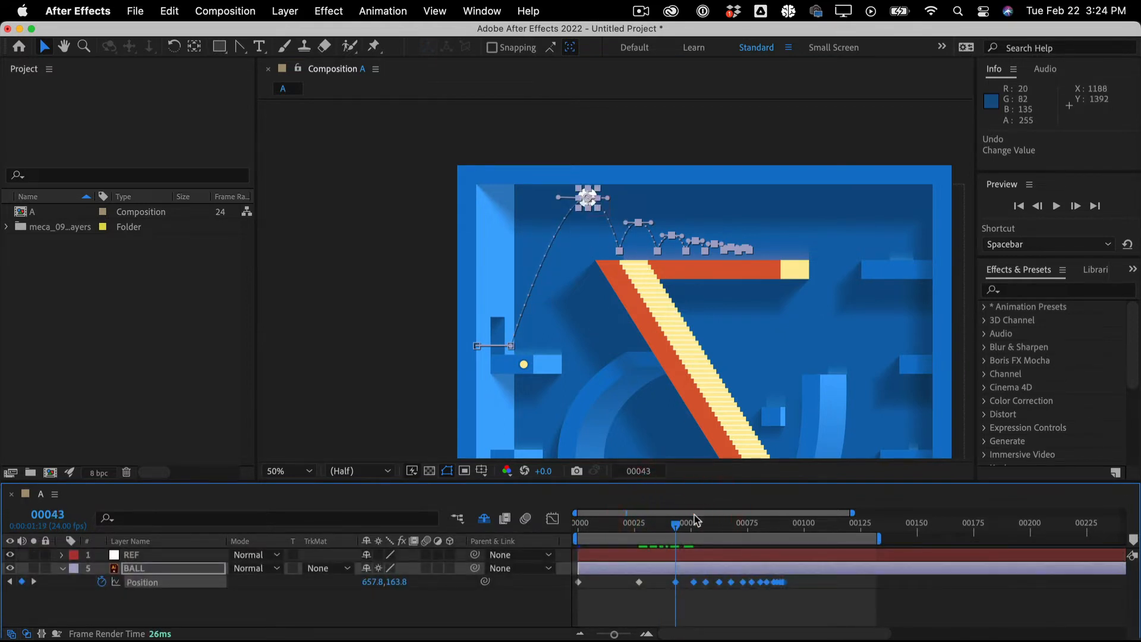
{"action": "left_click_drag", "start_coordinate": [677, 529], "coordinate": [786, 523]}
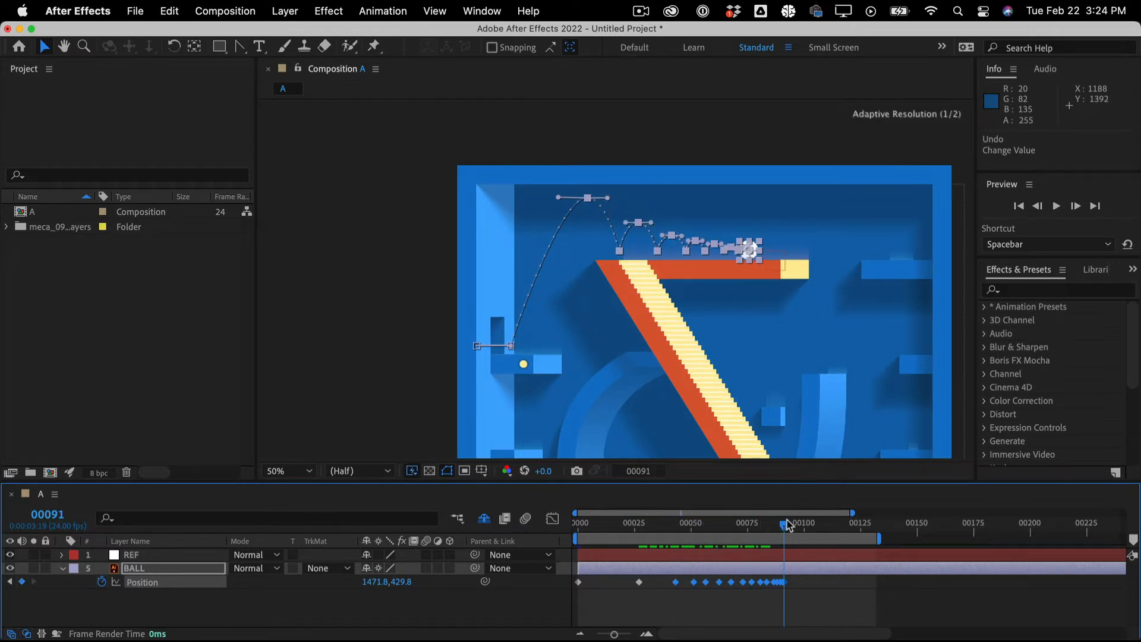
{"action": "key", "text": "shift+super+i"}
{"action": "scroll", "coordinate": [701, 238], "scroll_direction": "up", "scroll_amount": 1}
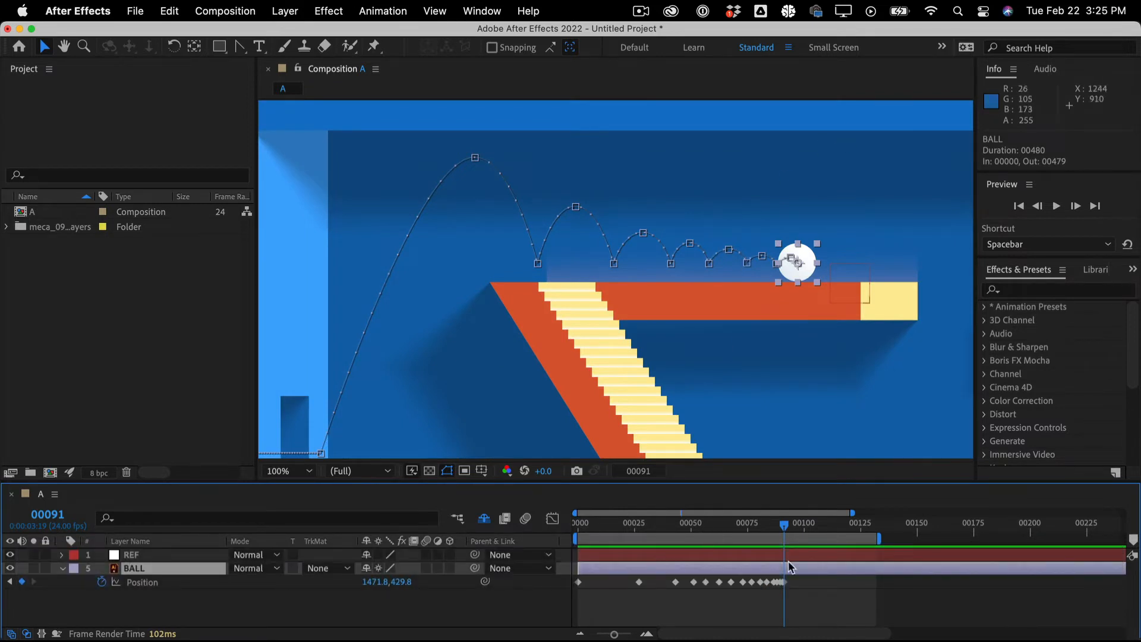
{"action": "left_click_drag", "start_coordinate": [793, 585], "coordinate": [654, 601]}
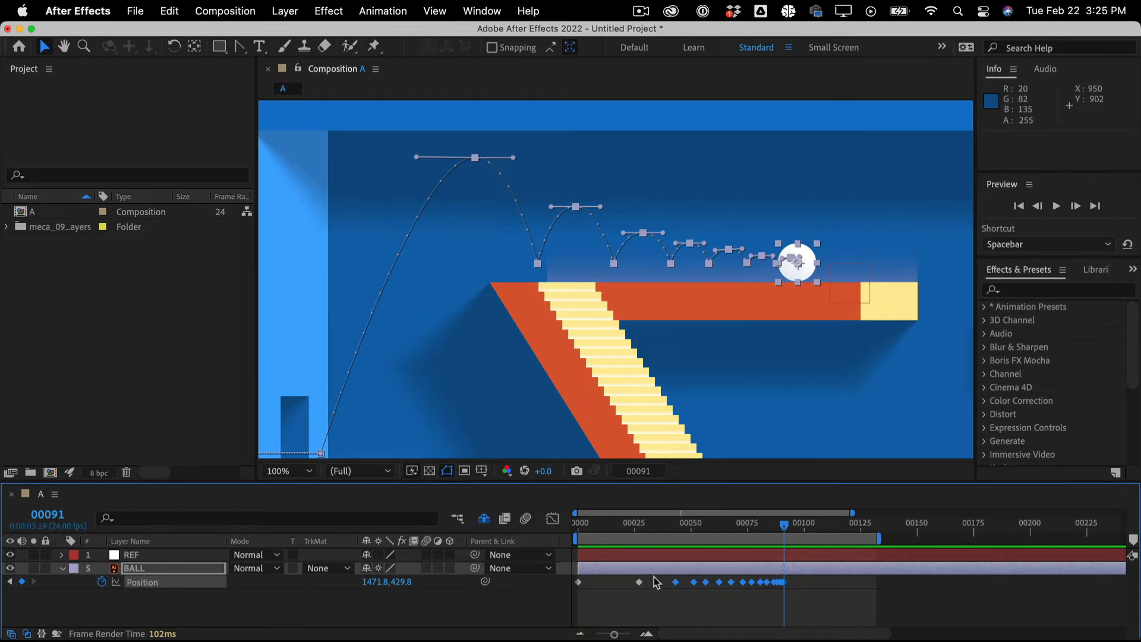
{"action": "left_click", "coordinate": [675, 582], "text": "shift"}
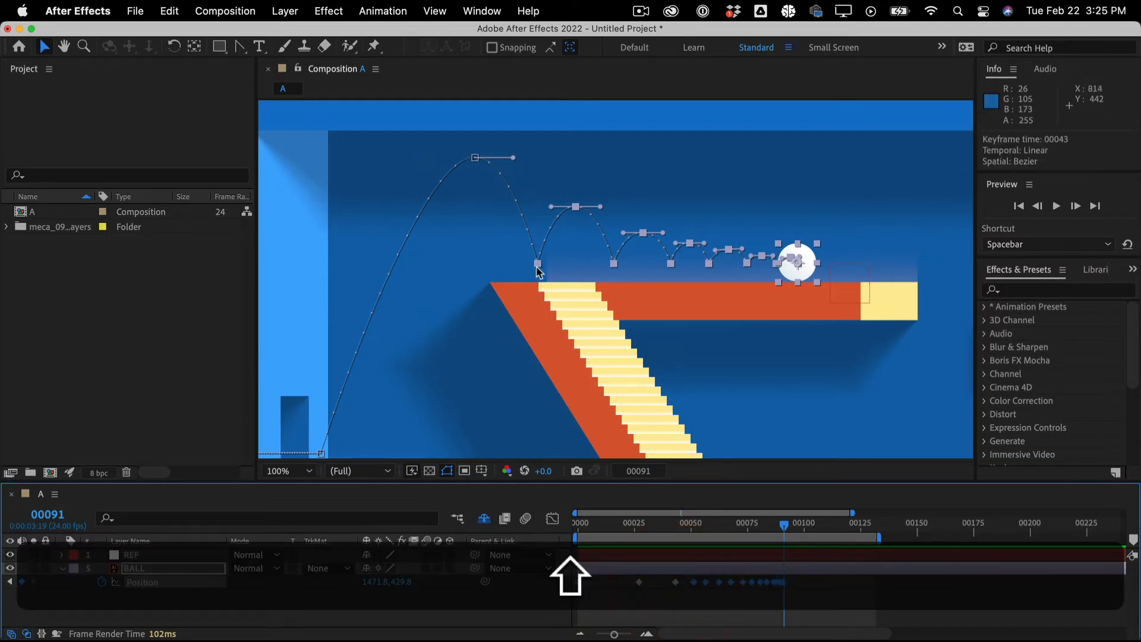
{"action": "left_click_drag", "start_coordinate": [536, 262], "coordinate": [544, 264]}
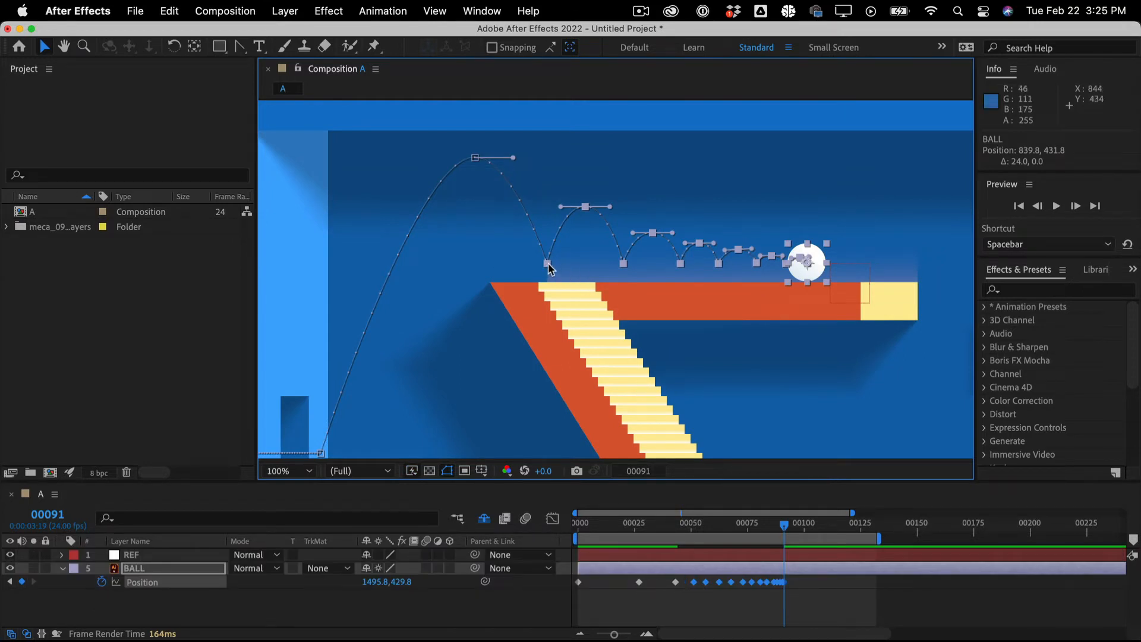
Shift the BALL keyframes after the first platform landing right by 22 px and scrub through the widened bounces to frame 97
{"action": "key", "text": "shift"}
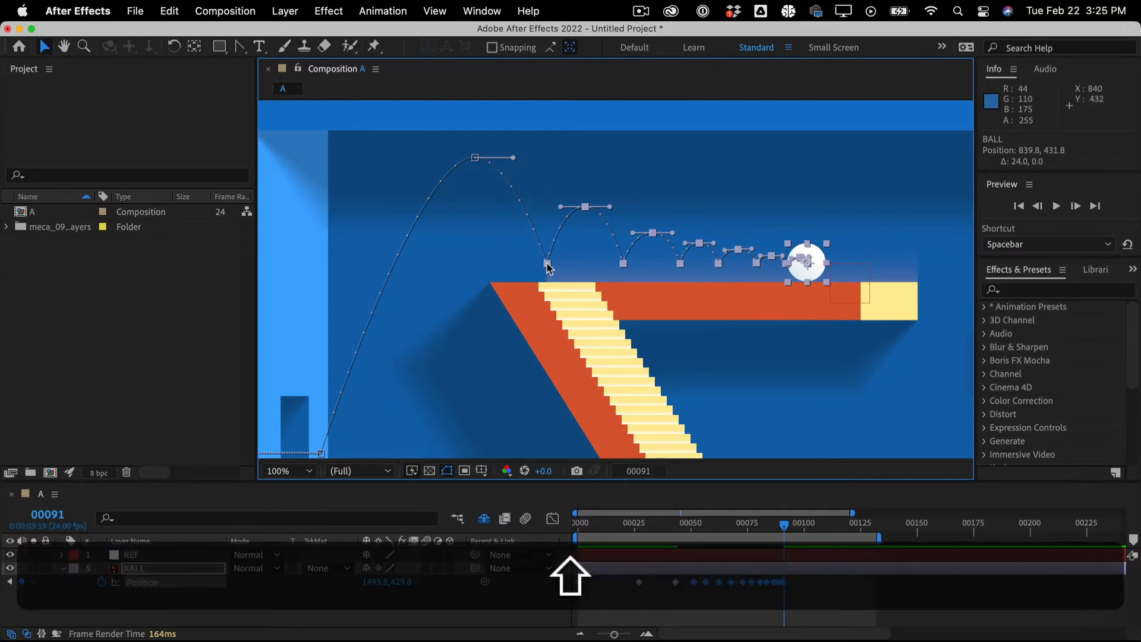
{"action": "left_click", "coordinate": [548, 264], "text": "shift"}
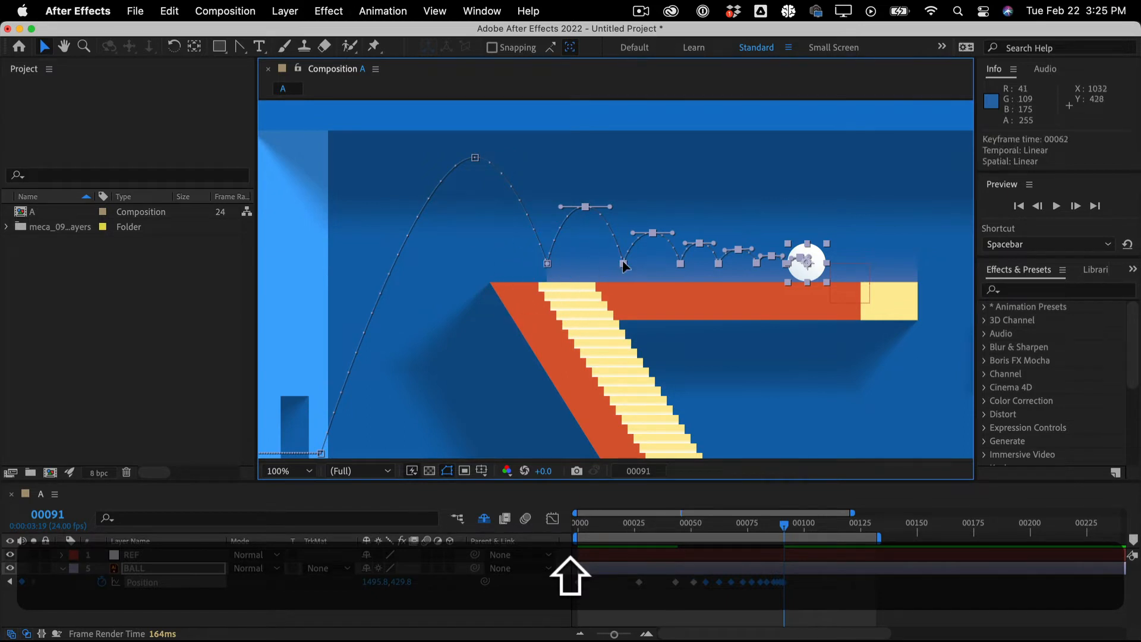
{"action": "left_click_drag", "start_coordinate": [624, 265], "coordinate": [633, 266]}
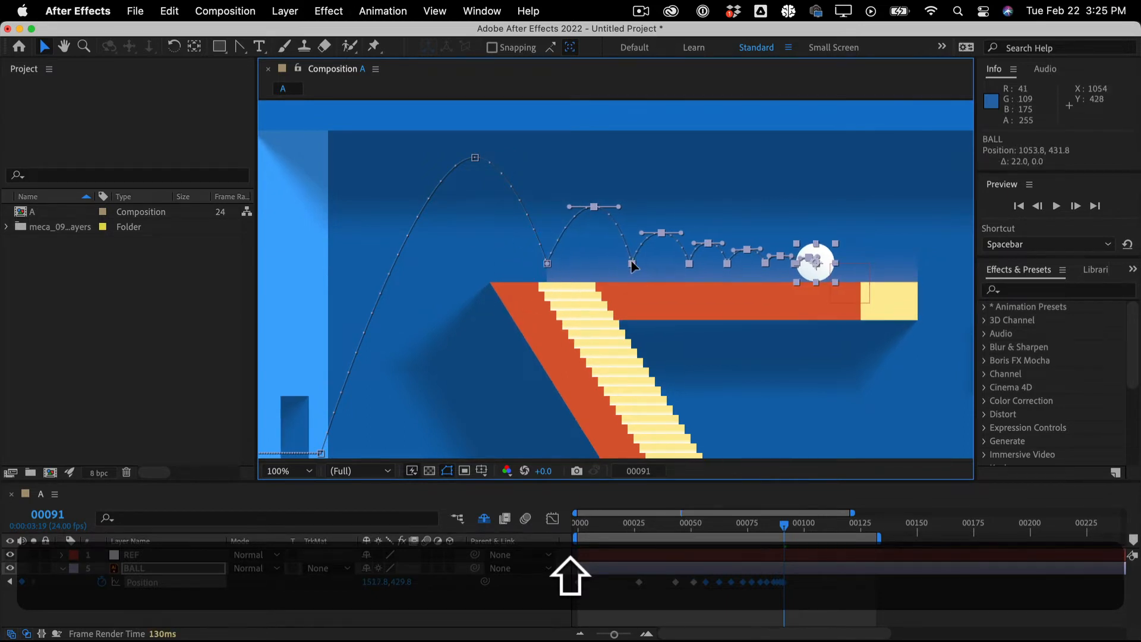
{"action": "left_click", "coordinate": [688, 377]}
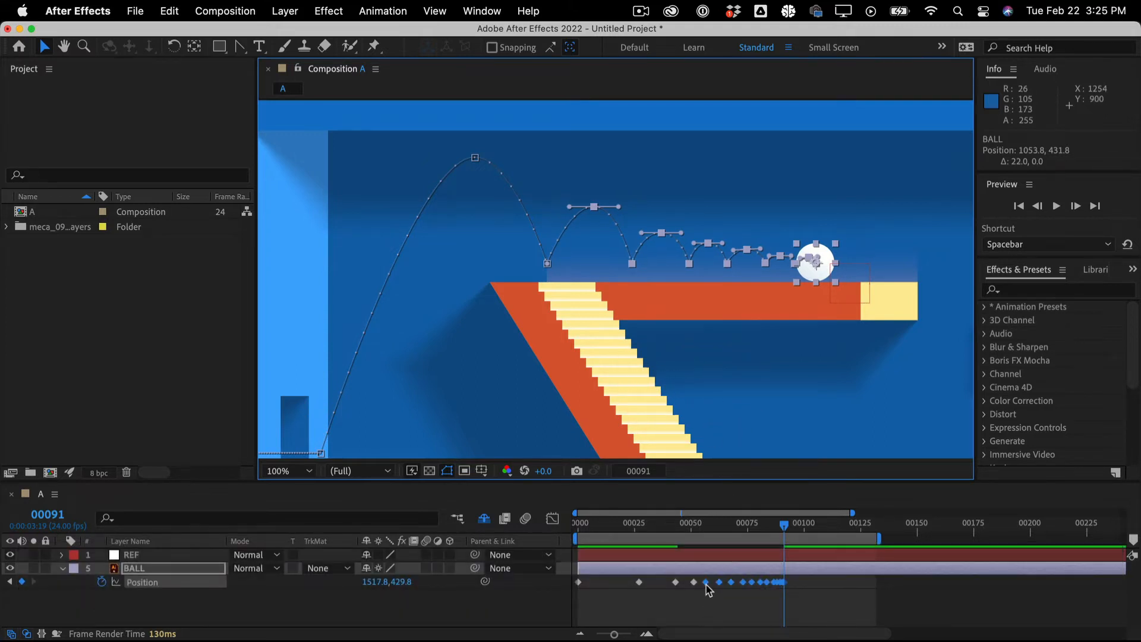
{"action": "mouse_move", "coordinate": [707, 588]}
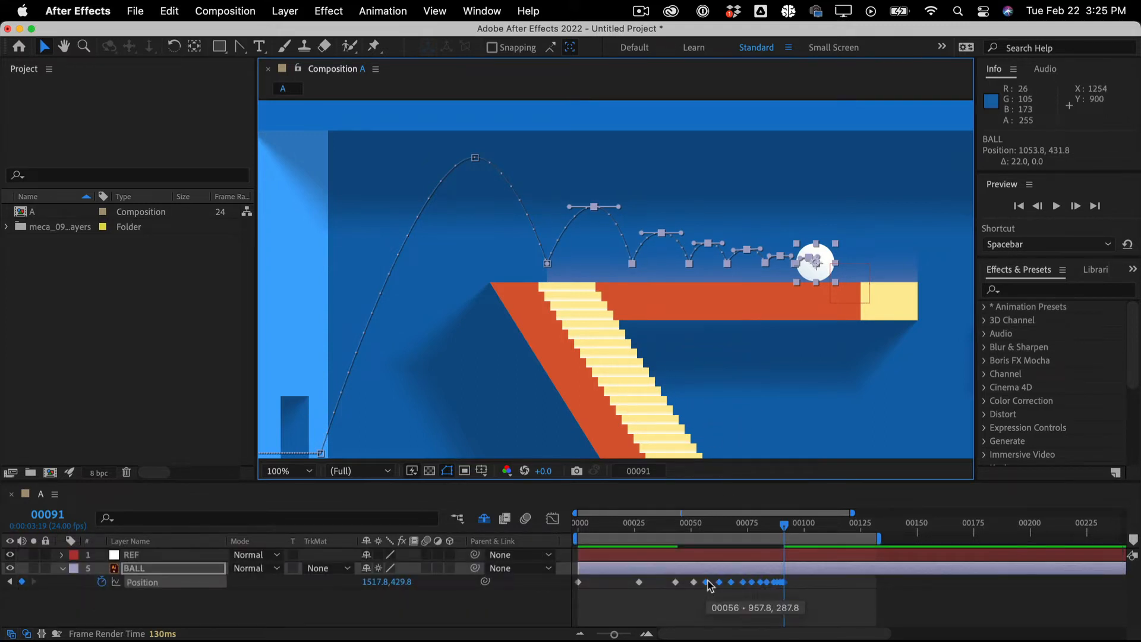
{"action": "left_click_drag", "start_coordinate": [730, 527], "coordinate": [800, 469]}
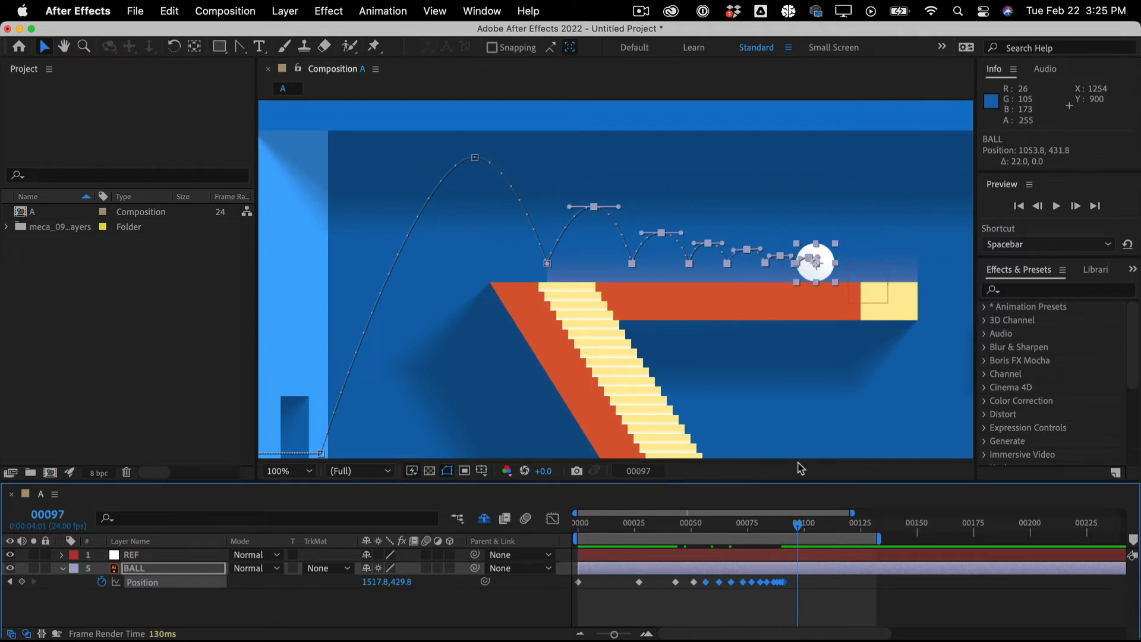
Preview the ball's full bounce animation from frame 0 with the composition view zoomed out to 100%
{"action": "left_click", "coordinate": [451, 616]}
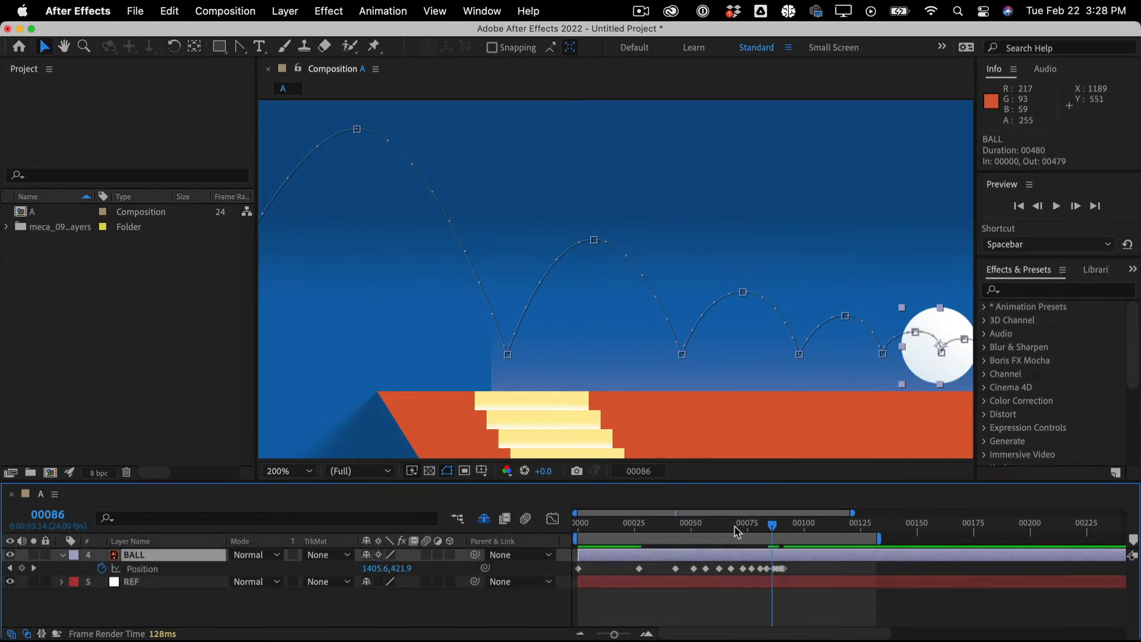
{"action": "left_click", "coordinate": [427, 518]}
{"action": "key", "text": "space"}
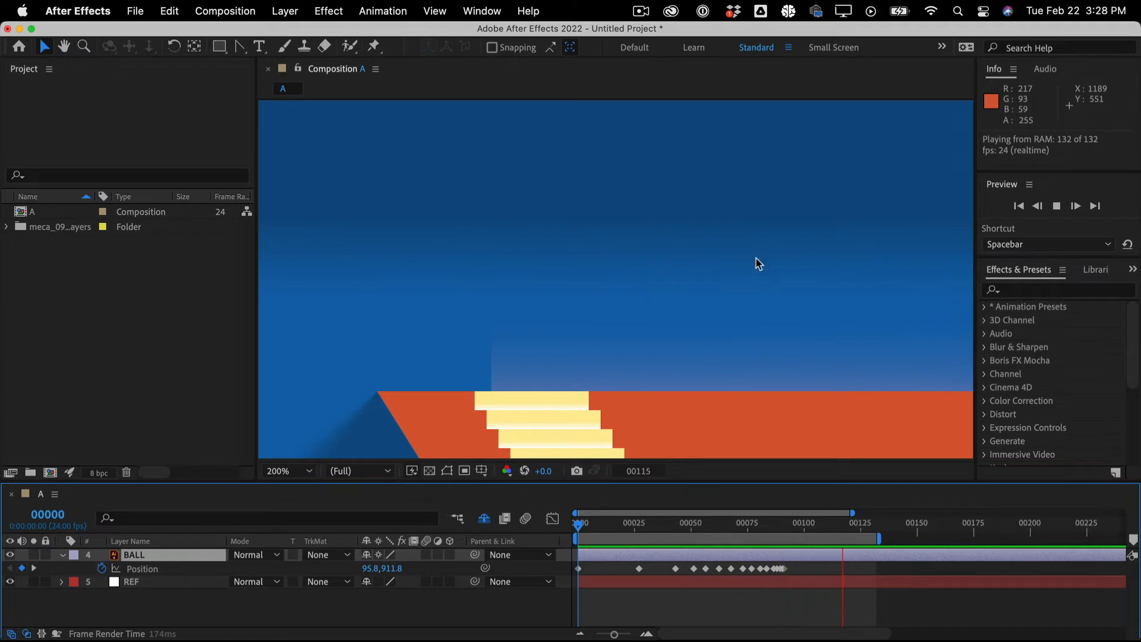
{"action": "key", "text": "super+minus"}
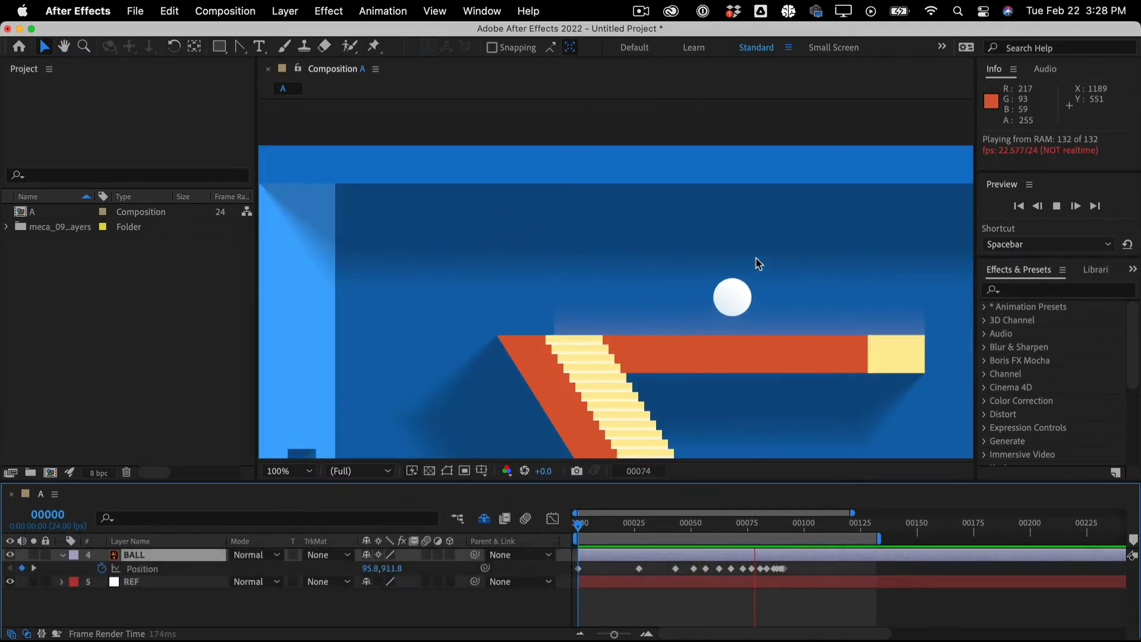
{"action": "key", "text": "space"}
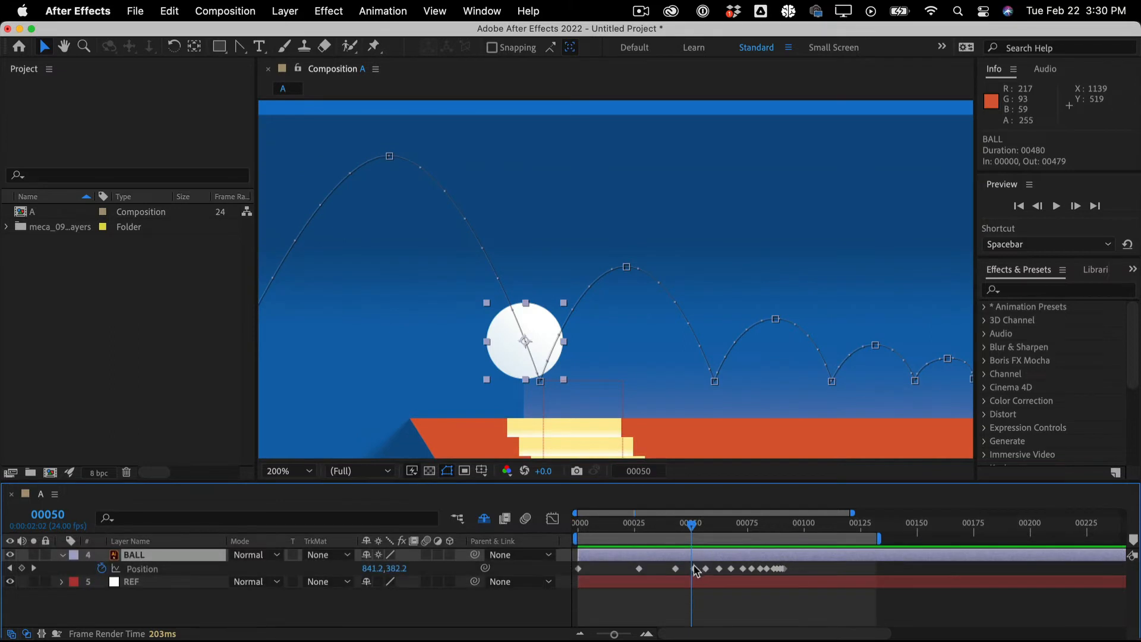
Move the BALL layer's first platform-landing Position keyframe one frame earlier, to frame 50
{"action": "left_click_drag", "start_coordinate": [694, 568], "coordinate": [691, 570]}
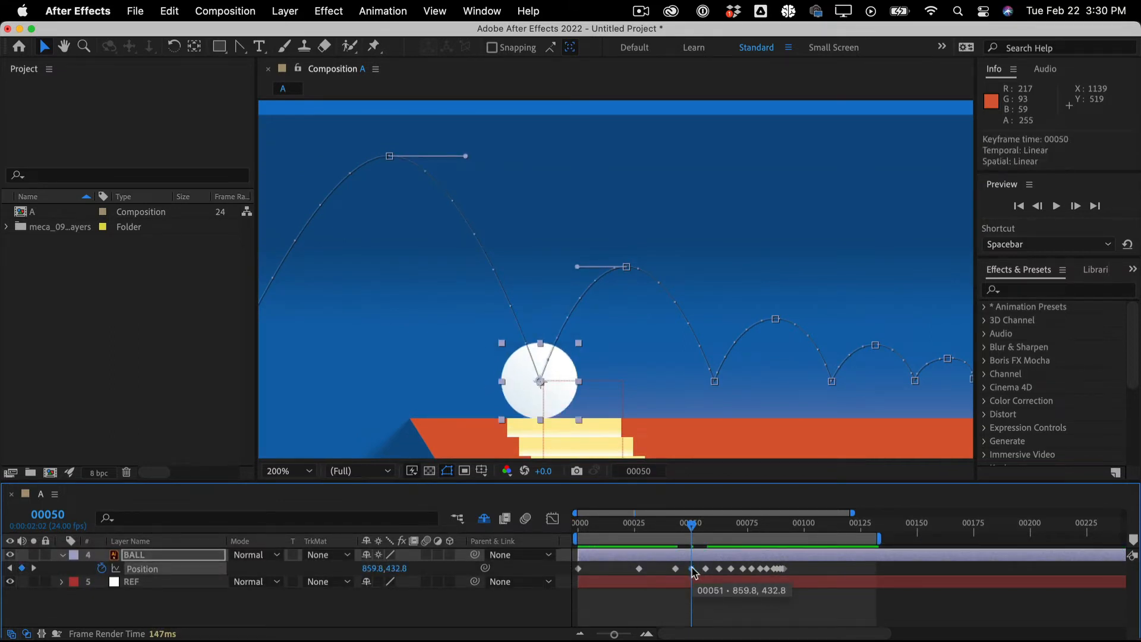
{"action": "left_click", "coordinate": [693, 569]}
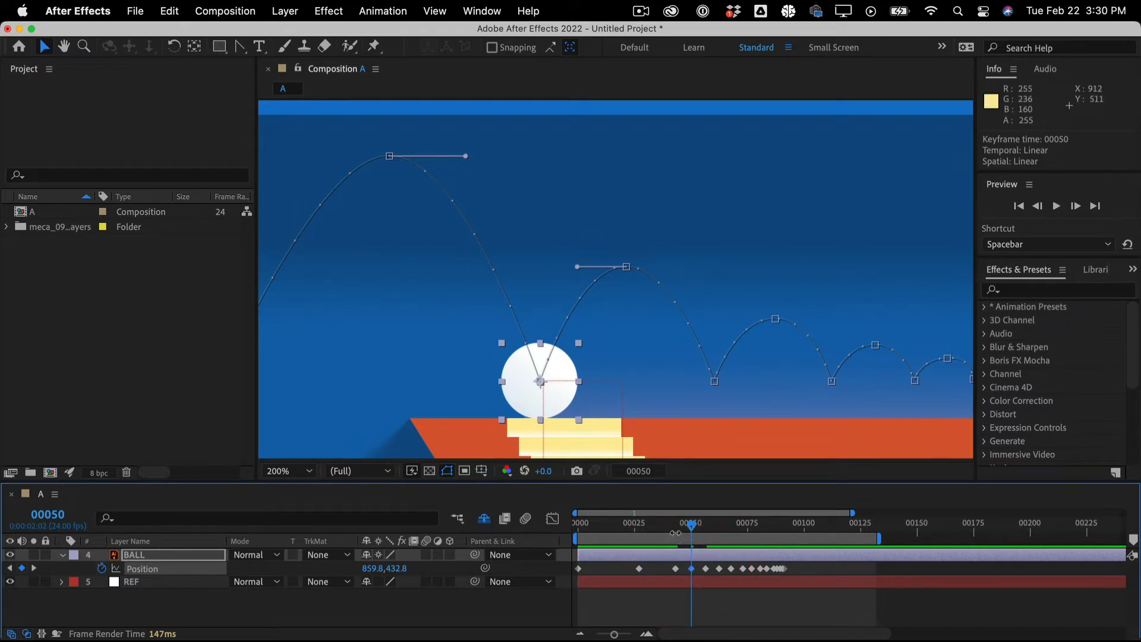
{"action": "key", "text": "shift+super+i"}
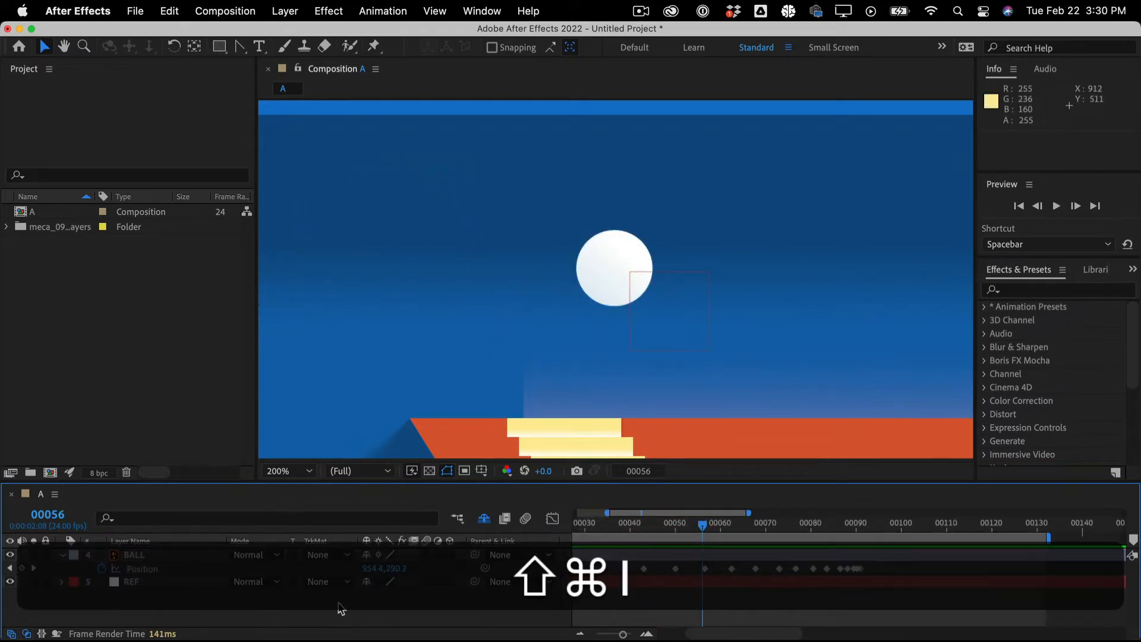
With the current time at frame 51, try nudging the BALL's frame 56 peak keyframe down and up
{"action": "left_click", "coordinate": [703, 569]}
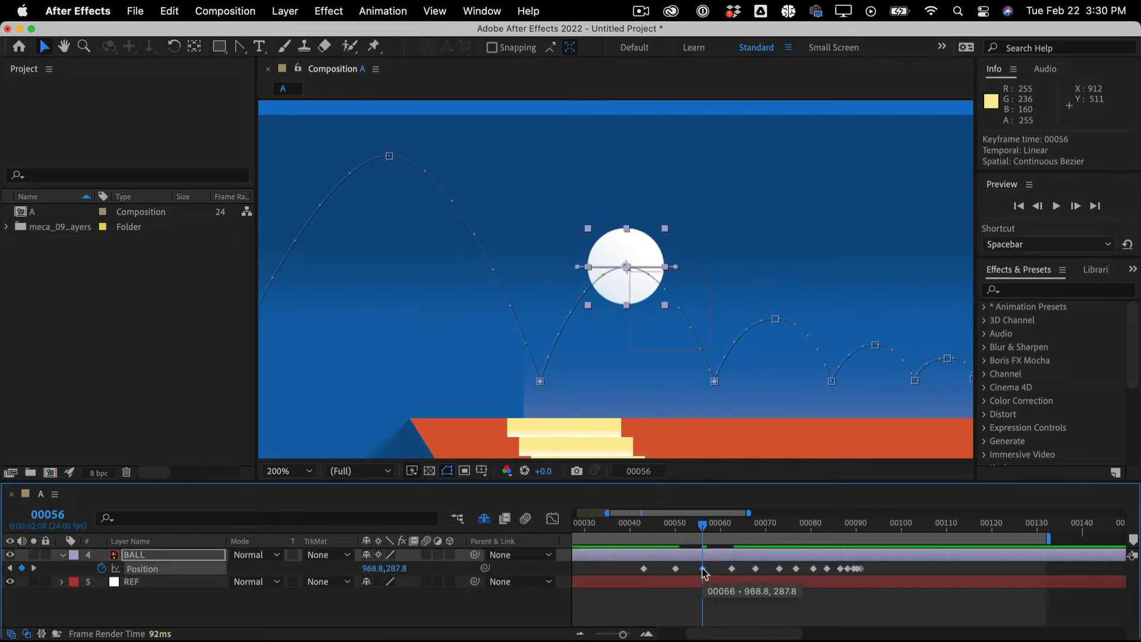
{"action": "mouse_move", "coordinate": [701, 524]}
{"action": "left_mouse_down"}
{"action": "mouse_move", "coordinate": [674, 530]}
{"action": "mouse_move", "coordinate": [720, 530]}
{"action": "mouse_move", "coordinate": [680, 531]}
{"action": "left_mouse_up"}
{"action": "key", "text": "alt+Down"}
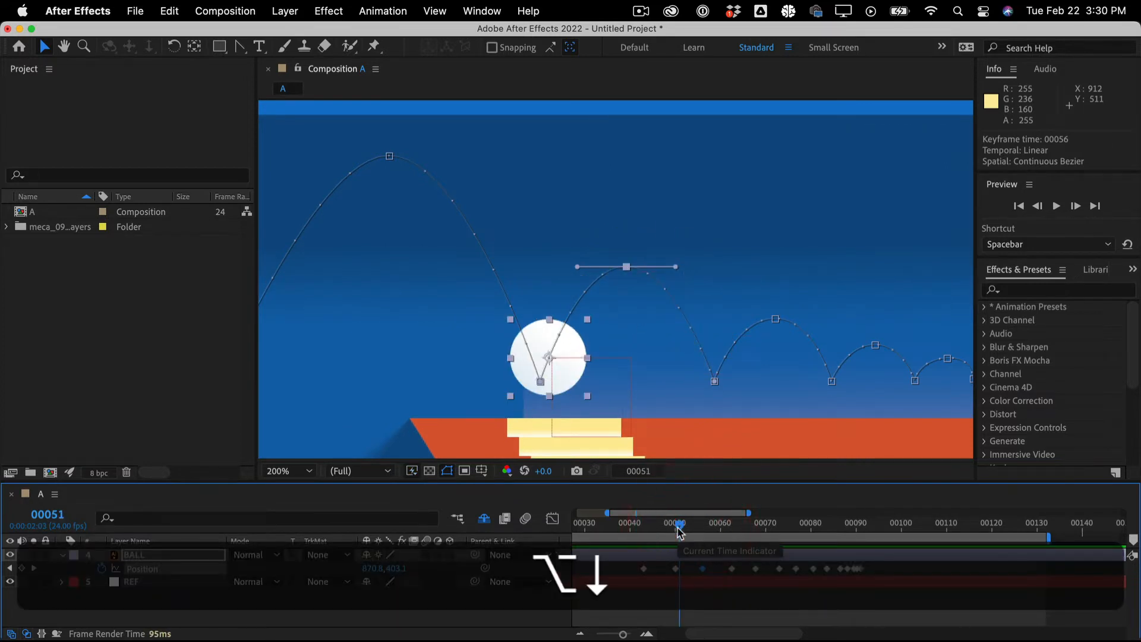
{"action": "key", "text": "alt+Up"}
{"action": "key", "text": "super+z"}
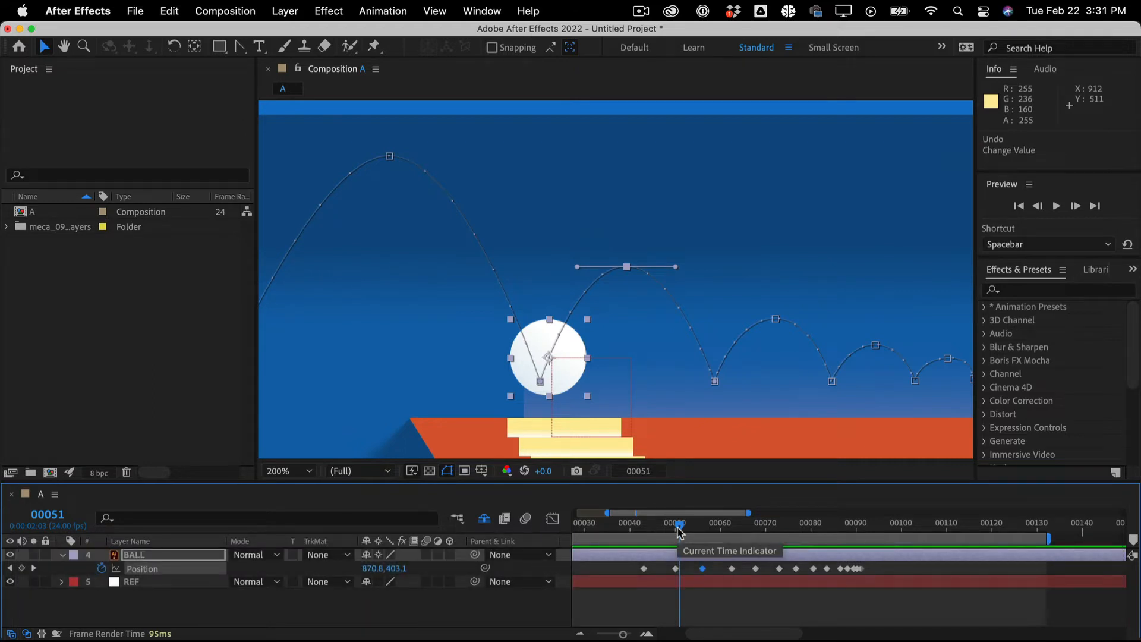
Try moving the BALL layer's second platform-landing Position keyframe to frame 61
{"action": "key", "text": "Page_Down"}
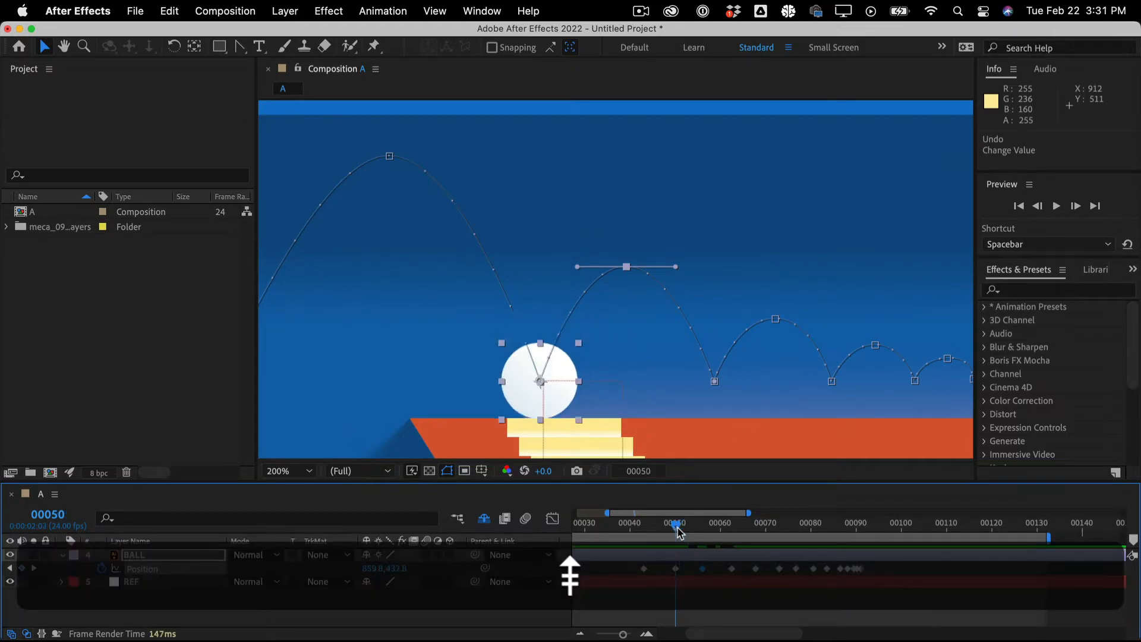
{"action": "key", "text": "Page_Down"}
{"action": "key", "text": "Page_Down"}
{"action": "key", "text": "Page_Down"}
{"action": "key", "text": "Page_Down"}
{"action": "key", "text": "Page_Down"}
{"action": "key", "text": "Page_Down"}
{"action": "key", "text": "Page_Down"}
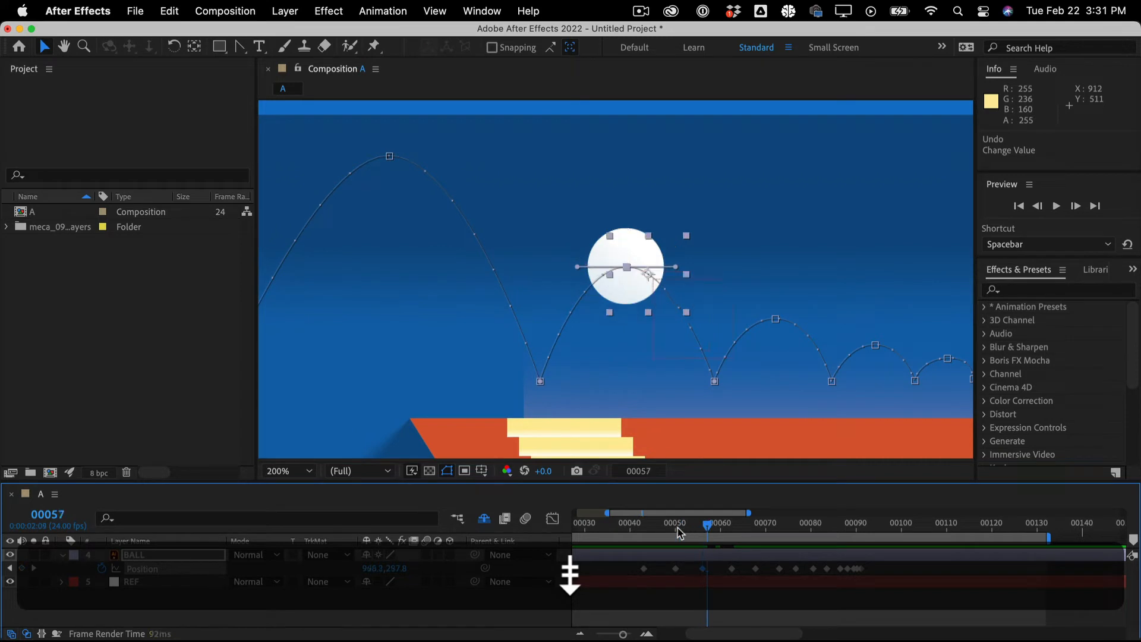
{"action": "key", "text": "Page_Down"}
{"action": "key", "text": "Page_Down"}
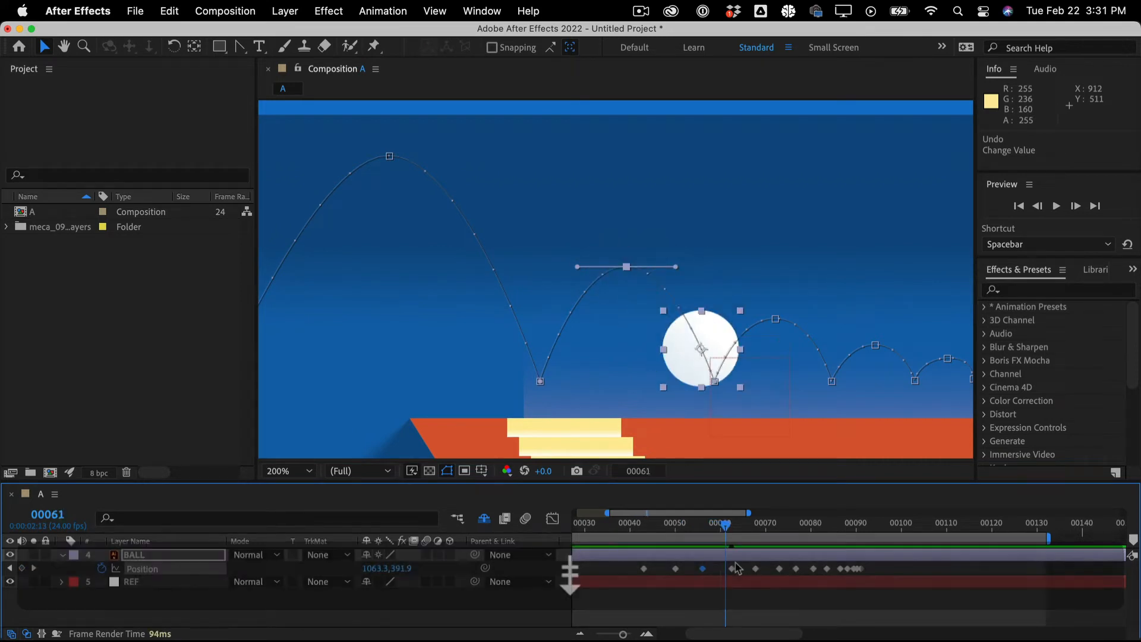
{"action": "left_click_drag", "start_coordinate": [733, 567], "coordinate": [725, 568]}
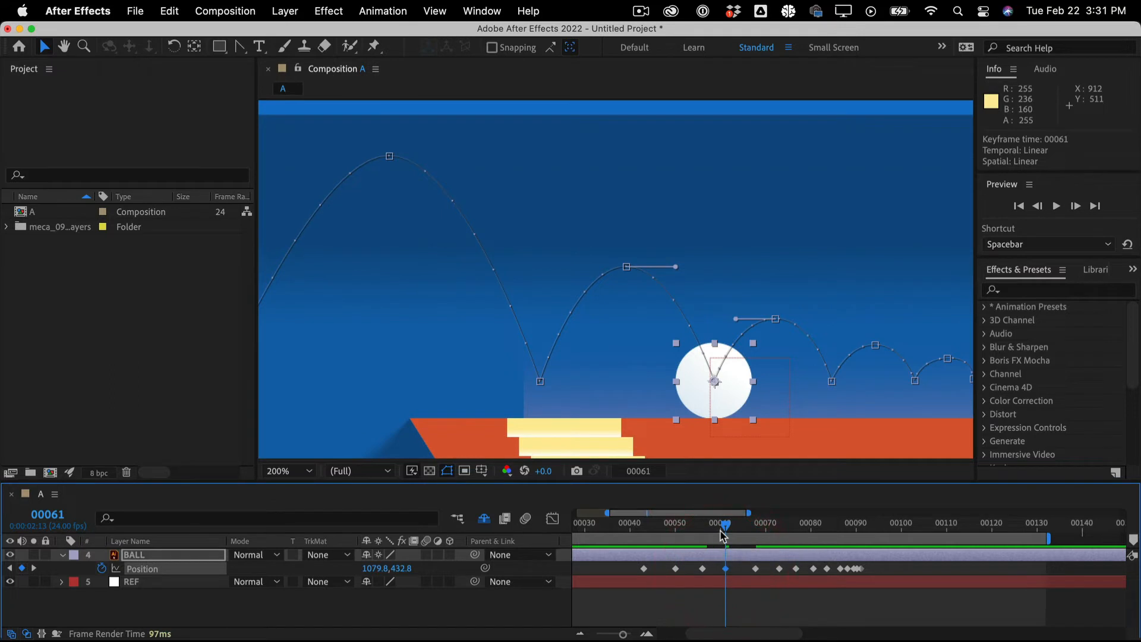
Move the BALL's second platform-landing Position keyframe to frame 62
{"action": "mouse_move", "coordinate": [722, 528]}
{"action": "left_mouse_down"}
{"action": "mouse_move", "coordinate": [684, 529]}
{"action": "mouse_move", "coordinate": [729, 527]}
{"action": "left_mouse_up"}
{"action": "key", "text": "shift+super+i"}
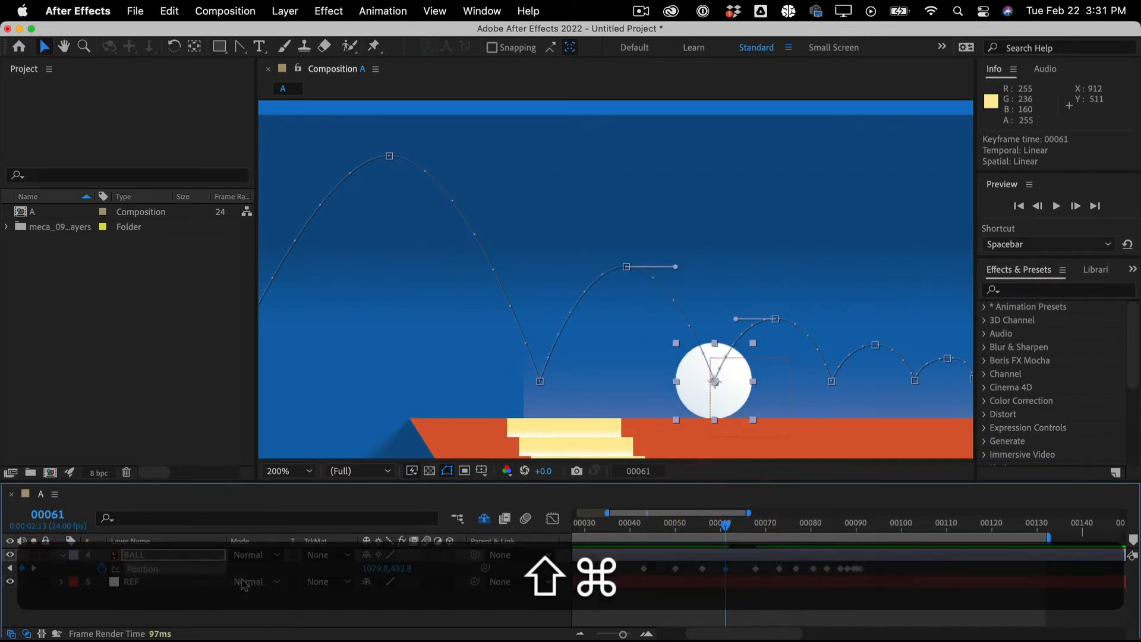
{"action": "left_click", "coordinate": [726, 569]}
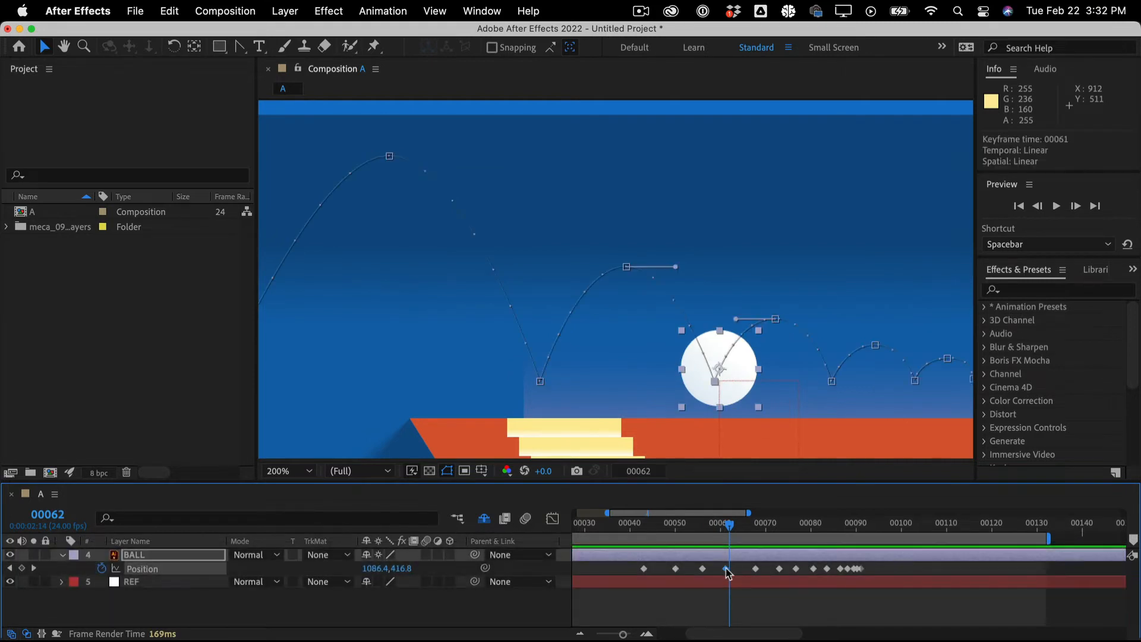
{"action": "left_click_drag", "start_coordinate": [726, 569], "coordinate": [730, 569]}
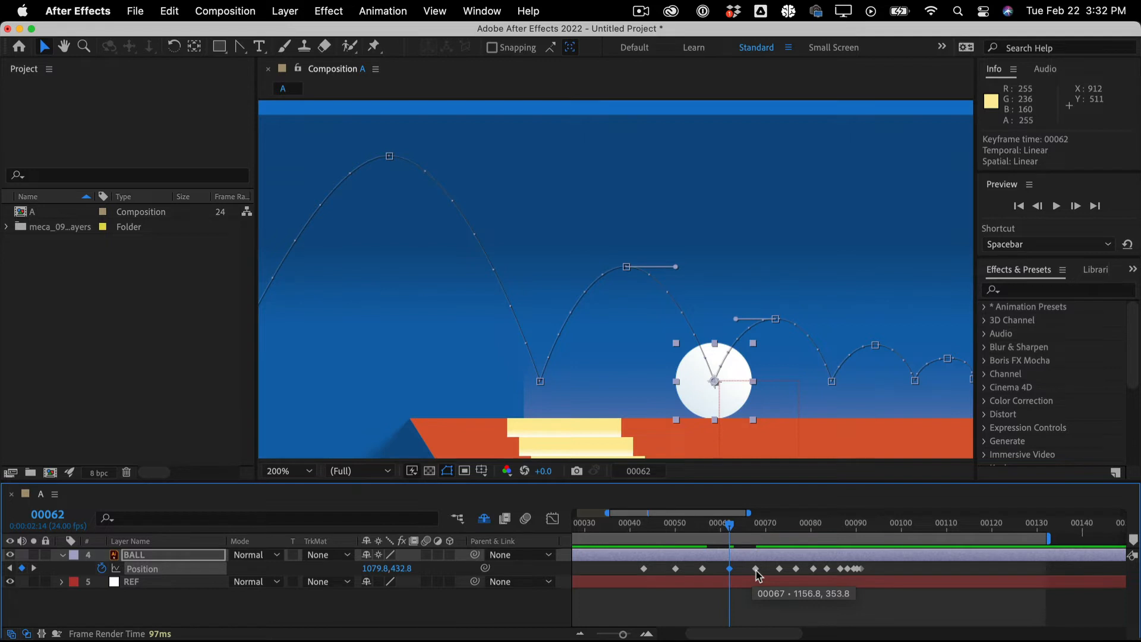
Try moving the Position keyframe of the peak after the second platform landing to frame 68
{"action": "key", "text": "Page_Down"}
{"action": "key", "text": "Page_Down"}
{"action": "key", "text": "Page_Down"}
{"action": "key", "text": "Page_Down"}
{"action": "key", "text": "Page_Down"}
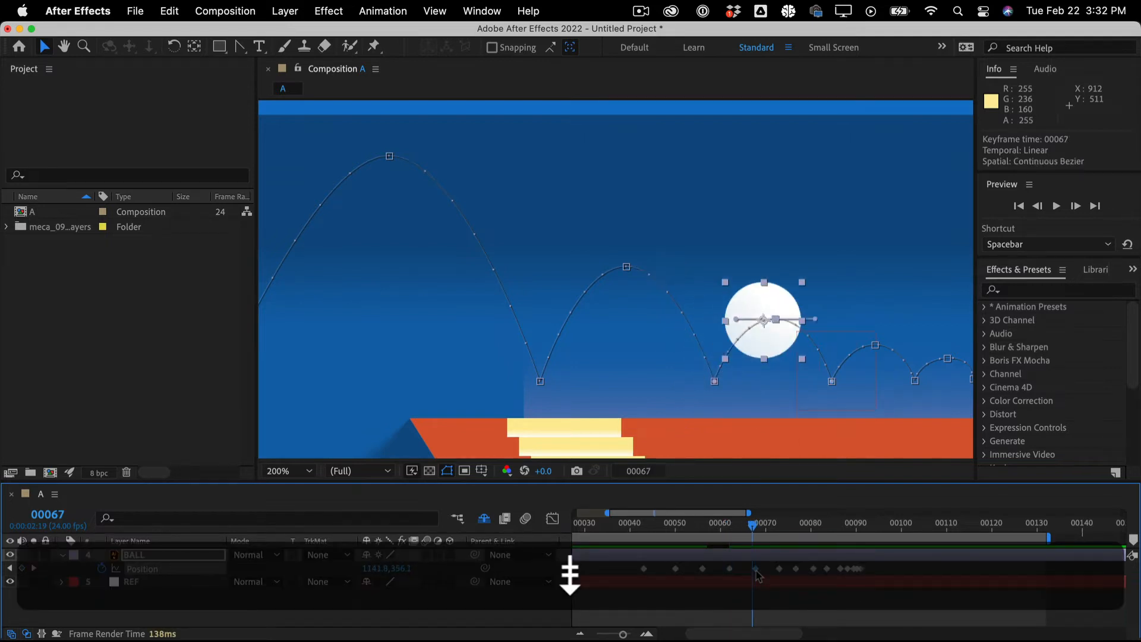
{"action": "left_click_drag", "start_coordinate": [756, 571], "coordinate": [754, 570]}
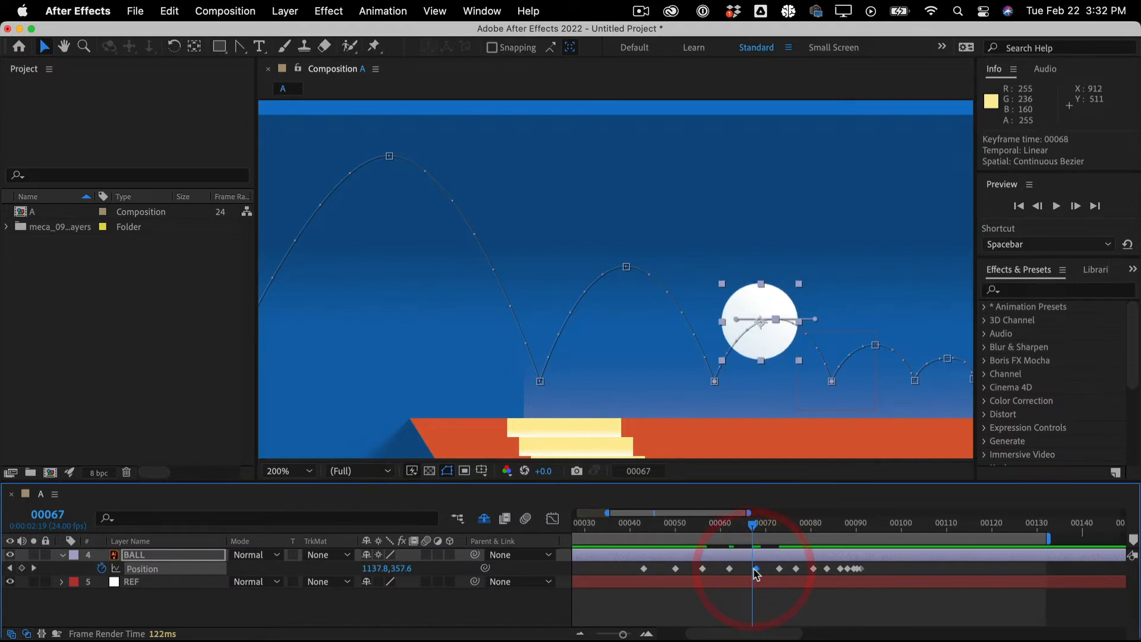
Move the BALL's third platform-landing Position keyframe to frame 72
{"action": "key", "text": "Page_Down"}
{"action": "key", "text": "Page_Down"}
{"action": "key", "text": "Page_Down"}
{"action": "key", "text": "Page_Down"}
{"action": "key", "text": "Page_Down"}
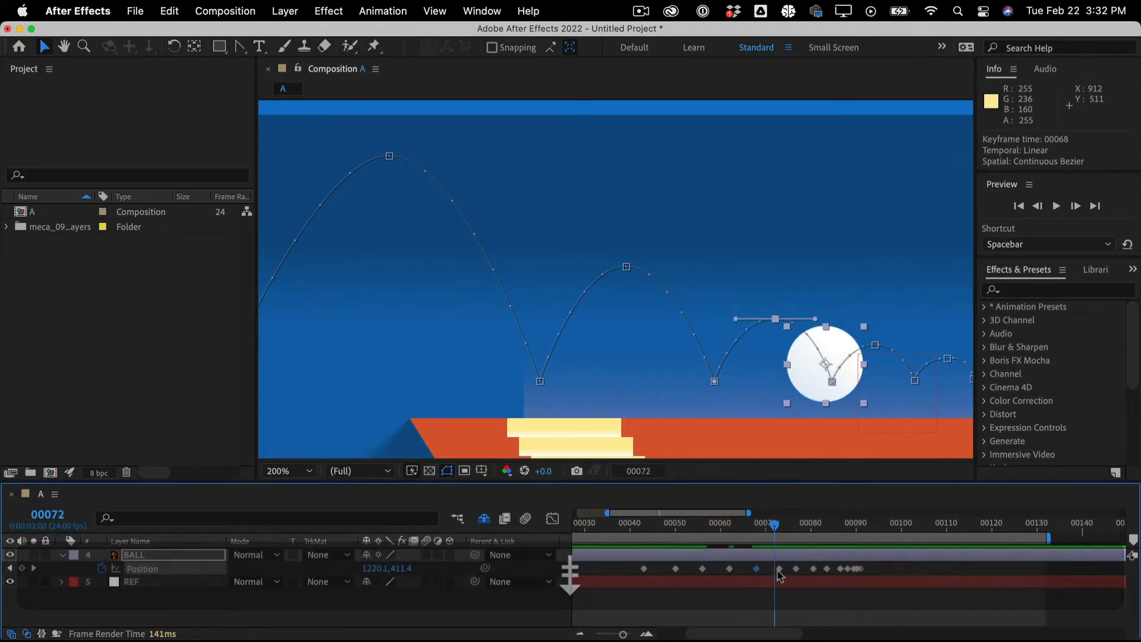
{"action": "left_click", "coordinate": [778, 569]}
{"action": "left_click_drag", "start_coordinate": [778, 569], "coordinate": [774, 569]}
Go back frame by frame from 72 to 62 to examine the ball's spacing in the bounce between those landings
{"action": "key", "text": "Page_Up"}
{"action": "key", "text": "Page_Up"}
{"action": "key", "text": "Page_Up"}
{"action": "key", "text": "Page_Up"}
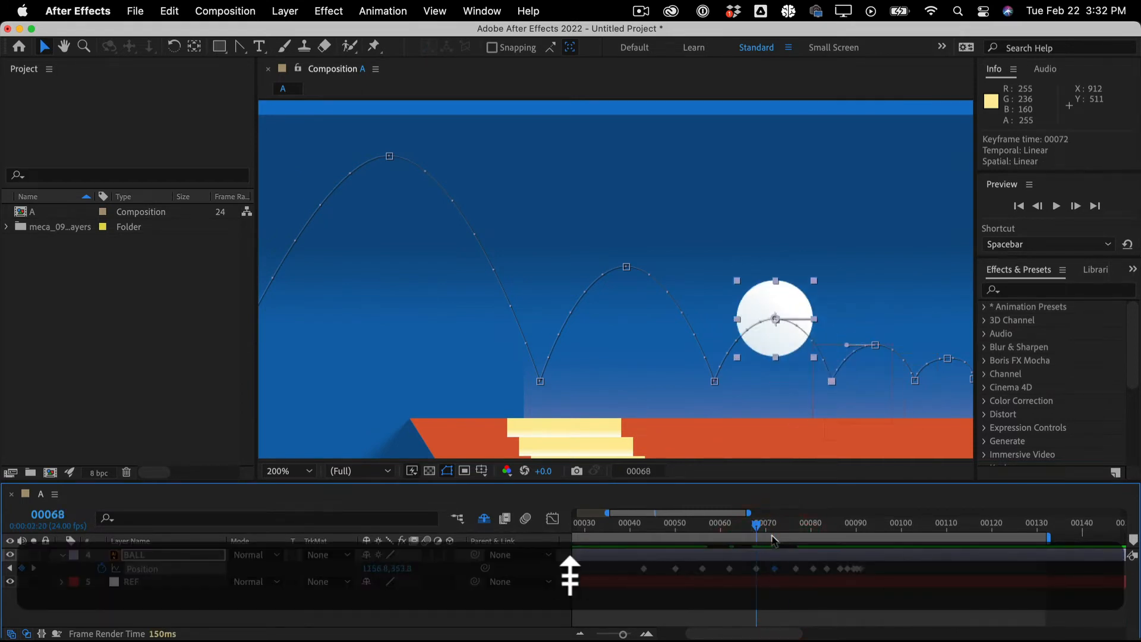
{"action": "key", "text": "Page_Up"}
{"action": "key", "text": "Page_Up"}
{"action": "key", "text": "Page_Up"}
{"action": "key", "text": "Page_Up"}
{"action": "key", "text": "Page_Up"}
{"action": "key", "text": "Page_Up"}
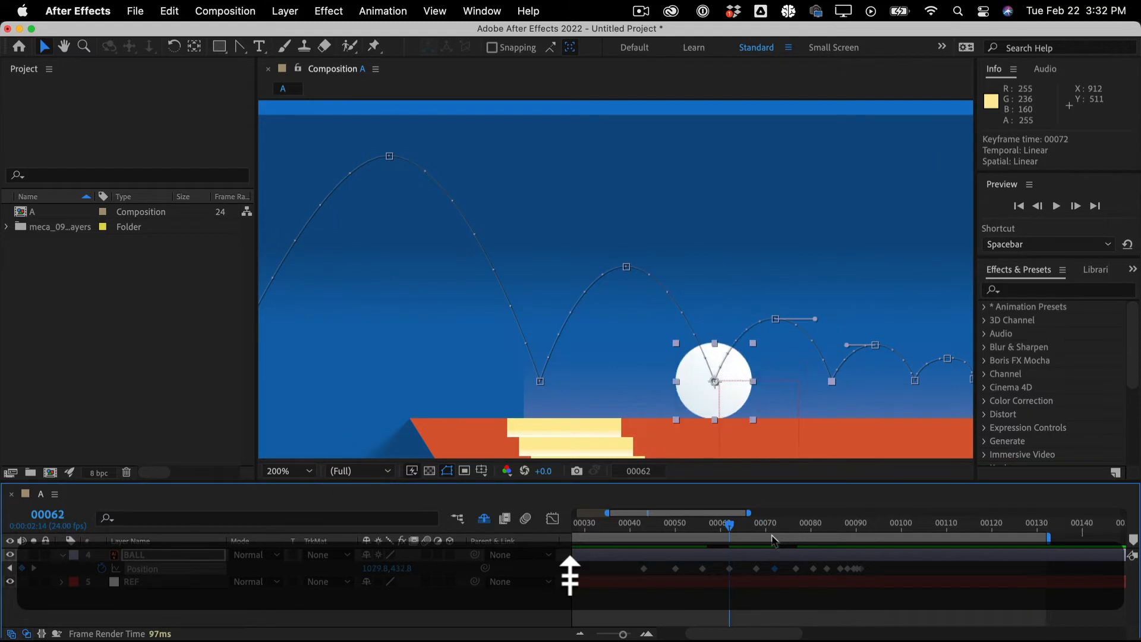
Move the peak Position keyframe between the second and third platform landings to frame 67
{"action": "key", "text": "Page_Down"}
{"action": "key", "text": "Page_Down"}
{"action": "key", "text": "Page_Down"}
{"action": "key", "text": "Page_Down"}
{"action": "key", "text": "Page_Down"}
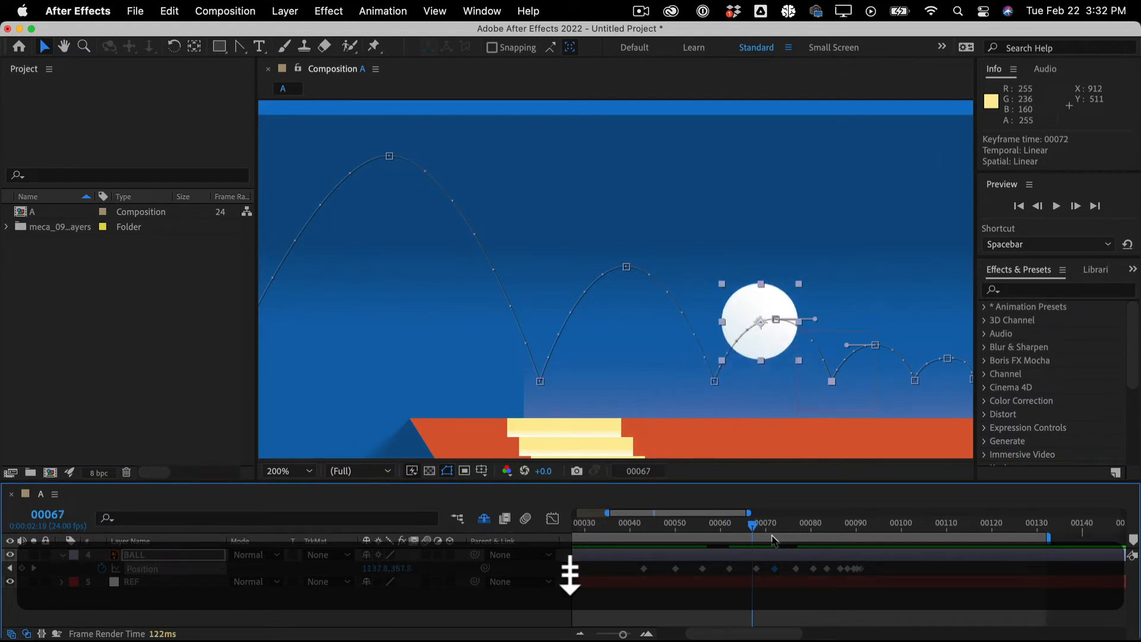
{"action": "left_click_drag", "start_coordinate": [757, 569], "coordinate": [753, 571]}
Move the peak Position keyframe that follows the third platform landing to frame 76
{"action": "key", "text": "Page_Down"}
{"action": "key", "text": "Page_Down"}
{"action": "key", "text": "Page_Down"}
{"action": "key", "text": "Page_Down"}
{"action": "key", "text": "Page_Down"}
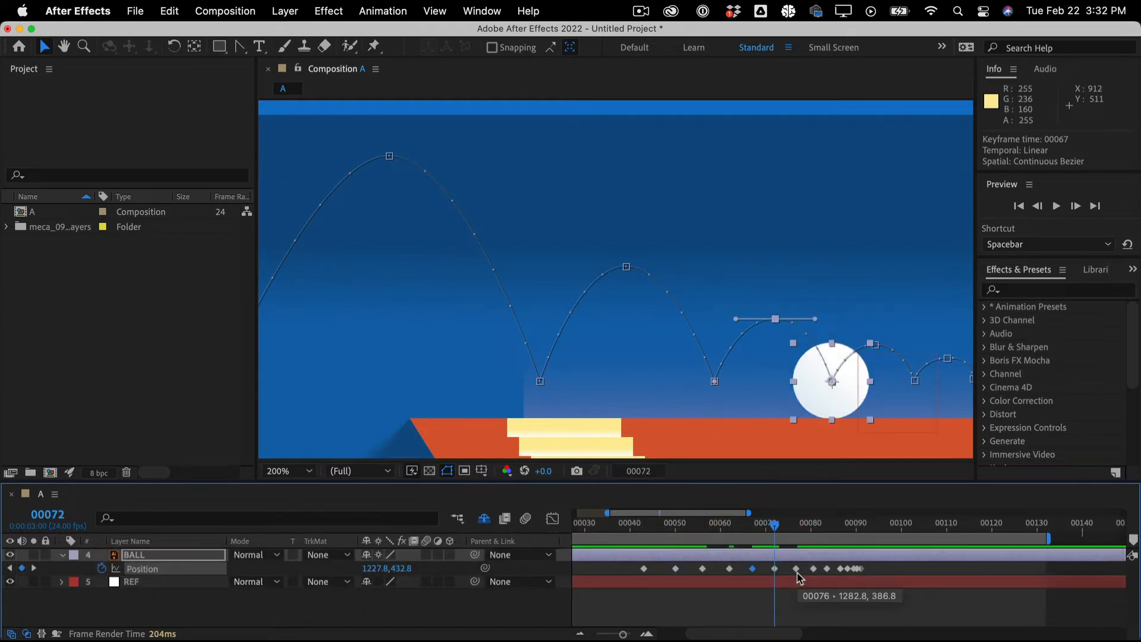
{"action": "key", "text": "Page_Down"}
{"action": "key", "text": "Page_Down"}
{"action": "key", "text": "Page_Down"}
{"action": "key", "text": "Page_Down"}
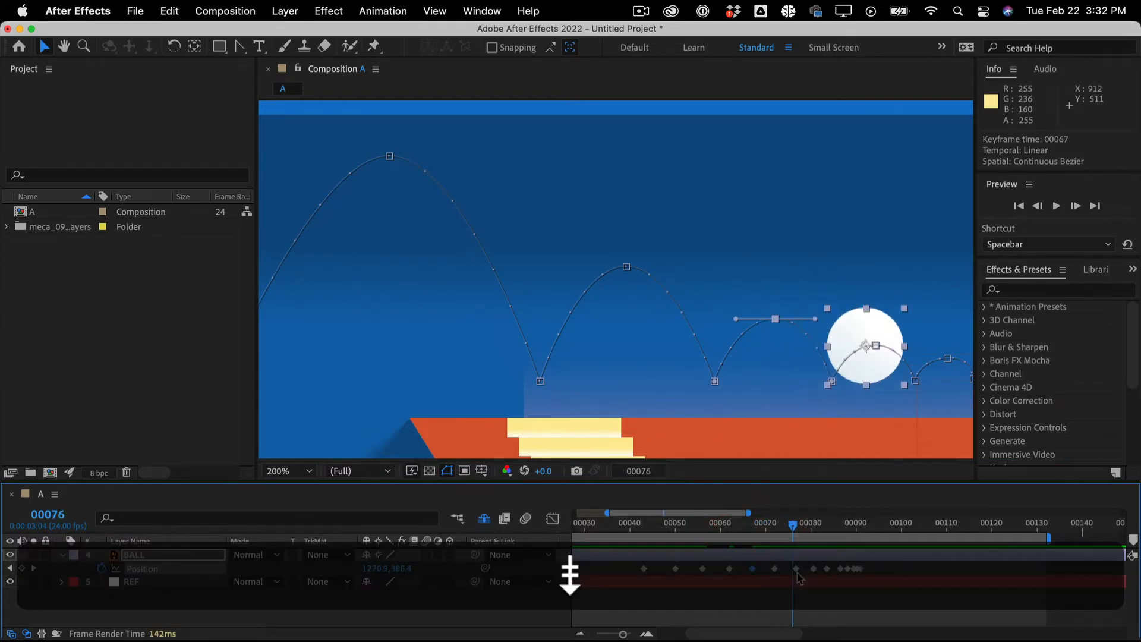
{"action": "left_click_drag", "start_coordinate": [796, 569], "coordinate": [793, 568]}
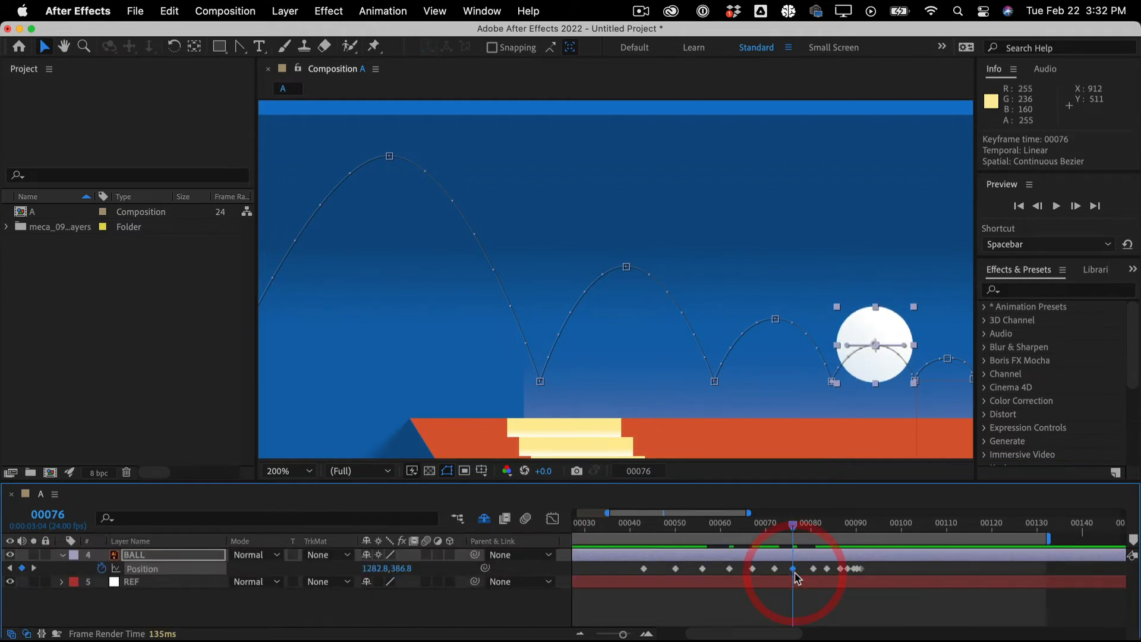
Place the BALL's fourth platform-landing Position keyframe exactly on frame 80
{"action": "key", "text": "Page_Down"}
{"action": "key", "text": "Page_Down"}
{"action": "key", "text": "Page_Down"}
{"action": "key", "text": "Page_Down"}
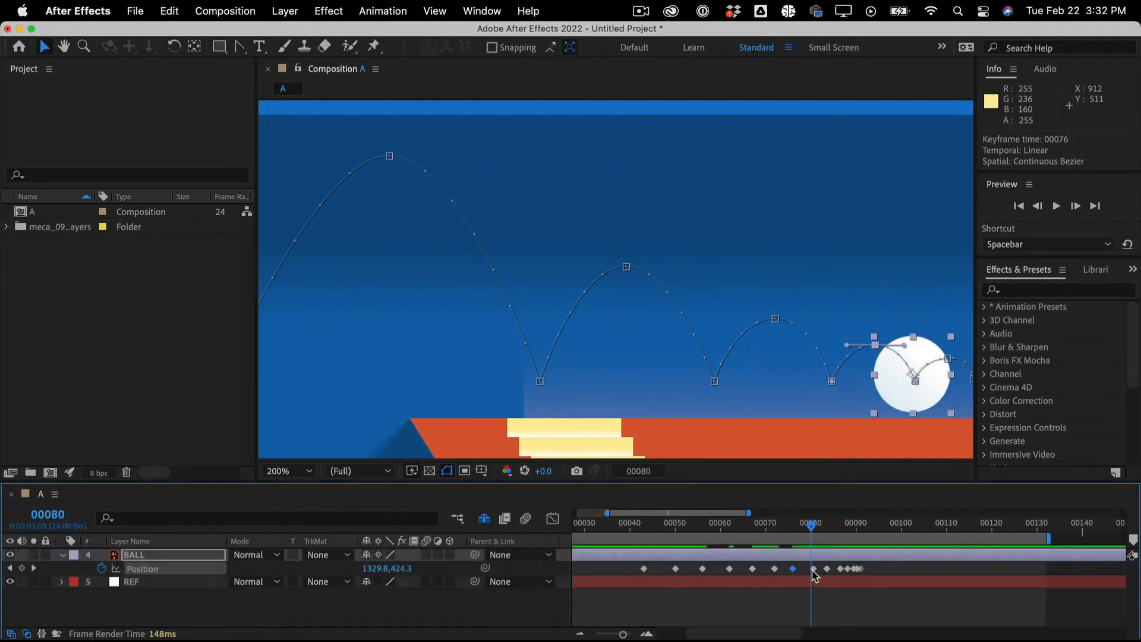
{"action": "left_click", "coordinate": [813, 568]}
Place the peak Position keyframe after the fourth platform landing exactly on frame 83
{"action": "key", "text": "Page_Down"}
{"action": "key", "text": "Page_Down"}
{"action": "key", "text": "Page_Down"}
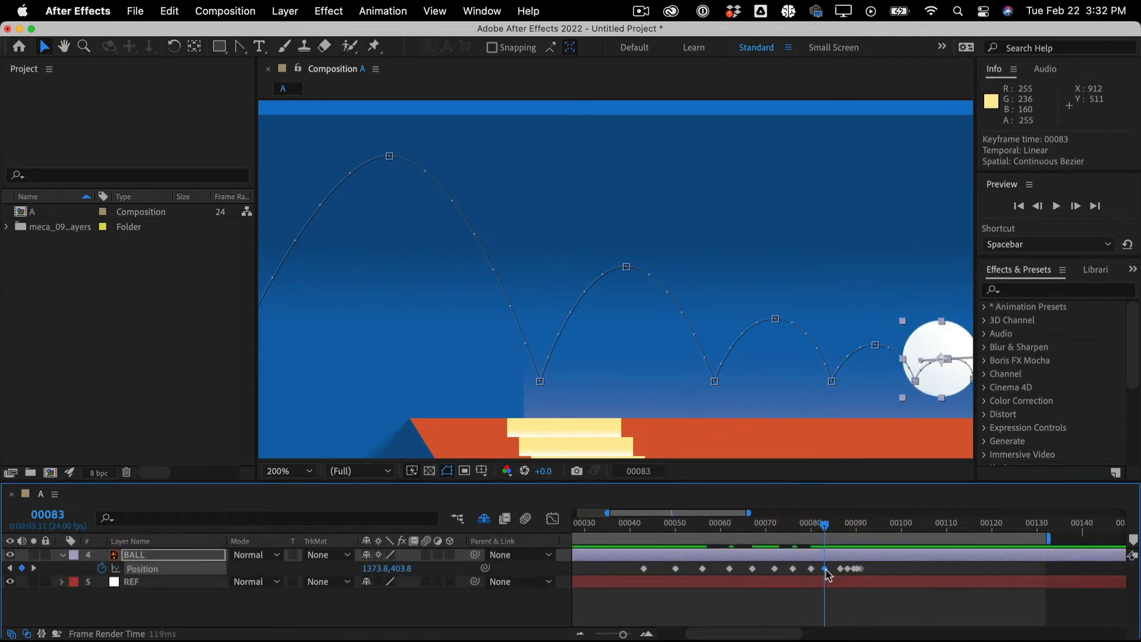
{"action": "left_click", "coordinate": [825, 569]}
Place the BALL's fifth platform-landing Position keyframe exactly on frame 86
{"action": "key", "text": "Page_Down"}
{"action": "key", "text": "Page_Down"}
{"action": "key", "text": "Page_Down"}
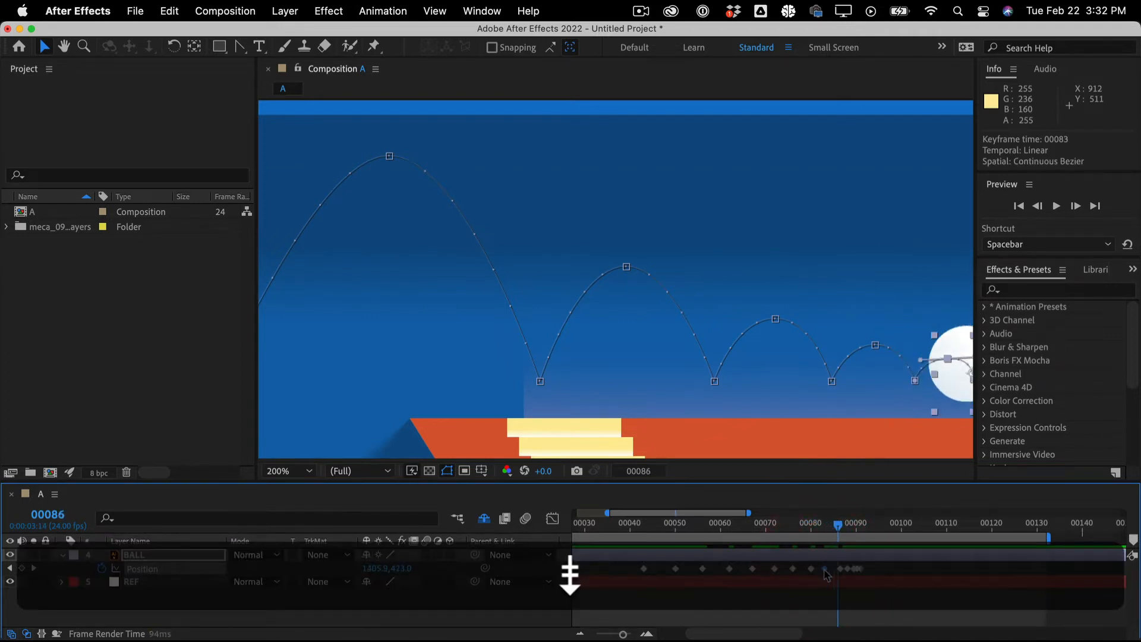
{"action": "left_click", "coordinate": [838, 569]}
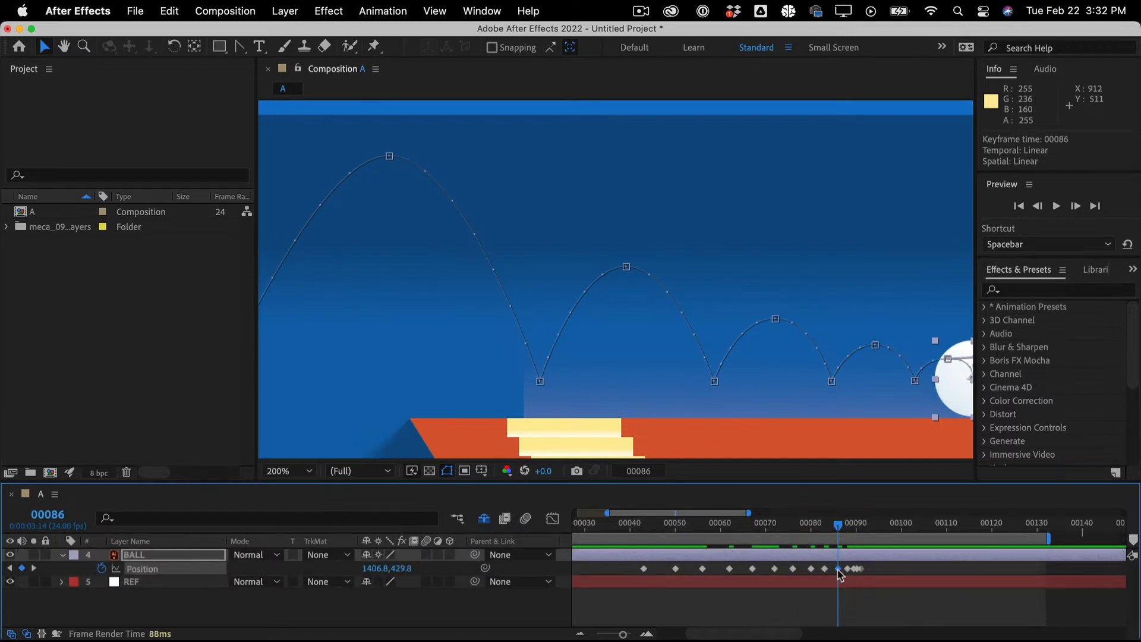
Shift the last three BALL Position keyframes together so the first of them sits on frame 90
{"action": "key", "text": "Page_Down"}
{"action": "key", "text": "Page_Down"}
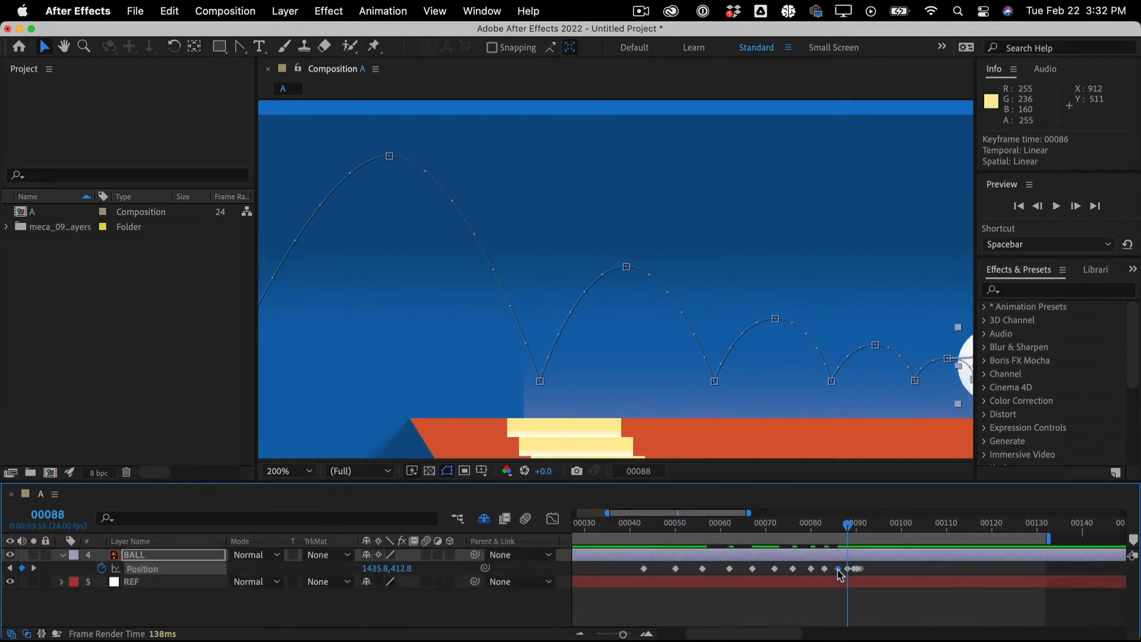
{"action": "key", "text": "Page_Down"}
{"action": "key", "text": "Page_Down"}
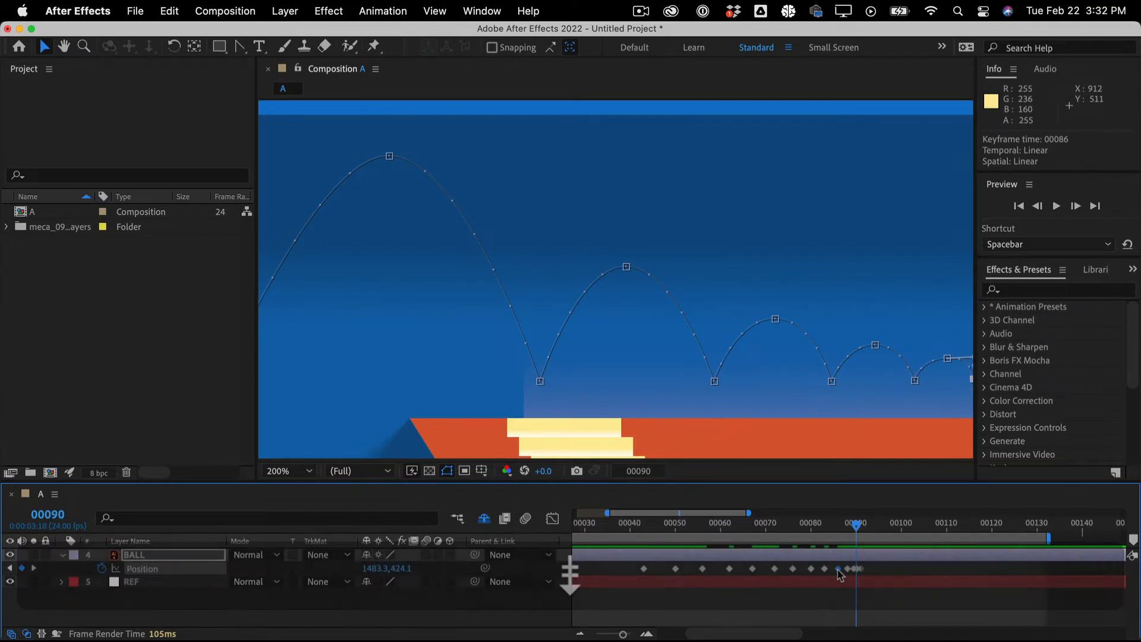
{"action": "key", "text": "equal"}
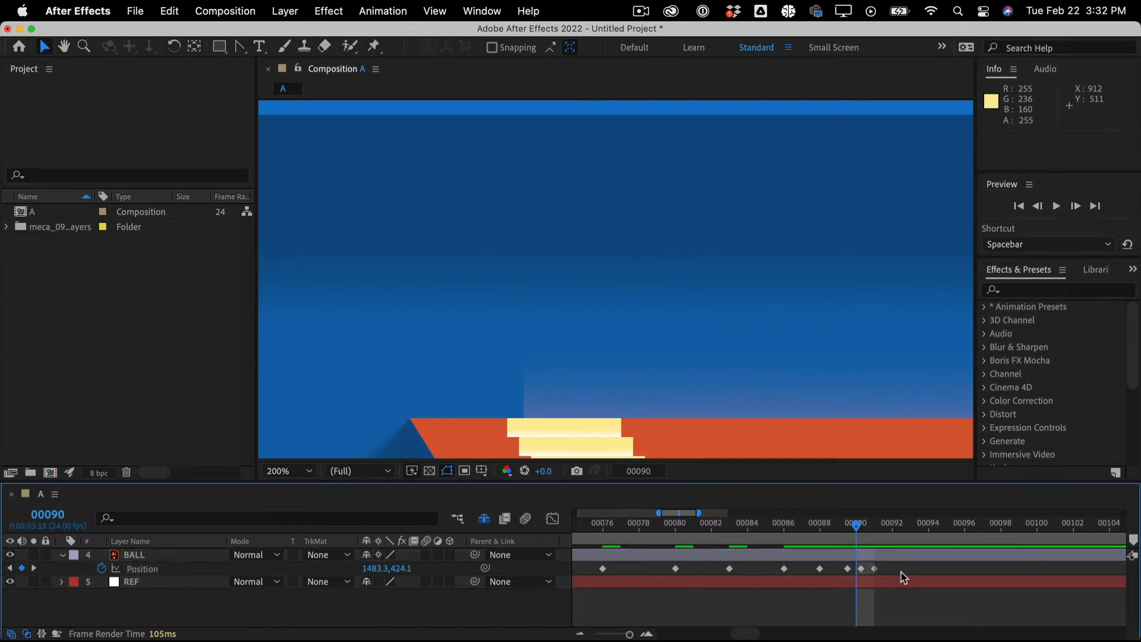
{"action": "left_click", "coordinate": [847, 568]}
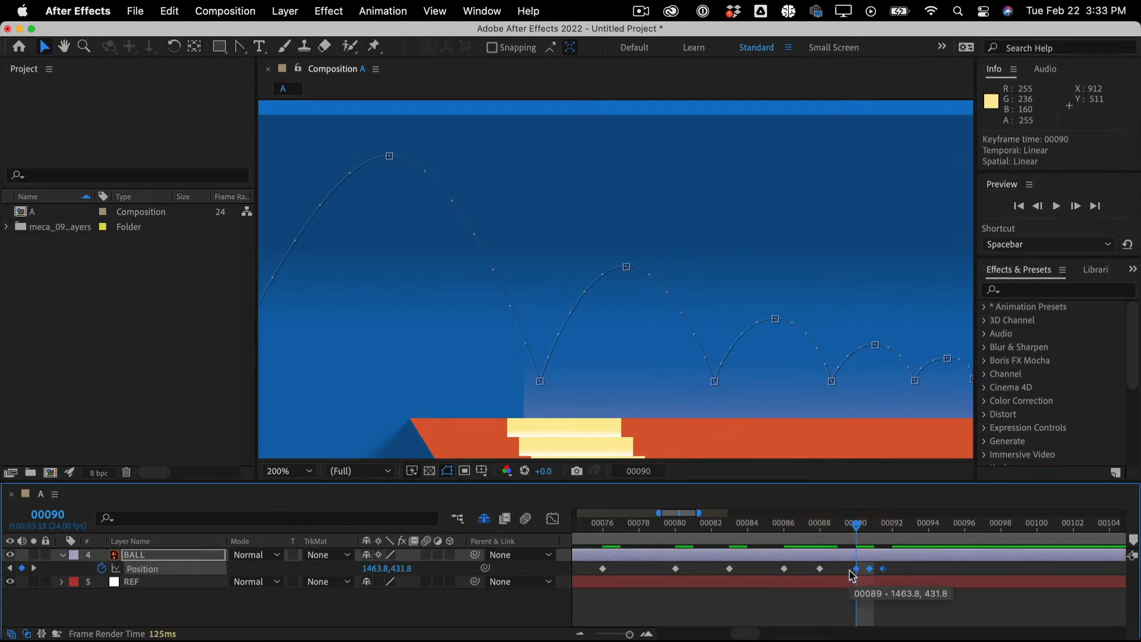
{"action": "left_click_drag", "start_coordinate": [848, 569], "coordinate": [856, 568]}
Preview the retimed ball bounces with the composition view zoomed out to 100%
{"action": "key", "text": "space"}
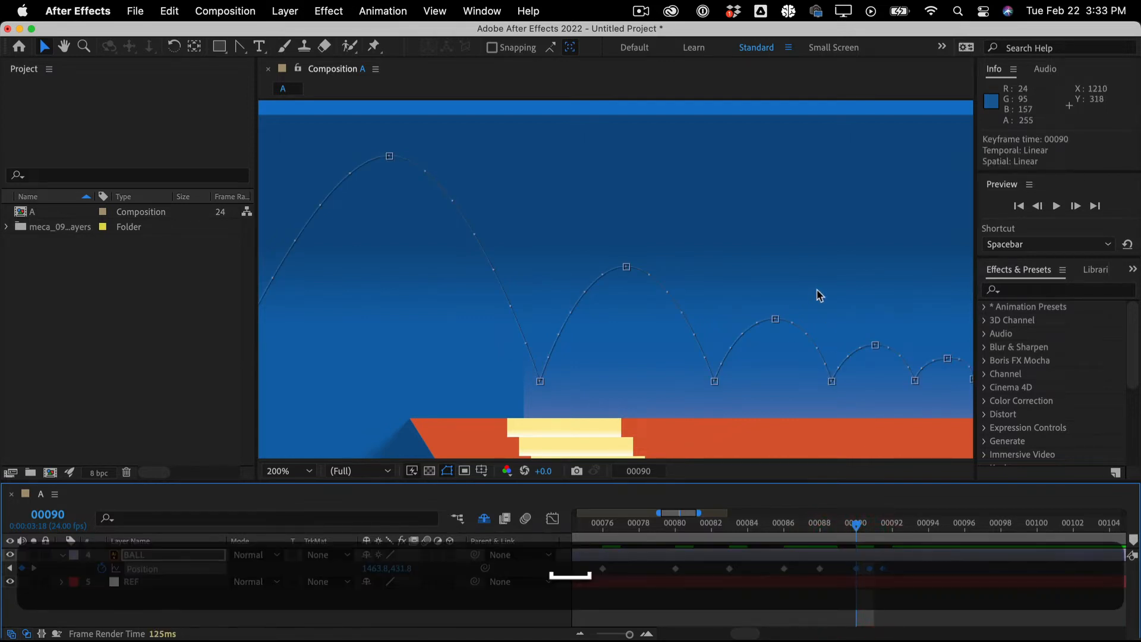
{"action": "left_click_drag", "start_coordinate": [818, 293], "coordinate": [733, 294]}
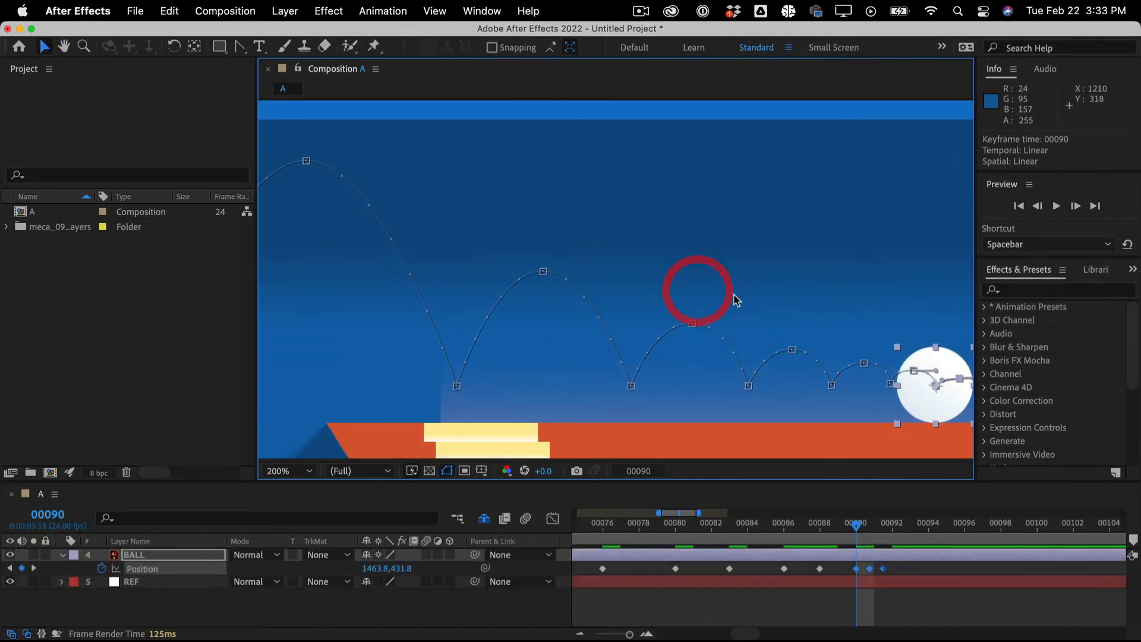
{"action": "scroll", "coordinate": [735, 296], "scroll_direction": "down", "scroll_amount": 2}
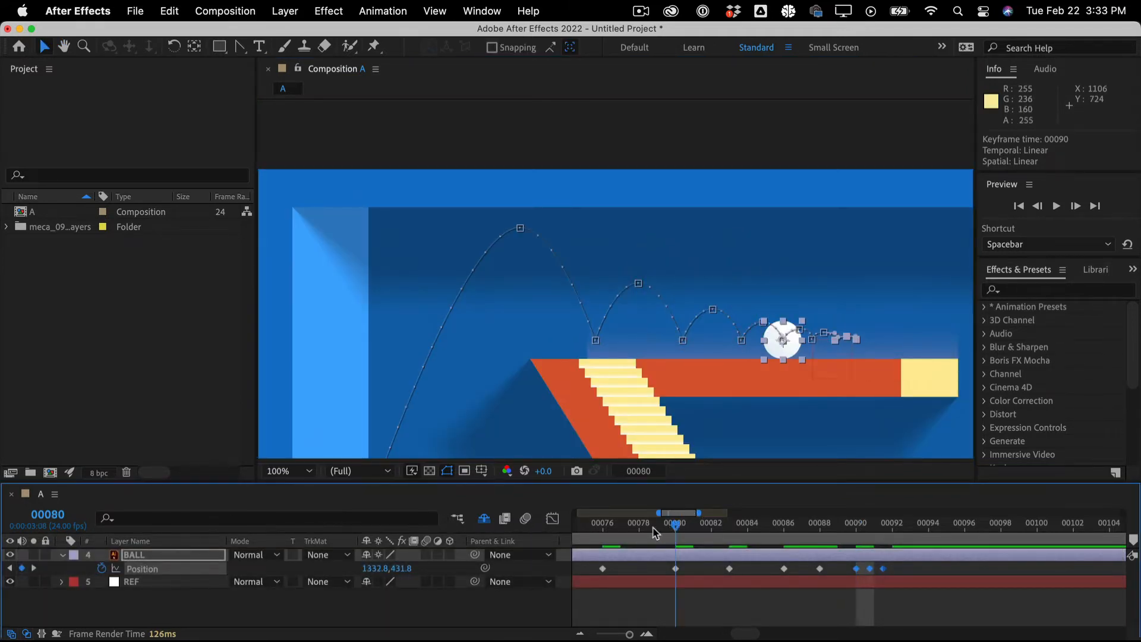
{"action": "key", "text": "space"}
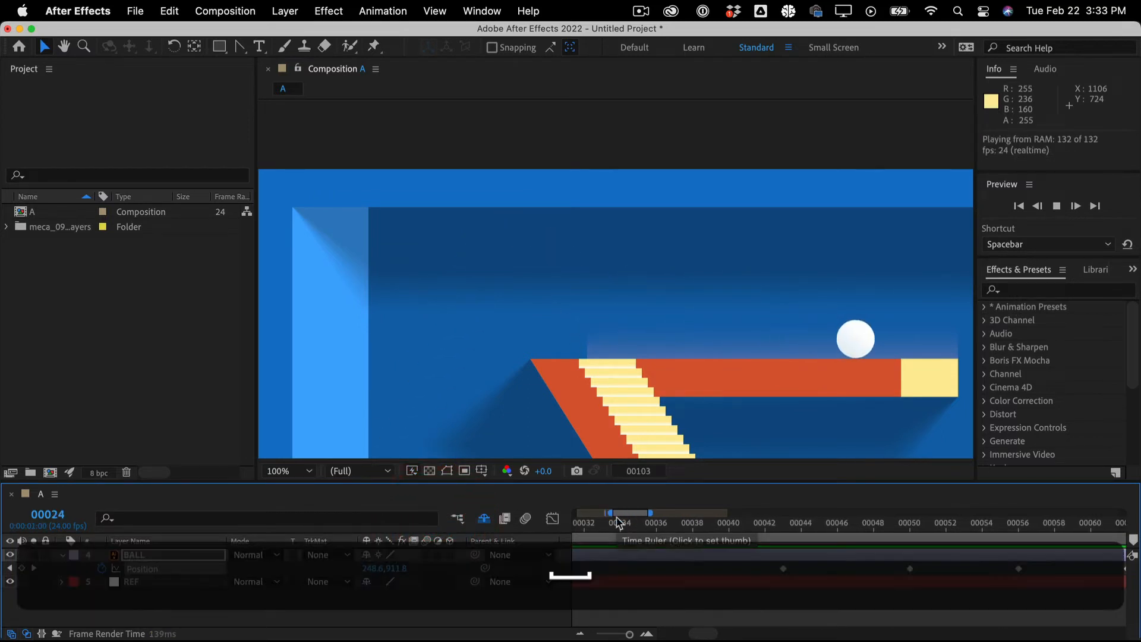
{"action": "key", "text": "space"}
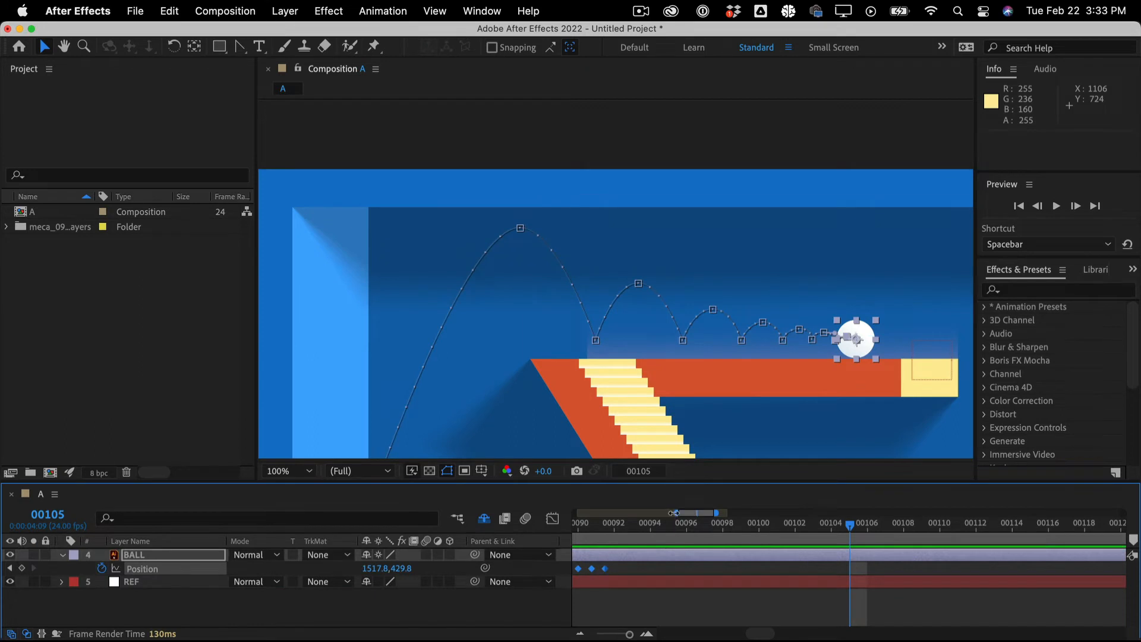
Set the work area from frame 11 to frame 96 and preview the ball's bounces within it
{"action": "left_click_drag", "start_coordinate": [674, 512], "coordinate": [535, 507]}
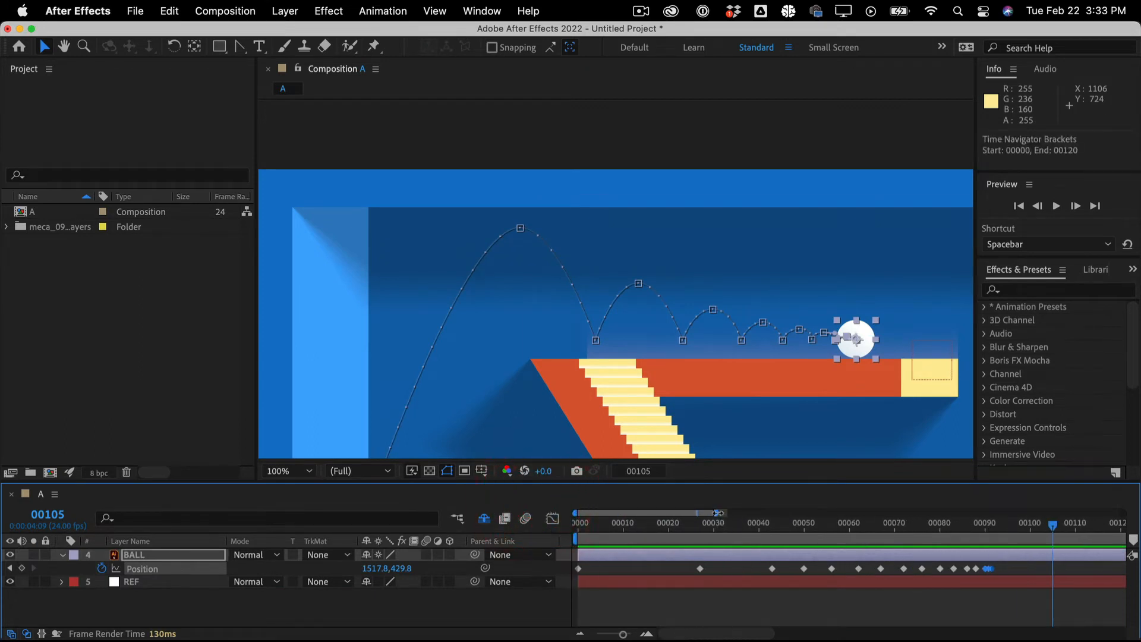
{"action": "left_click_drag", "start_coordinate": [716, 513], "coordinate": [789, 508]}
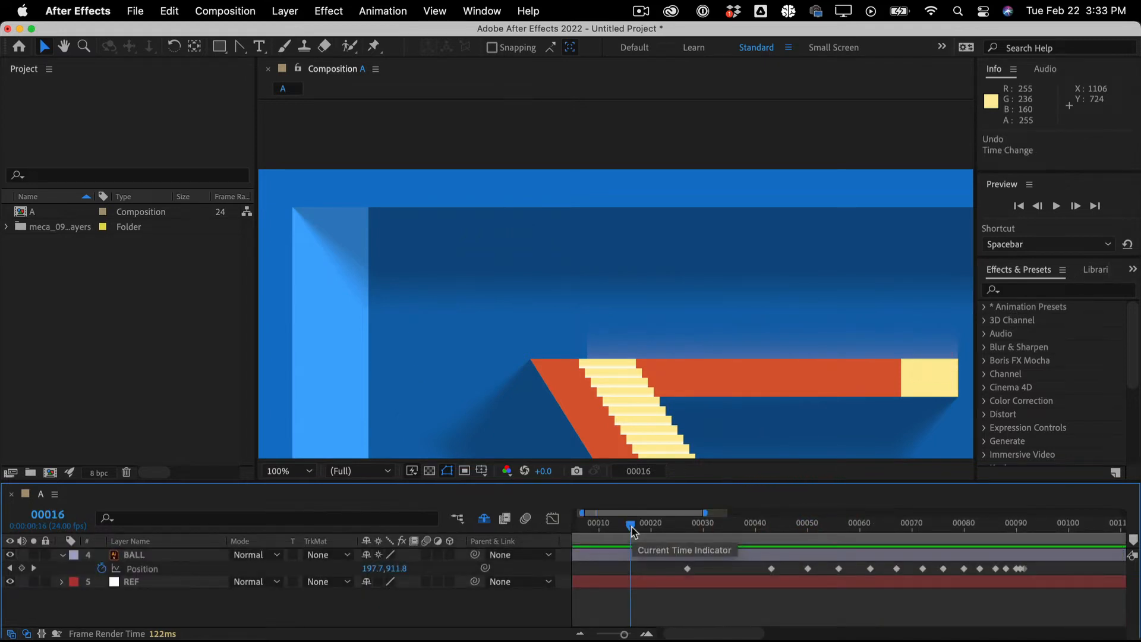
{"action": "key", "text": "b"}
{"action": "left_click_drag", "start_coordinate": [878, 523], "coordinate": [1047, 531]}
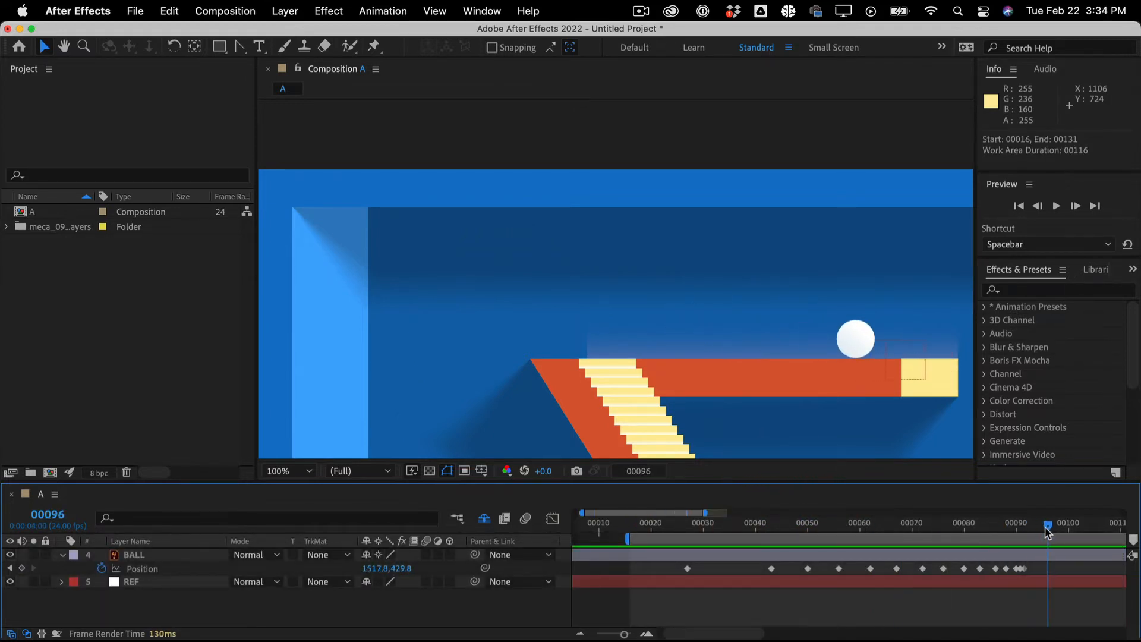
{"action": "key", "text": "n"}
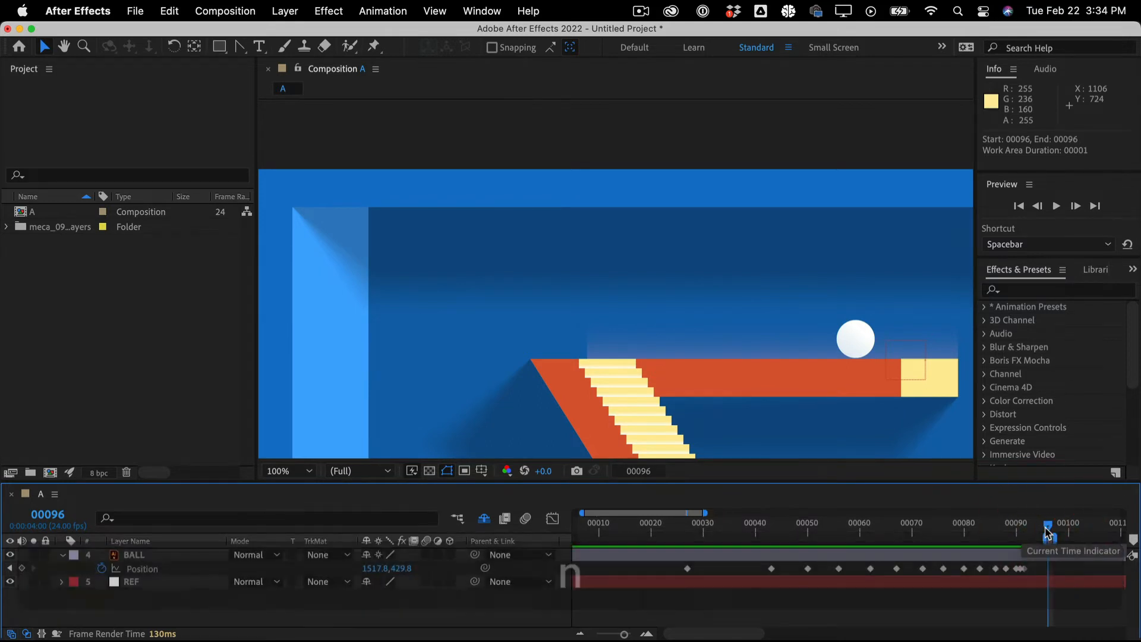
{"action": "left_click_drag", "start_coordinate": [1048, 536], "coordinate": [650, 534]}
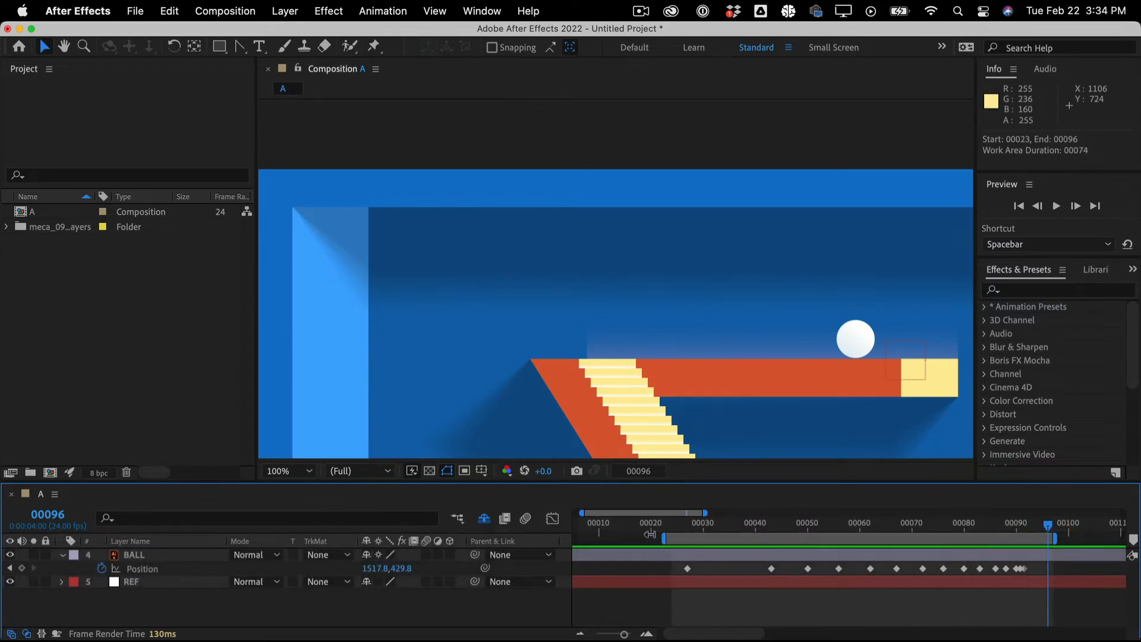
{"action": "left_click", "coordinate": [603, 527]}
{"action": "key", "text": "space"}
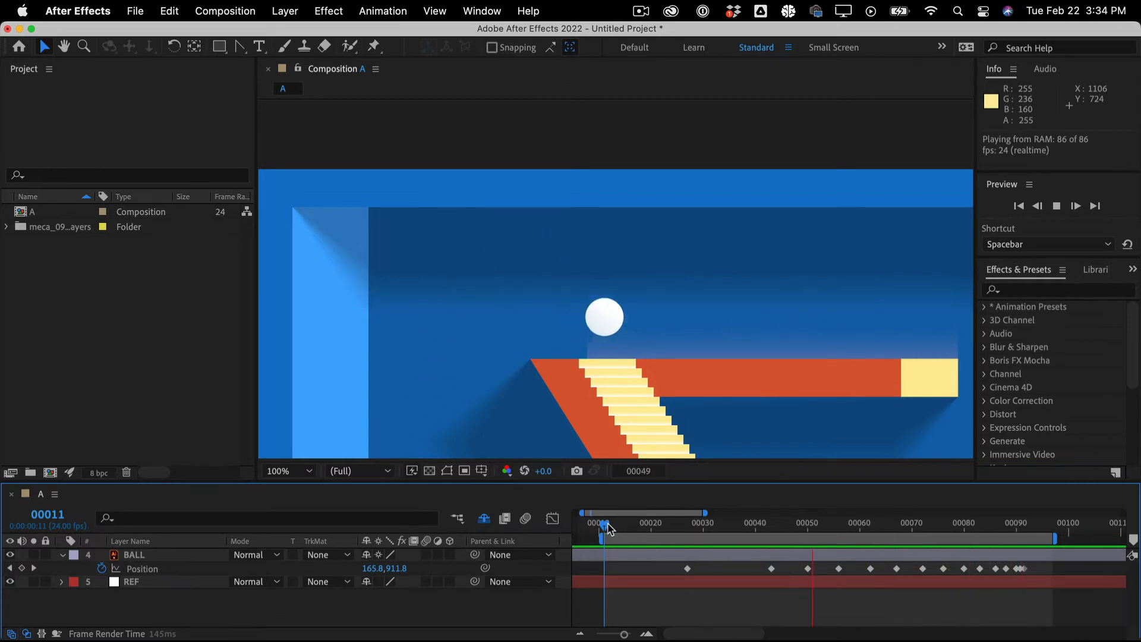
Move the BALL's second platform-bounce peak Position keyframe to frame 66 and shift all following keyframes together so the first sits on frame 70
{"action": "key", "text": "space"}
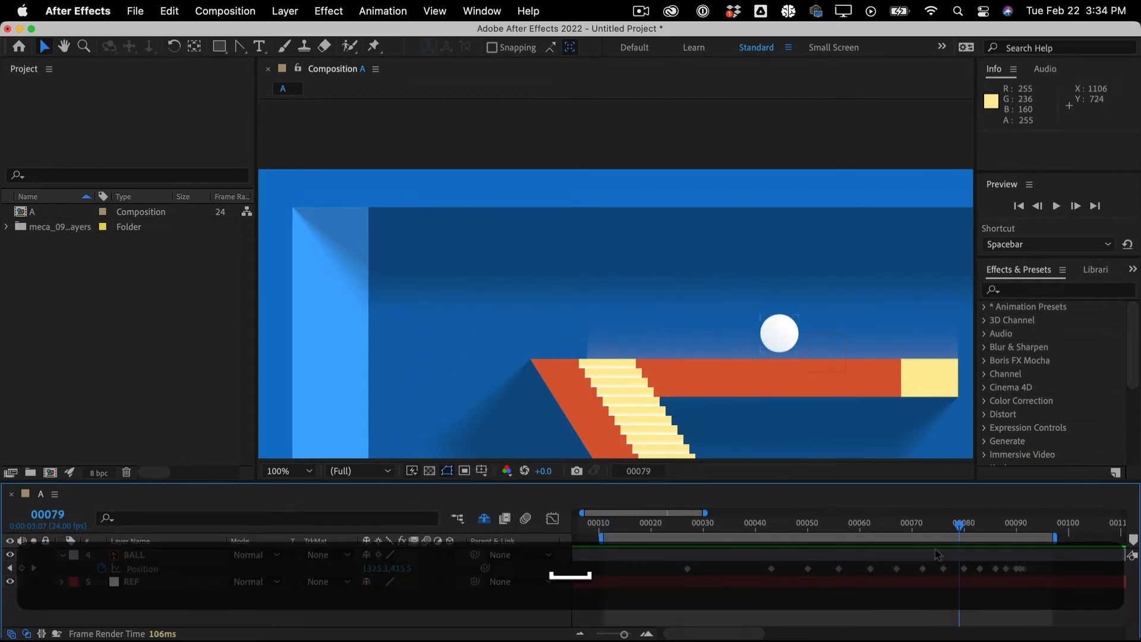
{"action": "key", "text": "shift+super+i"}
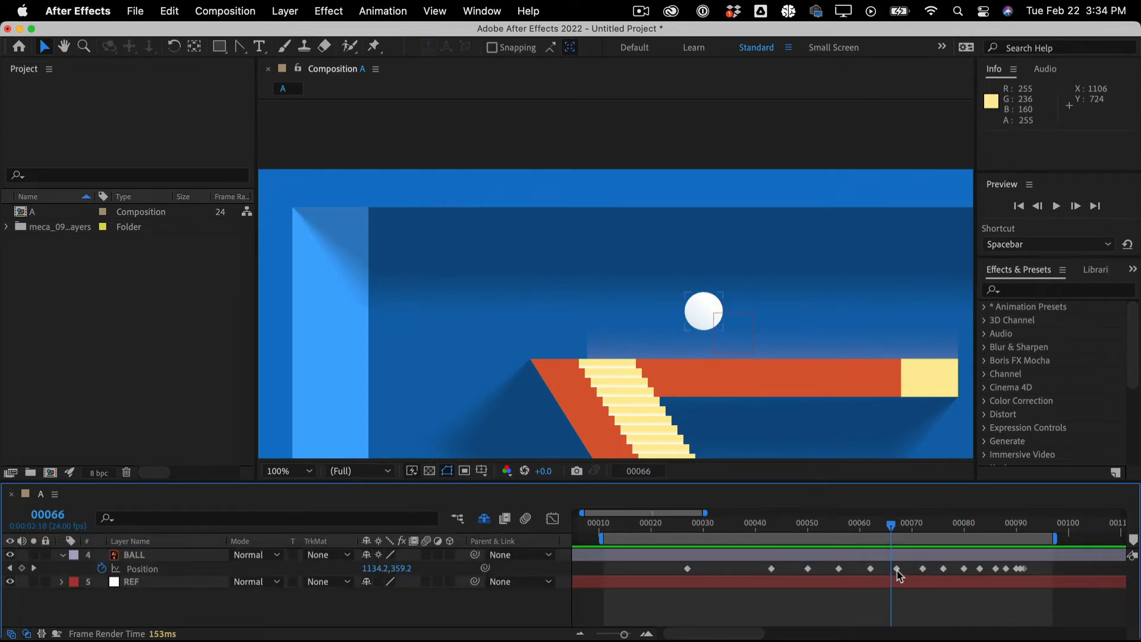
{"action": "left_click_drag", "start_coordinate": [897, 570], "coordinate": [893, 571]}
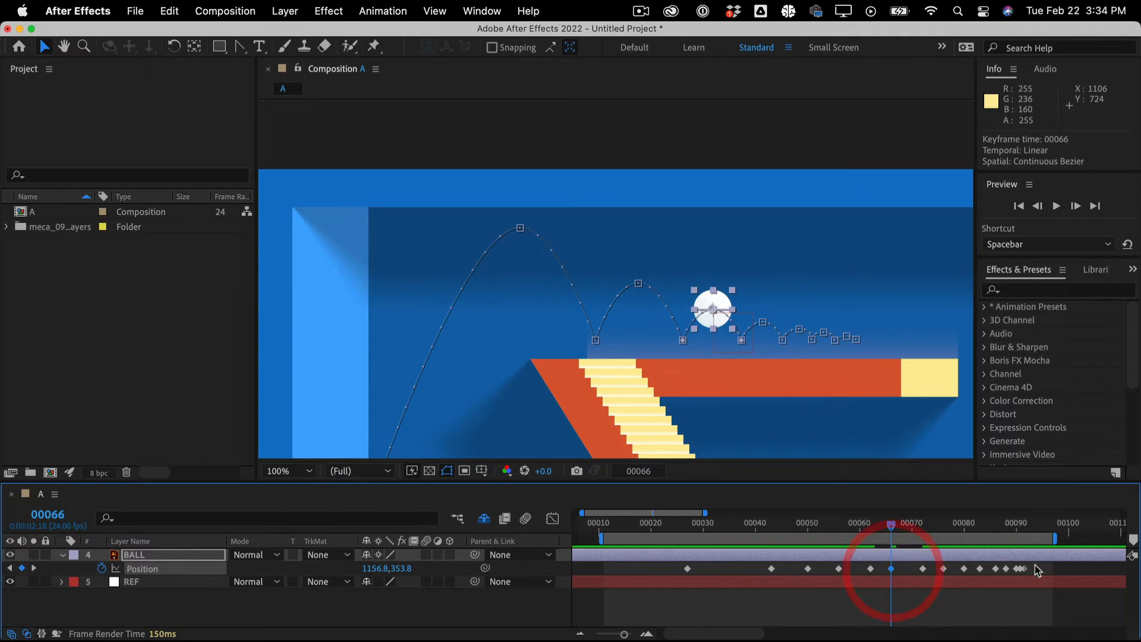
{"action": "left_click_drag", "start_coordinate": [1035, 565], "coordinate": [911, 569]}
Preview the retimed ball bounces from frame 42 and check the last small bounces up to frame 88
{"action": "left_click_drag", "start_coordinate": [891, 523], "coordinate": [765, 525]}
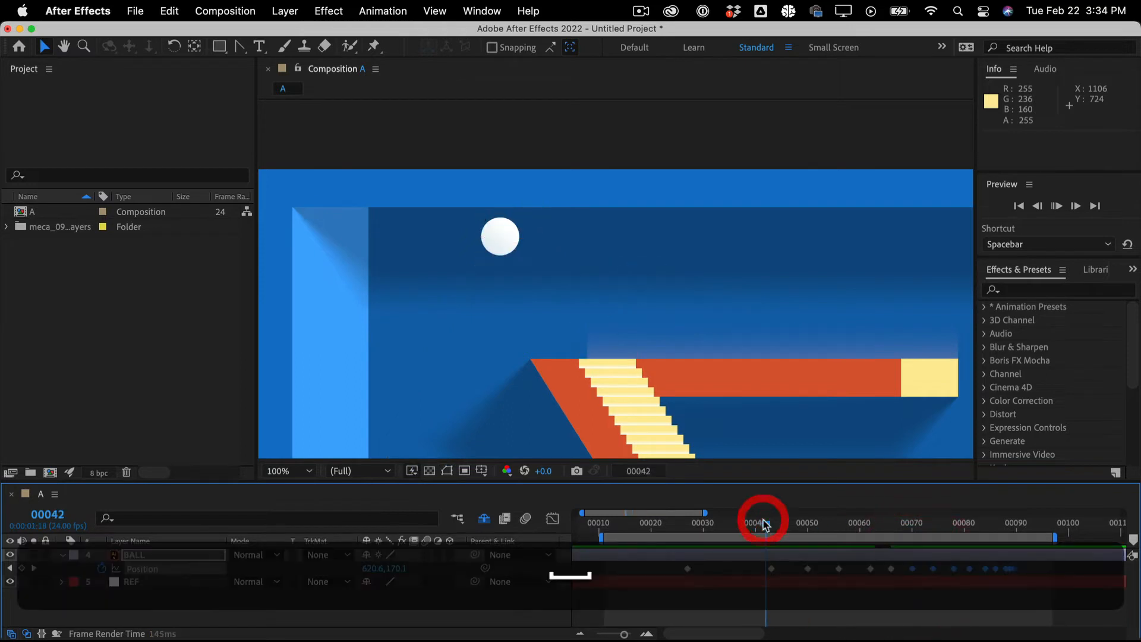
{"action": "key", "text": "space"}
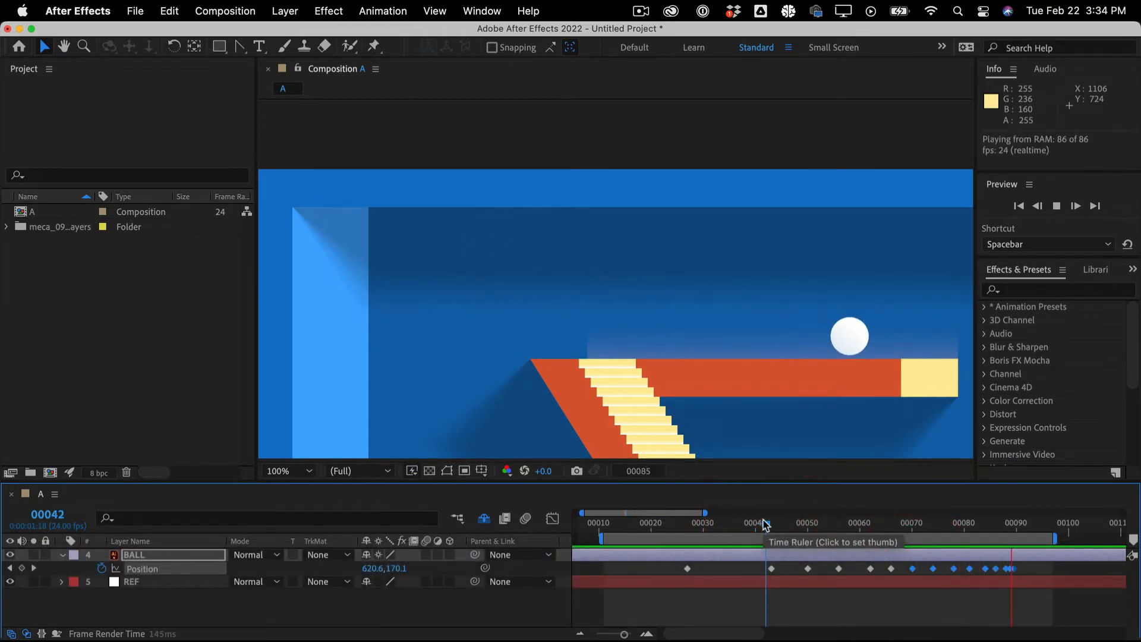
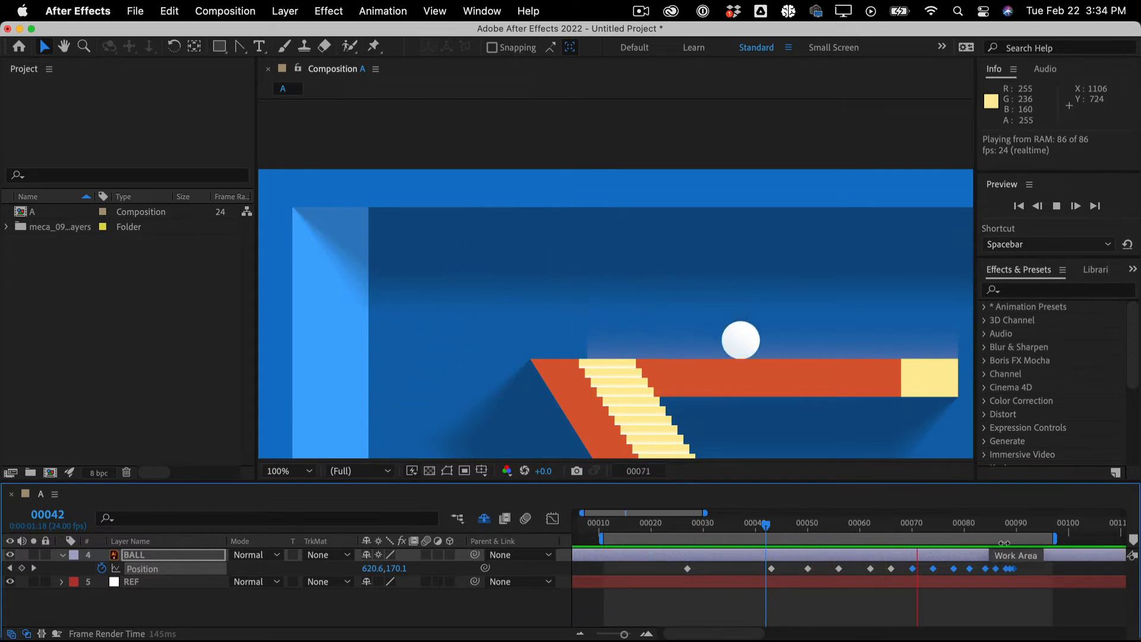
{"action": "left_click", "coordinate": [948, 527]}
{"action": "left_click_drag", "start_coordinate": [953, 529], "coordinate": [1007, 527]}
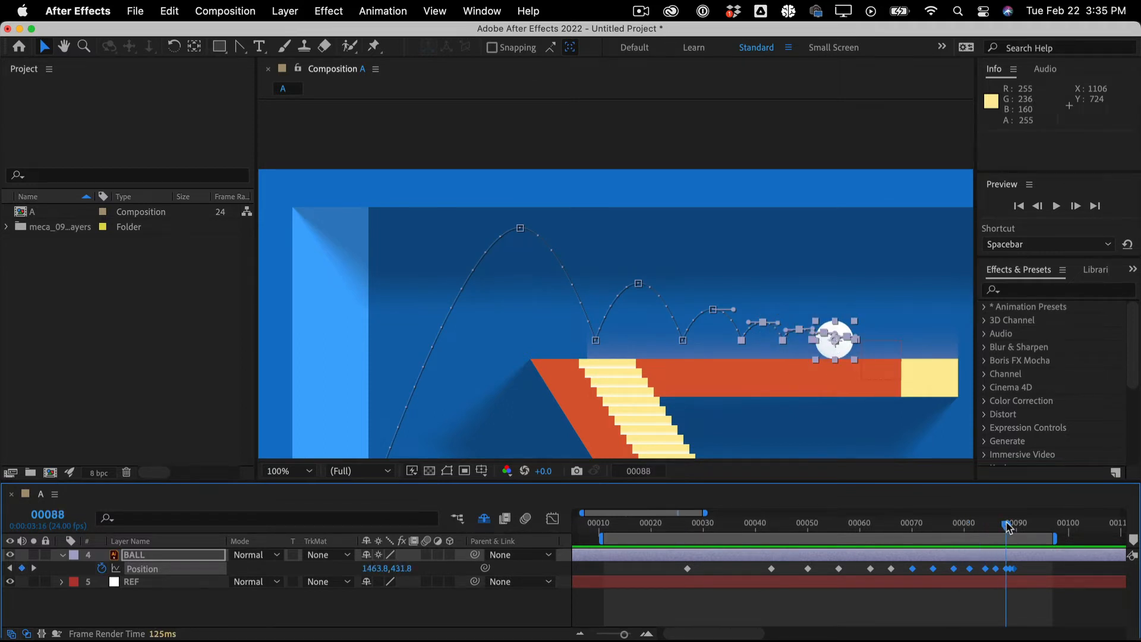
{"action": "left_click_drag", "start_coordinate": [1008, 527], "coordinate": [986, 530]}
Shift the BALL's Position keyframes from the third platform-bounce peak onward to frame 73, and those from the fourth landing onward to frame 76
{"action": "left_click", "coordinate": [867, 595]}
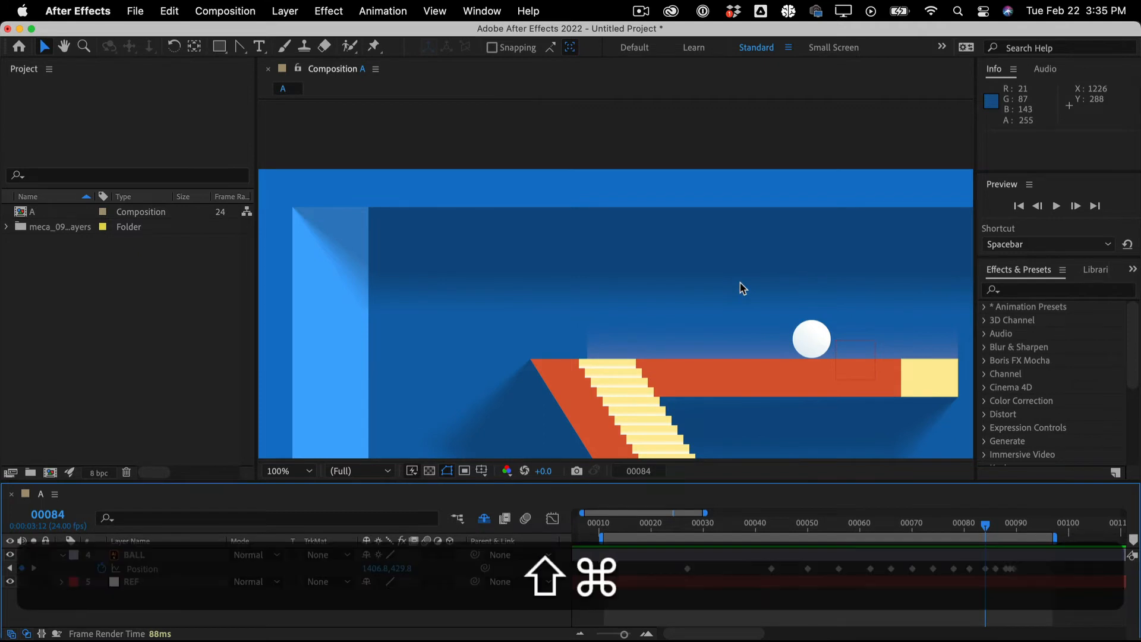
{"action": "key", "text": "shift+super+i"}
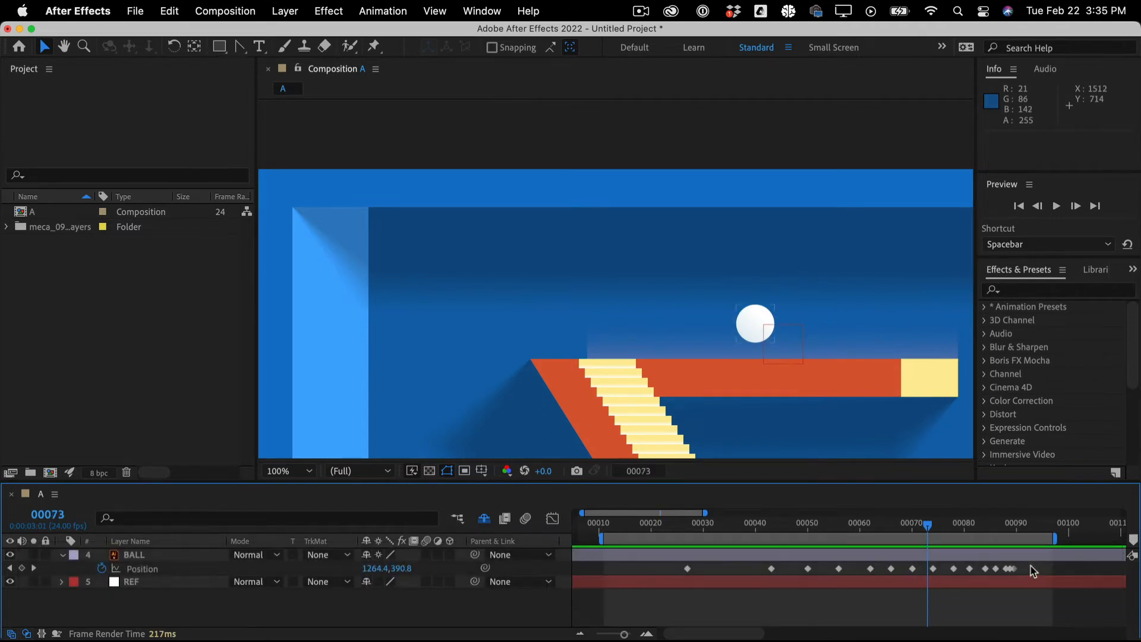
{"action": "left_click_drag", "start_coordinate": [1032, 566], "coordinate": [927, 573]}
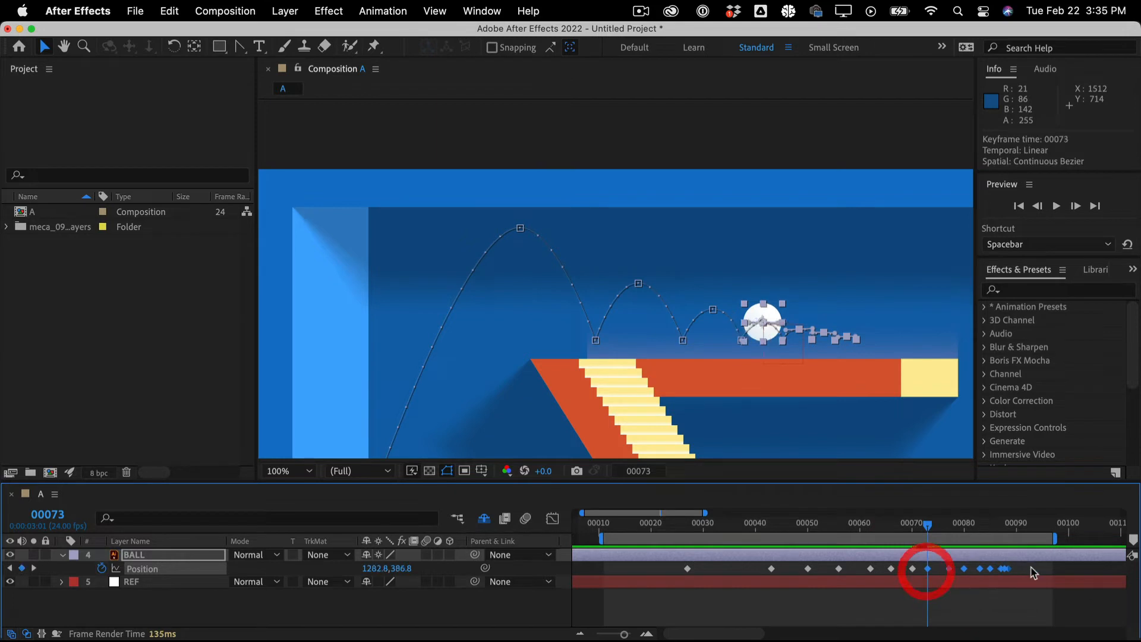
{"action": "left_click_drag", "start_coordinate": [1028, 569], "coordinate": [945, 575]}
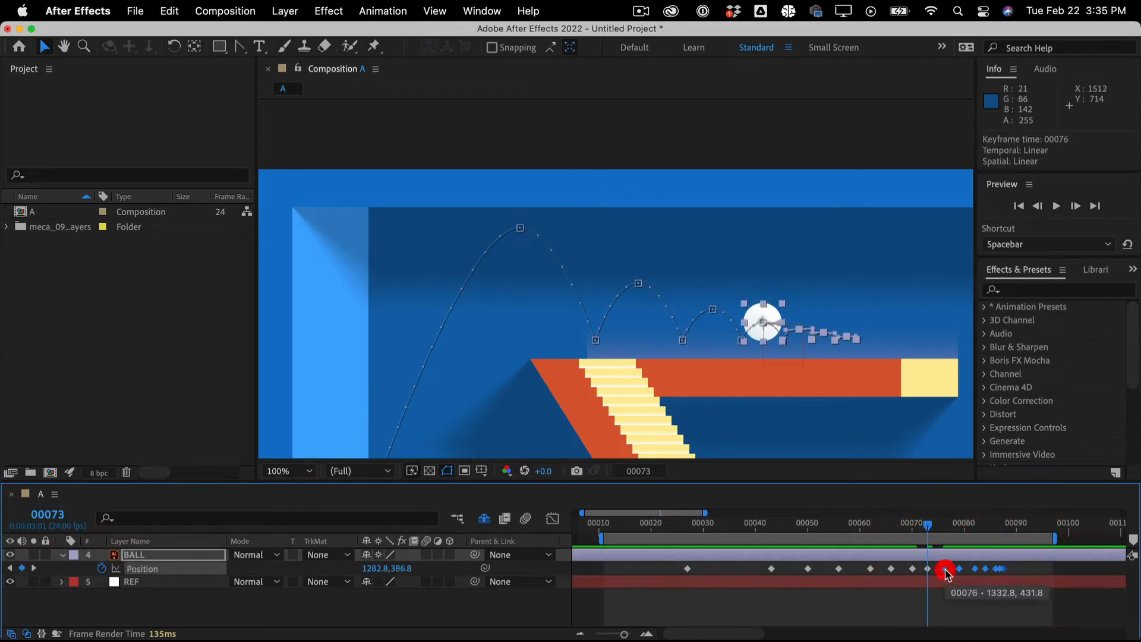
{"action": "left_click", "coordinate": [946, 572]}
{"action": "left_click_drag", "start_coordinate": [1017, 572], "coordinate": [944, 576]}
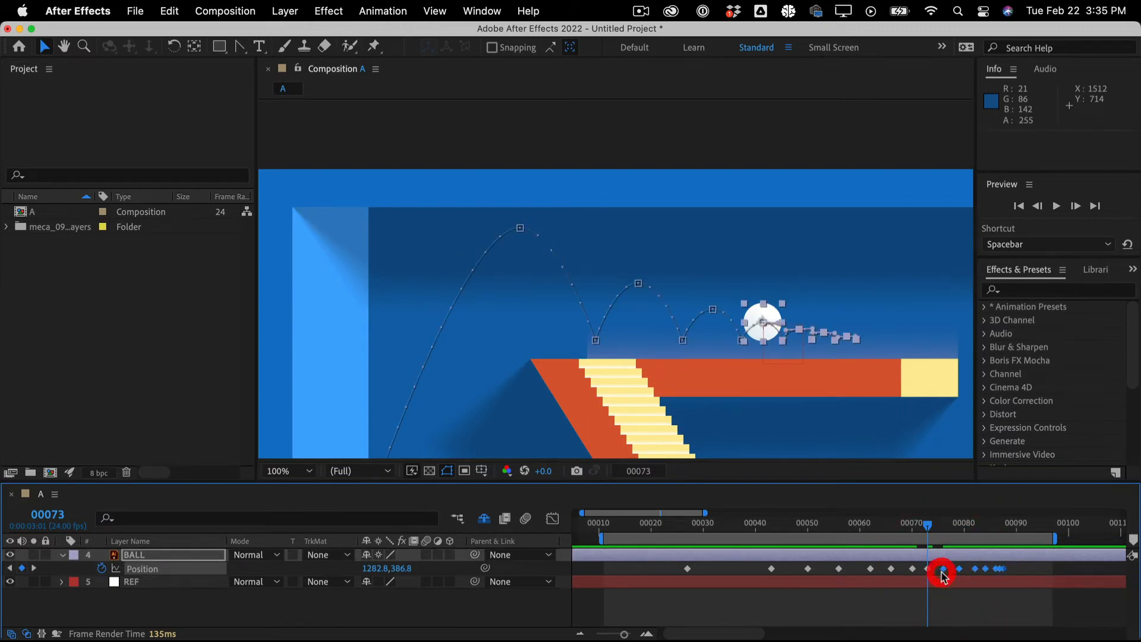
{"action": "left_click", "coordinate": [944, 571]}
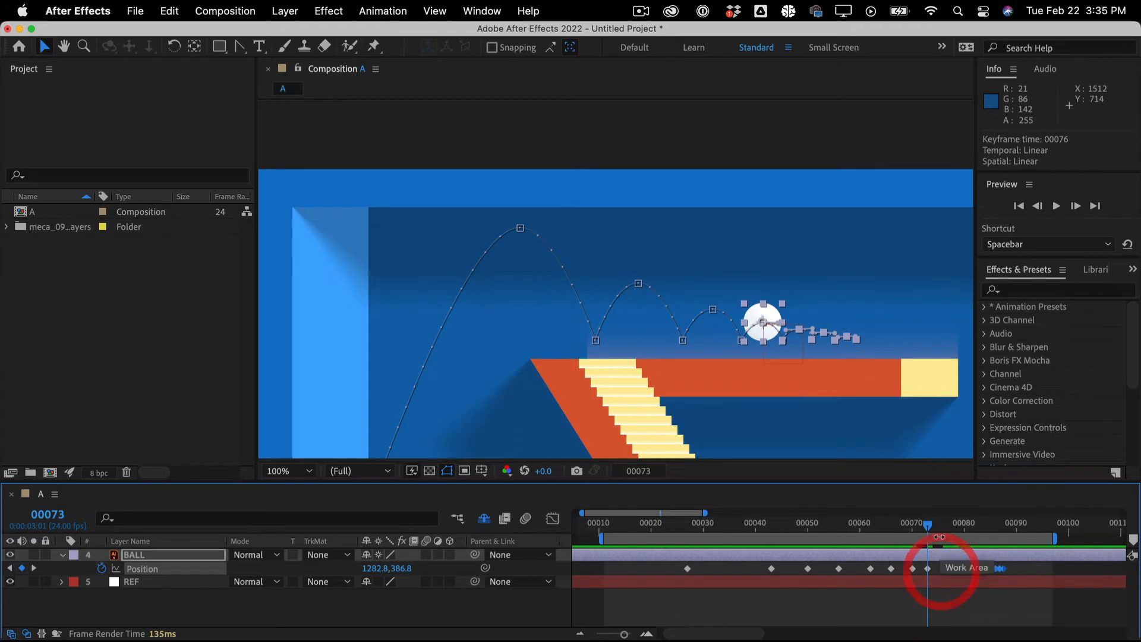
Preview the ball's tightened bounces from frame 38
{"action": "key", "text": "space"}
{"action": "left_click", "coordinate": [741, 524]}
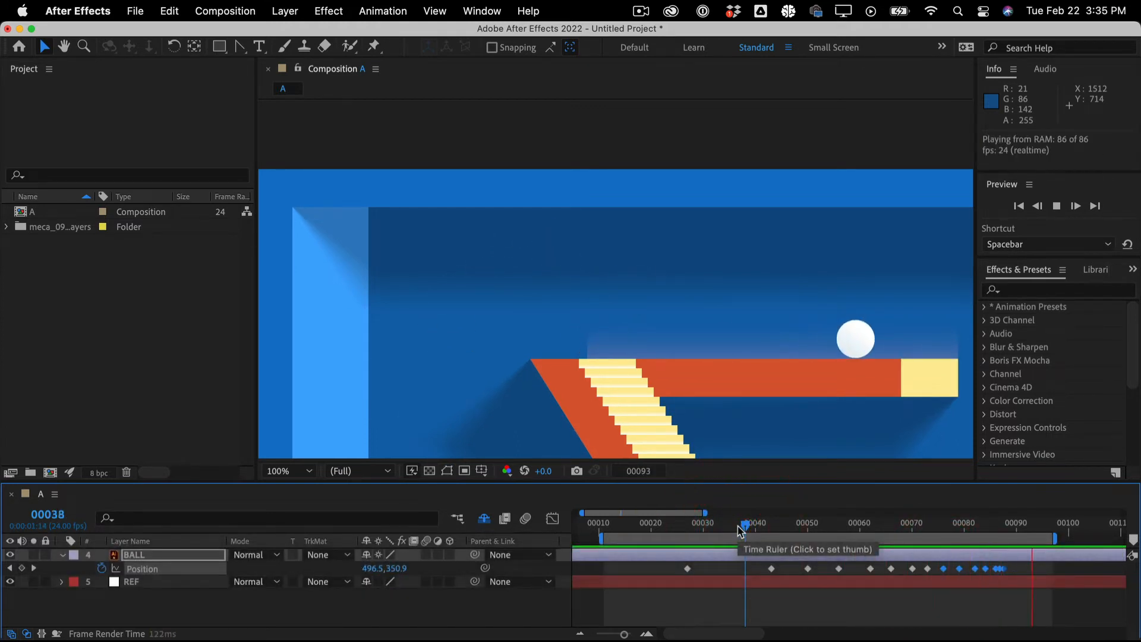
{"action": "key", "text": "space"}
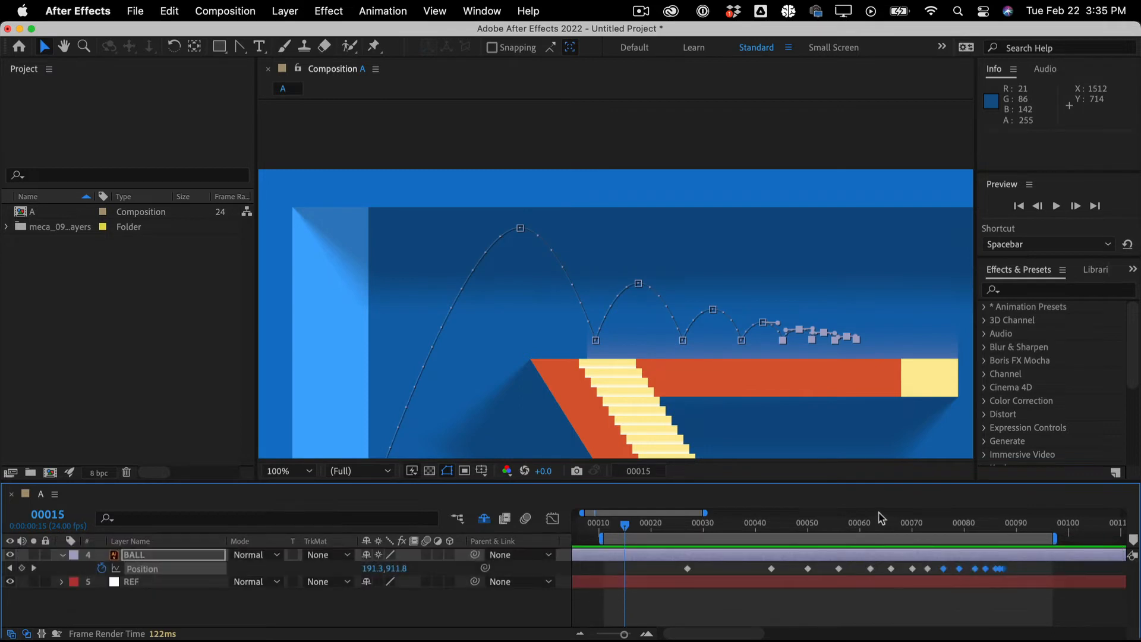
Set the current time to frame 78 and select the BALL's Position keyframes from the fourth platform-bounce peak onward
{"action": "left_click", "coordinate": [921, 523]}
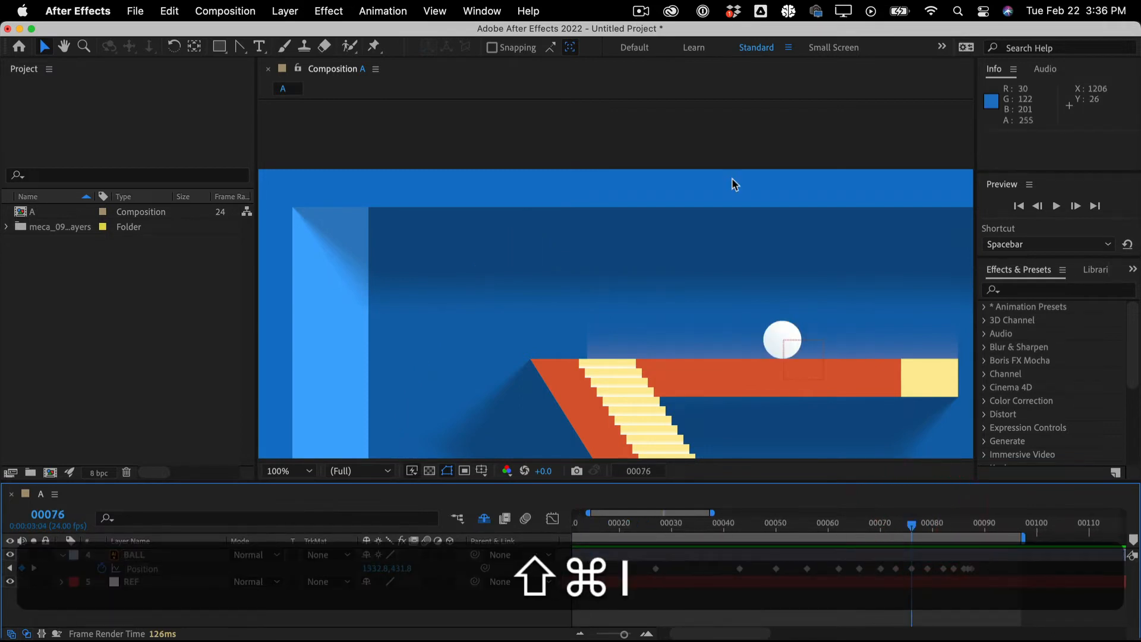
{"action": "key", "text": "Page_Down"}
{"action": "key", "text": "Page_Down"}
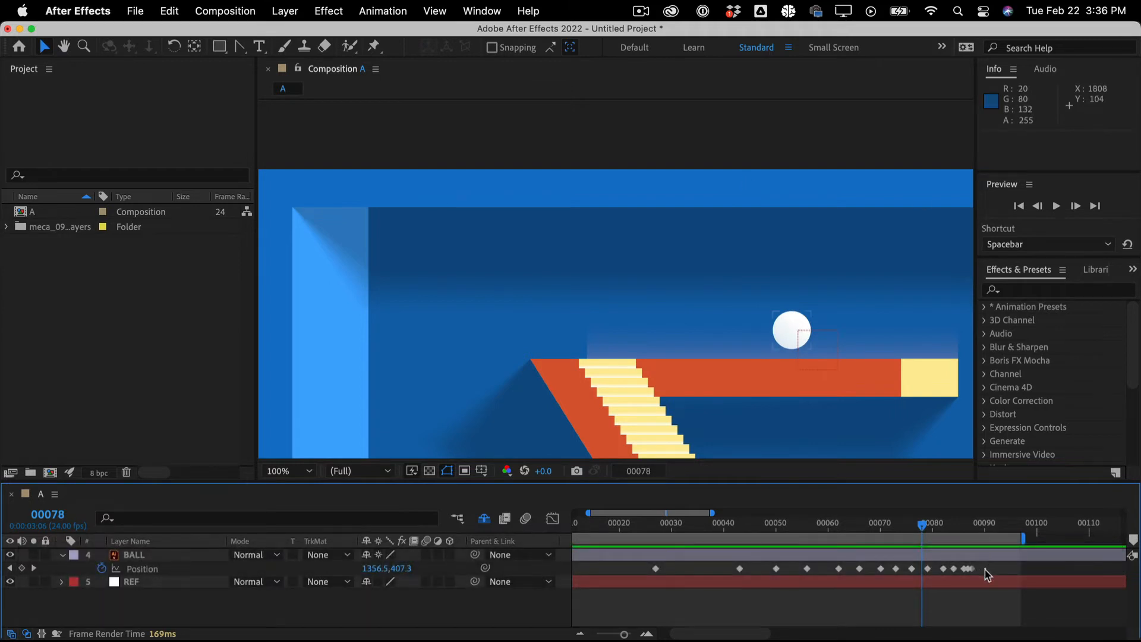
{"action": "left_click_drag", "start_coordinate": [985, 570], "coordinate": [926, 572]}
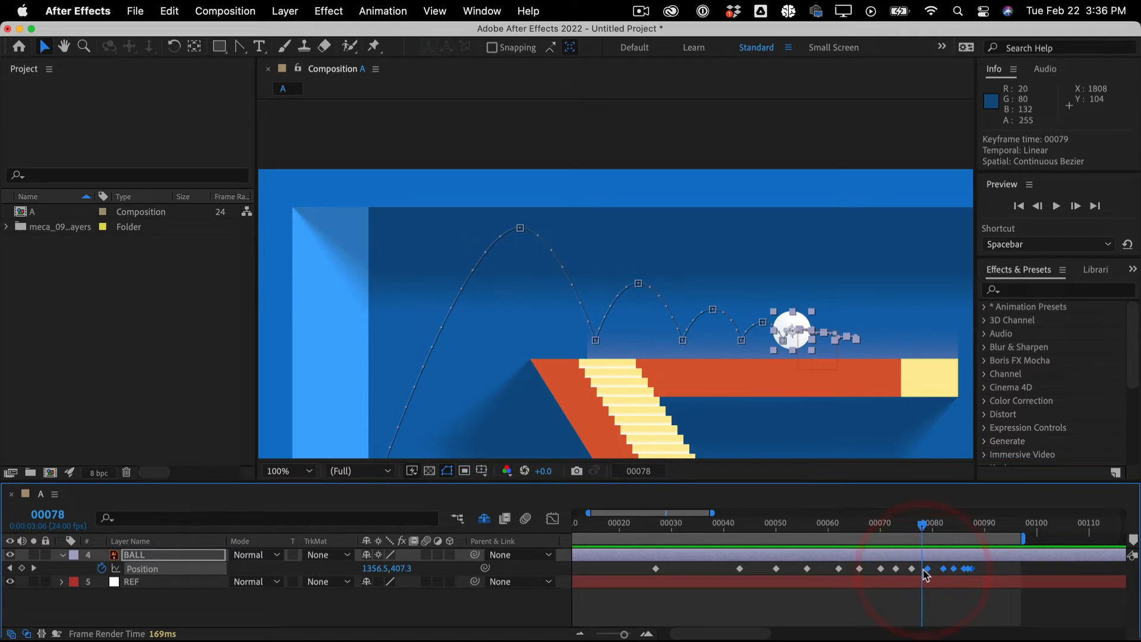
Examine the ball's motion frame by frame between frames 77 and 80, around the fourth platform-bounce peak
{"action": "key", "text": "Page_Down"}
{"action": "key", "text": "Page_Down"}
{"action": "key", "text": "shift"}
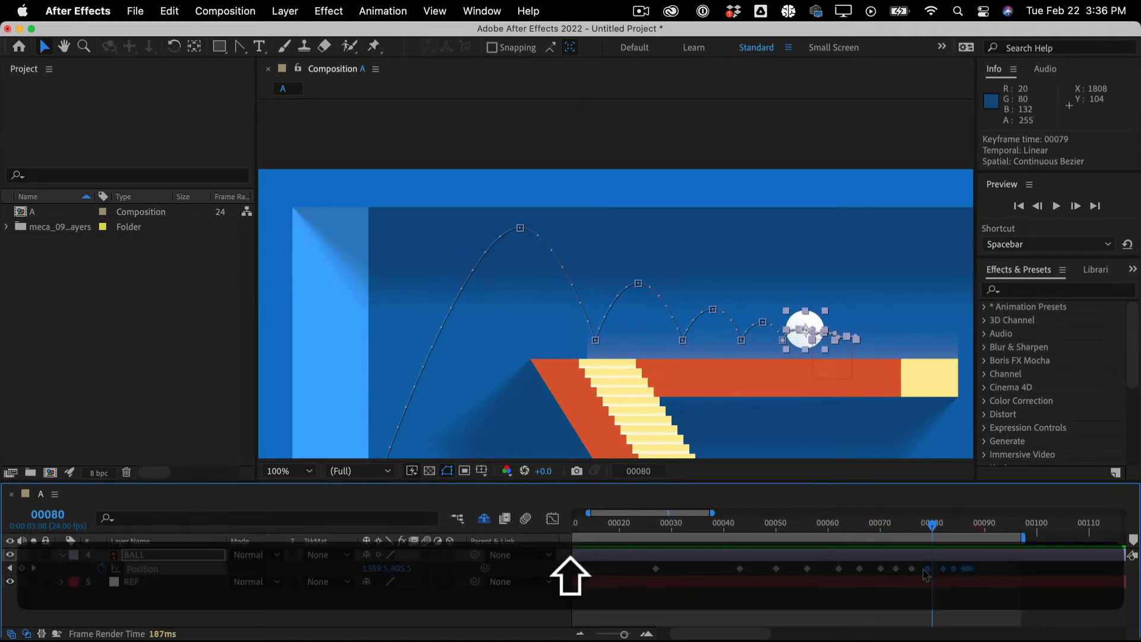
{"action": "key", "text": "Page_Up"}
{"action": "key", "text": "Page_Up"}
{"action": "key", "text": "Page_Up"}
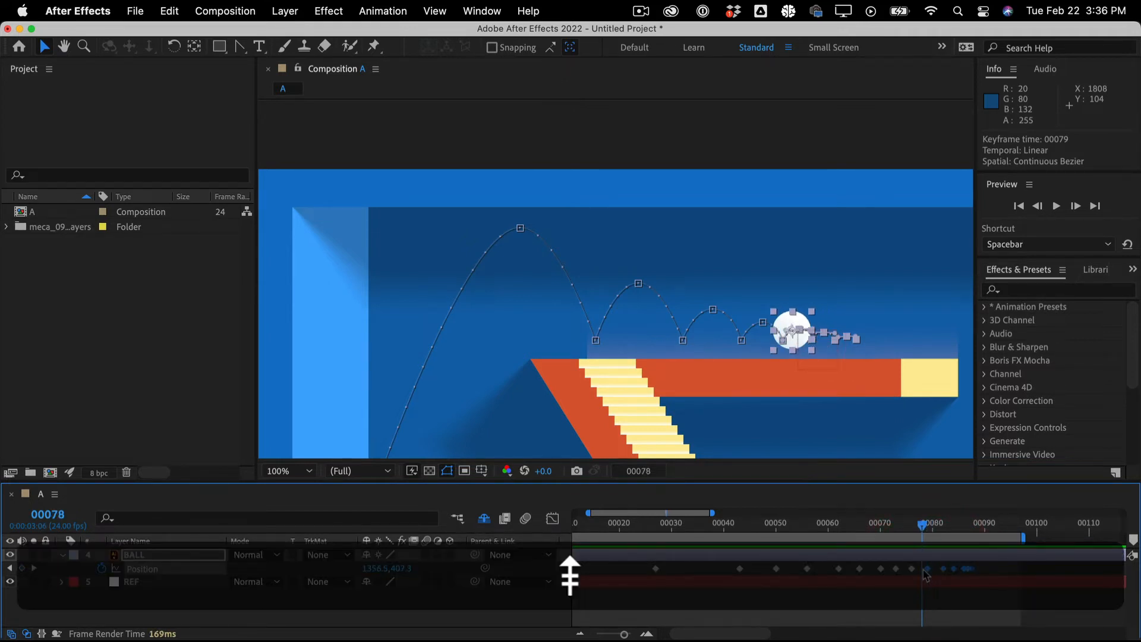
{"action": "key", "text": "Page_Up"}
{"action": "key", "text": "Page_Down"}
{"action": "key", "text": "Page_Down"}
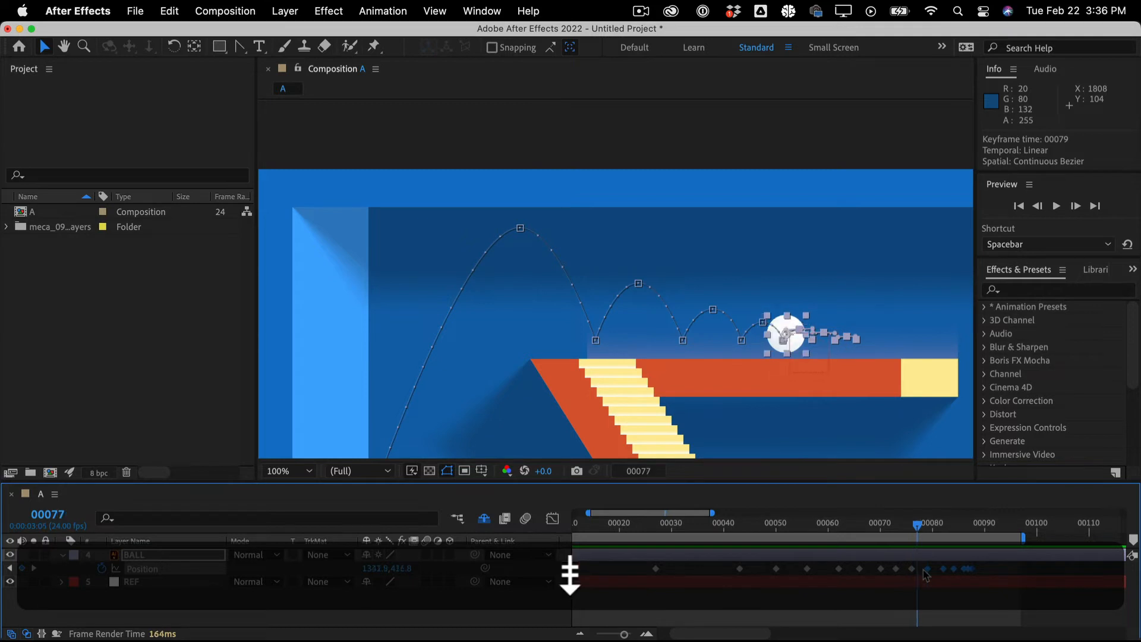
Step through frames 76 to 78 with the keyframes deselected to examine the ball's small bounce
{"action": "key", "text": "Page_Up"}
{"action": "key", "text": "Page_Up"}
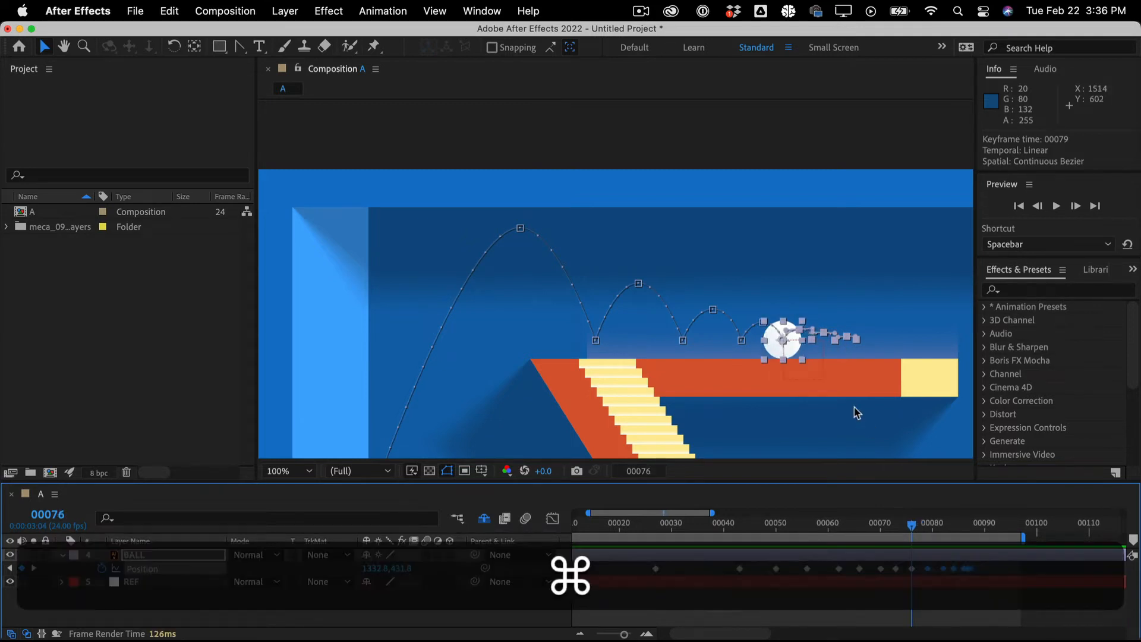
{"action": "key", "text": "shift+super+i"}
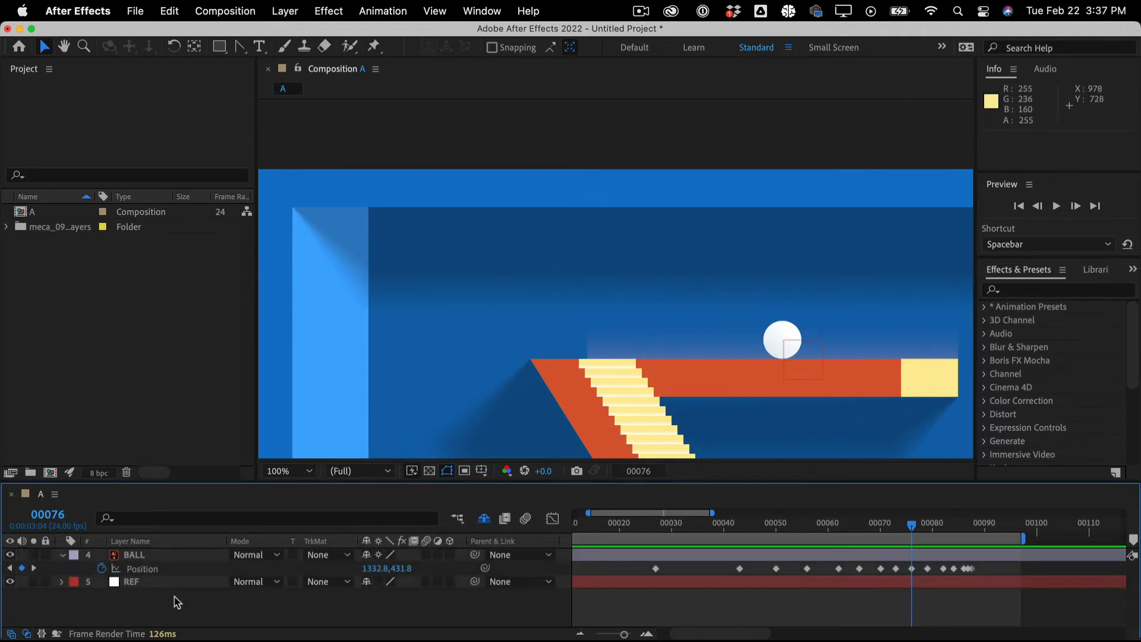
{"action": "key", "text": "Page_Down"}
{"action": "key", "text": "Page_Down"}
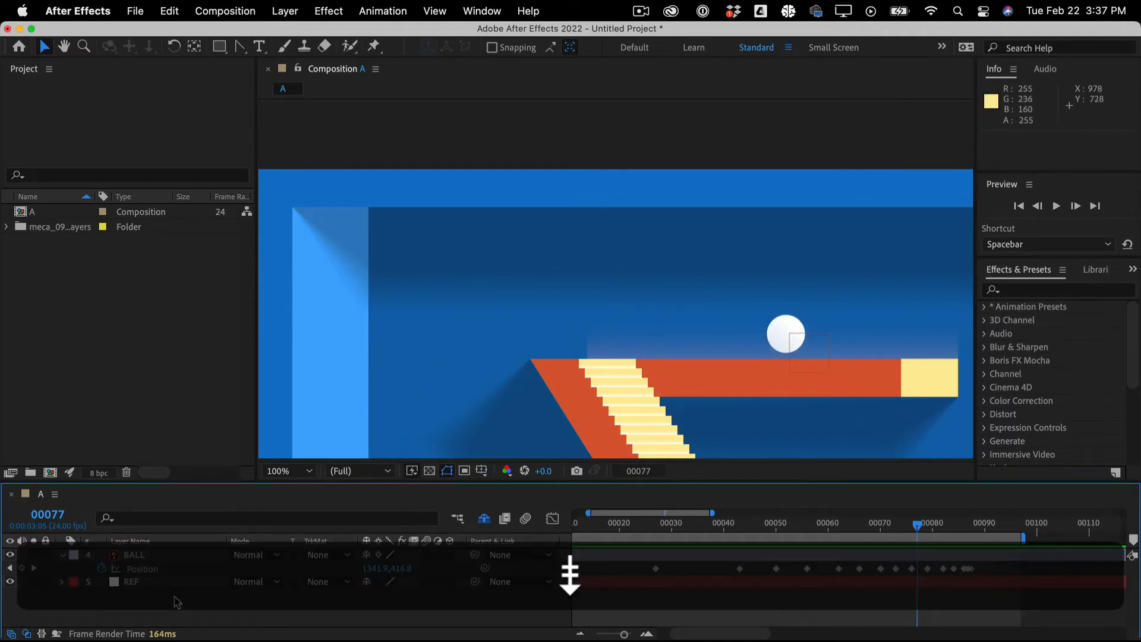
{"action": "left_click", "coordinate": [983, 554]}
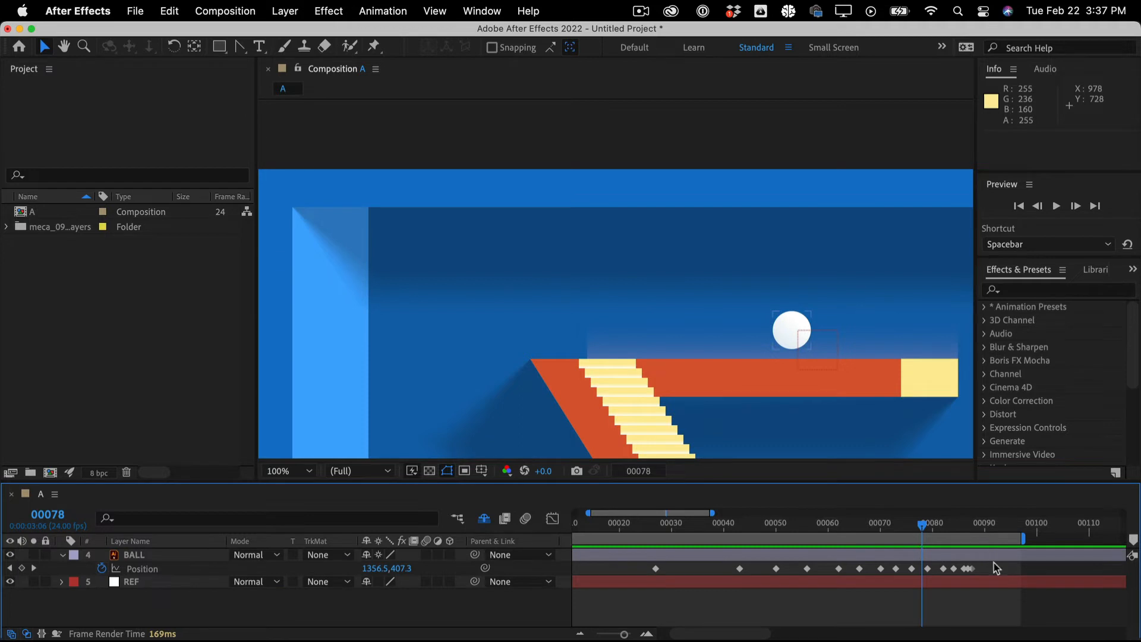
Shift all BALL Position keyframes from frame 79 onward one frame earlier, so the group starts at frame 78
{"action": "left_click_drag", "start_coordinate": [993, 563], "coordinate": [926, 574]}
{"action": "left_click_drag", "start_coordinate": [927, 570], "coordinate": [925, 571]}
{"action": "key", "text": "Page_Down"}
{"action": "key", "text": "Page_Down"}
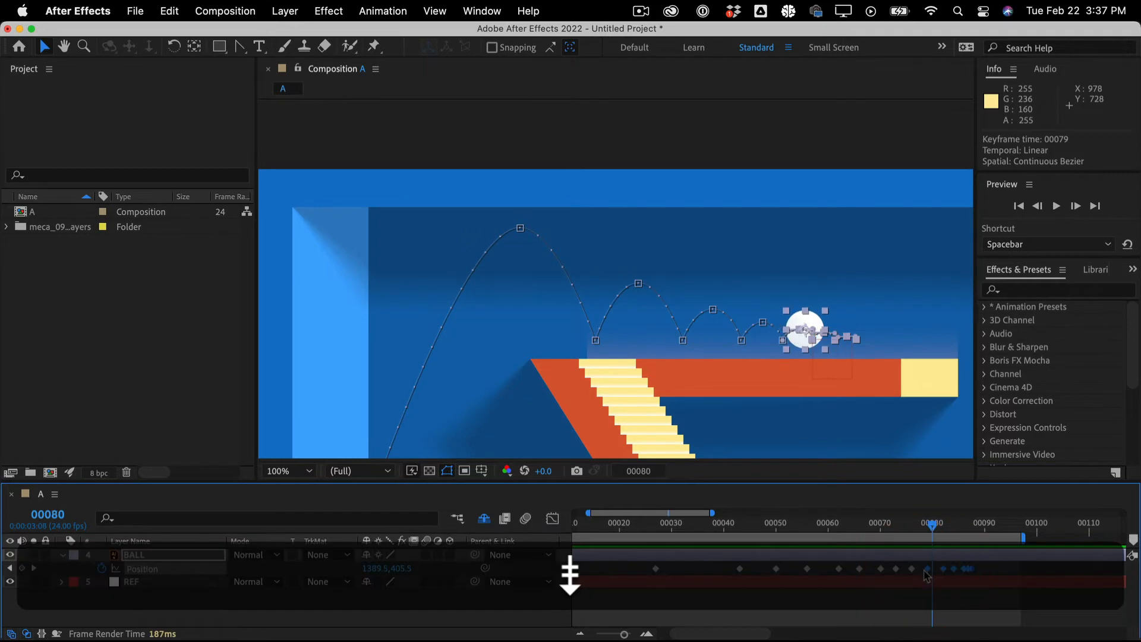
{"action": "key", "text": "Page_Up"}
{"action": "key", "text": "Page_Up"}
{"action": "key", "text": "Page_Up"}
{"action": "key", "text": "Page_Up"}
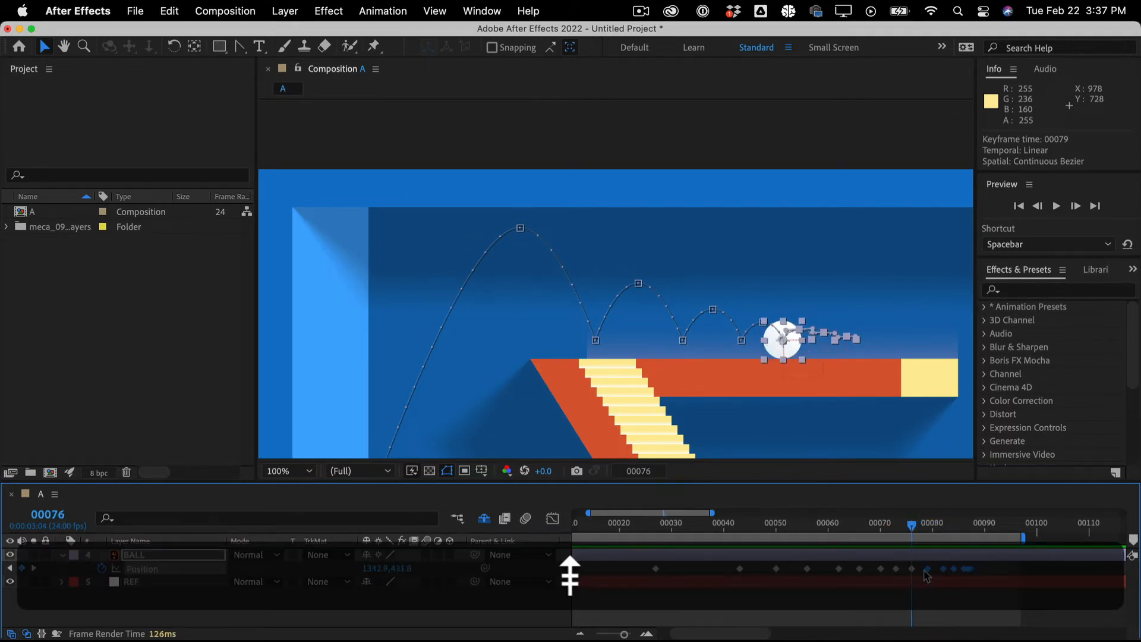
{"action": "key", "text": "Page_Down"}
{"action": "key", "text": "Page_Down"}
{"action": "key", "text": "equal"}
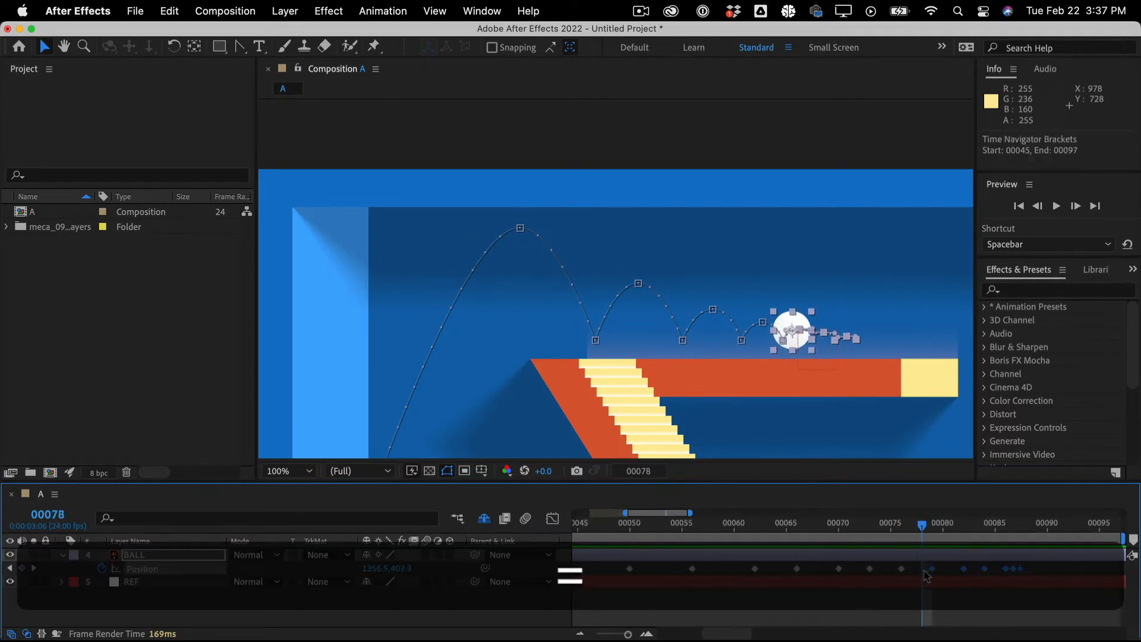
{"action": "left_click_drag", "start_coordinate": [934, 570], "coordinate": [928, 575]}
Move the Position keyframes from the next ground contact onward one frame earlier, starting at frame 80, and deselect them
{"action": "key", "text": "Page_Down"}
{"action": "key", "text": "Page_Down"}
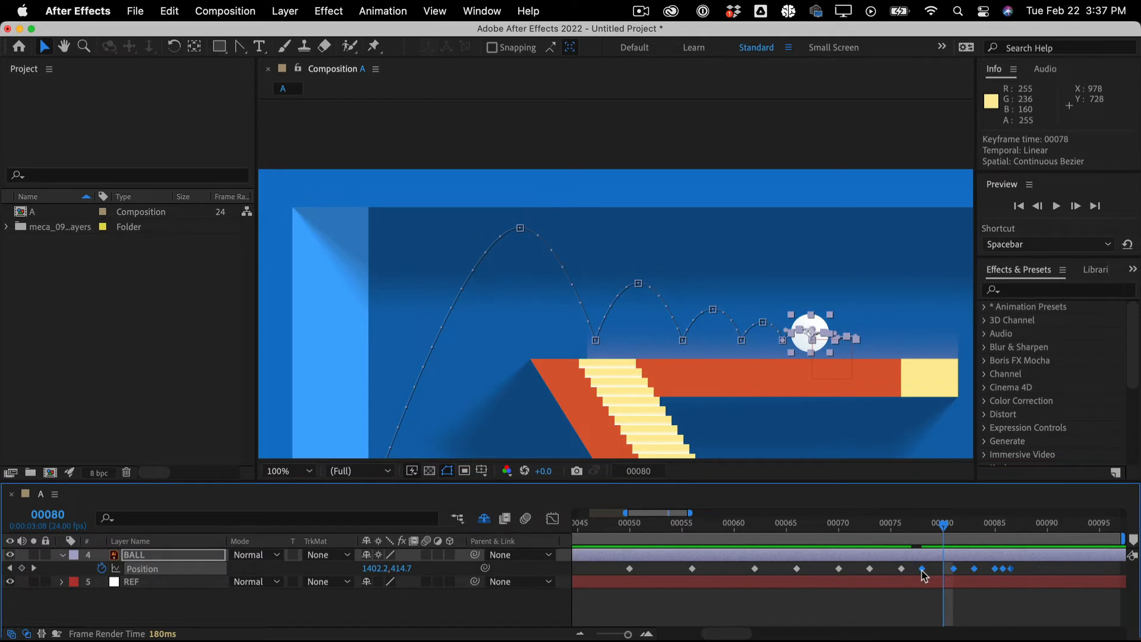
{"action": "key", "text": "shift"}
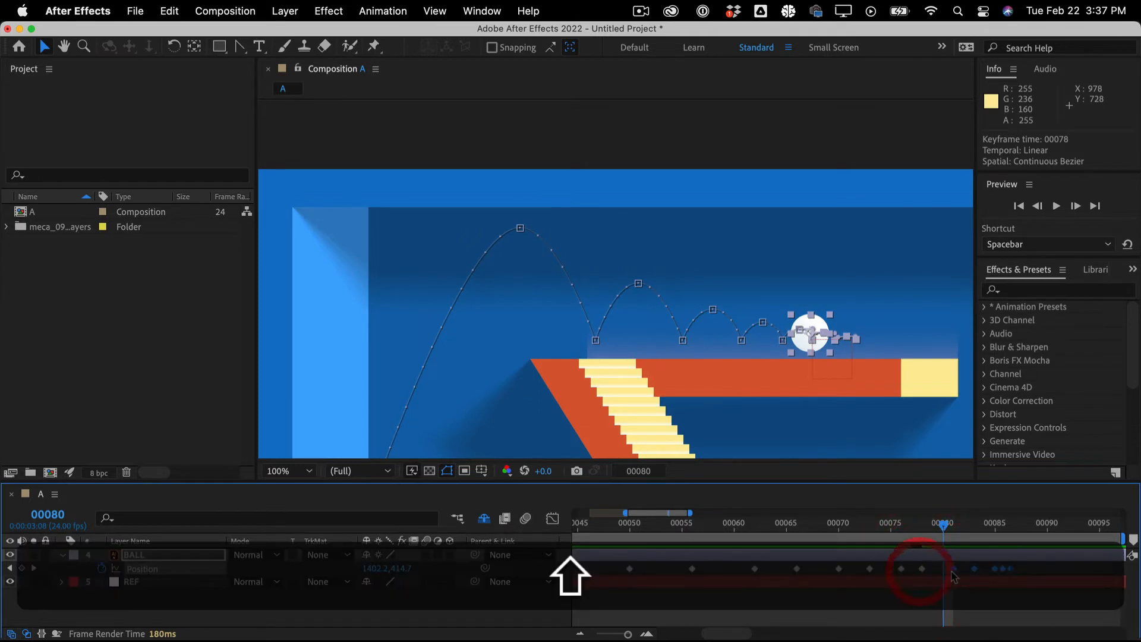
{"action": "left_click_drag", "start_coordinate": [953, 571], "coordinate": [948, 571]}
{"action": "left_click", "coordinate": [948, 571]}
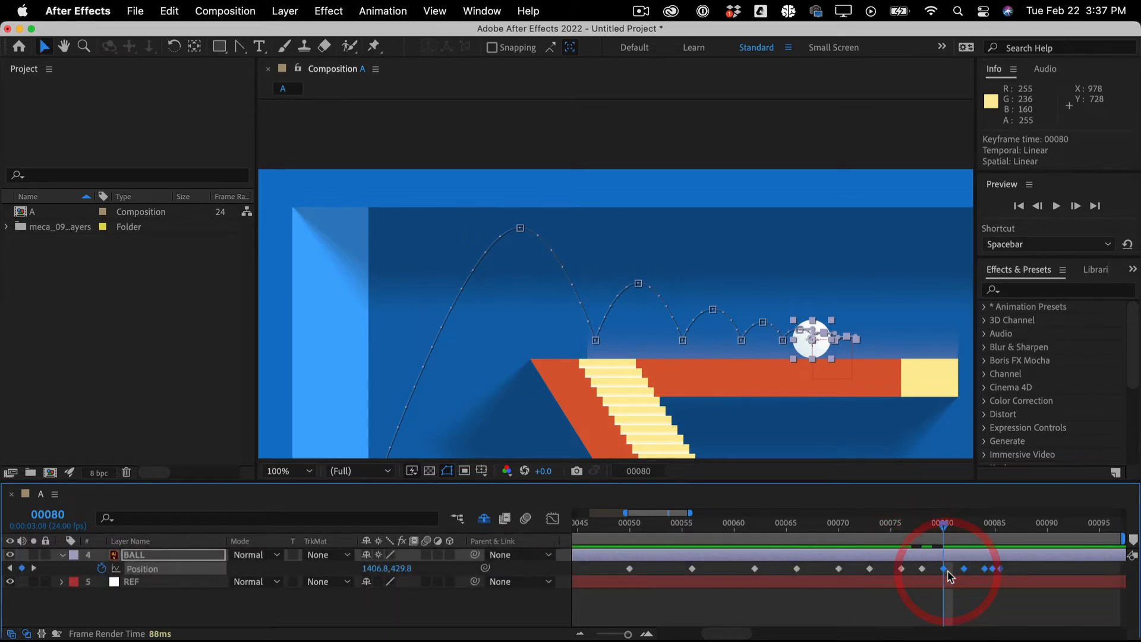
{"action": "key", "text": "Page_Down"}
{"action": "key", "text": "Page_Down"}
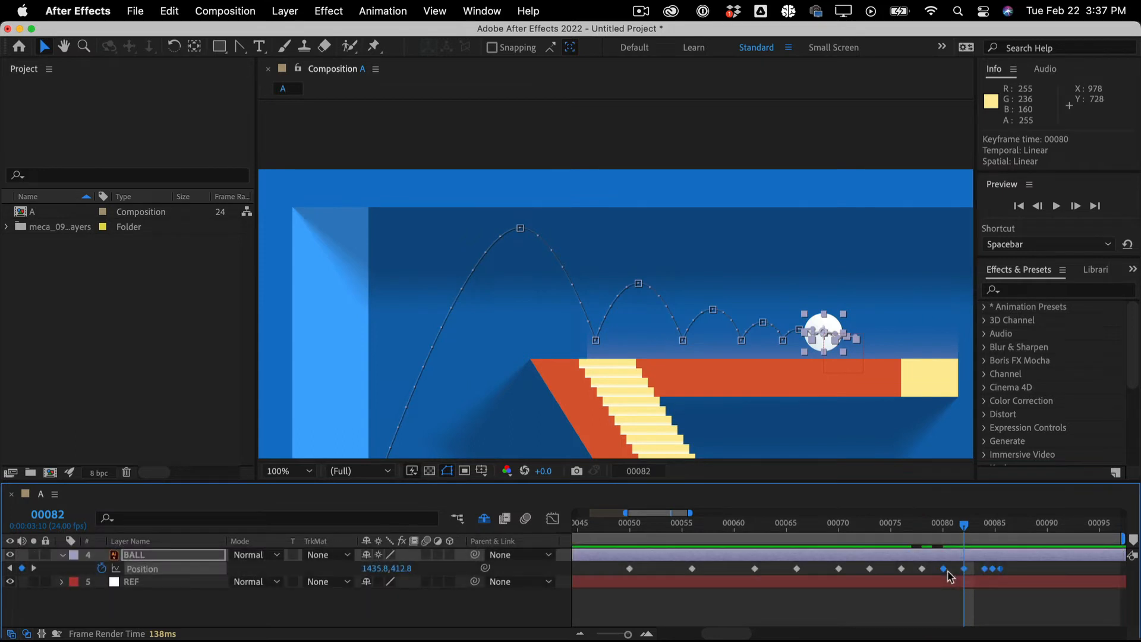
{"action": "key", "text": "shift+super+i"}
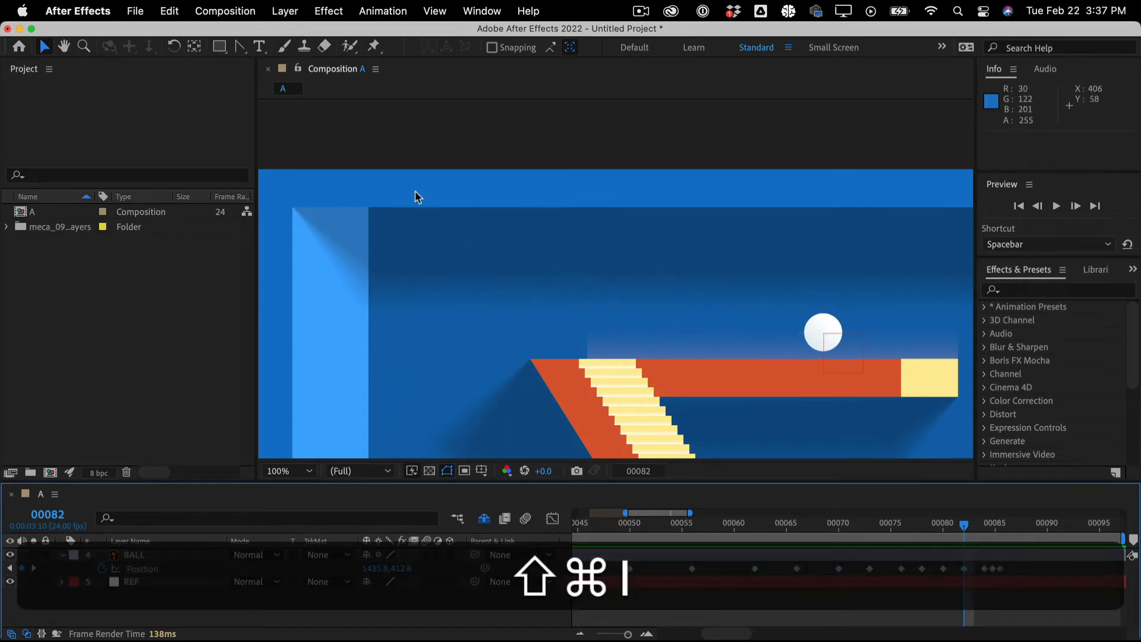
Extend the start of the work area back to frame 0
{"action": "key", "text": "comma"}
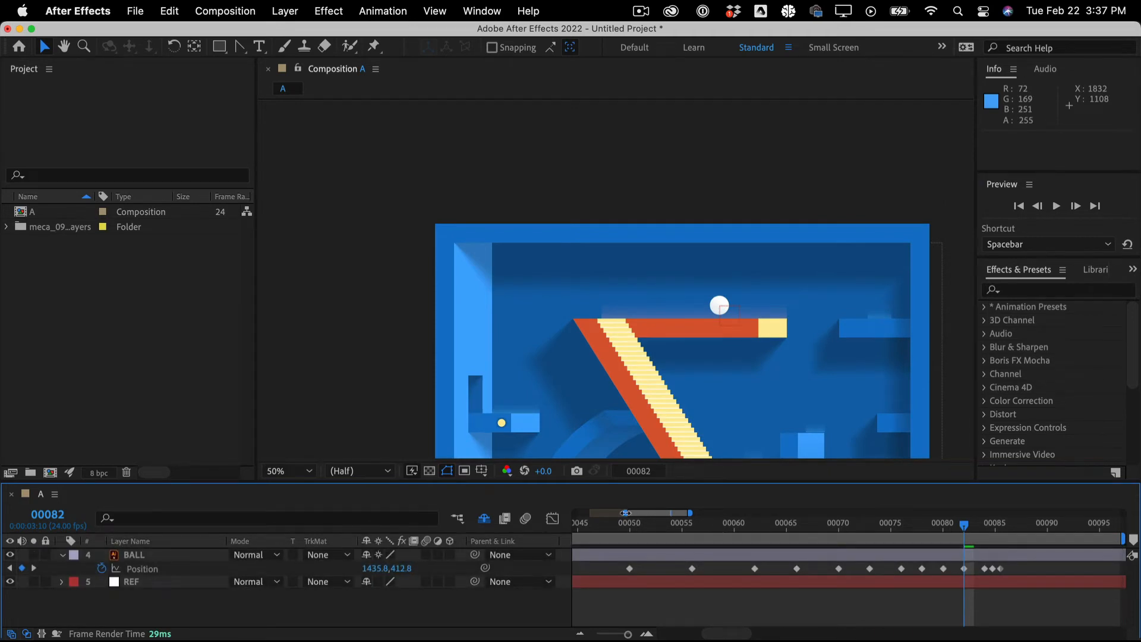
{"action": "left_click_drag", "start_coordinate": [626, 512], "coordinate": [575, 513]}
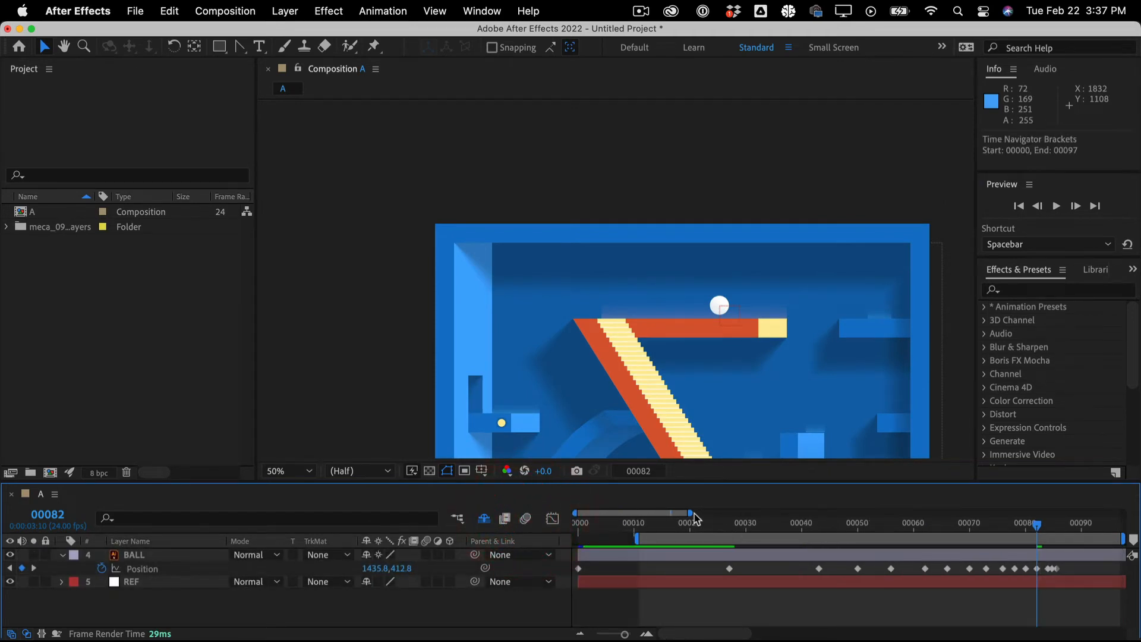
{"action": "left_click_drag", "start_coordinate": [689, 513], "coordinate": [757, 513]}
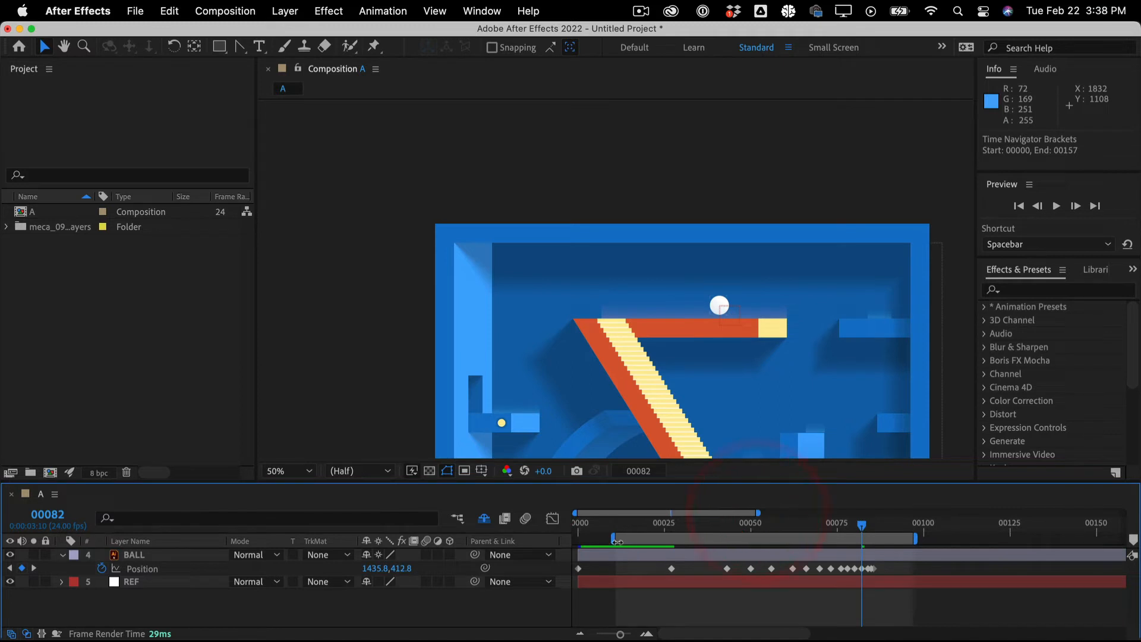
{"action": "left_click_drag", "start_coordinate": [573, 540], "coordinate": [486, 533]}
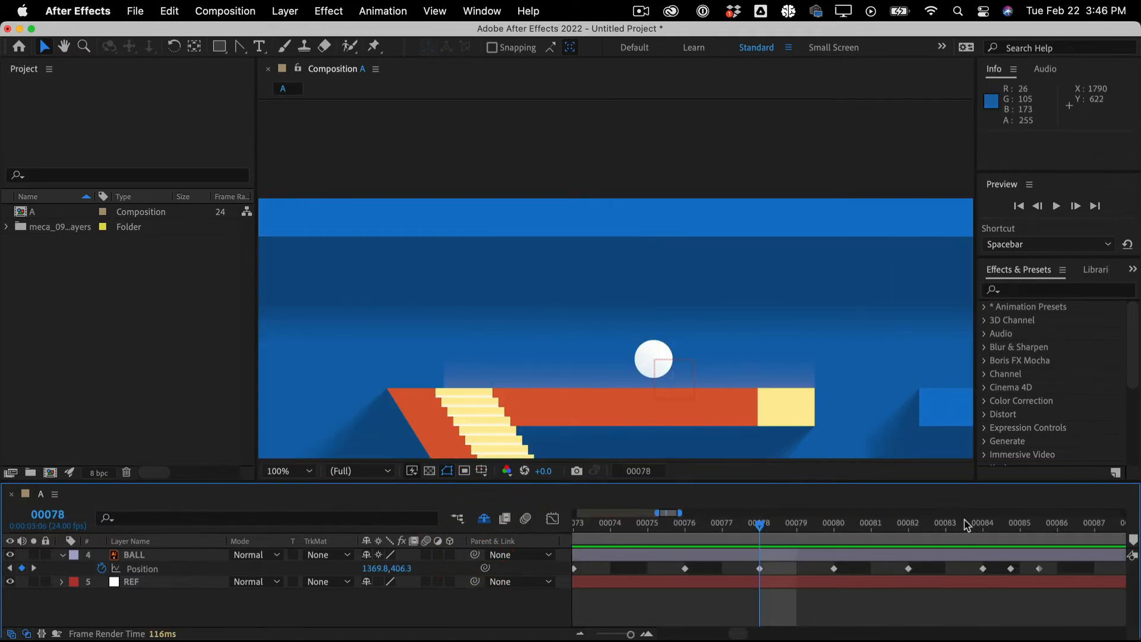
Preview the bouncing animation and extend the end of the work area to frame 190
{"action": "left_click_drag", "start_coordinate": [967, 526], "coordinate": [647, 534]}
{"action": "key", "text": "space"}
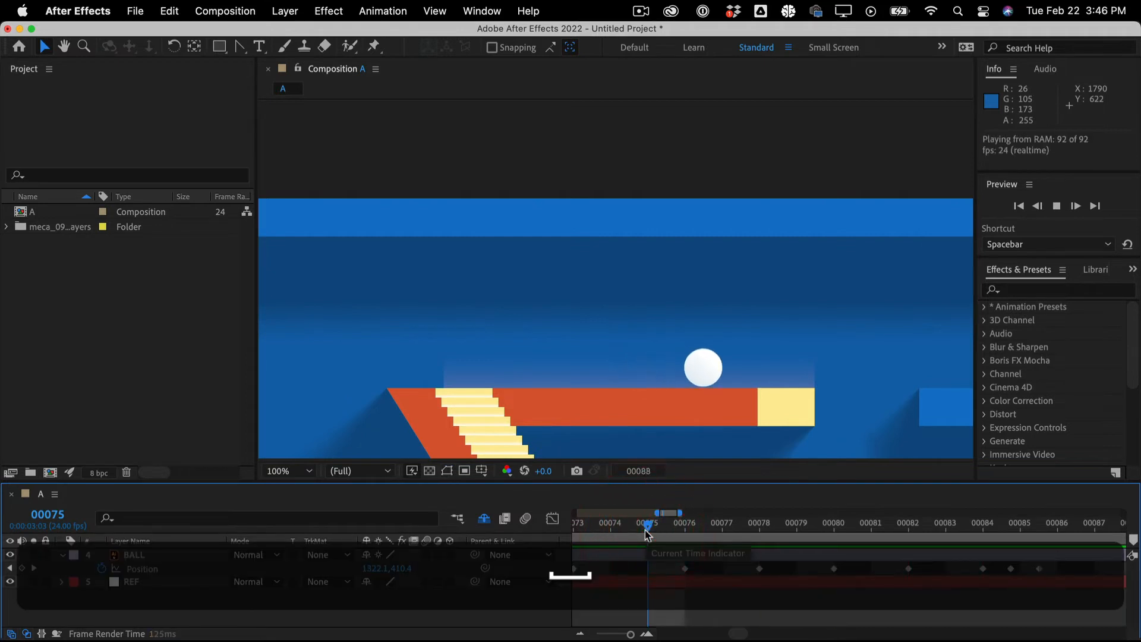
{"action": "key", "text": "space"}
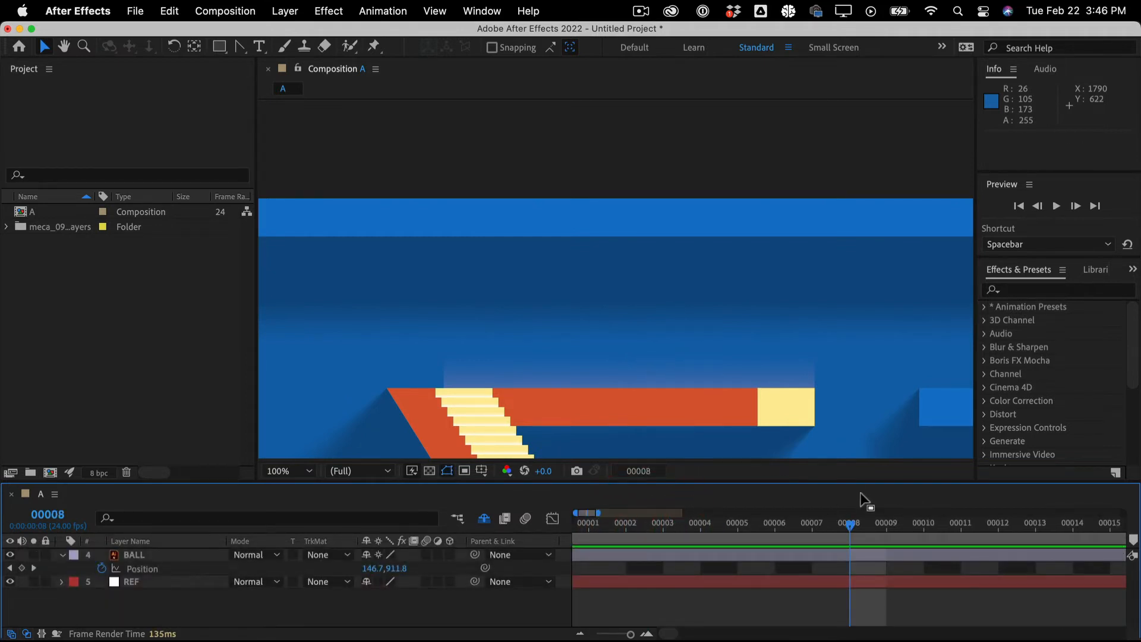
{"action": "key", "text": ";"}
{"action": "left_click_drag", "start_coordinate": [686, 536], "coordinate": [797, 536]}
At frame 117, slide BALL horizontally onto the yellow end block of the platform, to about position 1715, 428.3
{"action": "left_click_drag", "start_coordinate": [609, 527], "coordinate": [686, 528]}
{"action": "left_click_drag", "start_coordinate": [702, 525], "coordinate": [707, 524]}
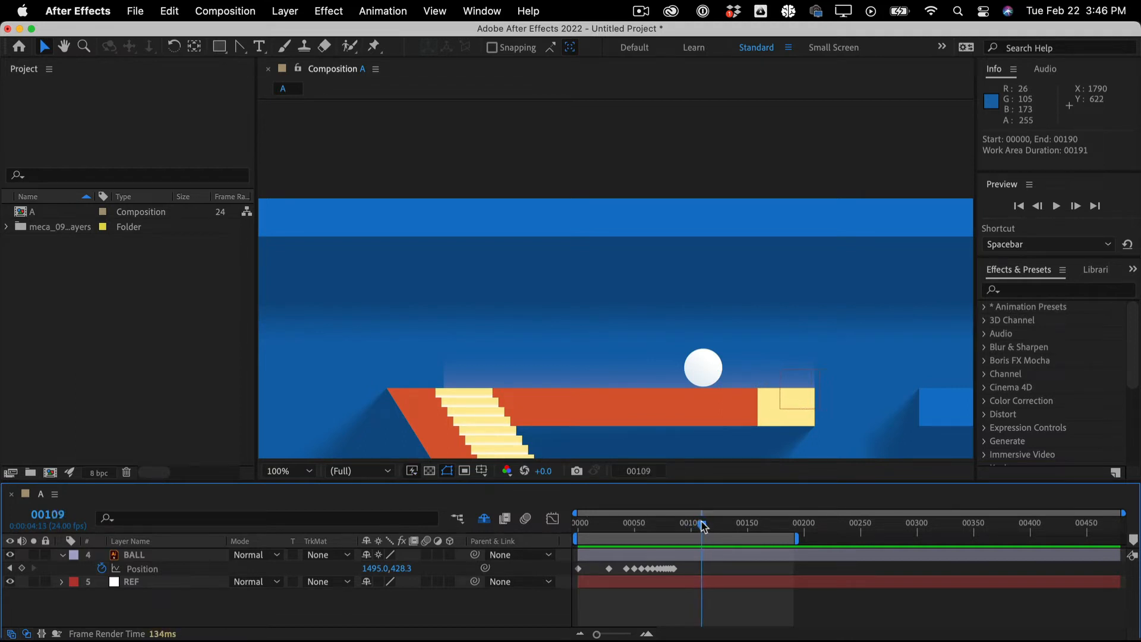
{"action": "left_click", "coordinate": [703, 525]}
{"action": "left_click", "coordinate": [13, 587]}
{"action": "left_click", "coordinate": [11, 583]}
{"action": "left_click_drag", "start_coordinate": [695, 528], "coordinate": [712, 546]}
{"action": "left_click", "coordinate": [710, 542]}
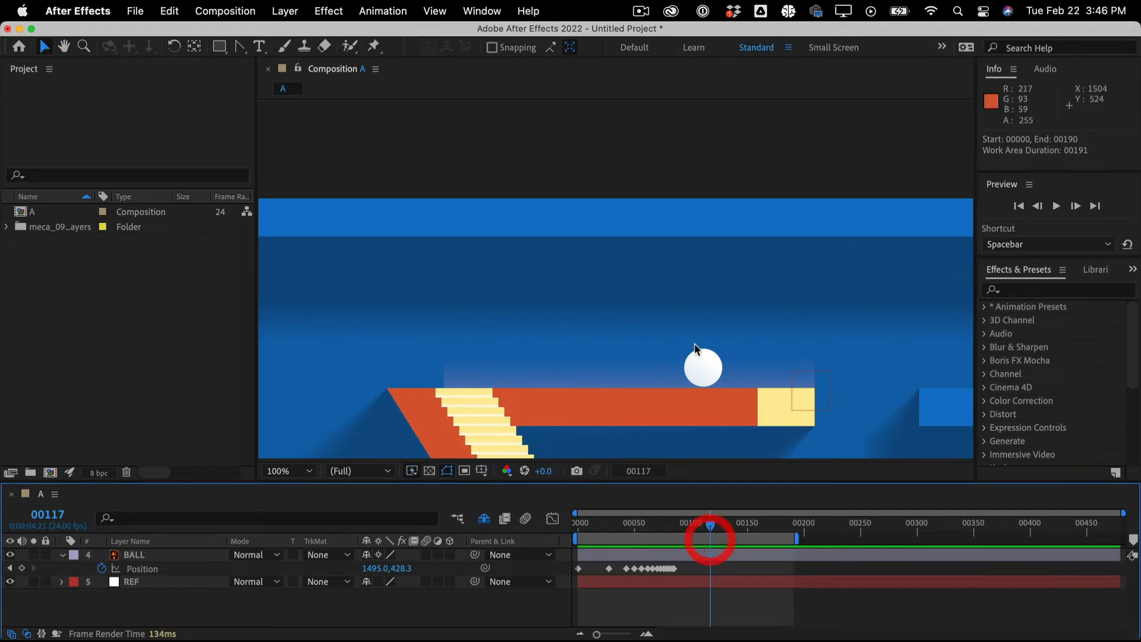
{"action": "left_click", "coordinate": [703, 365]}
{"action": "left_click_drag", "start_coordinate": [710, 375], "coordinate": [798, 373]}
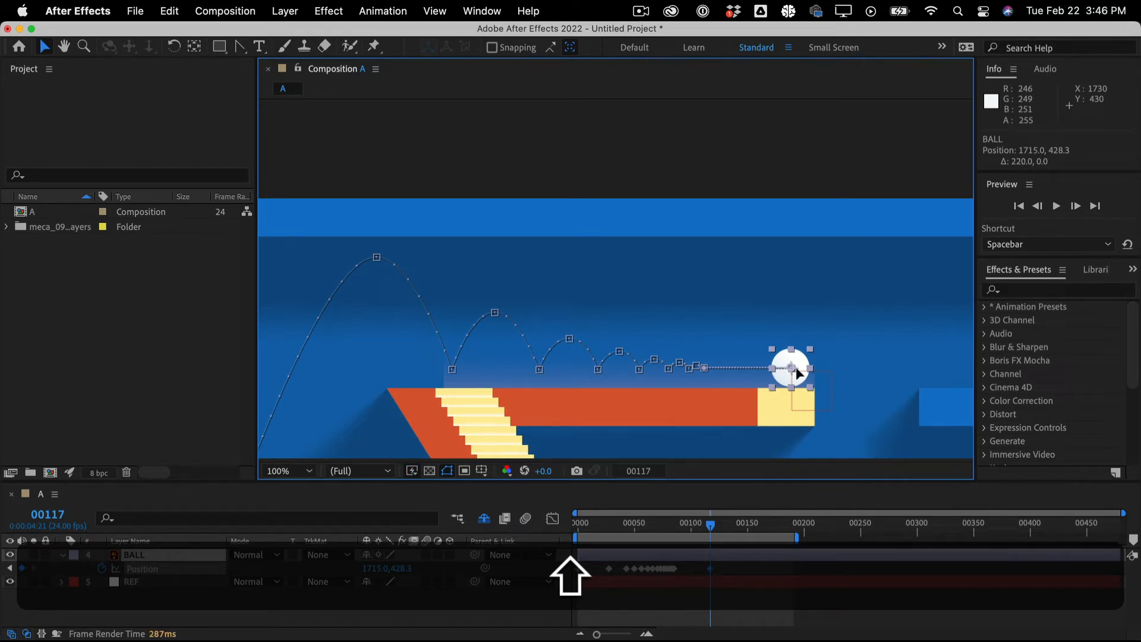
{"action": "left_click_drag", "start_coordinate": [798, 373], "coordinate": [798, 373]}
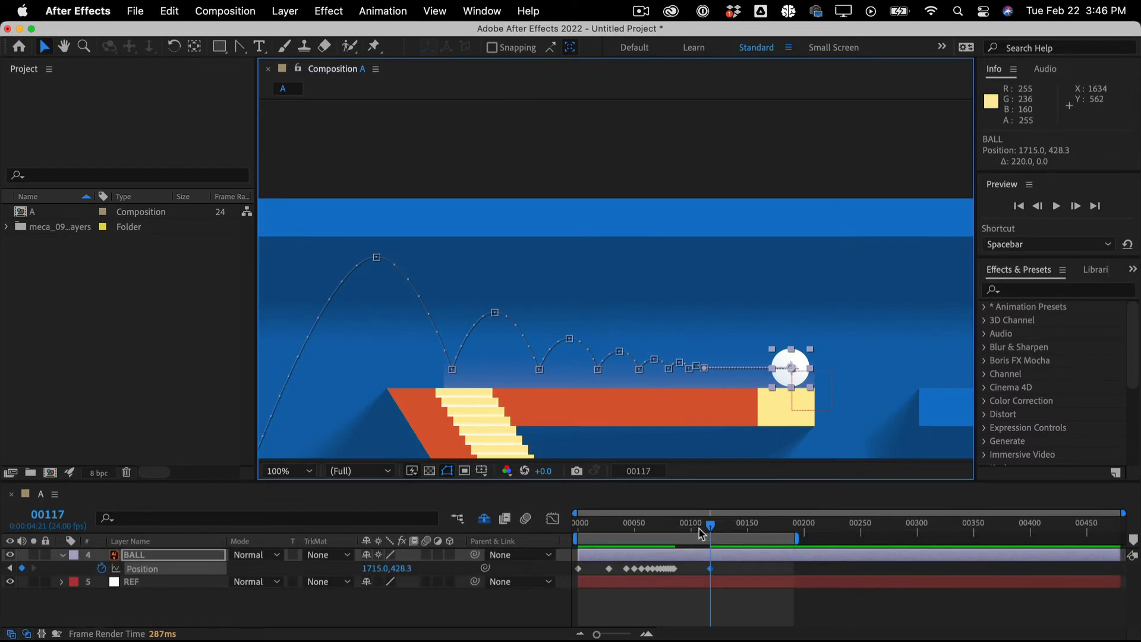
Play the animation from frame 0 to check how the bounces lead into the roll along the platform
{"action": "left_click_drag", "start_coordinate": [699, 529], "coordinate": [682, 537]}
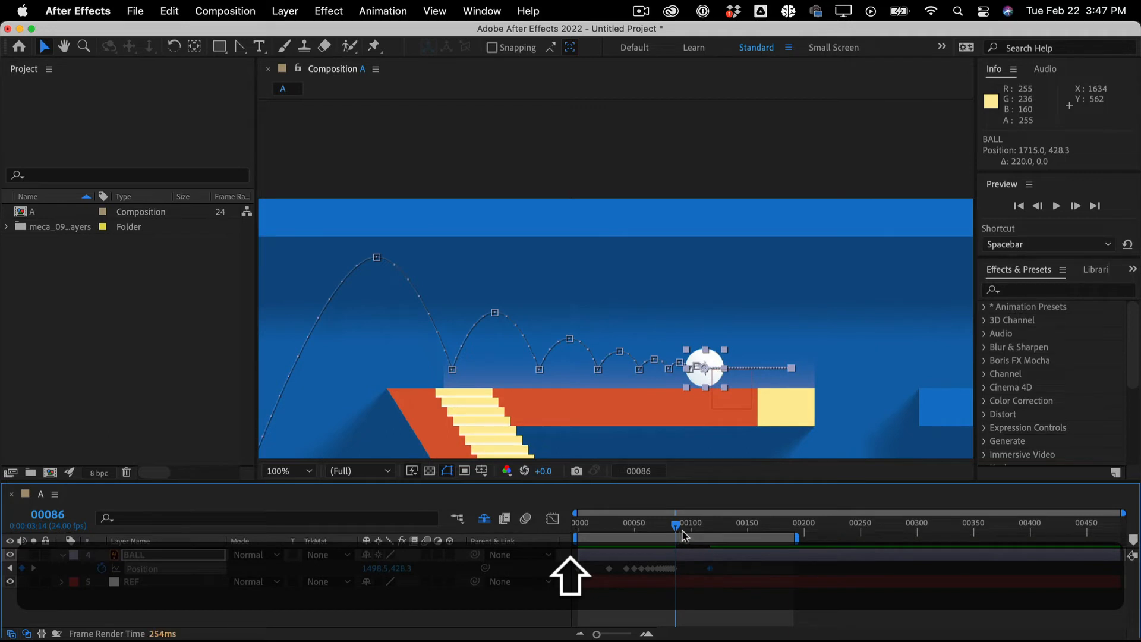
{"action": "left_click_drag", "start_coordinate": [682, 534], "coordinate": [576, 536]}
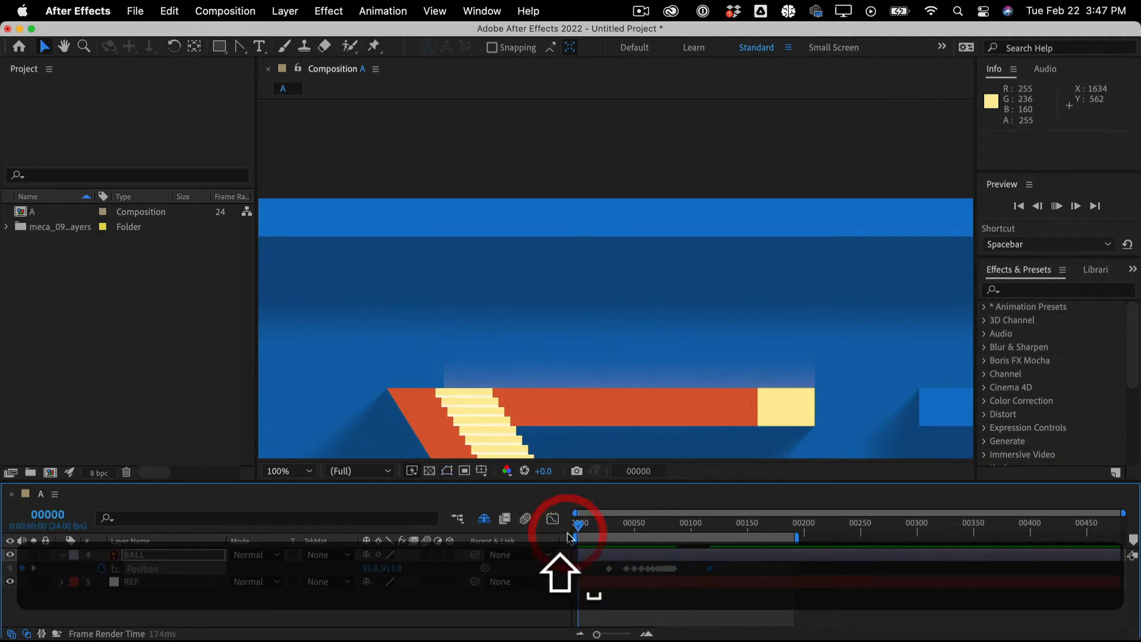
{"action": "key", "text": "space"}
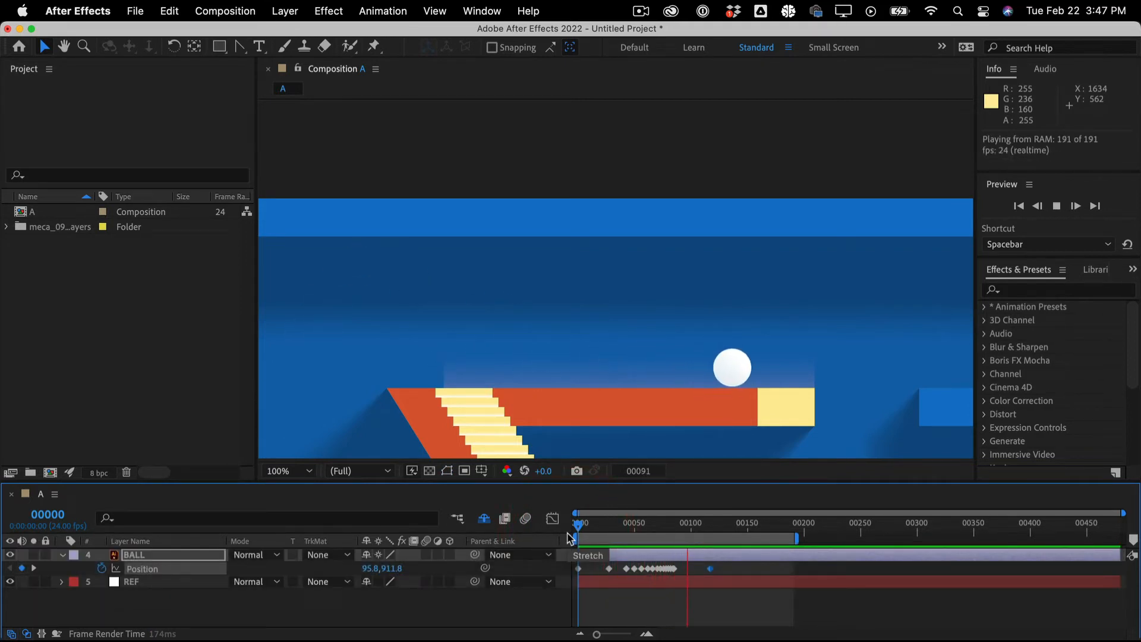
{"action": "key", "text": "space"}
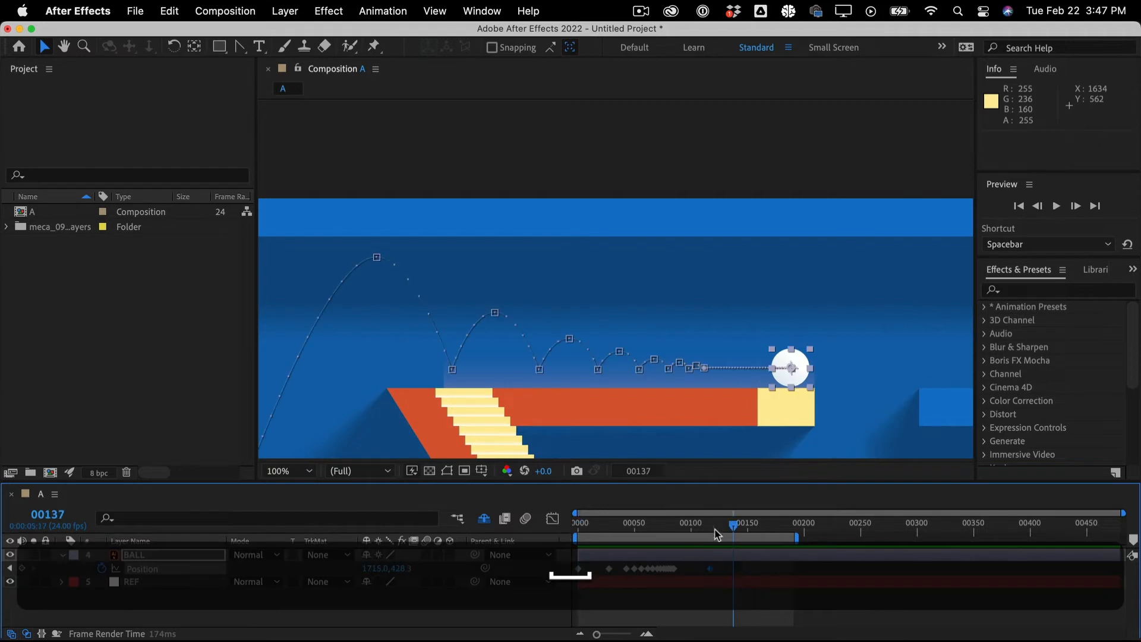
At frame 130, move BALL diagonally down into the platform's yellow end block, to about position 1745, 474.3
{"action": "left_click", "coordinate": [717, 536], "text": "shift"}
{"action": "left_click", "coordinate": [709, 527], "text": "shift"}
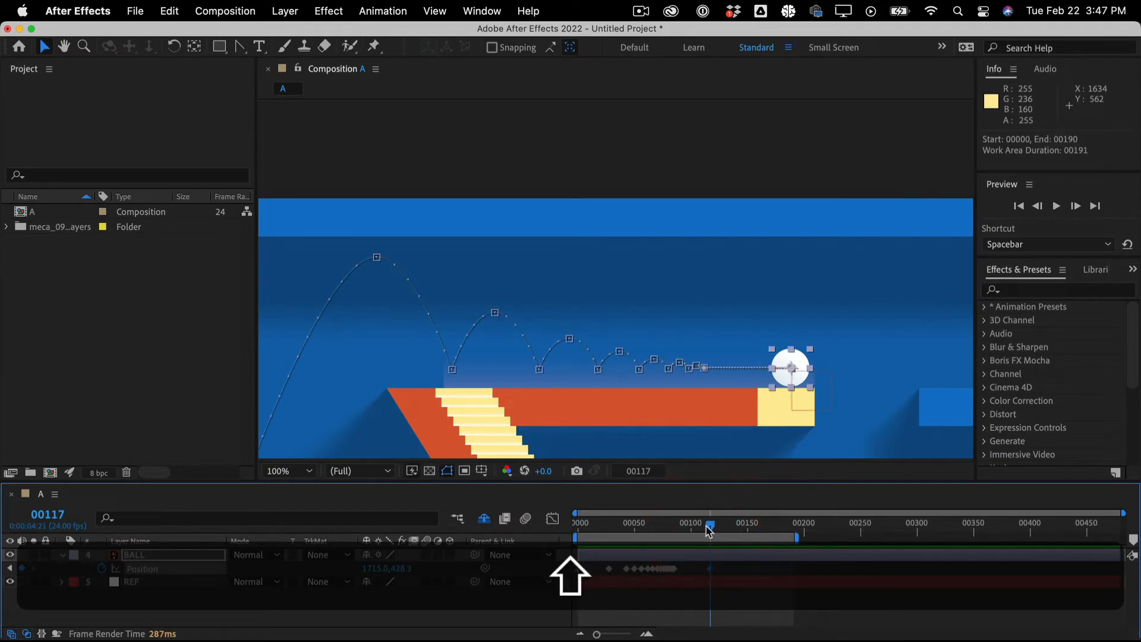
{"action": "left_click_drag", "start_coordinate": [709, 530], "coordinate": [727, 530]}
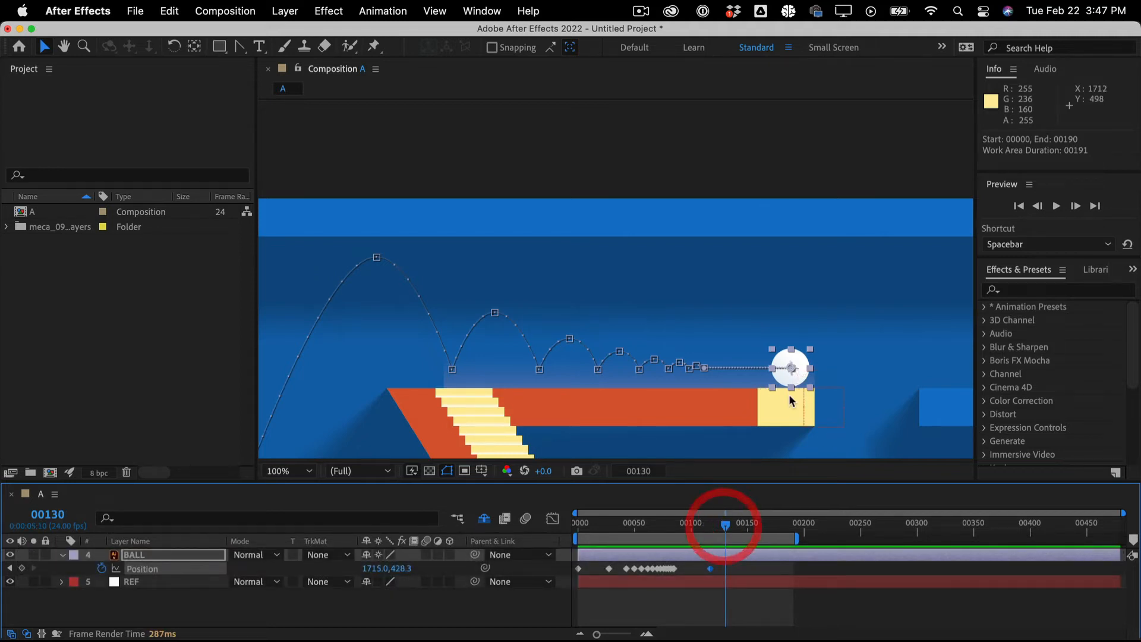
{"action": "left_click_drag", "start_coordinate": [788, 384], "coordinate": [806, 403]}
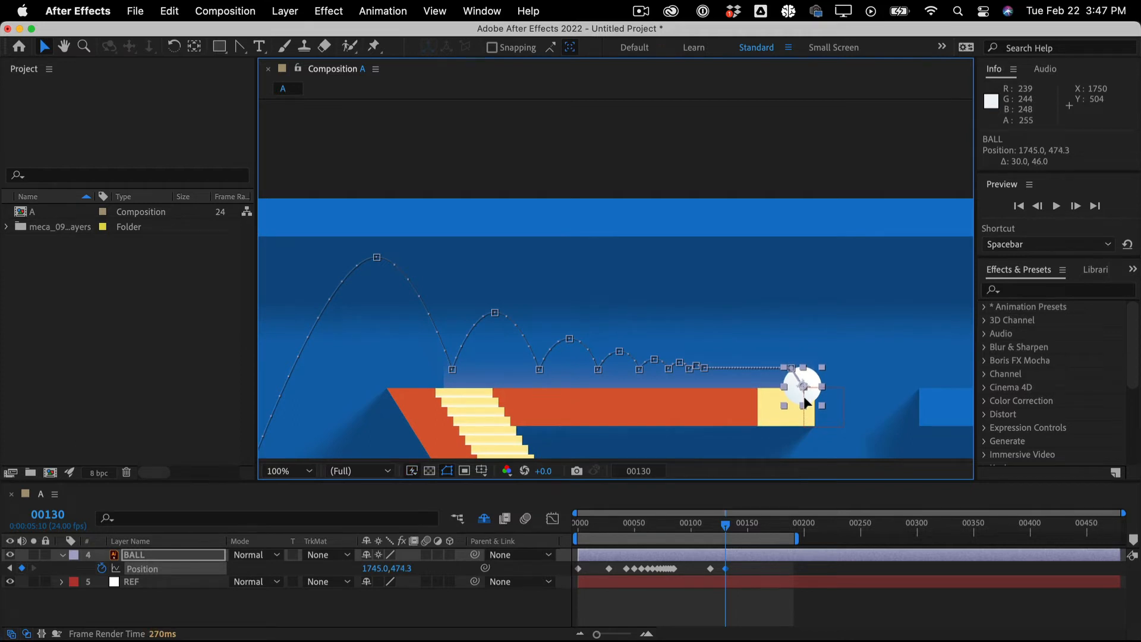
Play back the animation to examine the ball's roll and its drop at the platform's end
{"action": "left_click", "coordinate": [718, 527]}
{"action": "left_click_drag", "start_coordinate": [718, 526], "coordinate": [674, 533]}
{"action": "key", "text": "space"}
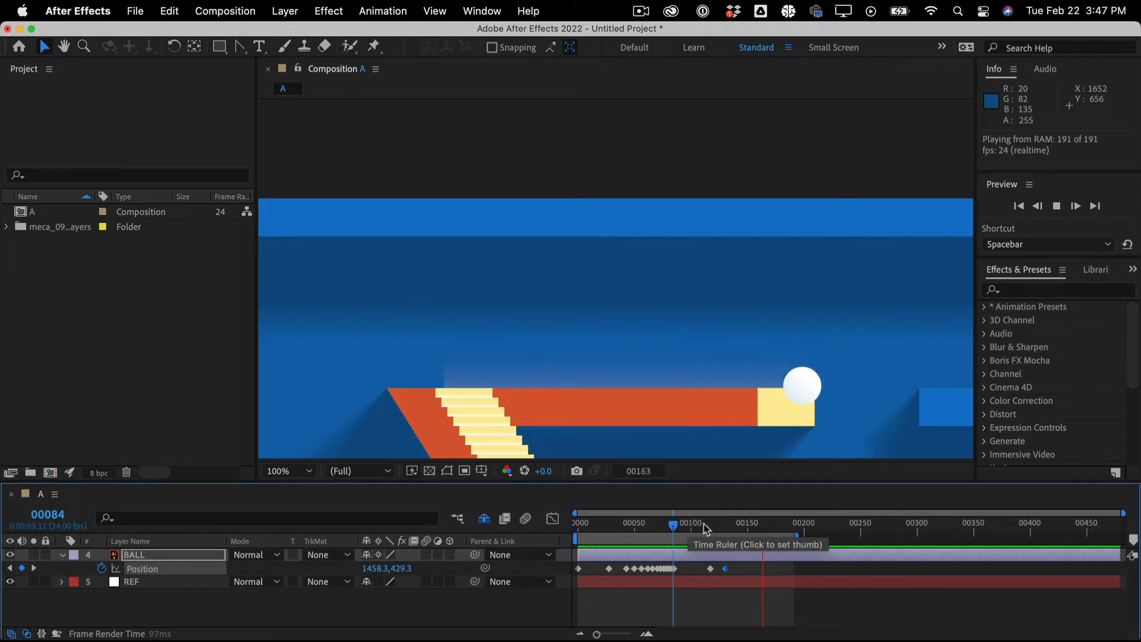
{"action": "left_click", "coordinate": [613, 528]}
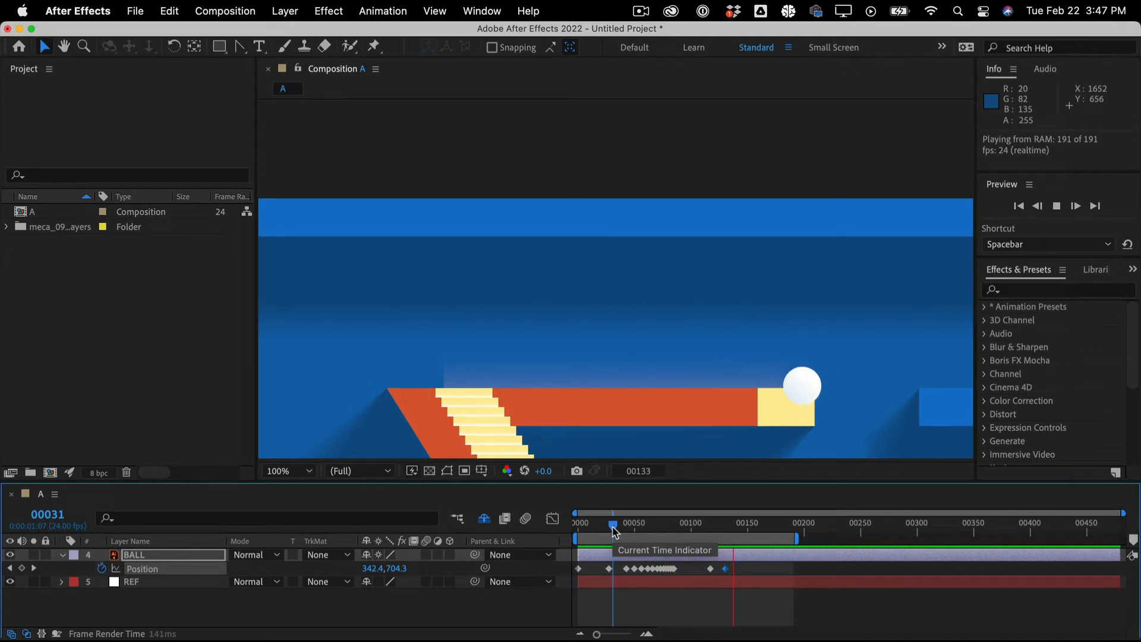
{"action": "left_click_drag", "start_coordinate": [614, 526], "coordinate": [744, 515]}
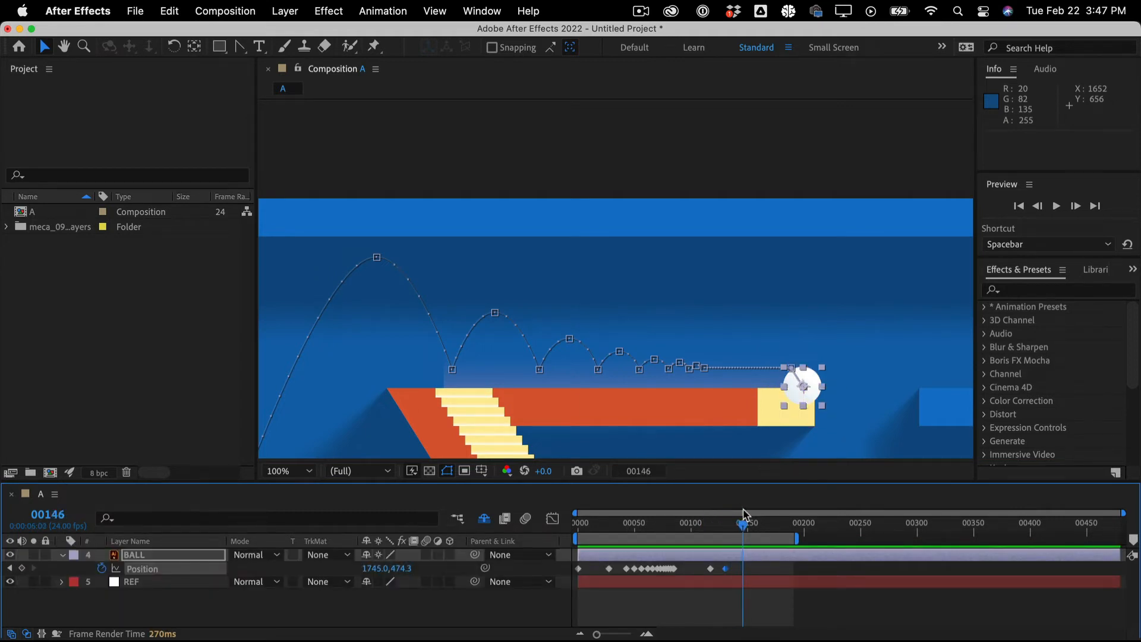
Move the BALL Position keyframe at the end of the horizontal roll from frame 117 to frame 112
{"action": "key", "text": "h"}
{"action": "left_click_drag", "start_coordinate": [680, 313], "coordinate": [591, 162]}
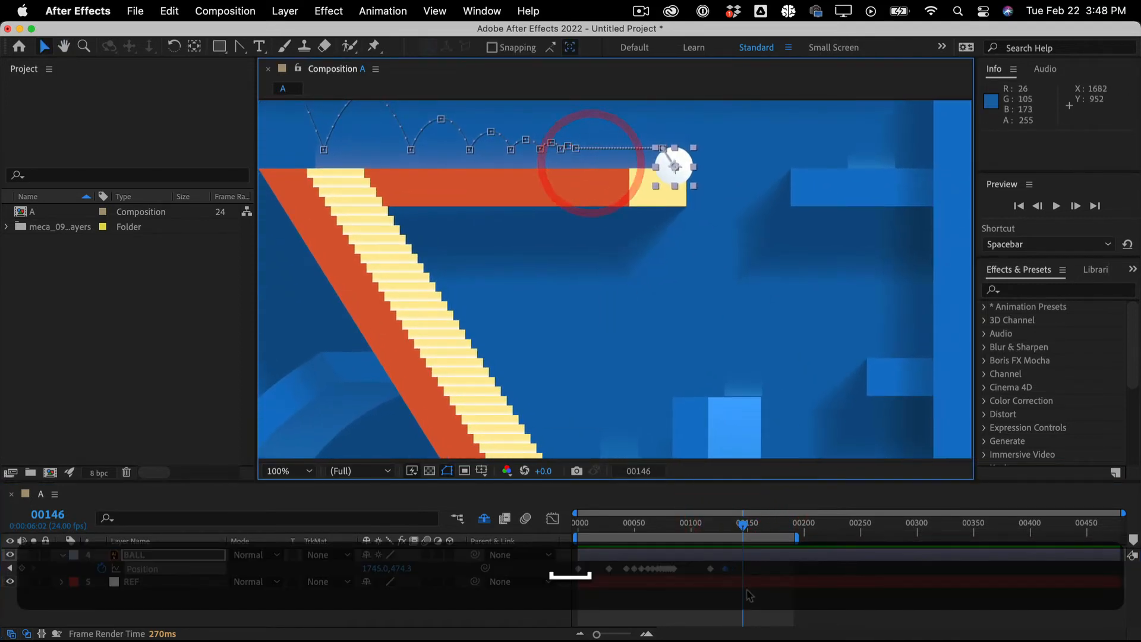
{"action": "key", "text": "super+shift+a"}
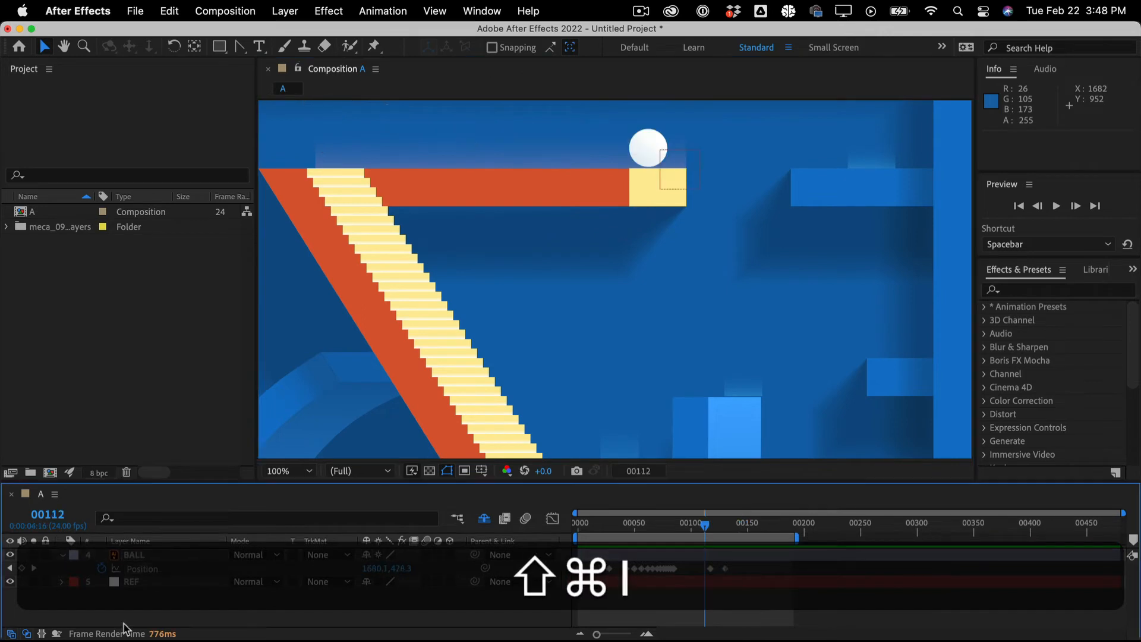
{"action": "left_click_drag", "start_coordinate": [712, 569], "coordinate": [707, 568]}
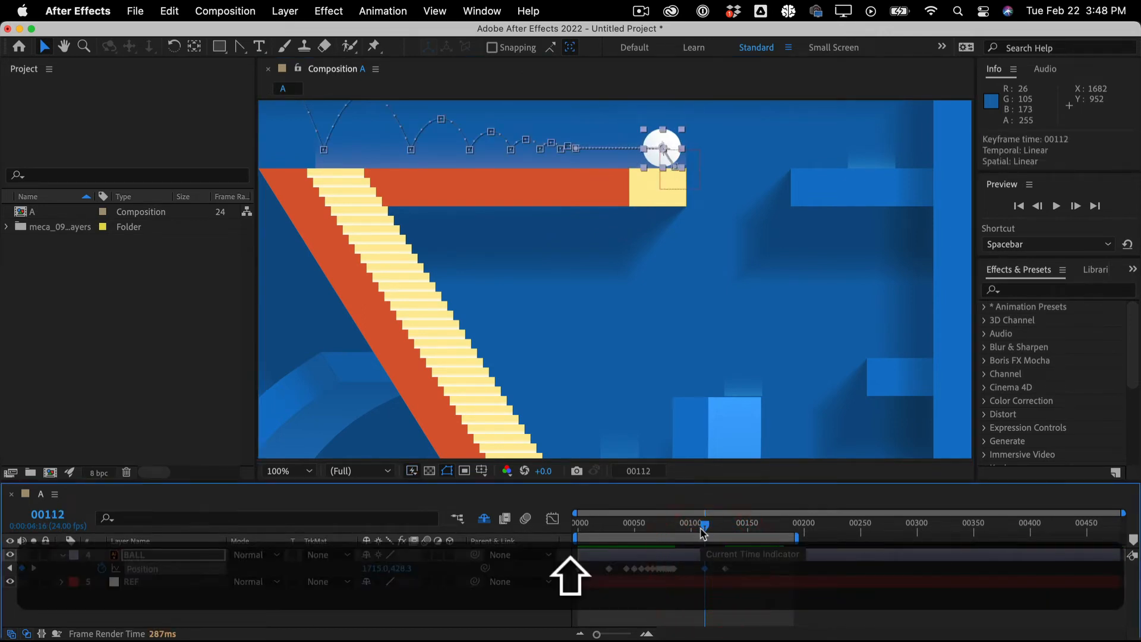
At frame 99, move BALL horizontally along the platform to about position 1619.1, 428.3
{"action": "left_click_drag", "start_coordinate": [704, 528], "coordinate": [689, 531]}
{"action": "left_click", "coordinate": [620, 144]}
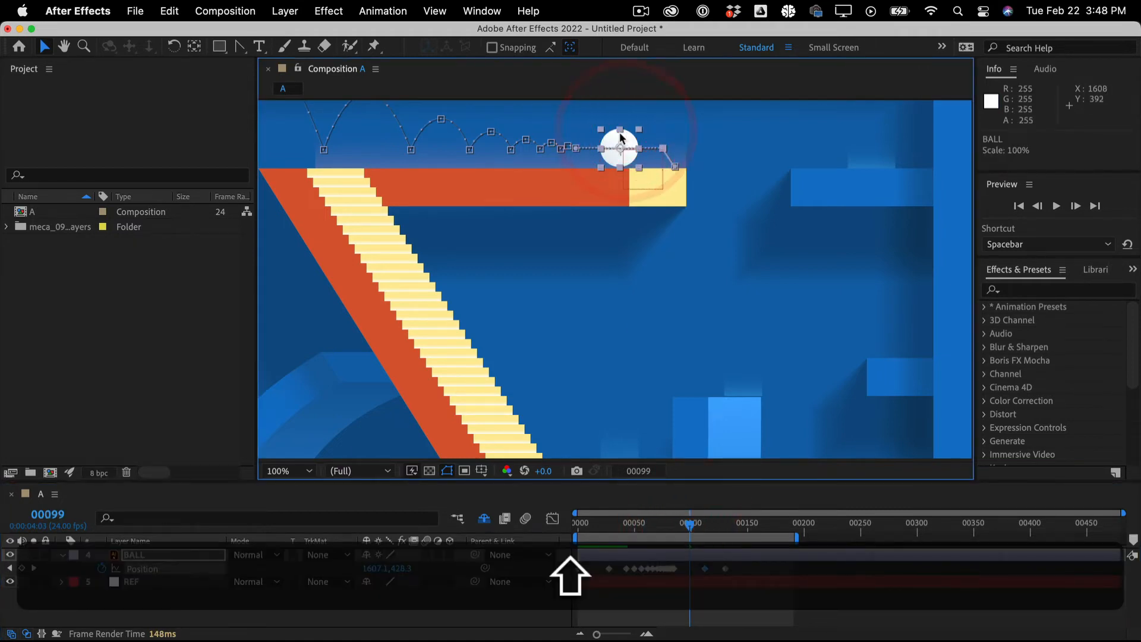
{"action": "left_click_drag", "start_coordinate": [628, 137], "coordinate": [619, 135]}
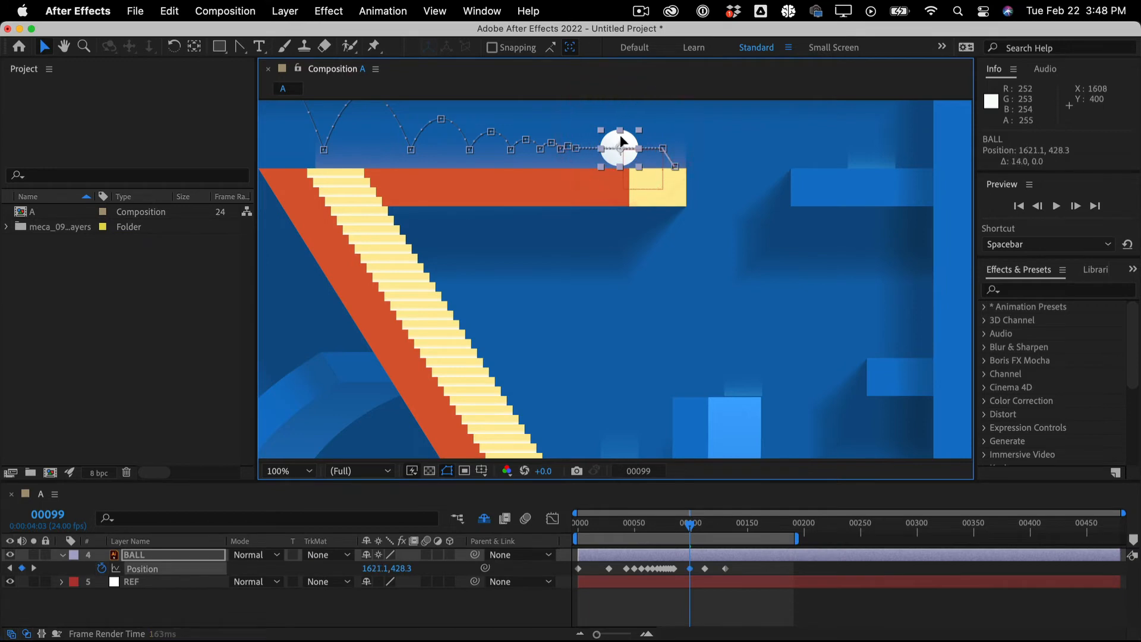
{"action": "key", "text": "super+z"}
{"action": "key", "text": "super+z"}
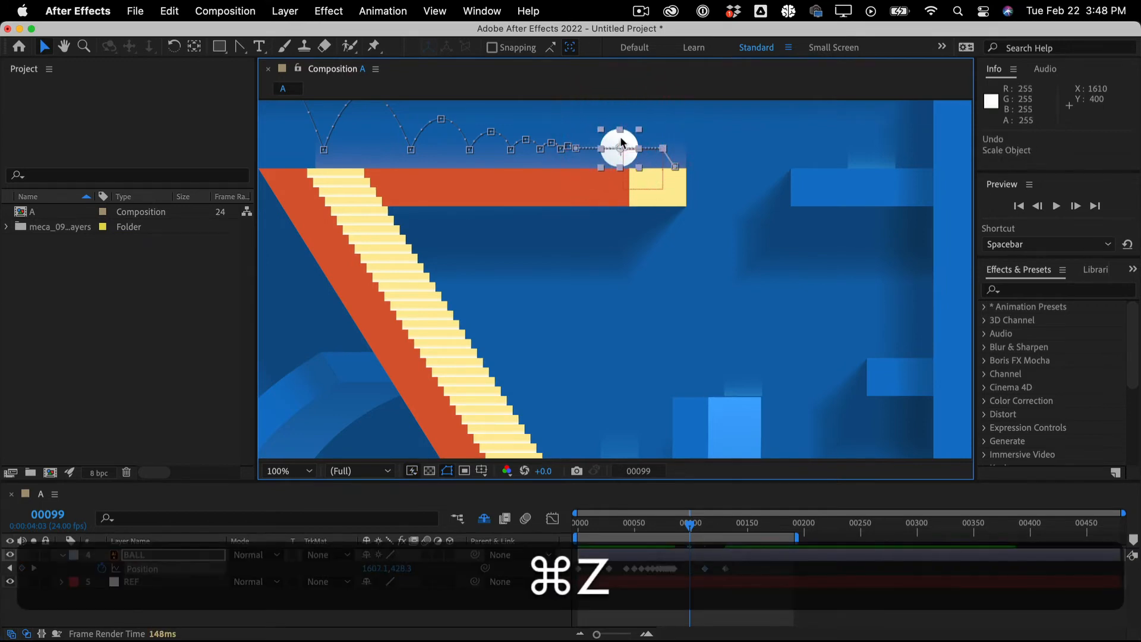
{"action": "left_click_drag", "start_coordinate": [612, 159], "coordinate": [614, 155]}
{"action": "left_click", "coordinate": [181, 556]}
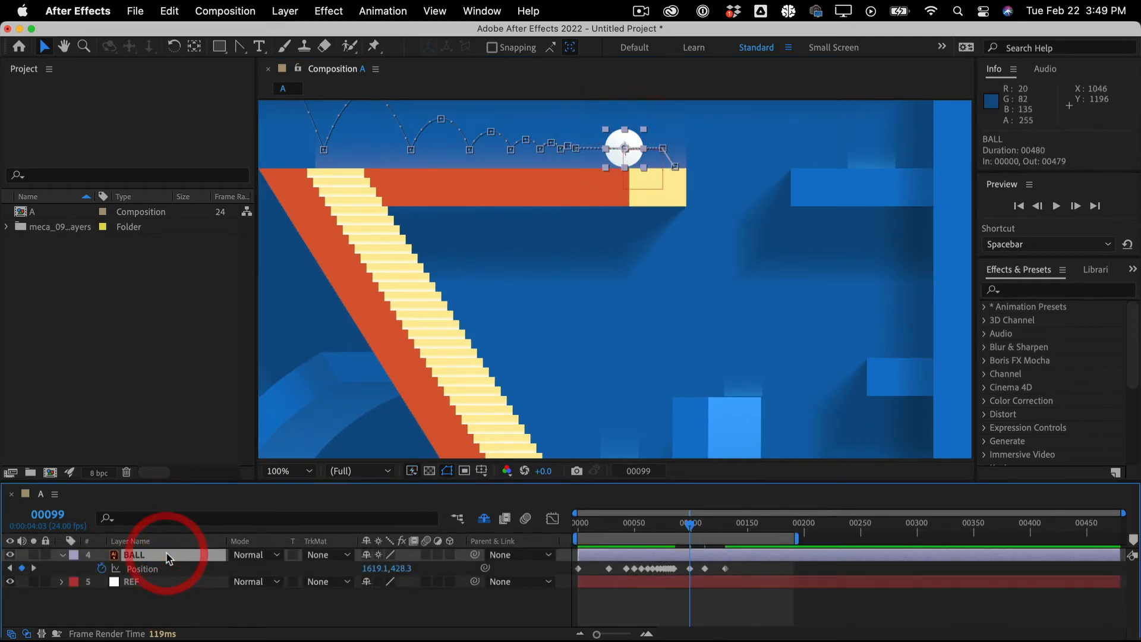
{"action": "key", "text": "s"}
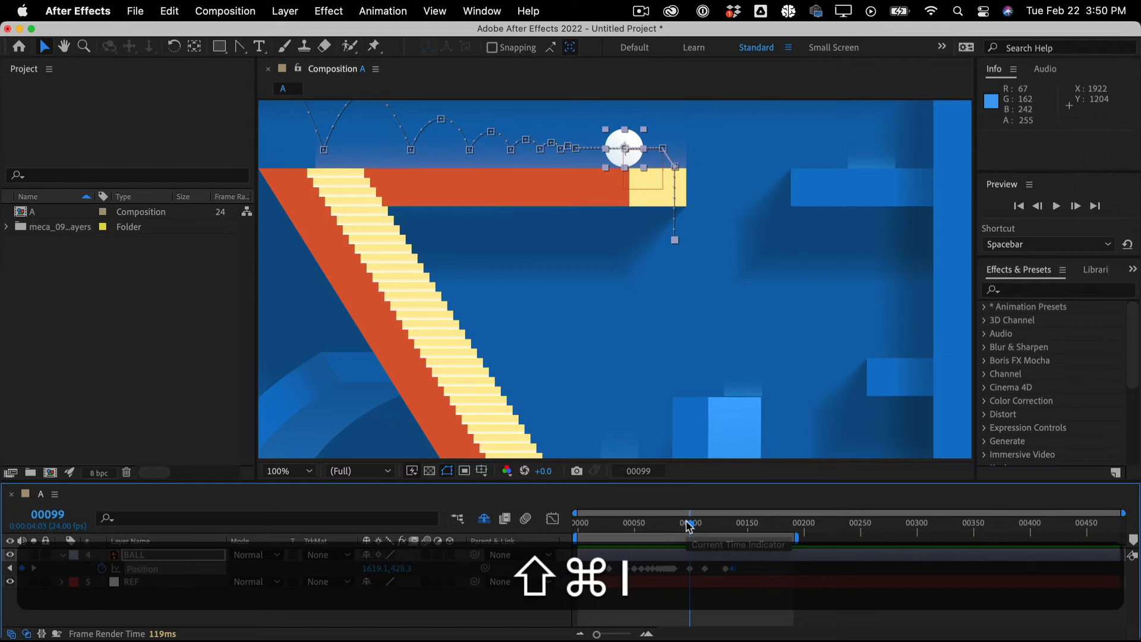
Play back the animation around the platform's end to examine the ball's fall past the yellow block
{"action": "key", "text": "space"}
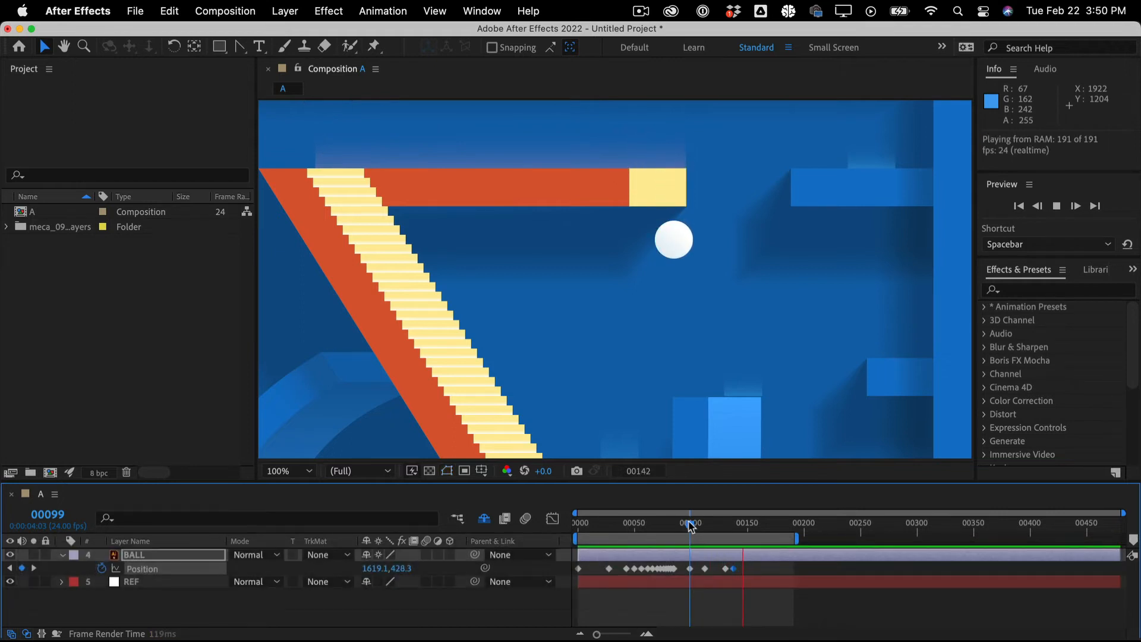
{"action": "left_click_drag", "start_coordinate": [690, 527], "coordinate": [659, 528]}
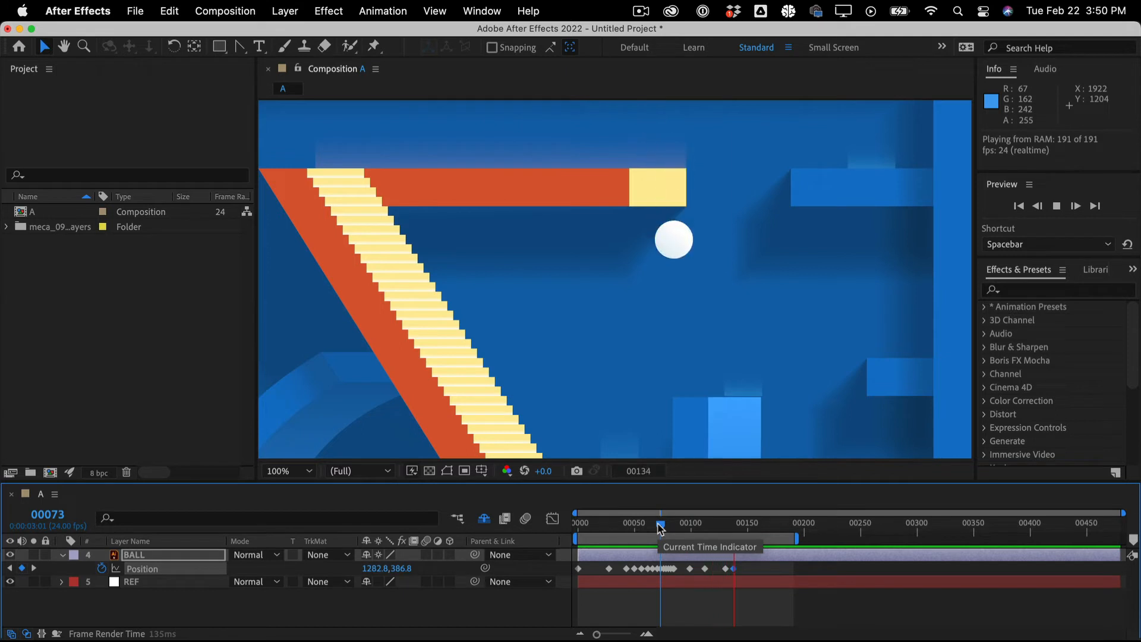
{"action": "key", "text": "space"}
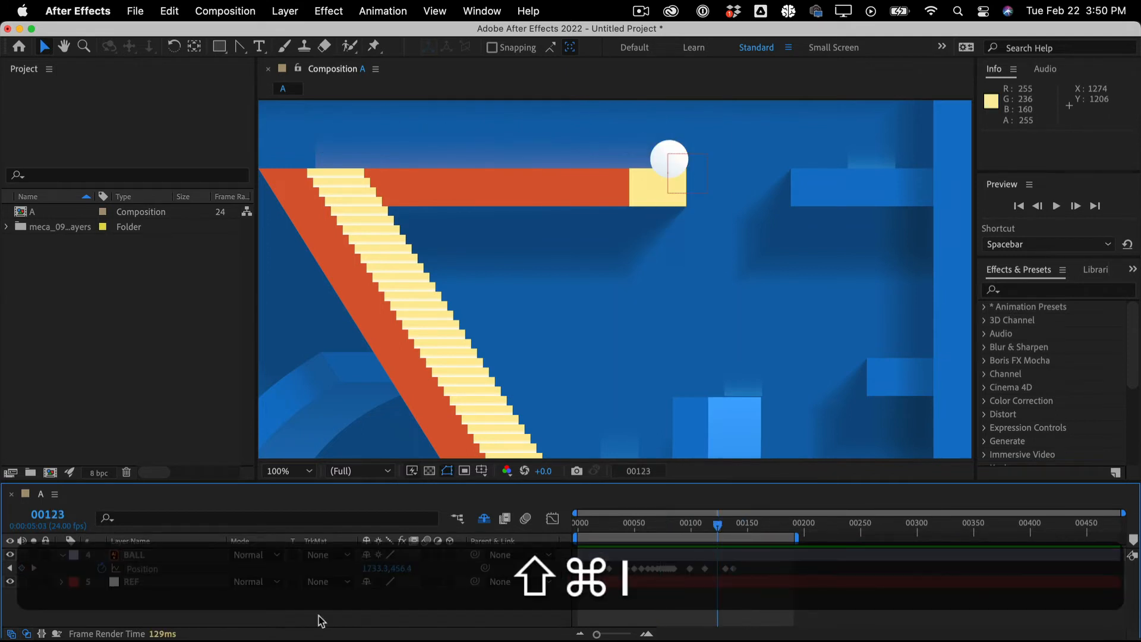
At frame 123, nudge BALL outward at the yellow block's corner to about position 1738.3, 447.4, rounding its path over the edge
{"action": "key", "text": "super+equal"}
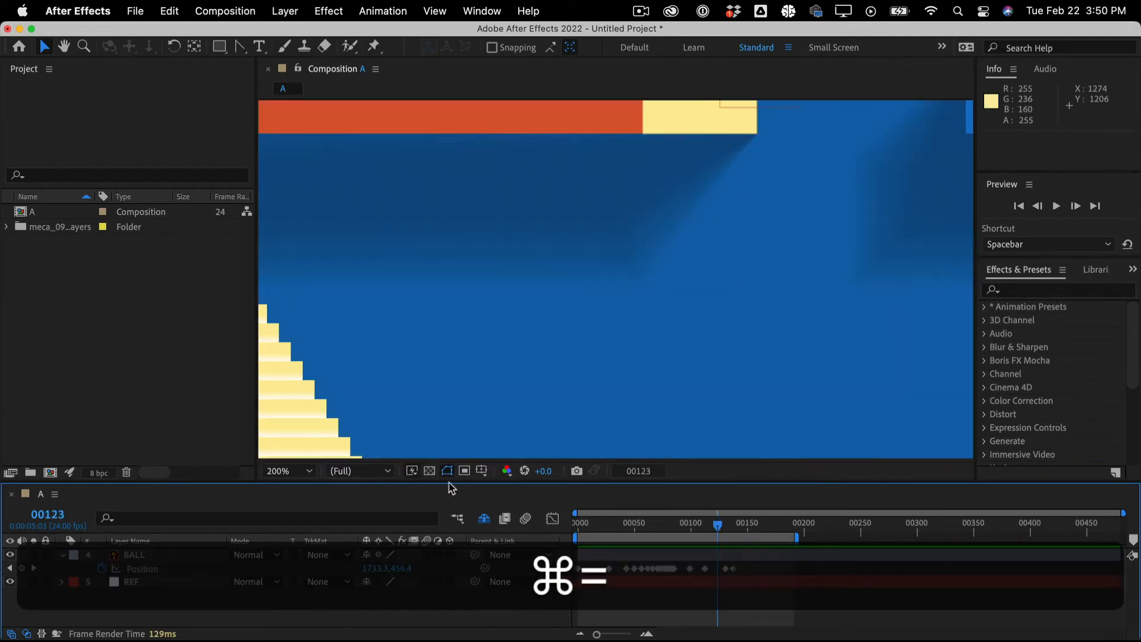
{"action": "key", "text": "space"}
{"action": "left_click_drag", "start_coordinate": [686, 177], "coordinate": [656, 390]}
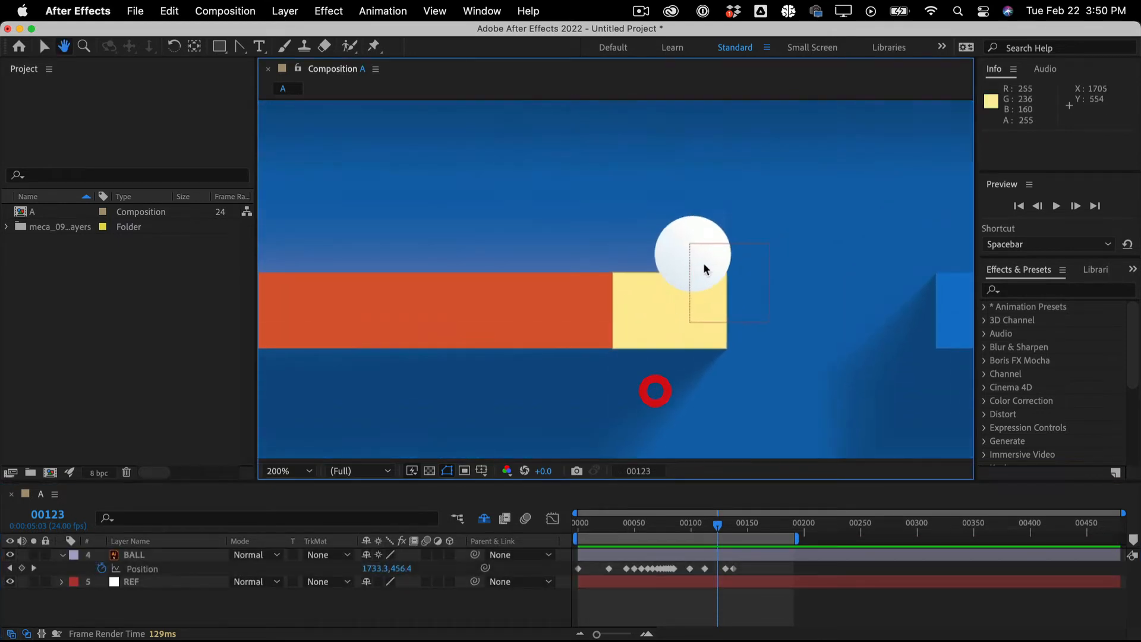
{"action": "left_click_drag", "start_coordinate": [703, 241], "coordinate": [705, 231]}
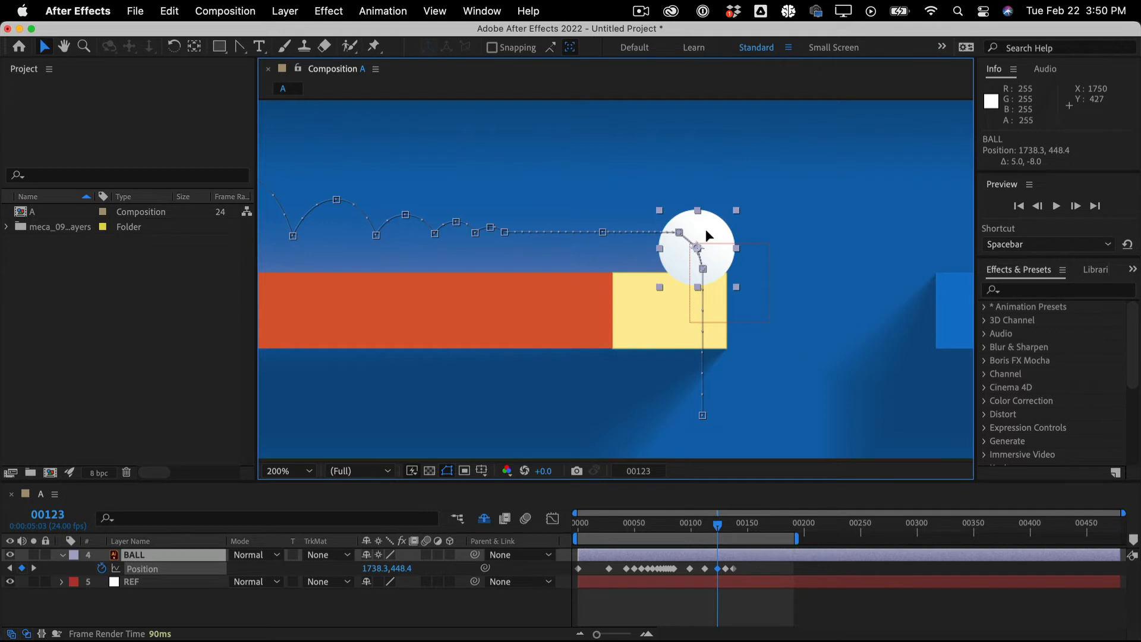
{"action": "left_click_drag", "start_coordinate": [706, 230], "coordinate": [706, 231]}
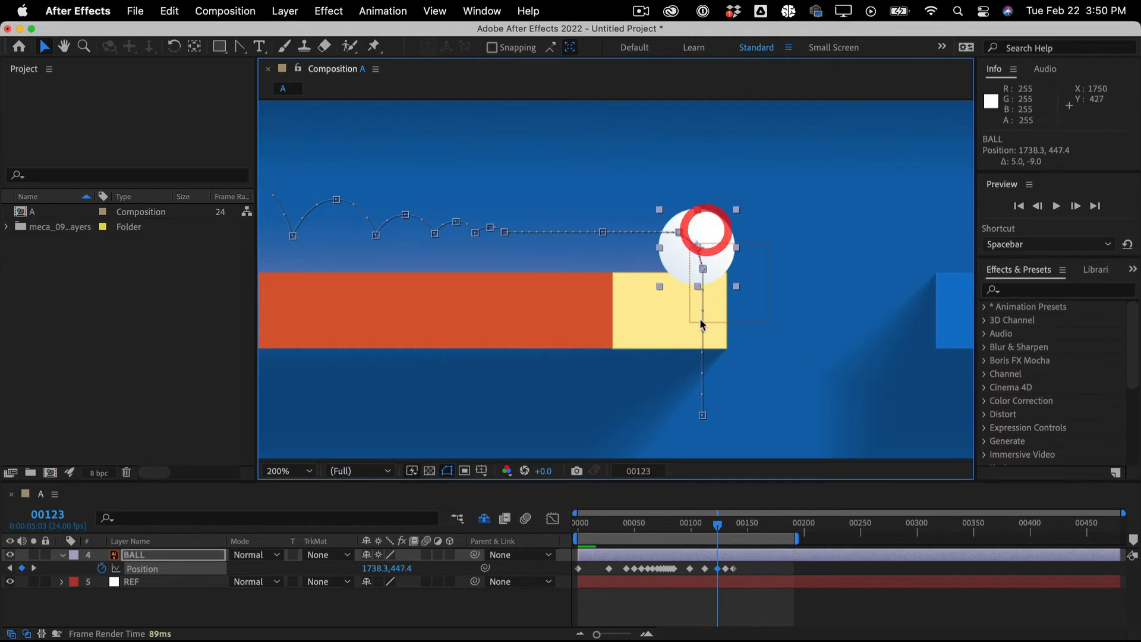
At frame 144, move BALL straight down to the upper end of the blue curved track, to about position 1745, 1086.3
{"action": "left_click", "coordinate": [718, 528]}
{"action": "mouse_move", "coordinate": [719, 531]}
{"action": "left_mouse_down"}
{"action": "mouse_move", "coordinate": [701, 529]}
{"action": "mouse_move", "coordinate": [735, 529]}
{"action": "left_mouse_up"}
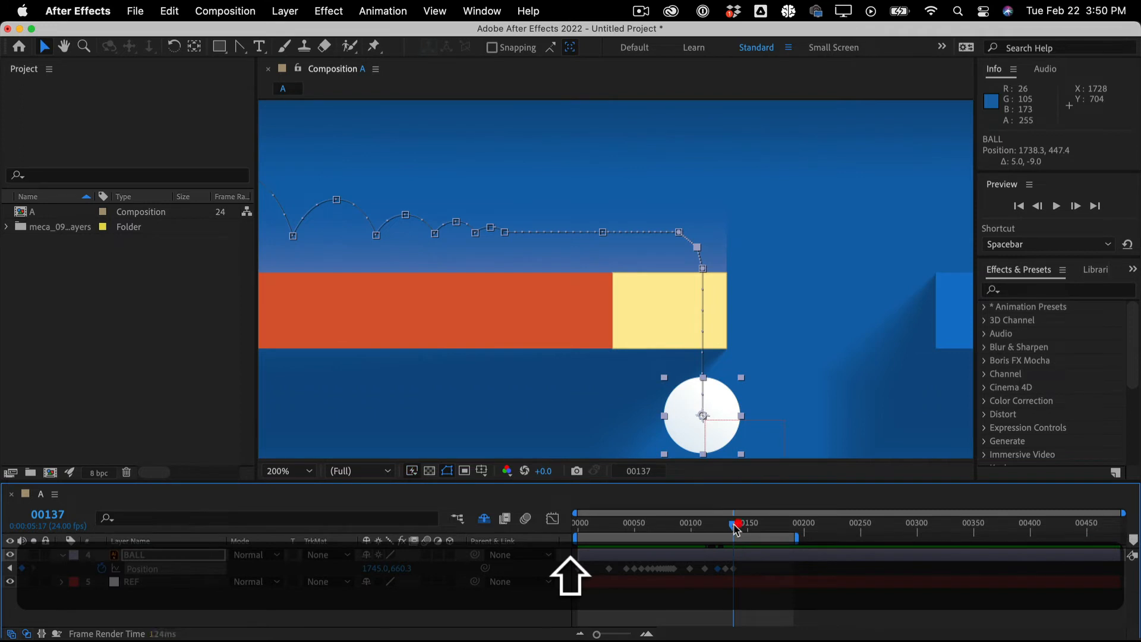
{"action": "left_click", "coordinate": [736, 528]}
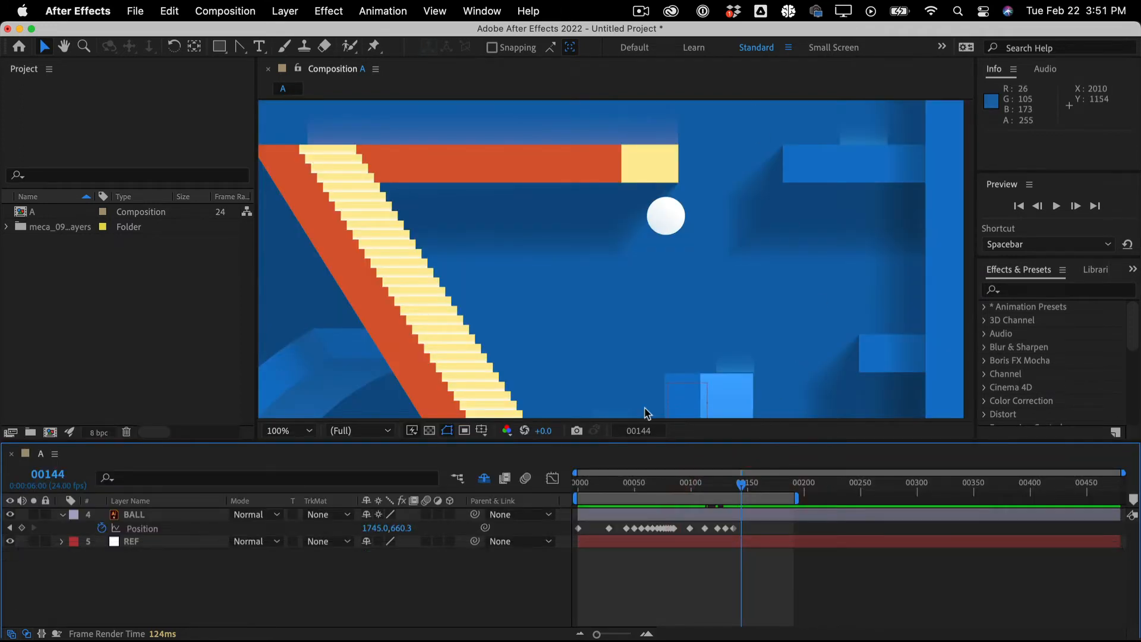
{"action": "left_click_drag", "start_coordinate": [675, 227], "coordinate": [668, 379]}
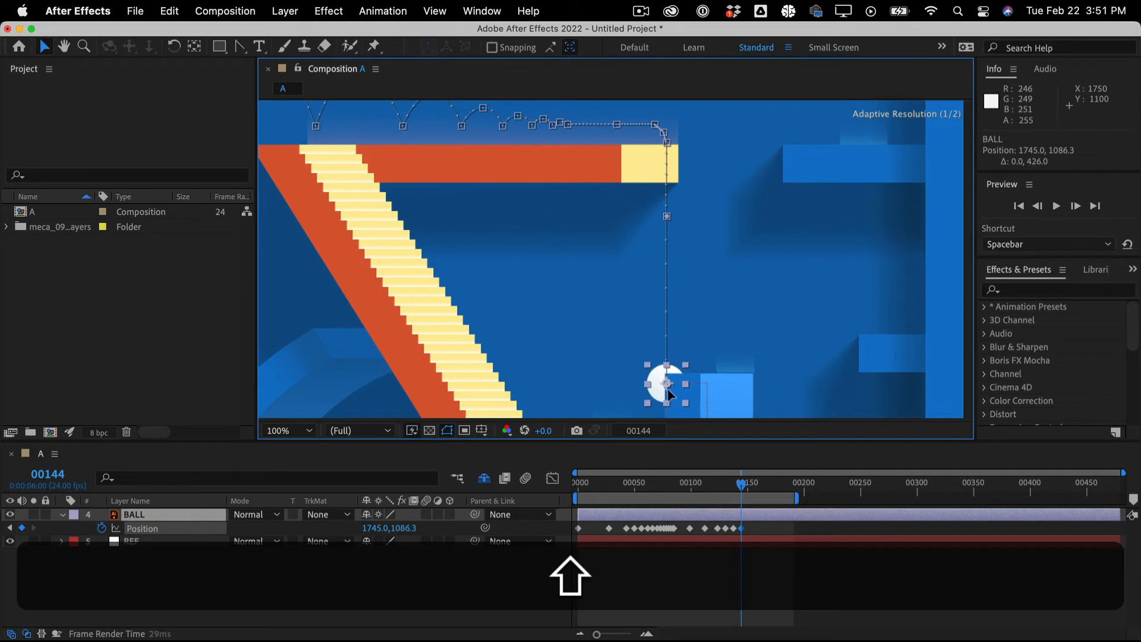
{"action": "left_click_drag", "start_coordinate": [668, 389], "coordinate": [668, 390]}
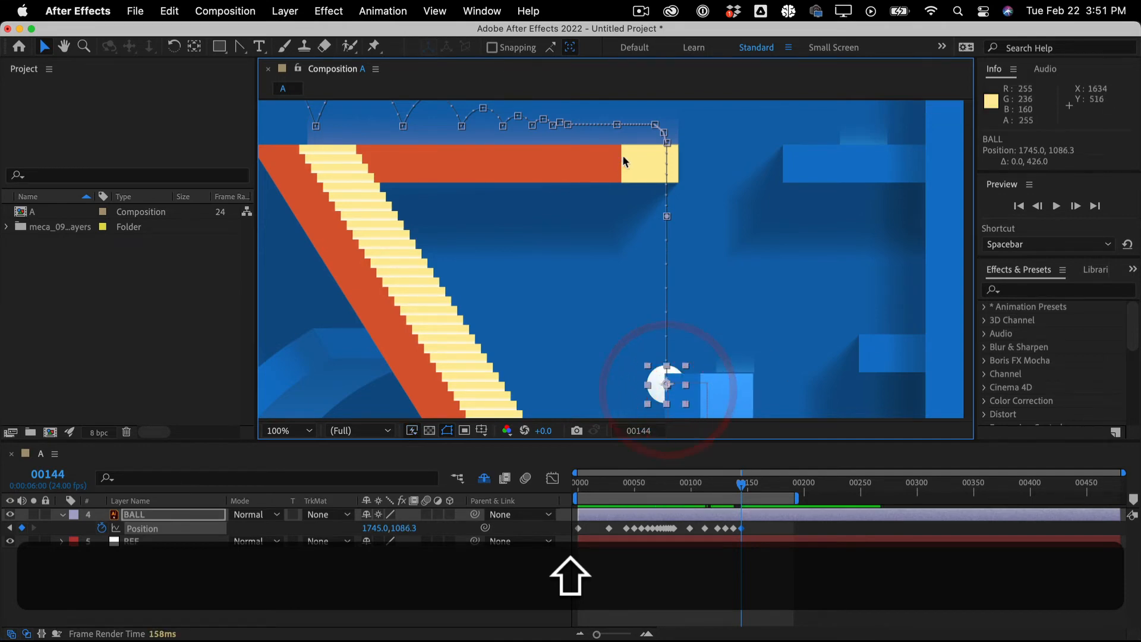
Play the animation from frame 14 and again from frame 71 to check the bounces, roll and fall toward the curved track
{"action": "left_click_drag", "start_coordinate": [733, 223], "coordinate": [723, 155]}
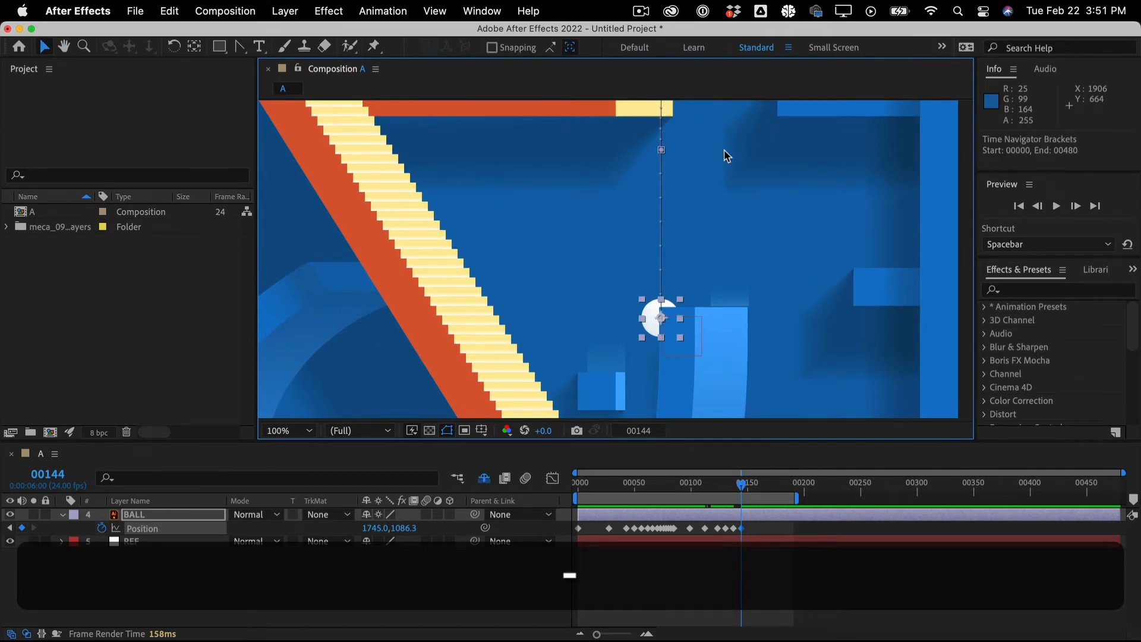
{"action": "key", "text": "super+minus"}
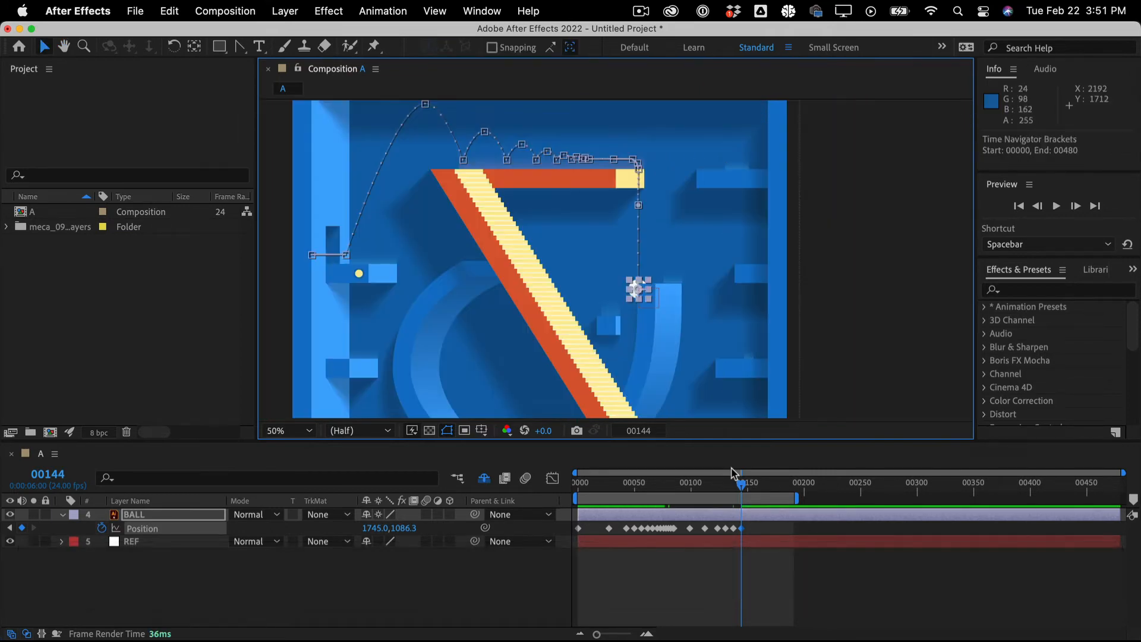
{"action": "left_click_drag", "start_coordinate": [742, 488], "coordinate": [750, 491]}
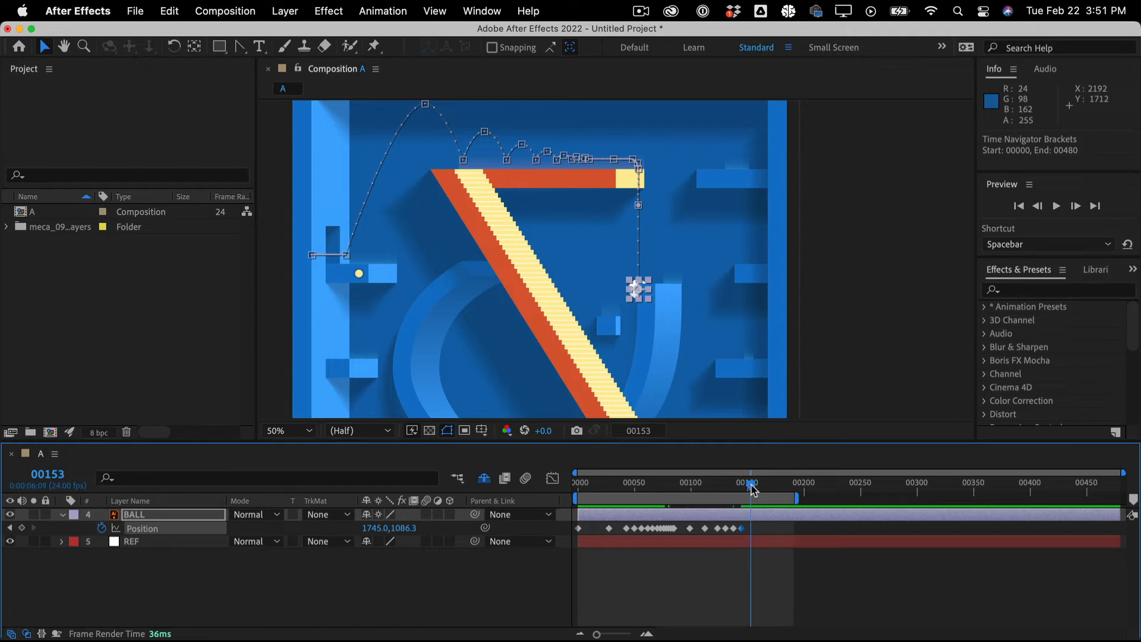
{"action": "key", "text": "space"}
{"action": "left_click_drag", "start_coordinate": [669, 369], "coordinate": [724, 317]}
{"action": "left_click_drag", "start_coordinate": [733, 488], "coordinate": [634, 487]}
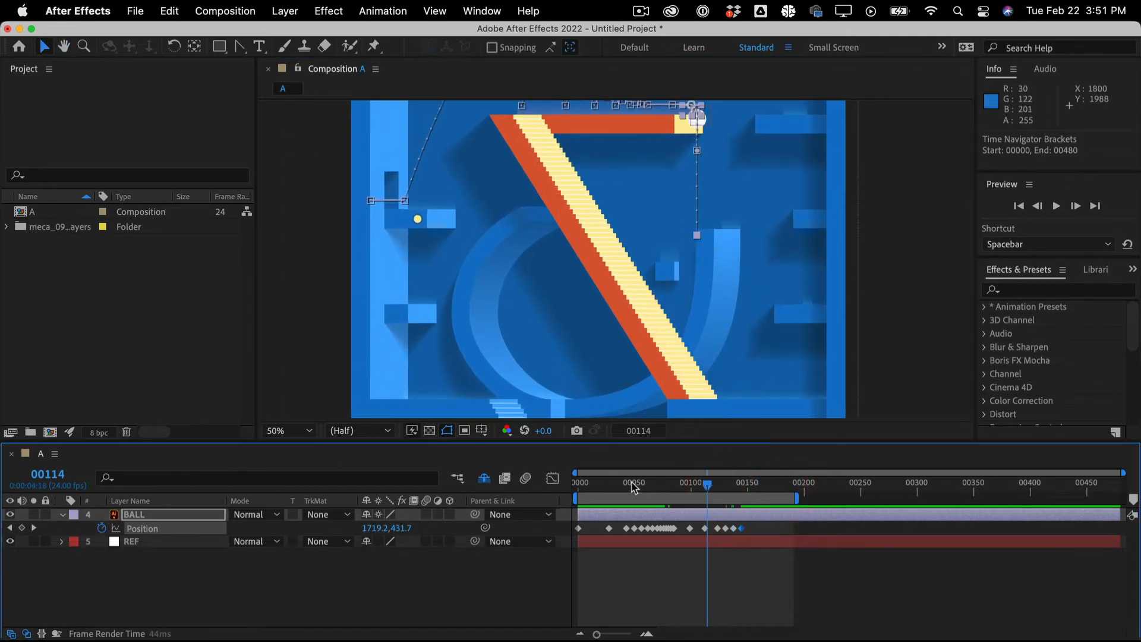
{"action": "left_click", "coordinate": [591, 484]}
{"action": "key", "text": "space"}
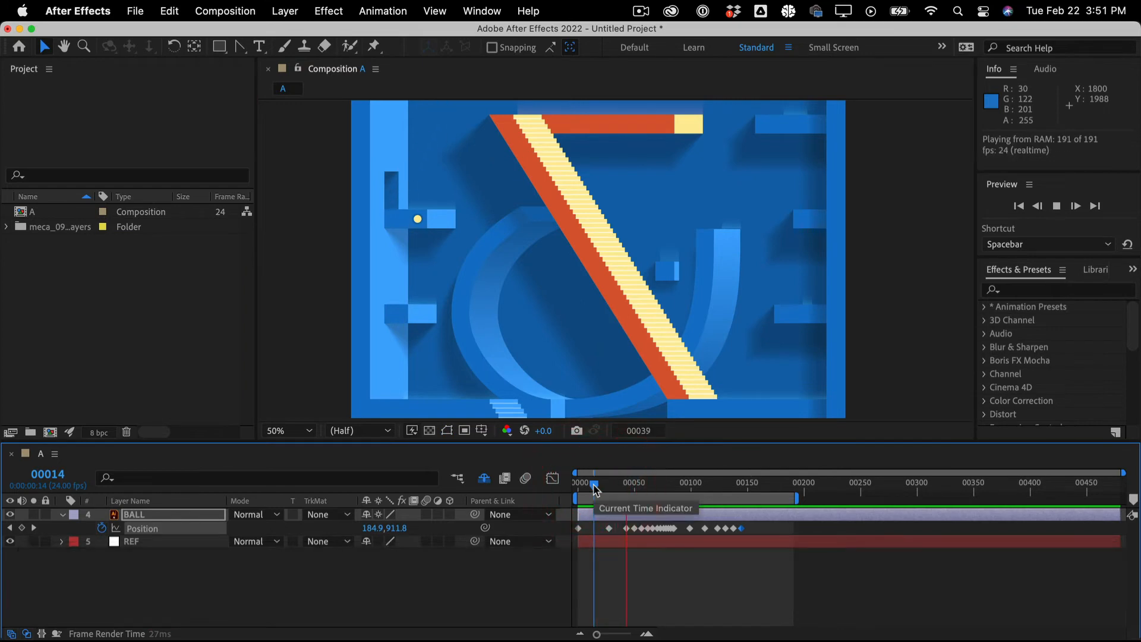
{"action": "key", "text": "space"}
{"action": "left_click_drag", "start_coordinate": [693, 244], "coordinate": [696, 287]}
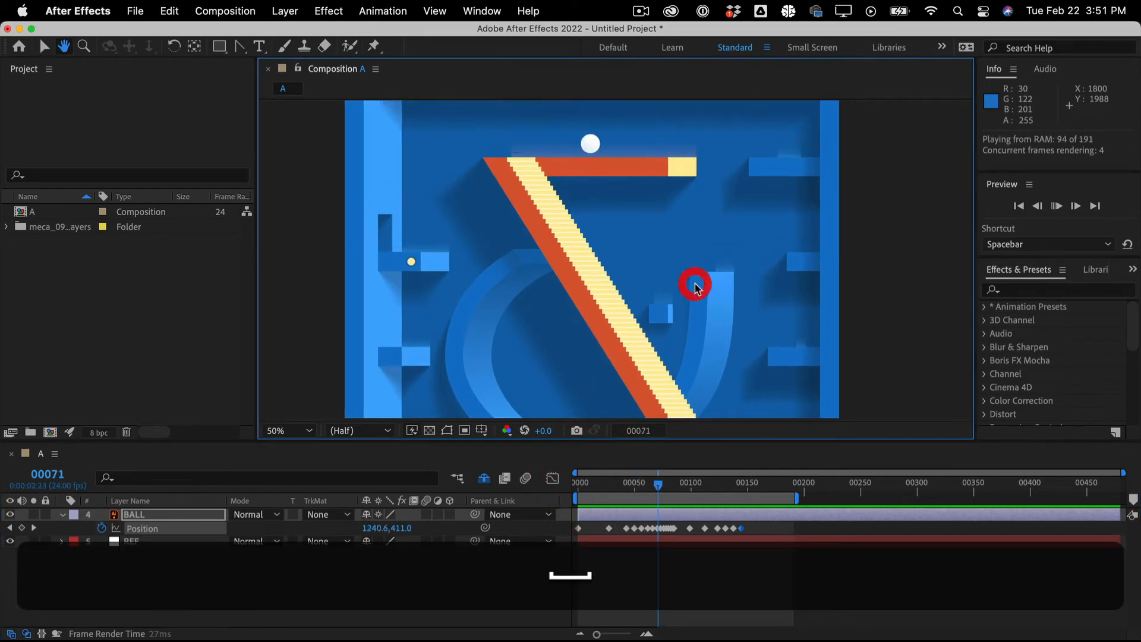
{"action": "key", "text": "space"}
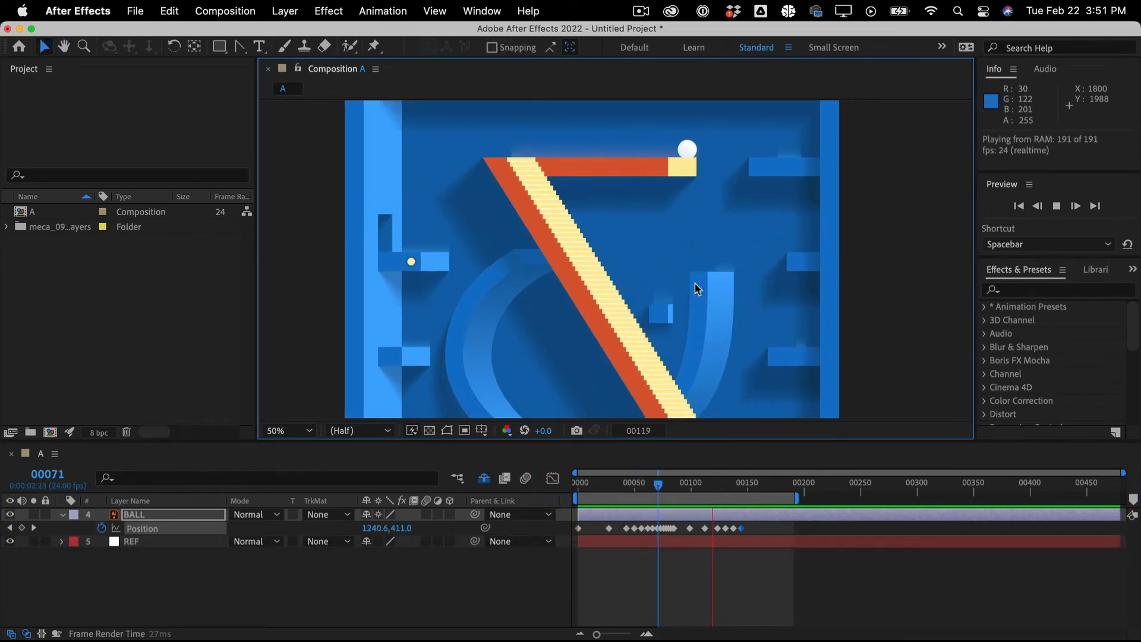
{"action": "key", "text": "space"}
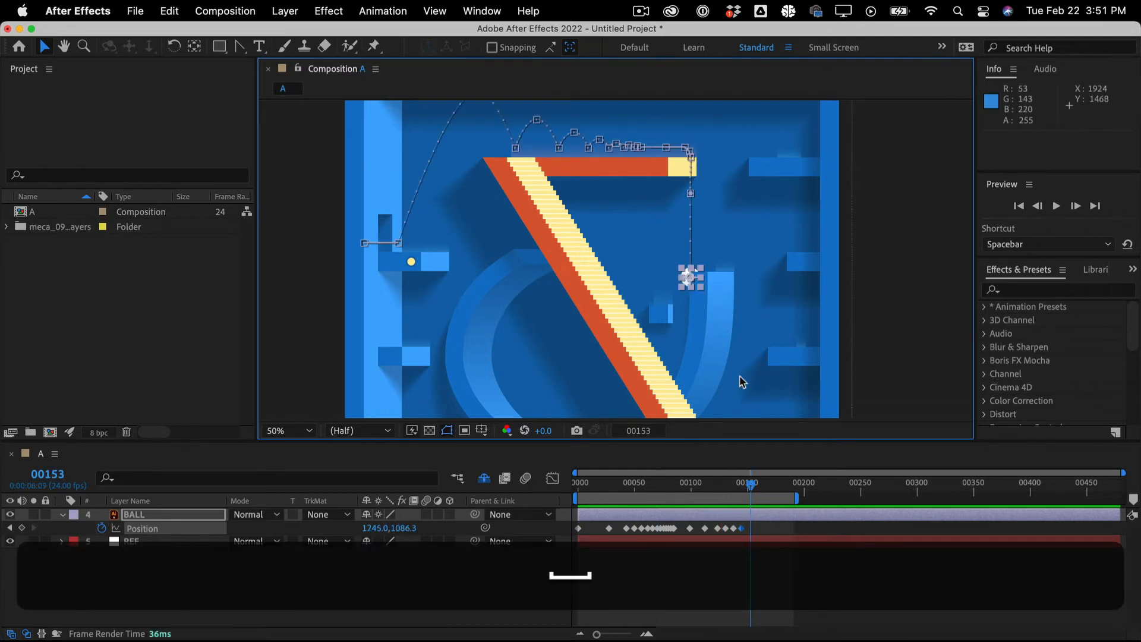
At frame 155, move BALL to the bottom of the blue curved track, at about position 1173, 1858.3
{"action": "key", "text": "space"}
{"action": "left_click_drag", "start_coordinate": [716, 369], "coordinate": [709, 296]}
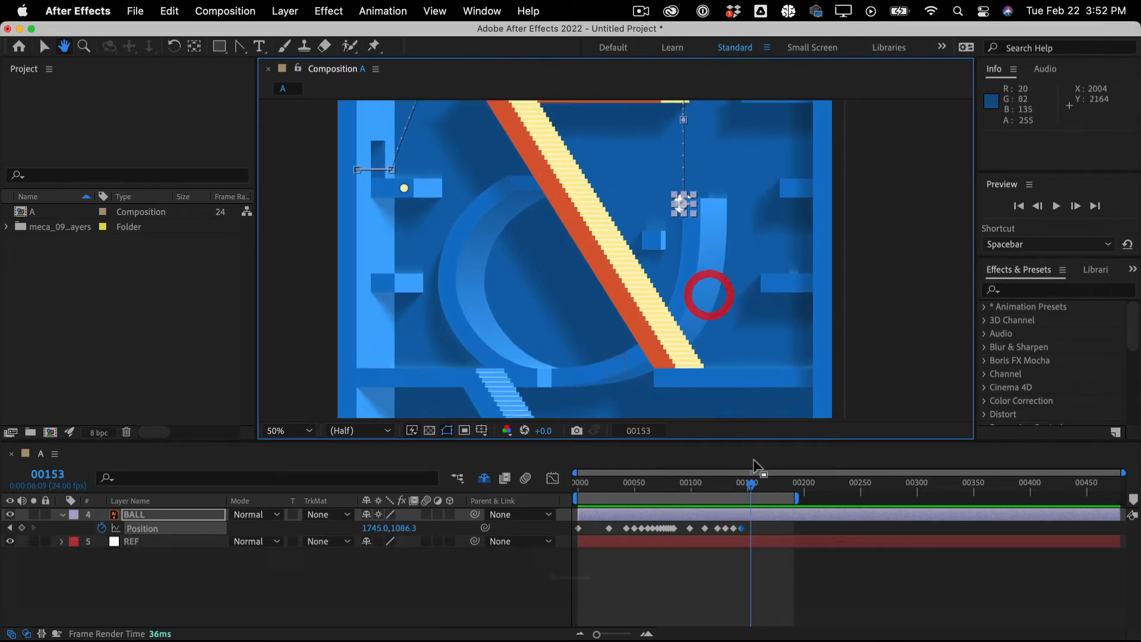
{"action": "left_click", "coordinate": [752, 490]}
{"action": "mouse_move", "coordinate": [752, 491]}
{"action": "left_mouse_down"}
{"action": "mouse_move", "coordinate": [739, 491]}
{"action": "mouse_move", "coordinate": [752, 486]}
{"action": "left_mouse_up"}
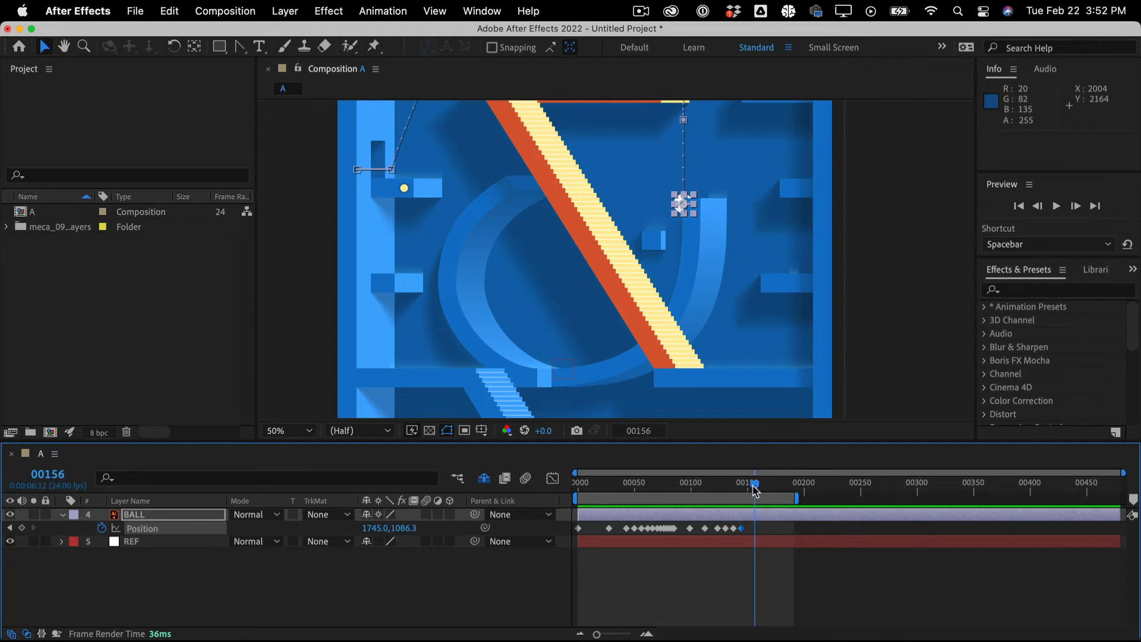
{"action": "left_click", "coordinate": [754, 489]}
{"action": "key", "text": "shift+super+i"}
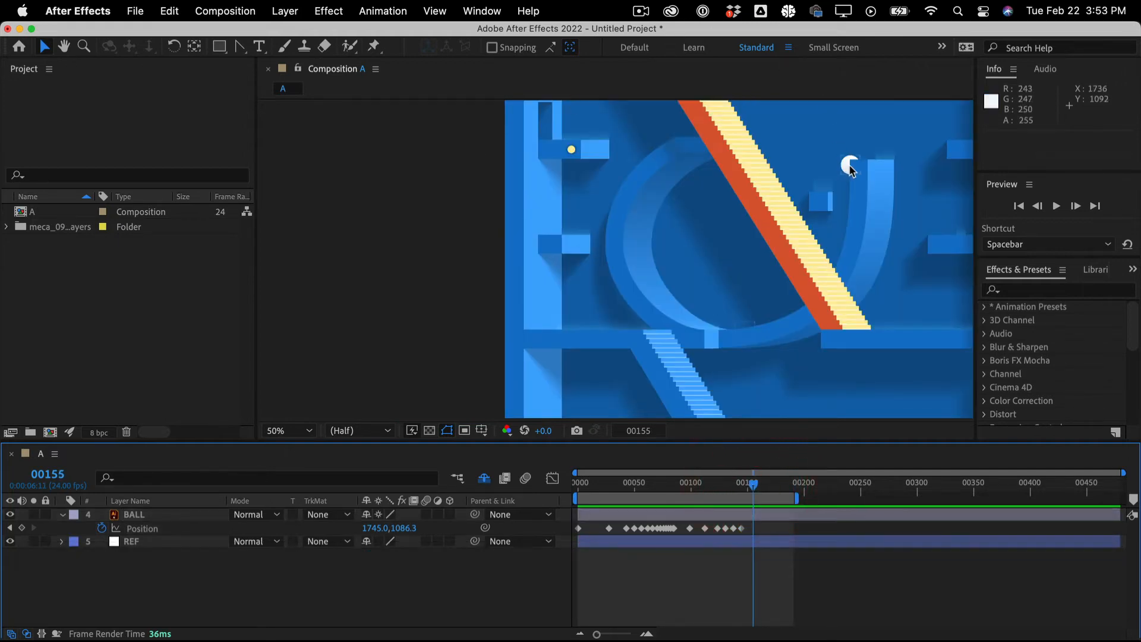
{"action": "left_click_drag", "start_coordinate": [851, 171], "coordinate": [738, 323]}
Refine BALL's frame 155 placement on the bottom of the curved track to about position 1195, 1872.3
{"action": "key", "text": "equal"}
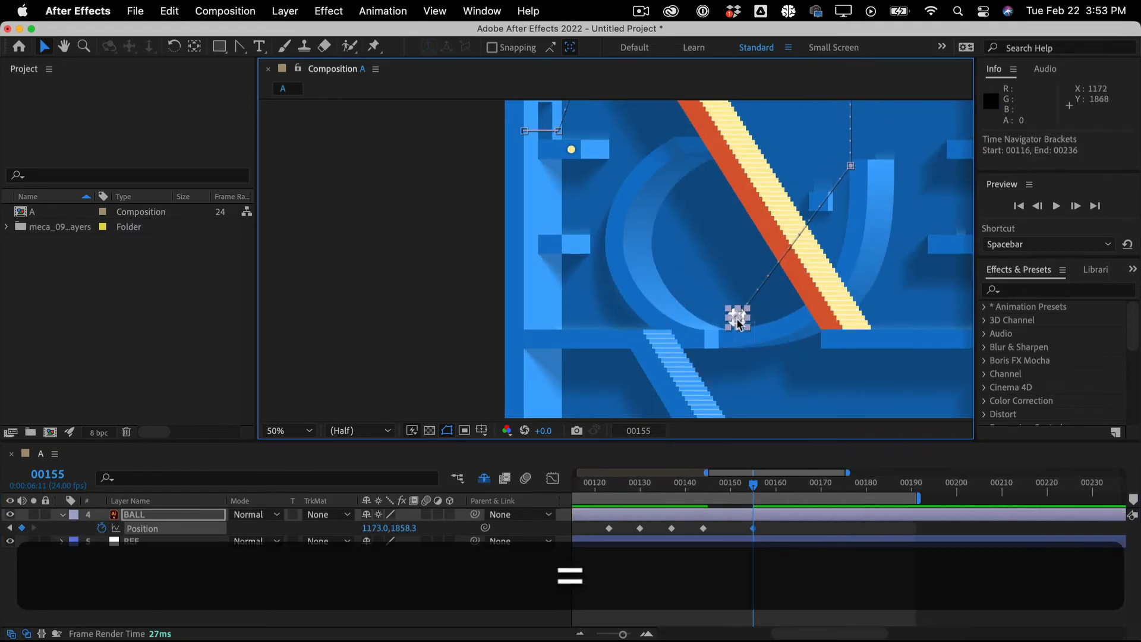
{"action": "key", "text": "super+equal"}
{"action": "key", "text": "super+equal"}
{"action": "key", "text": "space"}
{"action": "left_click_drag", "start_coordinate": [842, 254], "coordinate": [376, 70]}
{"action": "left_click_drag", "start_coordinate": [604, 299], "coordinate": [620, 313]}
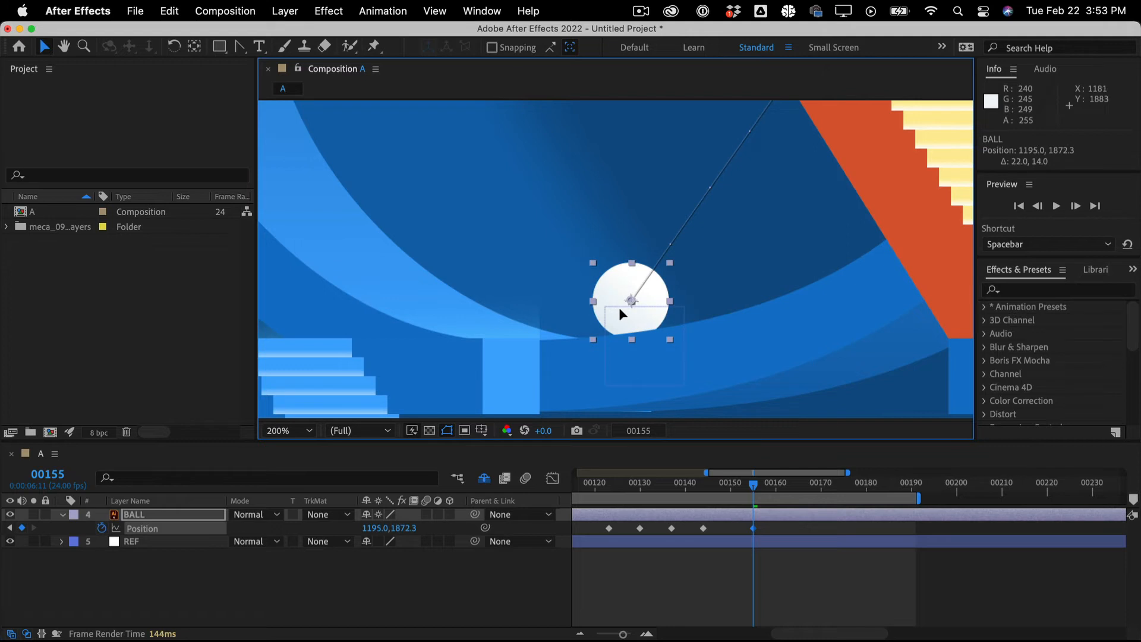
{"action": "left_click", "coordinate": [618, 308]}
At frame 165, move BALL up onto the left side of the curved track, to about position 677, 1446.3
{"action": "scroll", "coordinate": [784, 241], "scroll_direction": "down", "scroll_amount": 4}
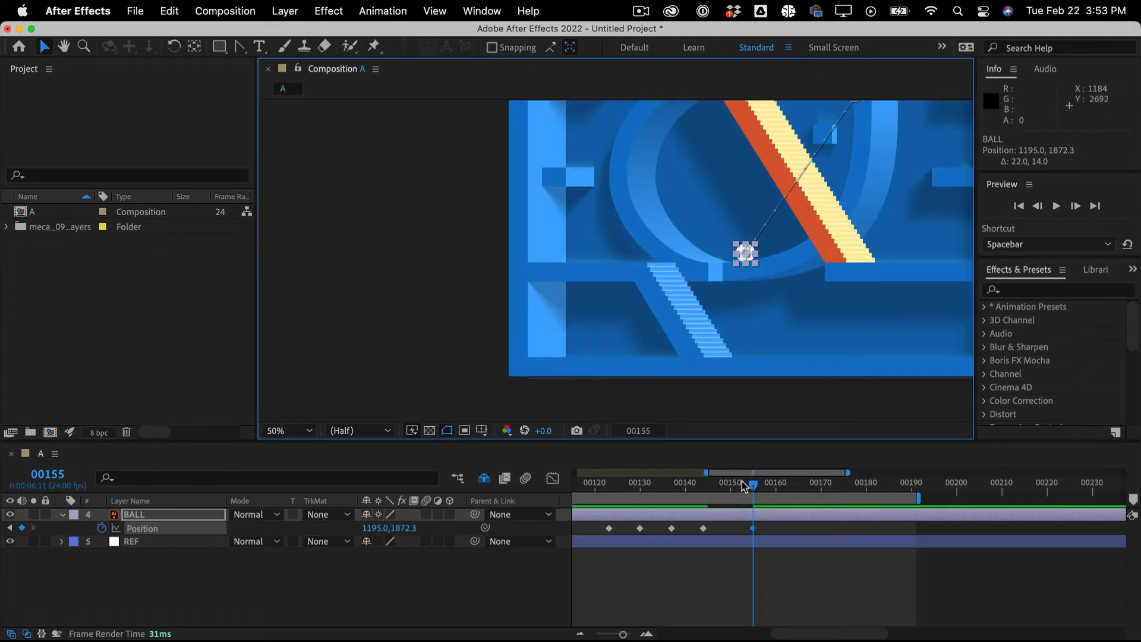
{"action": "left_click_drag", "start_coordinate": [753, 486], "coordinate": [803, 485]}
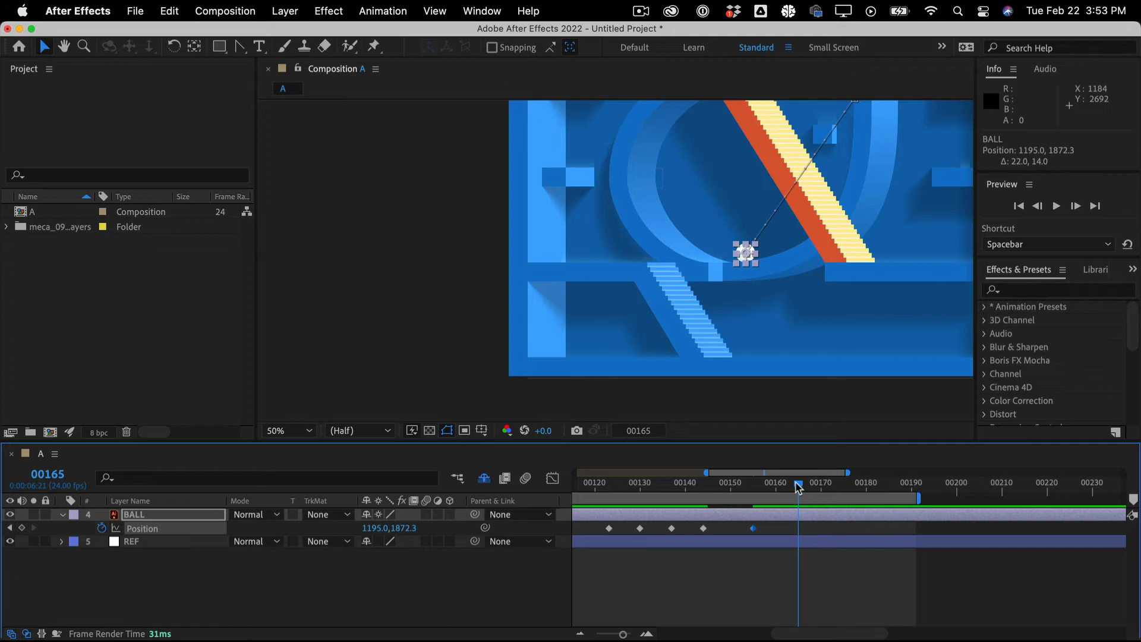
{"action": "left_click_drag", "start_coordinate": [757, 263], "coordinate": [655, 219]}
{"action": "key", "text": "super+z"}
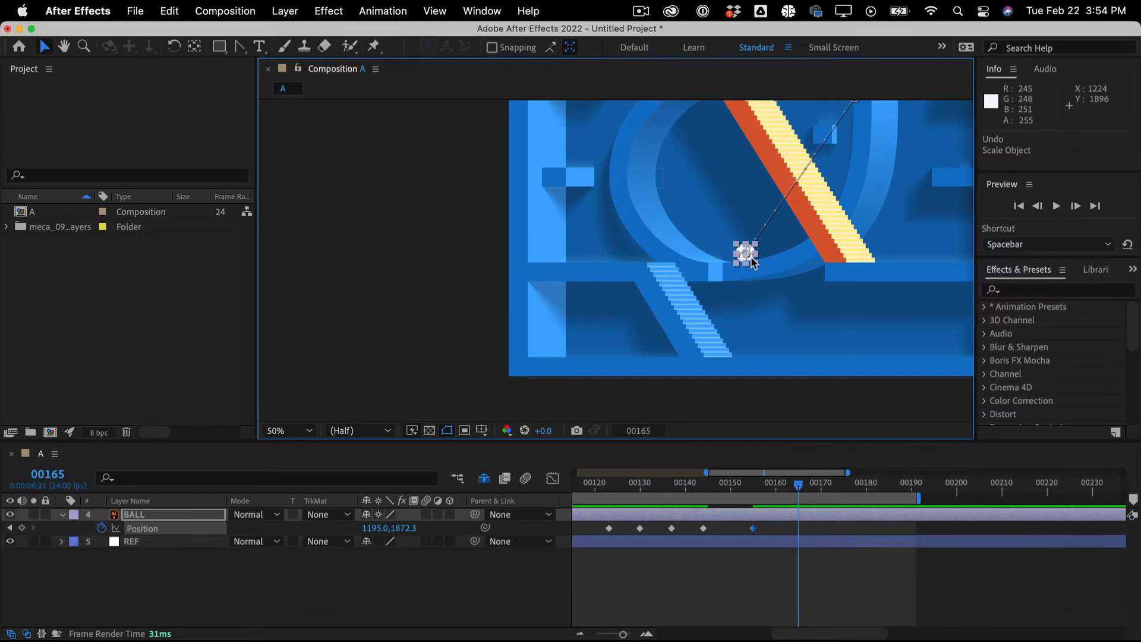
{"action": "key", "text": "equal"}
{"action": "key", "text": "super+equal"}
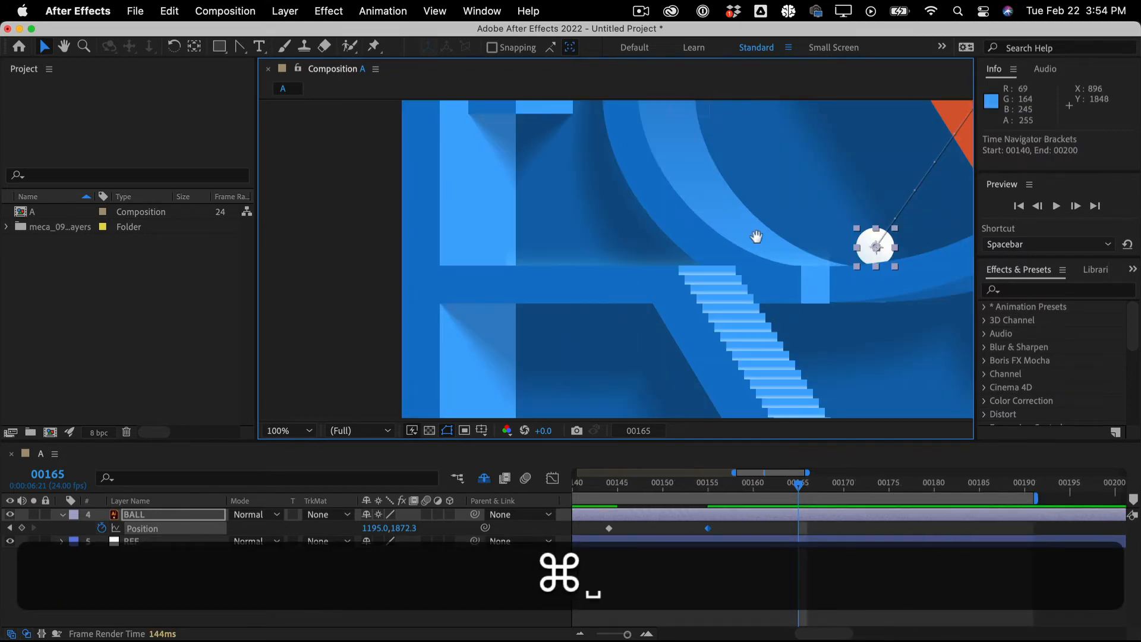
{"action": "left_click_drag", "start_coordinate": [756, 237], "coordinate": [631, 385]}
{"action": "left_click_drag", "start_coordinate": [742, 387], "coordinate": [538, 225]}
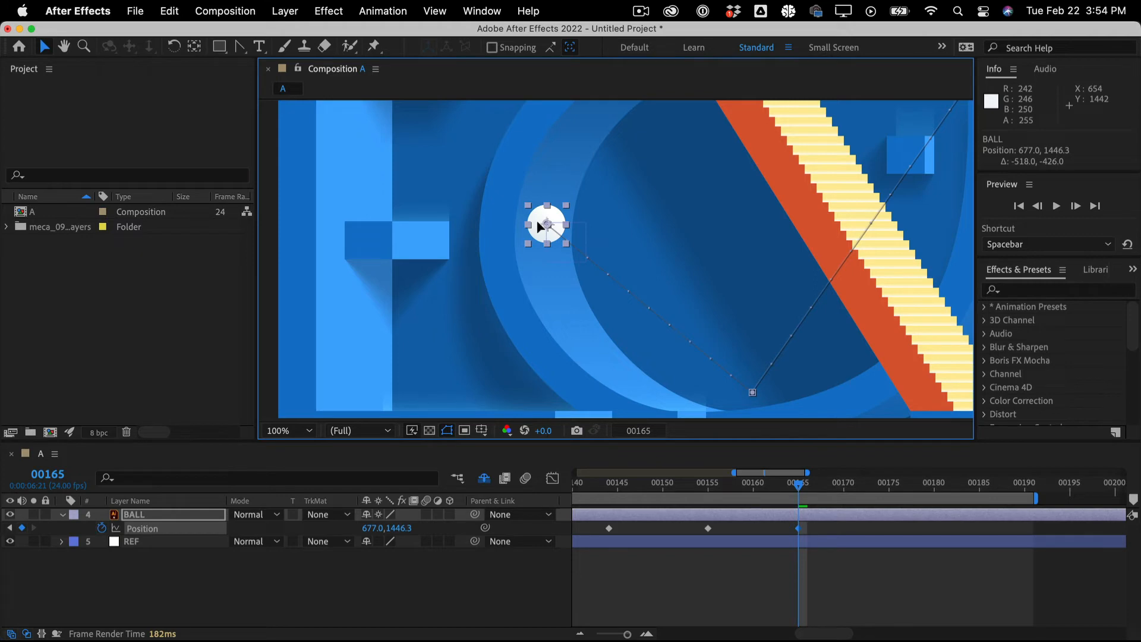
{"action": "left_click", "coordinate": [541, 226]}
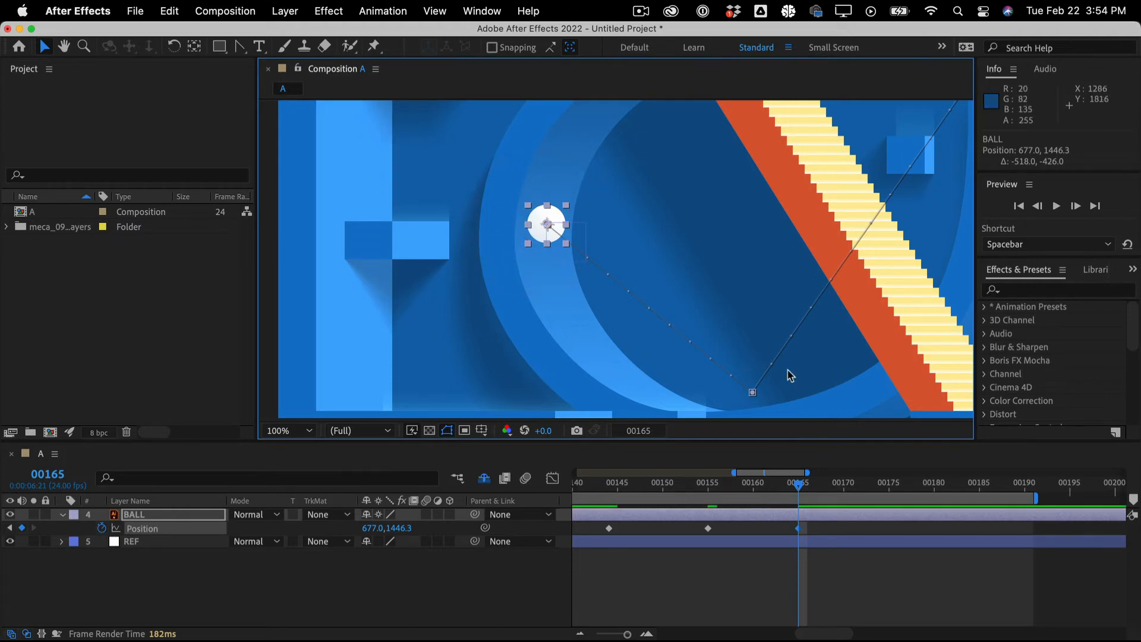
Play the animation from frame 124 to check BALL's drop and its path along the curved track
{"action": "key", "text": "minus"}
{"action": "key", "text": "super+minus"}
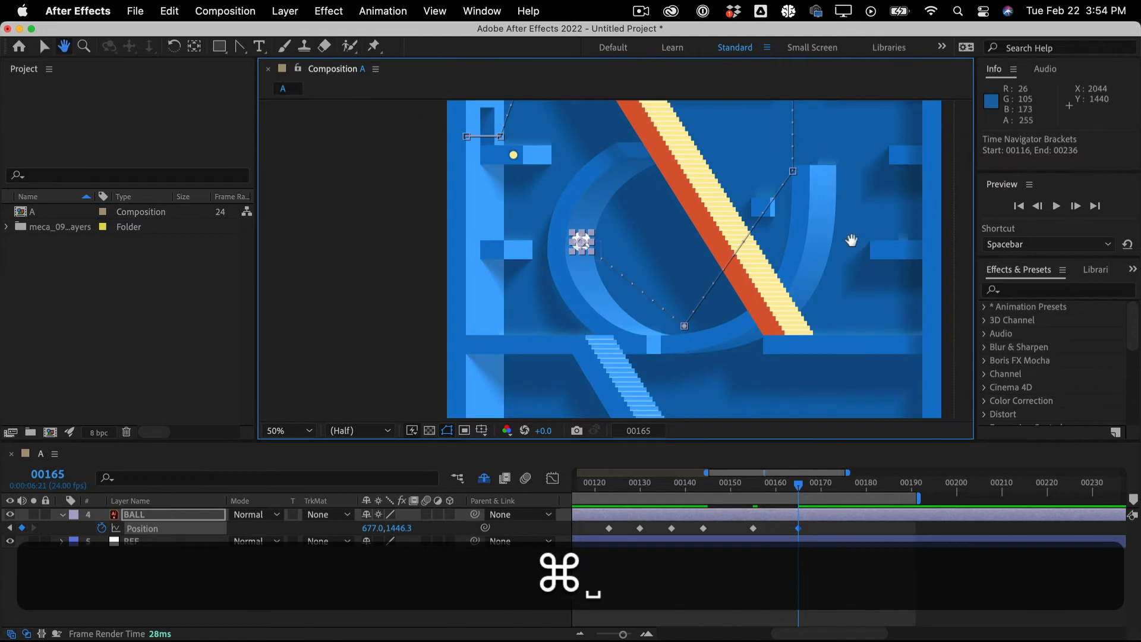
{"action": "left_click_drag", "start_coordinate": [854, 244], "coordinate": [829, 343]}
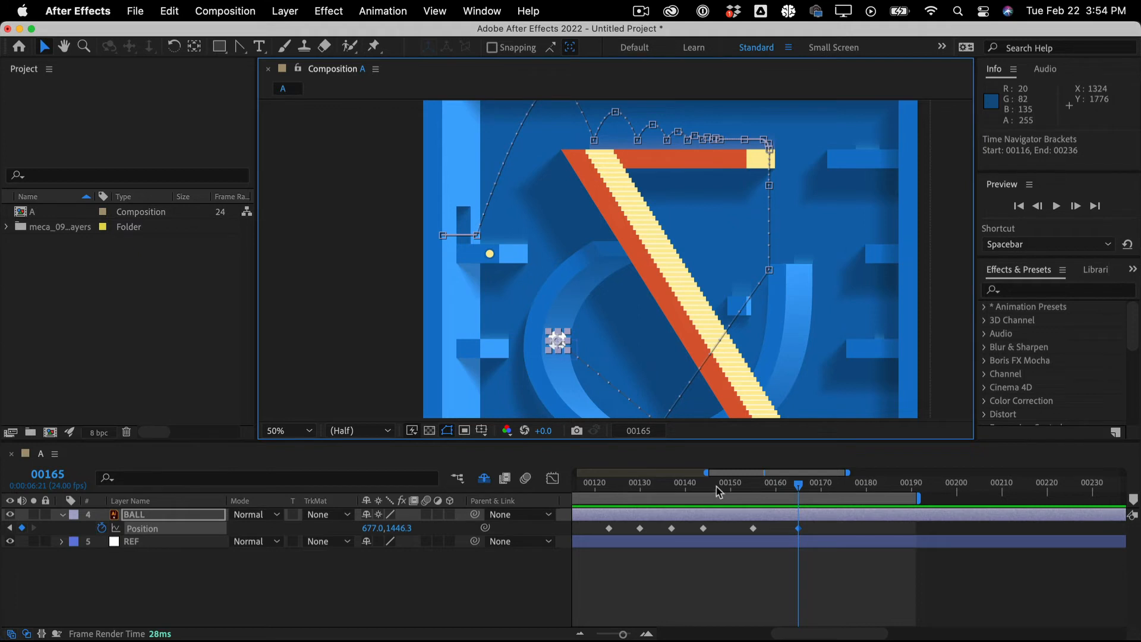
{"action": "left_click", "coordinate": [613, 485]}
{"action": "key", "text": "space"}
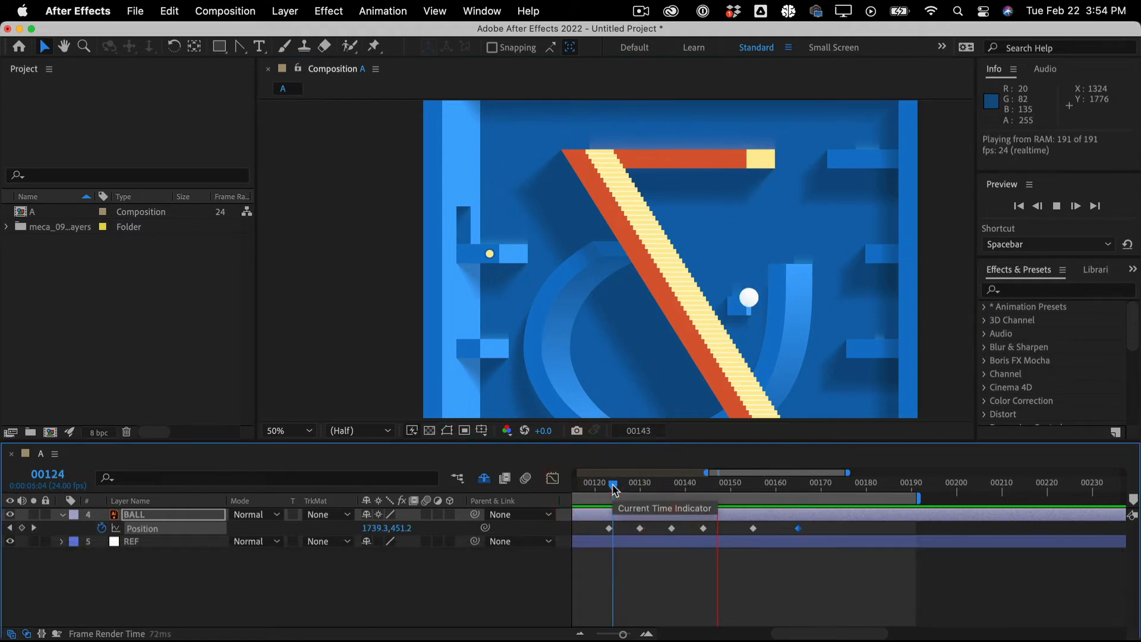
{"action": "key", "text": "space"}
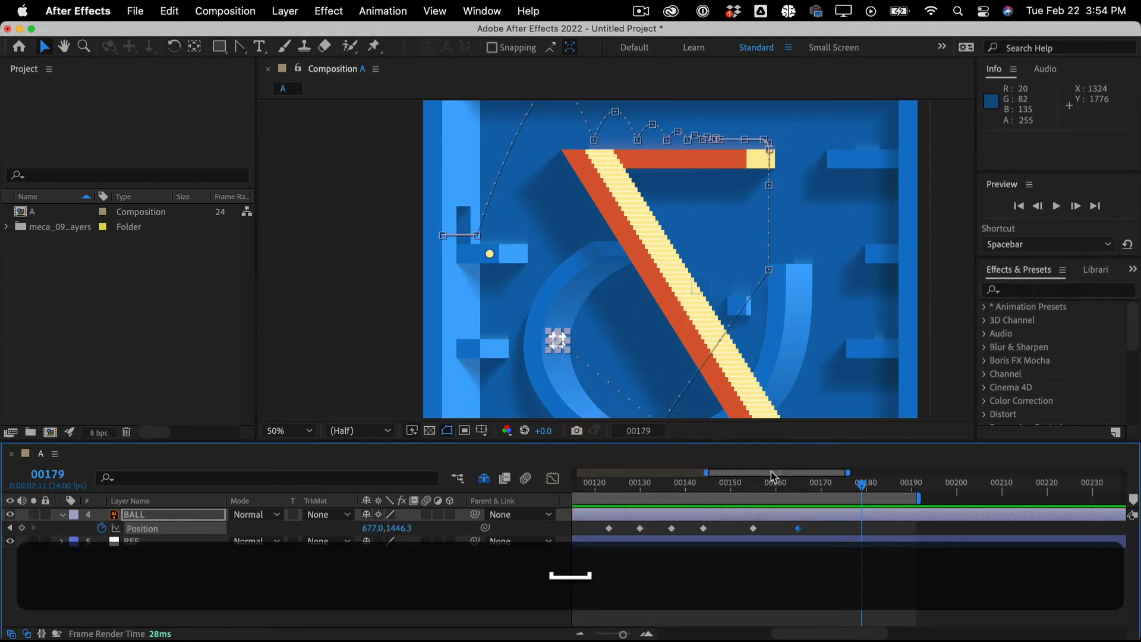
With the Pen tool, pull near-vertical path handles out of BALL's frame 144 keyframe, down to about 1752, 1348
{"action": "key", "text": "shift"}
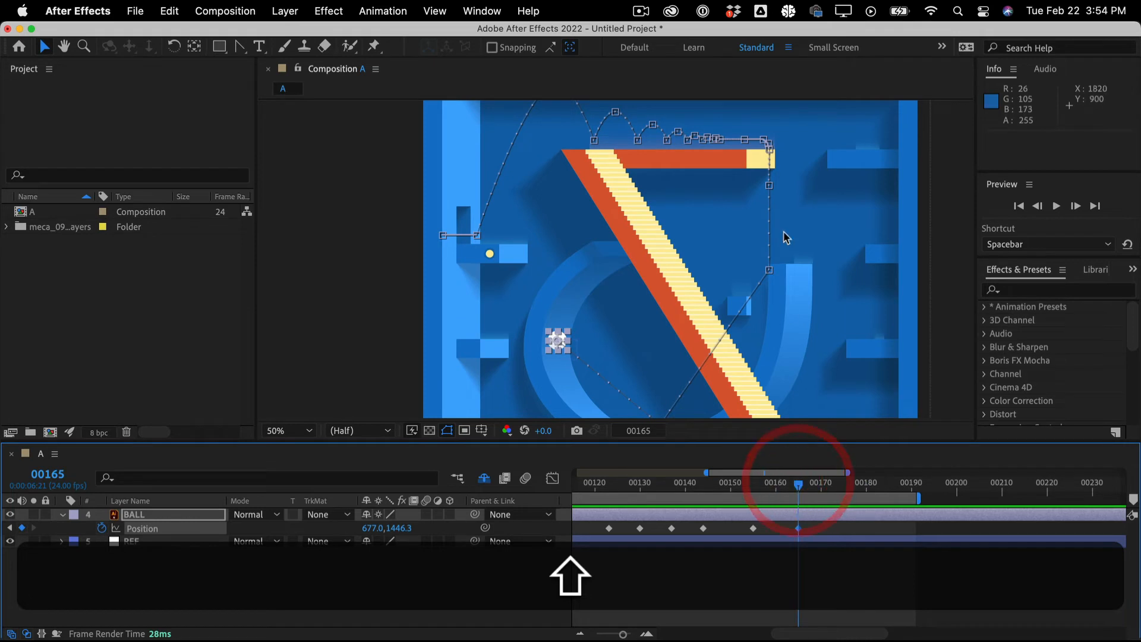
{"action": "left_click", "coordinate": [769, 269]}
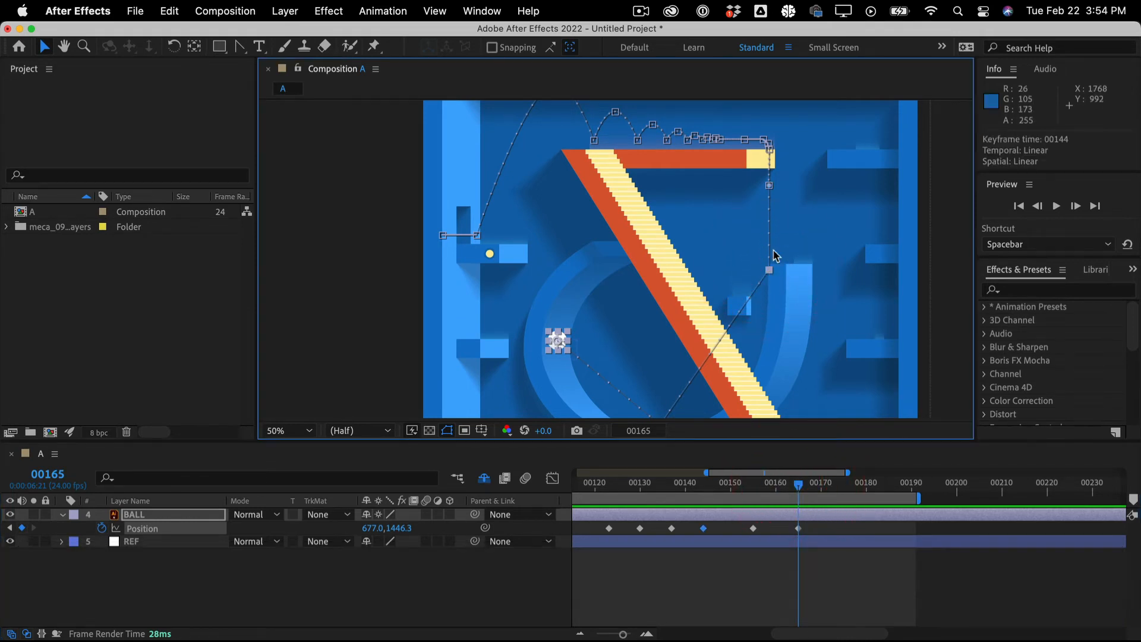
{"action": "left_click", "coordinate": [240, 46]}
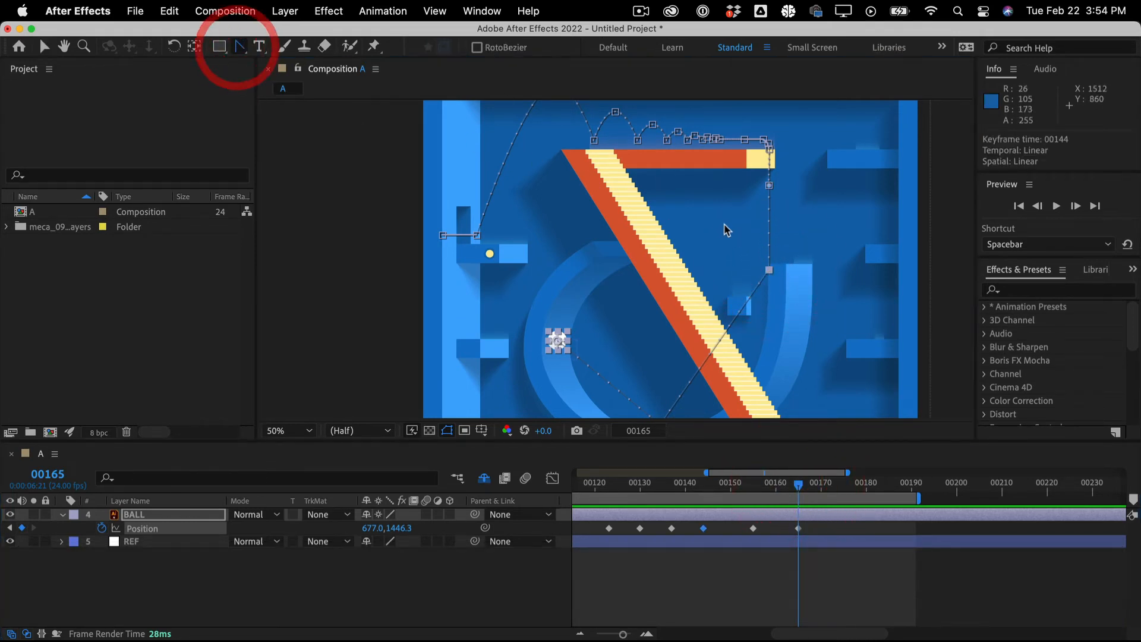
{"action": "left_click_drag", "start_coordinate": [768, 272], "coordinate": [769, 321]}
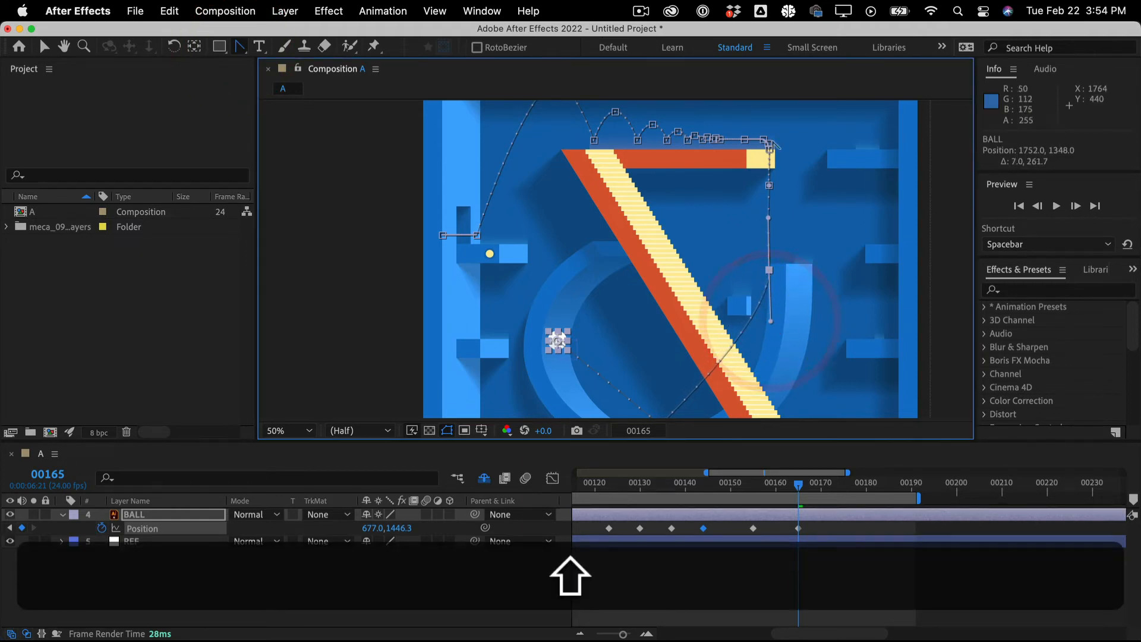
Pull horizontal Bezier handles out of BALL's last rolling keyframe near the platform's end, to about 1686, 428
{"action": "key", "text": "super+equal"}
{"action": "key", "text": "super+equal"}
{"action": "left_click_drag", "start_coordinate": [797, 125], "coordinate": [556, 389]}
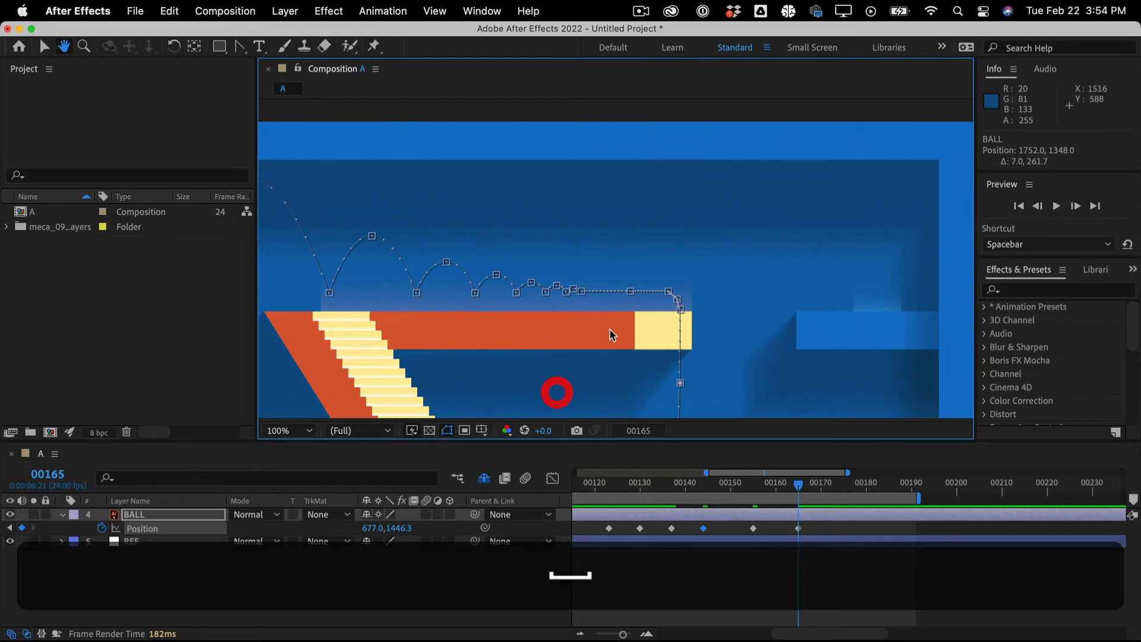
{"action": "left_click_drag", "start_coordinate": [670, 293], "coordinate": [656, 293]}
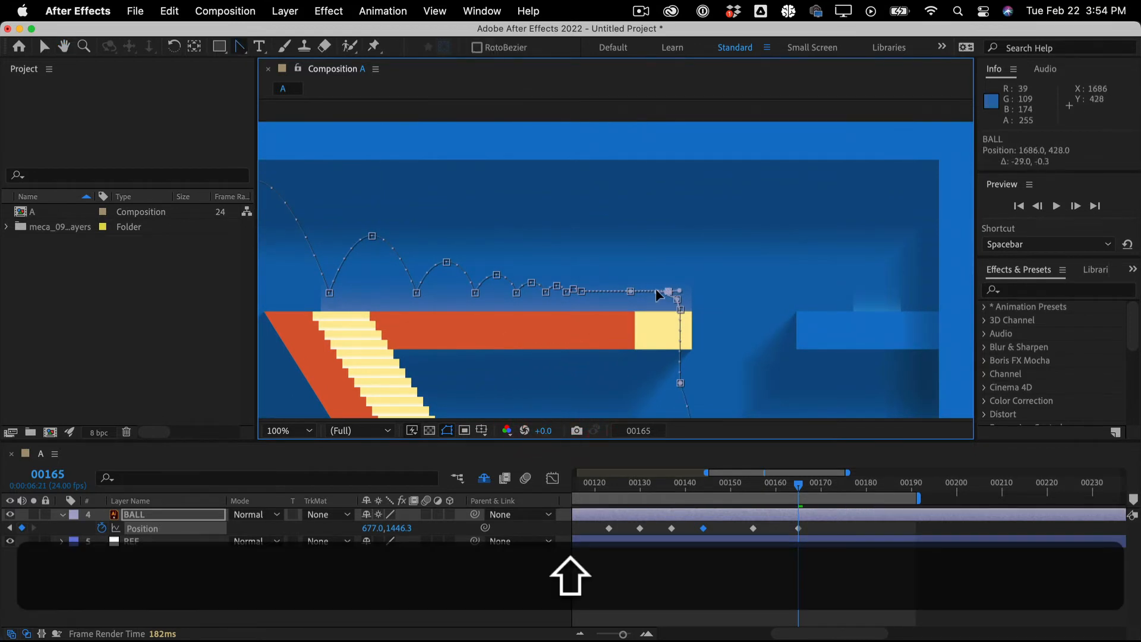
{"action": "left_click", "coordinate": [655, 290]}
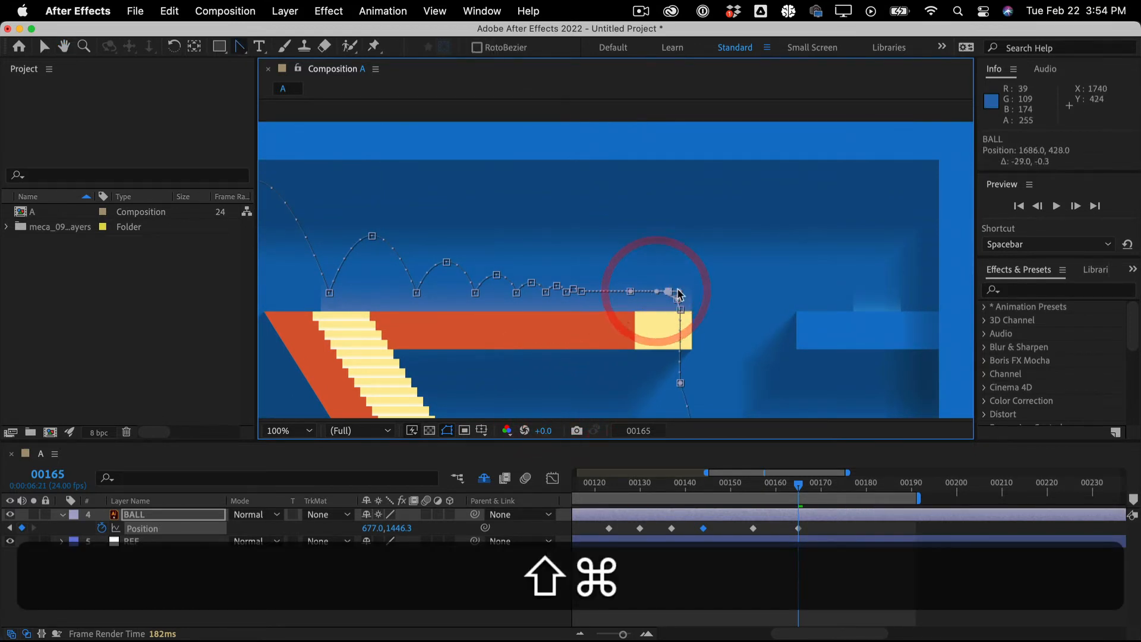
Shorten the horizontal handles of the platform-end keyframe to about 1731.5, 428 so the path rounds smoothly into the drop
{"action": "key", "text": "super+equal"}
{"action": "key", "text": "super+equal"}
{"action": "left_click_drag", "start_coordinate": [692, 292], "coordinate": [553, 180]}
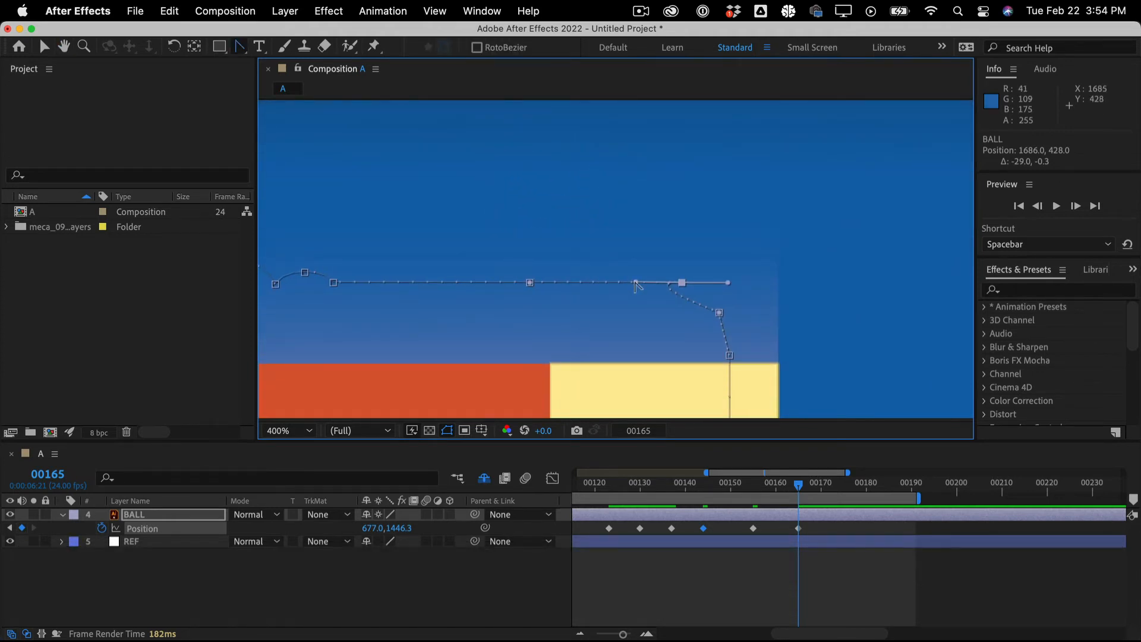
{"action": "key", "text": "v"}
{"action": "left_click_drag", "start_coordinate": [728, 283], "coordinate": [707, 283]}
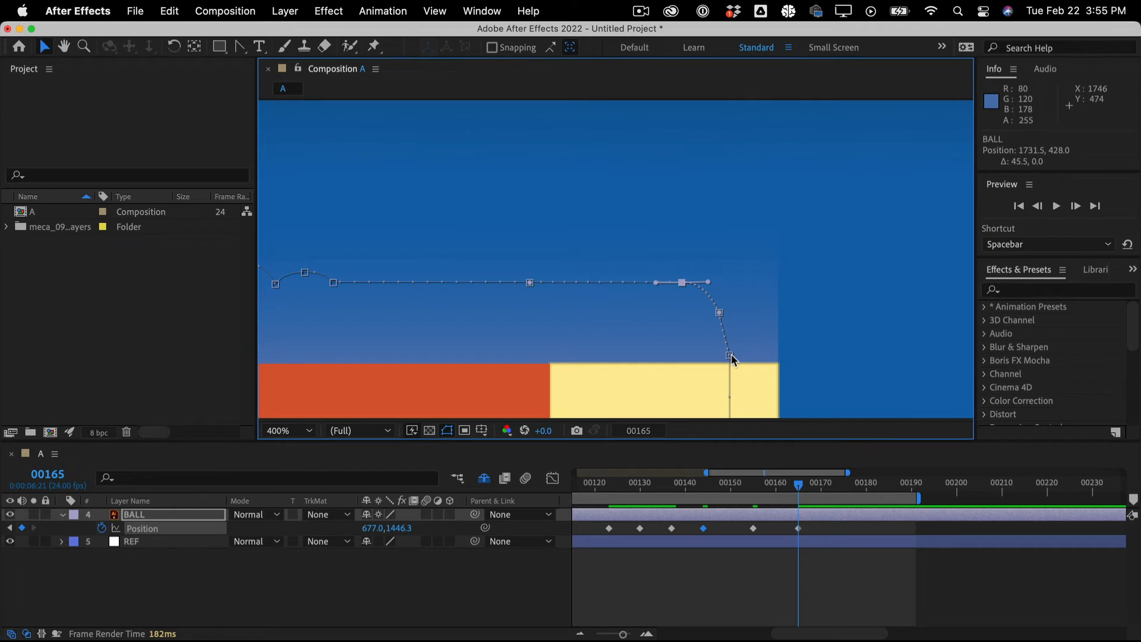
Pull vertical path handles out of the frame 130, 137 and 144 keyframes to straighten BALL's drop into the curved track
{"action": "key", "text": "g"}
{"action": "left_click_drag", "start_coordinate": [730, 354], "coordinate": [730, 375]}
{"action": "key", "text": "space"}
{"action": "left_click_drag", "start_coordinate": [798, 328], "coordinate": [784, 37]}
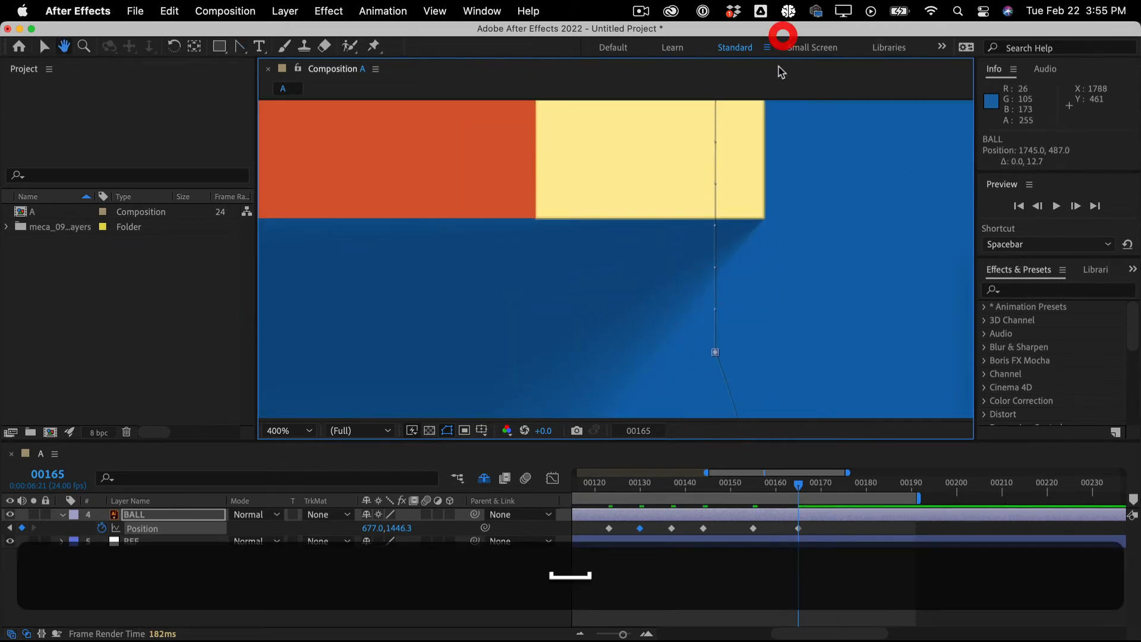
{"action": "left_click_drag", "start_coordinate": [749, 344], "coordinate": [753, 146]}
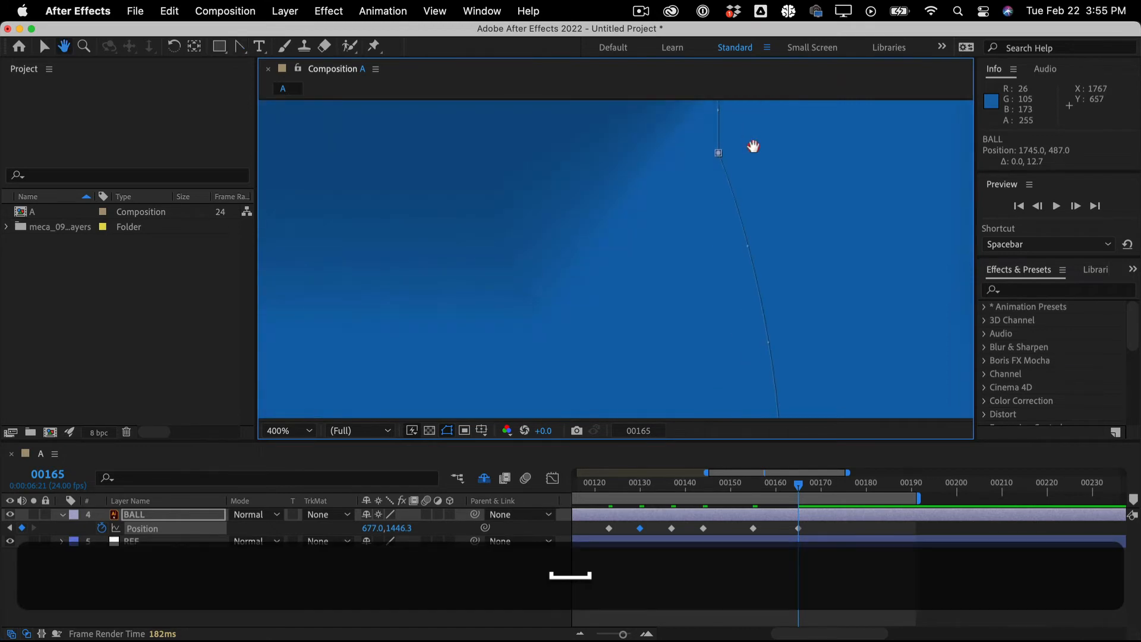
{"action": "scroll", "coordinate": [748, 269], "scroll_direction": "down", "scroll_amount": 4}
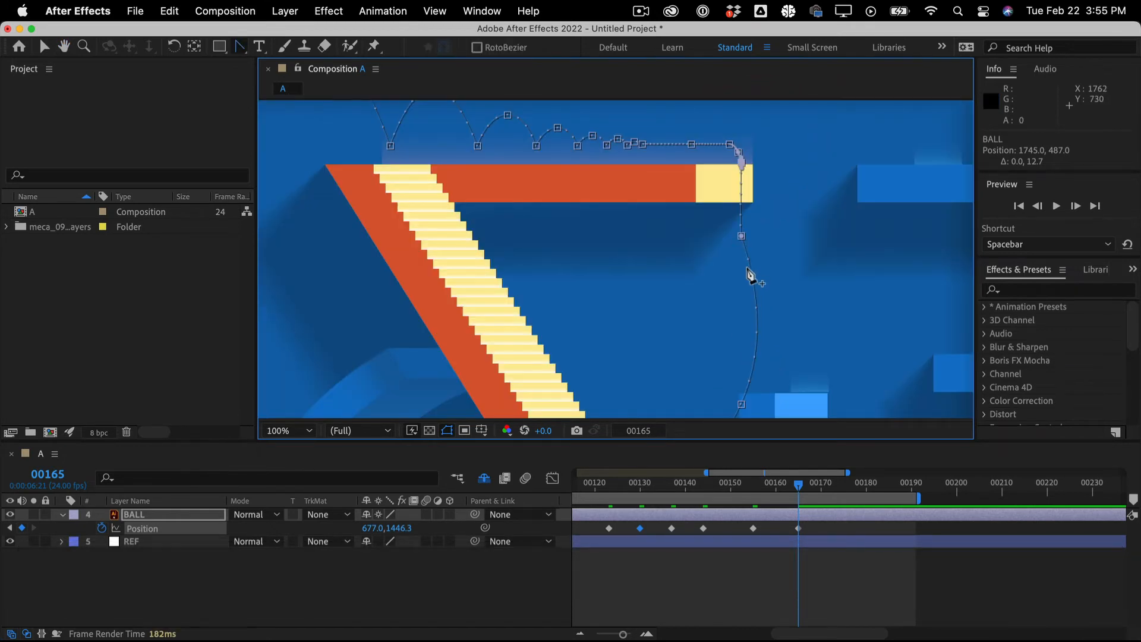
{"action": "left_click", "coordinate": [742, 238]}
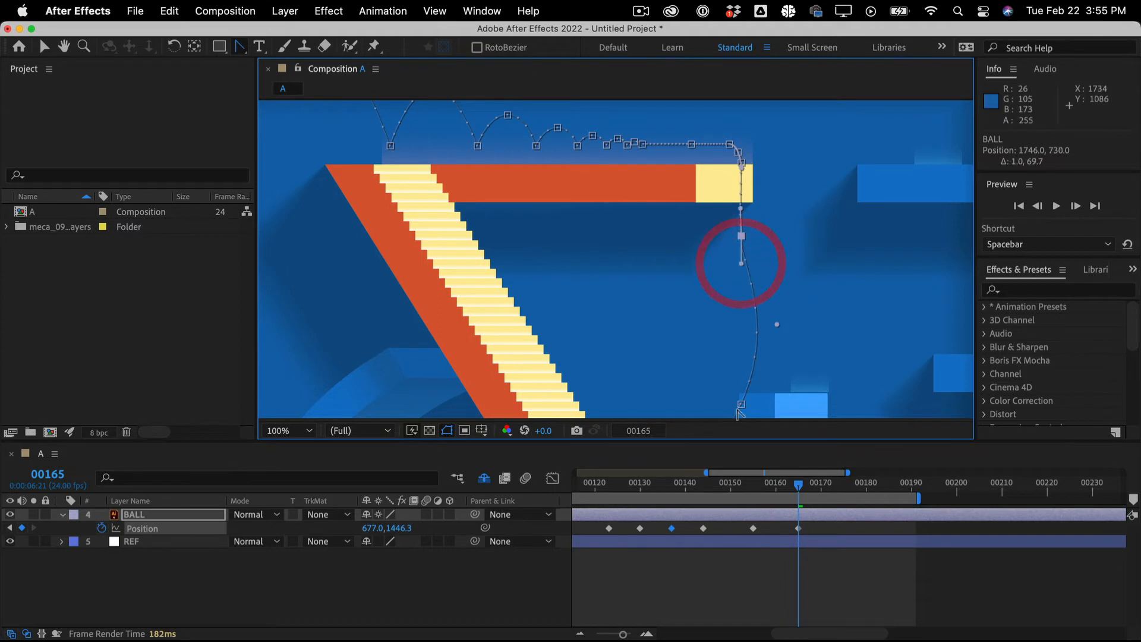
{"action": "key", "text": "space"}
{"action": "left_click_drag", "start_coordinate": [772, 388], "coordinate": [737, 297]}
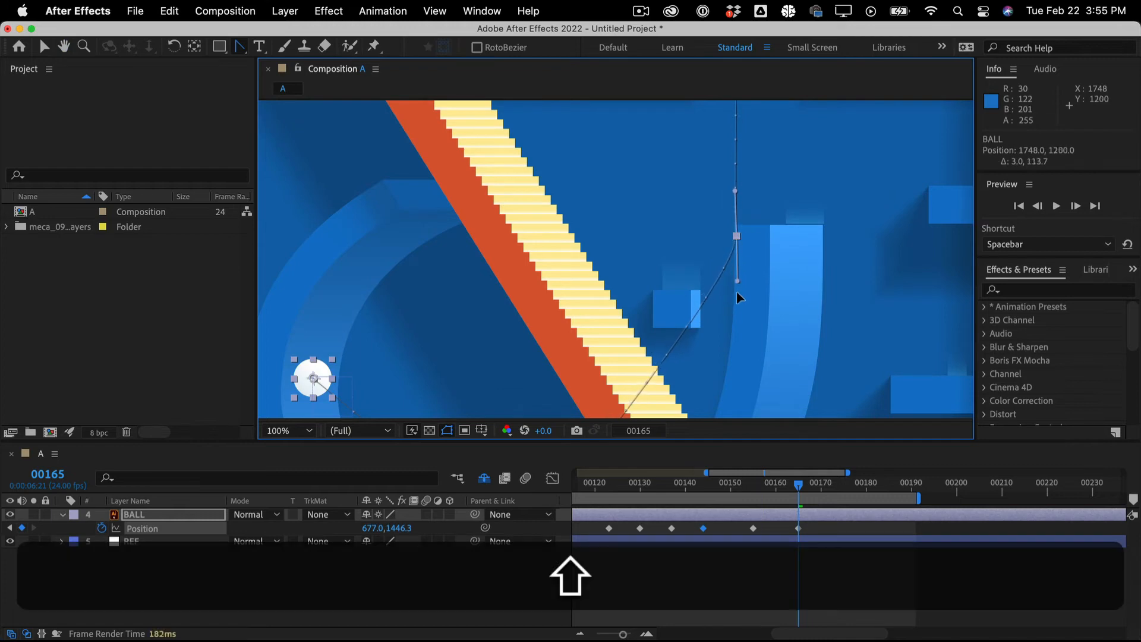
Pull long, nearly horizontal handles out of the frame 155 keyframe at the track's bottom, to about 700, 1866, to follow the curve
{"action": "left_click_drag", "start_coordinate": [733, 360], "coordinate": [782, 176]}
{"action": "key", "text": "space"}
{"action": "key", "text": "alt"}
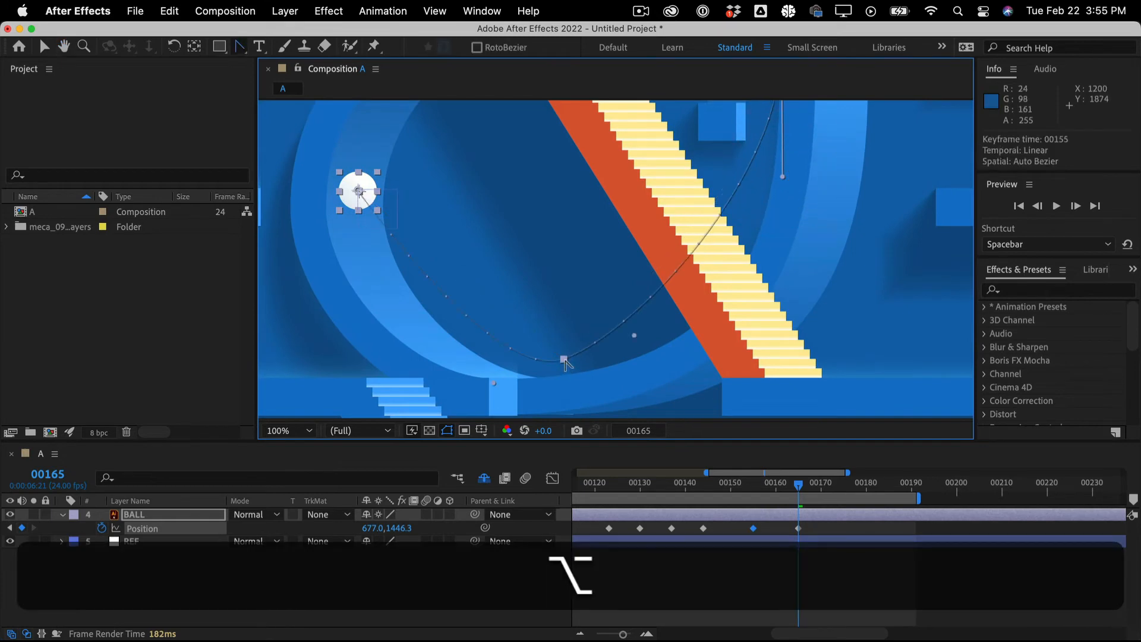
{"action": "left_click_drag", "start_coordinate": [564, 359], "coordinate": [366, 356]}
{"action": "key", "text": "super+z"}
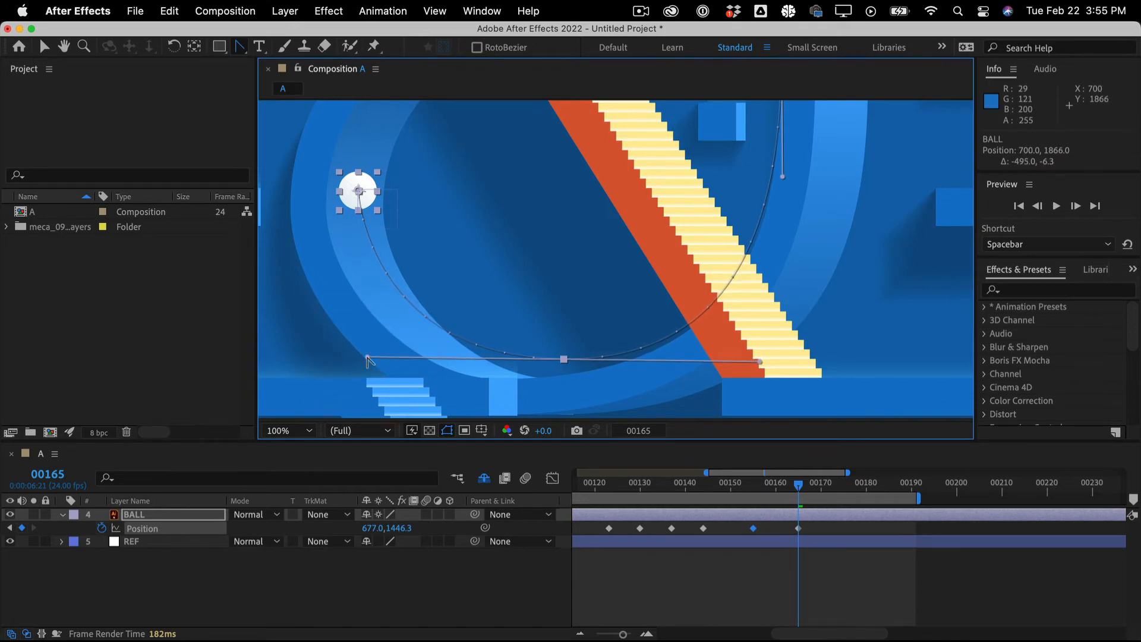
Play the animation from frame 53 to check the smoothed drop and the ride around the curved track
{"action": "key", "text": "super+minus"}
{"action": "key", "text": "super+space"}
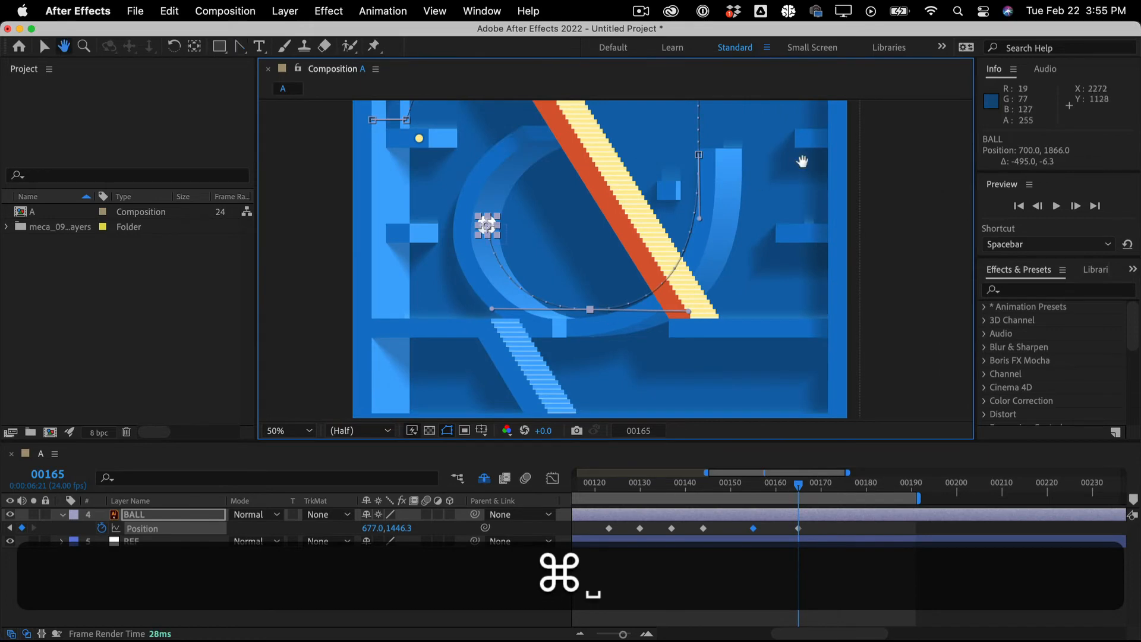
{"action": "left_click_drag", "start_coordinate": [803, 161], "coordinate": [827, 265]}
{"action": "left_click_drag", "start_coordinate": [739, 485], "coordinate": [499, 483]}
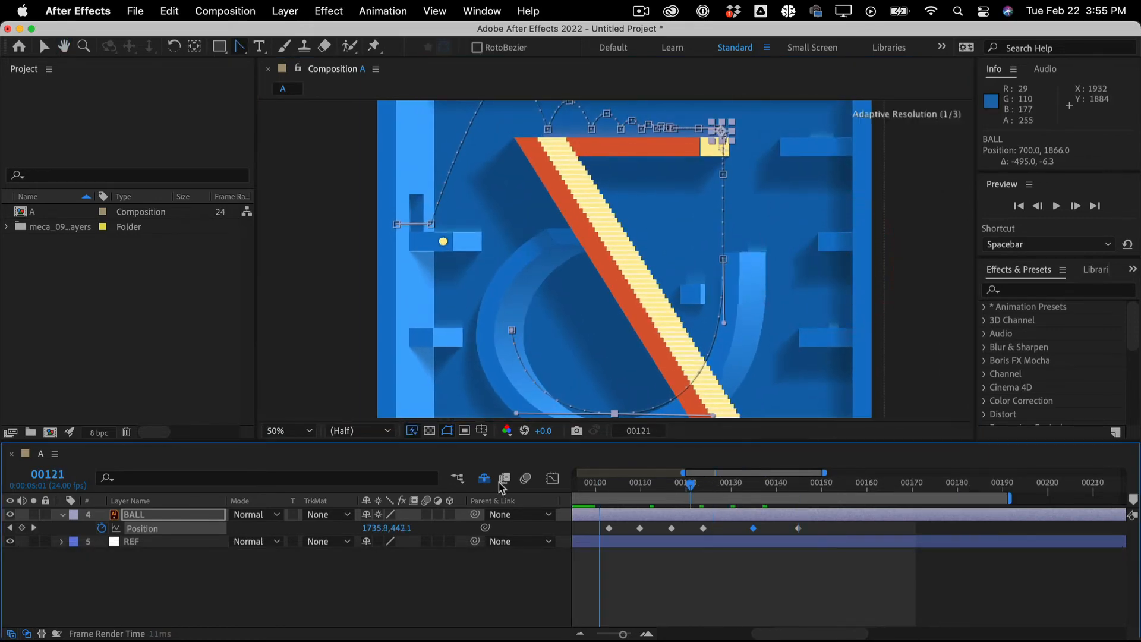
{"action": "left_click", "coordinate": [503, 479]}
{"action": "key", "text": "space"}
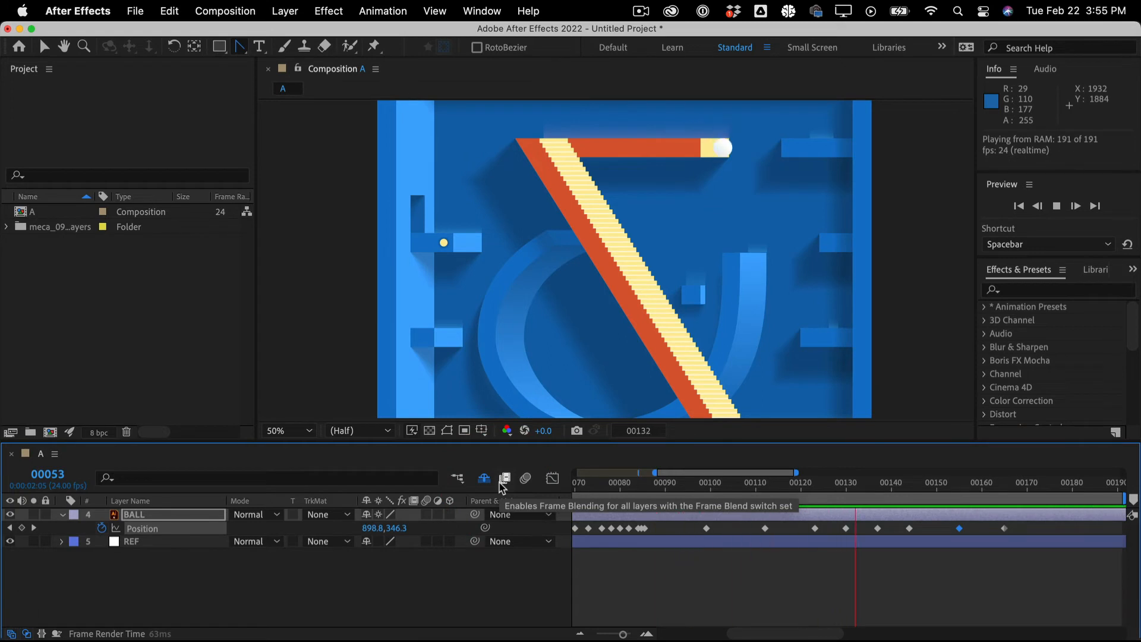
{"action": "key", "text": "space"}
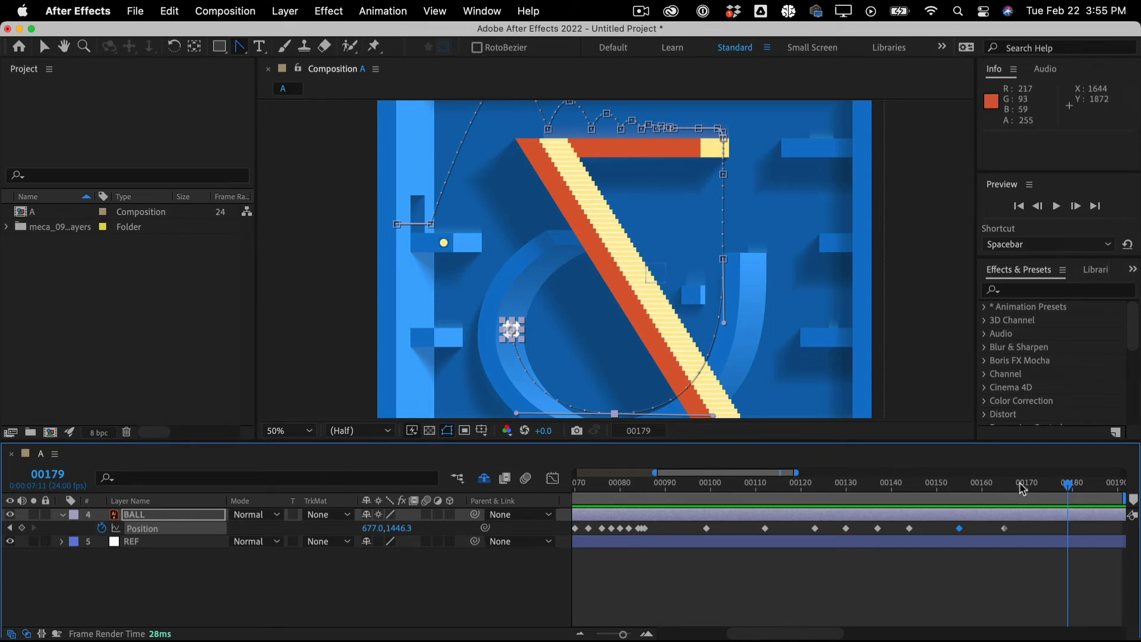
At frame 177, move BALL from the curved track to behind the yellow stairs, at about position 1221, 1086.3
{"action": "left_click_drag", "start_coordinate": [1020, 488], "coordinate": [1060, 481]}
{"action": "left_click", "coordinate": [1057, 479]}
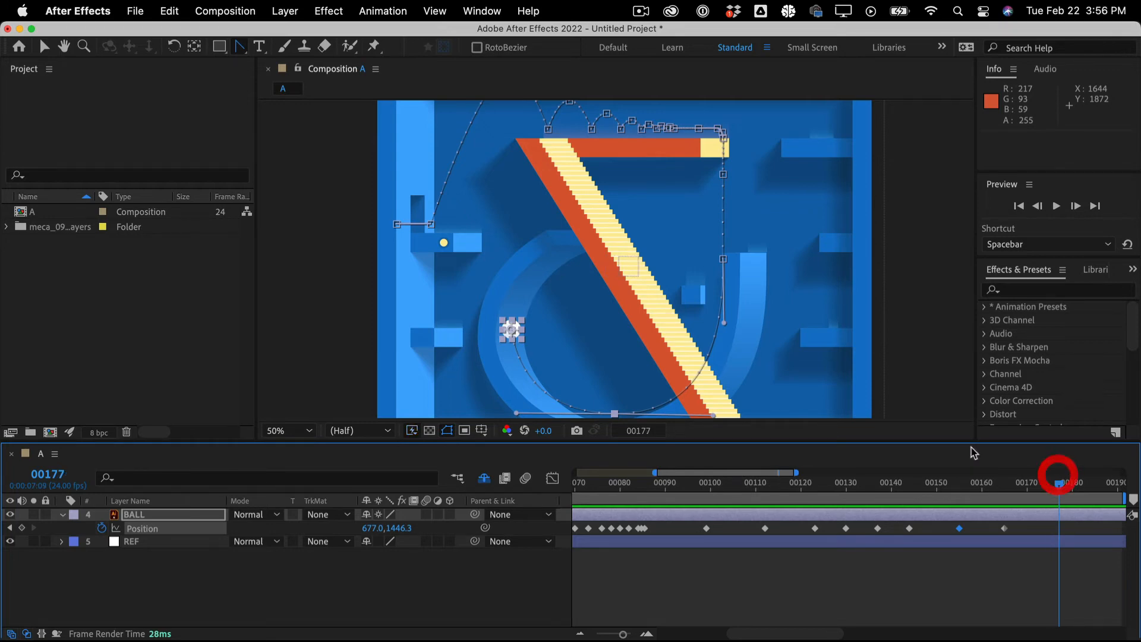
{"action": "left_click_drag", "start_coordinate": [523, 323], "coordinate": [624, 258]}
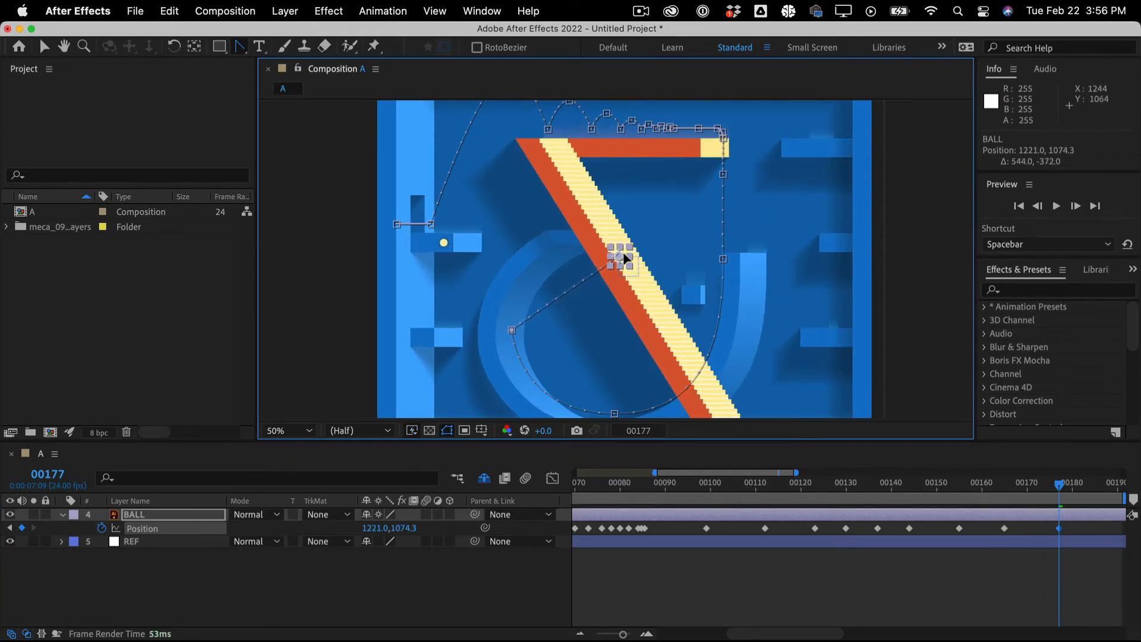
{"action": "left_click_drag", "start_coordinate": [622, 252], "coordinate": [623, 254]}
Play the animation from frame 106 to check BALL's travel around the curved track to the yellow stairs
{"action": "left_click_drag", "start_coordinate": [861, 493], "coordinate": [738, 492]}
{"action": "key", "text": "space"}
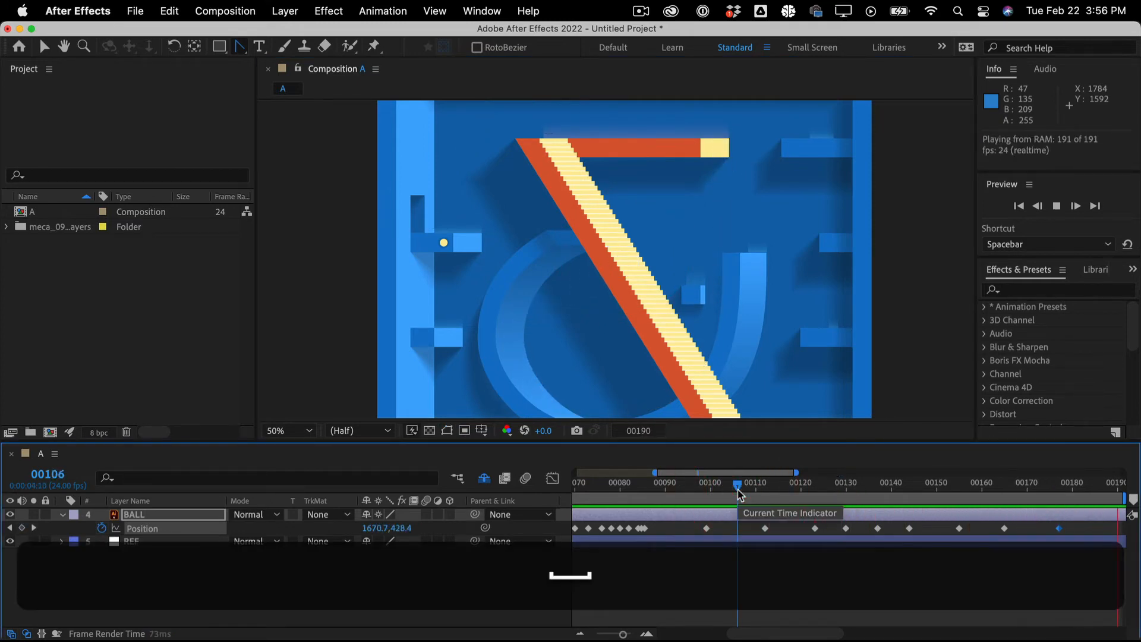
{"action": "key", "text": "space"}
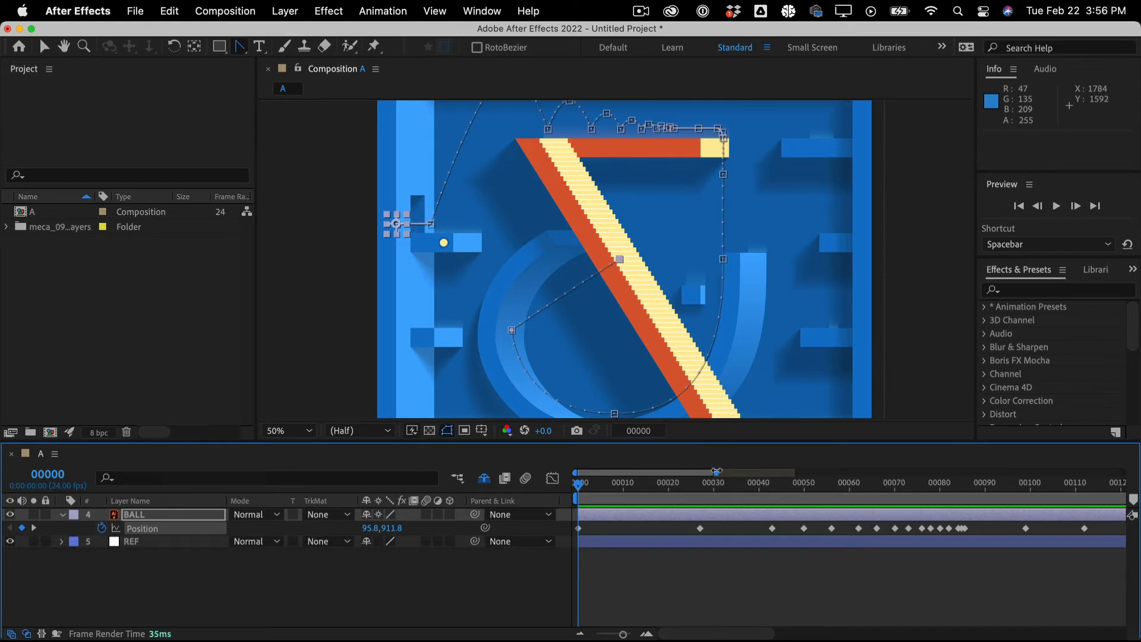
At frame 184, move BALL onto the small blue block beyond the stairs, to about position 1584, 1270.3
{"action": "left_click_drag", "start_coordinate": [716, 471], "coordinate": [853, 465]}
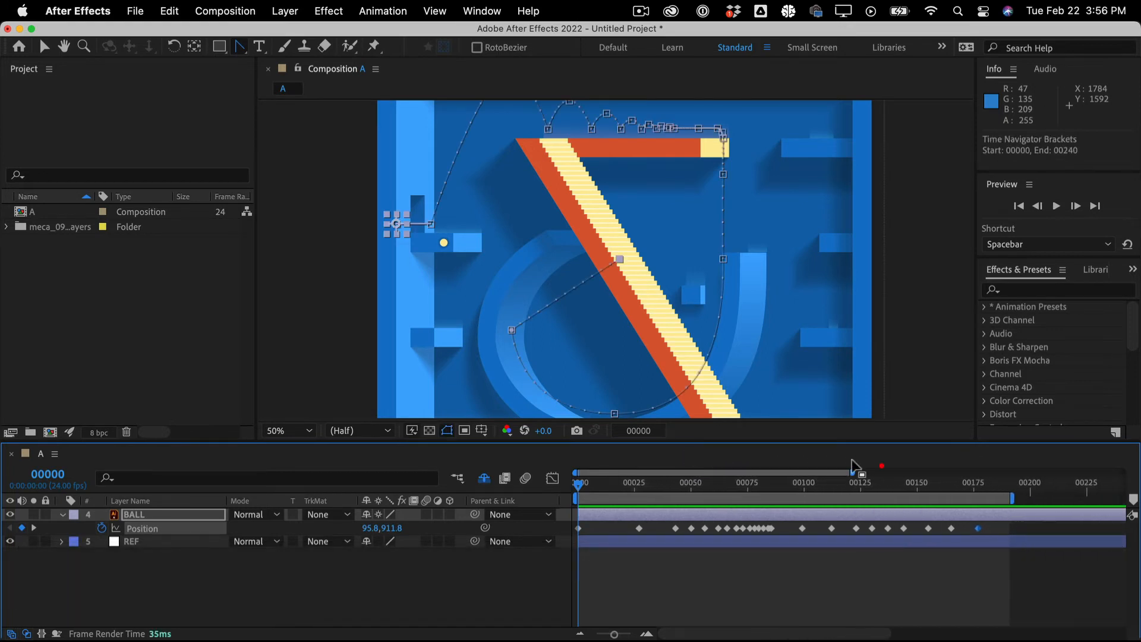
{"action": "left_click_drag", "start_coordinate": [964, 483], "coordinate": [1002, 471]}
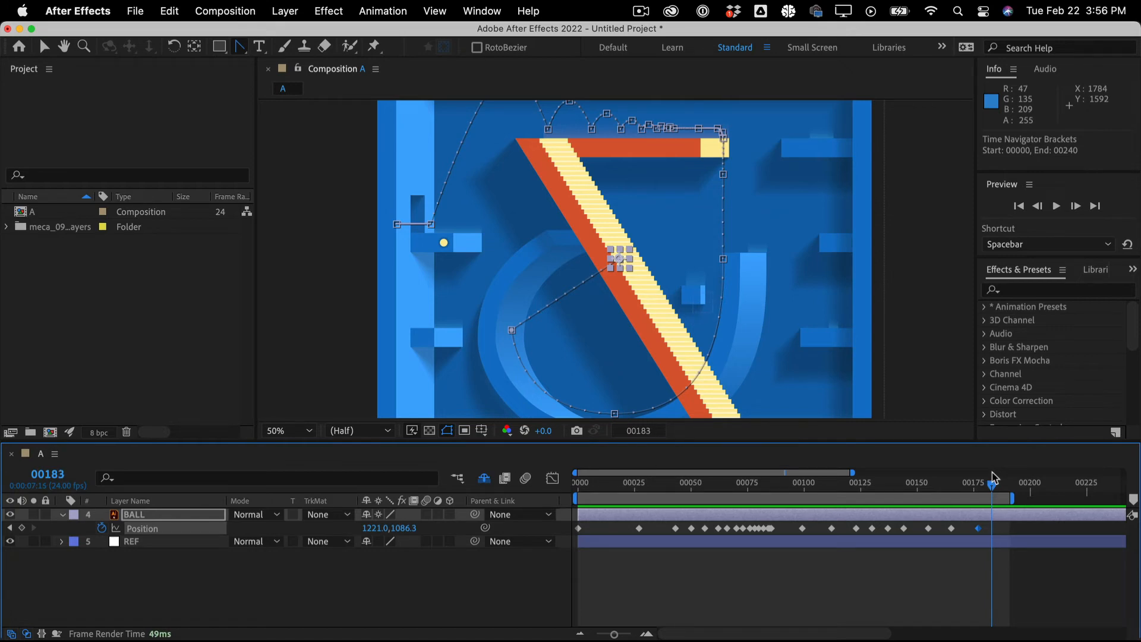
{"action": "left_click", "coordinate": [991, 475]}
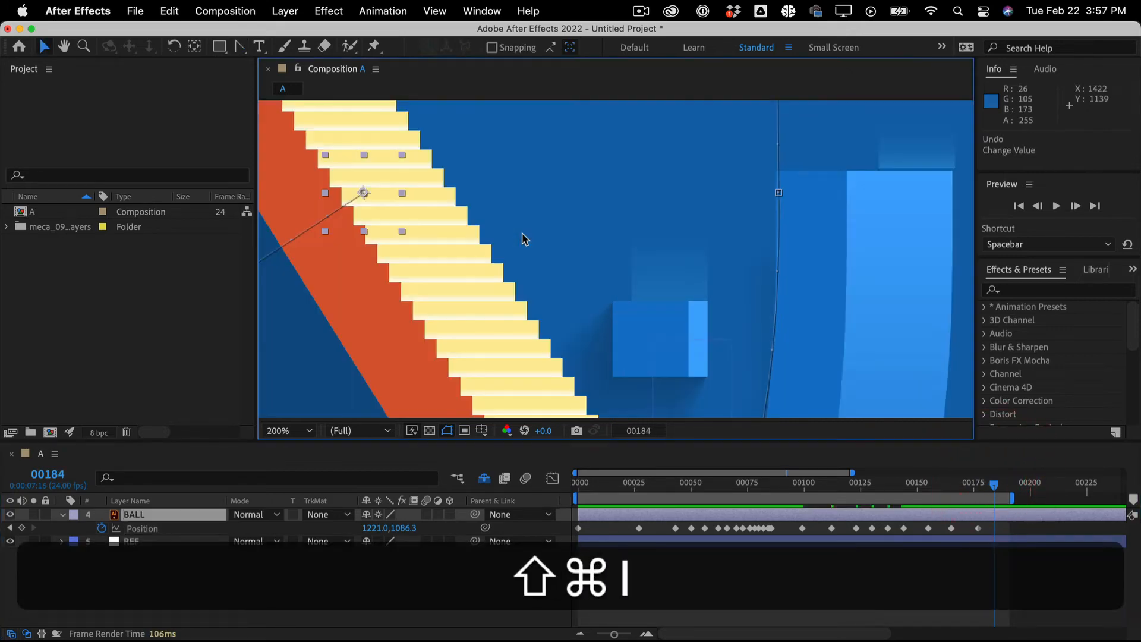
{"action": "mouse_move", "coordinate": [990, 486]}
{"action": "left_mouse_down"}
{"action": "mouse_move", "coordinate": [967, 487]}
{"action": "mouse_move", "coordinate": [992, 489]}
{"action": "left_mouse_up"}
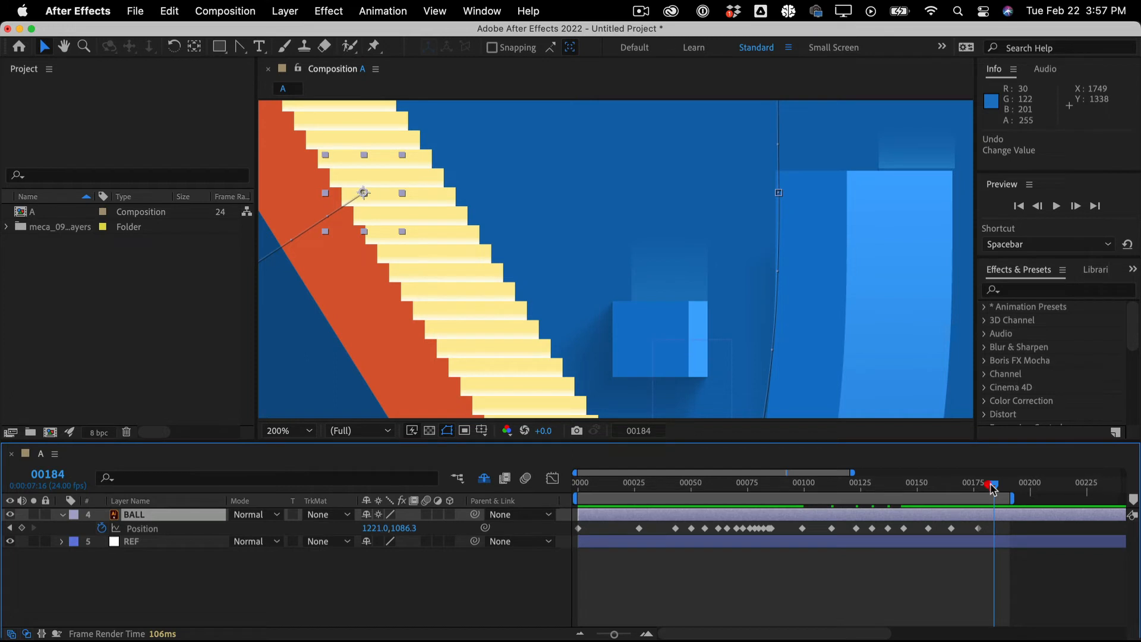
{"action": "left_click_drag", "start_coordinate": [364, 193], "coordinate": [582, 298]}
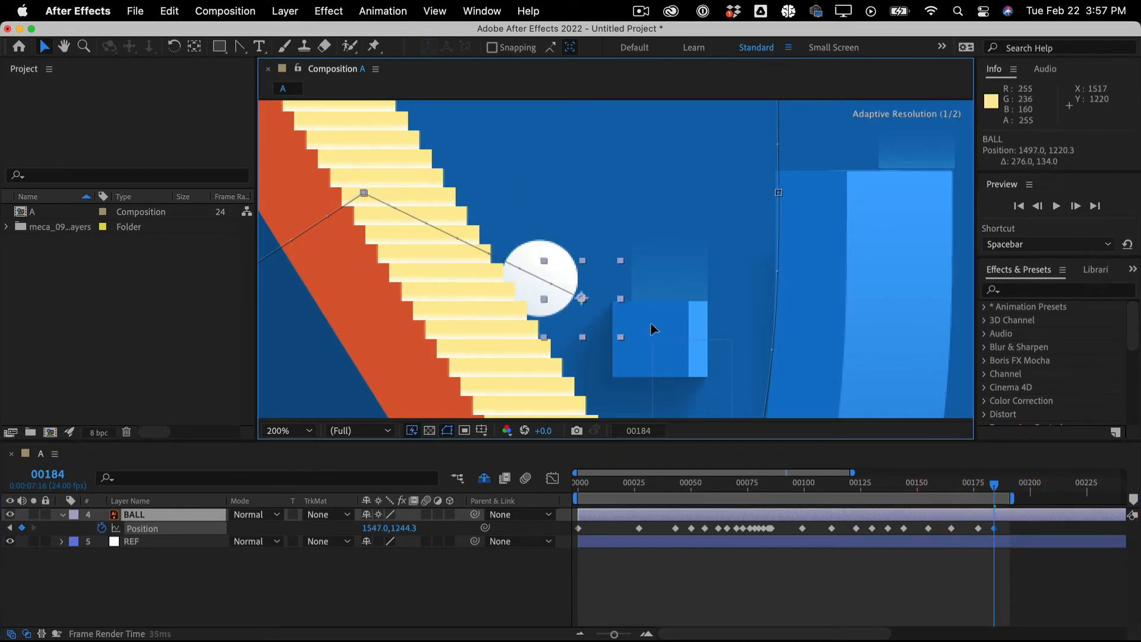
{"action": "left_click_drag", "start_coordinate": [651, 324], "coordinate": [665, 335]}
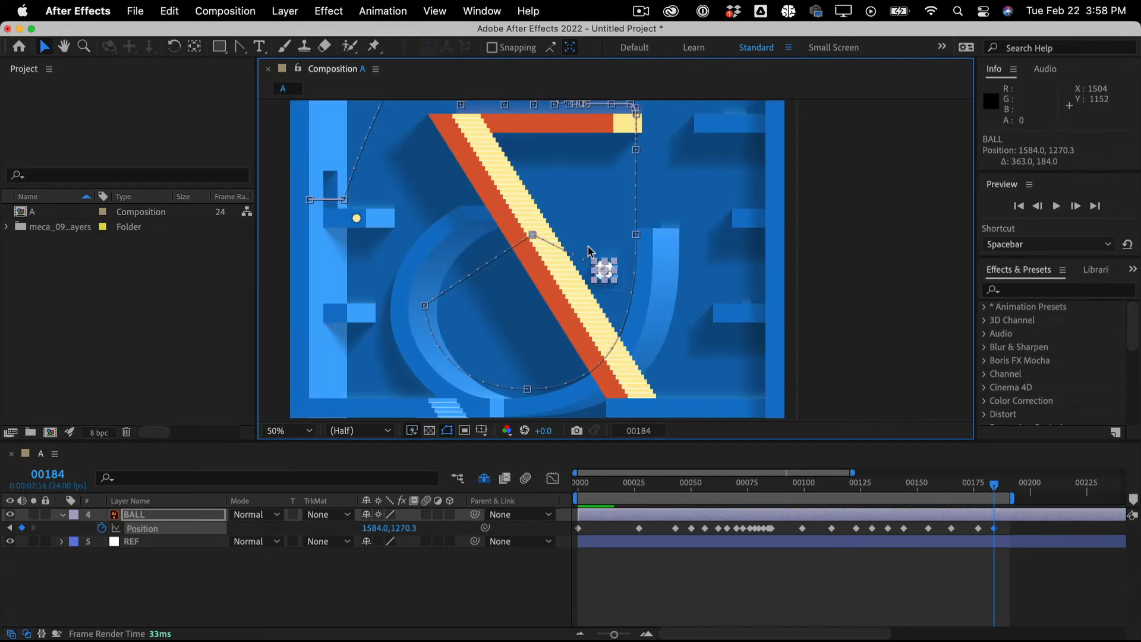
Curve BALL's motion path with horizontal handles at the keyframe behind the yellow stairs and vertical handles at the curved track's far-side keyframe
{"action": "scroll", "coordinate": [588, 249], "scroll_direction": "down", "scroll_amount": 4}
{"action": "key", "text": "g"}
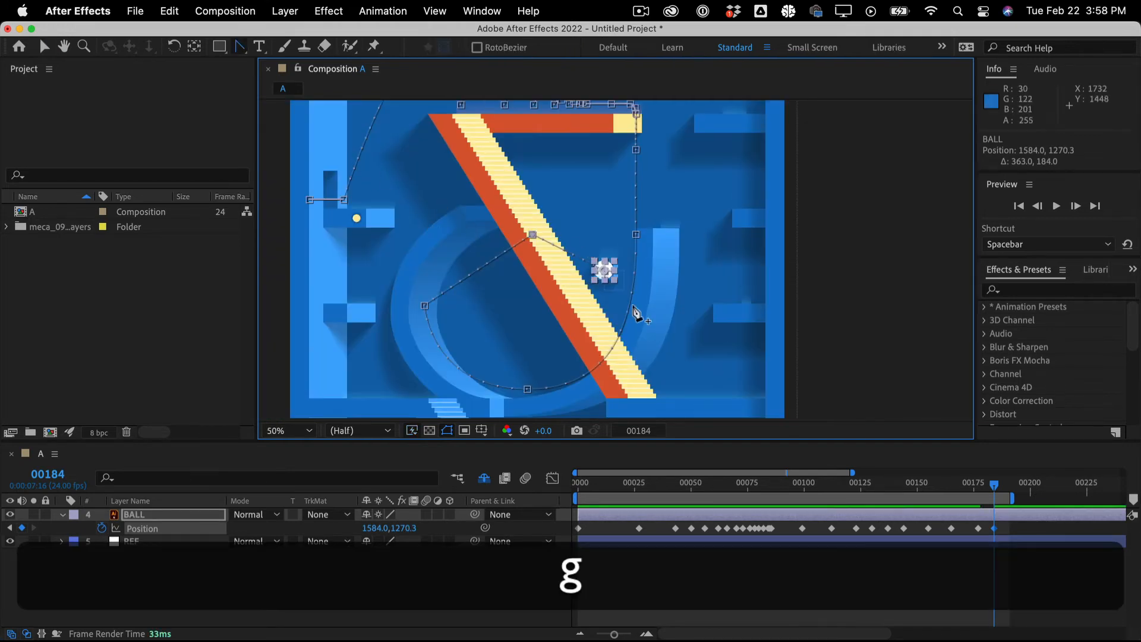
{"action": "left_click_drag", "start_coordinate": [533, 236], "coordinate": [596, 234]}
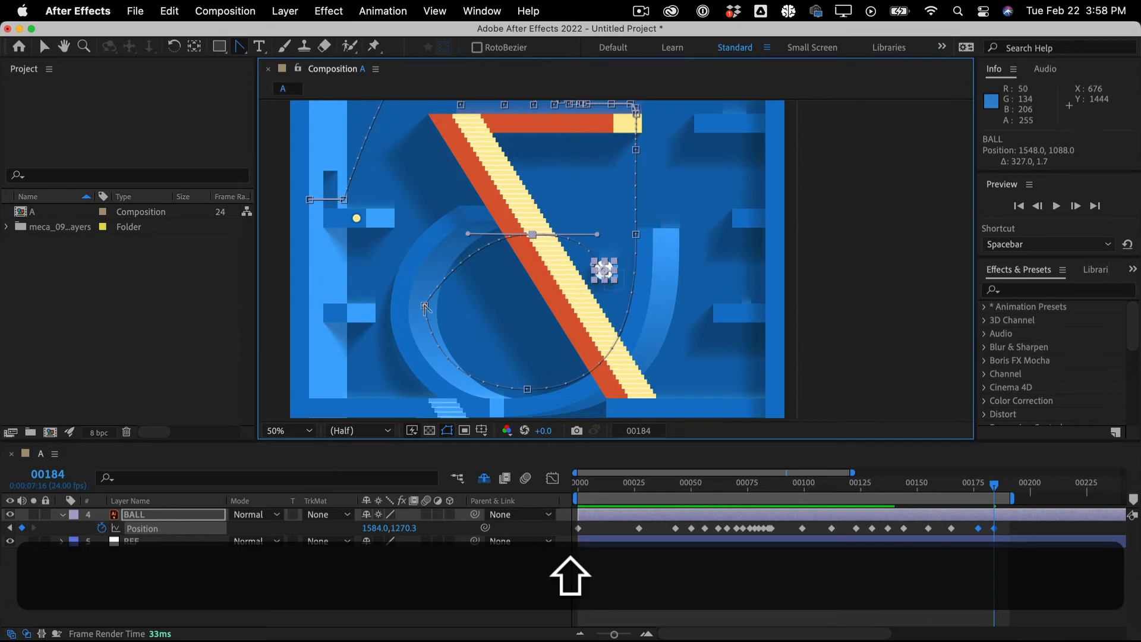
{"action": "left_click_drag", "start_coordinate": [424, 305], "coordinate": [425, 273]}
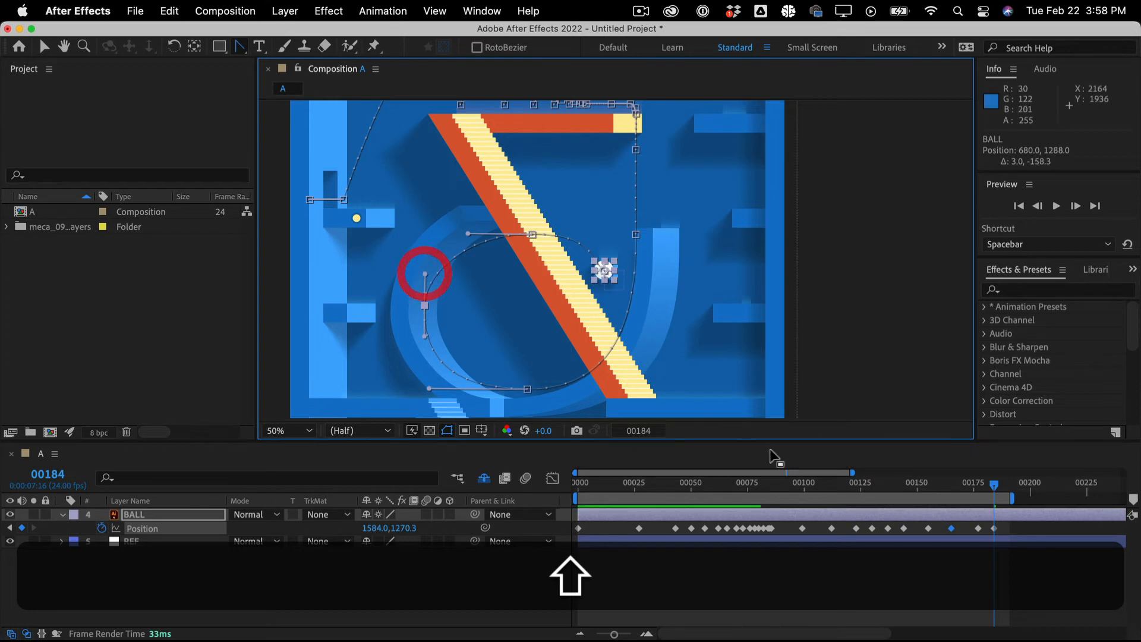
Play the animation from frame 0 to check BALL's full travel to the small blue block
{"action": "left_click_drag", "start_coordinate": [731, 484], "coordinate": [470, 477]}
{"action": "key", "text": "space"}
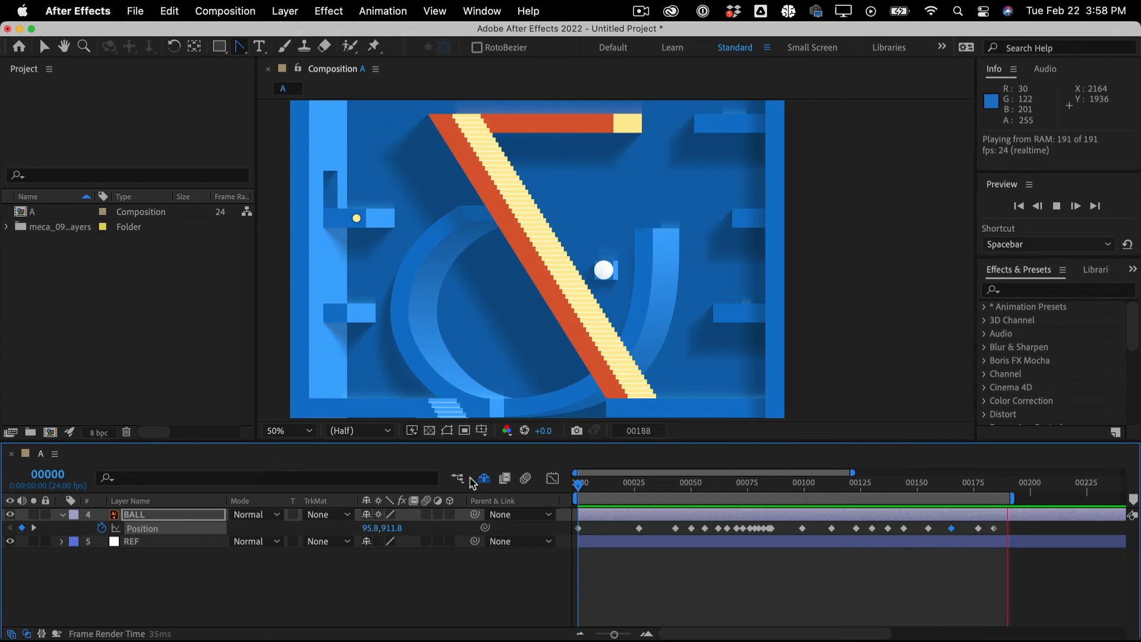
{"action": "key", "text": "space"}
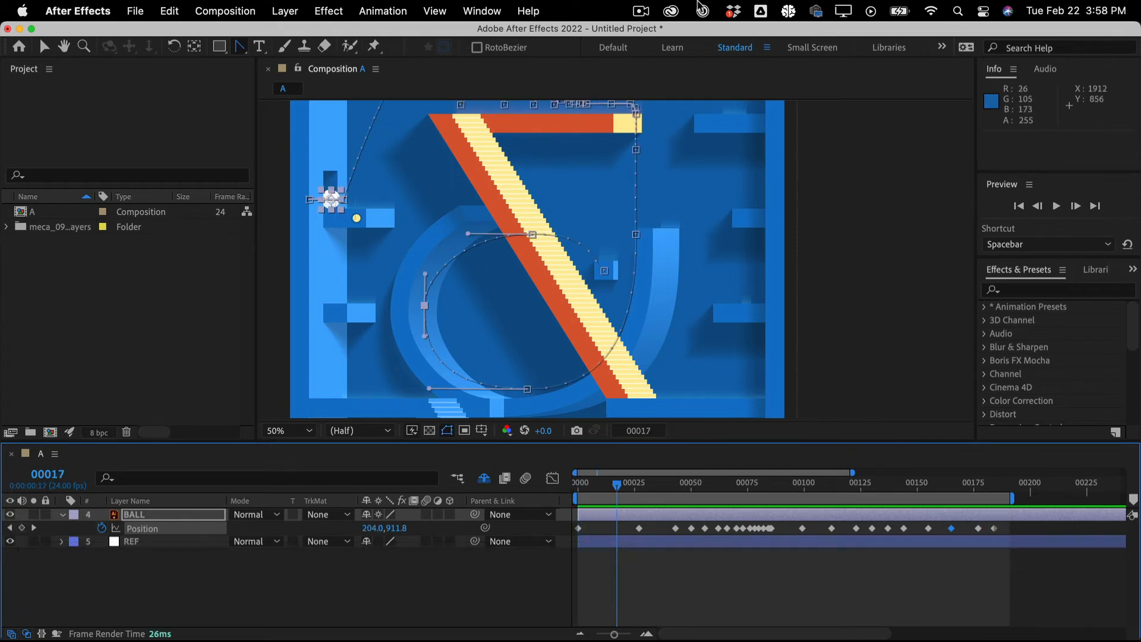
{"action": "left_click", "coordinate": [646, 4]}
{"action": "left_click", "coordinate": [646, 51]}
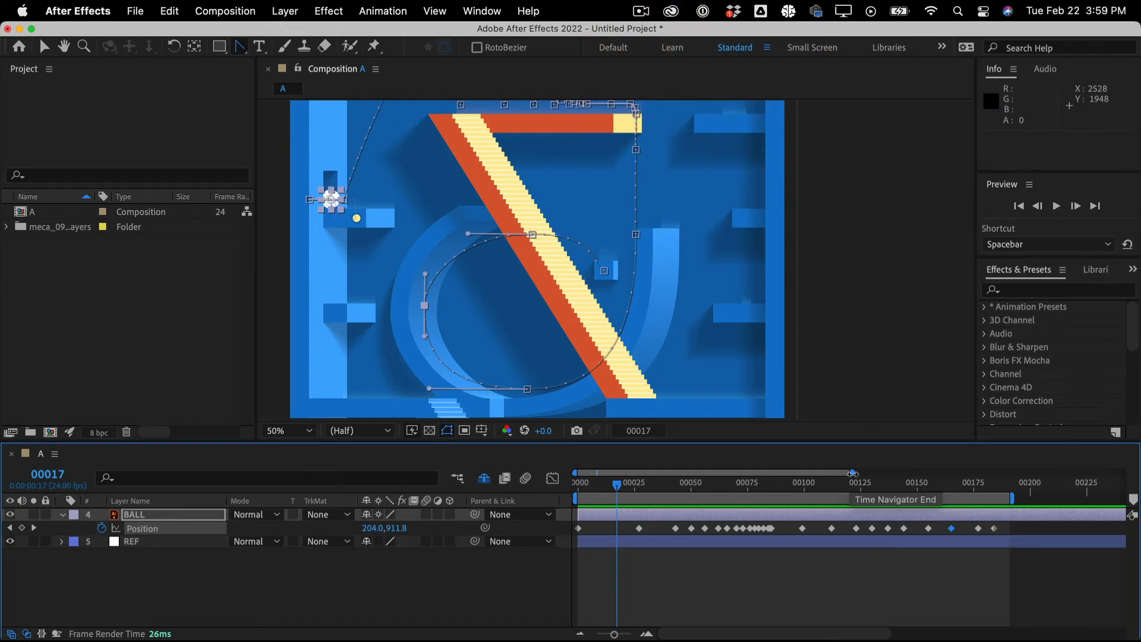
At frame 198, move BALL from the small blue block back behind the yellow stairs, to about position 1464, 1390.3
{"action": "left_click_drag", "start_coordinate": [854, 471], "coordinate": [983, 470]}
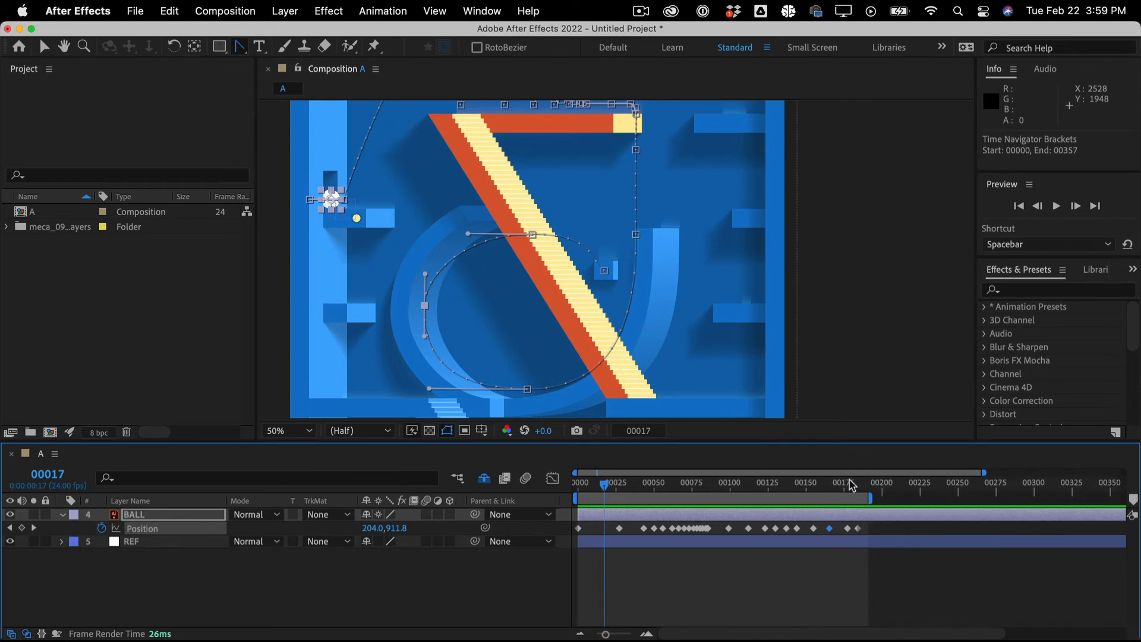
{"action": "left_click_drag", "start_coordinate": [851, 486], "coordinate": [879, 449]}
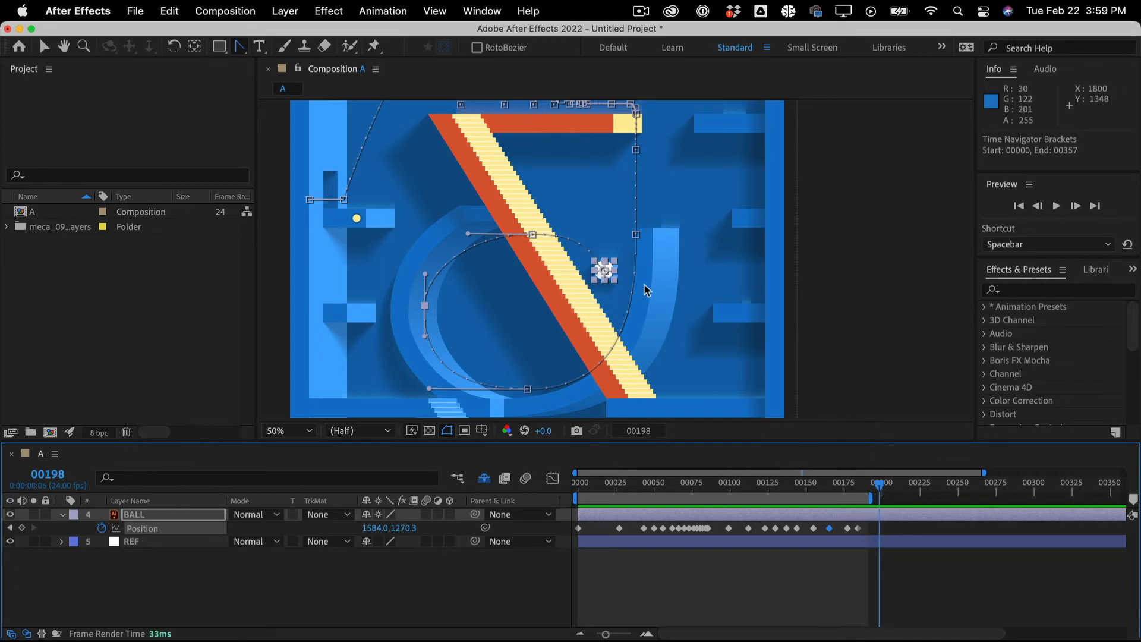
{"action": "left_click_drag", "start_coordinate": [605, 270], "coordinate": [583, 296]}
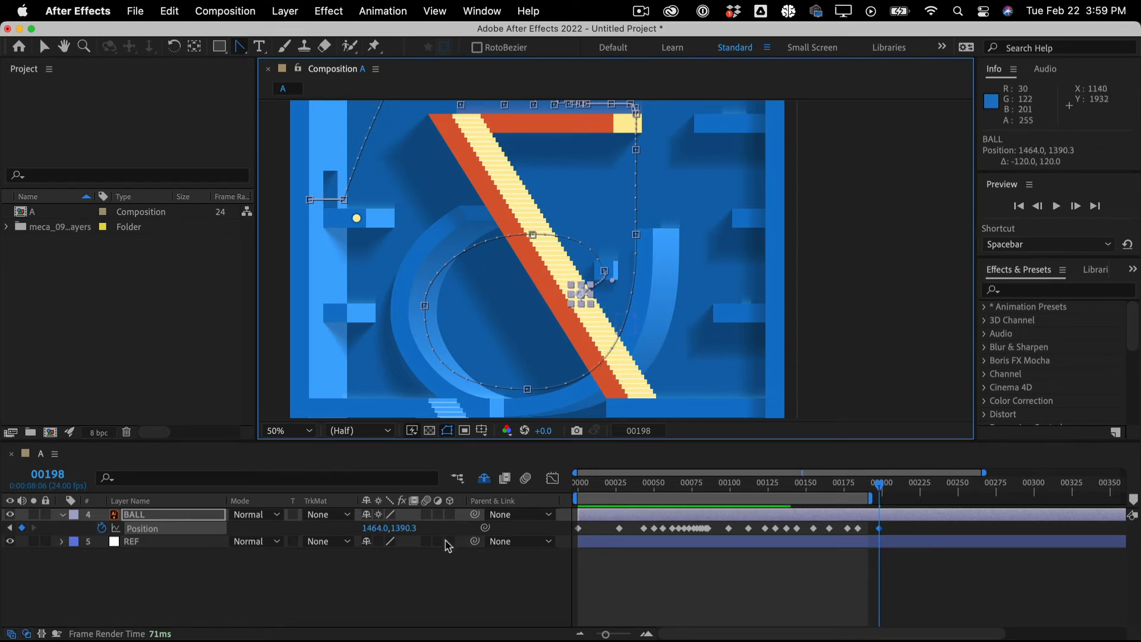
Extend the end of the work area to frame 250
{"action": "left_click", "coordinate": [302, 613]}
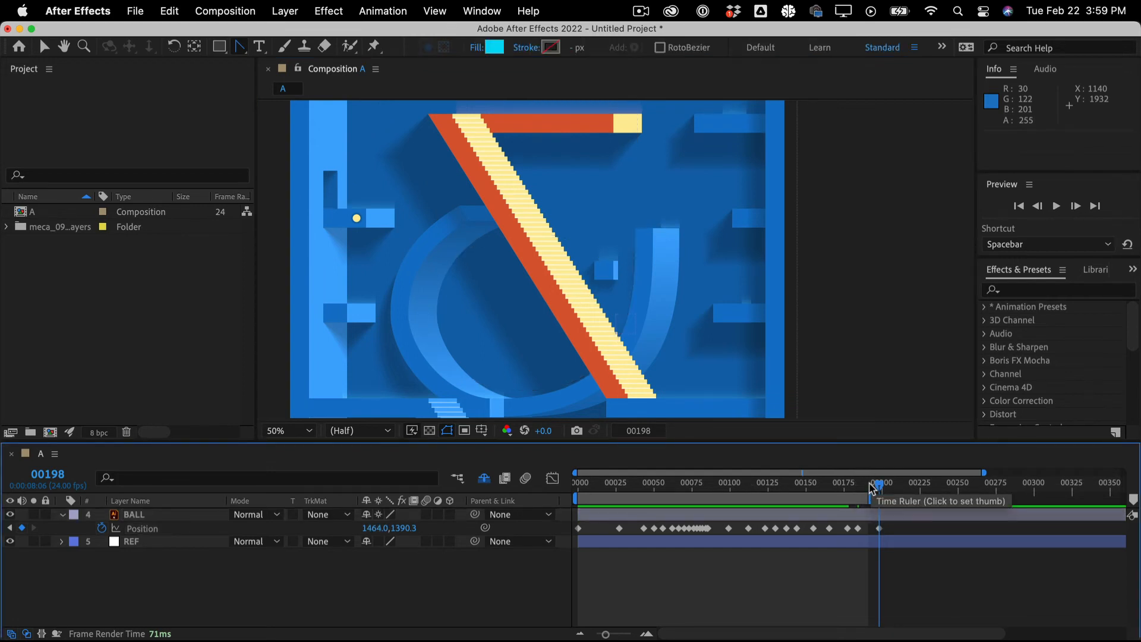
{"action": "left_click_drag", "start_coordinate": [861, 499], "coordinate": [786, 499]}
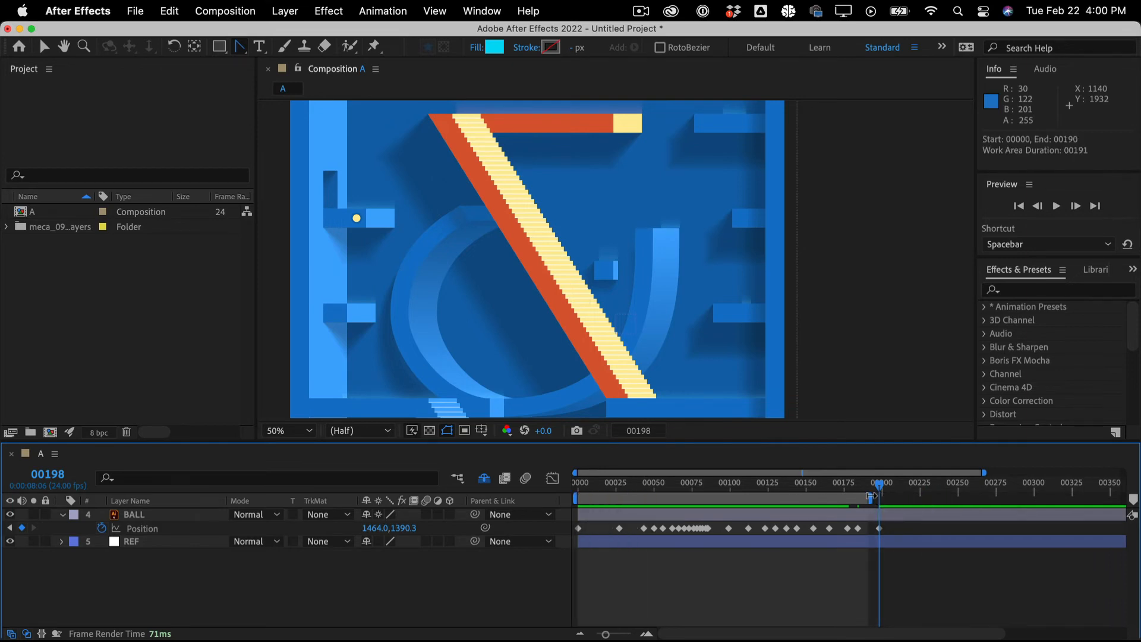
{"action": "left_click_drag", "start_coordinate": [876, 496], "coordinate": [962, 497]}
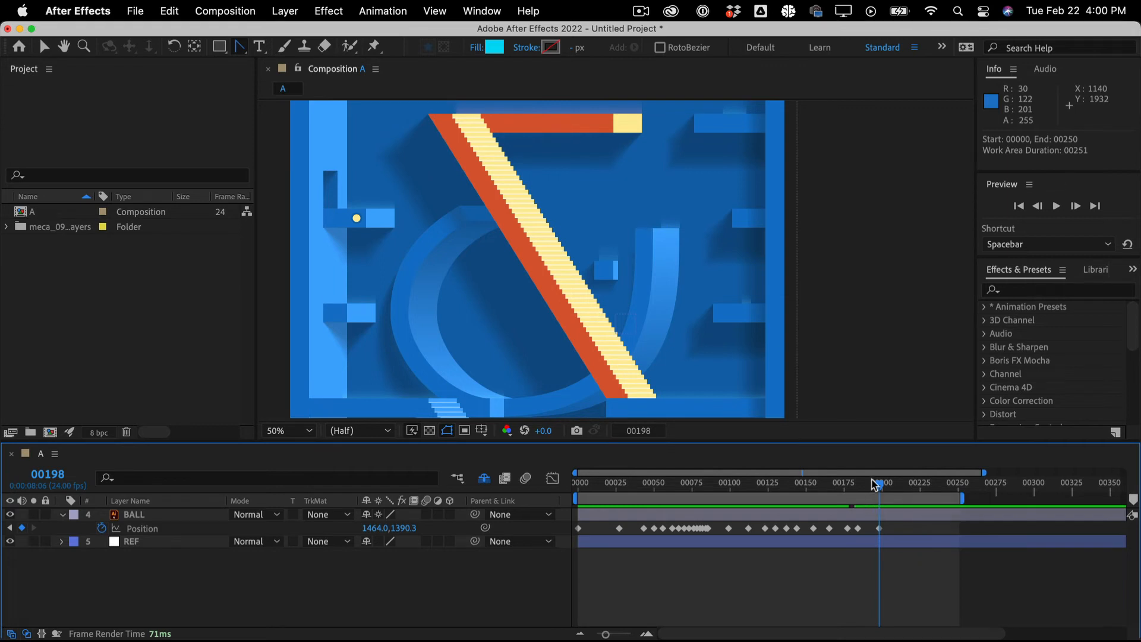
Copy all of BALL's position keyframes
{"action": "left_click", "coordinate": [162, 514]}
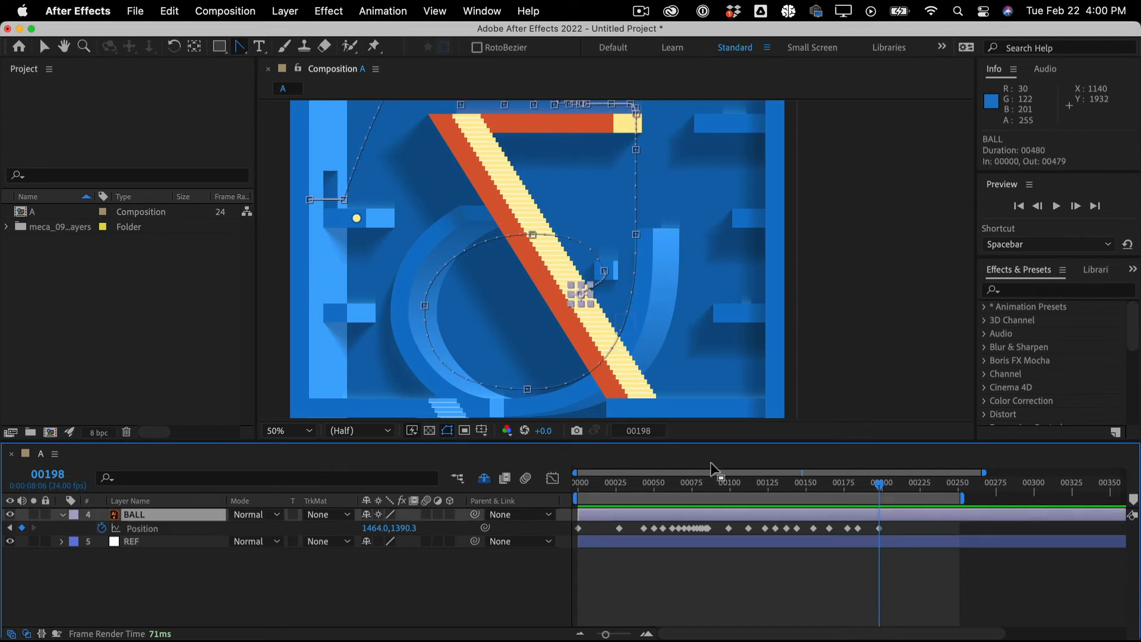
{"action": "left_click_drag", "start_coordinate": [902, 519], "coordinate": [680, 538]}
{"action": "key", "text": "super+z"}
{"action": "left_click_drag", "start_coordinate": [896, 526], "coordinate": [575, 538]}
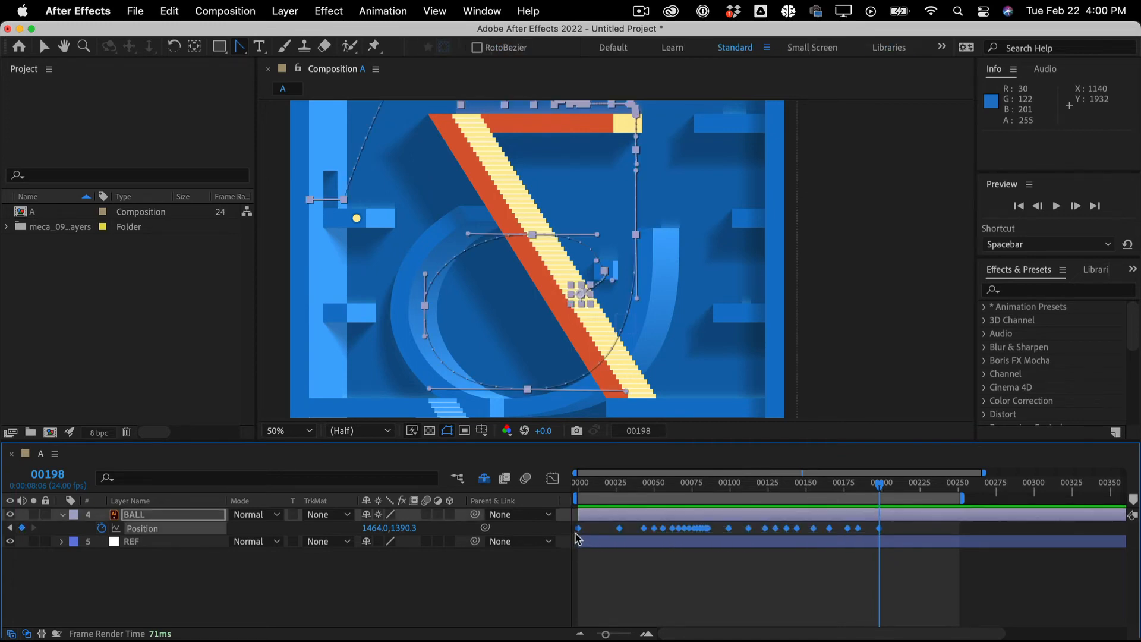
{"action": "key", "text": "super+c"}
Create a null object above BALL and paste the copied position keyframes onto it, starting at frame 0
{"action": "left_click", "coordinate": [277, 10]}
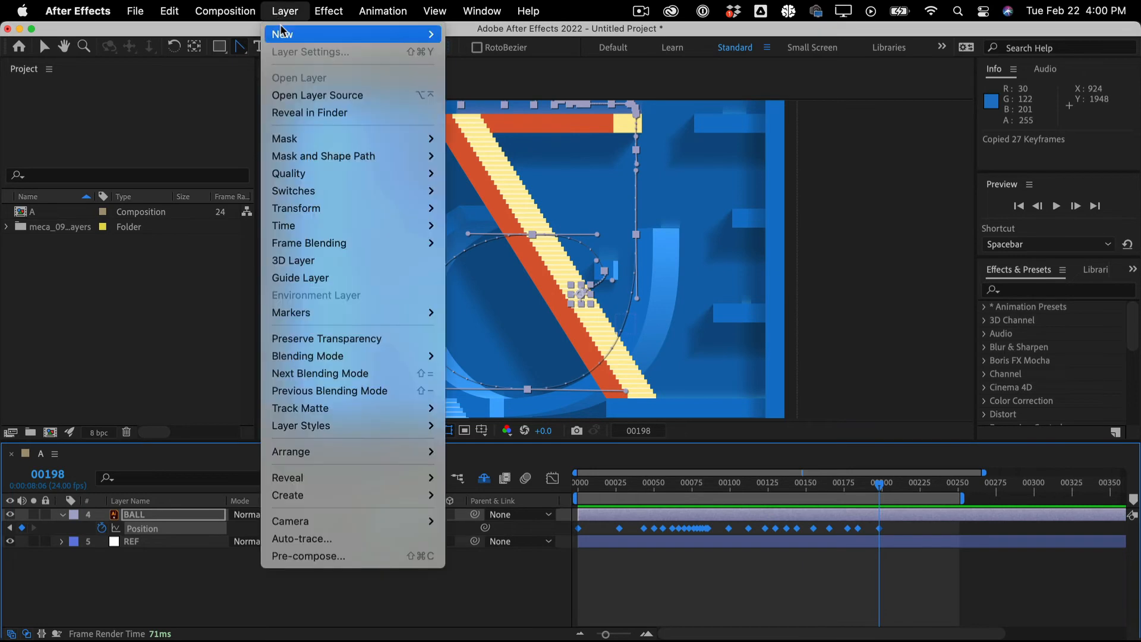
{"action": "mouse_move", "coordinate": [332, 34]}
{"action": "left_click", "coordinate": [492, 103]}
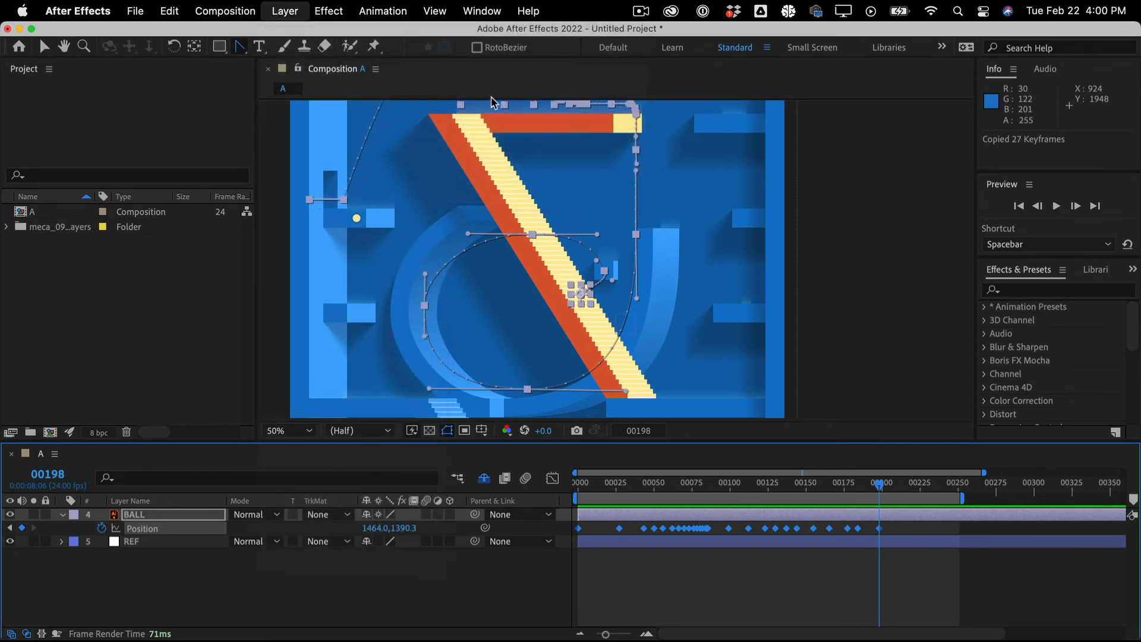
{"action": "left_click", "coordinate": [579, 483]}
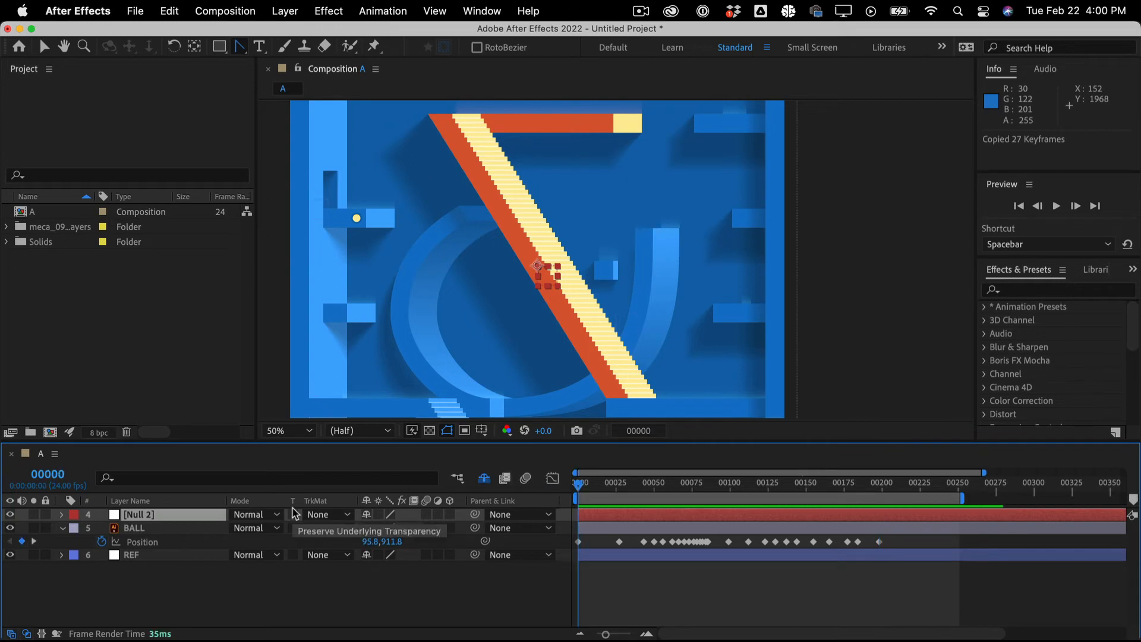
{"action": "key", "text": "super+p"}
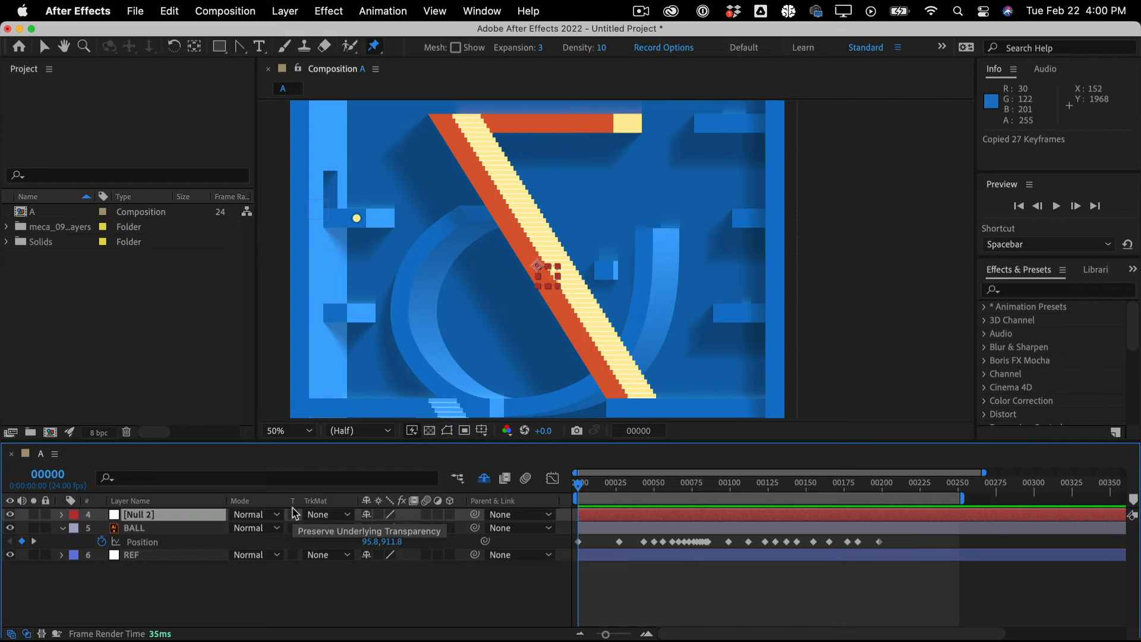
{"action": "left_click", "coordinate": [167, 533]}
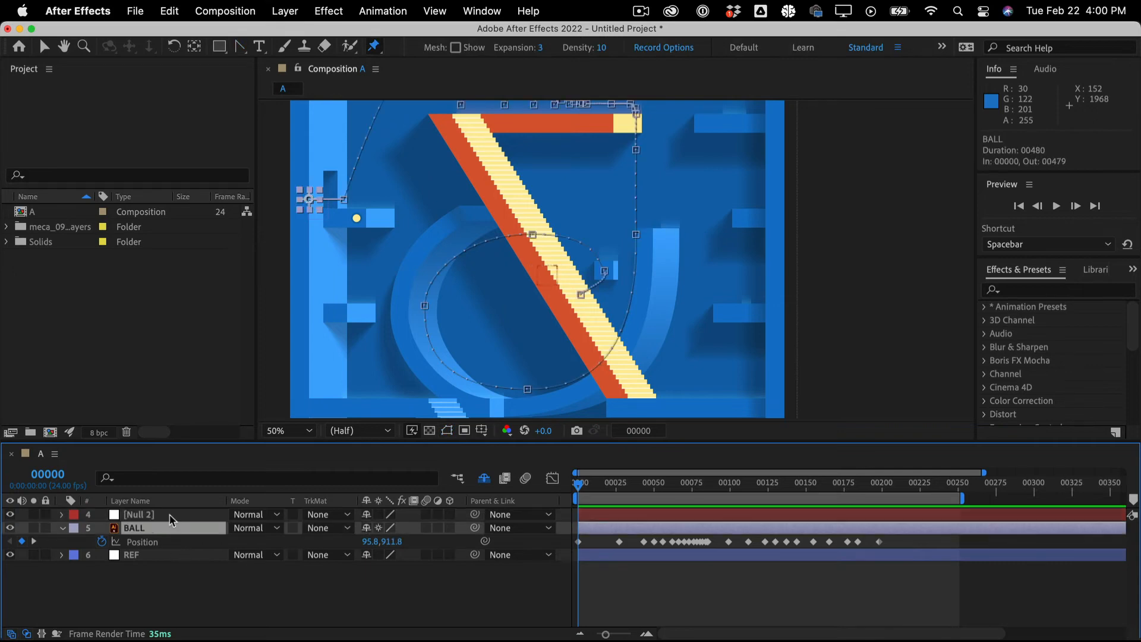
{"action": "left_click", "coordinate": [172, 519]}
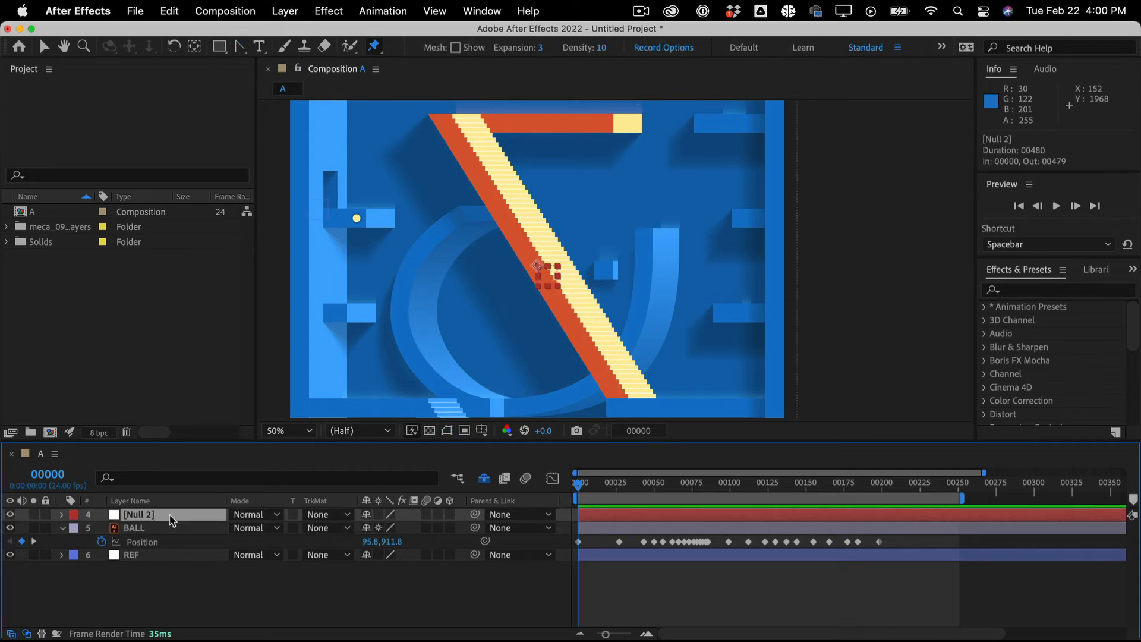
{"action": "key", "text": "super+v"}
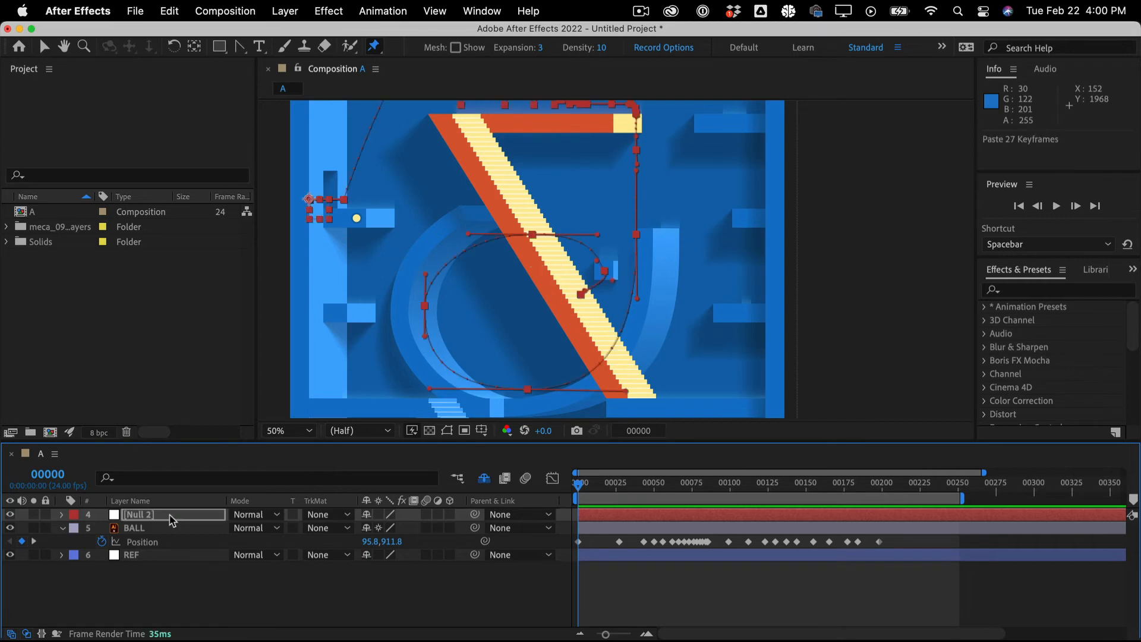
Compare the motion paths of BALL and the null, scrubbing to frame 130 to check that they travel together
{"action": "left_click", "coordinate": [167, 532]}
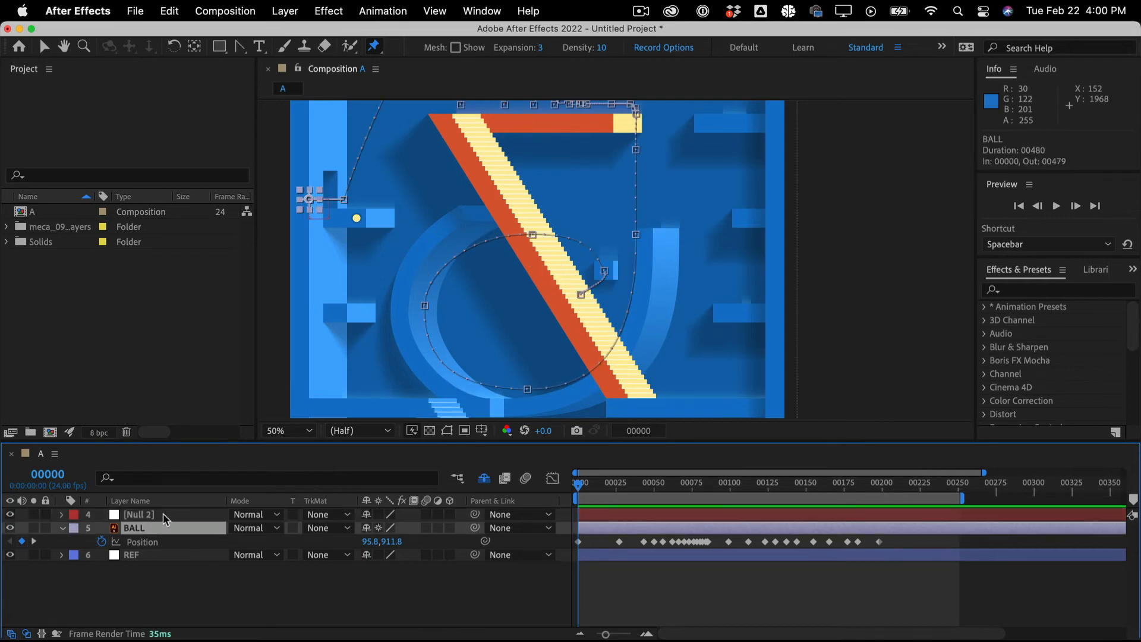
{"action": "left_click", "coordinate": [166, 517]}
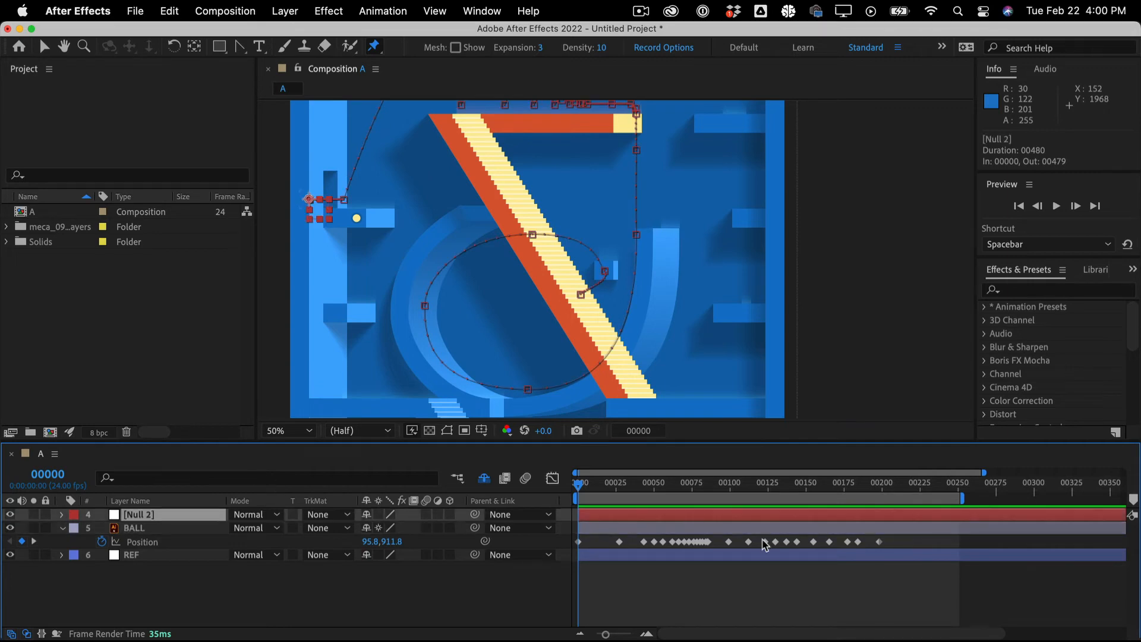
{"action": "left_click_drag", "start_coordinate": [611, 493], "coordinate": [780, 473]}
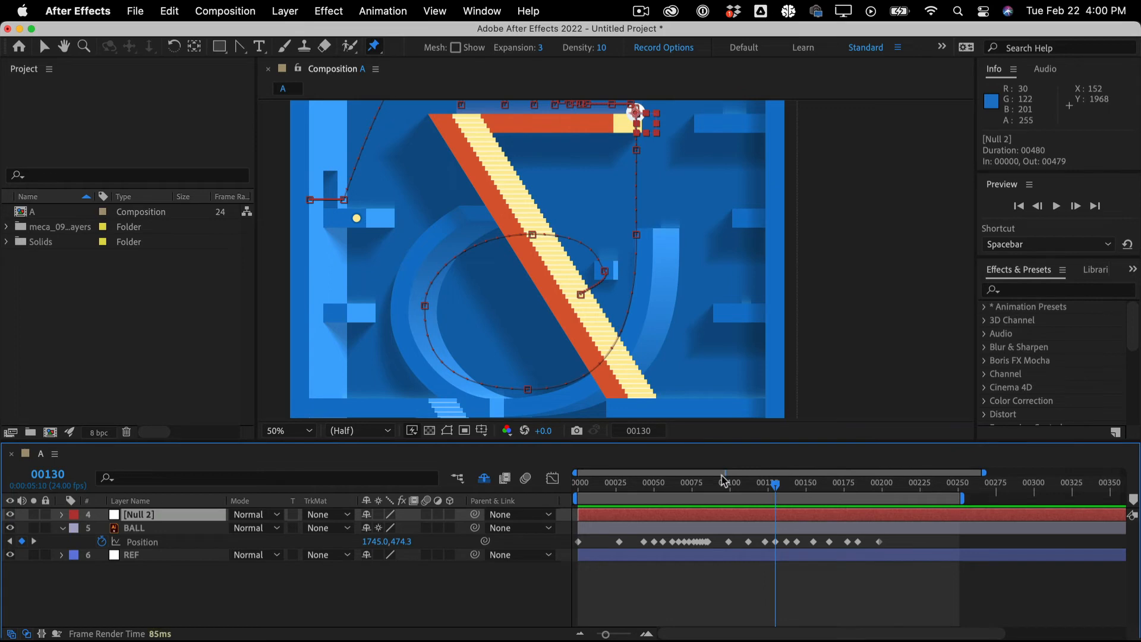
Remove all position keyframes from BALL at frame 130 and parent BALL to Null 2
{"action": "left_click", "coordinate": [193, 528]}
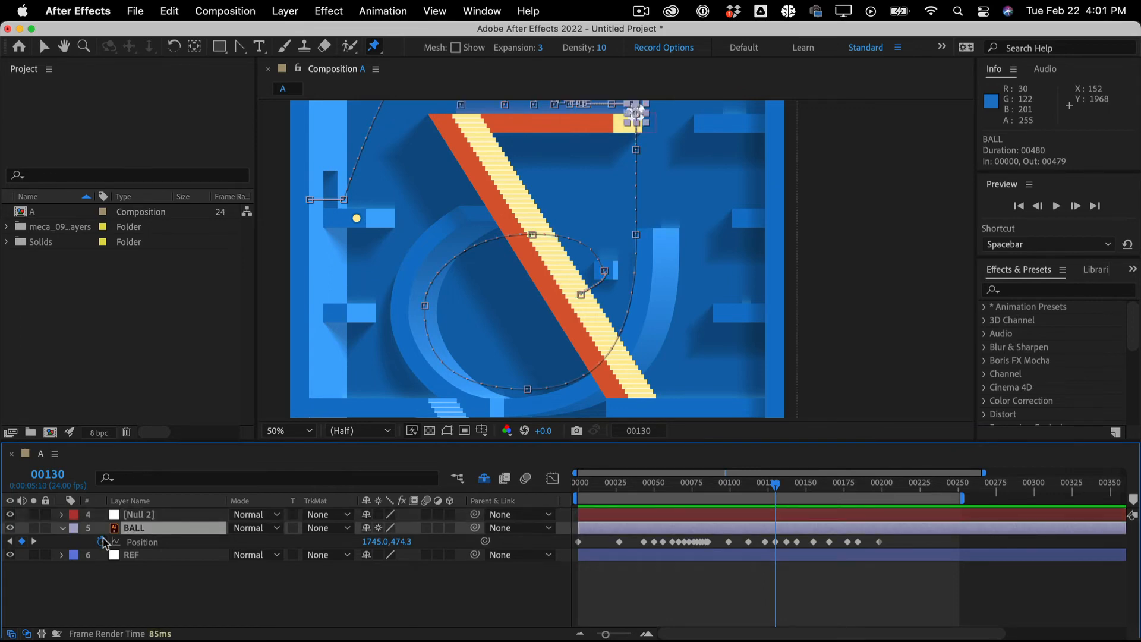
{"action": "left_click", "coordinate": [102, 541]}
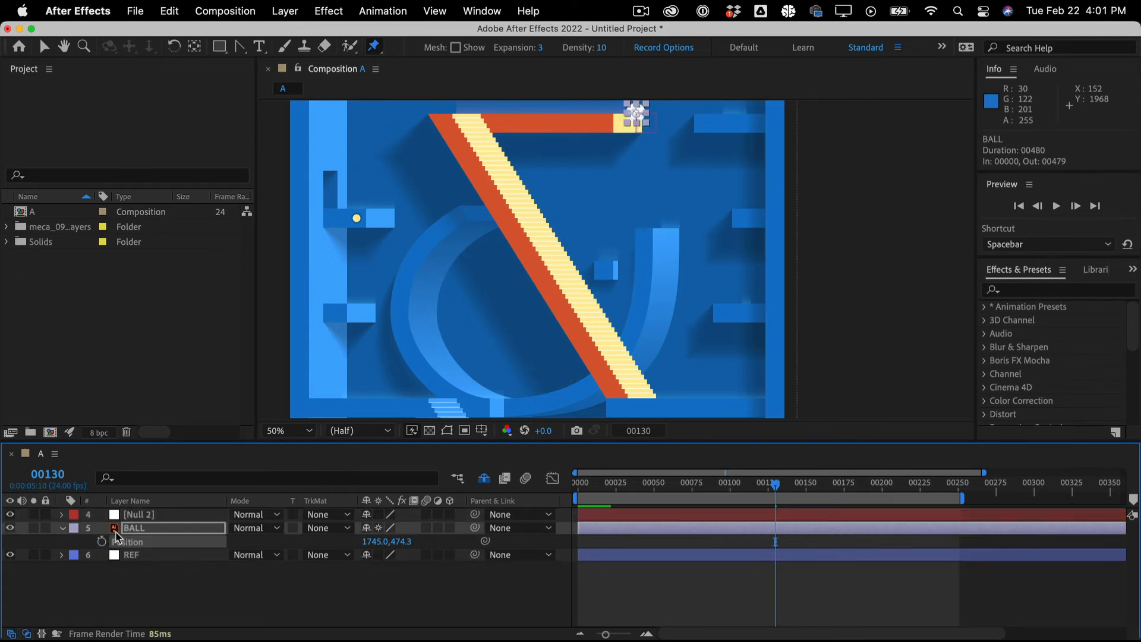
{"action": "left_click", "coordinate": [118, 530]}
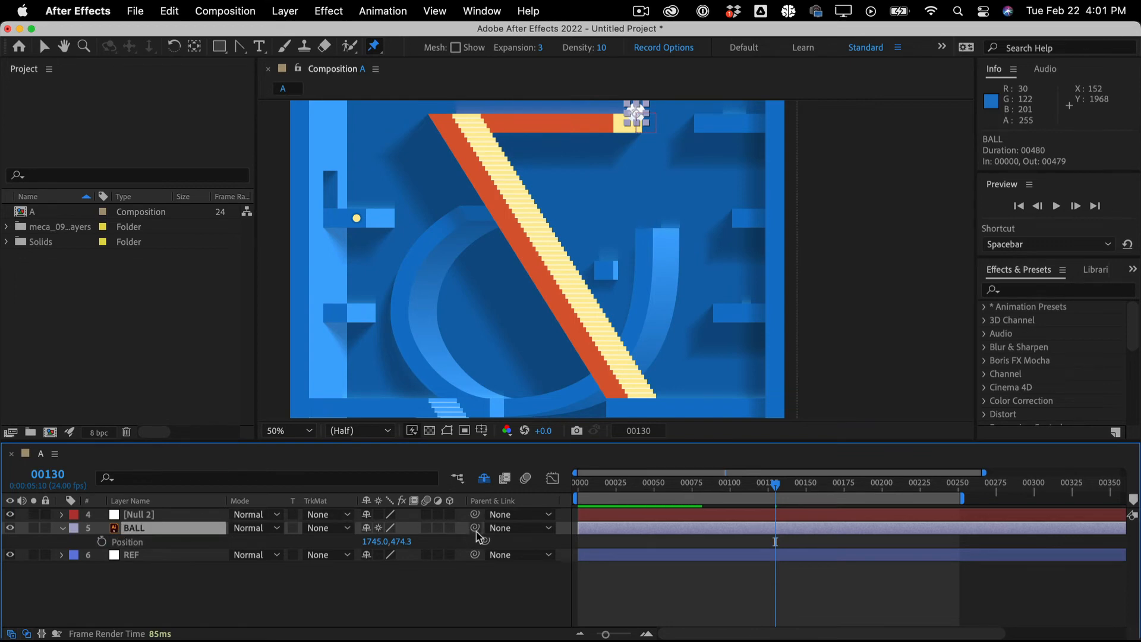
{"action": "left_click_drag", "start_coordinate": [478, 535], "coordinate": [181, 521]}
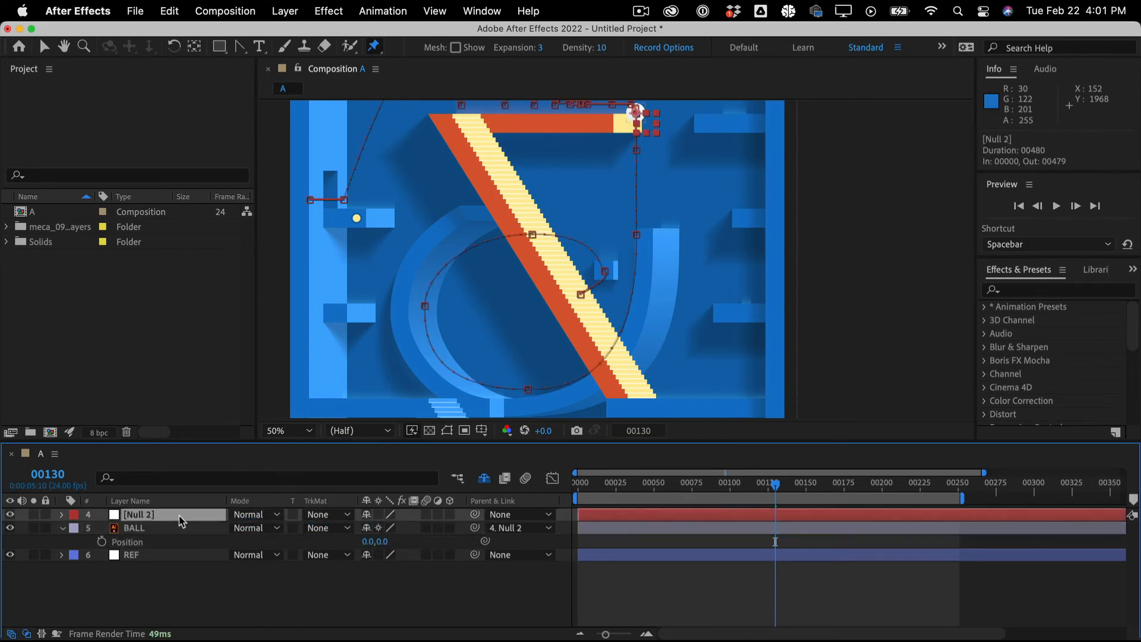
Reveal the null's position keyframes and split the BALL layer at frame 184, where it reaches the small blue block
{"action": "key", "text": "p"}
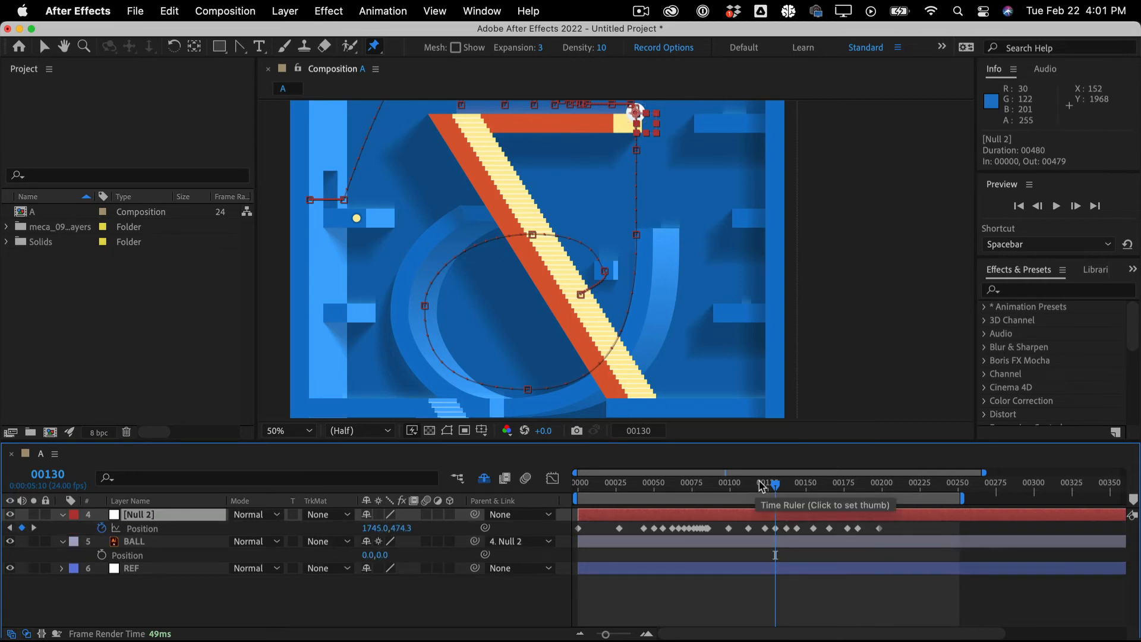
{"action": "left_click_drag", "start_coordinate": [759, 487], "coordinate": [861, 467]}
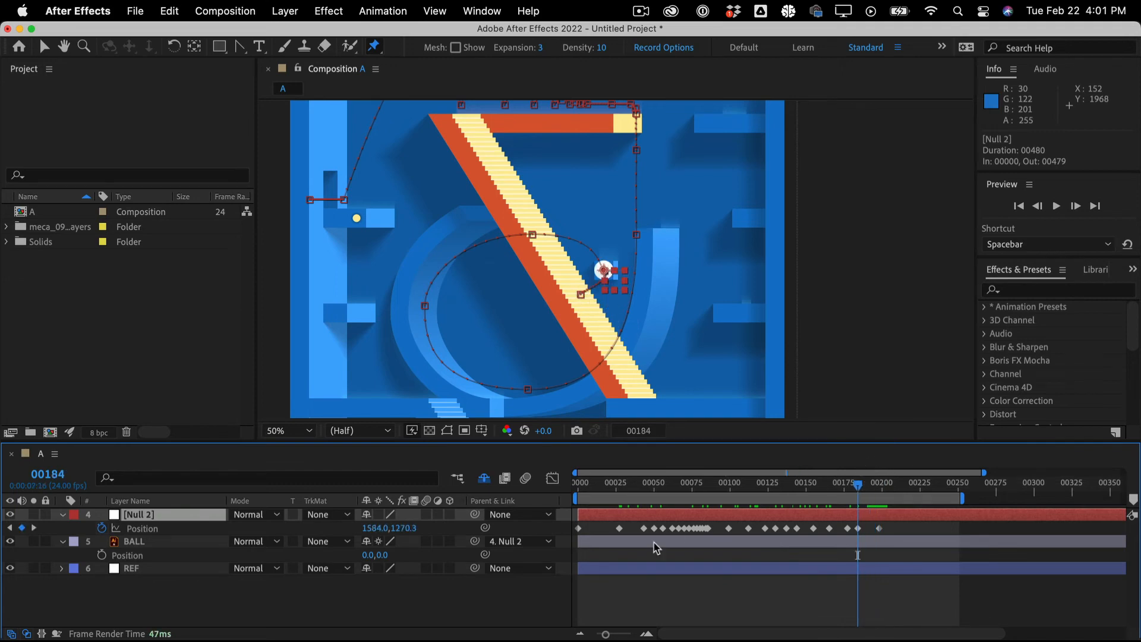
{"action": "left_click", "coordinate": [188, 550]}
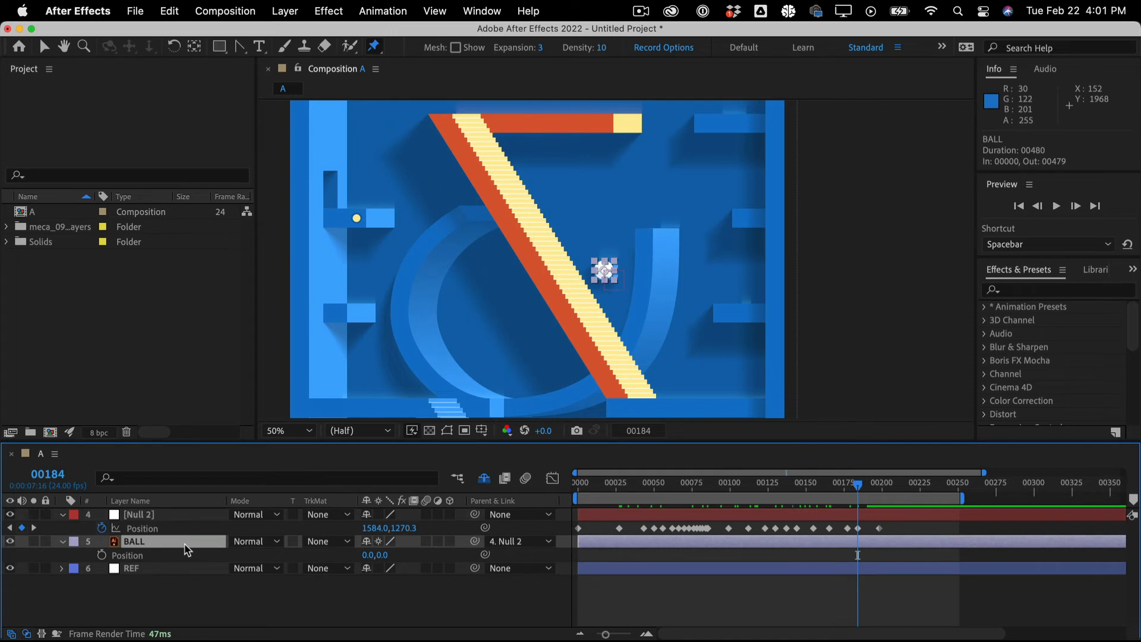
{"action": "key", "text": "super+shift+d"}
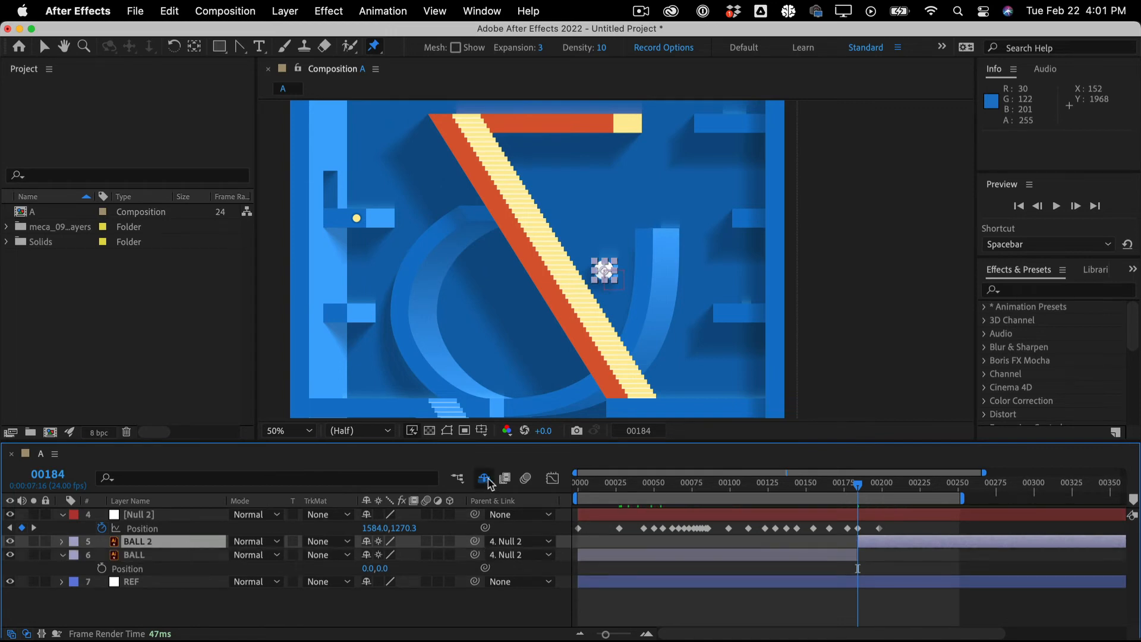
Show the shy layers, move BALL 2 between FRAME and FG_SHADOW in the layer stack, and hide the shy layers again
{"action": "left_click", "coordinate": [486, 479]}
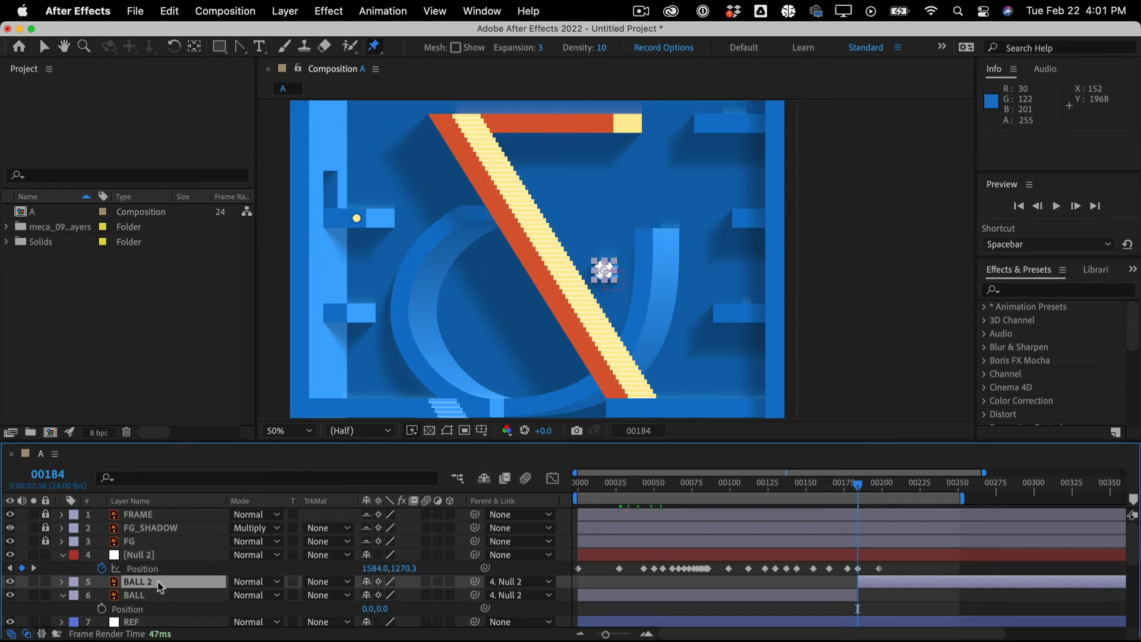
{"action": "left_click_drag", "start_coordinate": [159, 584], "coordinate": [160, 529]}
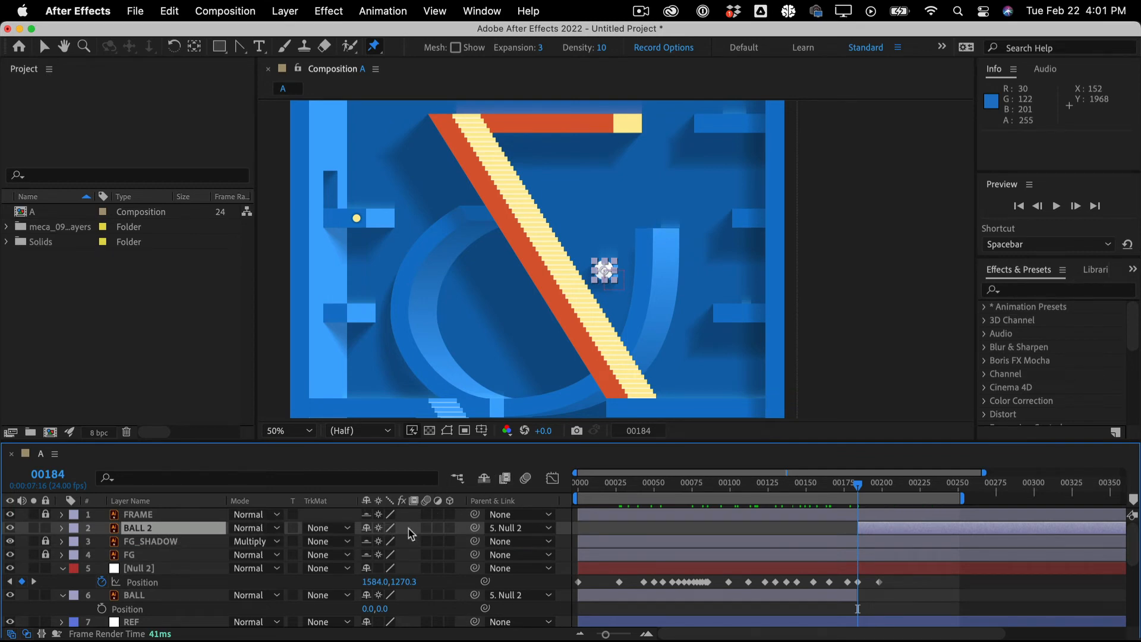
{"action": "left_click", "coordinate": [485, 480]}
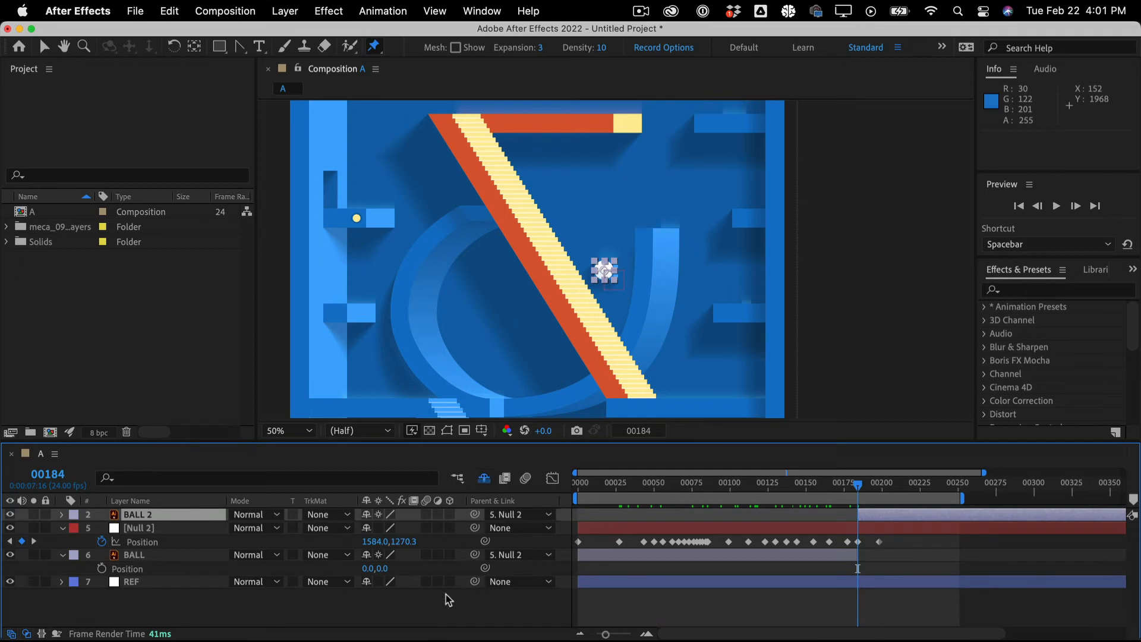
{"action": "left_click", "coordinate": [381, 619]}
{"action": "left_click", "coordinate": [155, 529]}
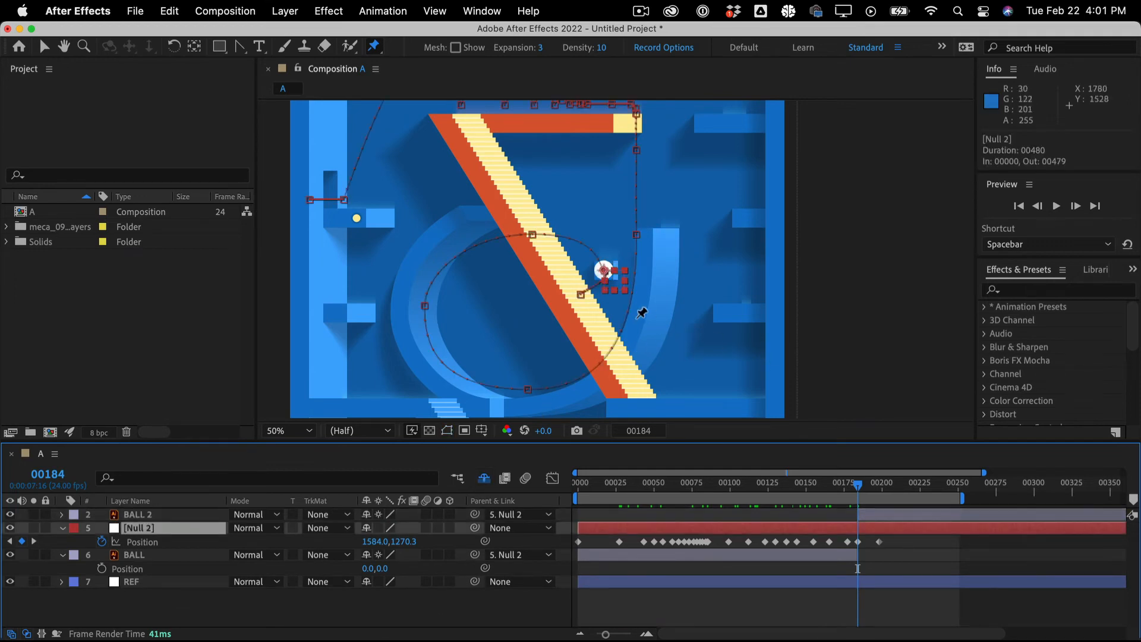
{"action": "left_click", "coordinate": [614, 282]}
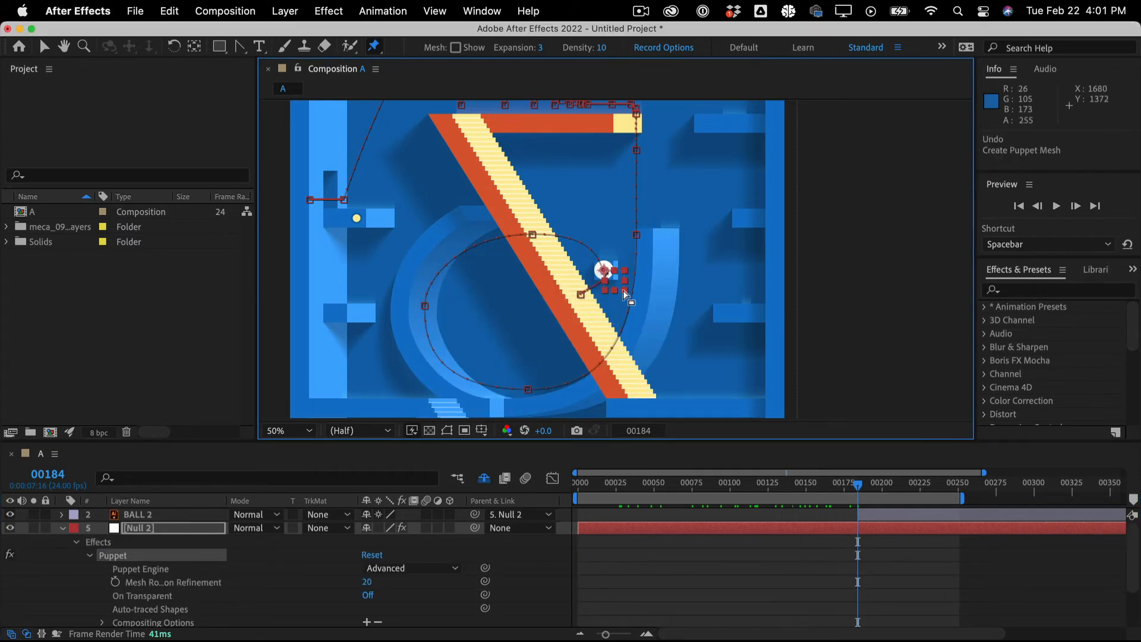
{"action": "scroll", "coordinate": [623, 290], "scroll_direction": "up", "scroll_amount": 2}
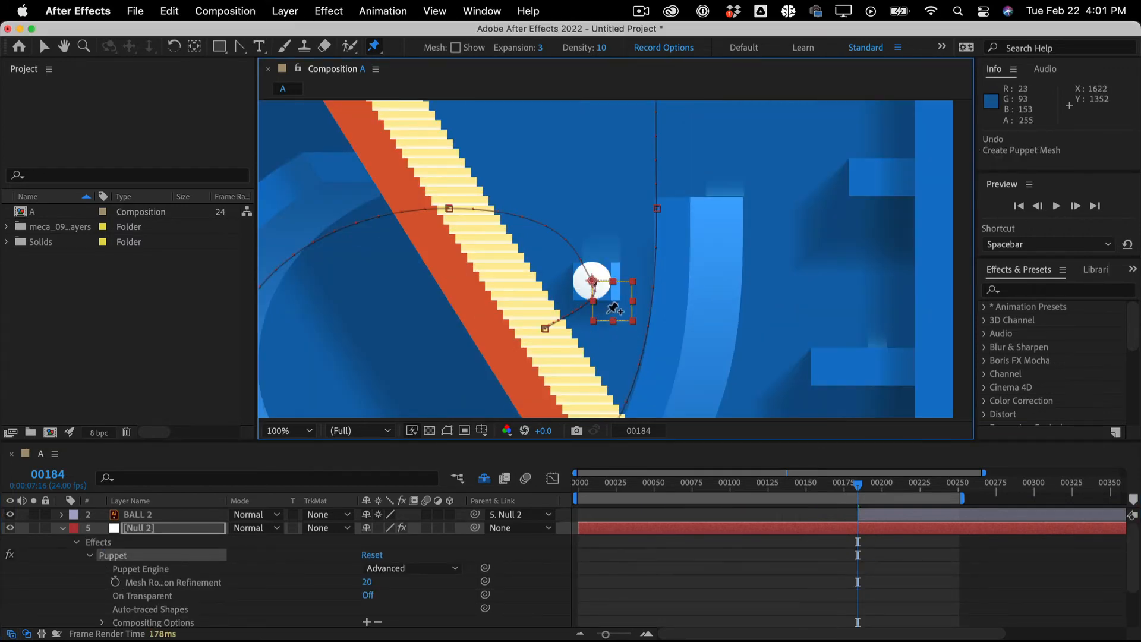
{"action": "key", "text": "v"}
{"action": "left_click_drag", "start_coordinate": [612, 315], "coordinate": [579, 373]}
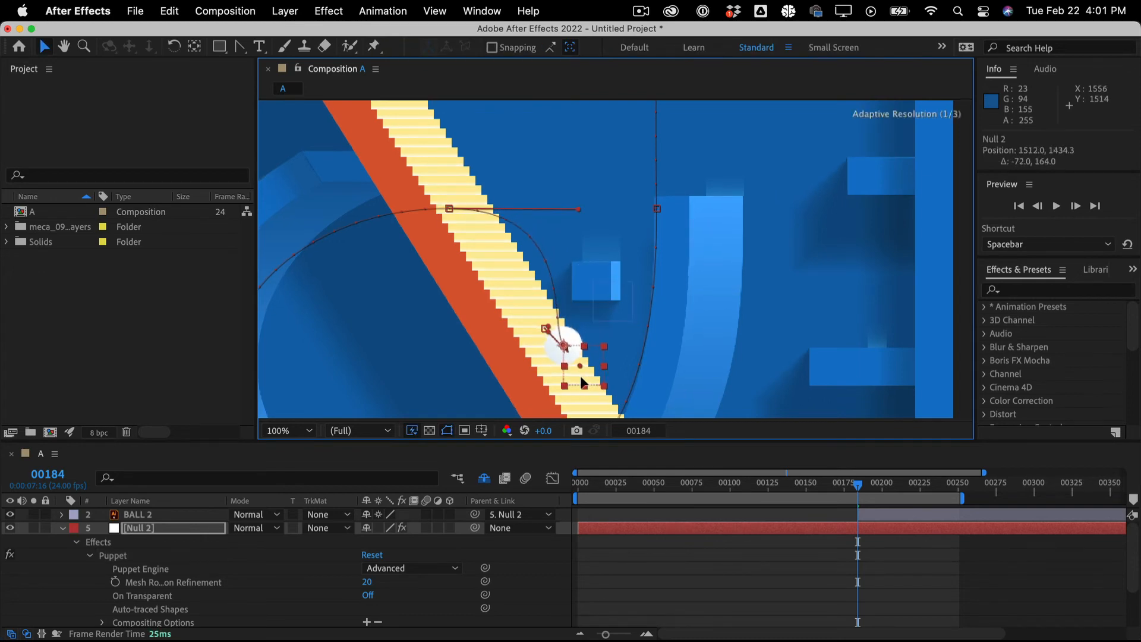
{"action": "key", "text": "super+z"}
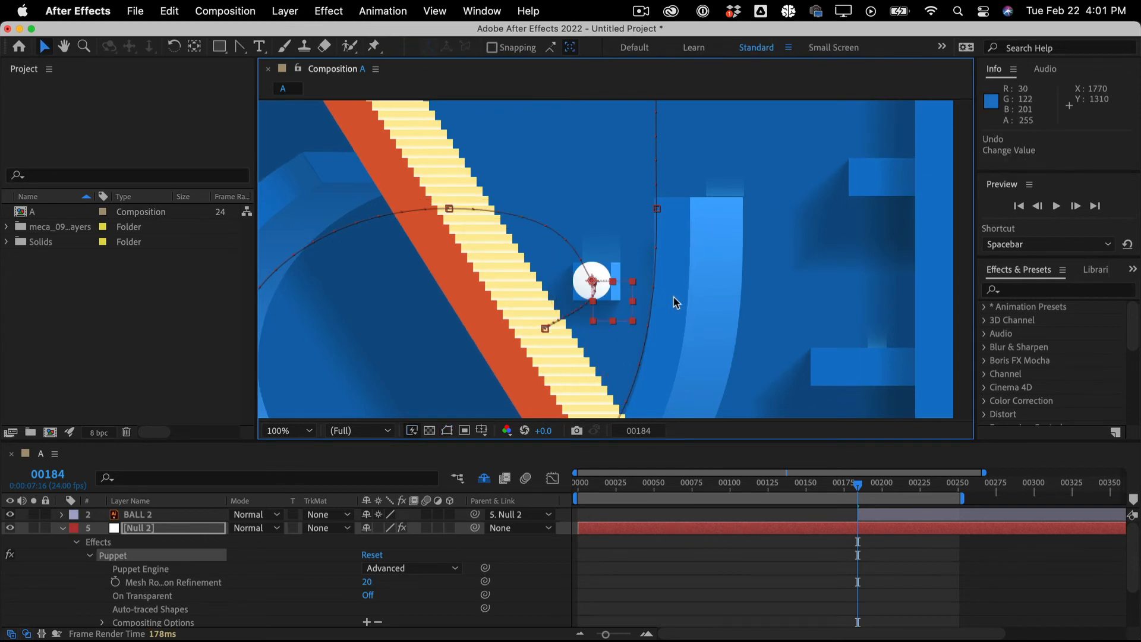
Scrub the ball's move from the small blue block to frame 198, and preview the whole animation from the start
{"action": "left_click_drag", "start_coordinate": [776, 443], "coordinate": [766, 385]}
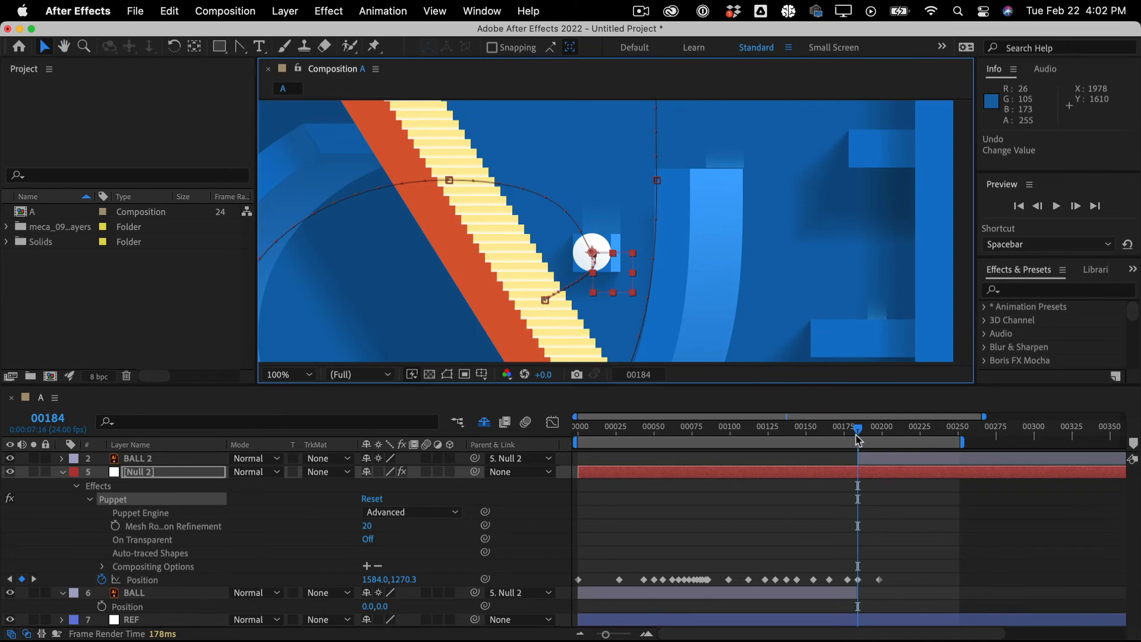
{"action": "left_click_drag", "start_coordinate": [858, 439], "coordinate": [880, 431]}
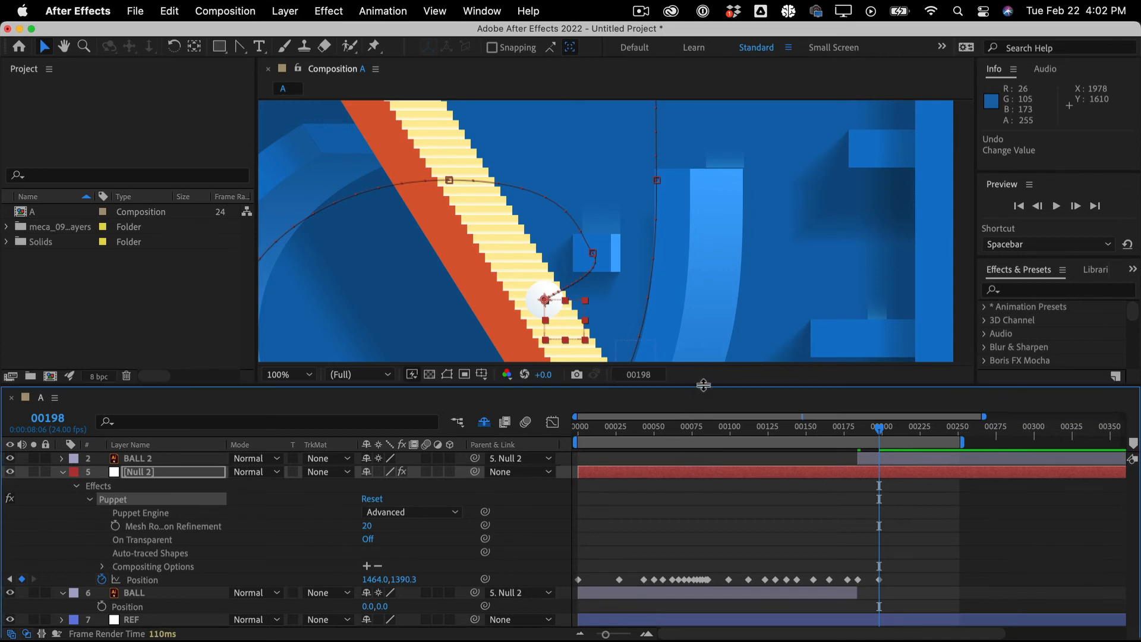
{"action": "left_click_drag", "start_coordinate": [703, 385], "coordinate": [691, 479]}
{"action": "key", "text": "comma"}
{"action": "key", "text": "comma"}
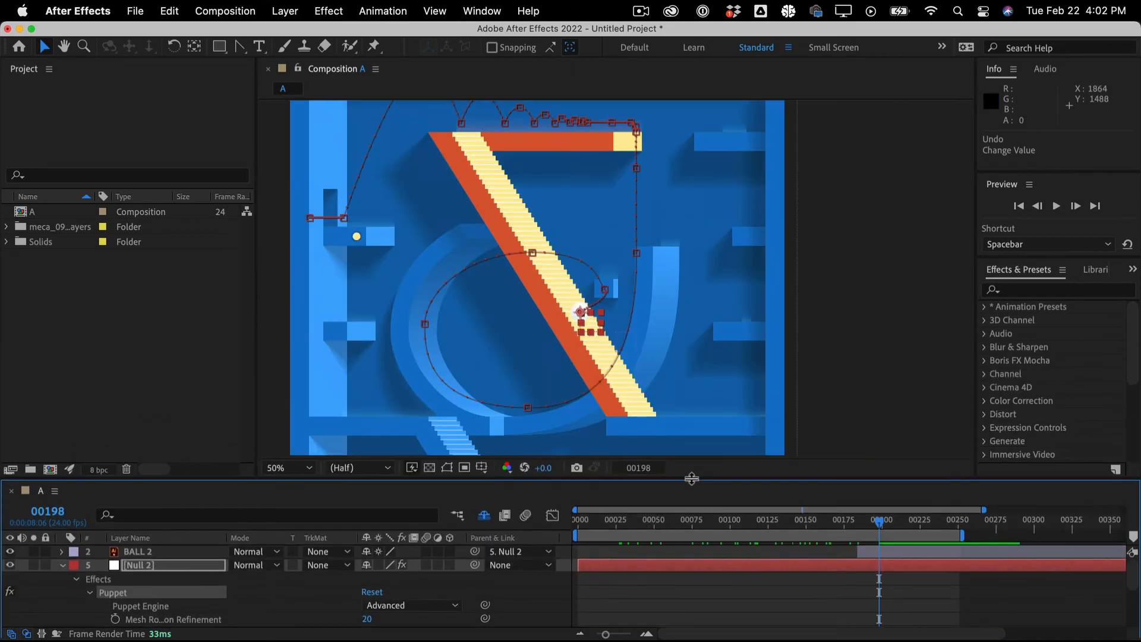
{"action": "left_click_drag", "start_coordinate": [879, 526], "coordinate": [457, 515]}
{"action": "key", "text": "space"}
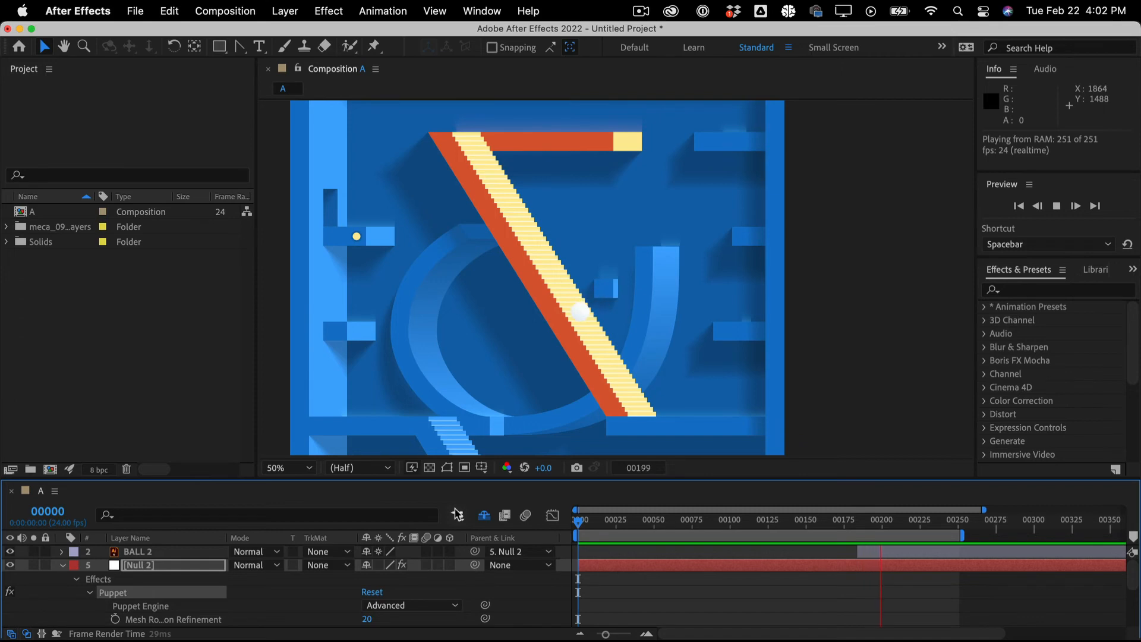
{"action": "key", "text": "space"}
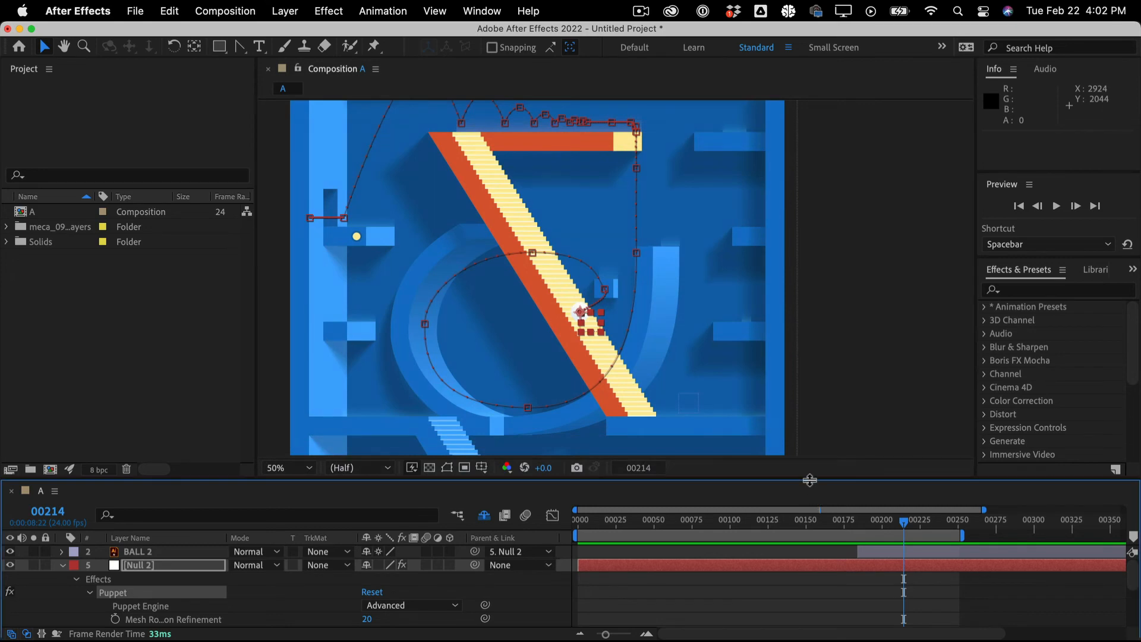
Break the tangents of Null 2's motion-path point at frame 184, pulling its outgoing handle from the small blue block toward the stairs
{"action": "left_click_drag", "start_coordinate": [810, 462], "coordinate": [780, 362]}
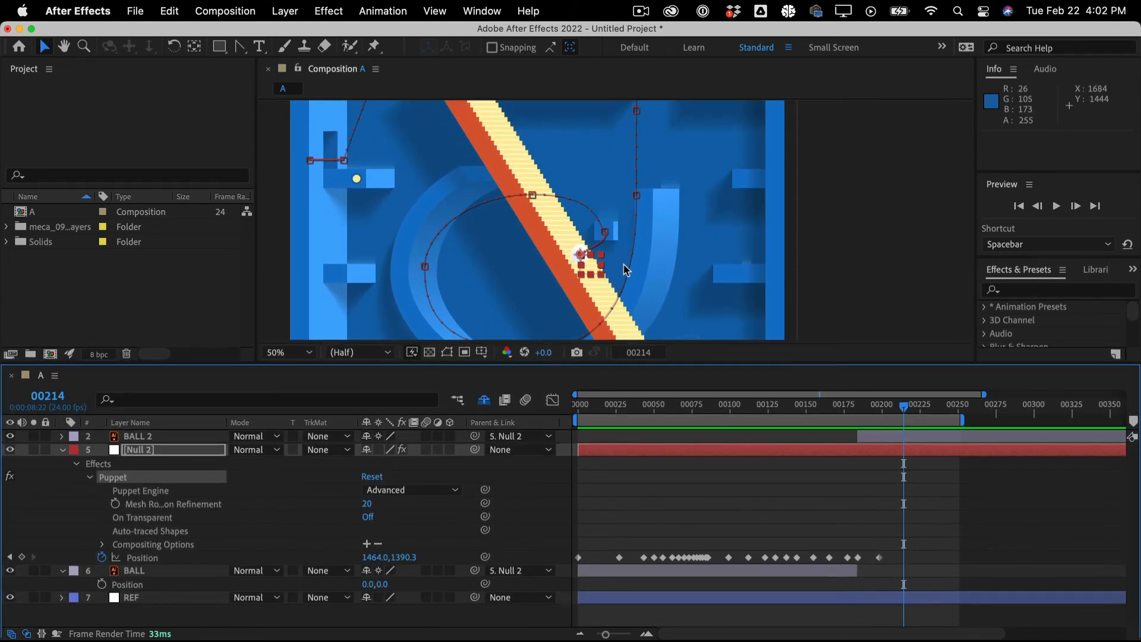
{"action": "key", "text": "period"}
{"action": "key", "text": "period"}
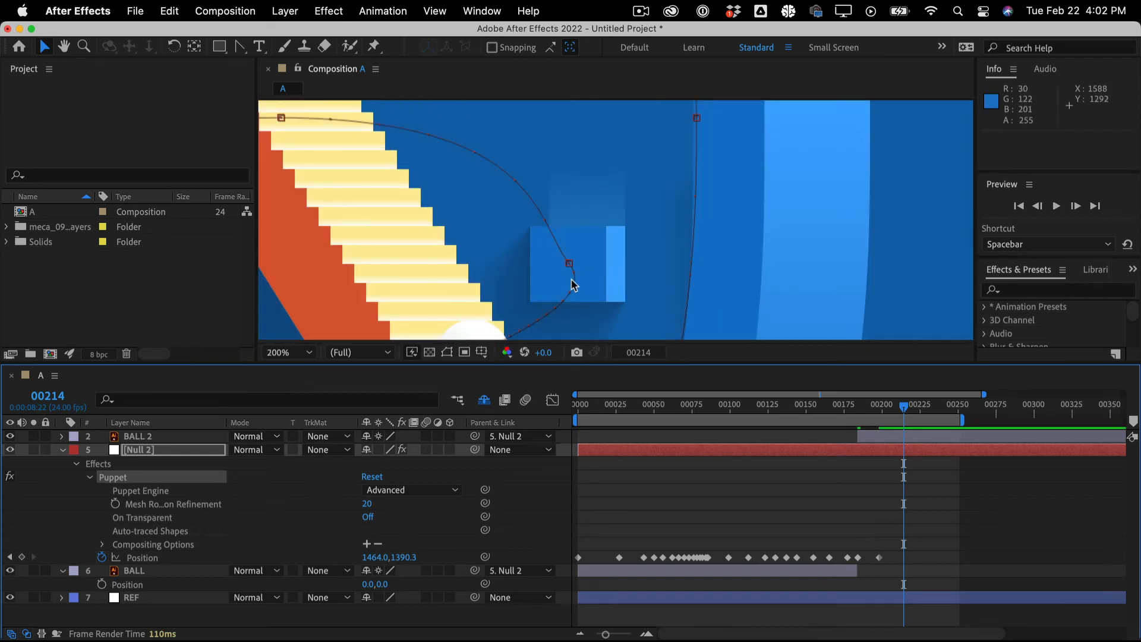
{"action": "left_click", "coordinate": [571, 266]}
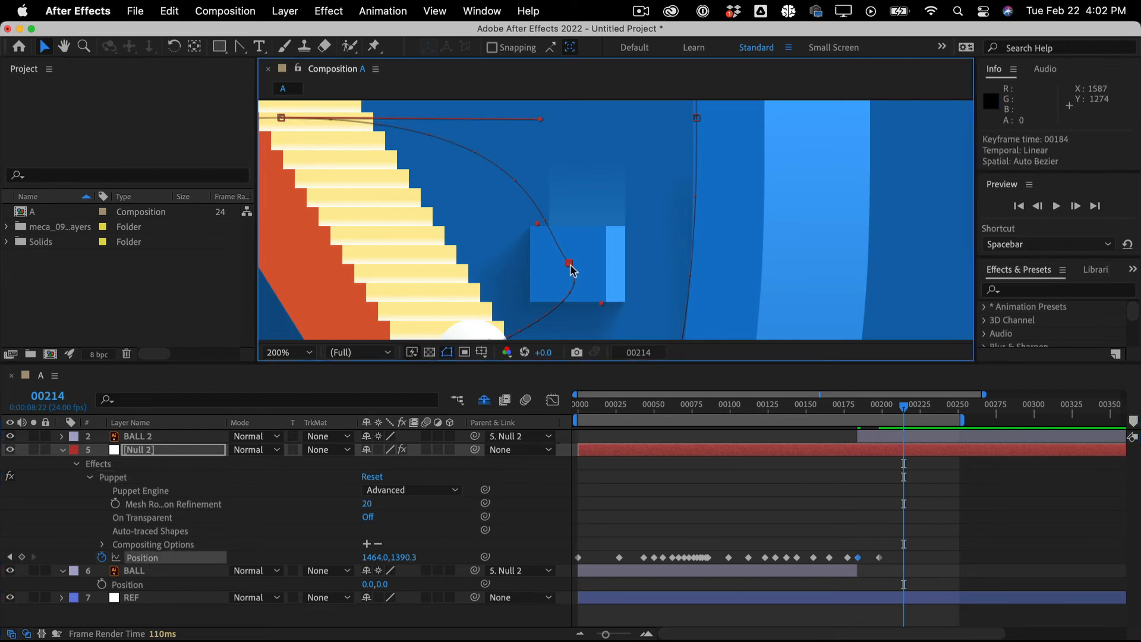
{"action": "left_click", "coordinate": [239, 47]}
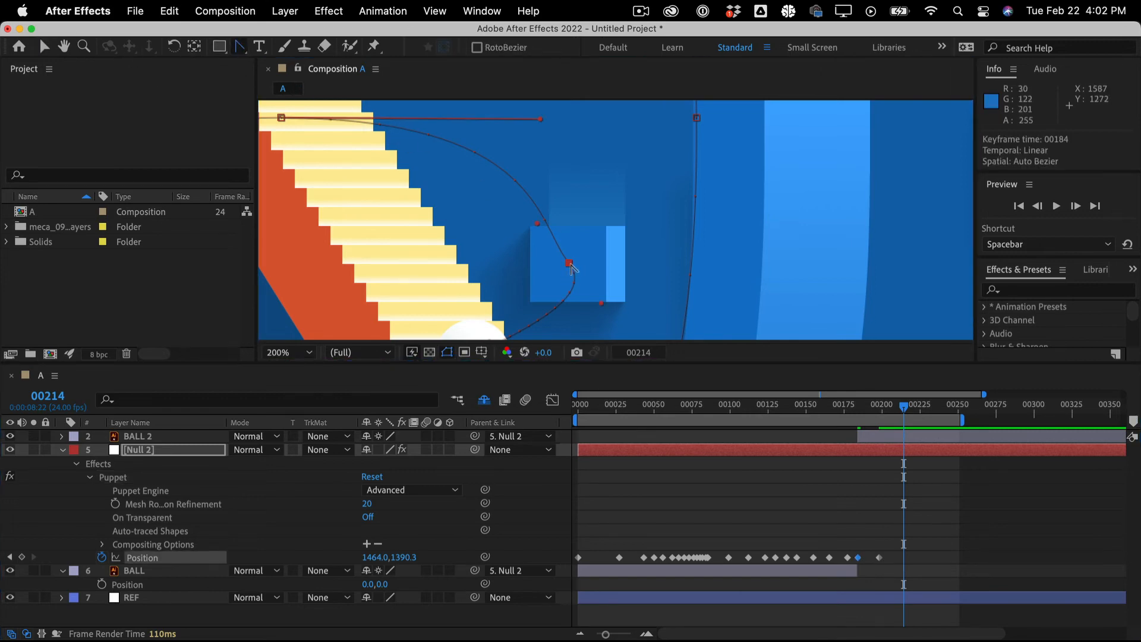
{"action": "left_click_drag", "start_coordinate": [571, 267], "coordinate": [514, 285]}
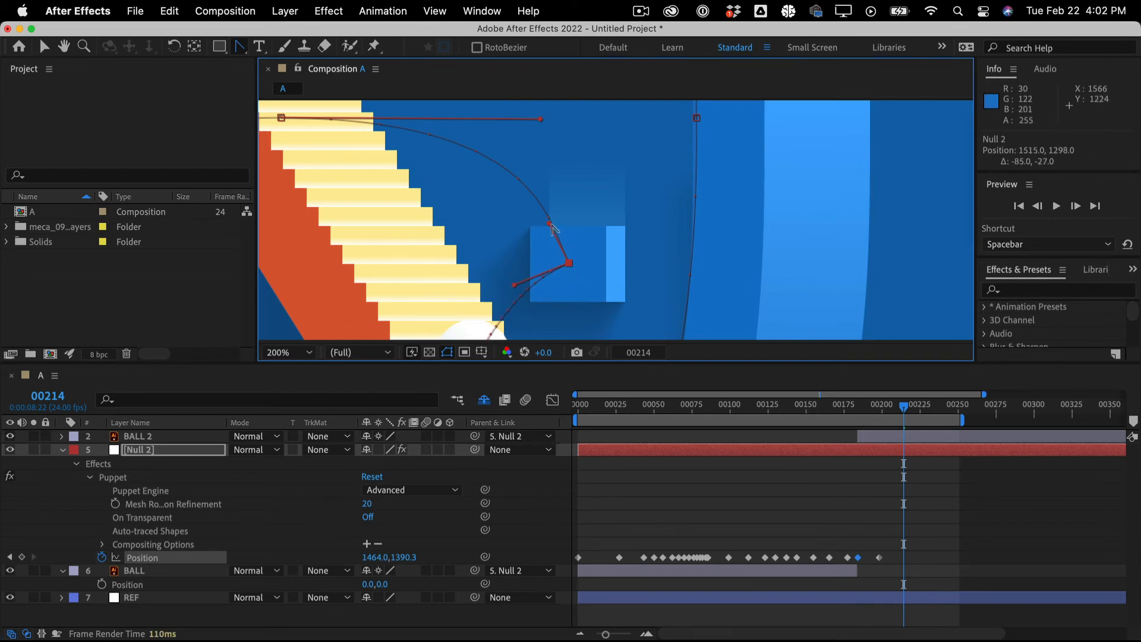
Extend the outgoing handle of the frame 184 path point slightly farther toward the stairs, leaving the incoming handle as it was
{"action": "left_click_drag", "start_coordinate": [549, 222], "coordinate": [547, 223]}
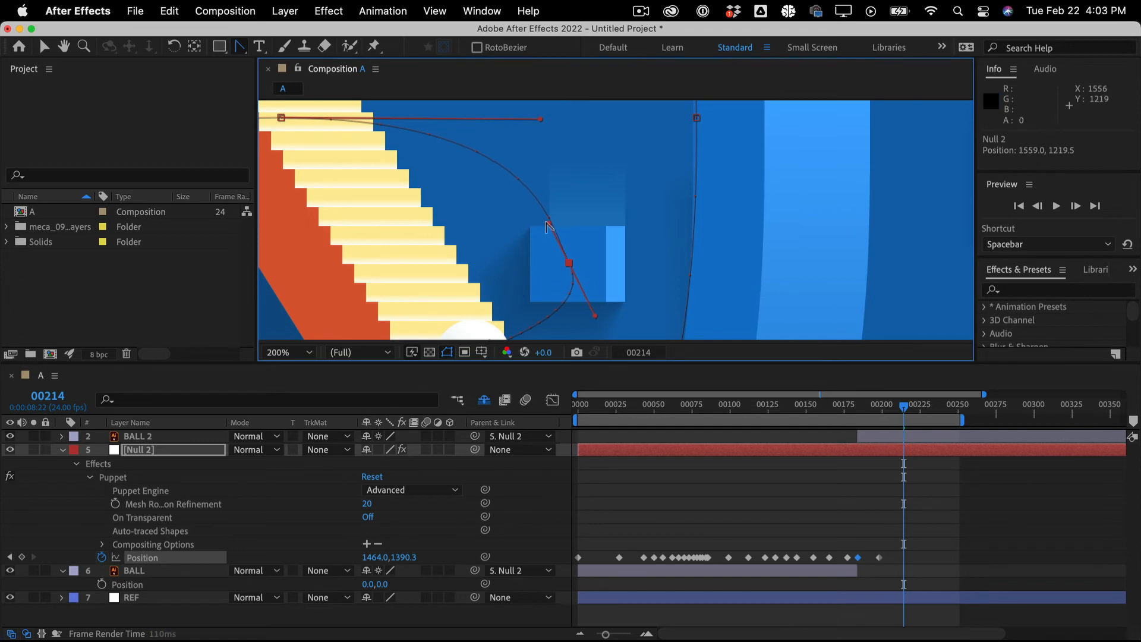
{"action": "key", "text": "super+z"}
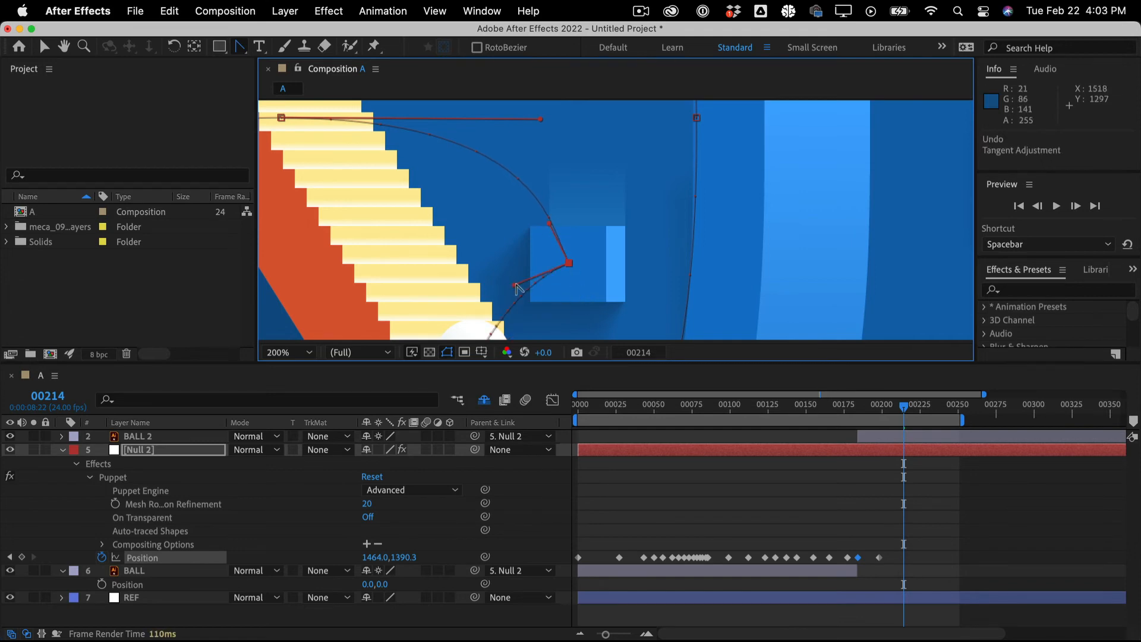
{"action": "key", "text": "v"}
{"action": "left_click_drag", "start_coordinate": [514, 285], "coordinate": [502, 289]}
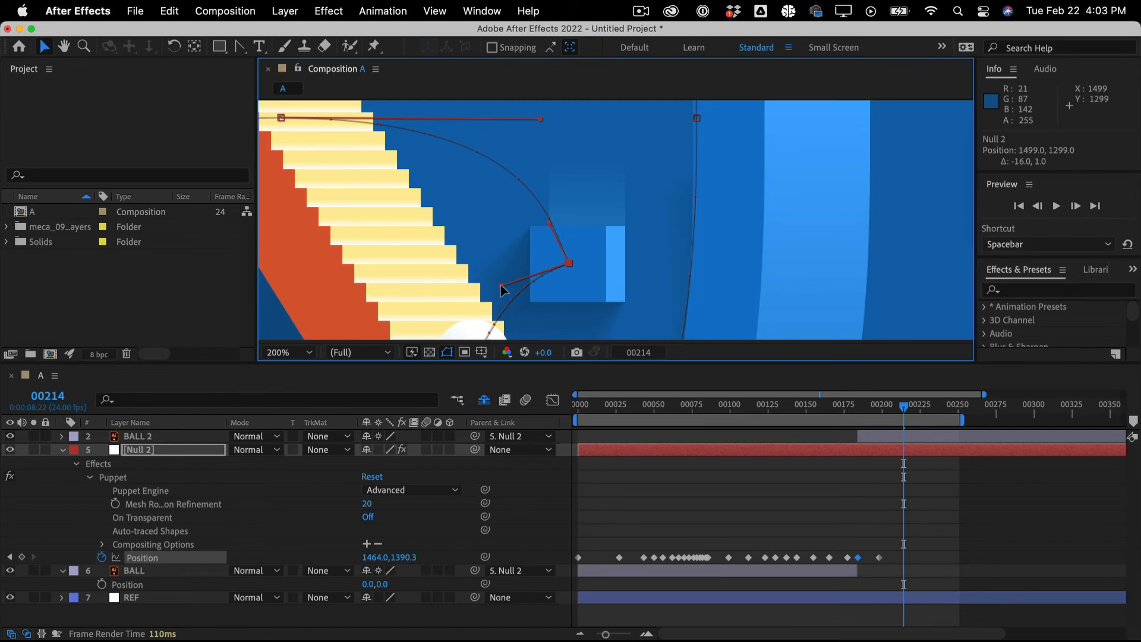
Check the ball's fall from the small blue block and move Null 2's last position keyframe to frame 192
{"action": "key", "text": "h"}
{"action": "left_click_drag", "start_coordinate": [636, 250], "coordinate": [647, 148]}
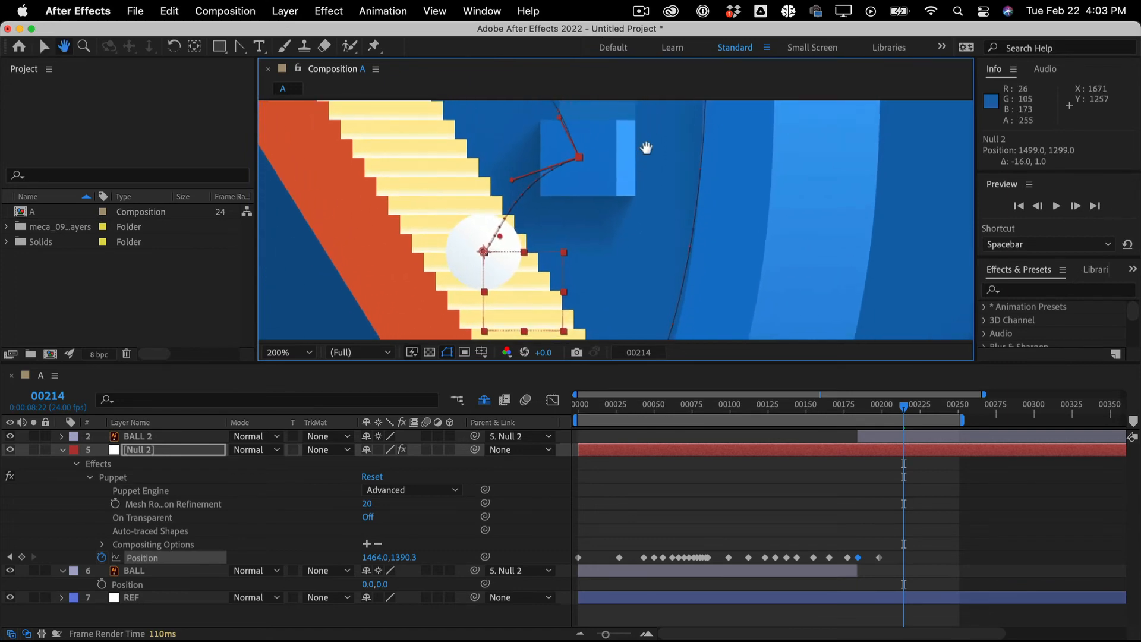
{"action": "key", "text": "v"}
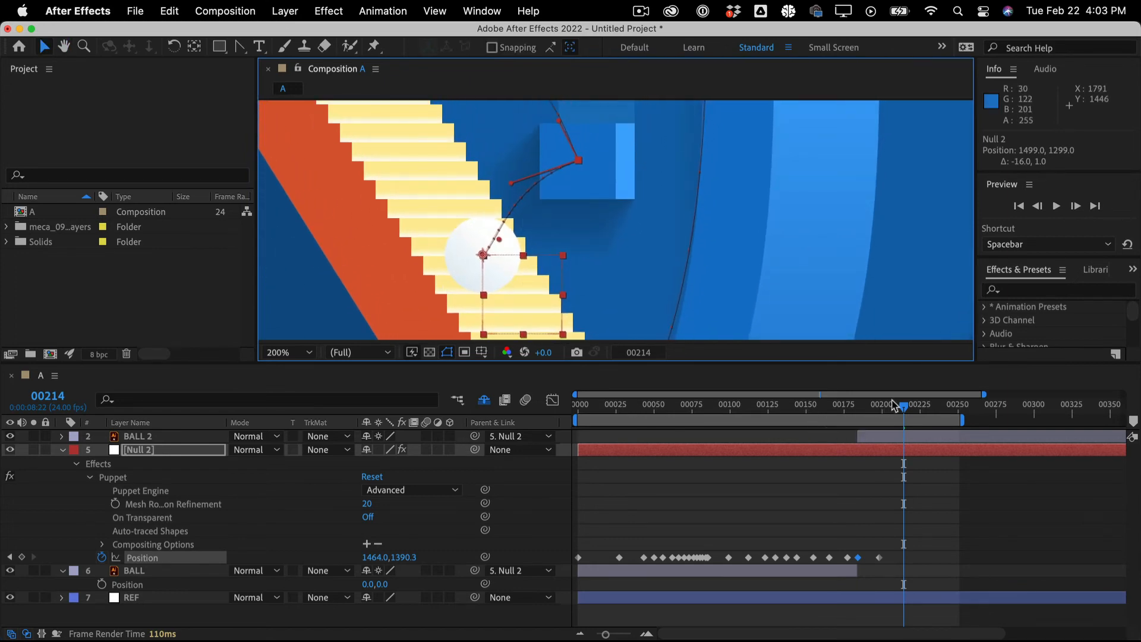
{"action": "key", "text": "comma"}
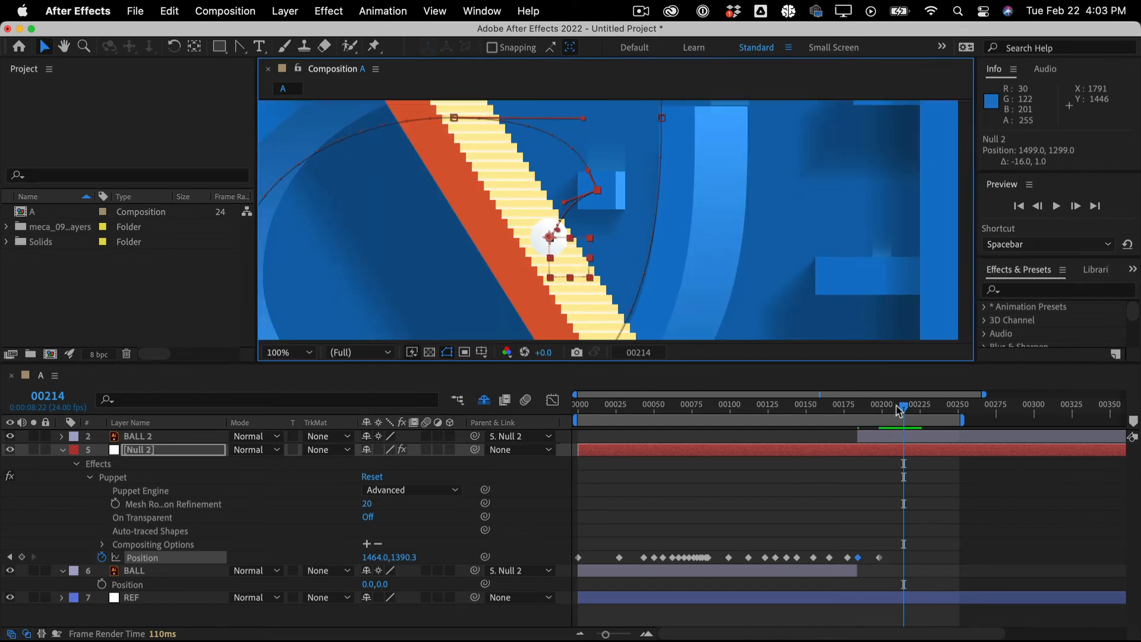
{"action": "left_click", "coordinate": [900, 414]}
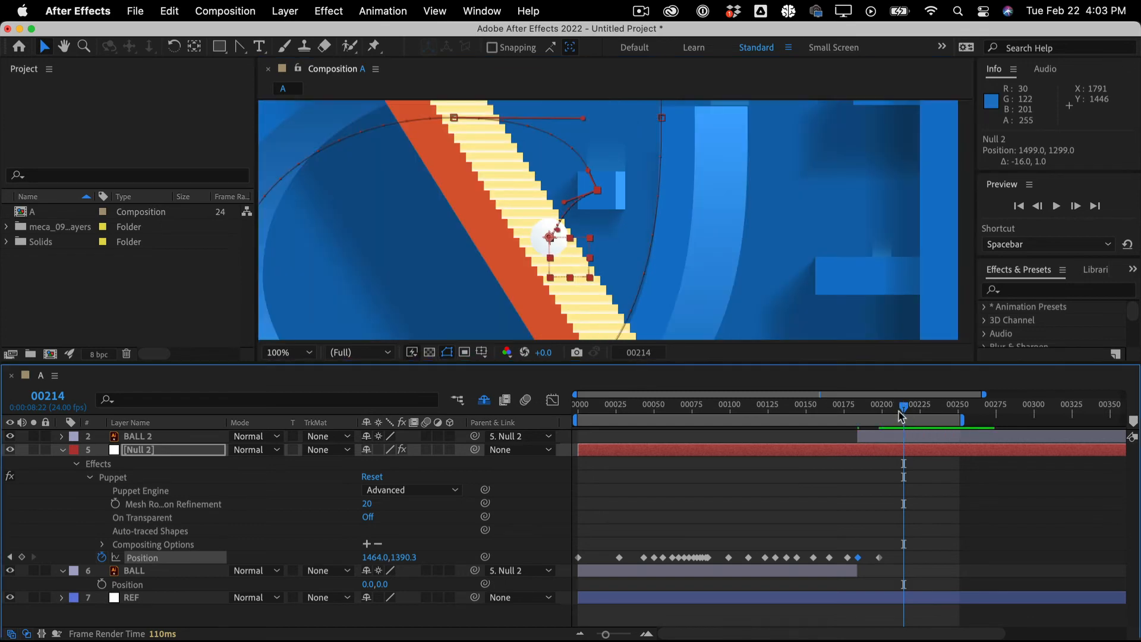
{"action": "left_click_drag", "start_coordinate": [903, 409], "coordinate": [863, 414]}
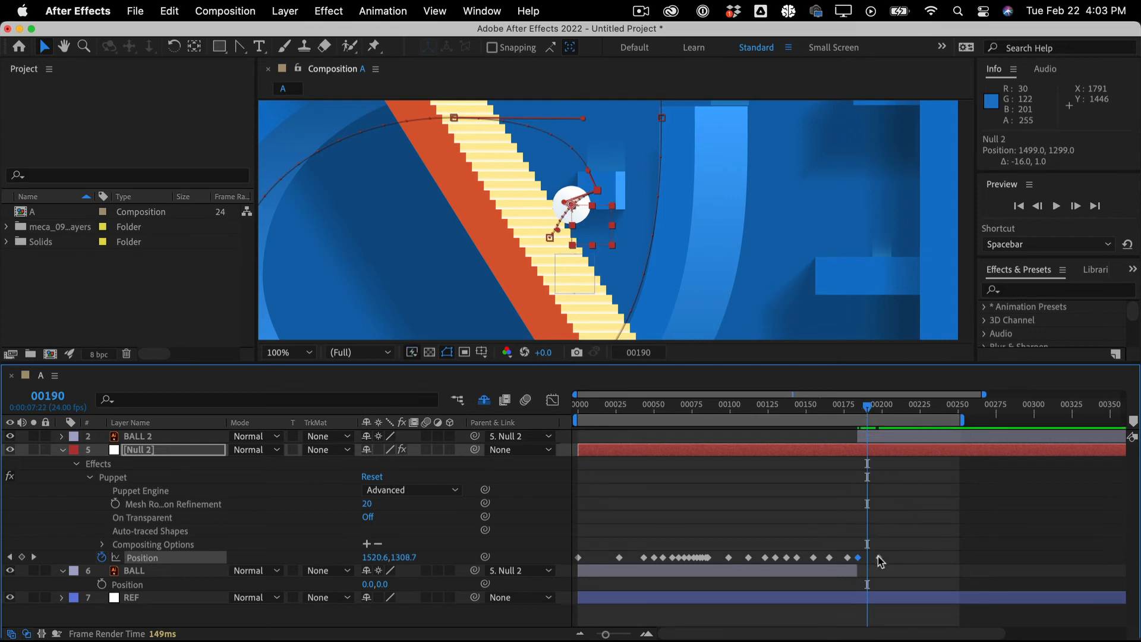
{"action": "left_click_drag", "start_coordinate": [879, 557], "coordinate": [870, 561]}
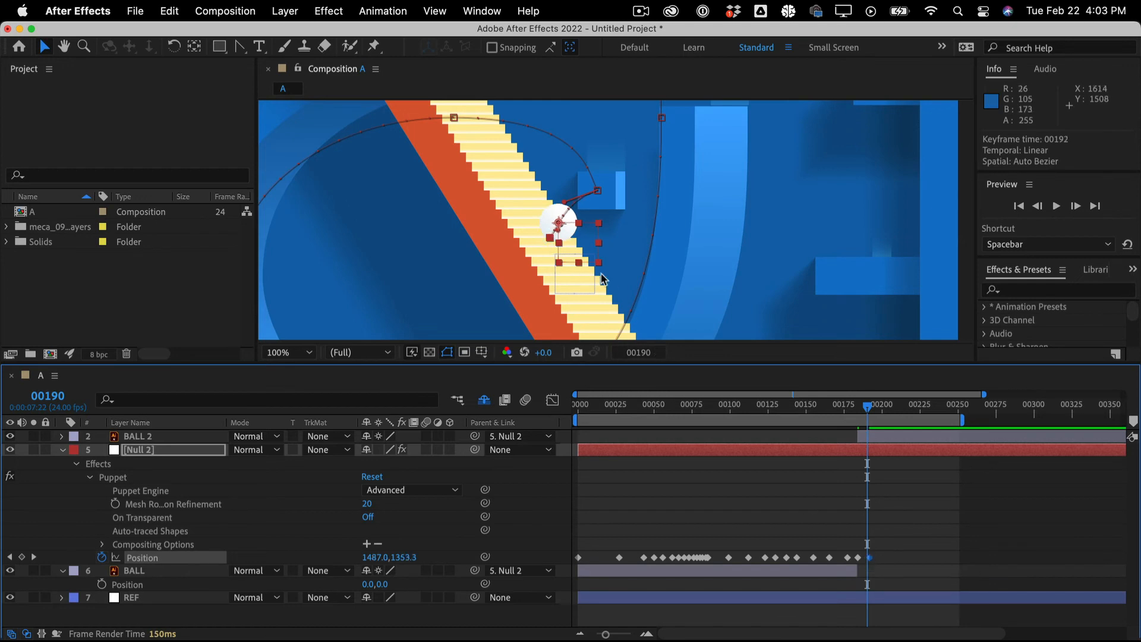
Reposition Null 2 at frame 192 to 1502.0, 1391.3 so the ball lands nearer the outer edge of the stairs
{"action": "left_click_drag", "start_coordinate": [587, 257], "coordinate": [560, 269]}
{"action": "key", "text": "super+z"}
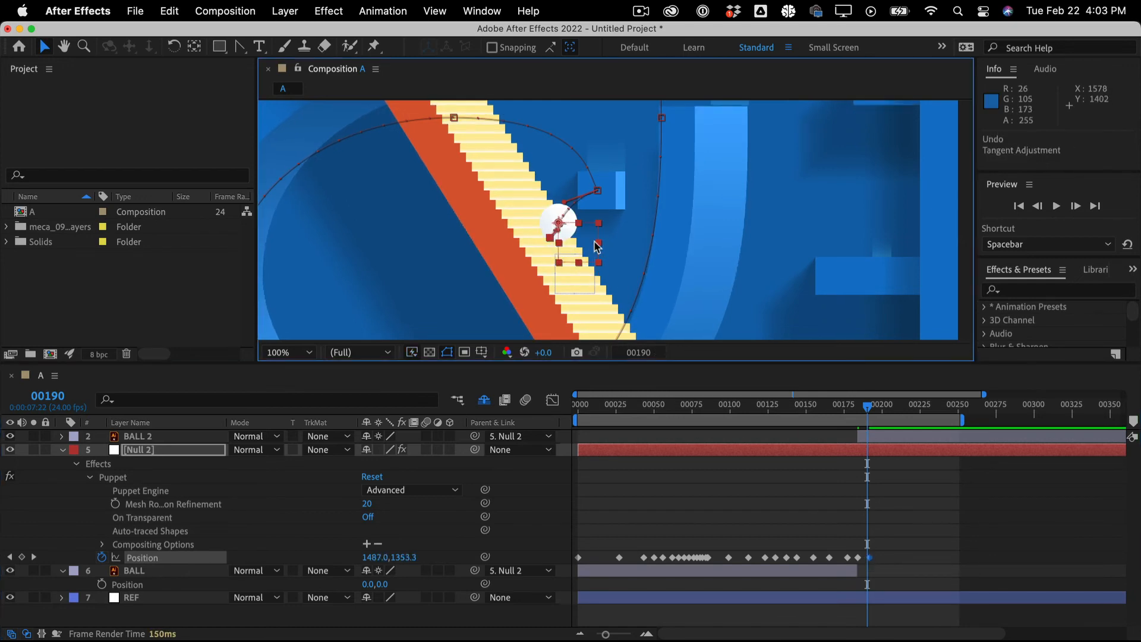
{"action": "key", "text": "period"}
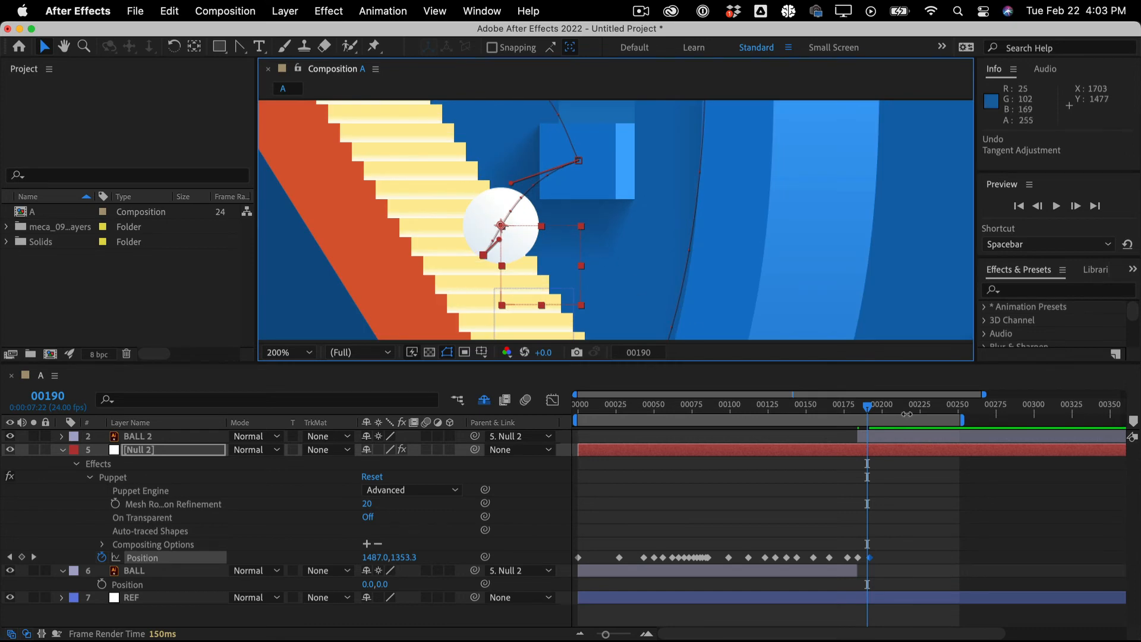
{"action": "left_click_drag", "start_coordinate": [866, 410], "coordinate": [858, 409]}
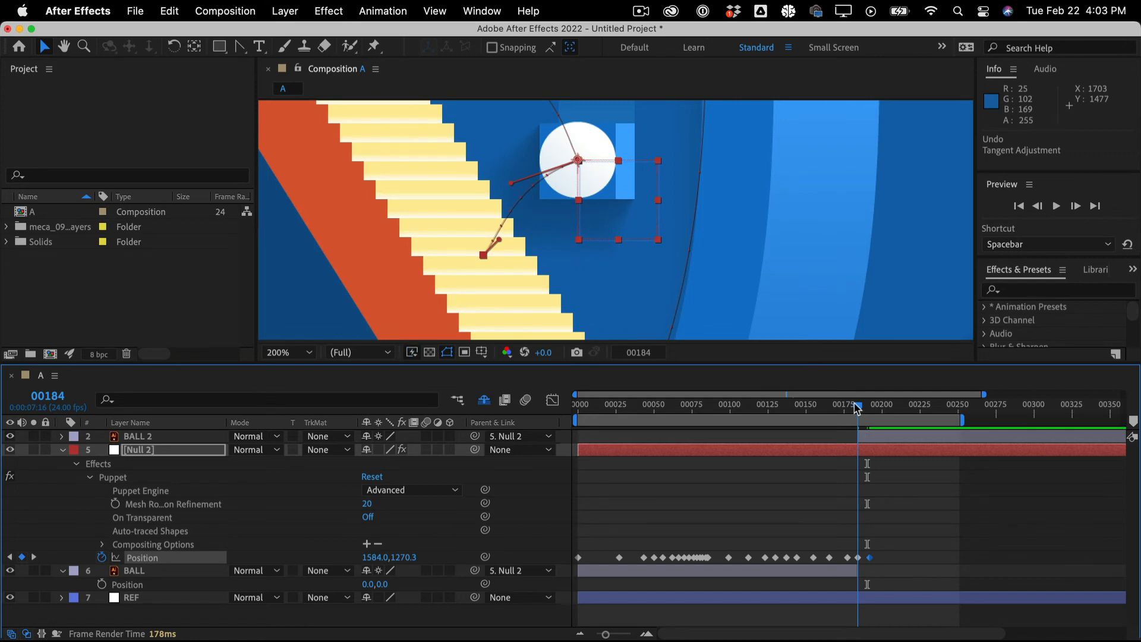
{"action": "left_click_drag", "start_coordinate": [857, 408], "coordinate": [869, 408]}
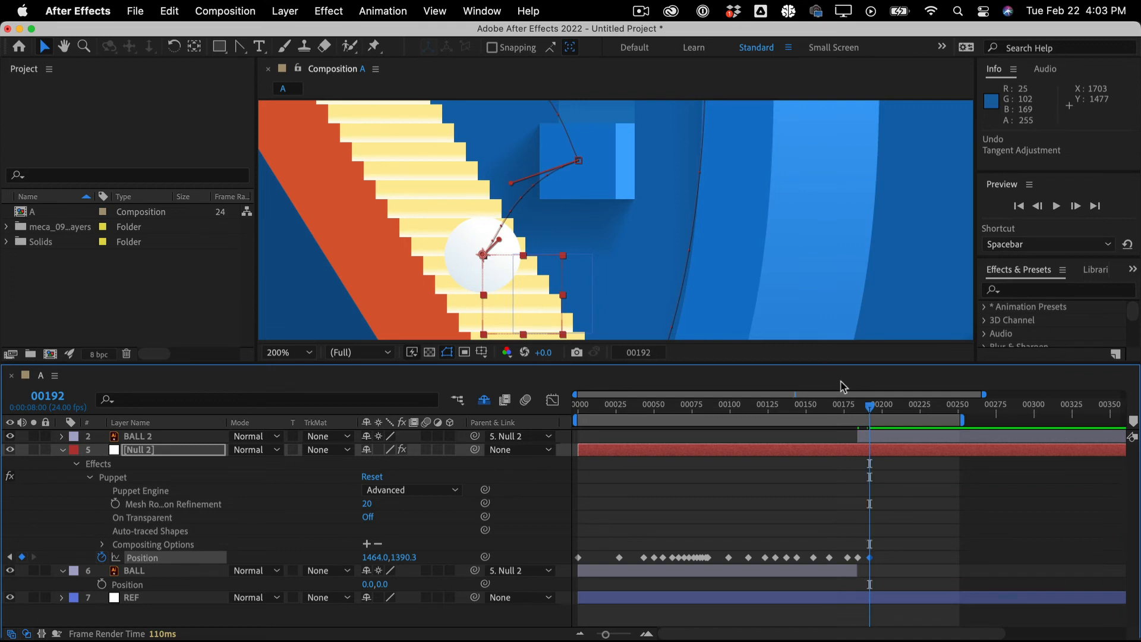
{"action": "left_click_drag", "start_coordinate": [504, 271], "coordinate": [527, 273]}
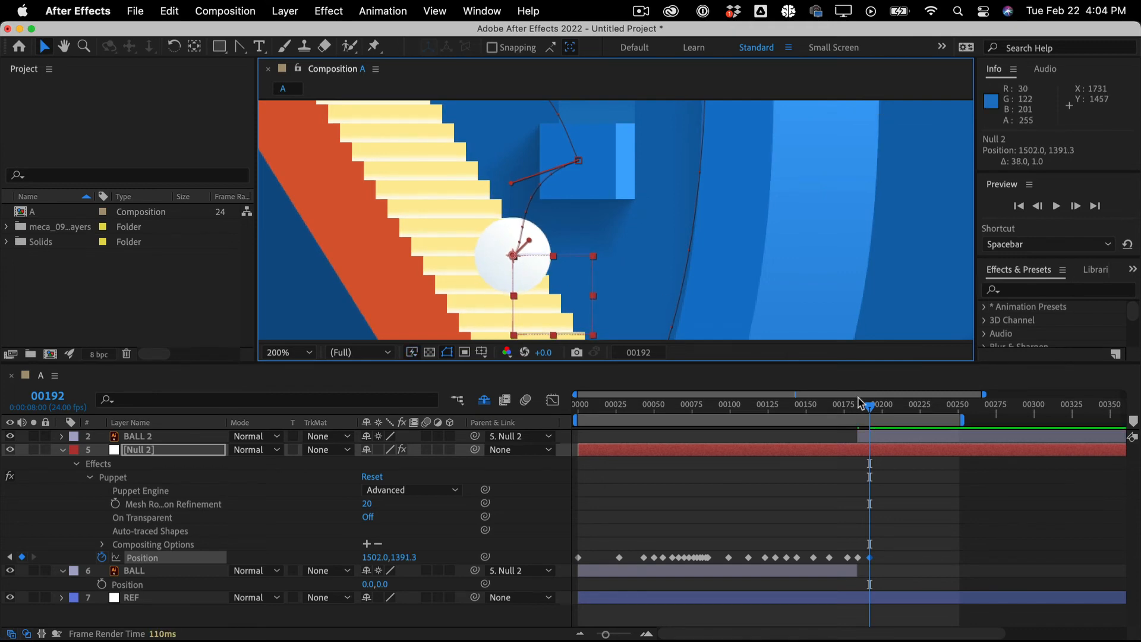
Add a position keyframe for Null 2 at frame 194, moving it up and away from the stairs to 1548.0, 1375.3
{"action": "key", "text": "comma"}
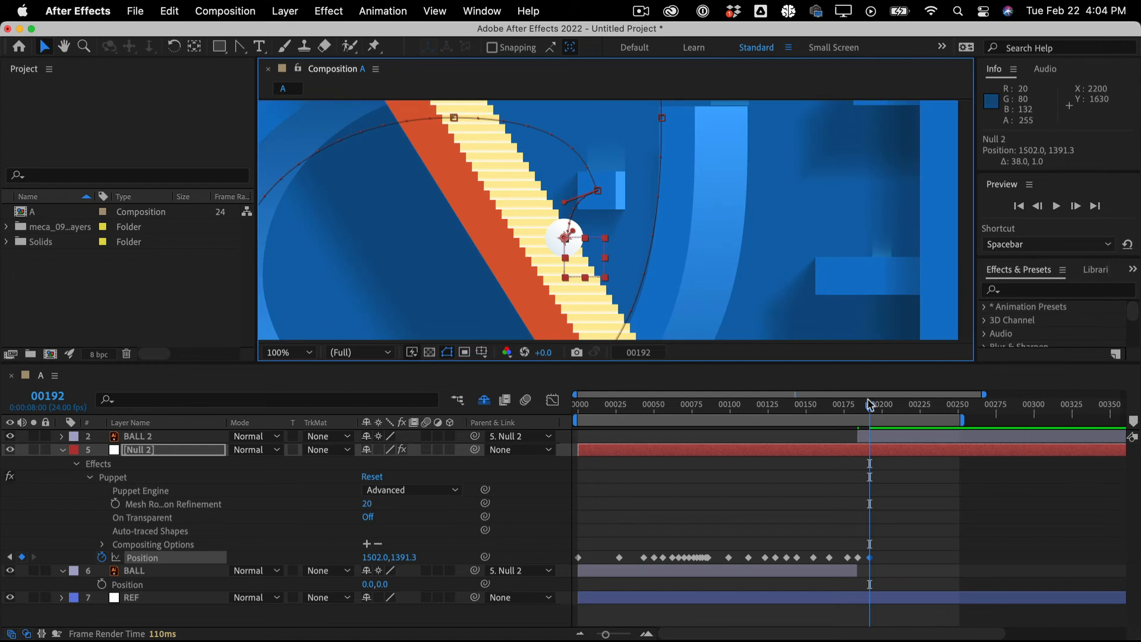
{"action": "mouse_move", "coordinate": [880, 410]}
{"action": "left_mouse_down"}
{"action": "mouse_move", "coordinate": [814, 409]}
{"action": "mouse_move", "coordinate": [887, 398]}
{"action": "left_mouse_up"}
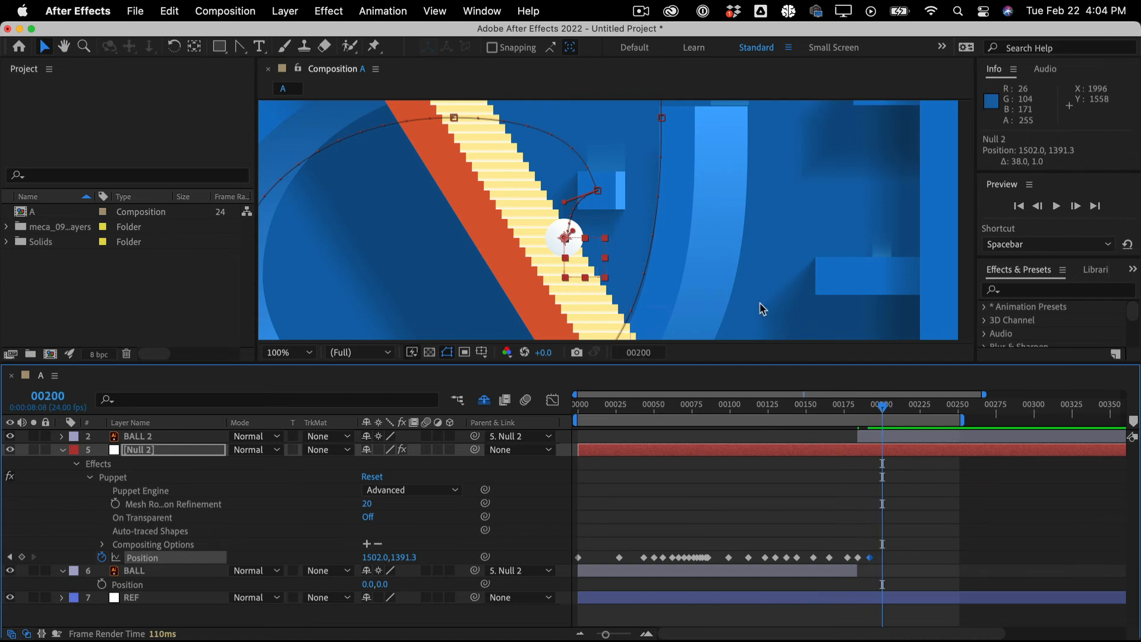
{"action": "key", "text": "h"}
{"action": "left_click_drag", "start_coordinate": [759, 308], "coordinate": [608, 301]}
{"action": "key", "text": "v"}
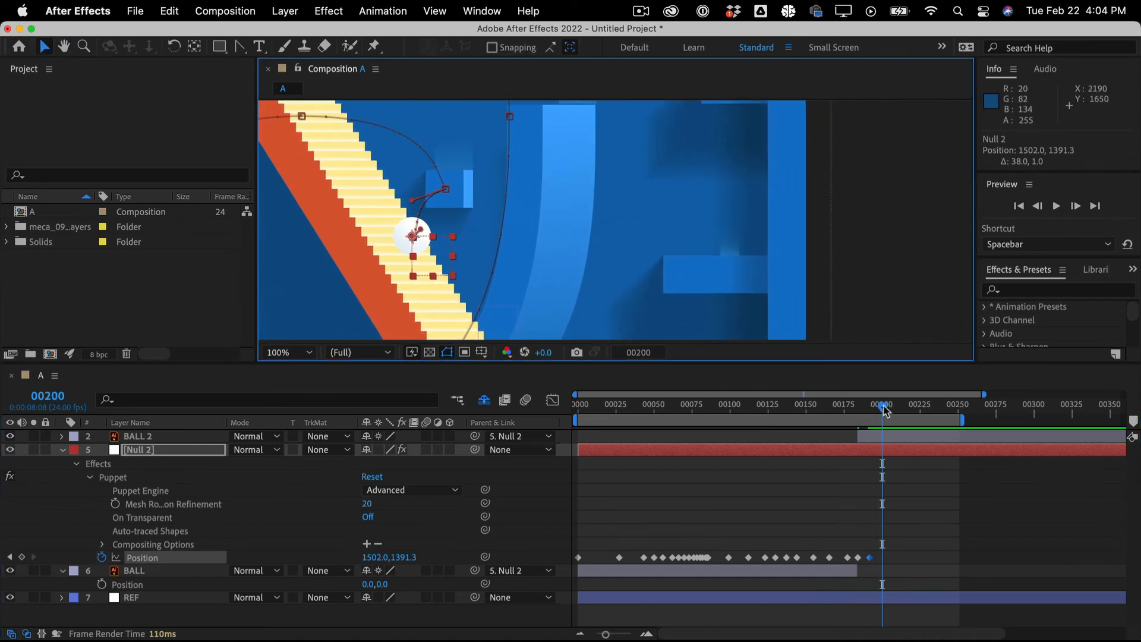
{"action": "left_click_drag", "start_coordinate": [884, 410], "coordinate": [876, 408]}
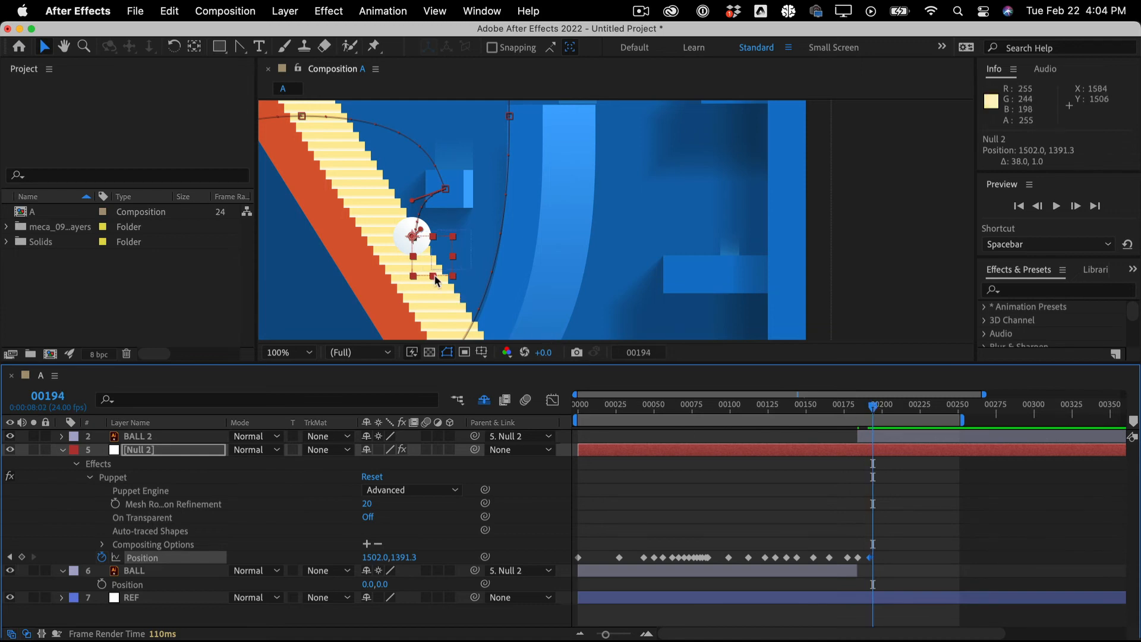
{"action": "left_click_drag", "start_coordinate": [436, 267], "coordinate": [452, 262]}
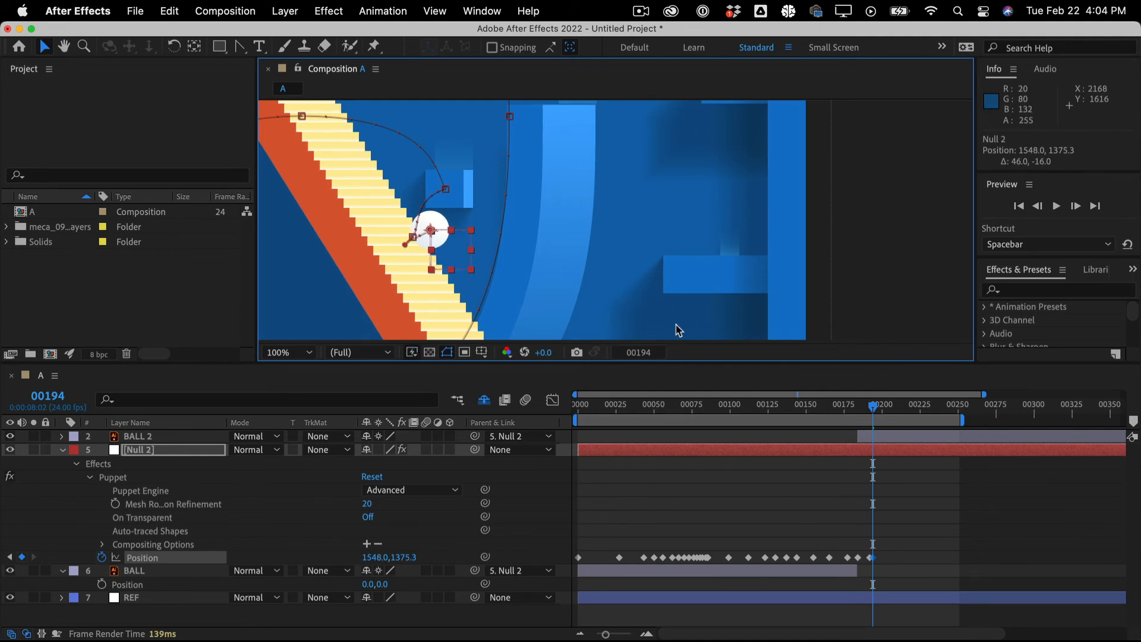
Add a position keyframe for Null 2 at frame 203, moving it farther down the stairs to 1700.0, 1679.3
{"action": "left_click_drag", "start_coordinate": [877, 410], "coordinate": [889, 410]}
{"action": "key", "text": "h"}
{"action": "left_click_drag", "start_coordinate": [653, 218], "coordinate": [632, 161]}
{"action": "key", "text": "v"}
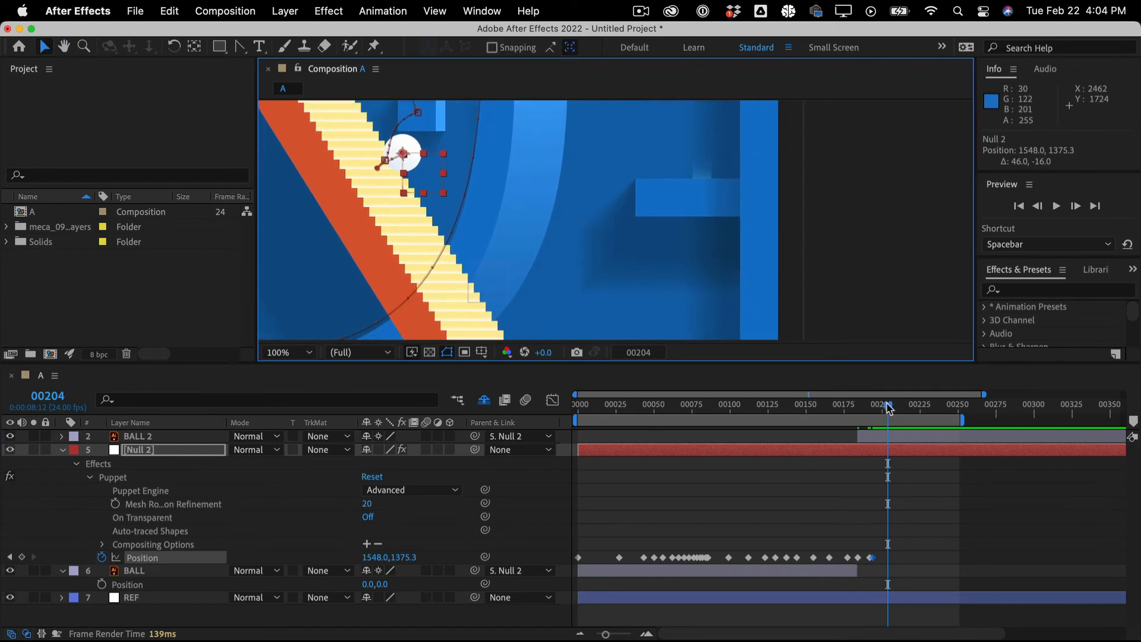
{"action": "left_click_drag", "start_coordinate": [889, 407], "coordinate": [888, 406]}
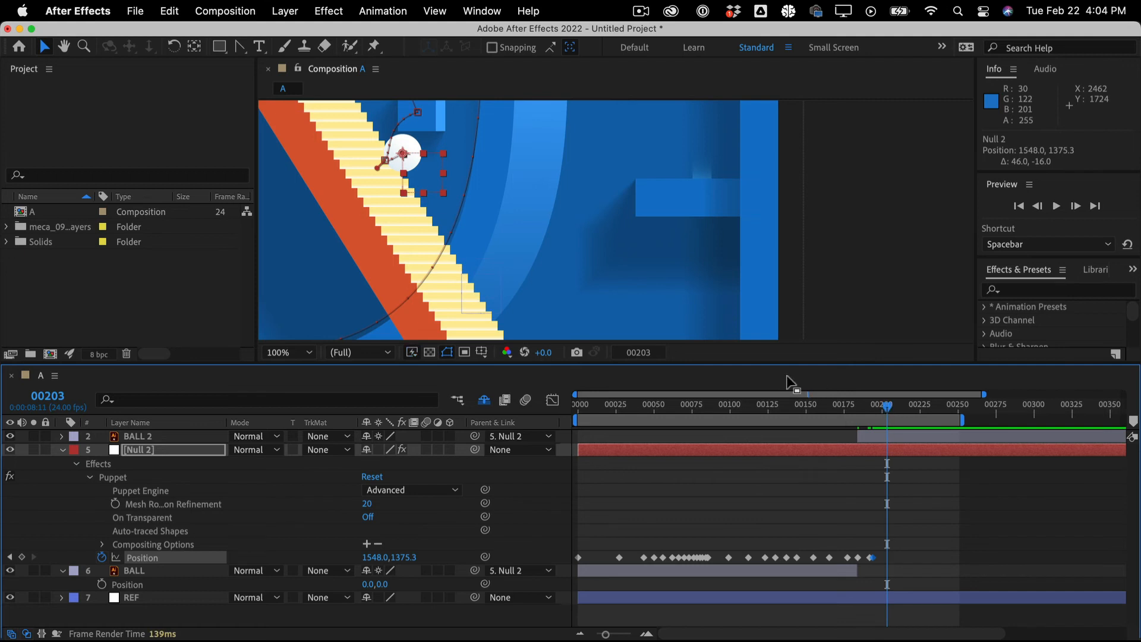
{"action": "left_click_drag", "start_coordinate": [427, 184], "coordinate": [486, 300]}
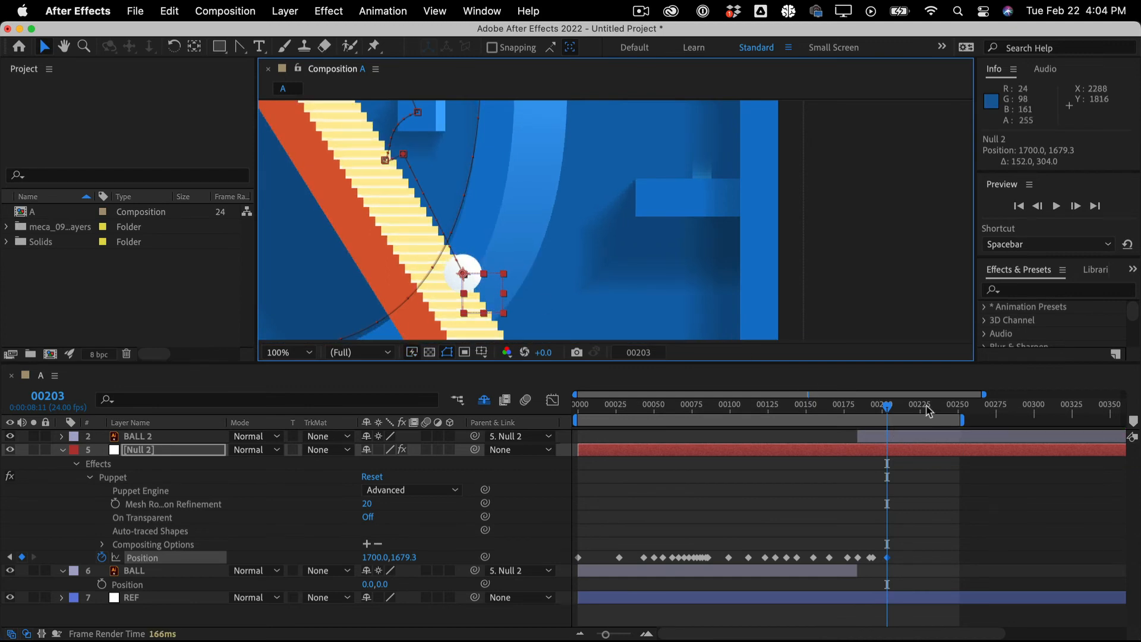
Add a position keyframe for Null 2 at frame 207, raising it off the stairs to 1796.0, 1611.3
{"action": "key", "text": "h"}
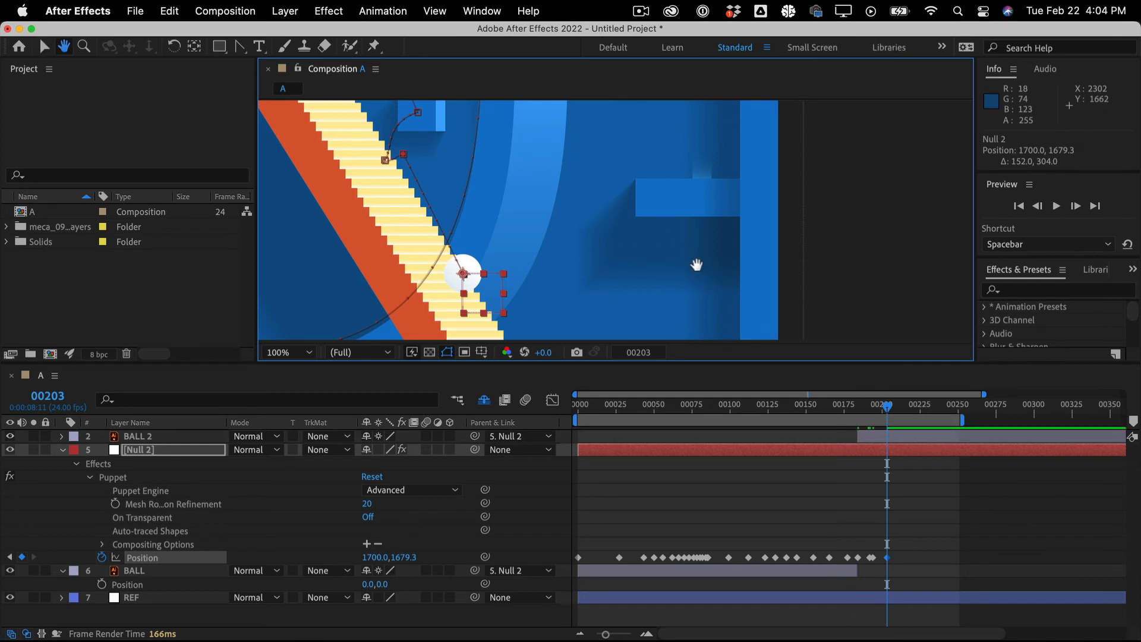
{"action": "left_click_drag", "start_coordinate": [695, 262], "coordinate": [624, 214]}
{"action": "key", "text": "v"}
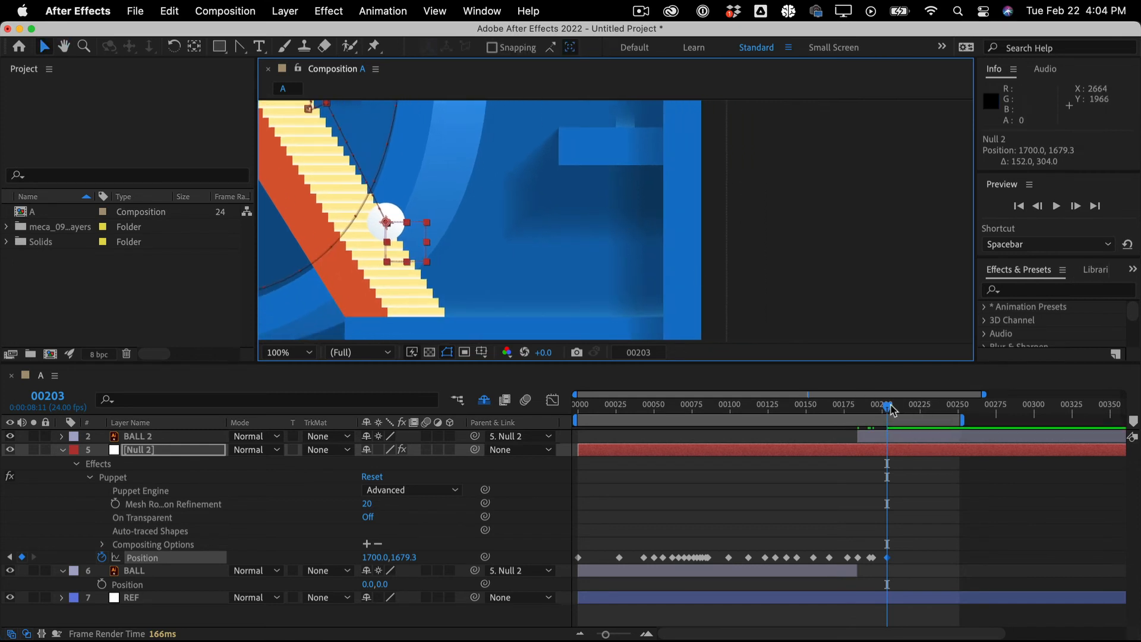
{"action": "left_click_drag", "start_coordinate": [889, 409], "coordinate": [896, 404]}
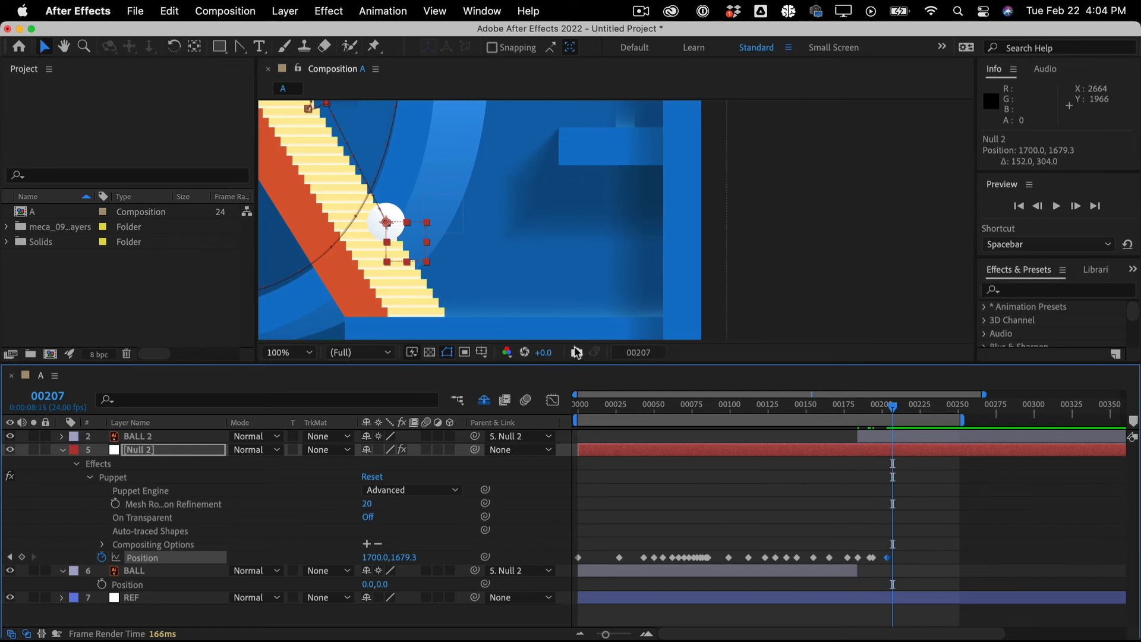
{"action": "left_click_drag", "start_coordinate": [423, 254], "coordinate": [457, 225]}
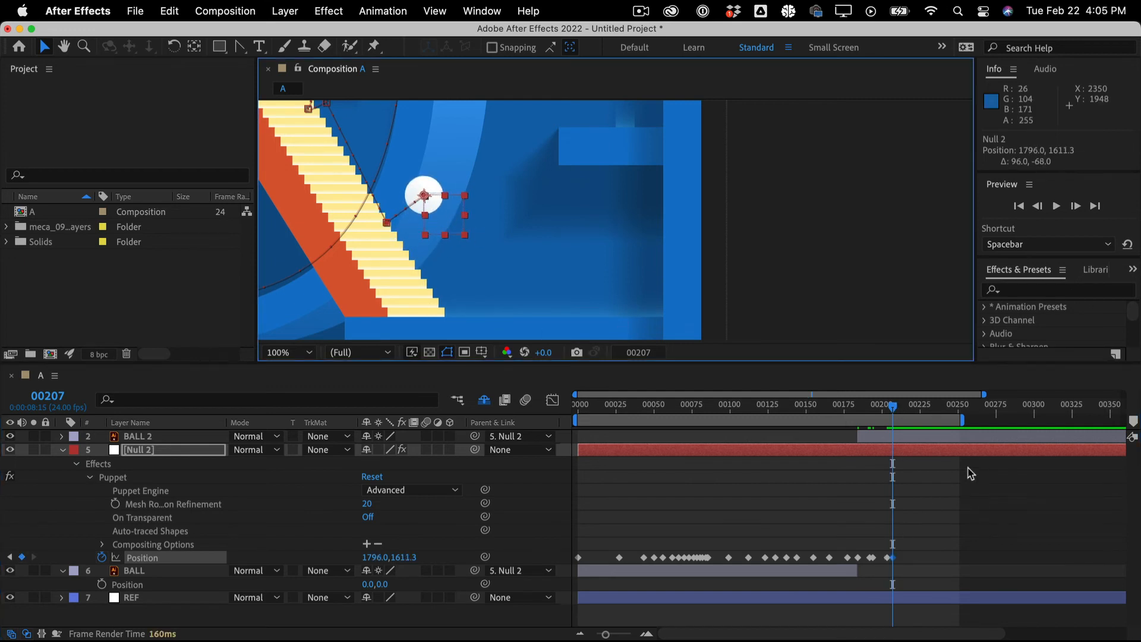
Add a Null 2 position keyframe at frame 216, landing the ball on the floor at 1994.0, 1863.3, and preview from frame 155
{"action": "left_click_drag", "start_coordinate": [896, 413], "coordinate": [909, 411]}
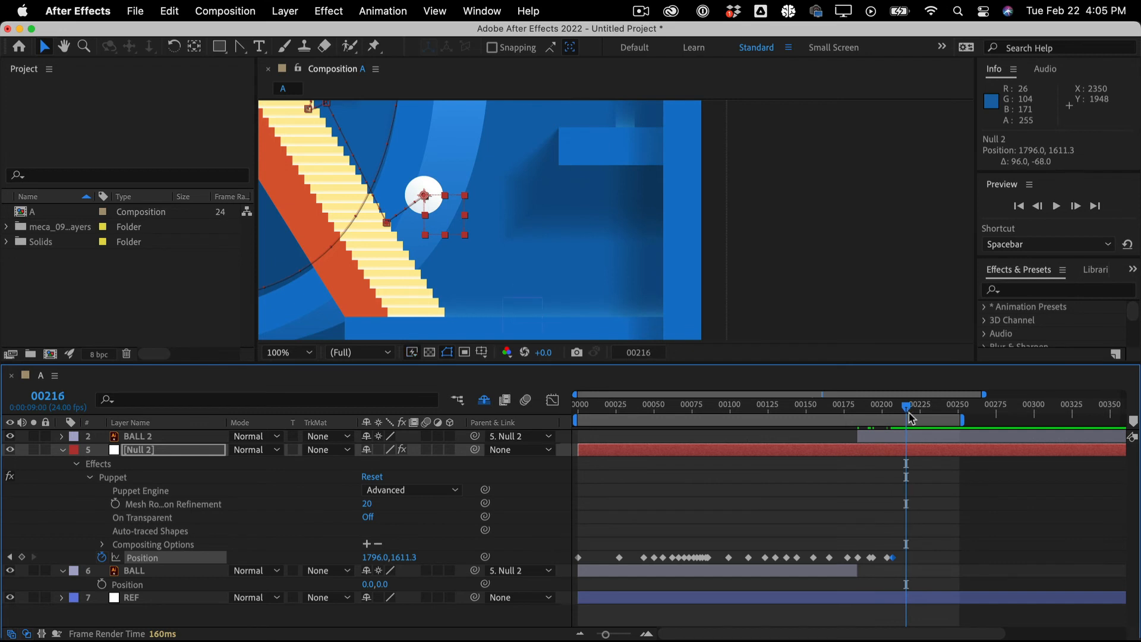
{"action": "left_click_drag", "start_coordinate": [443, 222], "coordinate": [513, 304]}
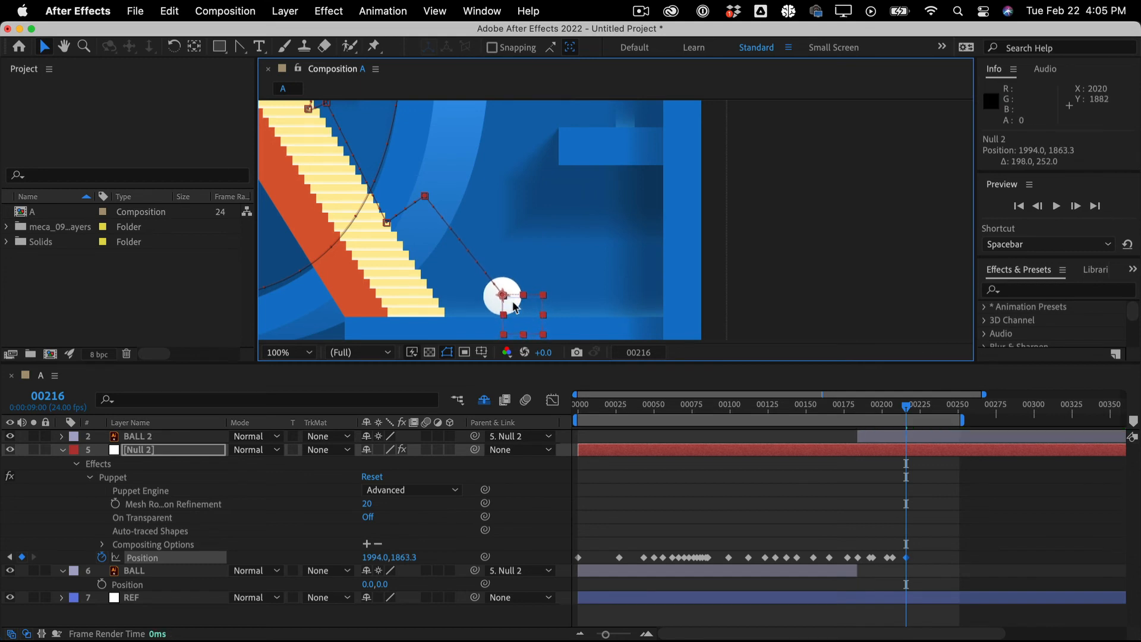
{"action": "left_click", "coordinate": [813, 404]}
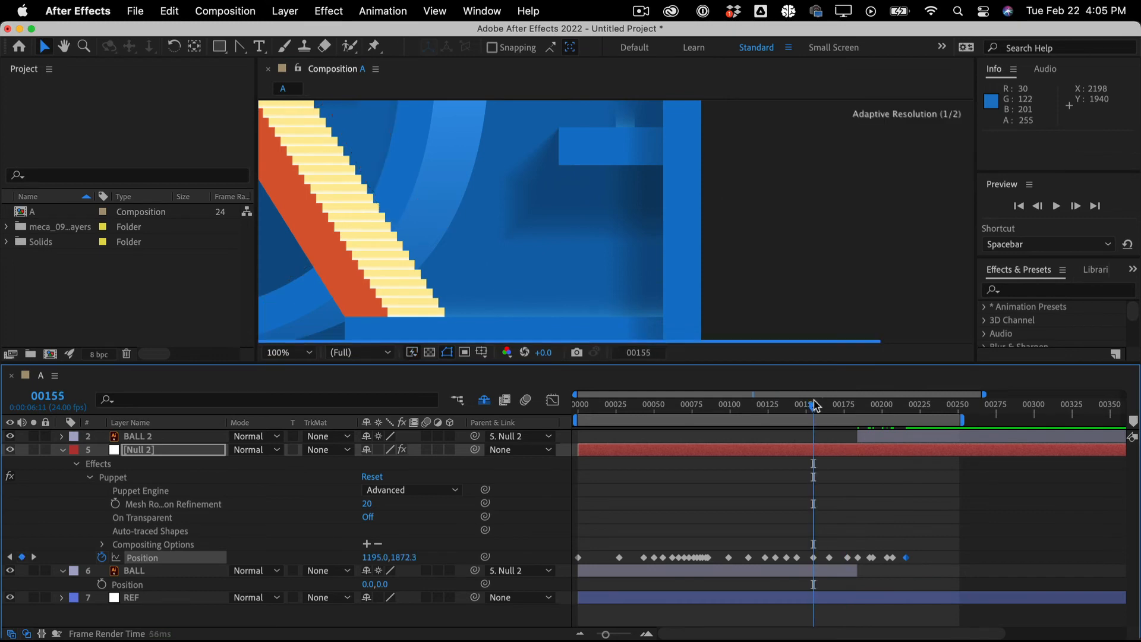
{"action": "scroll", "coordinate": [777, 301], "scroll_direction": "down", "scroll_amount": 2}
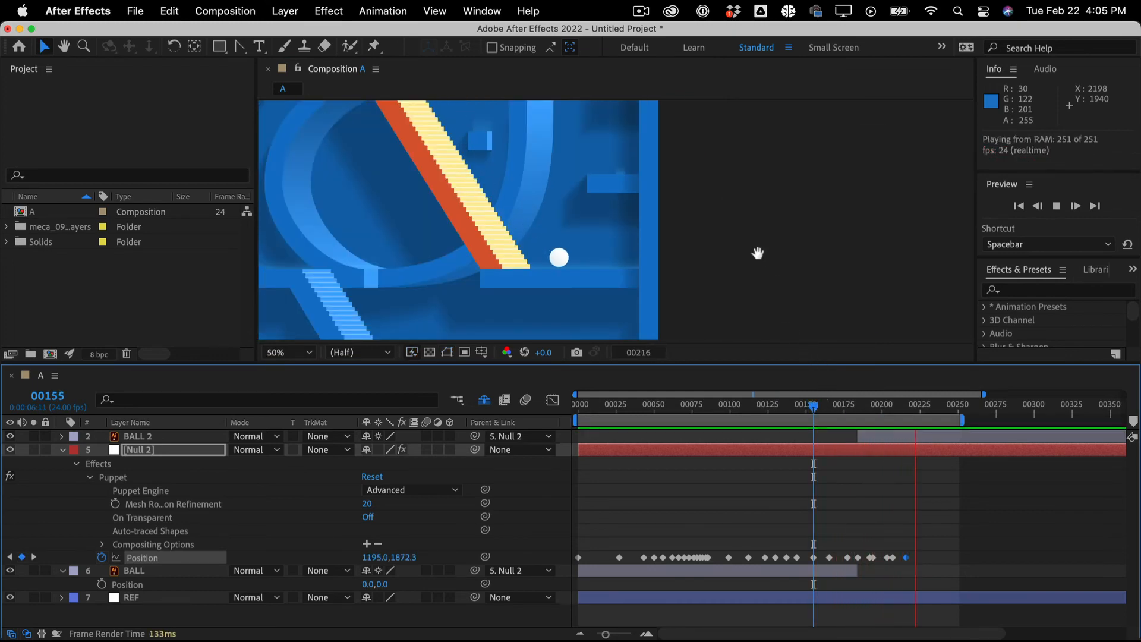
{"action": "left_click", "coordinate": [916, 405]}
Move Null 2's first stair-landing position keyframe two frames earlier to frame 190
{"action": "left_click_drag", "start_coordinate": [914, 408], "coordinate": [872, 409]}
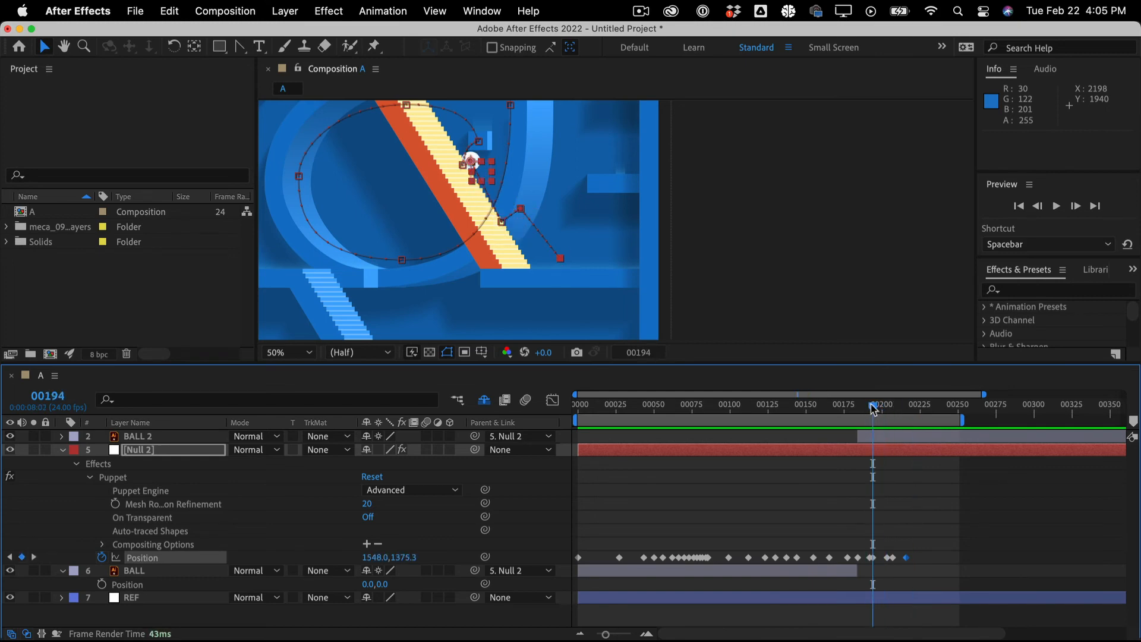
{"action": "key", "text": "equal"}
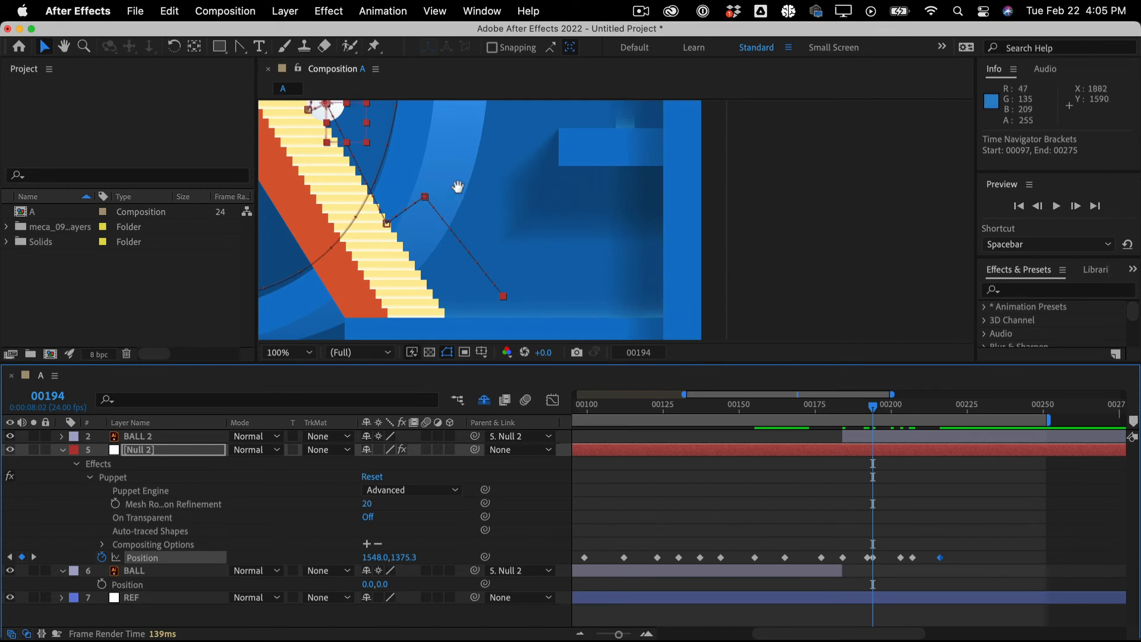
{"action": "key", "text": "h"}
{"action": "left_click_drag", "start_coordinate": [456, 183], "coordinate": [611, 265]}
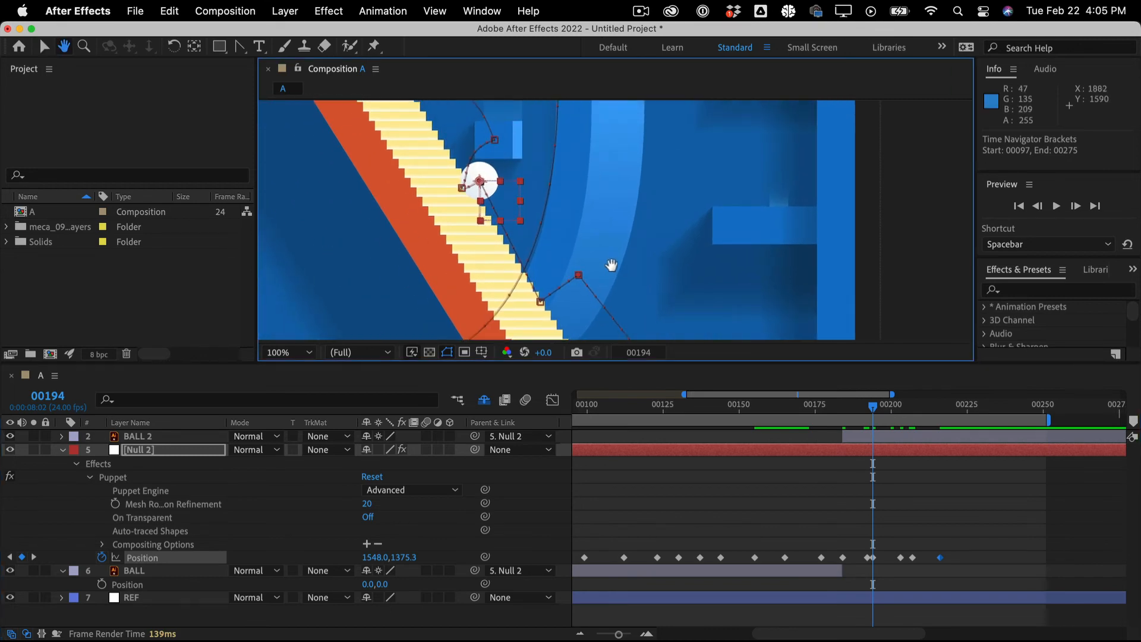
{"action": "key", "text": "v"}
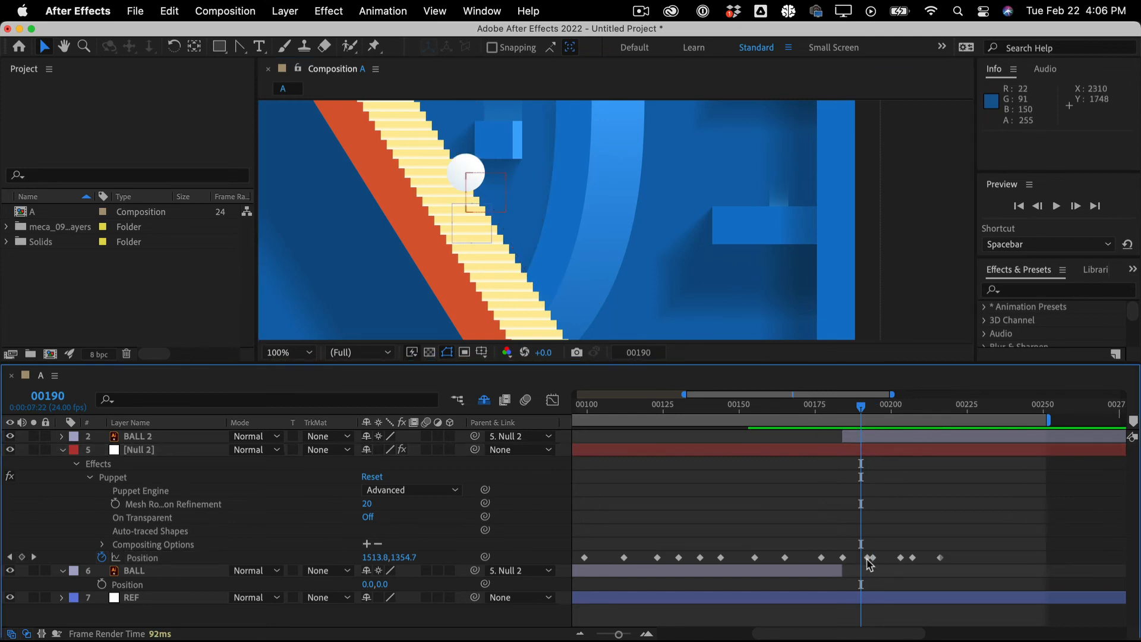
{"action": "left_click_drag", "start_coordinate": [866, 559], "coordinate": [861, 558]}
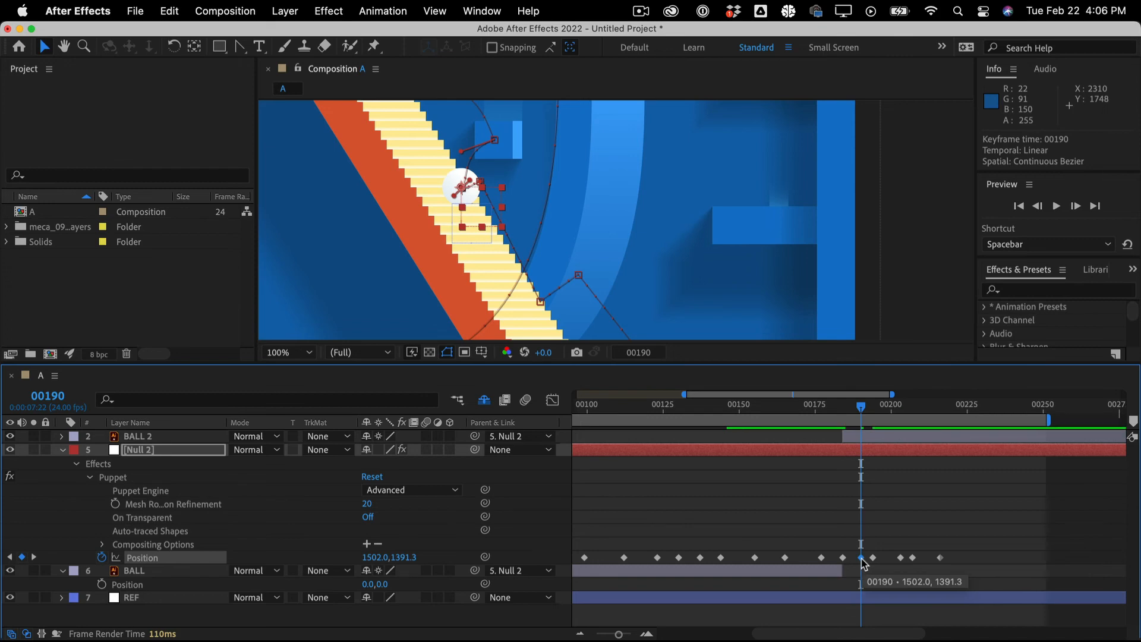
Make the incoming handle of the frame 190 path point nearly vertical and break its outgoing handle toward the frame 194 point
{"action": "left_click_drag", "start_coordinate": [862, 407], "coordinate": [876, 407]}
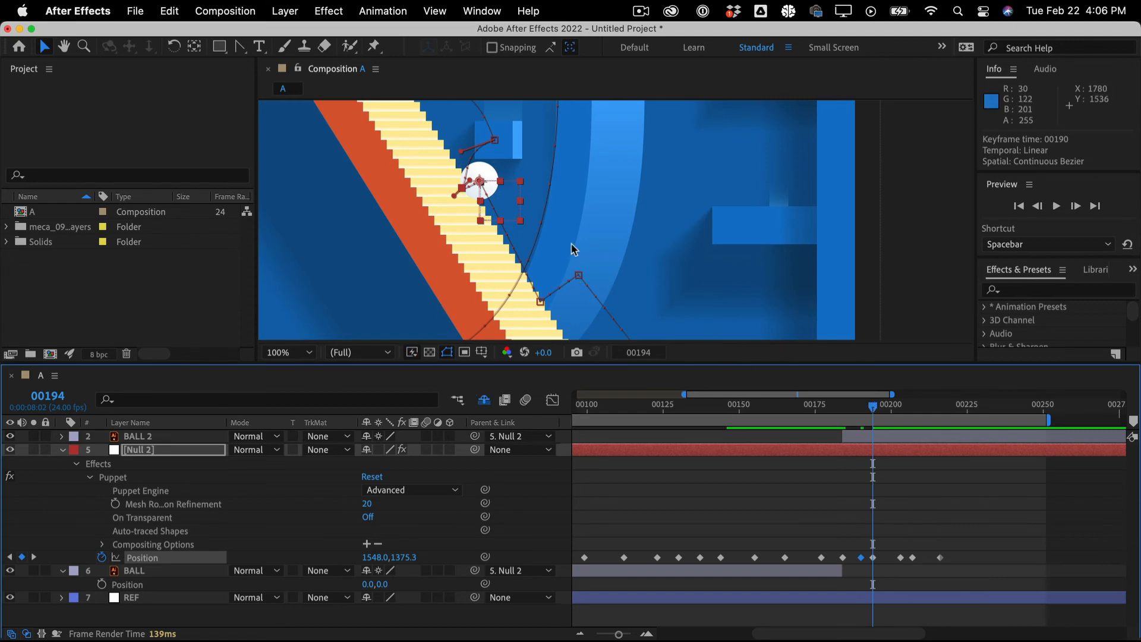
{"action": "key", "text": "period"}
{"action": "key", "text": "space"}
{"action": "left_click_drag", "start_coordinate": [462, 156], "coordinate": [613, 211]}
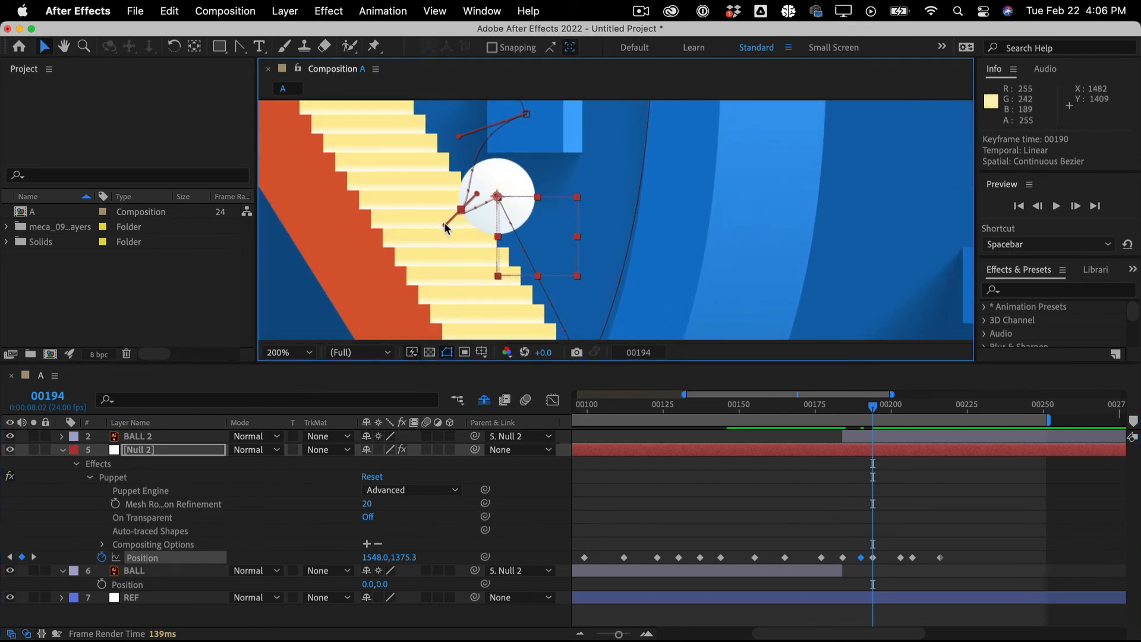
{"action": "left_click_drag", "start_coordinate": [444, 222], "coordinate": [461, 229]}
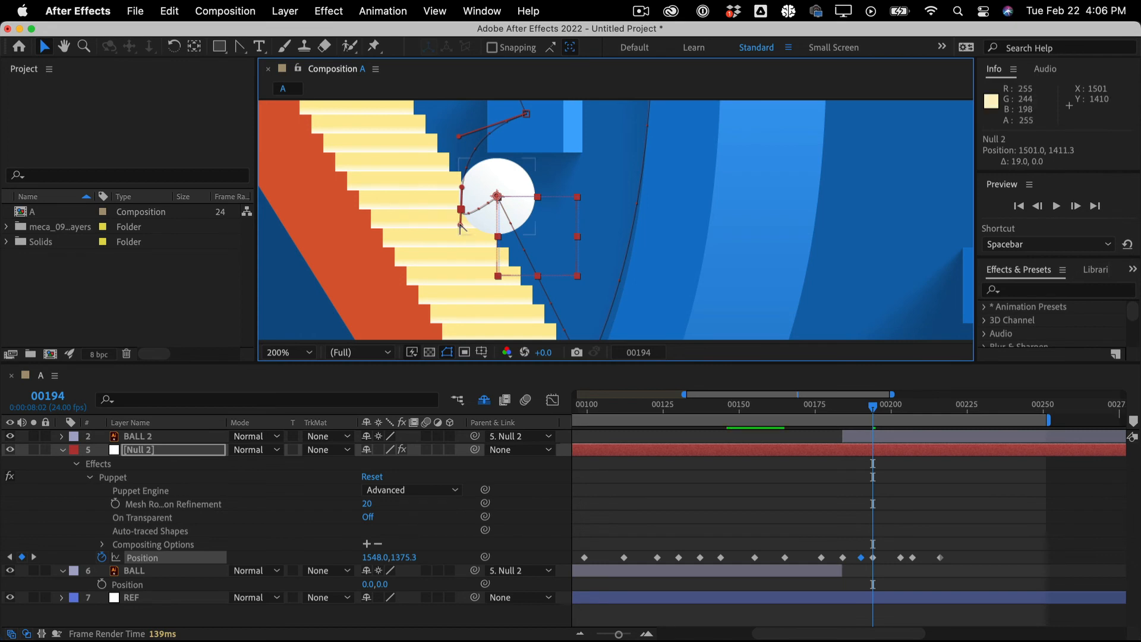
{"action": "key", "text": "g"}
{"action": "left_click_drag", "start_coordinate": [461, 228], "coordinate": [523, 199]}
Pull out horizontal curve handles on the frame 194 path point to round the peak of the first bounce
{"action": "key", "text": "space"}
{"action": "left_click_drag", "start_coordinate": [618, 205], "coordinate": [529, 146]}
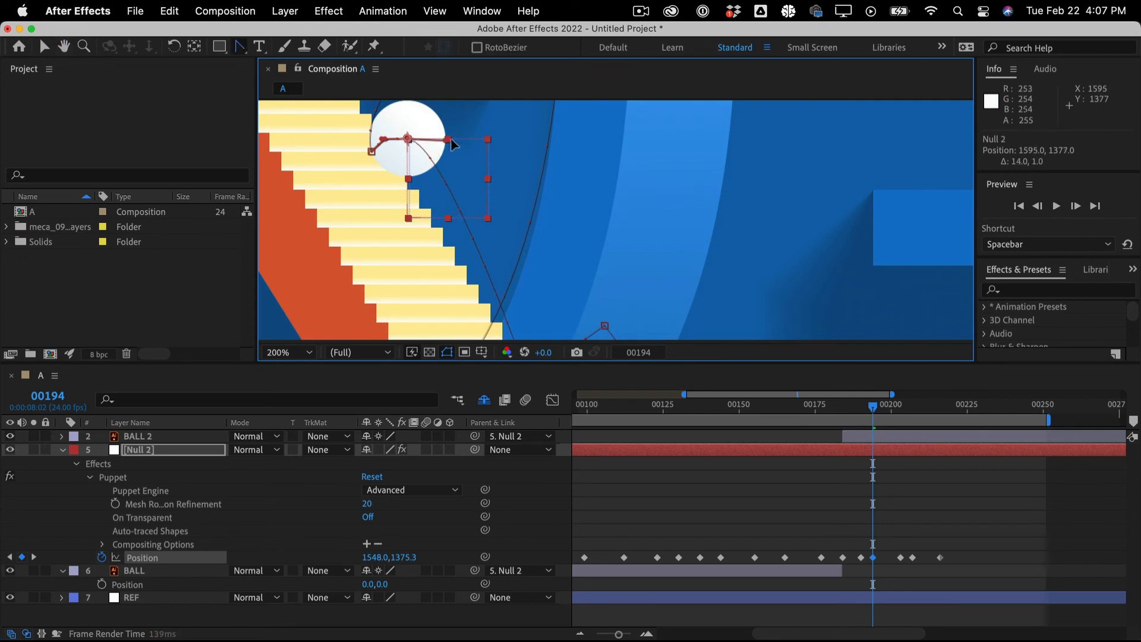
{"action": "left_click_drag", "start_coordinate": [452, 145], "coordinate": [487, 139]}
Curve the second bounce's peak with horizontal handles on the frame 207 path point, extending the outgoing handle to 1912.0, 1612.0
{"action": "key", "text": "space"}
{"action": "left_click_drag", "start_coordinate": [554, 170], "coordinate": [528, 21]}
{"action": "left_click_drag", "start_coordinate": [577, 175], "coordinate": [669, 176]}
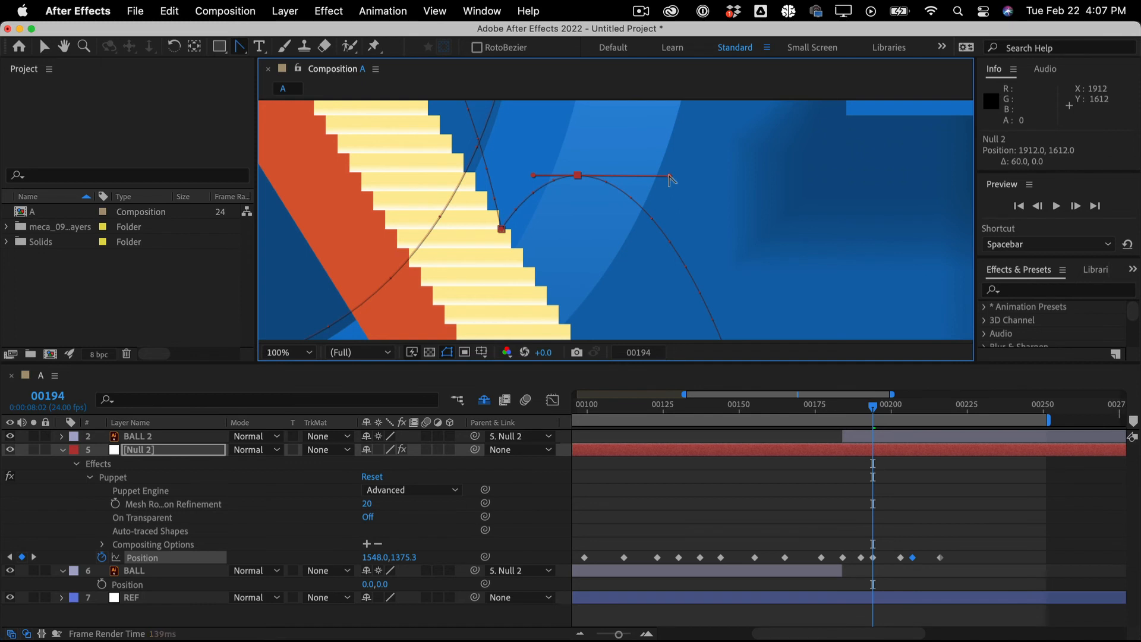
Deselect Null 2, show the whole composition and preview the ball's animation from frame 70
{"action": "scroll", "coordinate": [670, 178], "scroll_direction": "down", "scroll_amount": 1}
{"action": "key", "text": "h"}
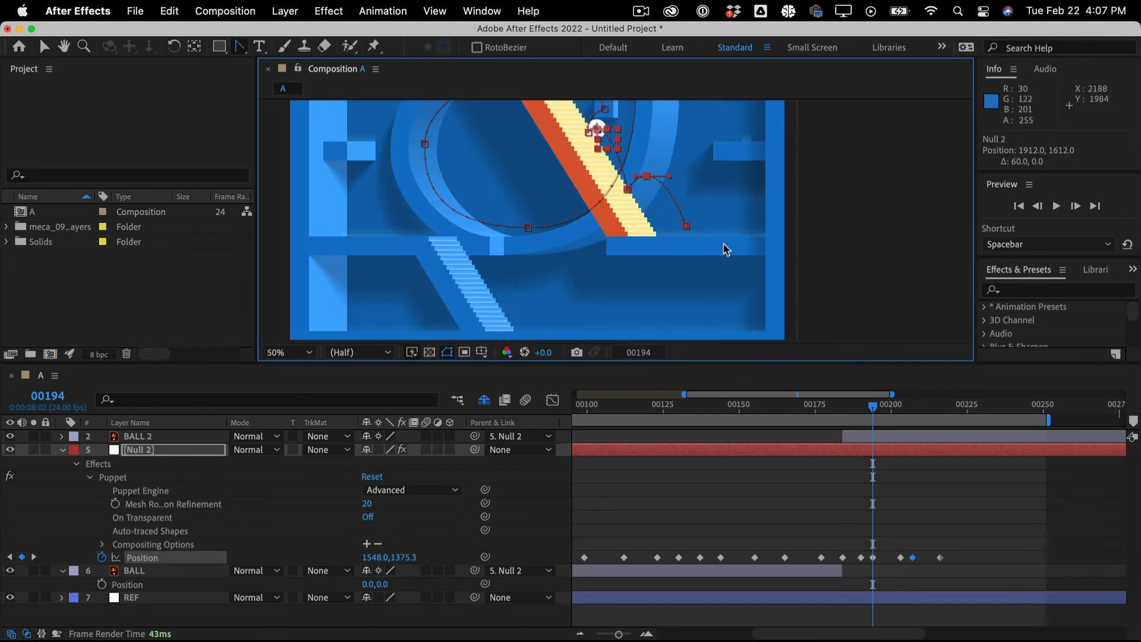
{"action": "left_click_drag", "start_coordinate": [726, 248], "coordinate": [718, 357]}
{"action": "key", "text": "g"}
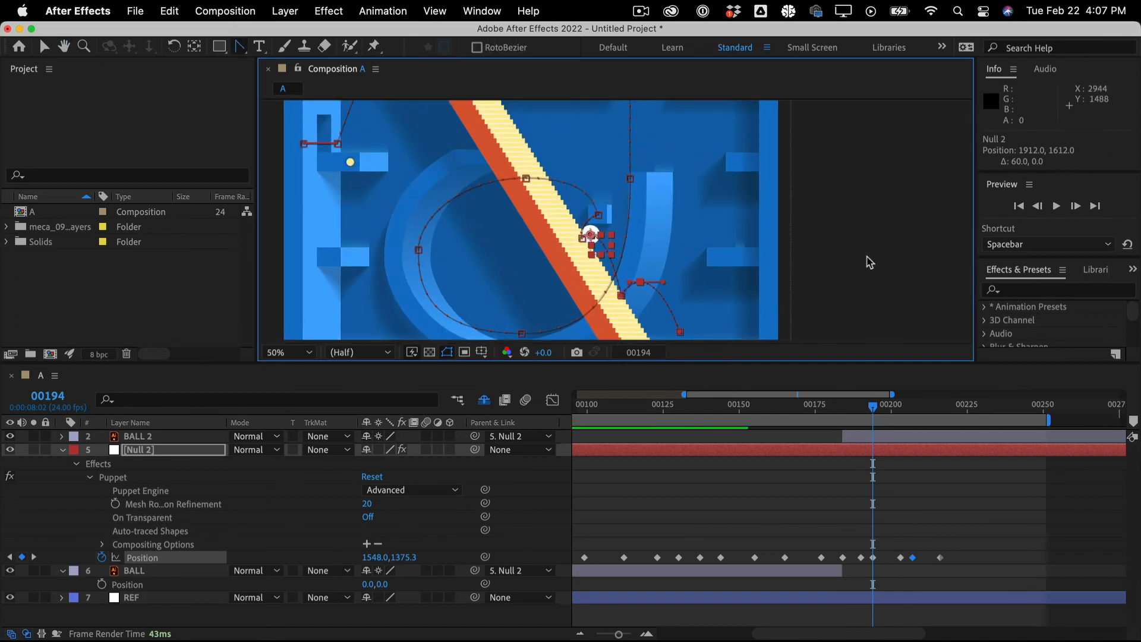
{"action": "left_click", "coordinate": [868, 257], "text": "super"}
{"action": "key", "text": "comma"}
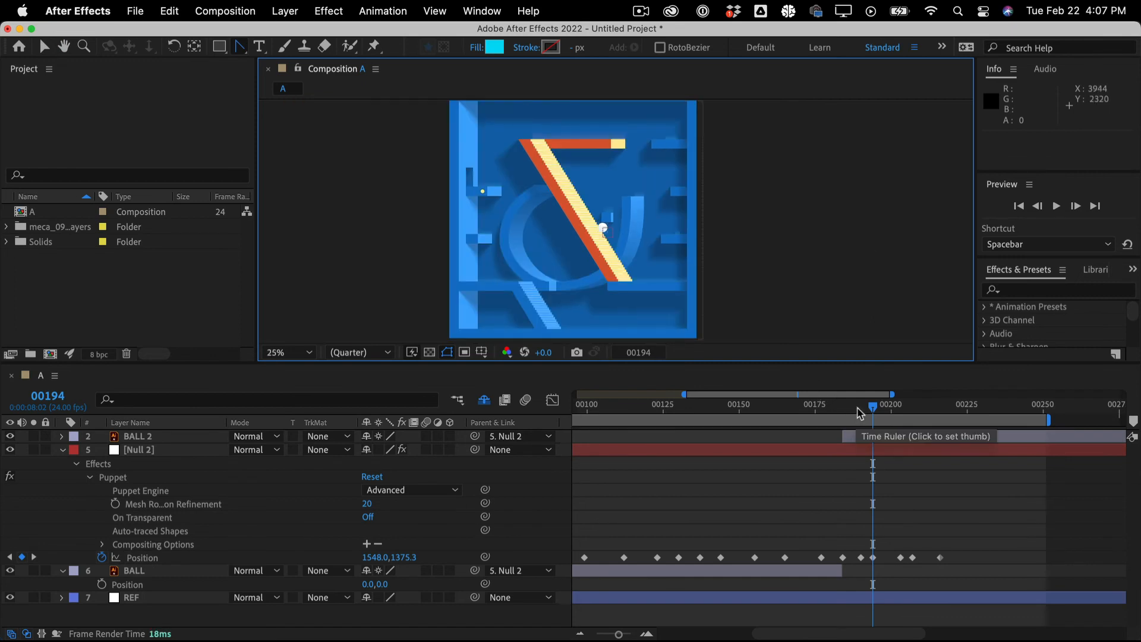
{"action": "left_click_drag", "start_coordinate": [856, 414], "coordinate": [575, 418]}
{"action": "key", "text": "space"}
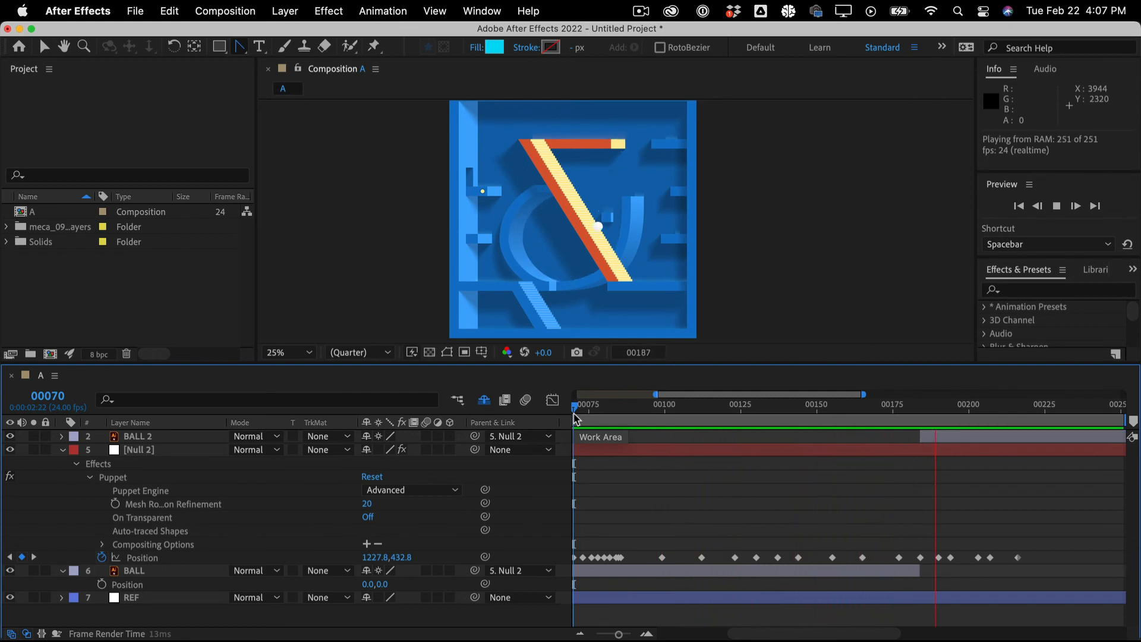
{"action": "key", "text": "space"}
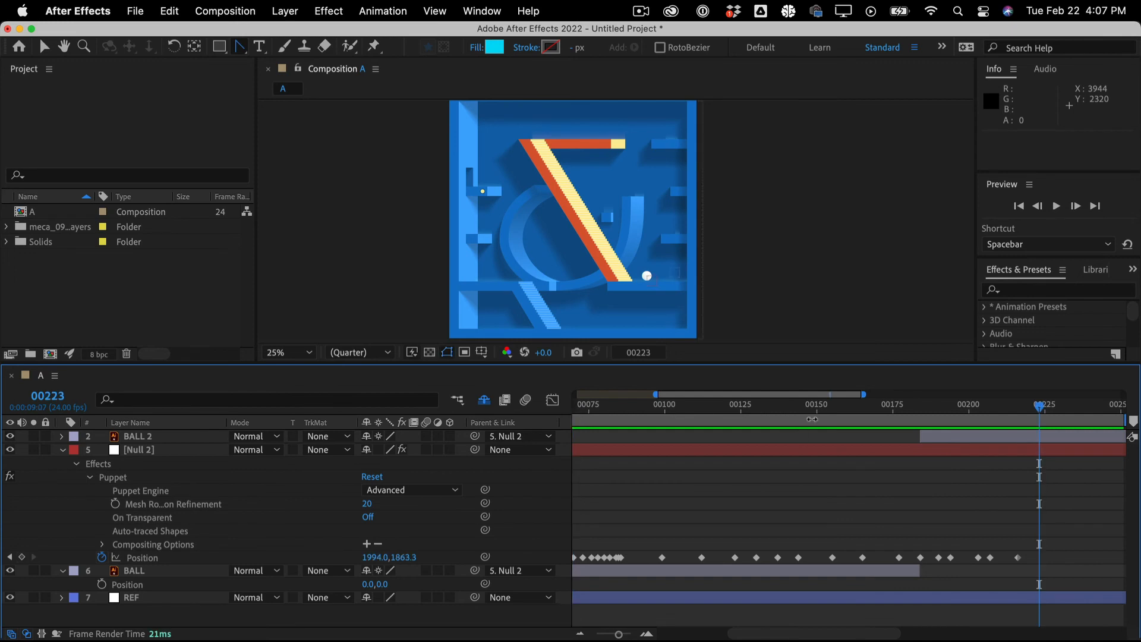
Display Null 2's motion path and check the timing of the ball's drop from frame 207 to the floor at frame 216
{"action": "mouse_move", "coordinate": [1029, 410]}
{"action": "left_mouse_down"}
{"action": "mouse_move", "coordinate": [1020, 407]}
{"action": "mouse_move", "coordinate": [1044, 403]}
{"action": "mouse_move", "coordinate": [1016, 406]}
{"action": "left_mouse_up"}
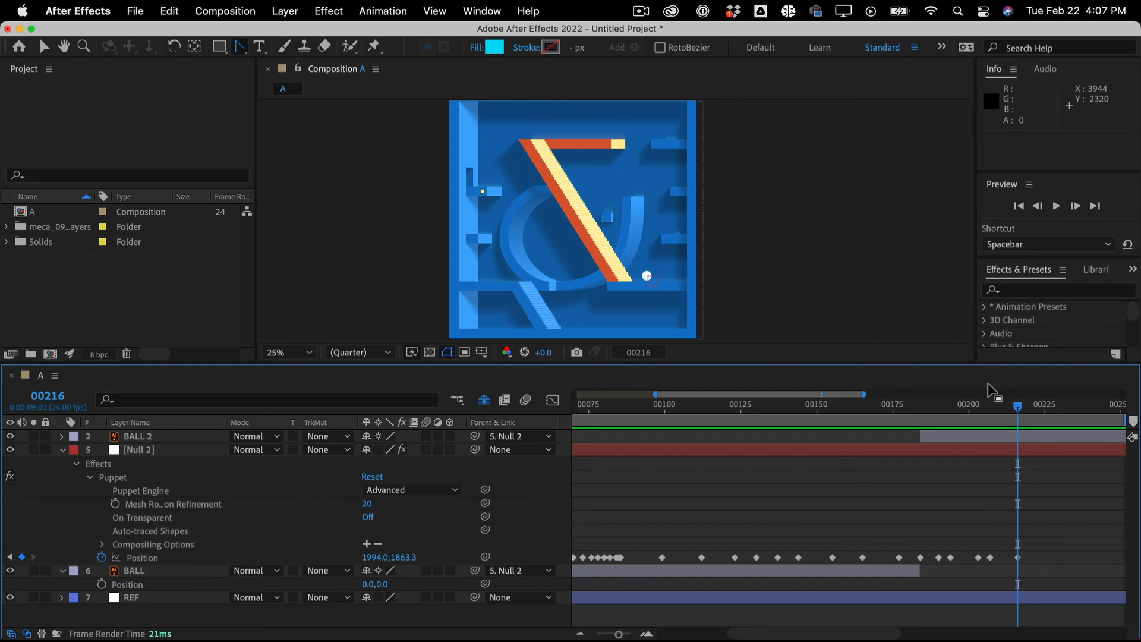
{"action": "key", "text": "period"}
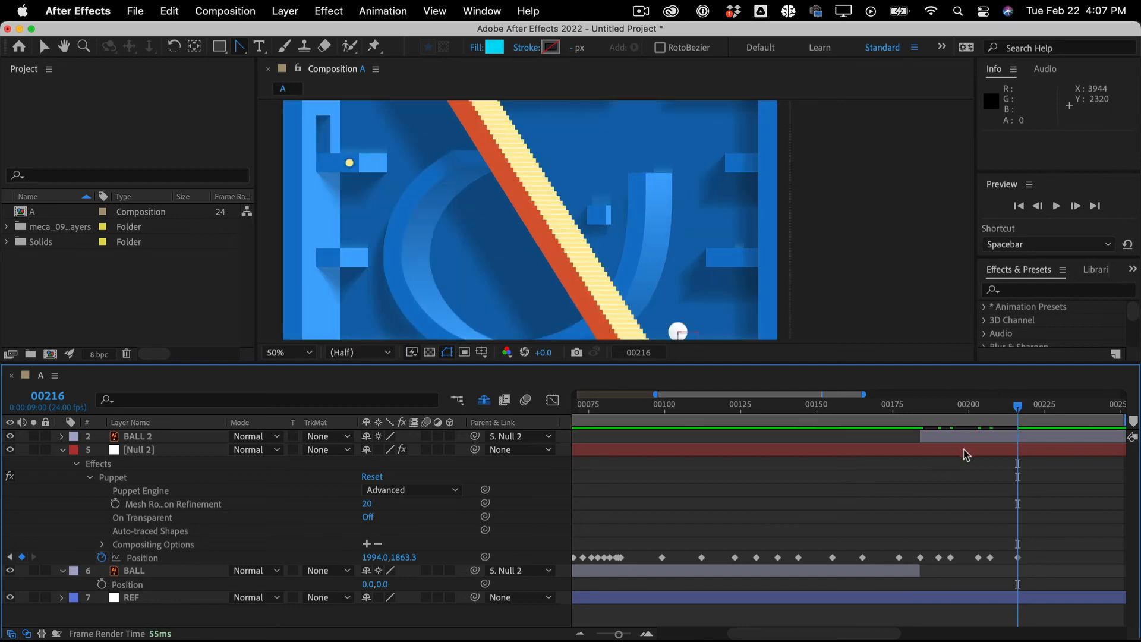
{"action": "left_click", "coordinate": [966, 455]}
{"action": "key", "text": "h"}
{"action": "left_click_drag", "start_coordinate": [719, 296], "coordinate": [586, 244]}
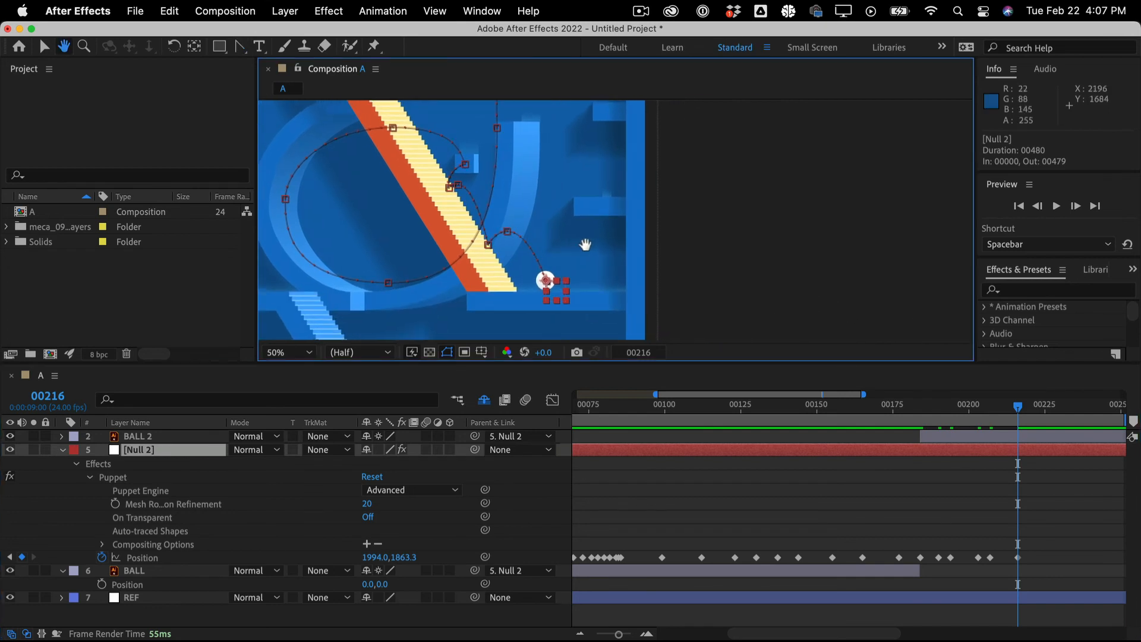
{"action": "key", "text": "g"}
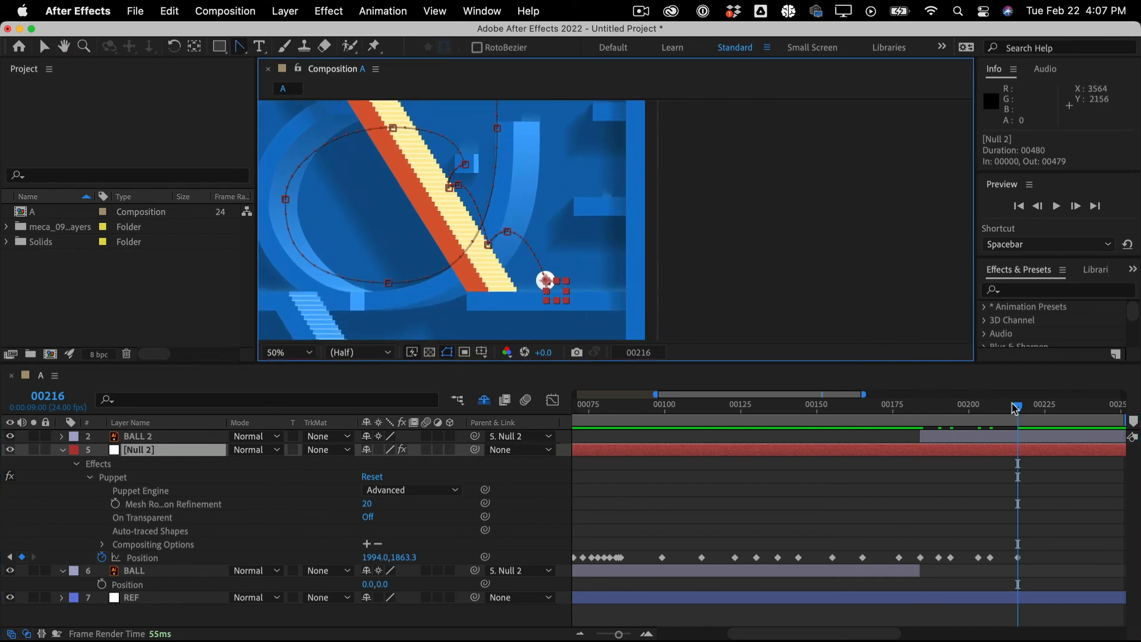
{"action": "left_click_drag", "start_coordinate": [1014, 407], "coordinate": [991, 408]}
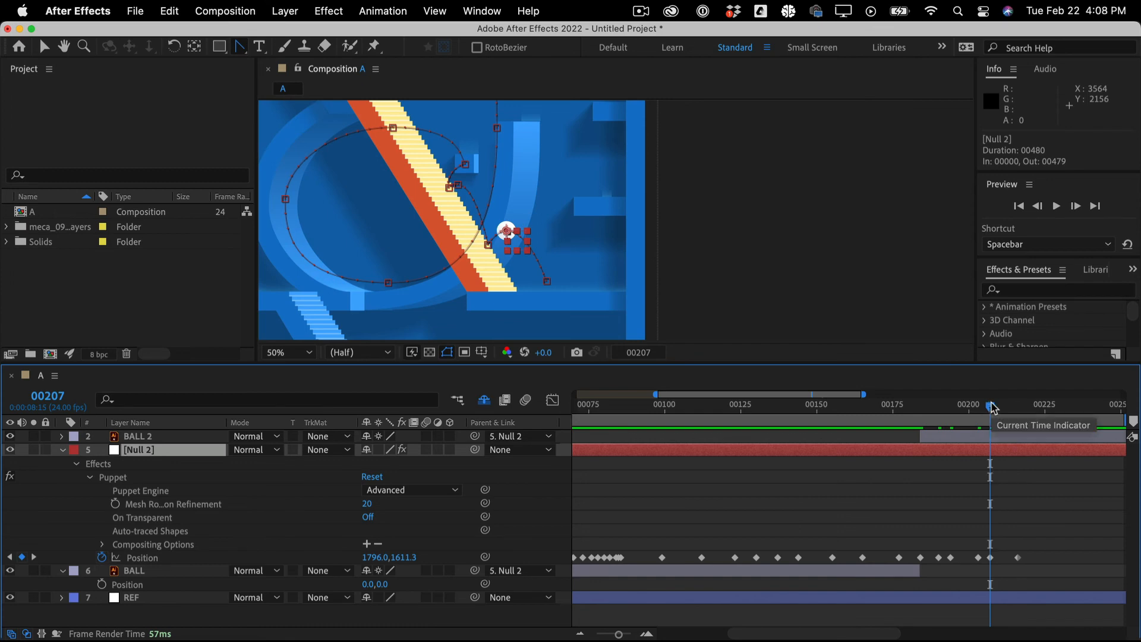
{"action": "key", "text": "space"}
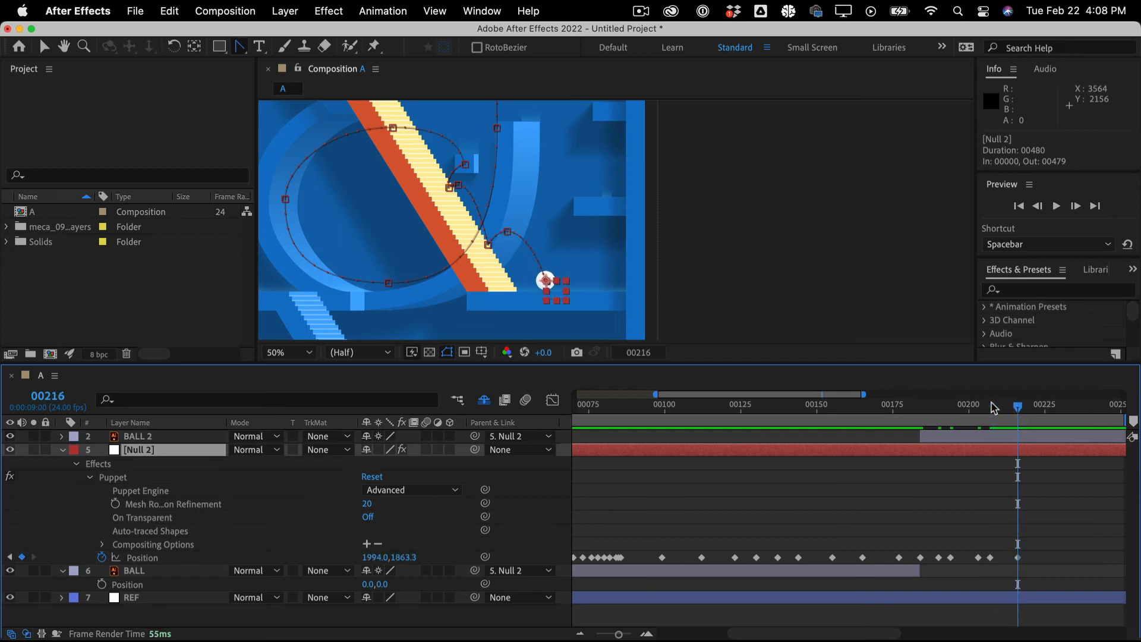
On frame 223, move Null 2 up off the floor to 2102.0, 1723.3 as the third bounce's peak
{"action": "key", "text": "Page_Down"}
{"action": "key", "text": "Page_Down"}
{"action": "key", "text": "Page_Down"}
{"action": "key", "text": "Page_Down"}
{"action": "key", "text": "Page_Down"}
{"action": "key", "text": "Page_Down"}
{"action": "key", "text": "Page_Down"}
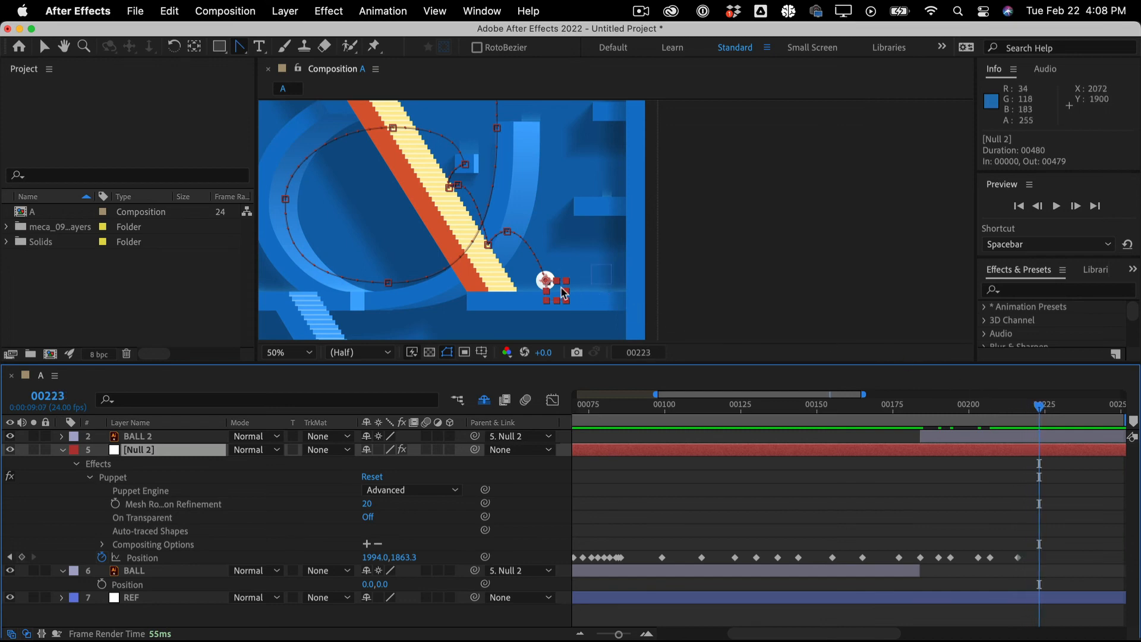
{"action": "left_click_drag", "start_coordinate": [566, 290], "coordinate": [576, 270]}
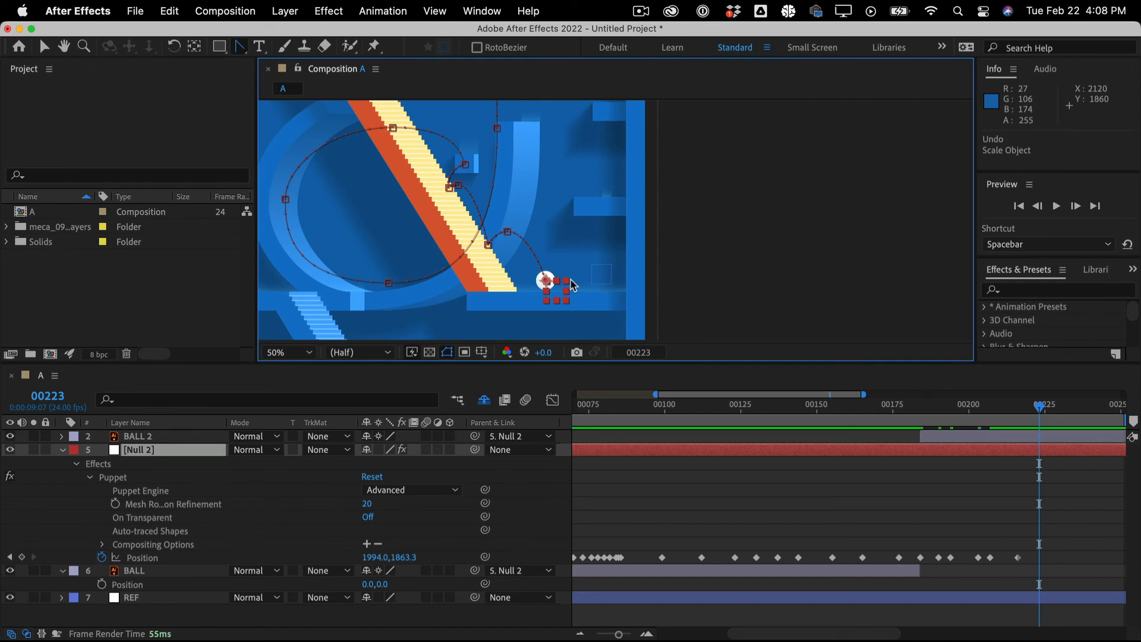
{"action": "key", "text": "="}
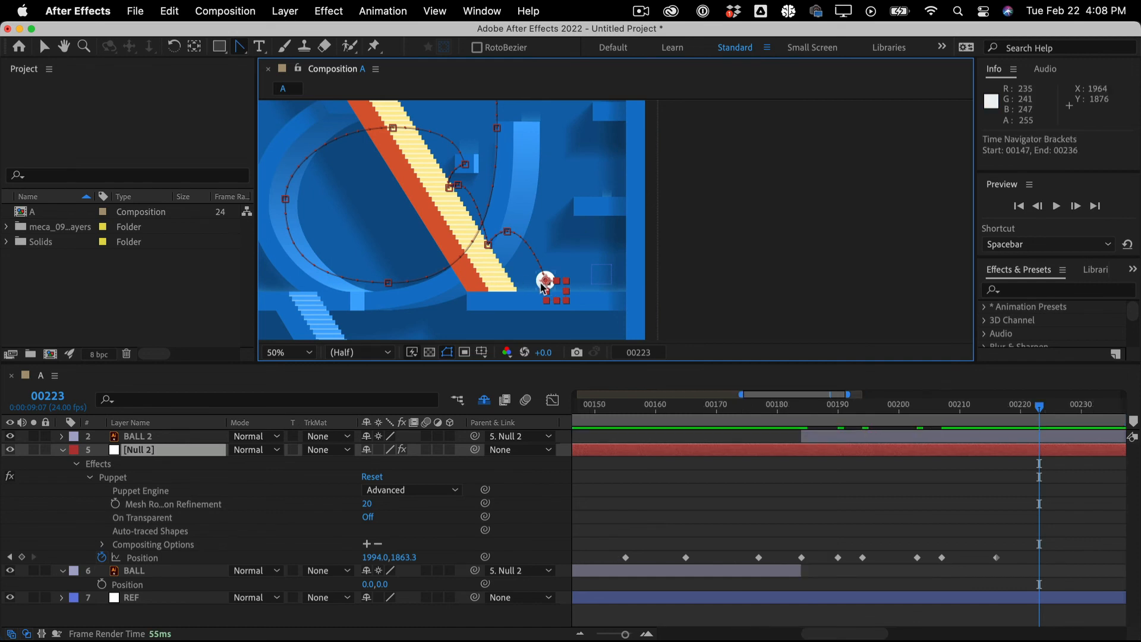
{"action": "left_click", "coordinate": [567, 281]}
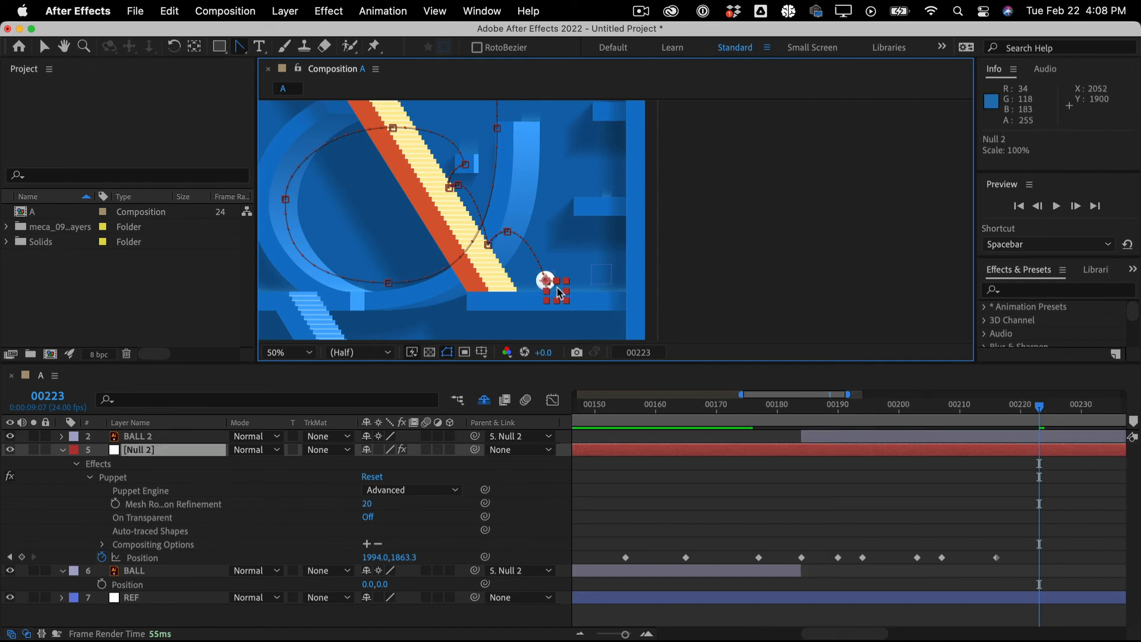
{"action": "left_click_drag", "start_coordinate": [558, 293], "coordinate": [581, 266]}
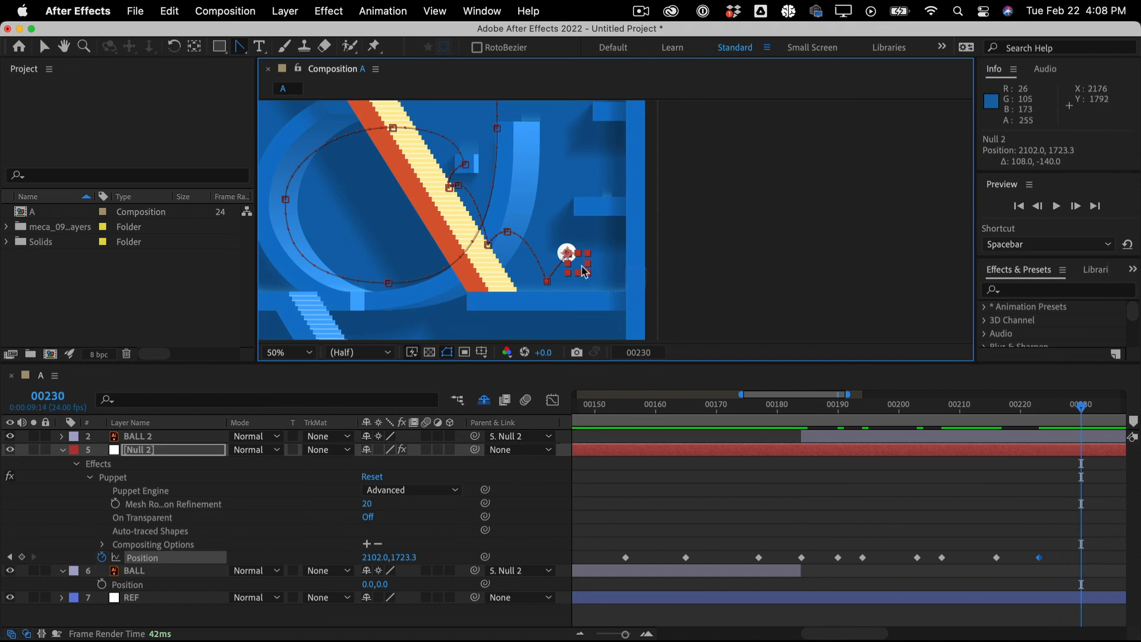
Land the ball back on the floor by placing Null 2 at 2256.0, 1871.3 on frame 230
{"action": "key", "text": "period"}
{"action": "key", "text": "h"}
{"action": "mouse_move", "coordinate": [578, 275]}
{"action": "left_mouse_down"}
{"action": "mouse_move", "coordinate": [569, 173]}
{"action": "mouse_move", "coordinate": [555, 229]}
{"action": "mouse_move", "coordinate": [576, 264]}
{"action": "mouse_move", "coordinate": [599, 267]}
{"action": "left_mouse_up"}
{"action": "key", "text": "g"}
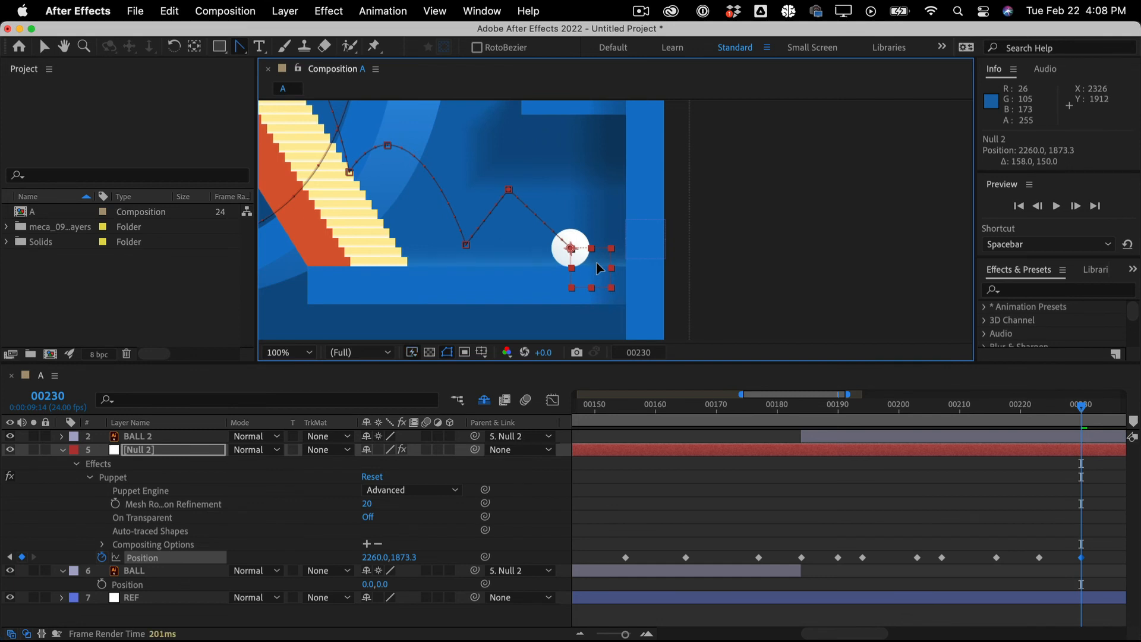
{"action": "left_click_drag", "start_coordinate": [597, 264], "coordinate": [594, 261]}
Speed up the third bounce by moving its peak keyframe to frame 221 and its landing keyframe to frame 226
{"action": "left_click_drag", "start_coordinate": [1081, 407], "coordinate": [995, 419]}
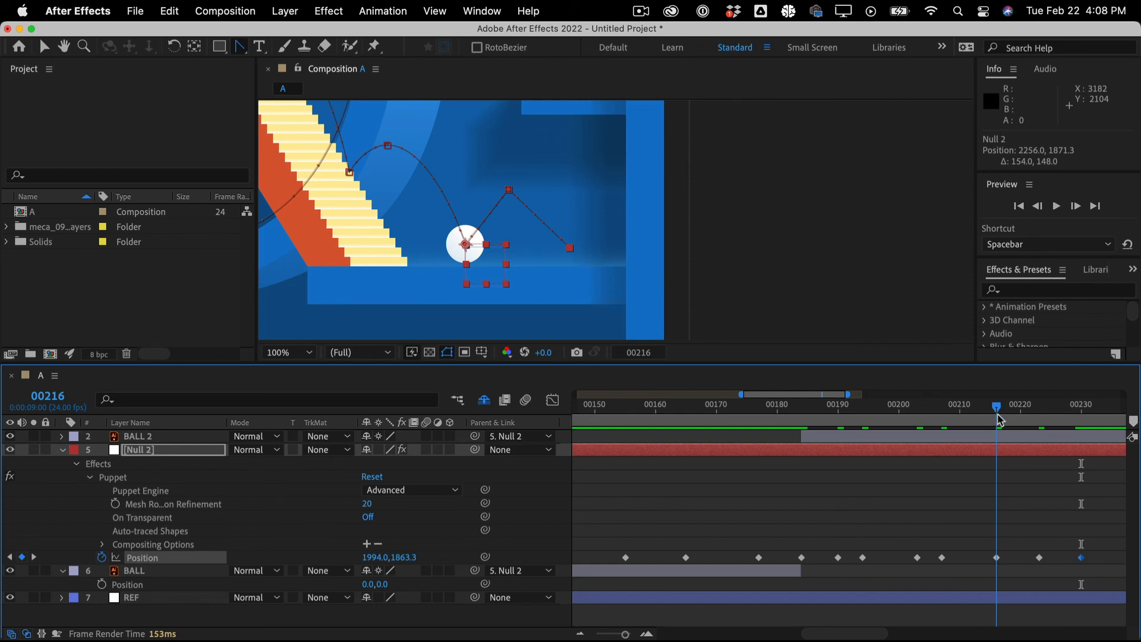
{"action": "left_click_drag", "start_coordinate": [1002, 418], "coordinate": [1027, 411]}
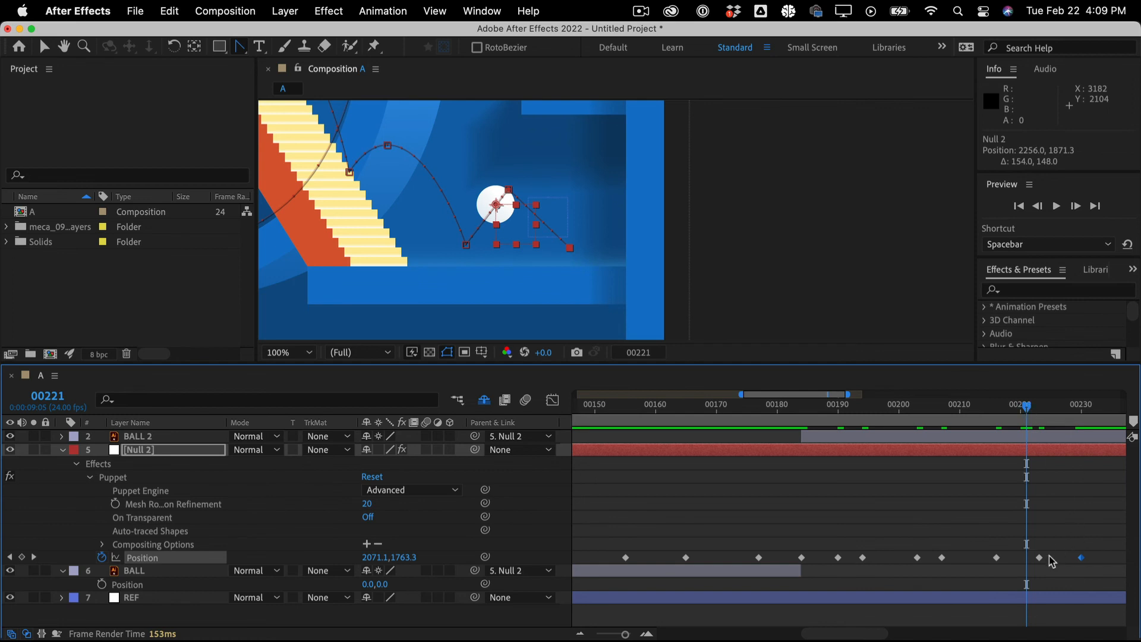
{"action": "left_click_drag", "start_coordinate": [1039, 557], "coordinate": [1028, 560]}
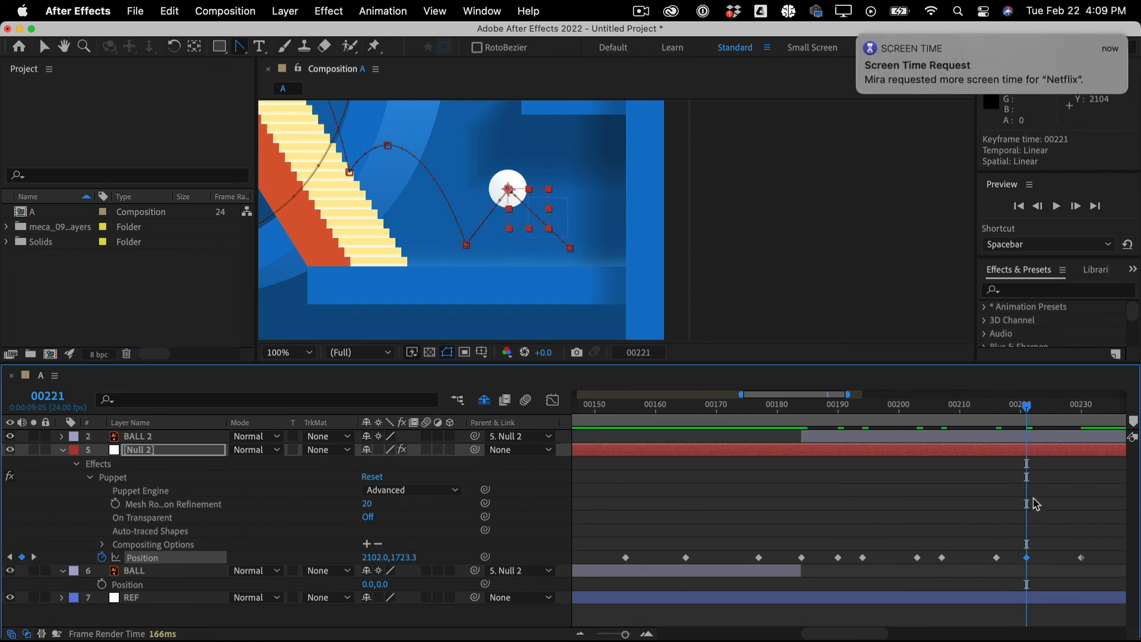
{"action": "left_click_drag", "start_coordinate": [1030, 414], "coordinate": [1058, 411]}
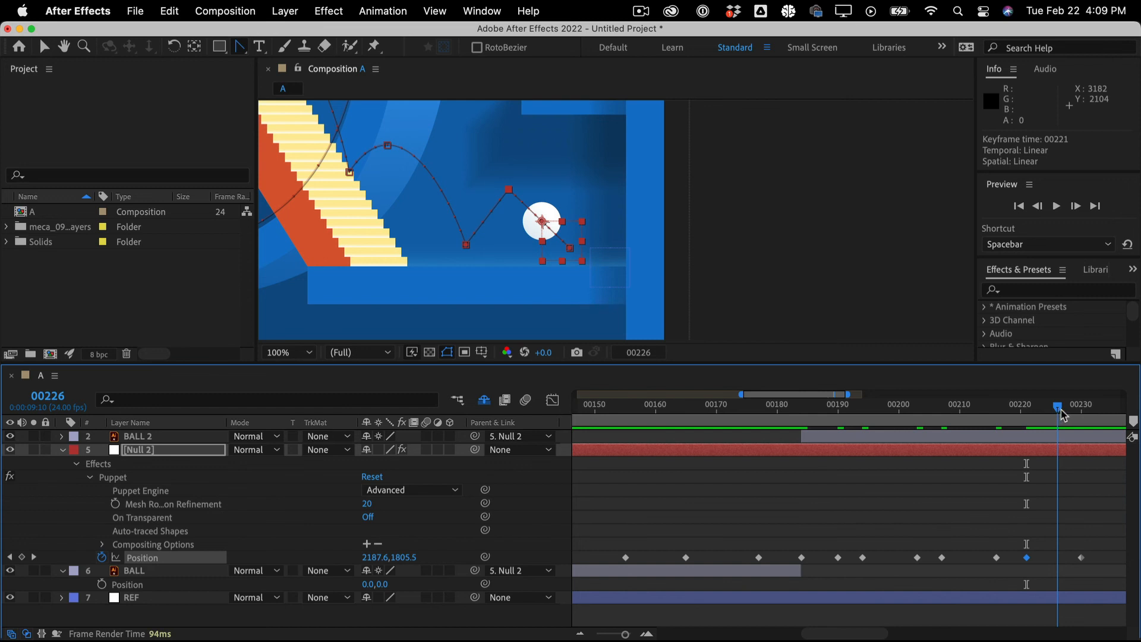
{"action": "left_click_drag", "start_coordinate": [1083, 559], "coordinate": [1061, 563]}
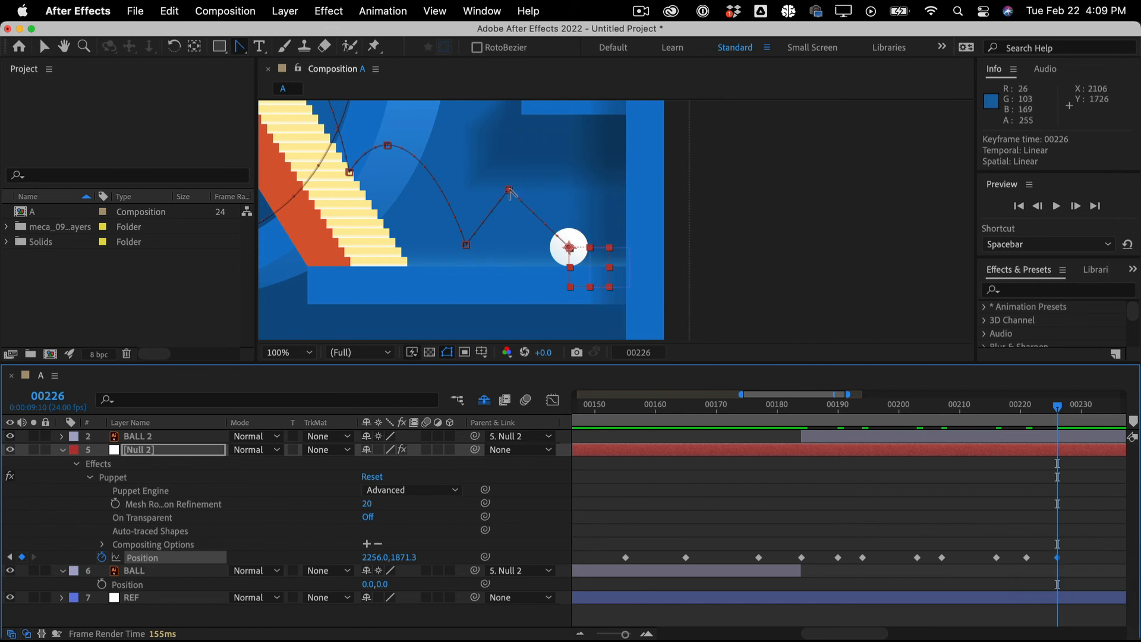
Round the third bounce's peak with handles, extending the outgoing one to 2180.0, 1722.0, and shift the peak point to 2122.0, 1743.3
{"action": "left_click", "coordinate": [509, 190]}
{"action": "left_click_drag", "start_coordinate": [510, 192], "coordinate": [539, 191]}
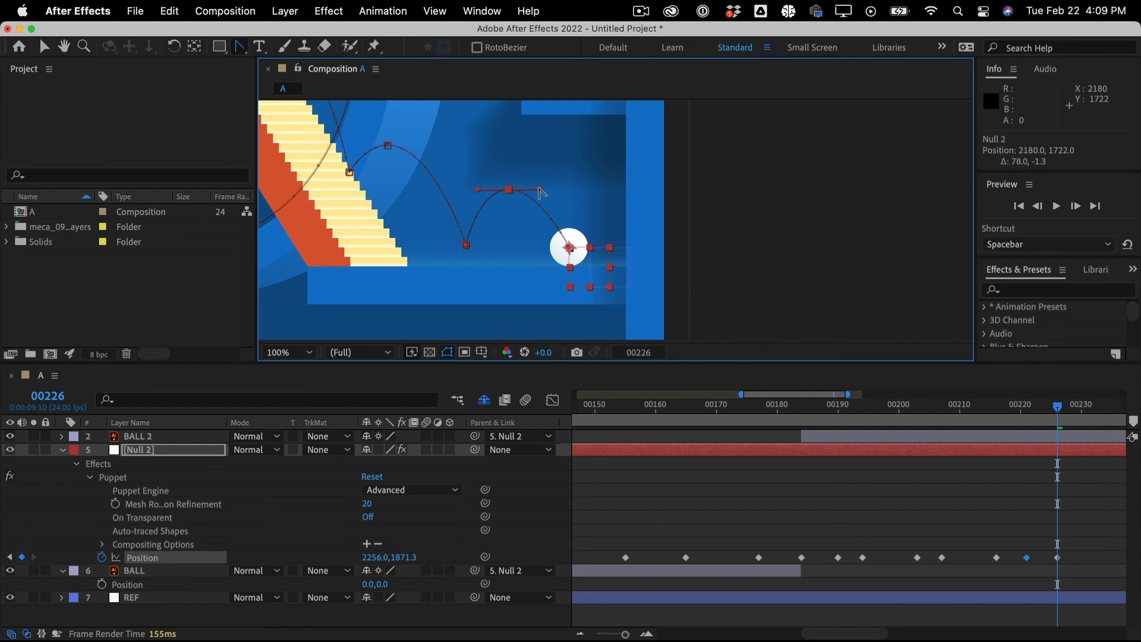
{"action": "key", "text": "v"}
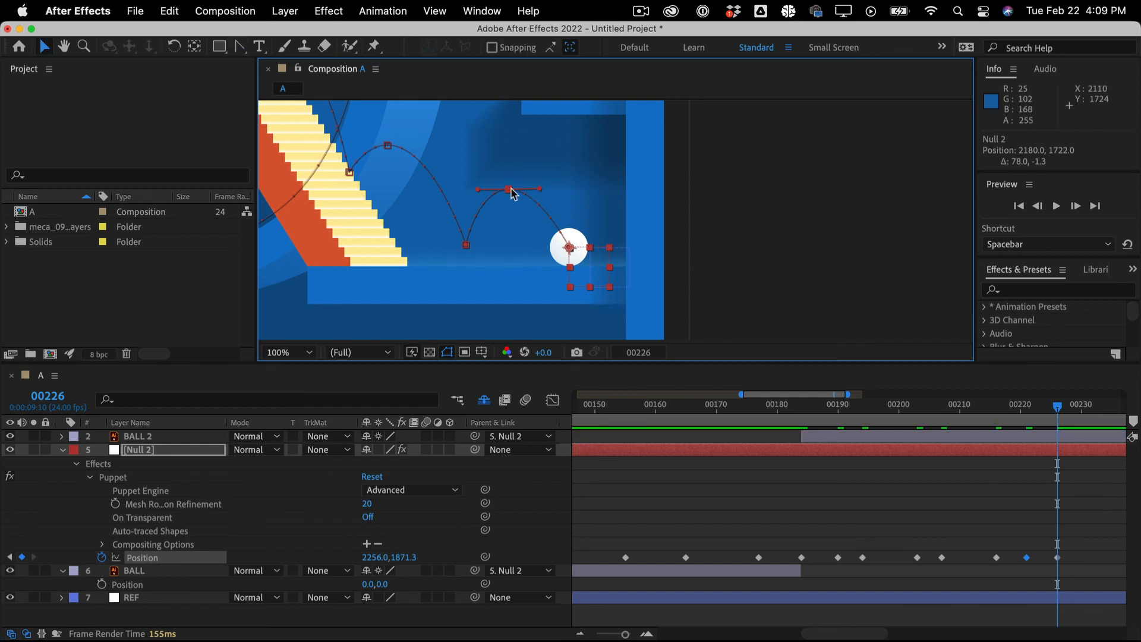
{"action": "left_click_drag", "start_coordinate": [510, 190], "coordinate": [519, 196]}
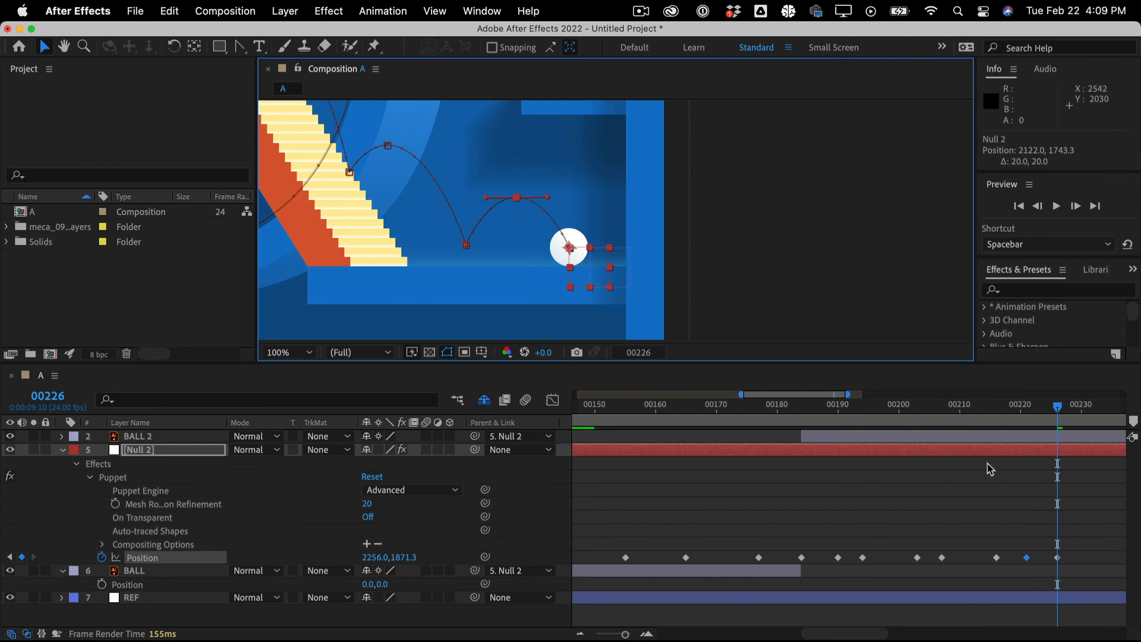
Preview the bounces from frame 198
{"action": "left_click_drag", "start_coordinate": [1010, 405], "coordinate": [886, 406]}
{"action": "key", "text": "space"}
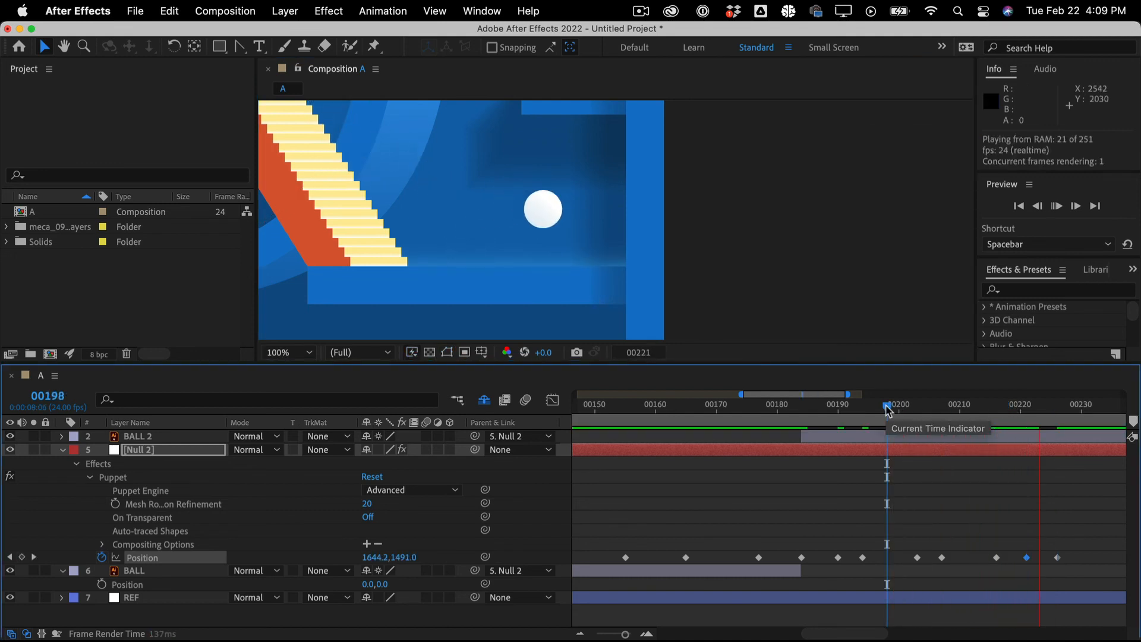
{"action": "key", "text": "space"}
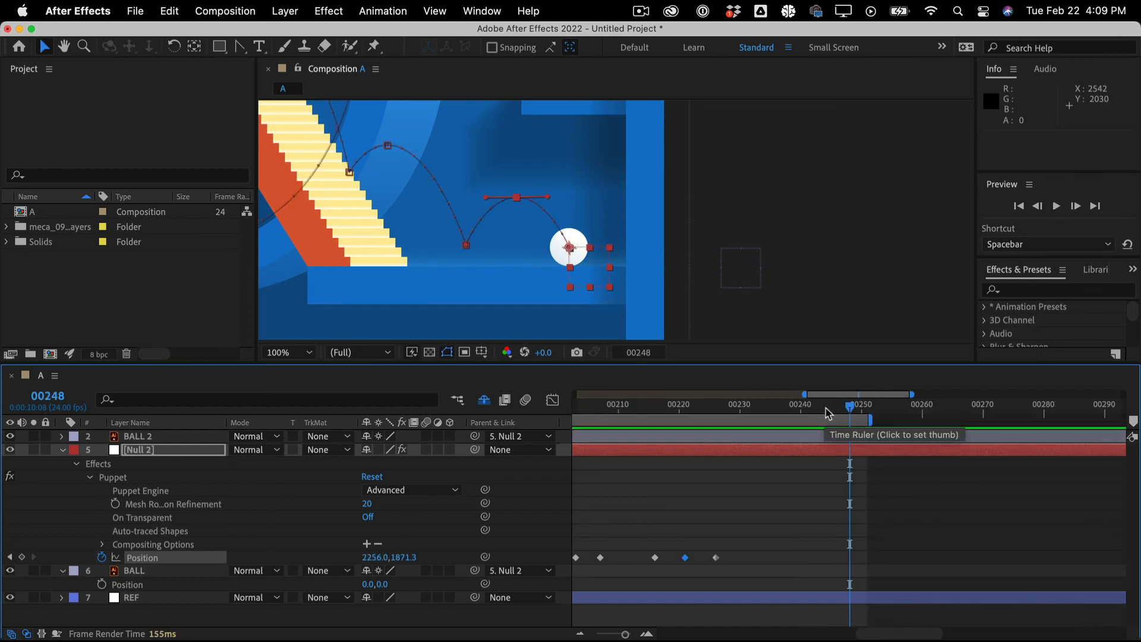
Set the work area to start at frame 177 and preview the ball bouncing down the stairs onto the floor
{"action": "left_click_drag", "start_coordinate": [756, 408], "coordinate": [670, 416]}
{"action": "key", "text": "b"}
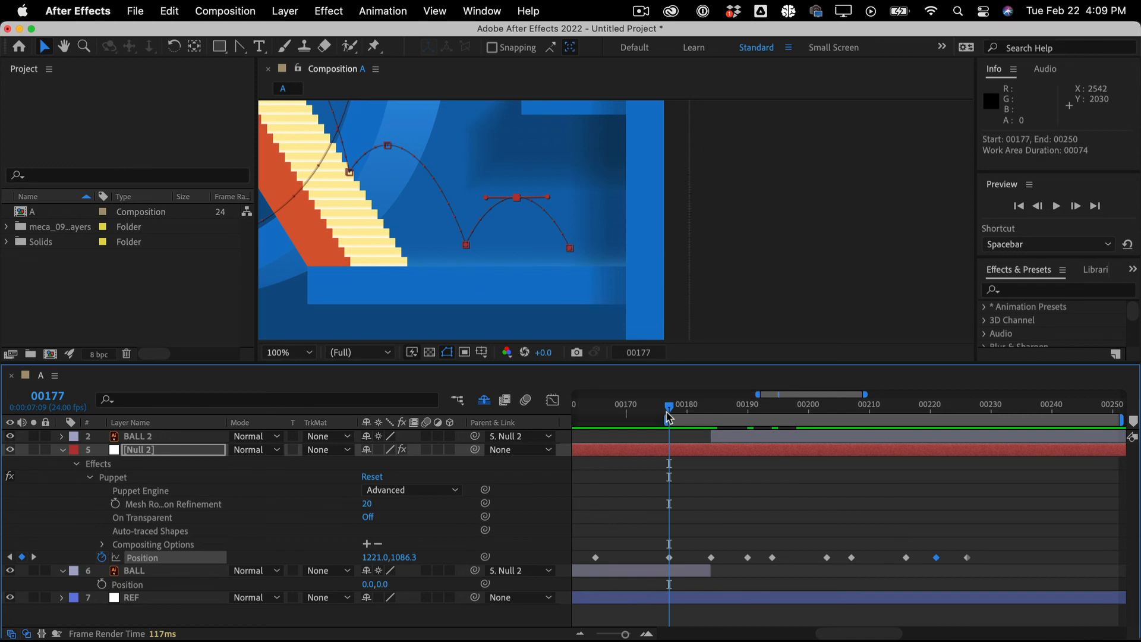
{"action": "key", "text": "minus"}
{"action": "key", "text": "minus"}
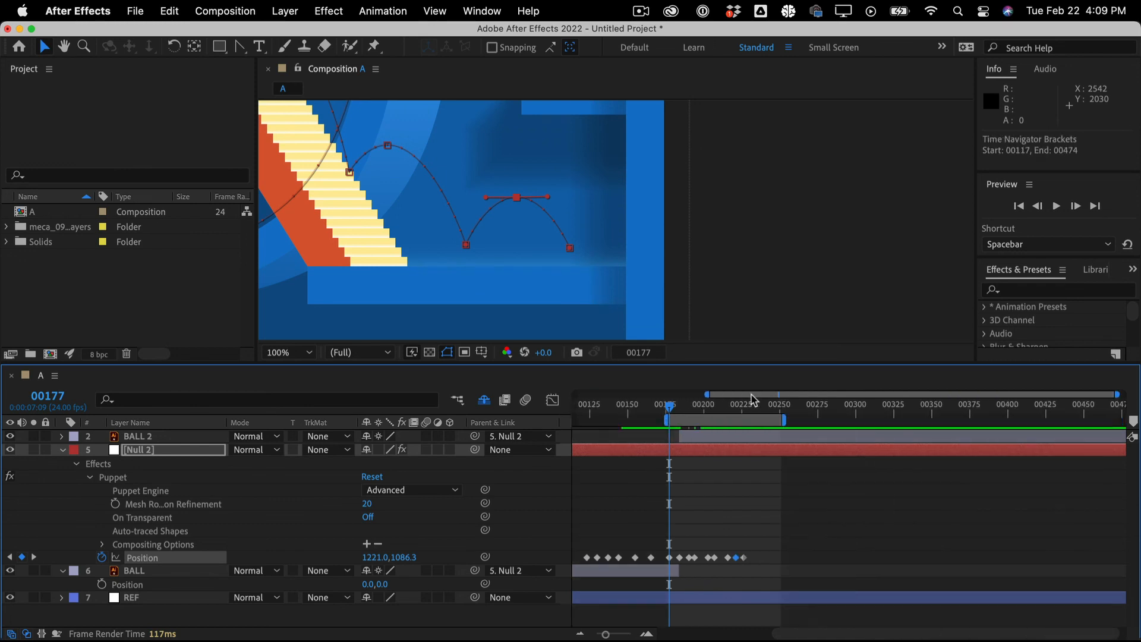
{"action": "key", "text": "space"}
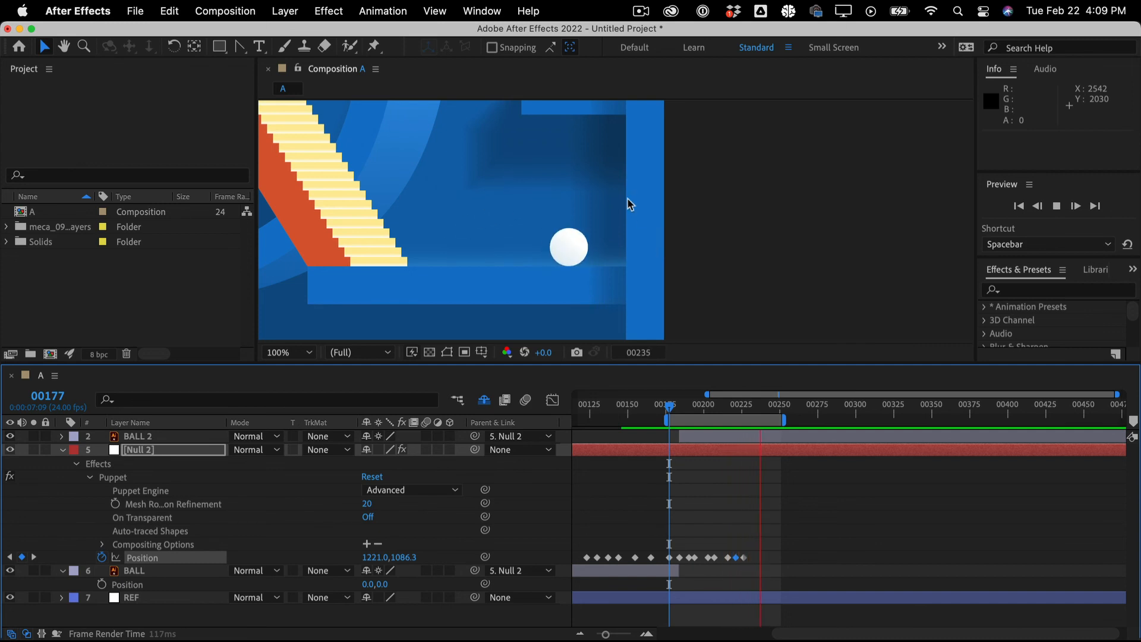
{"action": "key", "text": "space"}
On frame 221, undo the accidental move of the ball and lock the BALL 2 layer
{"action": "left_click_drag", "start_coordinate": [527, 161], "coordinate": [648, 242]}
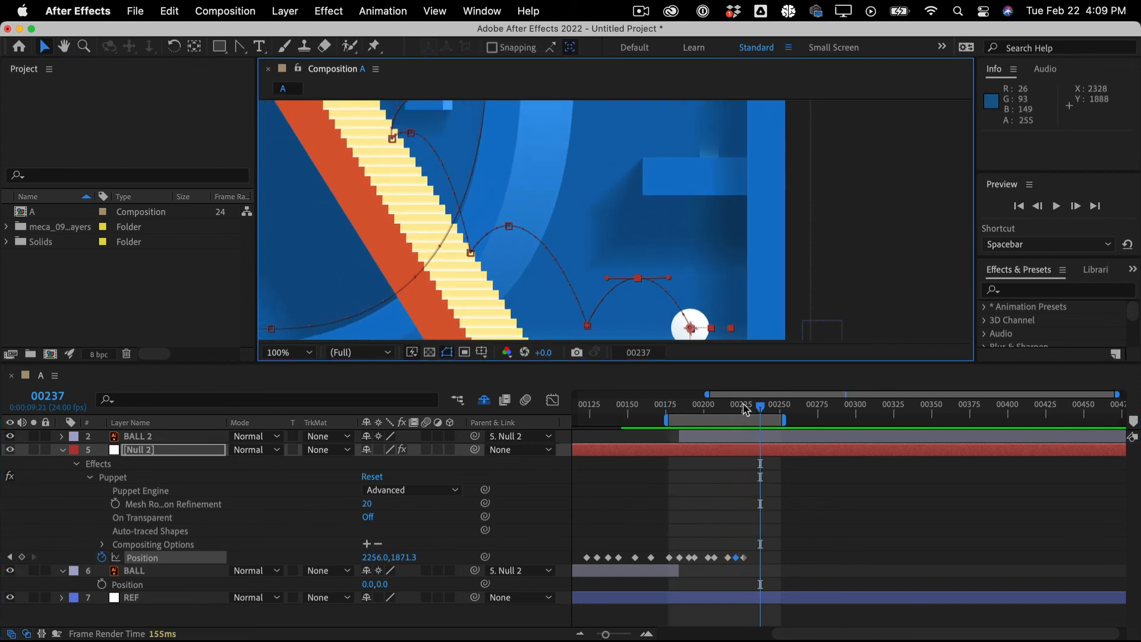
{"action": "mouse_move", "coordinate": [744, 409]}
{"action": "left_mouse_down"}
{"action": "mouse_move", "coordinate": [726, 409]}
{"action": "mouse_move", "coordinate": [737, 414]}
{"action": "left_mouse_up"}
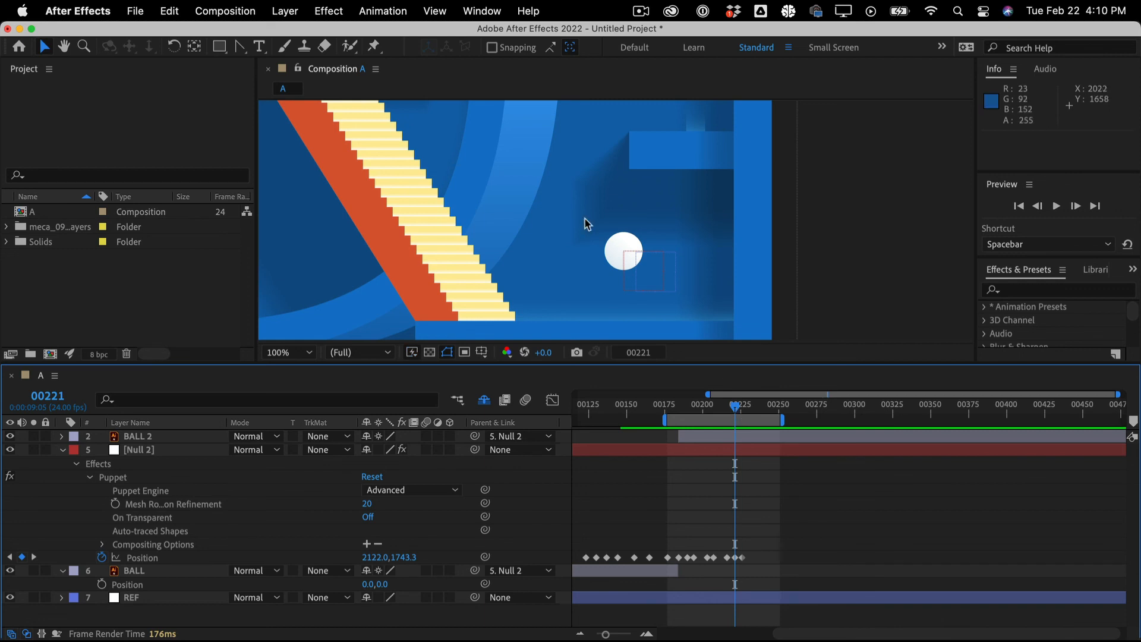
{"action": "left_click_drag", "start_coordinate": [630, 269], "coordinate": [635, 272]}
{"action": "key", "text": "super+z"}
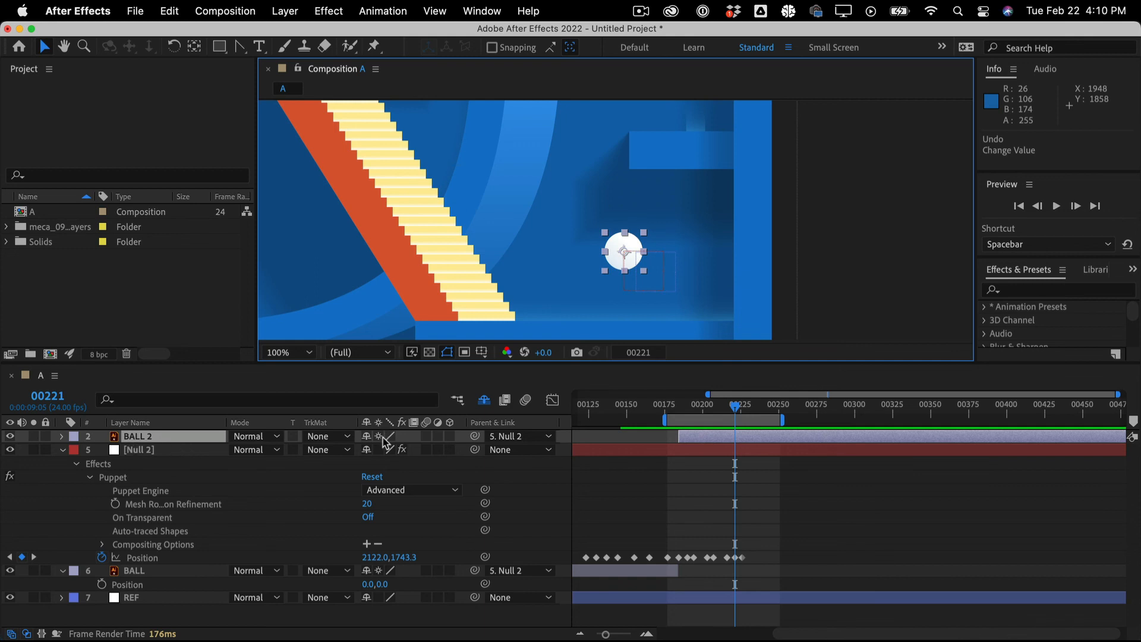
{"action": "left_click", "coordinate": [45, 435]}
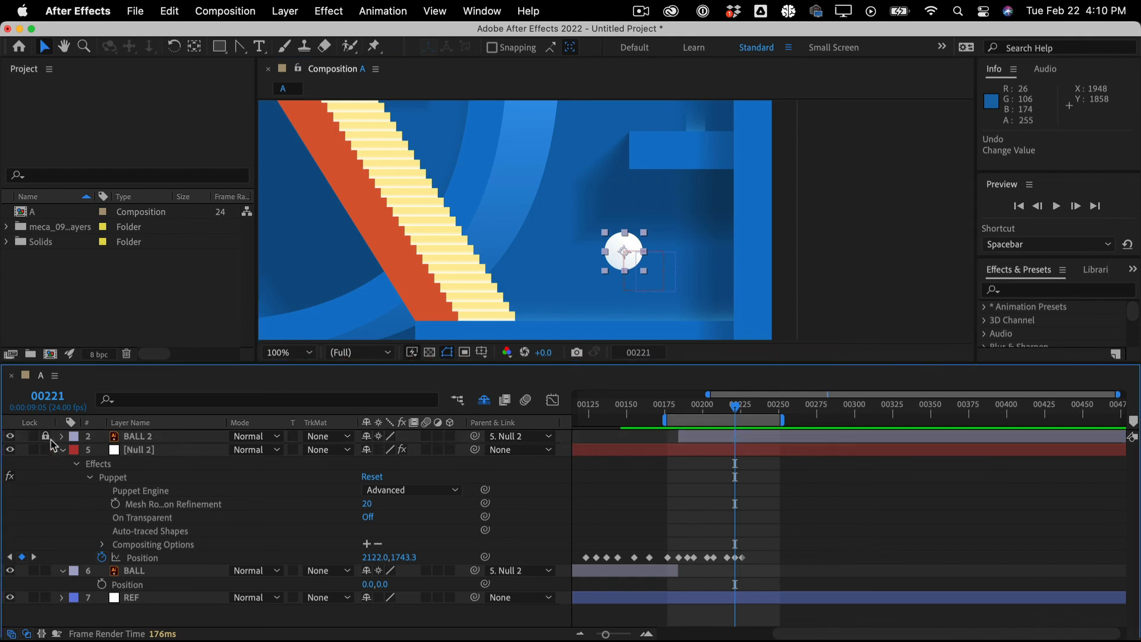
Widen Null 2's third bounce by moving its peak to 2154.0, 1743.3 and its landing point to 2320.0, 1871.3, and check frames 221 to 226
{"action": "left_click", "coordinate": [138, 450]}
{"action": "left_click_drag", "start_coordinate": [622, 278], "coordinate": [701, 303]}
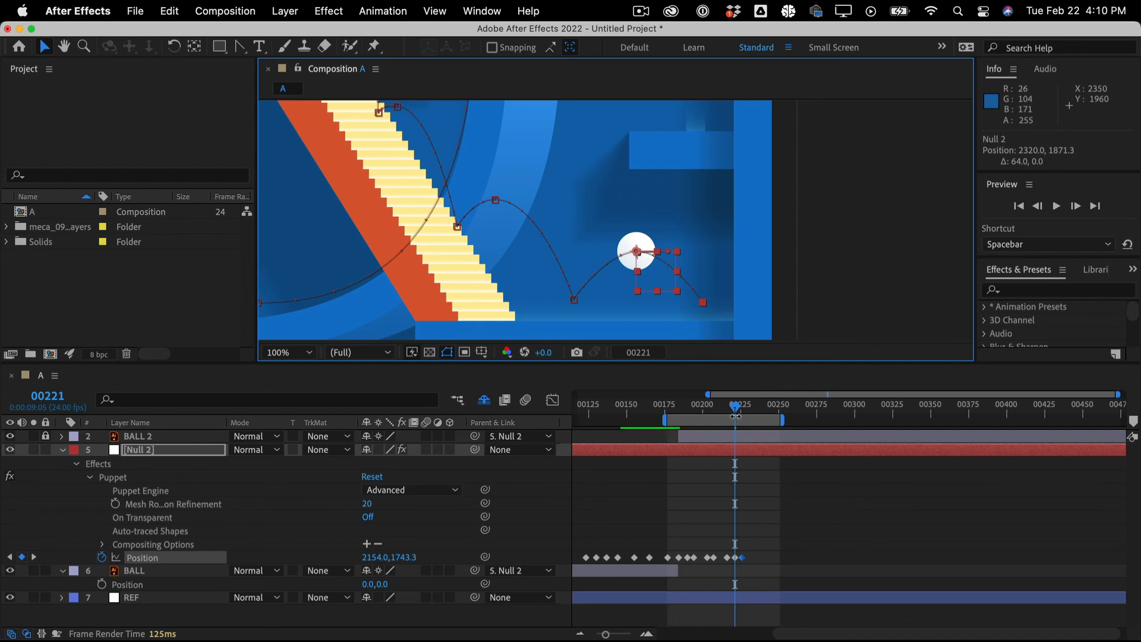
{"action": "left_click_drag", "start_coordinate": [737, 410], "coordinate": [743, 409]}
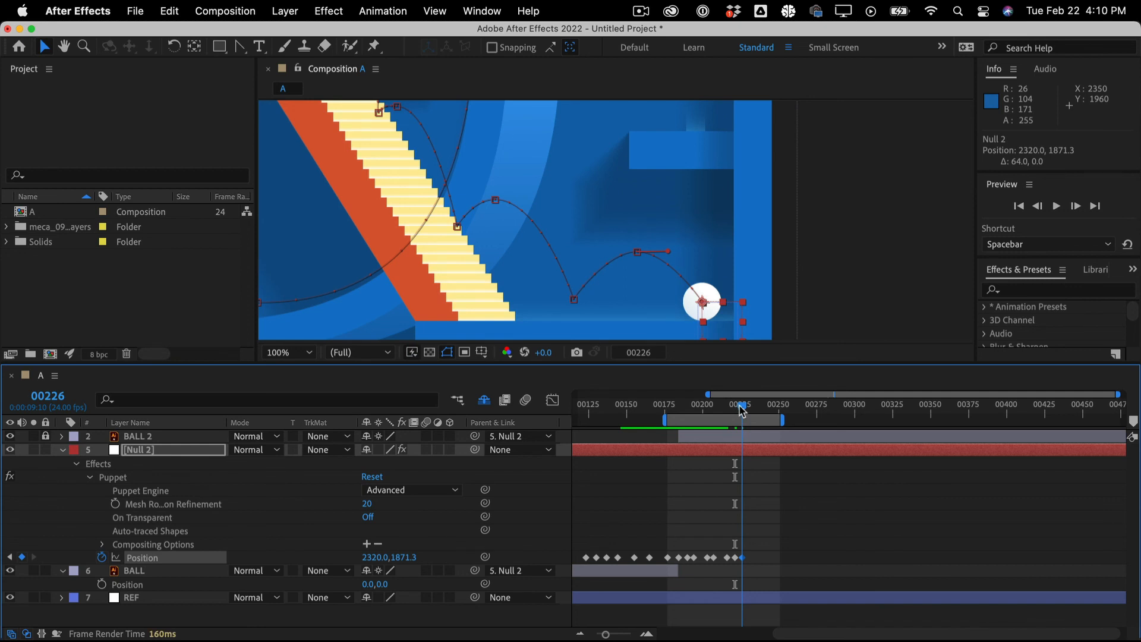
{"action": "left_click_drag", "start_coordinate": [742, 410], "coordinate": [735, 410]}
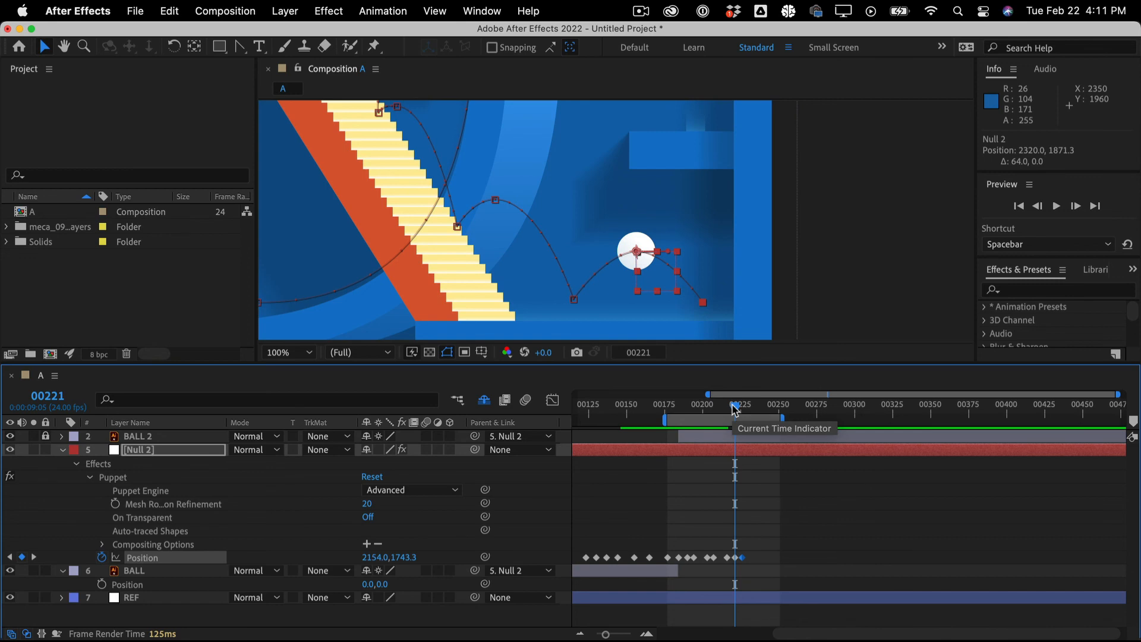
{"action": "left_click_drag", "start_coordinate": [740, 407], "coordinate": [736, 407]}
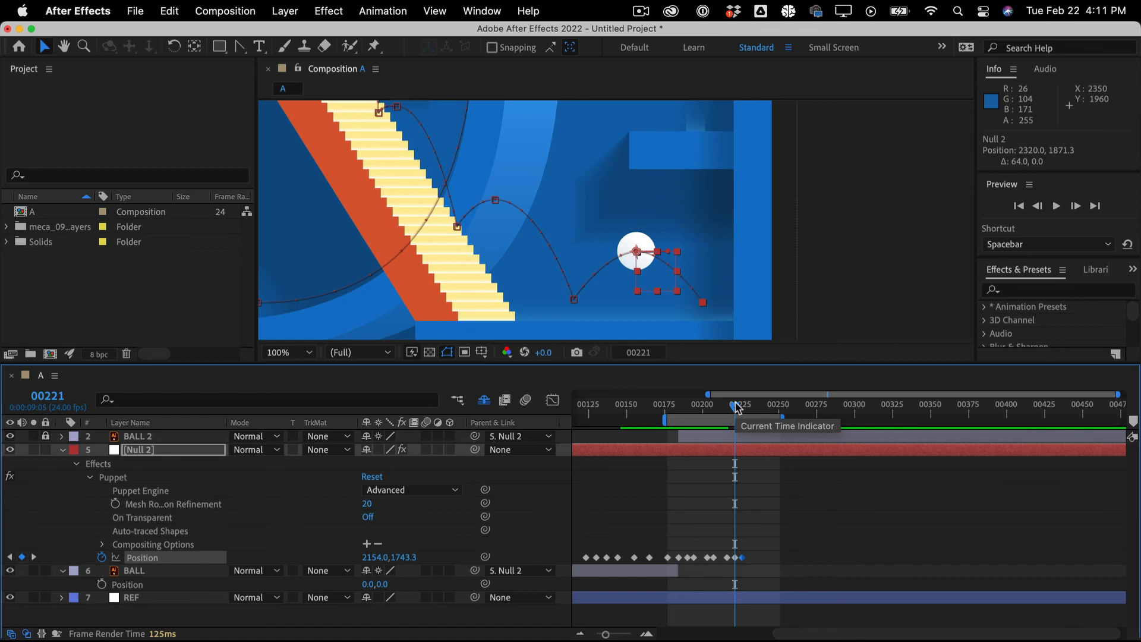
Add a smaller last bounce past the wall, placing Null 2 at 2412.0, 1805.3 on frame 230 and 2494.0, 1869.3 on frame 234
{"action": "key", "text": "space"}
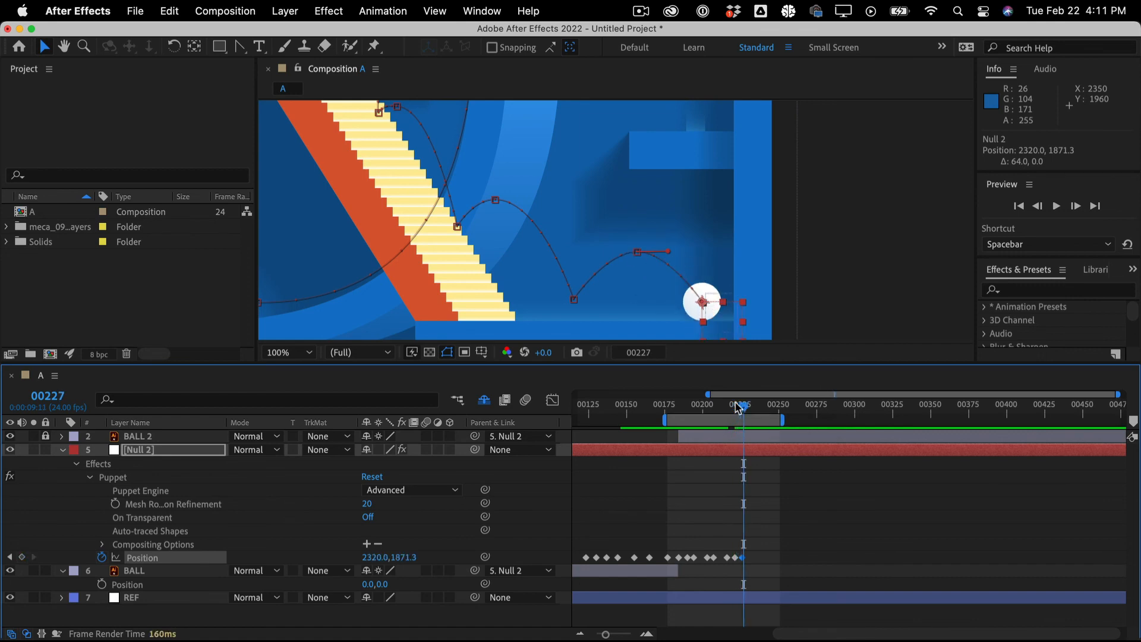
{"action": "left_click_drag", "start_coordinate": [729, 318], "coordinate": [764, 293]}
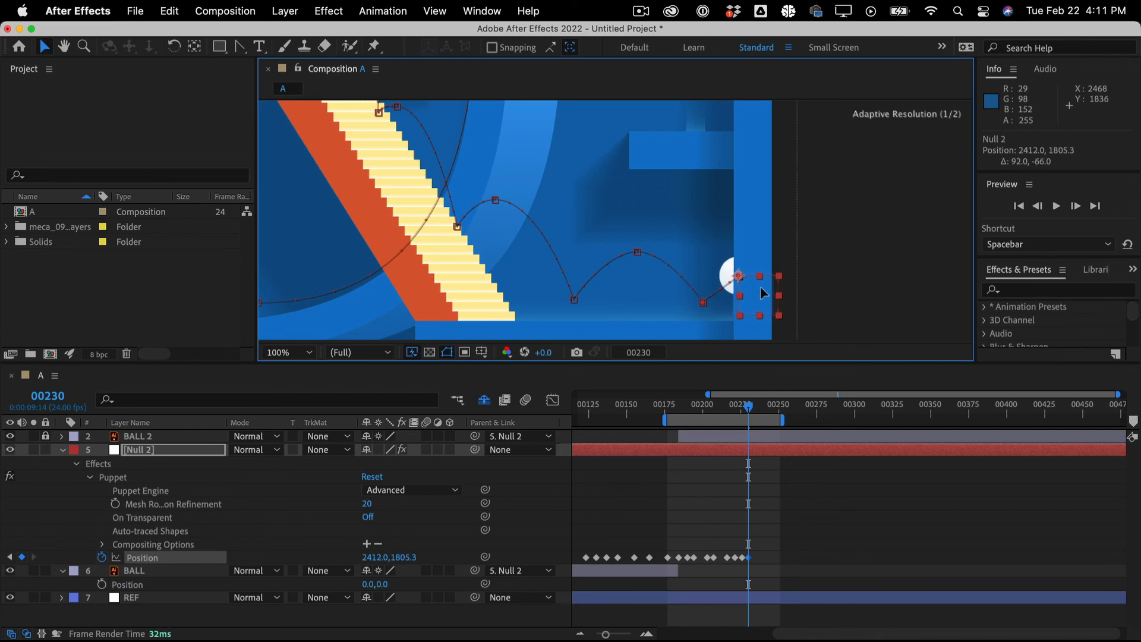
{"action": "key", "text": "Page_Down"}
{"action": "key", "text": "Page_Down"}
{"action": "key", "text": "Page_Down"}
{"action": "key", "text": "Page_Down"}
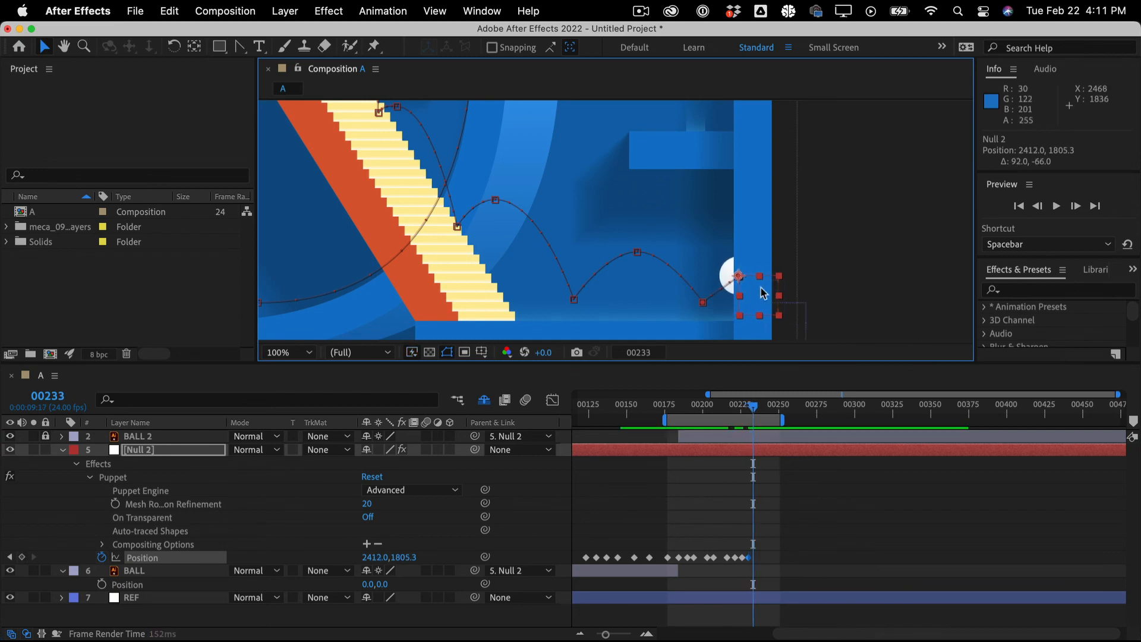
{"action": "left_click_drag", "start_coordinate": [763, 288], "coordinate": [796, 316]}
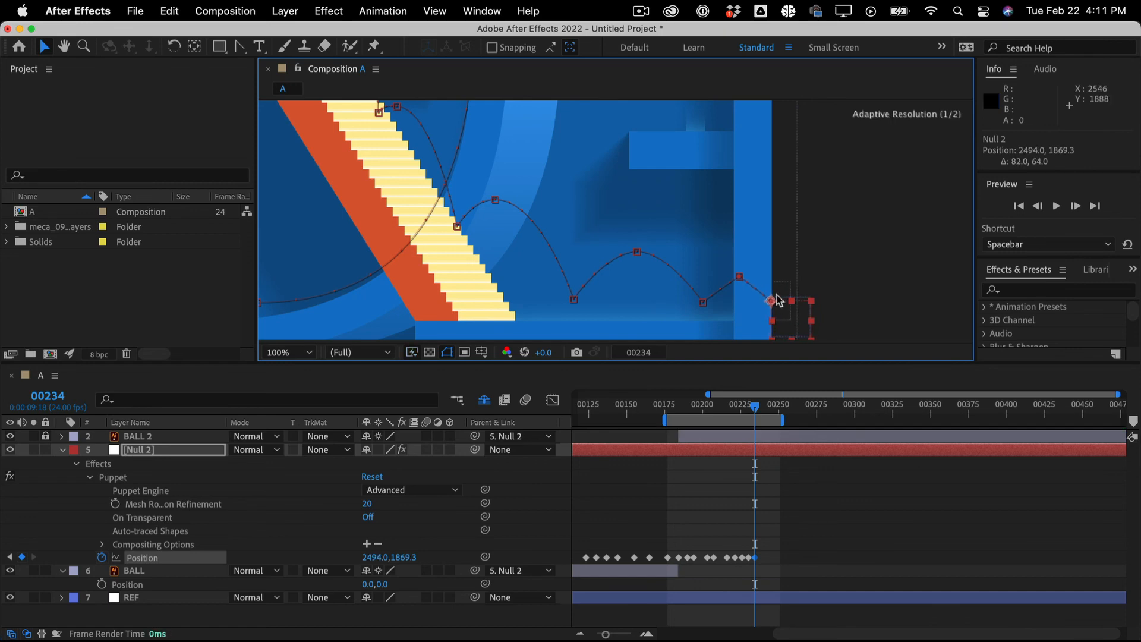
Curve the last bounce's peak at frame 230 with horizontal handles, extending the outgoing handle to 2464.0, 1804.0
{"action": "left_click", "coordinate": [239, 47]}
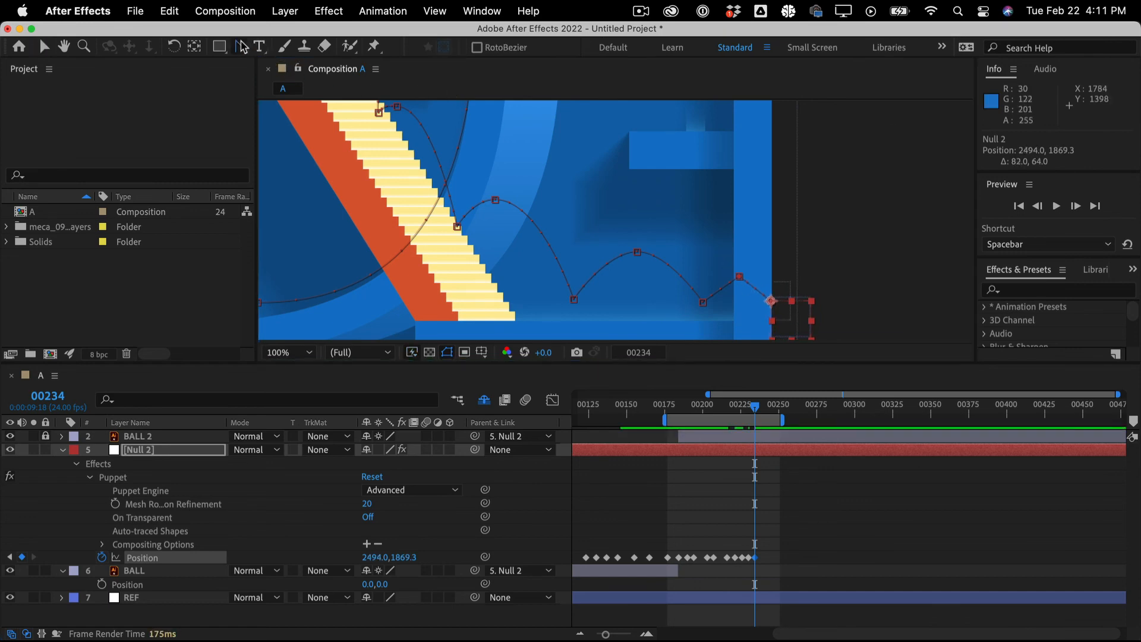
{"action": "left_click_drag", "start_coordinate": [739, 277], "coordinate": [766, 277]}
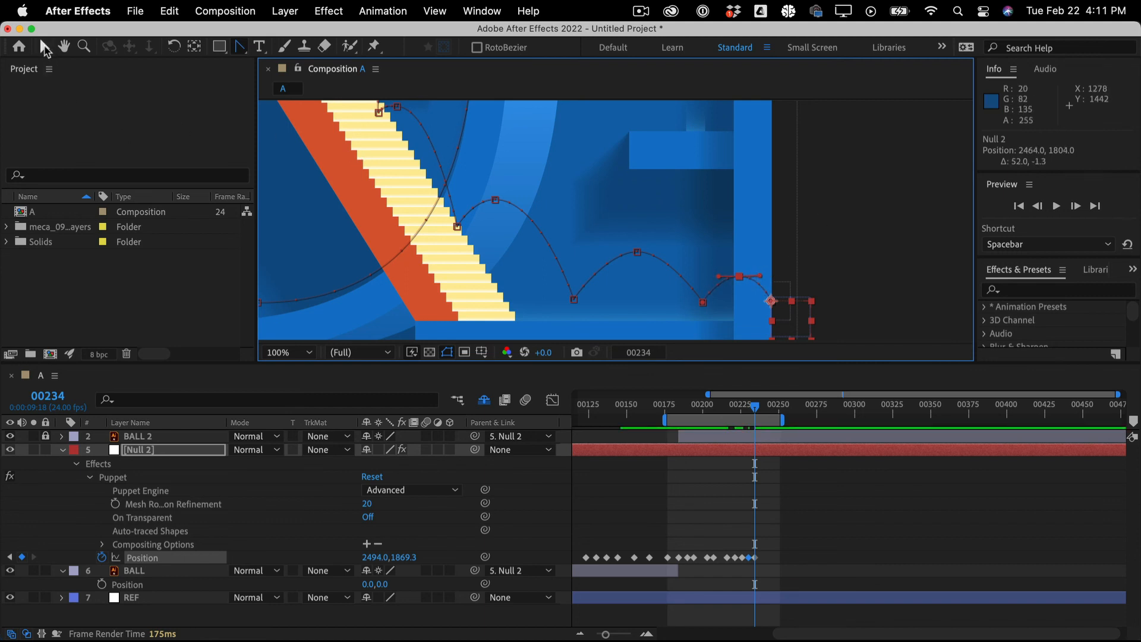
{"action": "left_click", "coordinate": [45, 48]}
Deselect Null 2 and extend the work area back to the beginning so it covers frames 0 to 250
{"action": "left_click", "coordinate": [834, 240]}
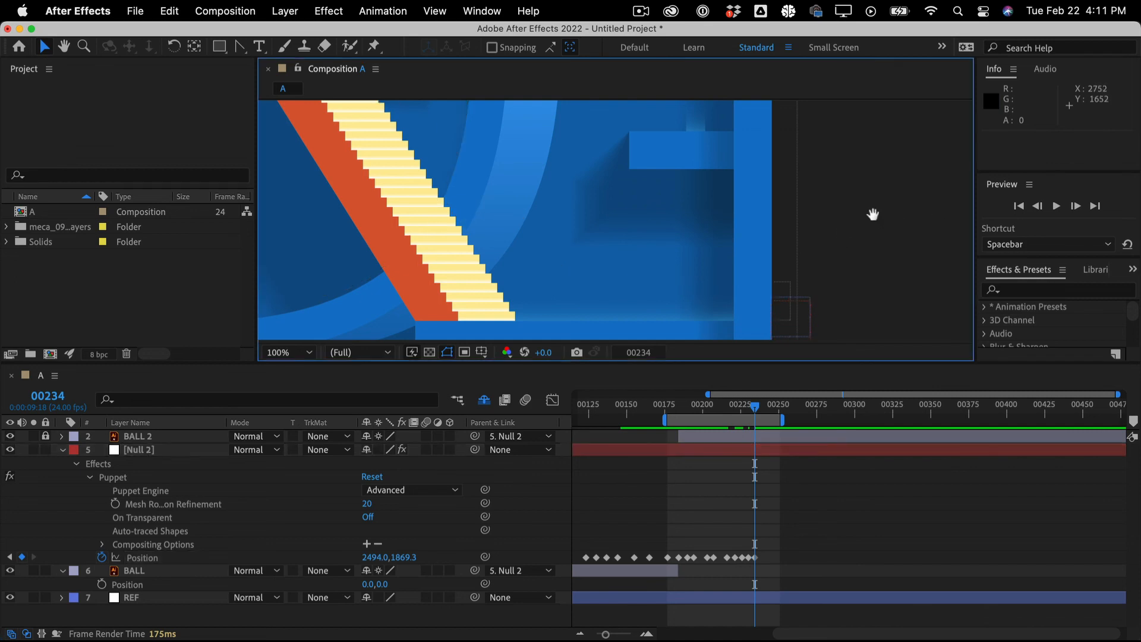
{"action": "scroll", "coordinate": [965, 327], "scroll_direction": "up", "scroll_amount": 5}
{"action": "scroll", "coordinate": [965, 327], "scroll_direction": "left", "scroll_amount": 4}
{"action": "key", "text": "comma"}
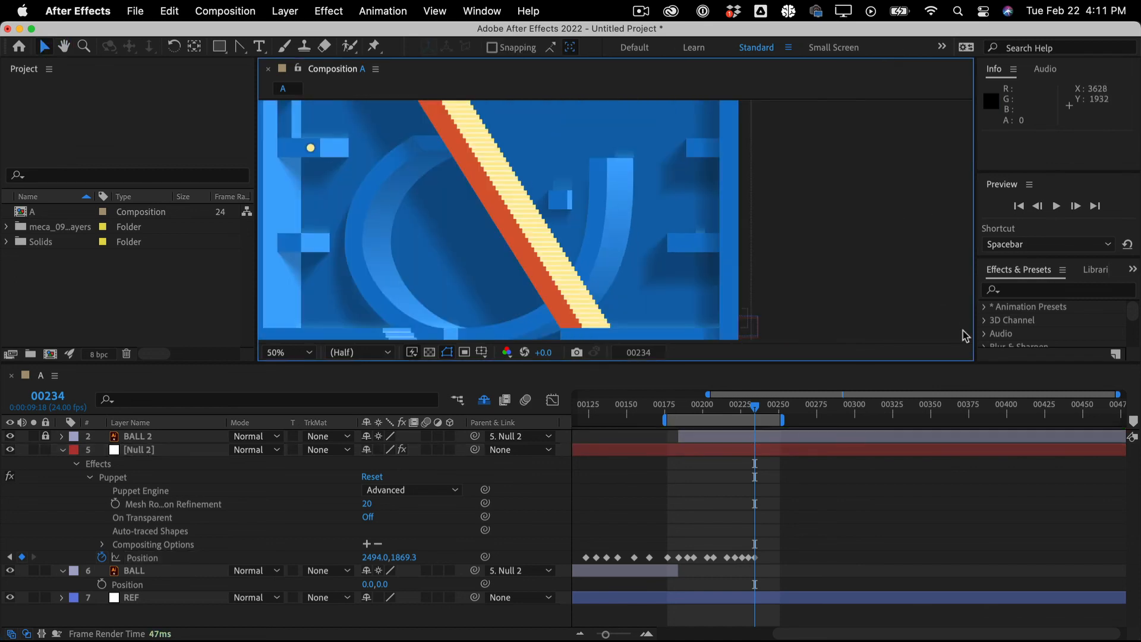
{"action": "key", "text": "space"}
{"action": "left_click_drag", "start_coordinate": [802, 240], "coordinate": [897, 360]}
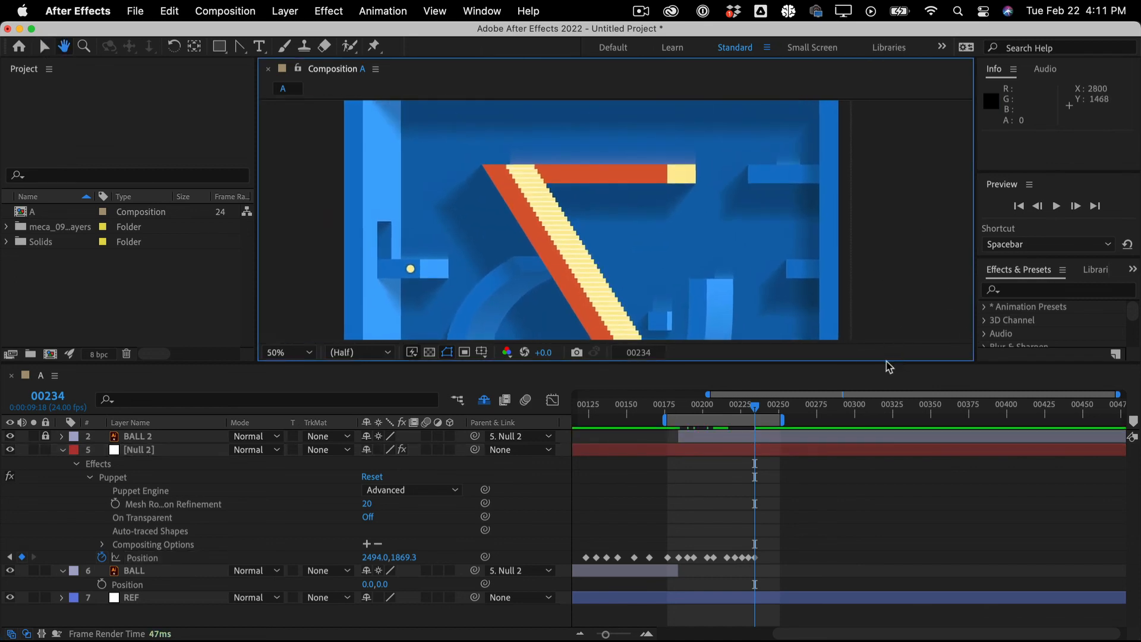
{"action": "left_click_drag", "start_coordinate": [664, 420], "coordinate": [525, 406]}
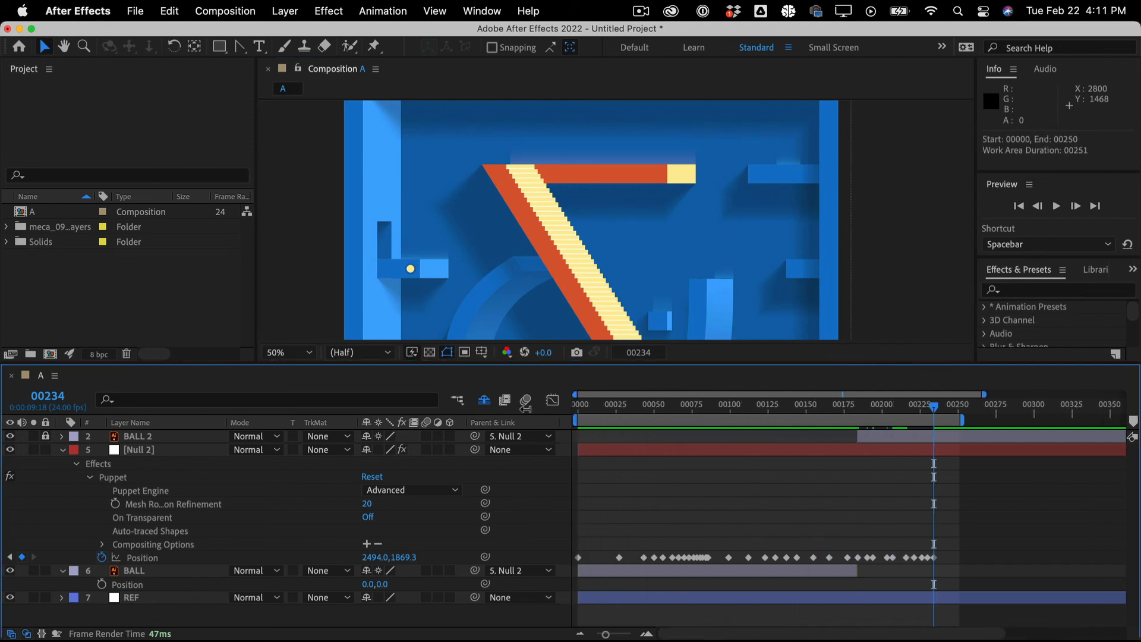
Enlarge the composition view and preview the whole ball animation from frame 0, checking its timing
{"action": "left_click_drag", "start_coordinate": [665, 410], "coordinate": [499, 404]}
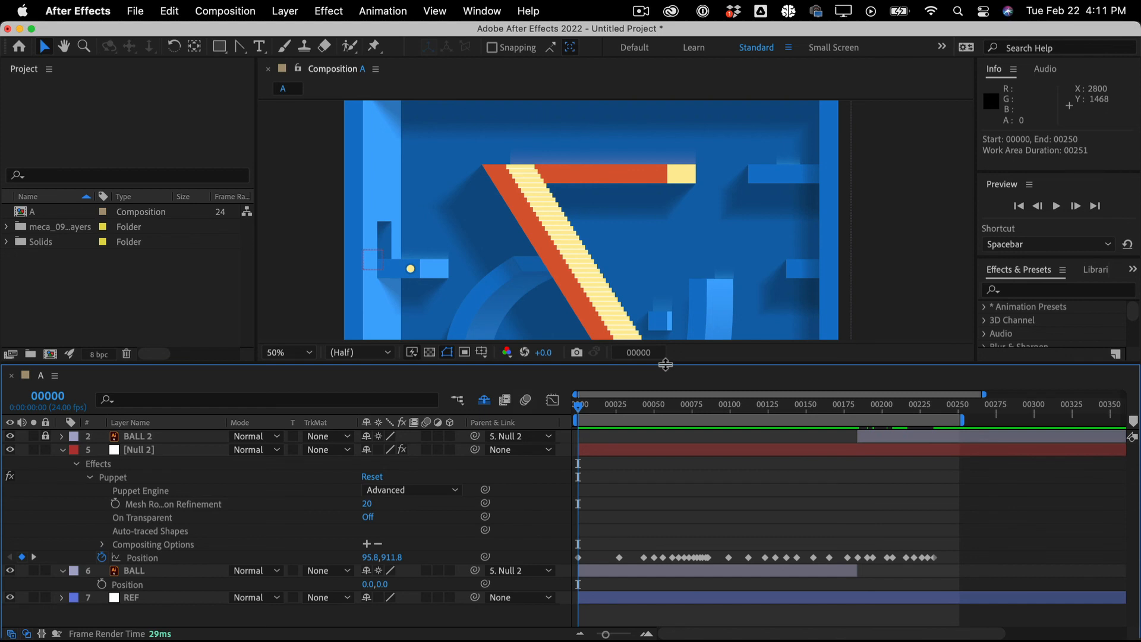
{"action": "left_click_drag", "start_coordinate": [665, 364], "coordinate": [665, 558]}
{"action": "key", "text": "h"}
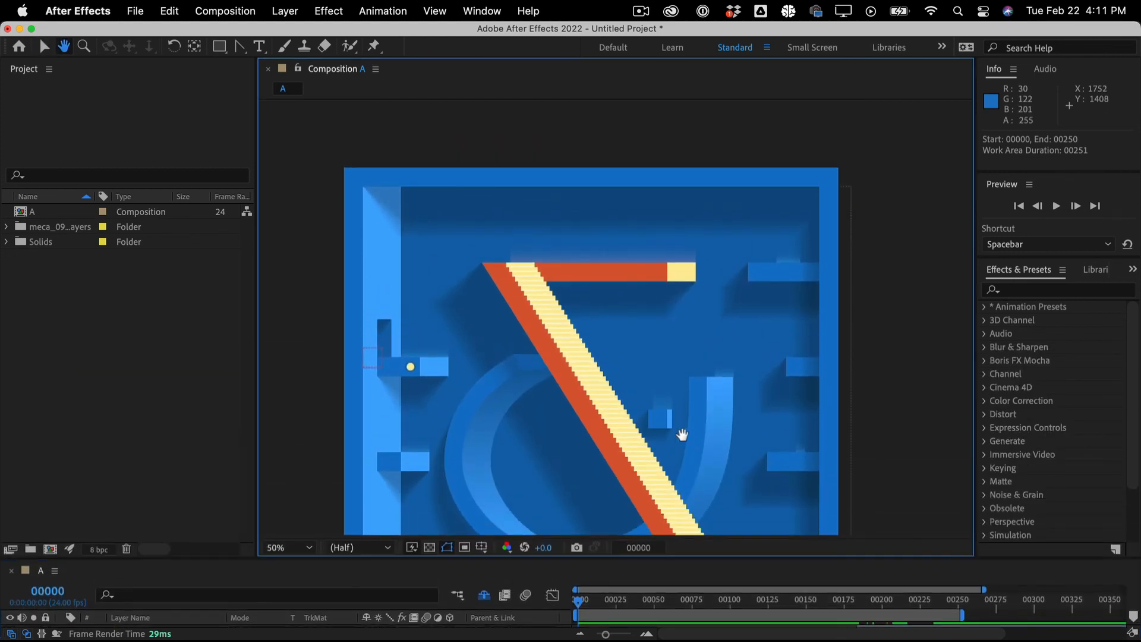
{"action": "left_click_drag", "start_coordinate": [683, 435], "coordinate": [675, 385]}
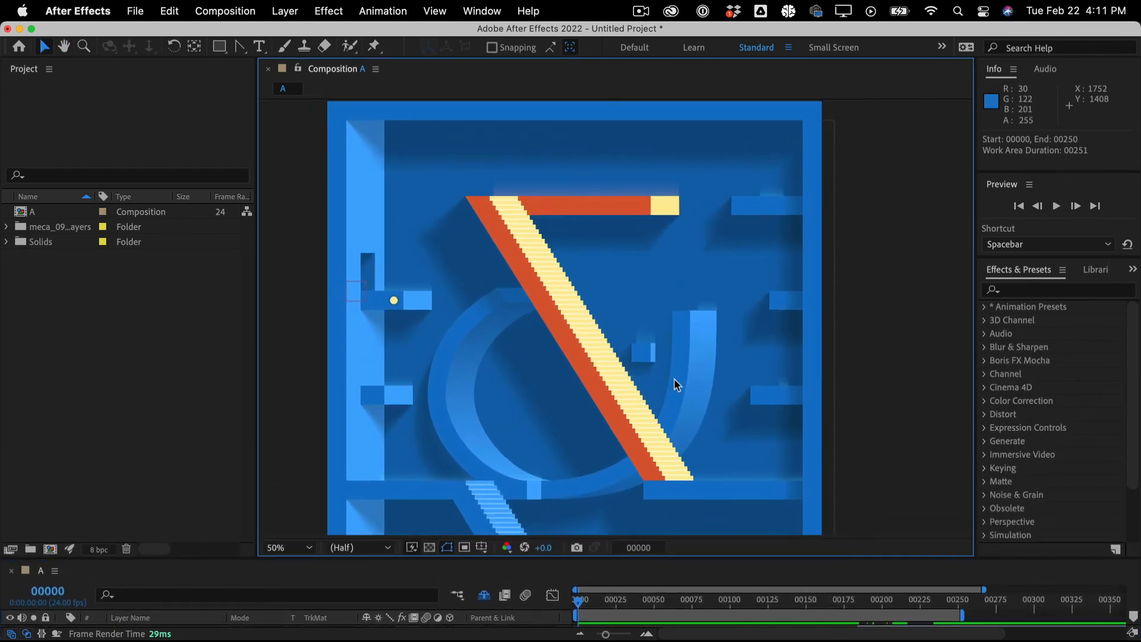
{"action": "key", "text": "space"}
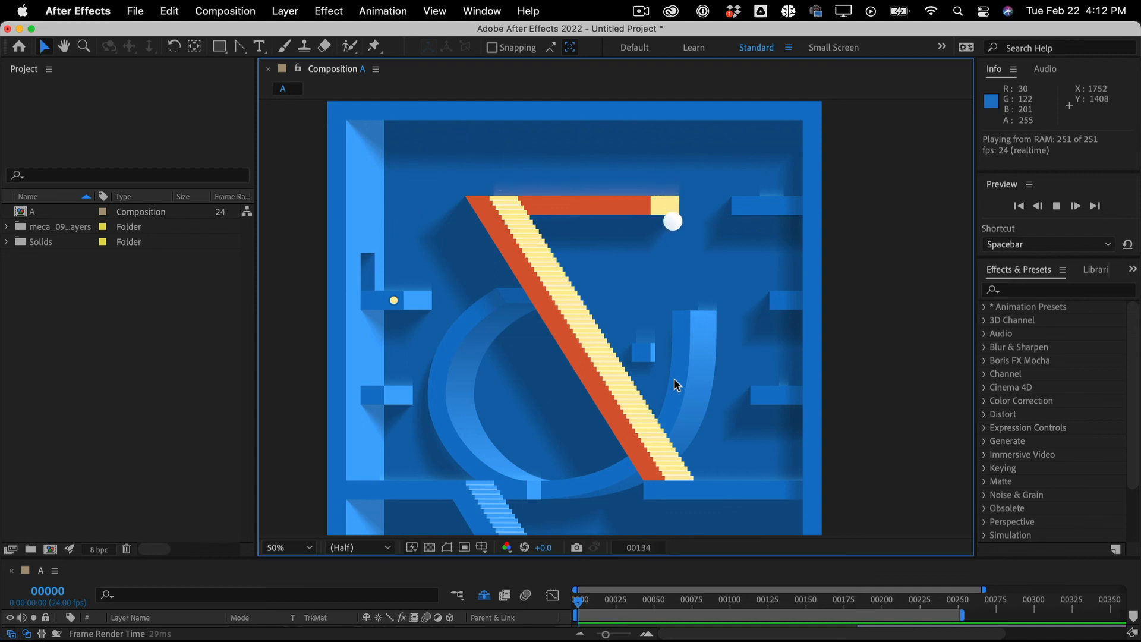
{"action": "key", "text": "space"}
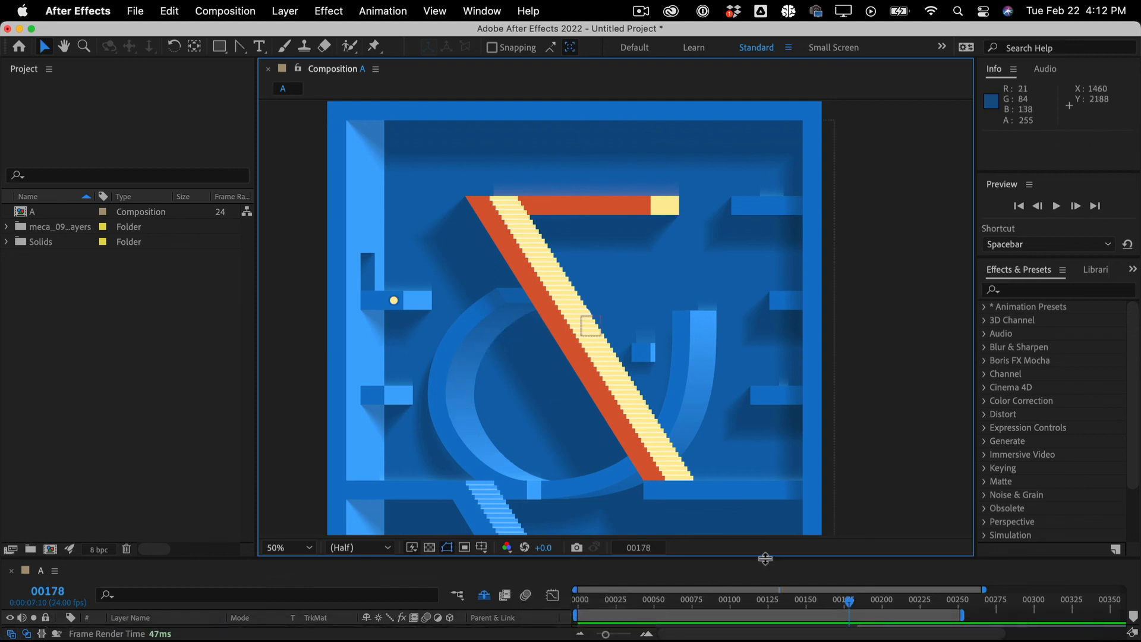
Go to frame 123 and examine Null 2's position keyframes where the ball drops off the upper red platform's yellow end
{"action": "left_click_drag", "start_coordinate": [765, 559], "coordinate": [765, 408]}
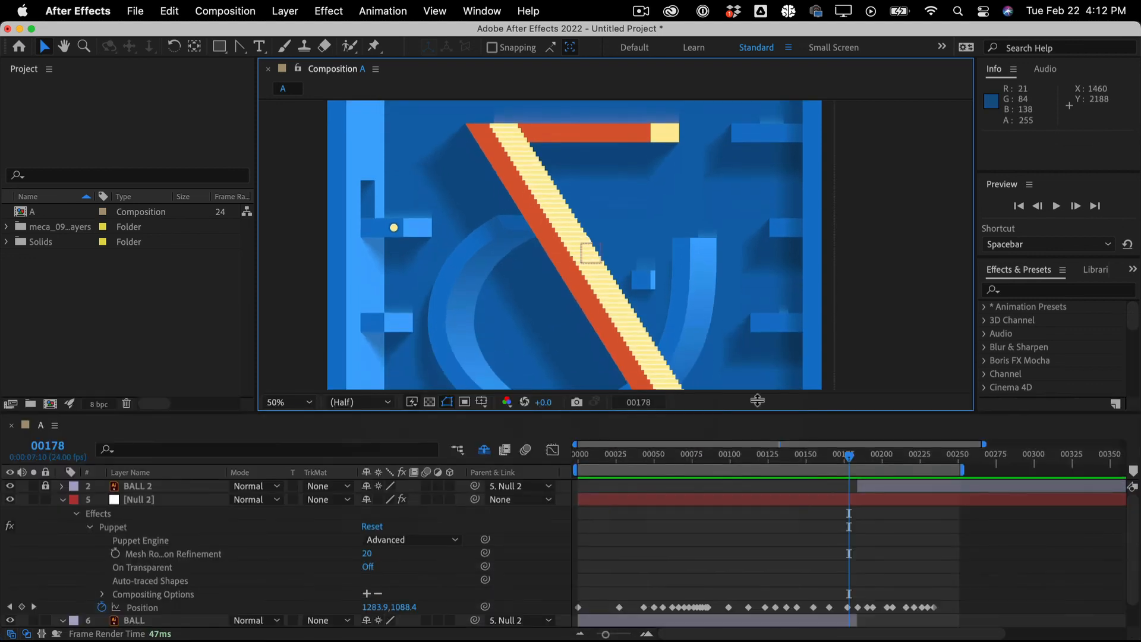
{"action": "left_click", "coordinate": [789, 455]}
{"action": "left_click_drag", "start_coordinate": [773, 455], "coordinate": [766, 454]}
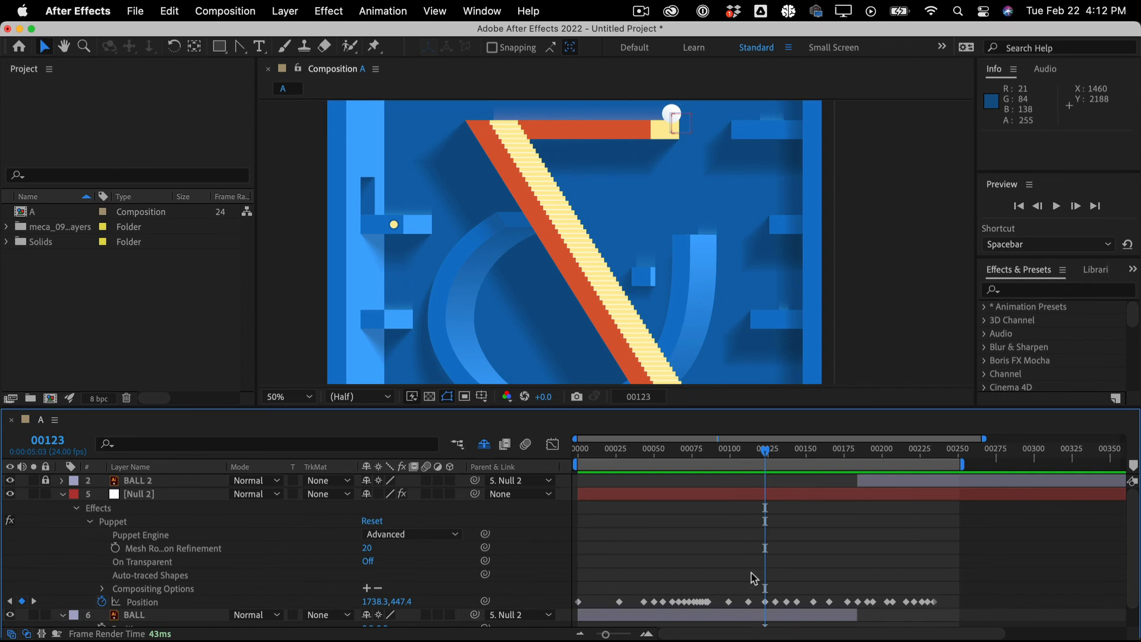
{"action": "left_click_drag", "start_coordinate": [754, 579], "coordinate": [795, 604]}
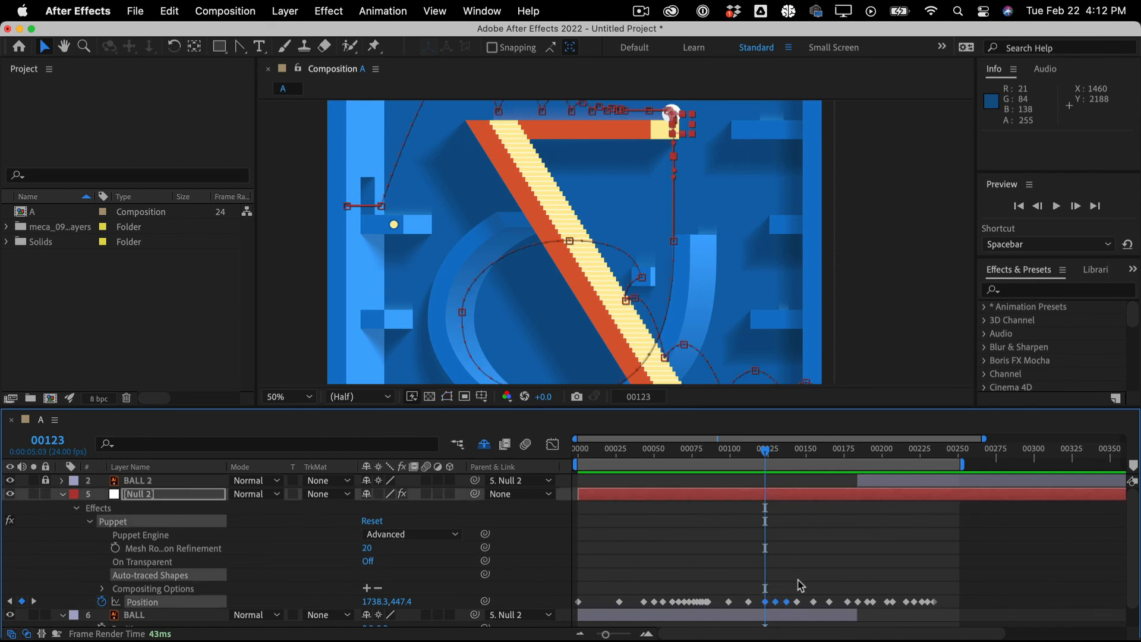
{"action": "key", "text": "slash"}
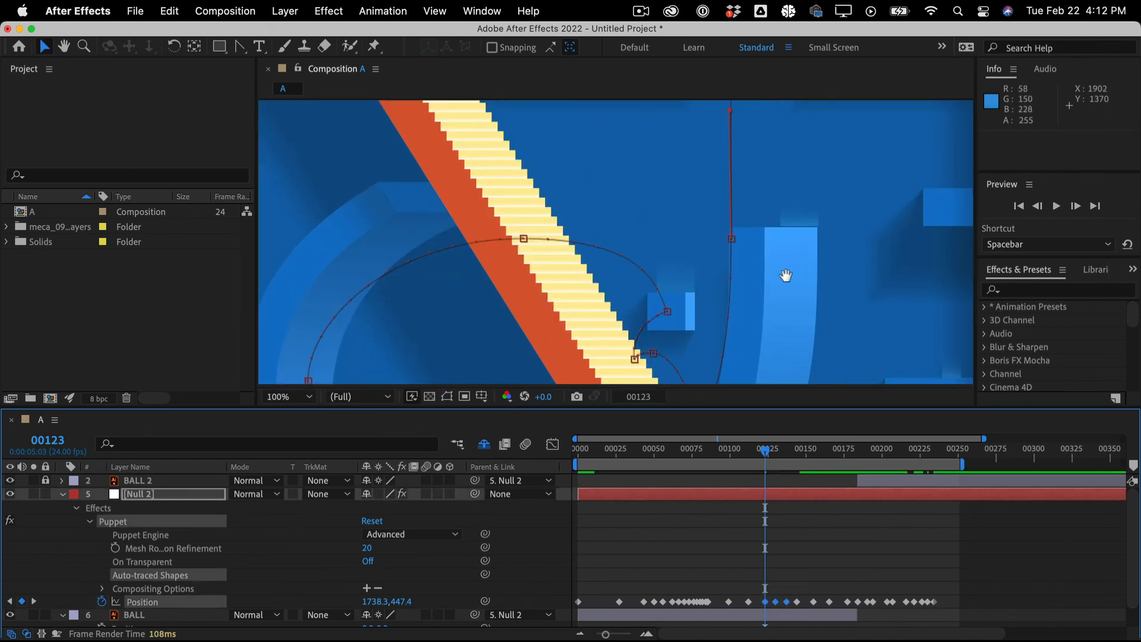
{"action": "key", "text": "h"}
{"action": "left_click_drag", "start_coordinate": [775, 238], "coordinate": [731, 468]}
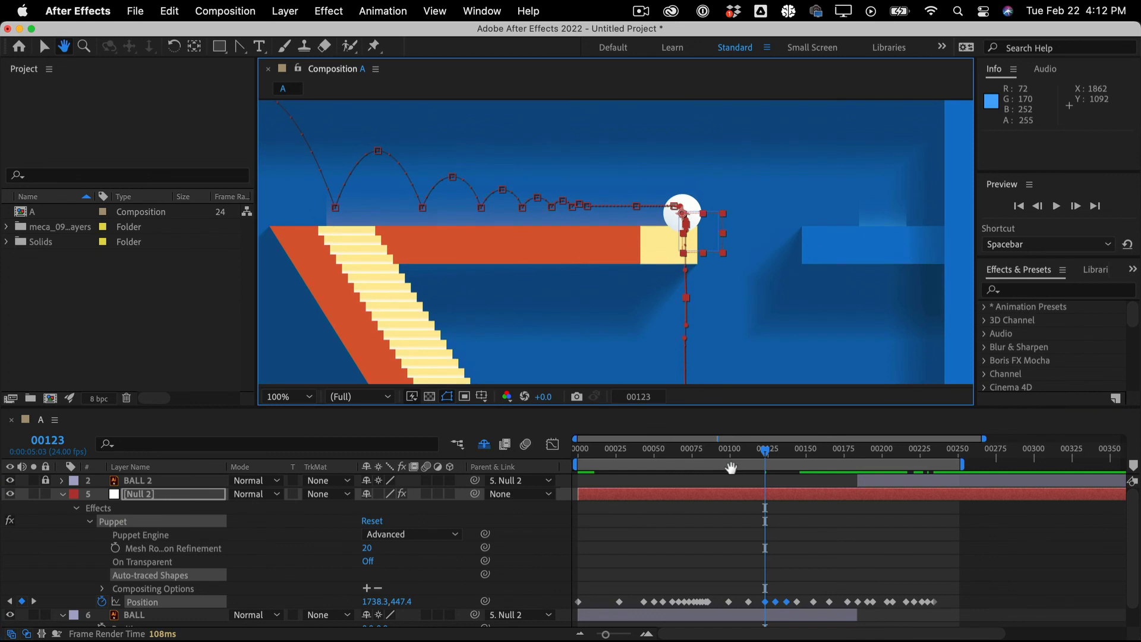
{"action": "key", "text": "v"}
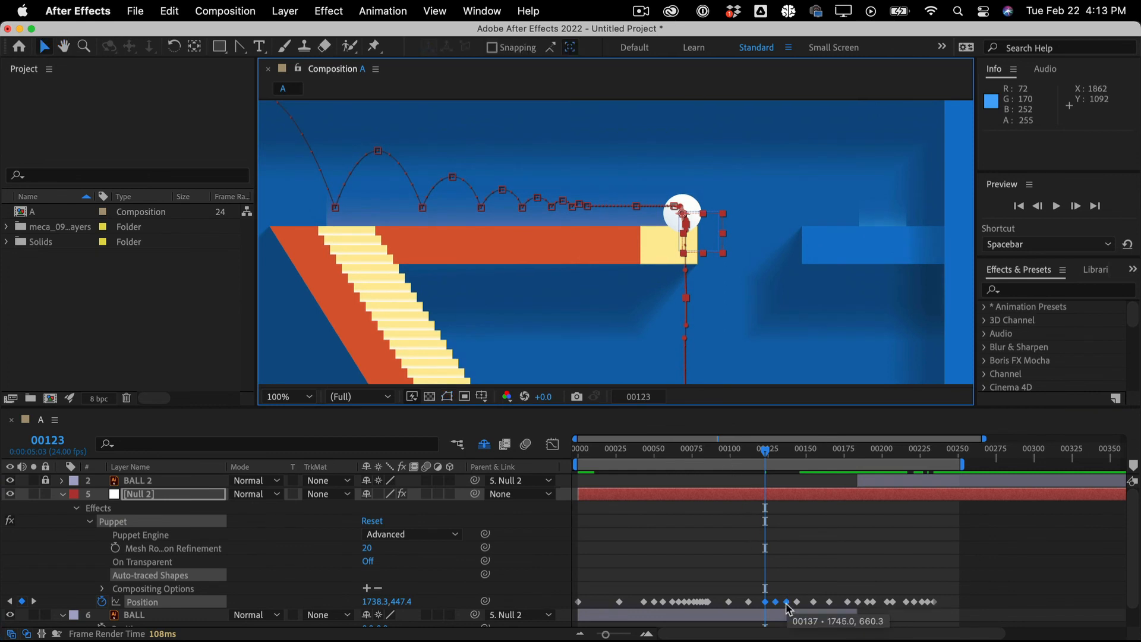
Shift all of Null 2's position keyframes after frame 123 later in time, placing the first of them on frame 131
{"action": "left_click_drag", "start_coordinate": [966, 608], "coordinate": [767, 606]}
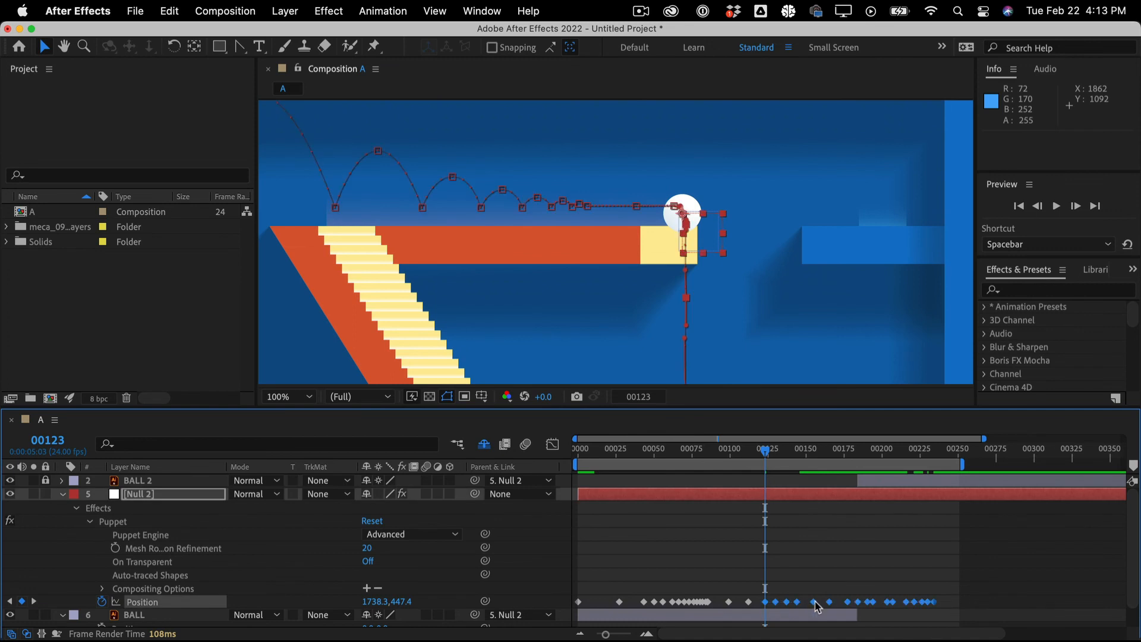
{"action": "left_click", "coordinate": [789, 592]}
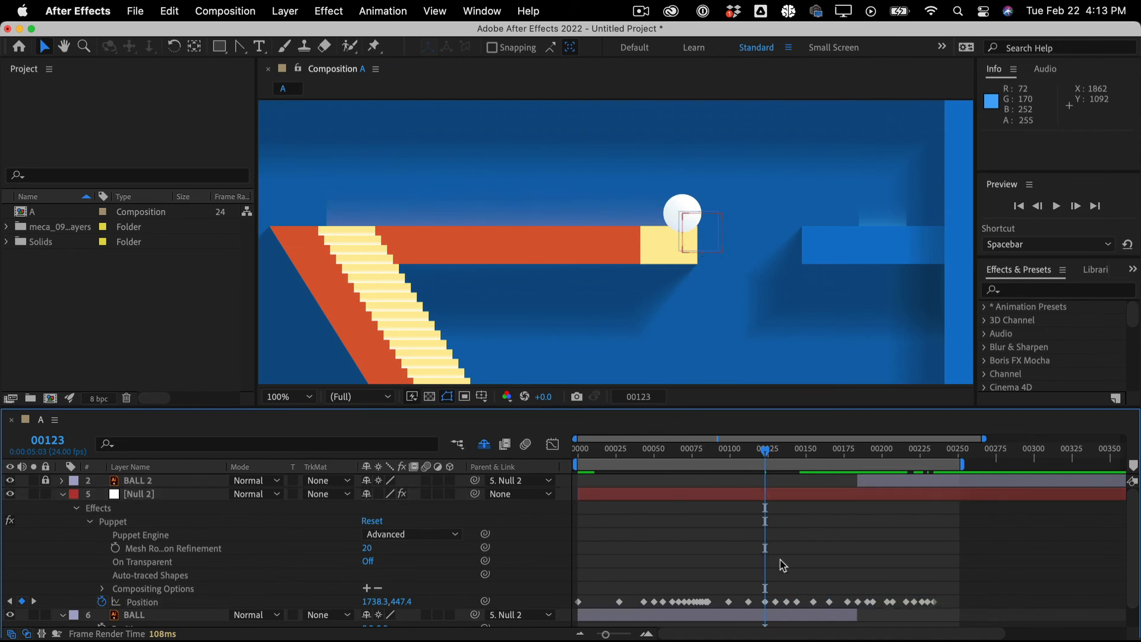
{"action": "left_click_drag", "start_coordinate": [776, 589], "coordinate": [948, 610]}
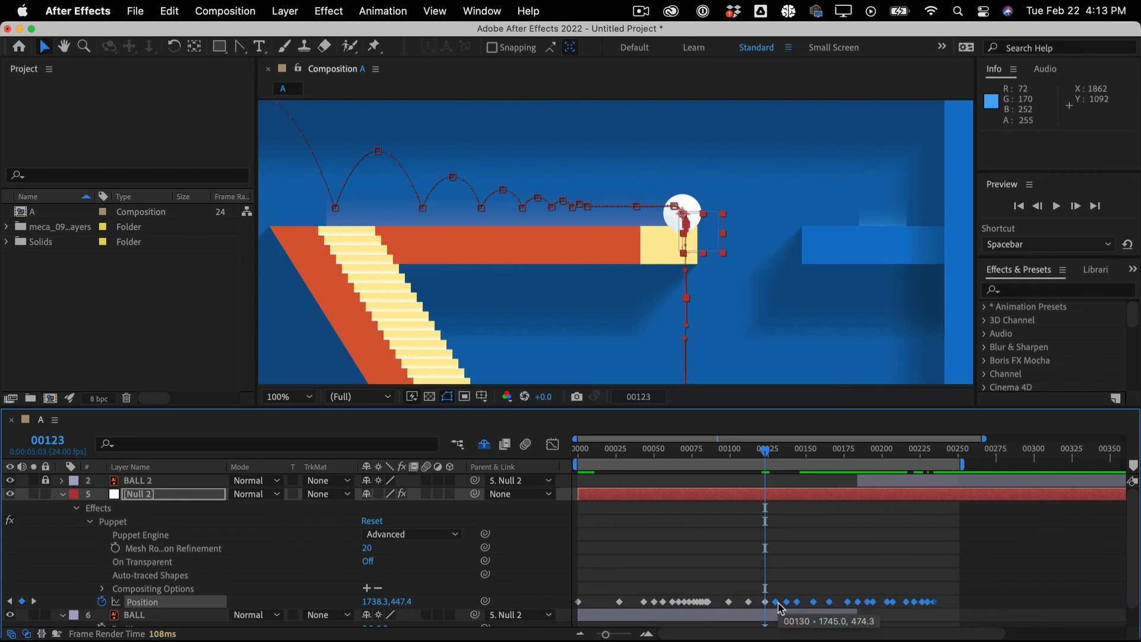
{"action": "key", "text": "="}
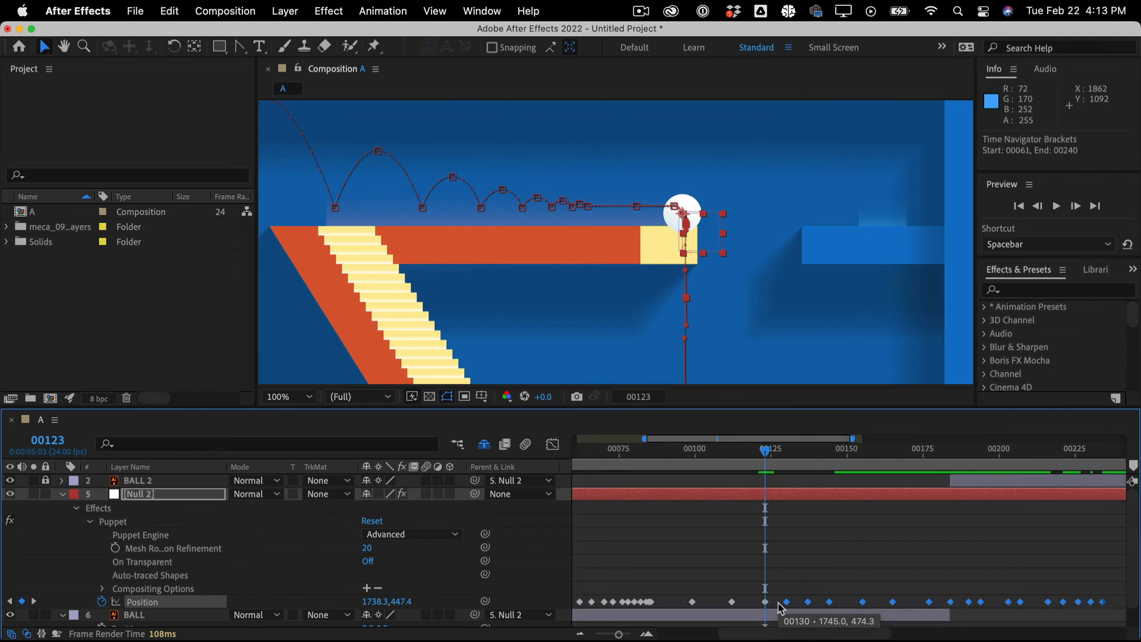
{"action": "left_click_drag", "start_coordinate": [788, 605], "coordinate": [794, 604]}
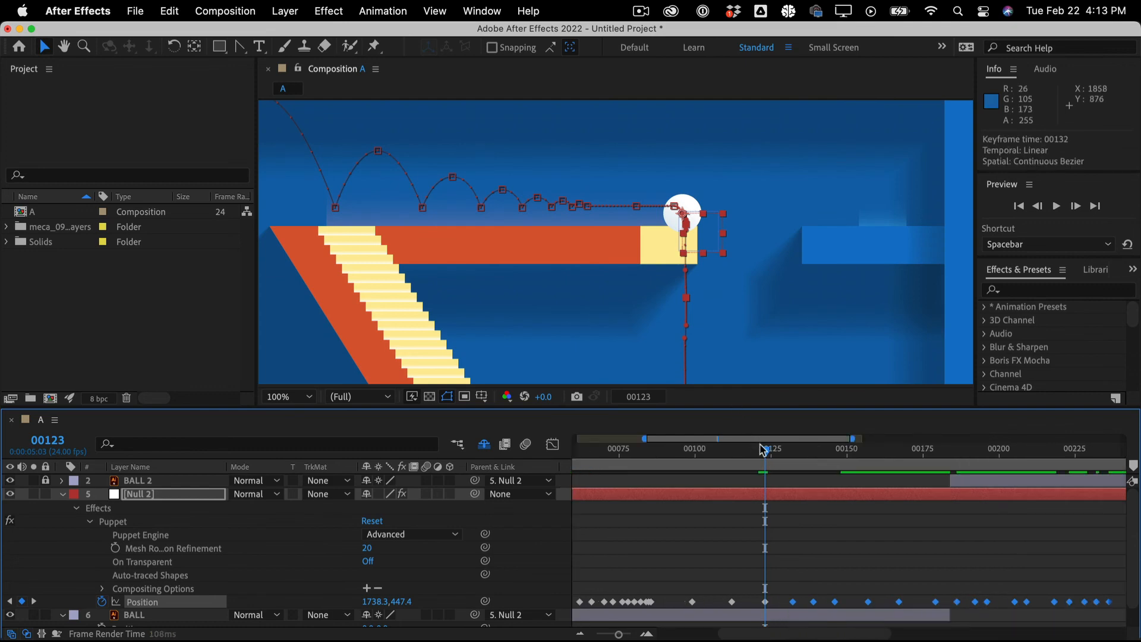
{"action": "left_click_drag", "start_coordinate": [763, 449], "coordinate": [792, 436]}
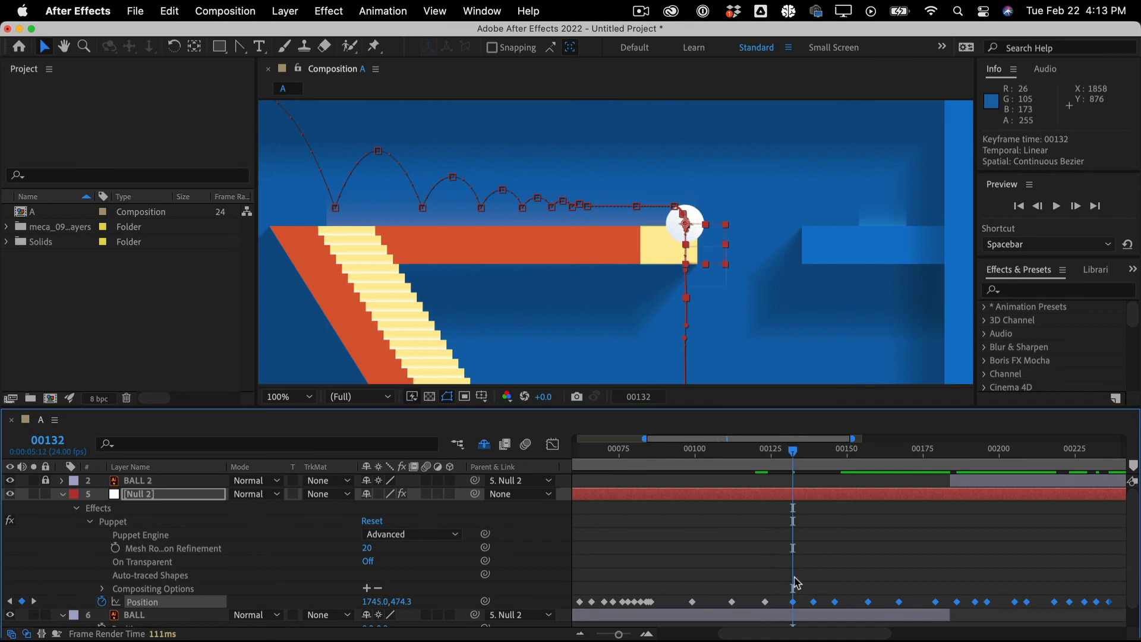
{"action": "left_click_drag", "start_coordinate": [793, 602], "coordinate": [790, 602]}
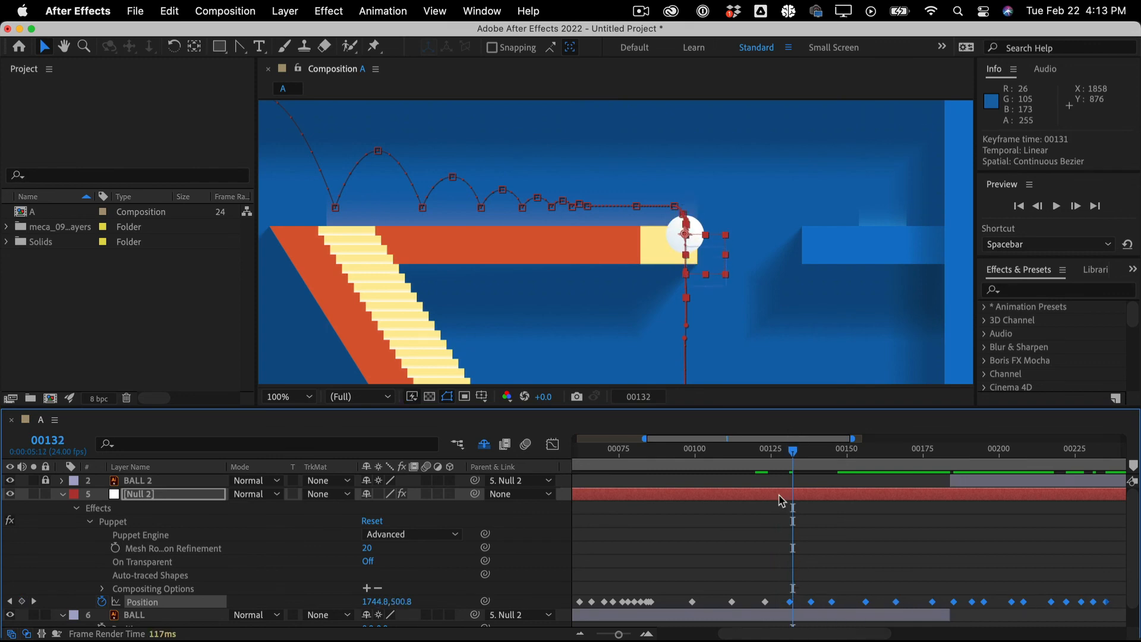
Delay all of Null 2's position keyframes from frame 123 onward by one frame, and move the frame 99 keyframe to frame 100
{"action": "left_click", "coordinate": [774, 461]}
{"action": "left_click_drag", "start_coordinate": [770, 463], "coordinate": [767, 462]}
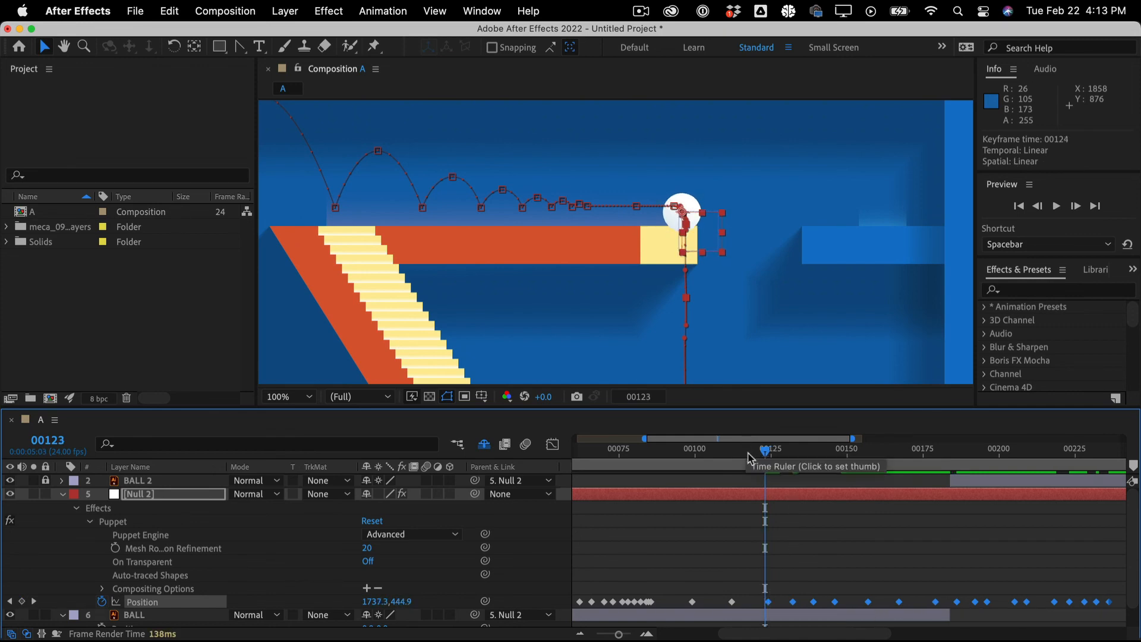
{"action": "left_click_drag", "start_coordinate": [766, 454], "coordinate": [693, 463]}
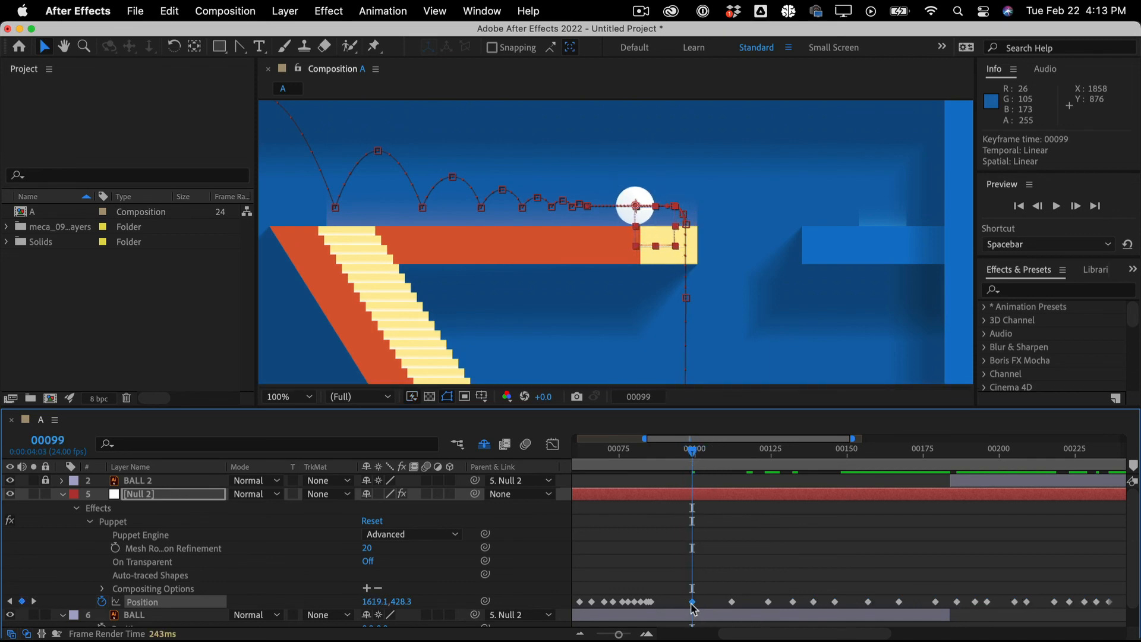
Preview the adjusted timing from frame 0 and stop once the ball is falling off the platform
{"action": "key", "text": "Home"}
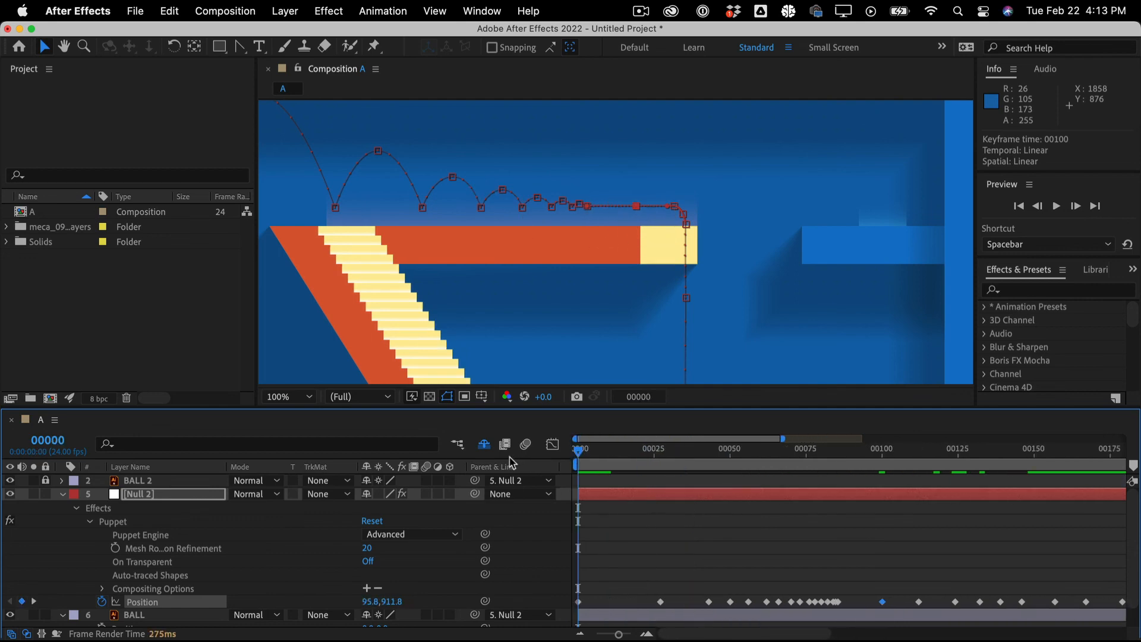
{"action": "key", "text": "space"}
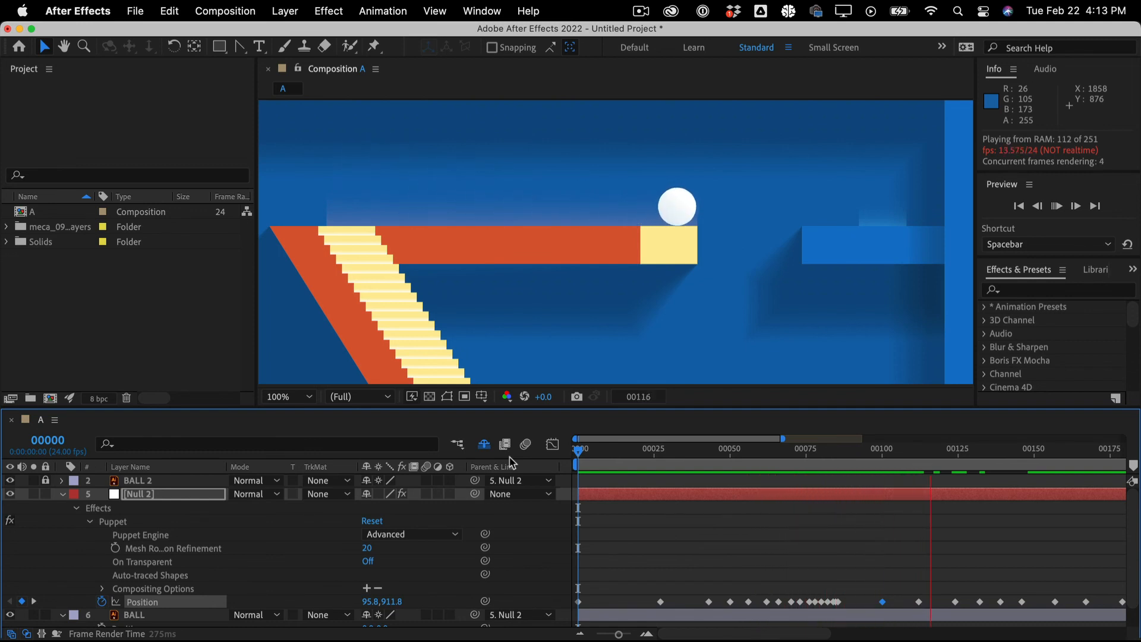
{"action": "key", "text": "space"}
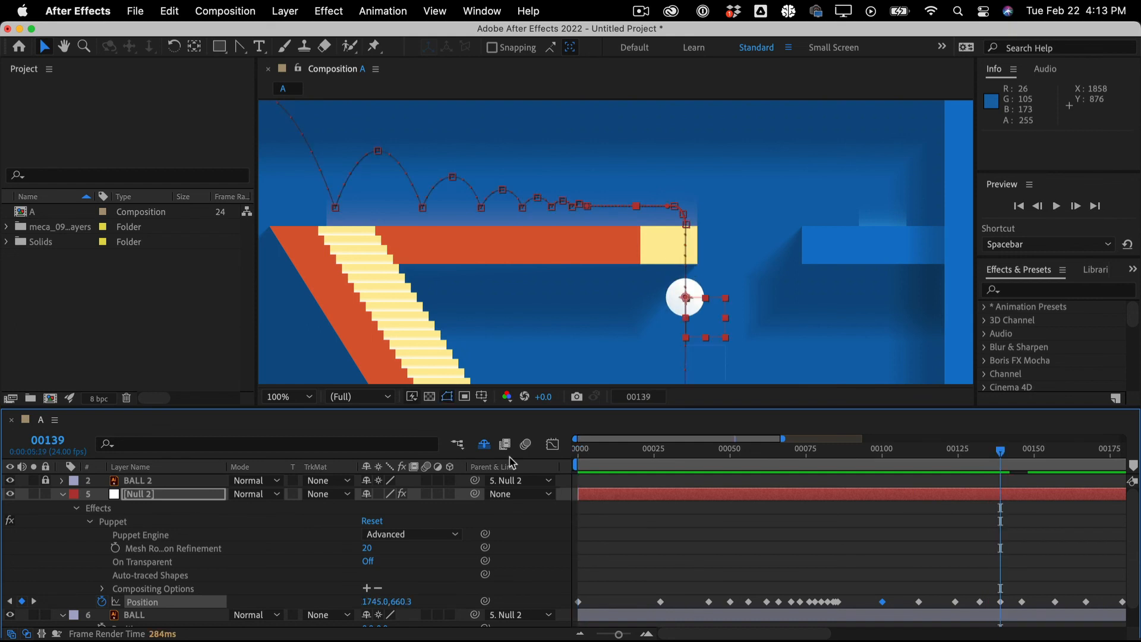
{"action": "left_click", "coordinate": [634, 10]}
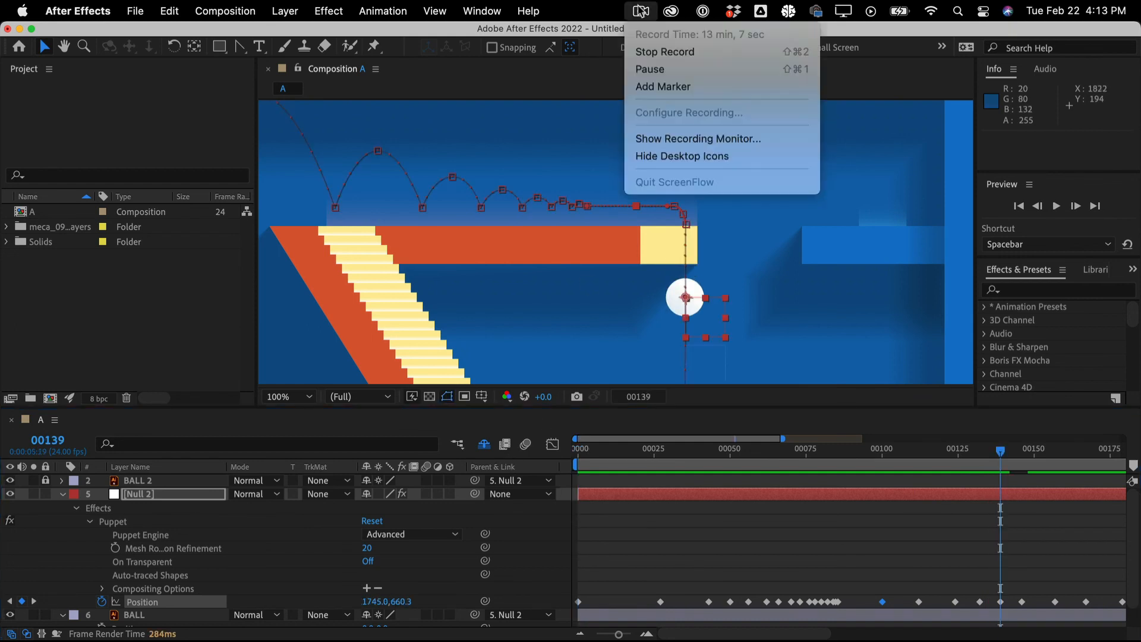